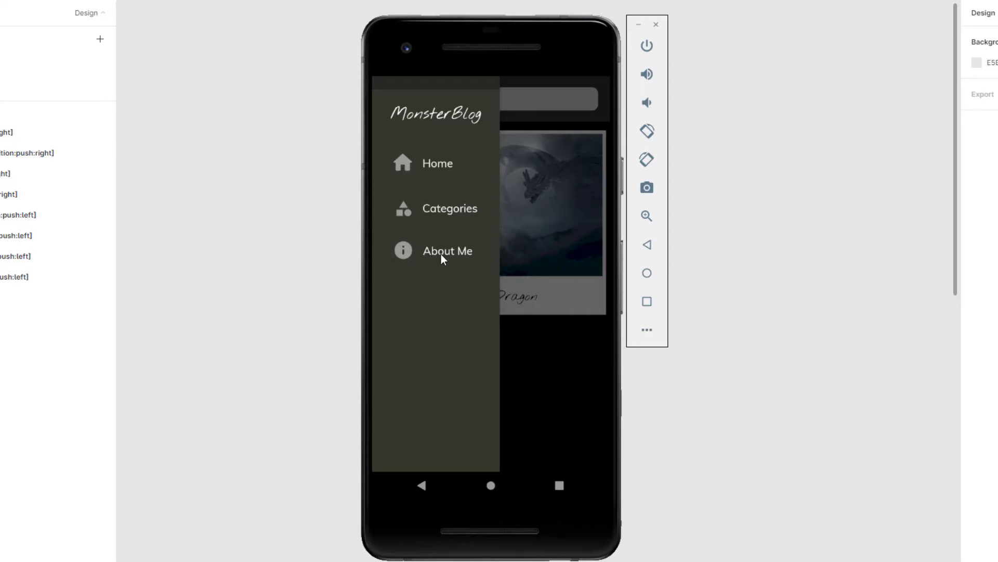
# In MonsterBlog, visit About me and Categories, then open the Dragons article 'Killing your first Dragon'.
pyautogui.click(440, 249)
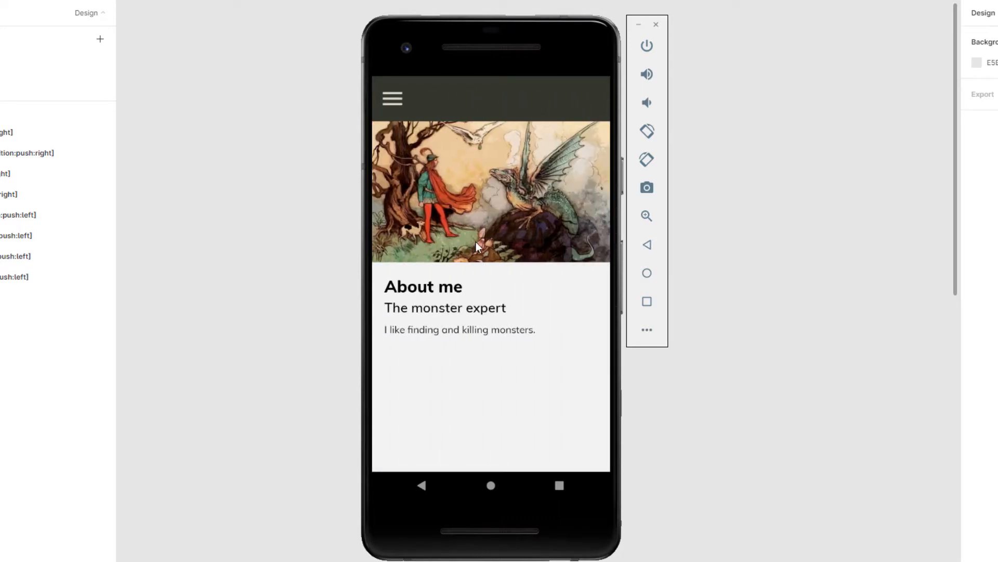
pyautogui.click(401, 103)
pyautogui.click(435, 211)
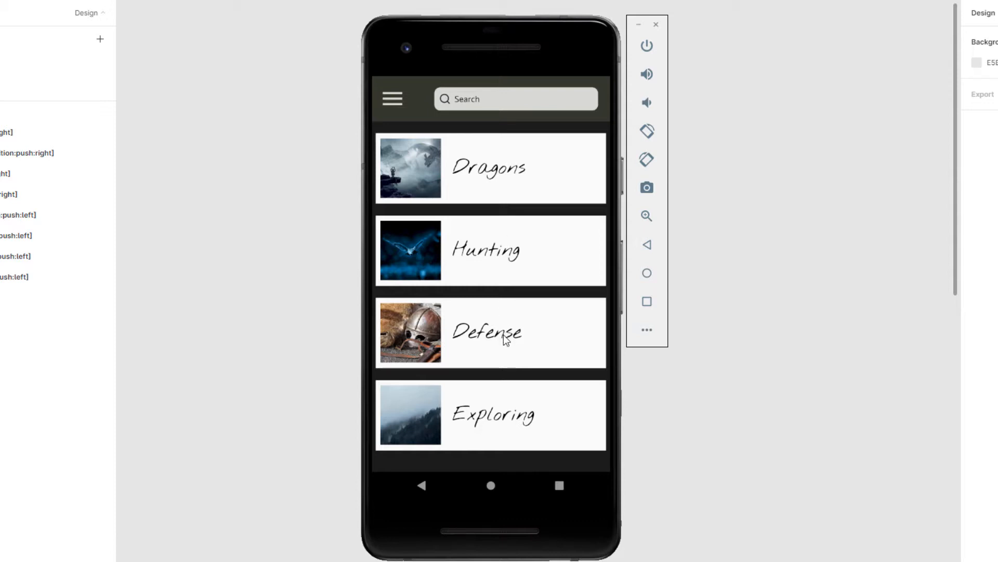
pyautogui.click(497, 257)
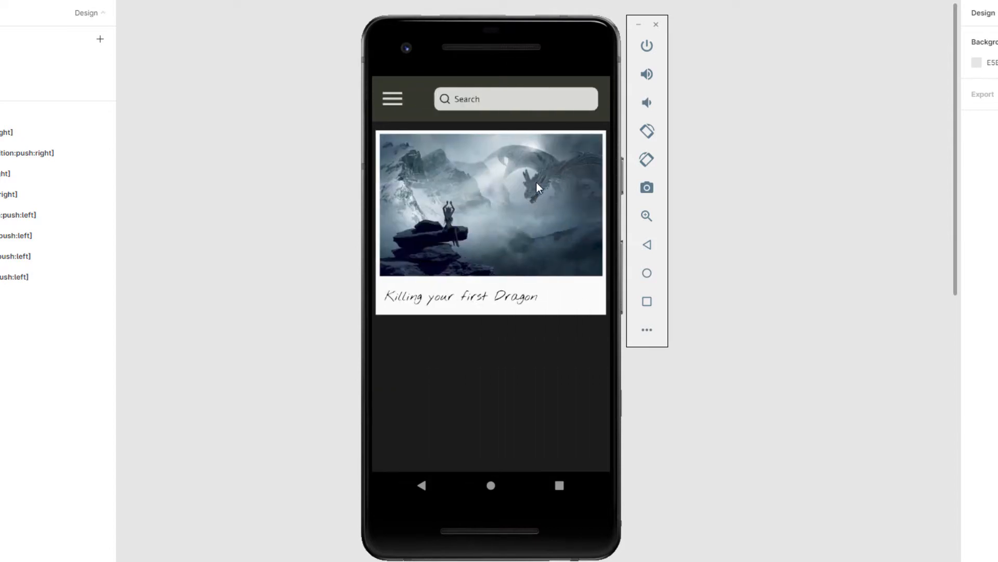
pyautogui.click(514, 215)
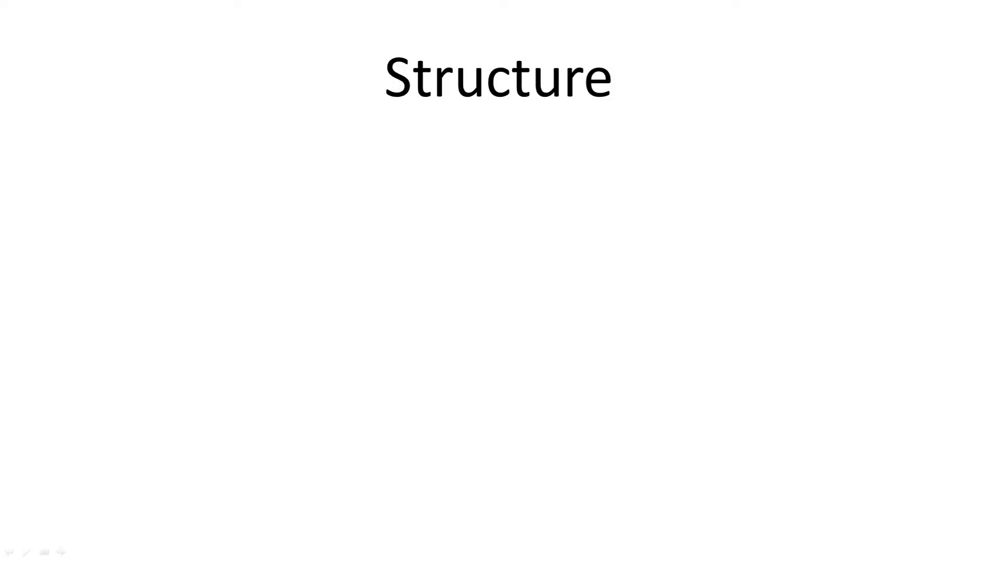
# Reveal the five bullets: Wireframe, Airtable, Design in Figma, Connect with Bravo Studio, Test publishable App.
pyautogui.press('Right')
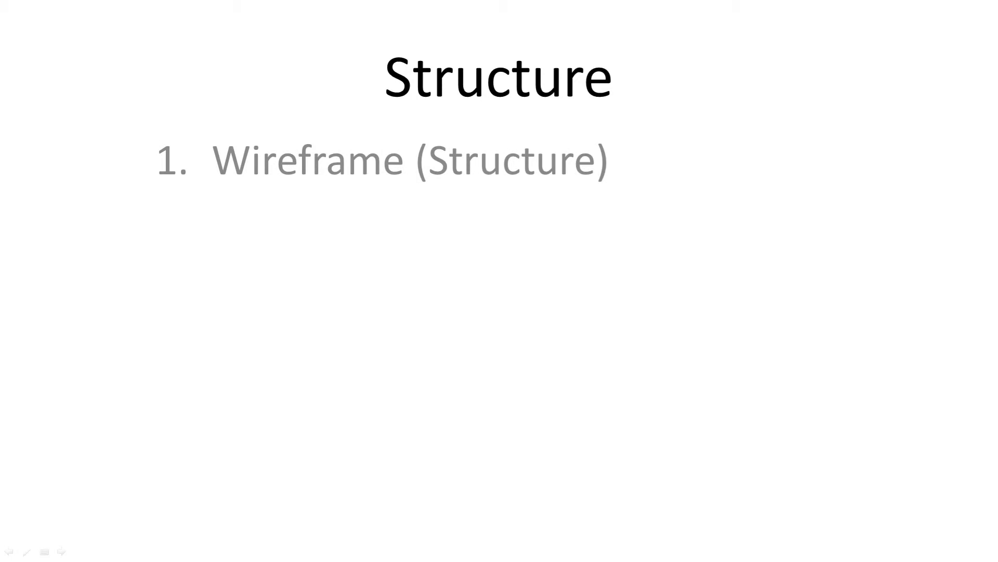
pyautogui.press('Right')
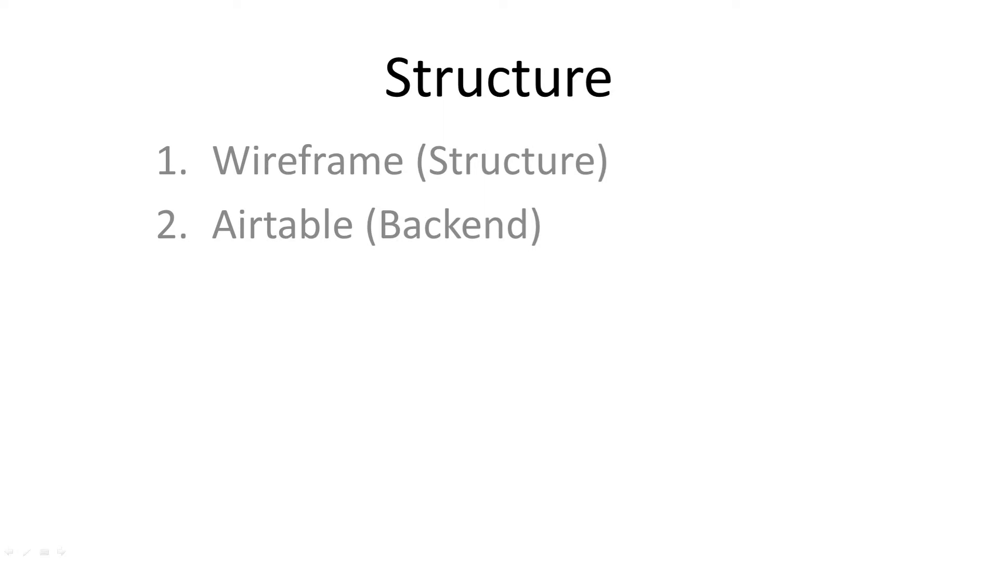
pyautogui.press('Right')
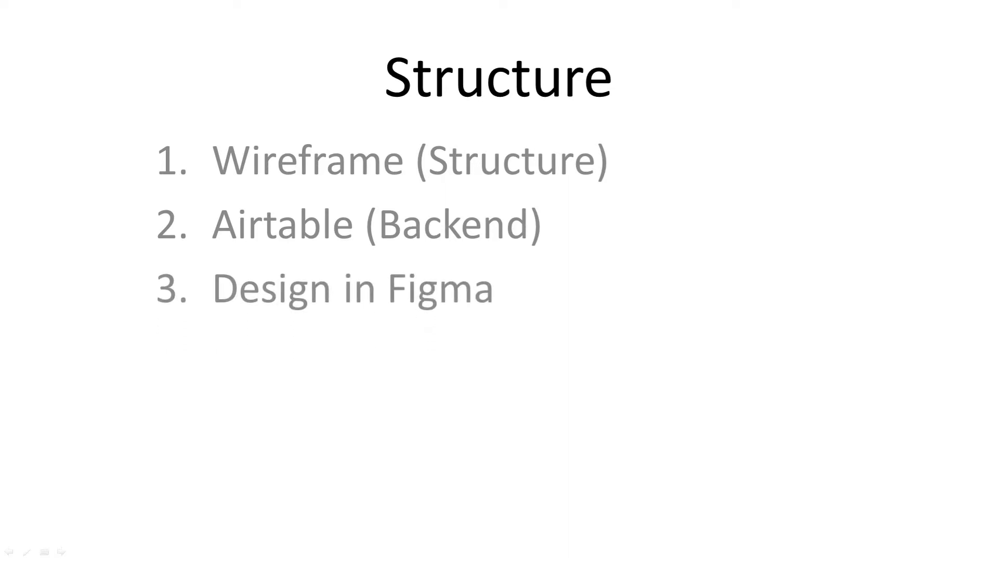
pyautogui.press('Right')
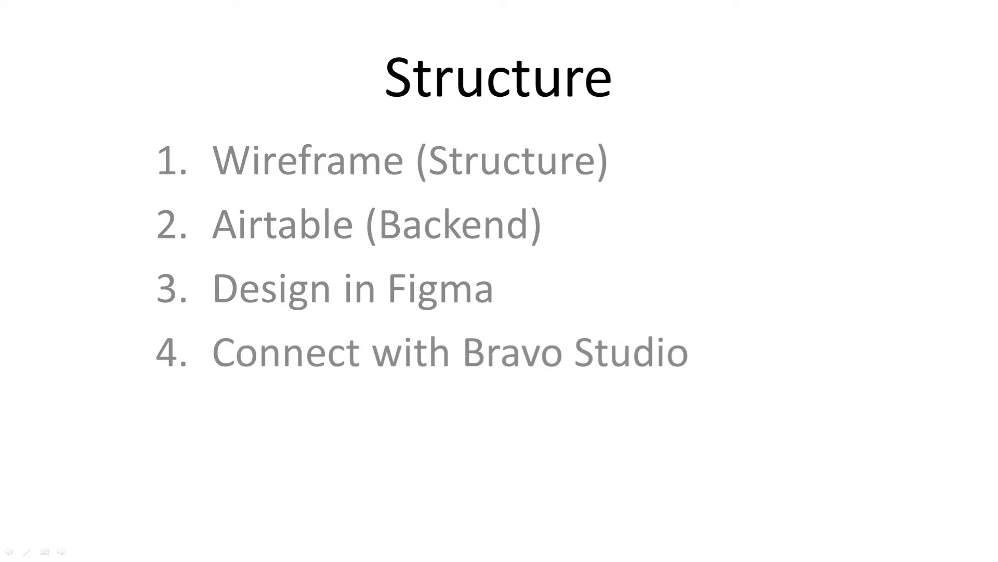
pyautogui.press('Right')
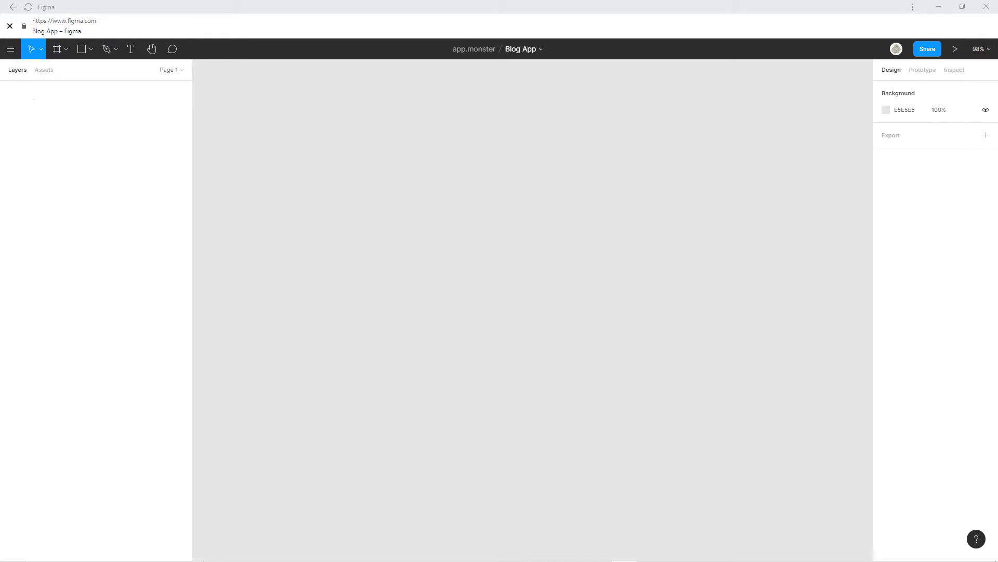
# Add an iPhone 11 Pro Max frame and draw a header bar across its top.
pyautogui.click(57, 49)
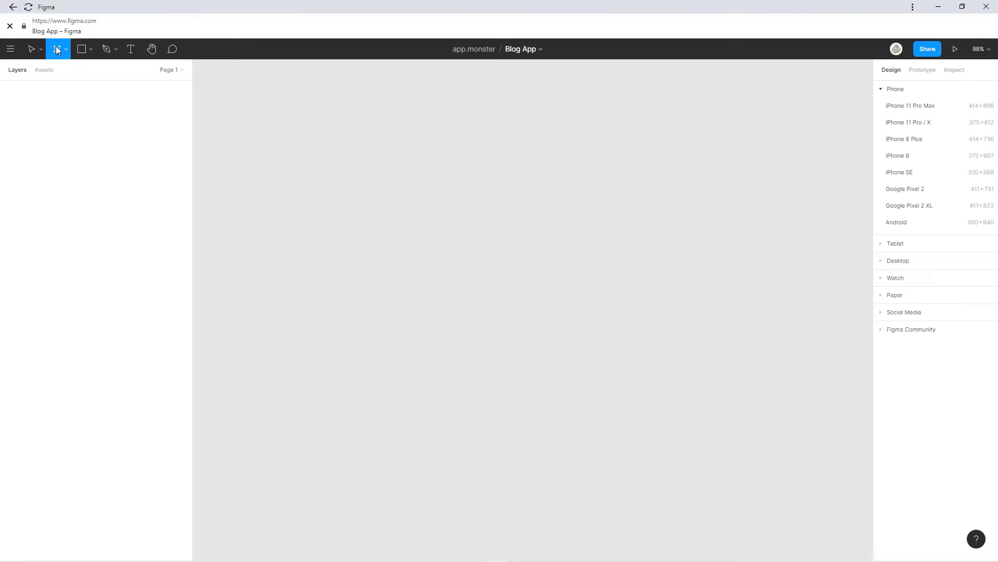
pyautogui.click(912, 107)
pyautogui.moveTo(658, 176); pyautogui.dragTo(599, 170)
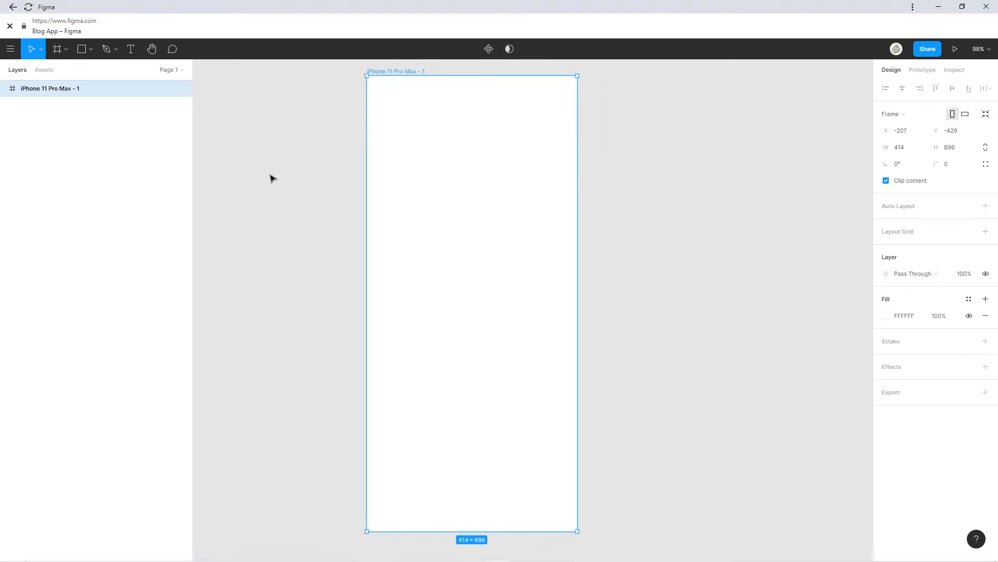
pyautogui.click(81, 48)
pyautogui.moveTo(367, 75); pyautogui.dragTo(579, 113)
# Draw a grey card block below the header and duplicate it into three stacked cards.
pyautogui.click(81, 49)
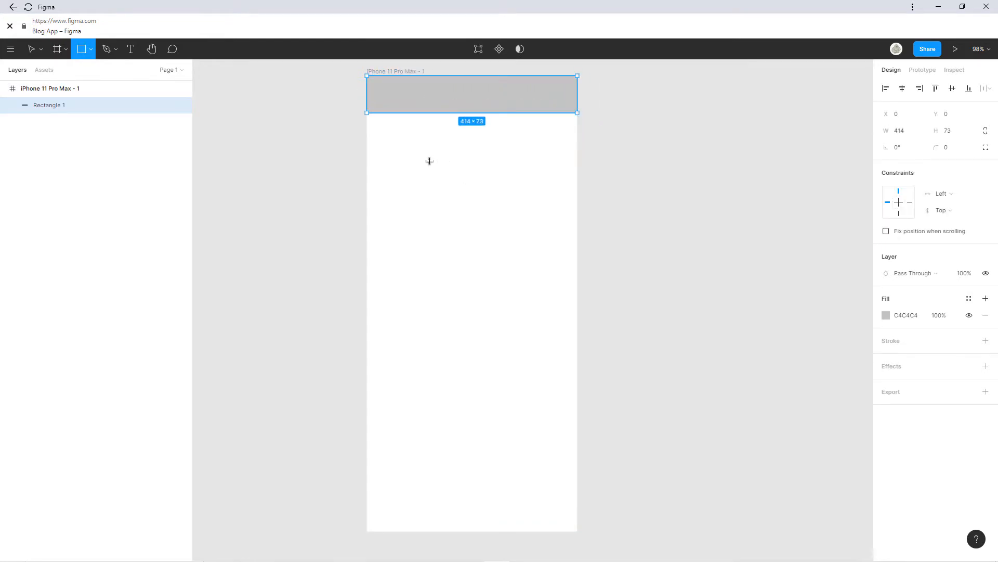
pyautogui.moveTo(379, 121)
pyautogui.mouseDown()
pyautogui.moveTo(408, 185)
pyautogui.moveTo(563, 256)
pyautogui.mouseUp()
pyautogui.moveTo(470, 189); pyautogui.dragTo(472, 189)
pyautogui.click(81, 49)
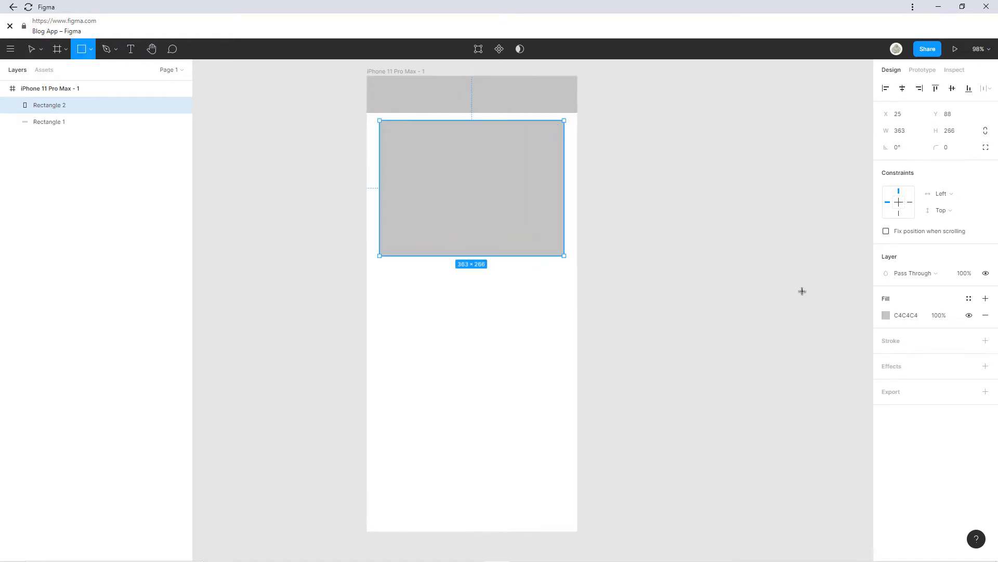
pyautogui.moveTo(384, 215); pyautogui.dragTo(541, 250)
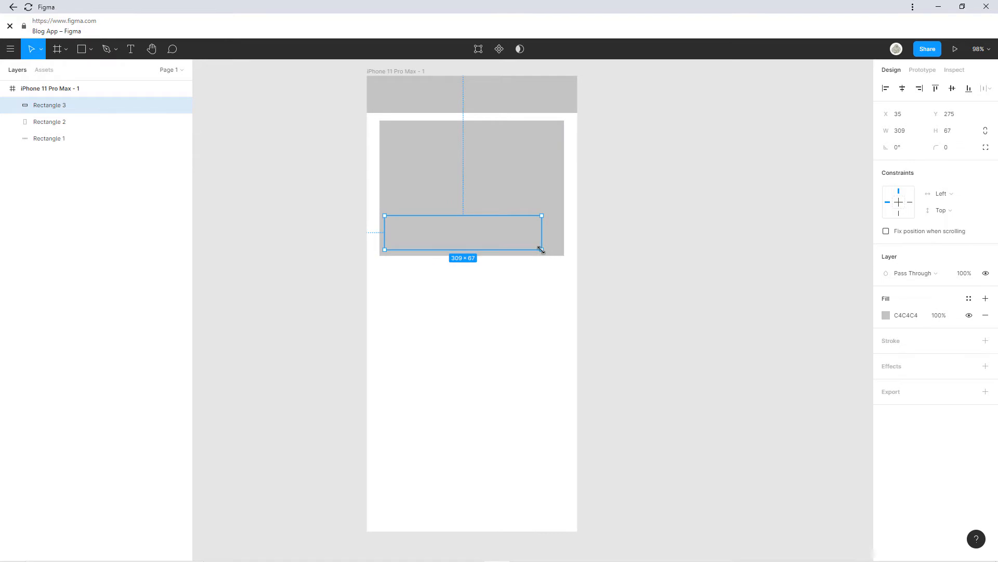
pyautogui.press('Delete')
pyautogui.click(459, 203)
pyautogui.moveTo(460, 203); pyautogui.dragTo(476, 342)
pyautogui.hotkey('ctrl', 'd')
pyautogui.scroll(-1, 573, 382)
pyautogui.moveTo(588, 373); pyautogui.dragTo(507, 391)
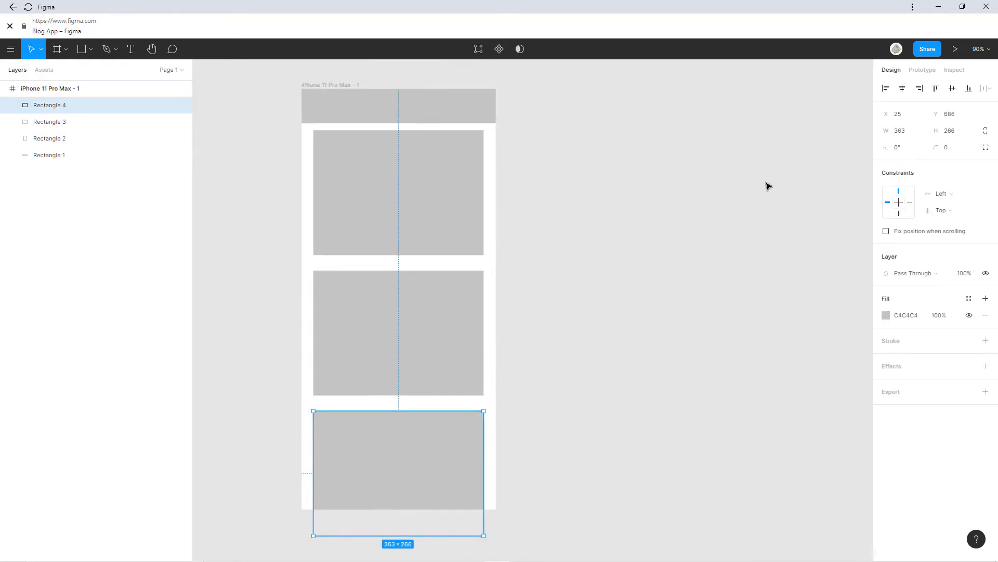
# Add a dark 353535 square at the header's left, then add a second iPhone 11 Pro Max frame.
pyautogui.click(77, 51)
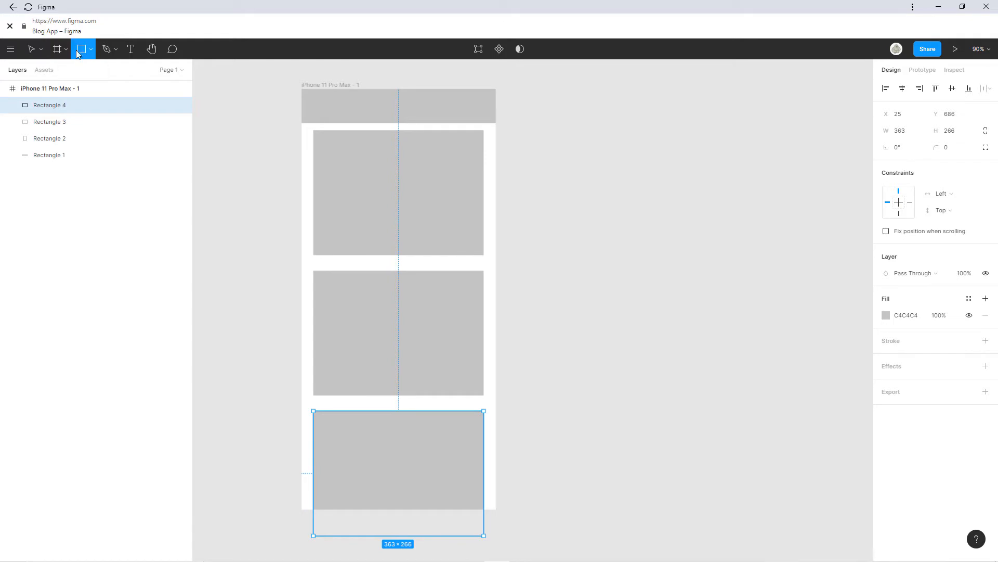
pyautogui.moveTo(309, 99)
pyautogui.mouseDown()
pyautogui.moveTo(327, 117)
pyautogui.moveTo(323, 107)
pyautogui.mouseUp()
pyautogui.click(889, 316)
pyautogui.click(749, 399)
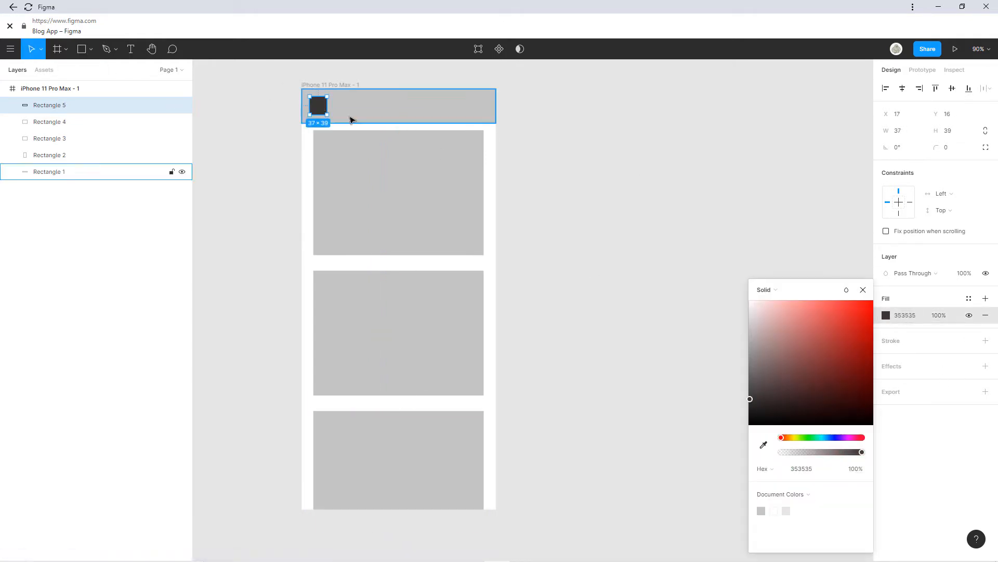
pyautogui.click(57, 49)
pyautogui.click(908, 104)
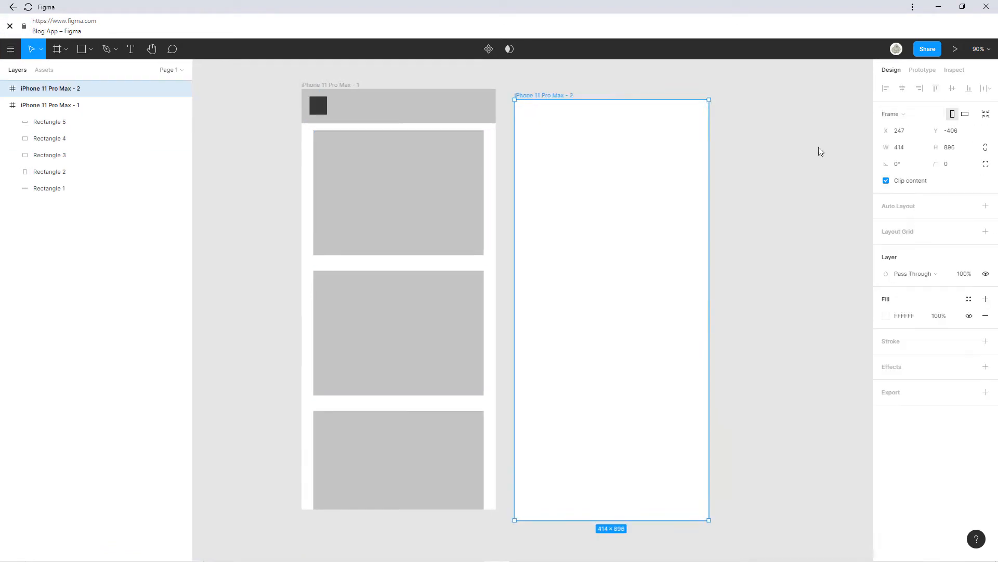
# Place the empty frame left of the first and rename the frames Home and Menu.
pyautogui.hscroll(-1, 645, 125)
pyautogui.moveTo(645, 120); pyautogui.dragTo(288, 110)
pyautogui.click(470, 78)
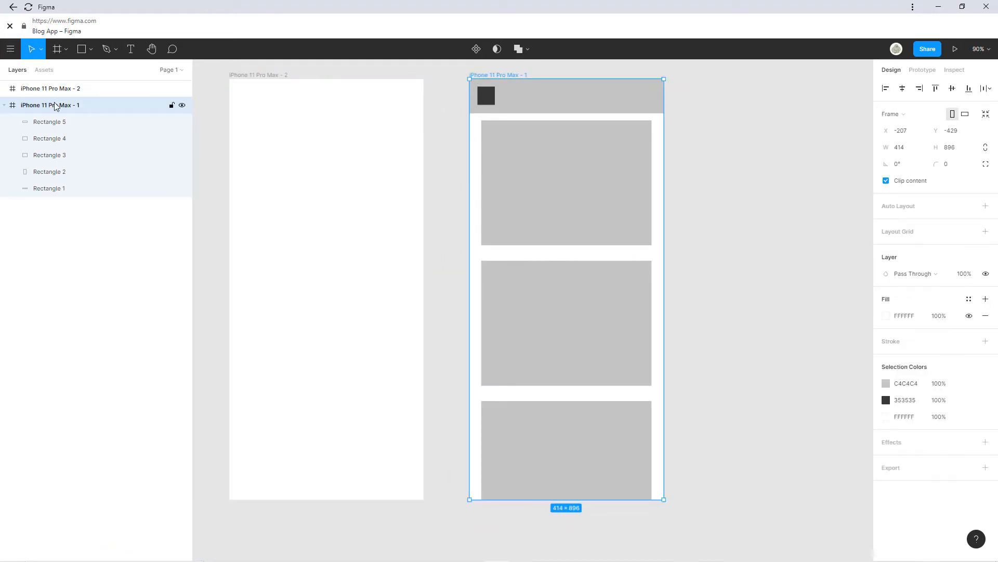
pyautogui.doubleClick(55, 106)
pyautogui.write('Home')
pyautogui.press('Tab')
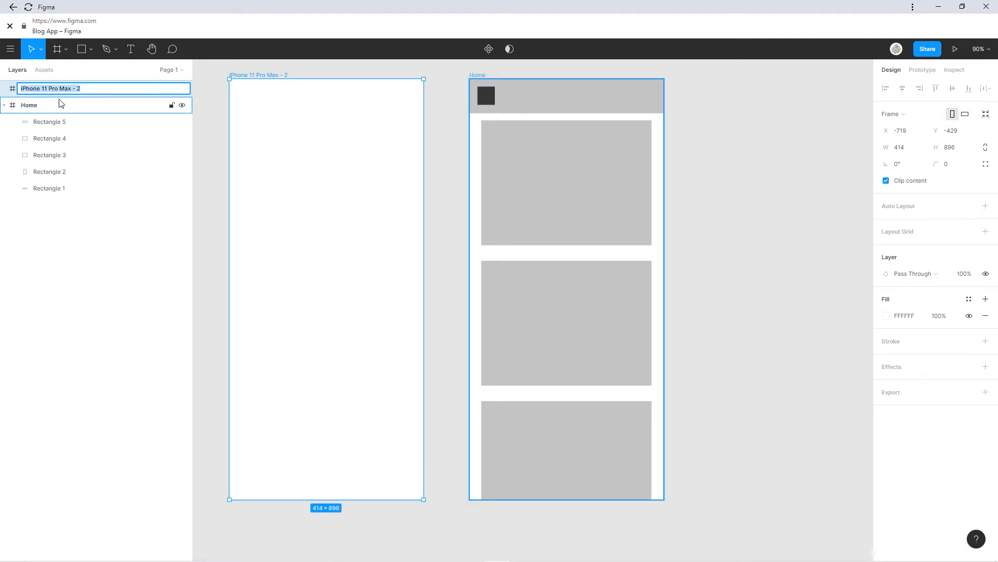
pyautogui.write('Menu')
pyautogui.press('Return')
# Draw a tall grey panel in Menu with three dark 353535 menu bars.
pyautogui.press('r')
pyautogui.moveTo(229, 79); pyautogui.dragTo(345, 499)
pyautogui.click(83, 49)
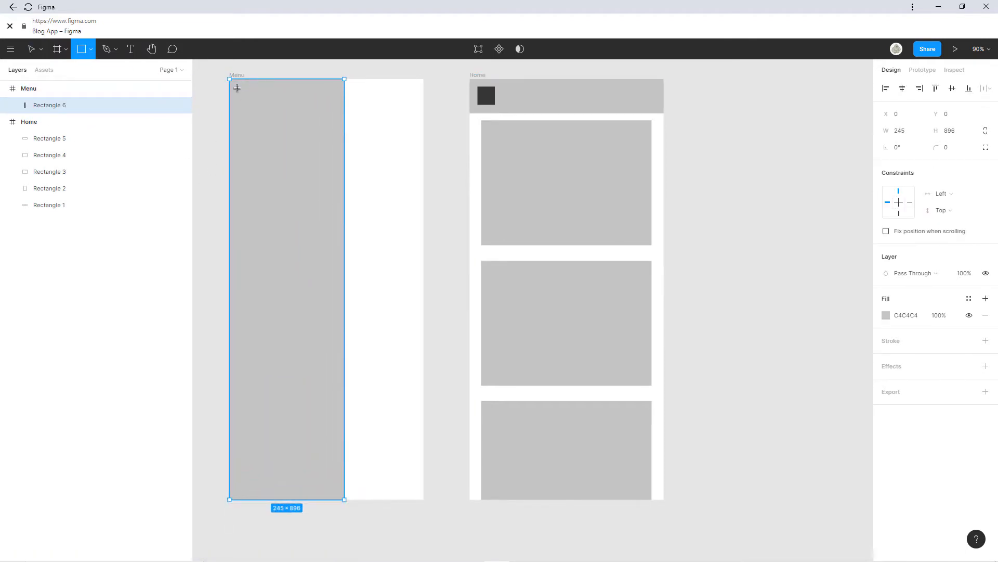
pyautogui.moveTo(237, 88); pyautogui.dragTo(280, 154)
pyautogui.click(886, 315)
pyautogui.click(761, 444)
pyautogui.click(487, 97)
pyautogui.click(865, 290)
pyautogui.hotkey('ctrl', 'd')
pyautogui.moveTo(279, 163); pyautogui.dragTo(280, 183)
pyautogui.hotkey('ctrl', 'd')
pyautogui.hotkey('ctrl', 'd')
pyautogui.hotkey('ctrl', 'd')
pyautogui.click(214, 275)
# Add a third iPhone 11 Pro Max frame named Blogpost.
pyautogui.hscroll(2, 587, 237)
pyautogui.click(65, 49)
pyautogui.click(57, 72)
pyautogui.click(904, 108)
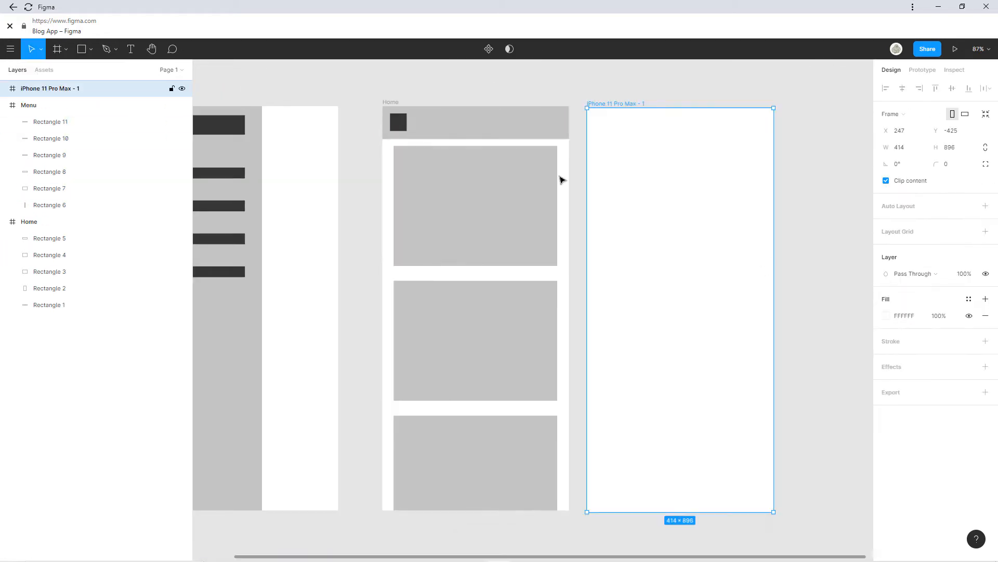
pyautogui.doubleClick(73, 90)
pyautogui.write('Blogpost')
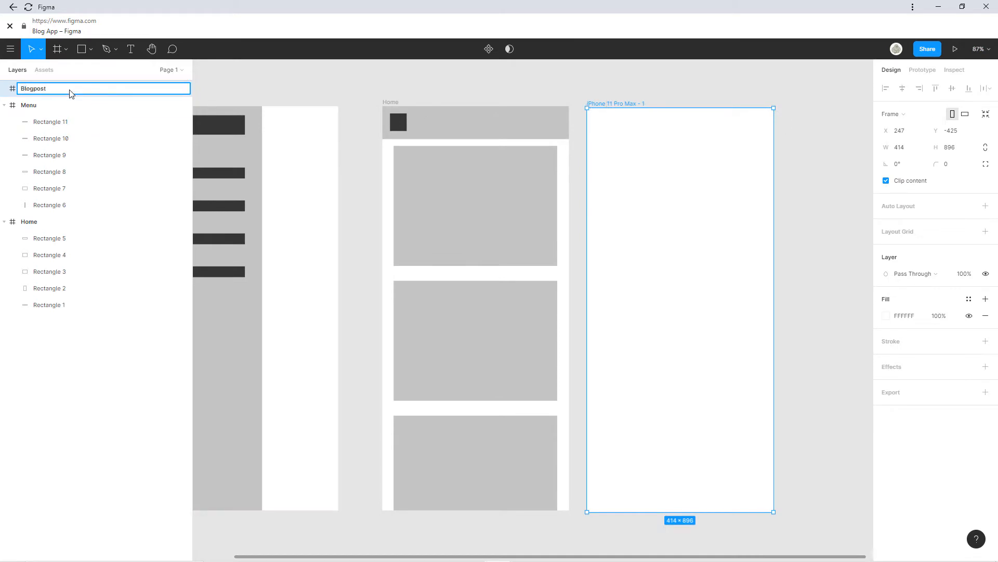
pyautogui.press('Return')
# Copy Home's header and dark square into Blogpost and draw a title bar below them.
pyautogui.click(439, 132)
pyautogui.keyDown('shift'); pyautogui.click(405, 129); pyautogui.keyUp('shift')
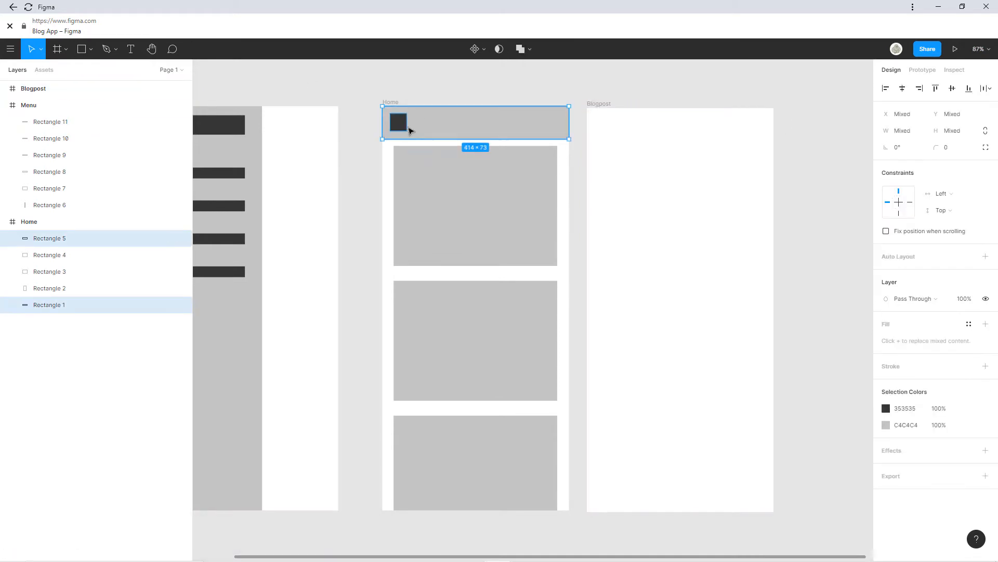
pyautogui.hotkey('ctrl', 'd')
pyautogui.moveTo(406, 129); pyautogui.dragTo(673, 125)
pyautogui.click(81, 48)
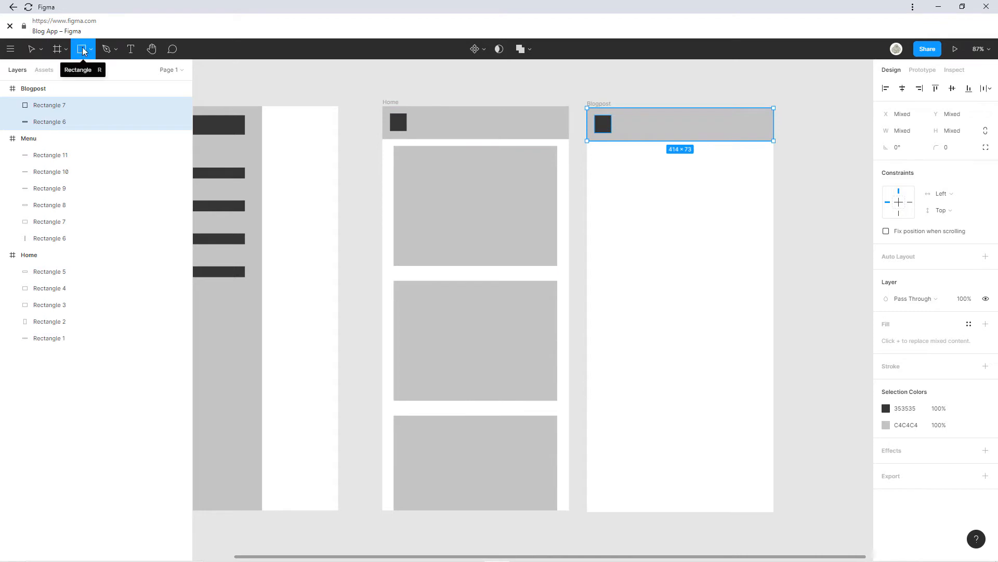
pyautogui.moveTo(608, 147); pyautogui.dragTo(746, 176)
pyautogui.moveTo(676, 166); pyautogui.dragTo(663, 166)
# Draw a full-width image block under the header filled with 7C7C7C grey.
pyautogui.press('r')
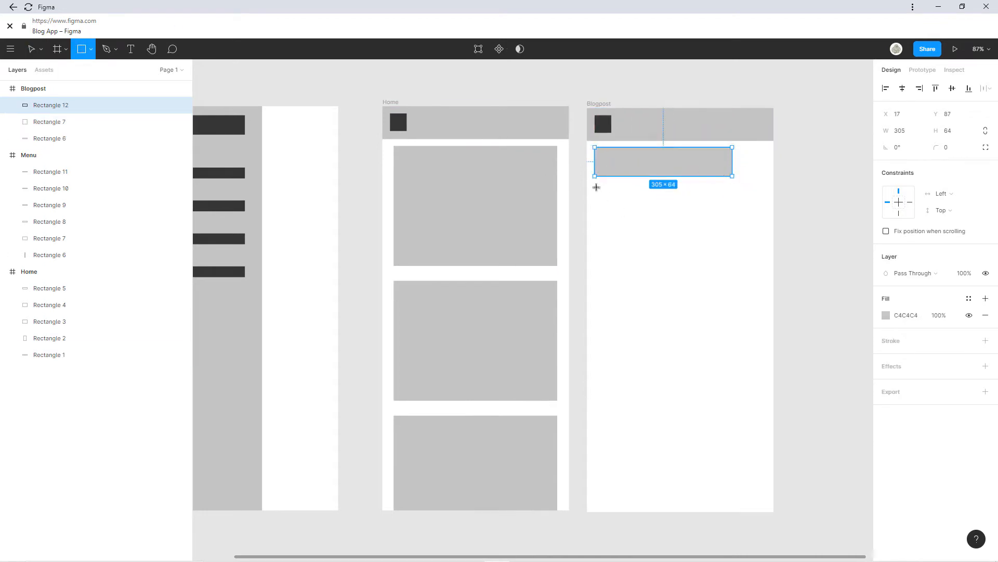
pyautogui.moveTo(587, 142)
pyautogui.mouseDown()
pyautogui.moveTo(771, 223)
pyautogui.moveTo(771, 242)
pyautogui.mouseUp()
pyautogui.click(887, 315)
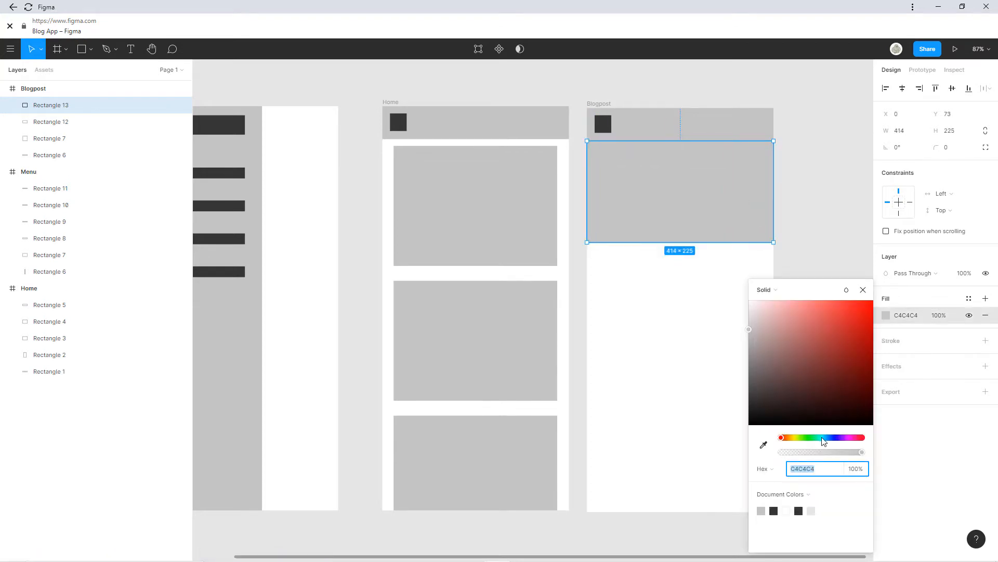
pyautogui.click(754, 347)
pyautogui.moveTo(755, 348); pyautogui.dragTo(749, 365)
pyautogui.click(616, 153)
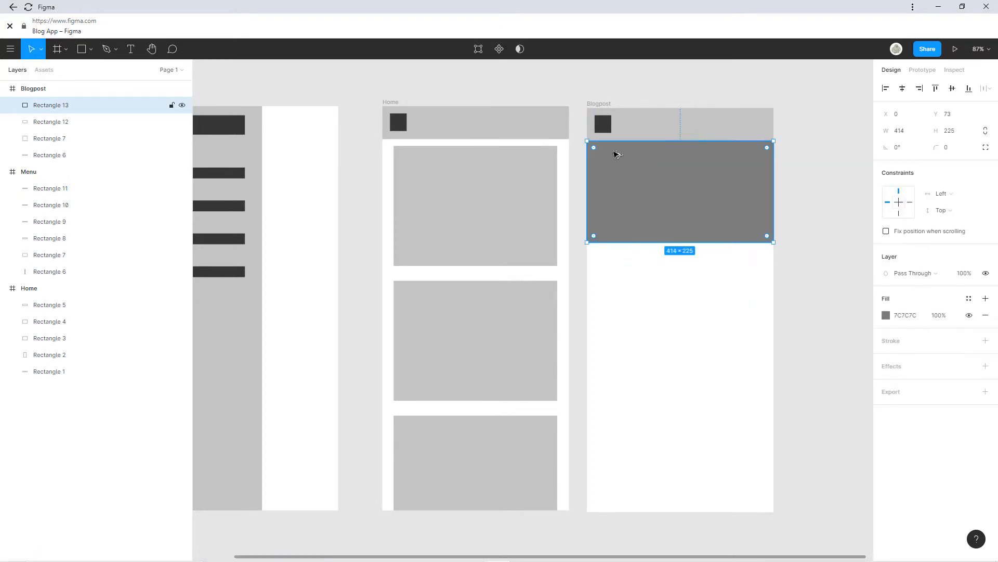
# Move the title bar below the image, centre it, and add a large body block underneath.
pyautogui.click(78, 123)
pyautogui.moveTo(631, 158); pyautogui.dragTo(631, 270)
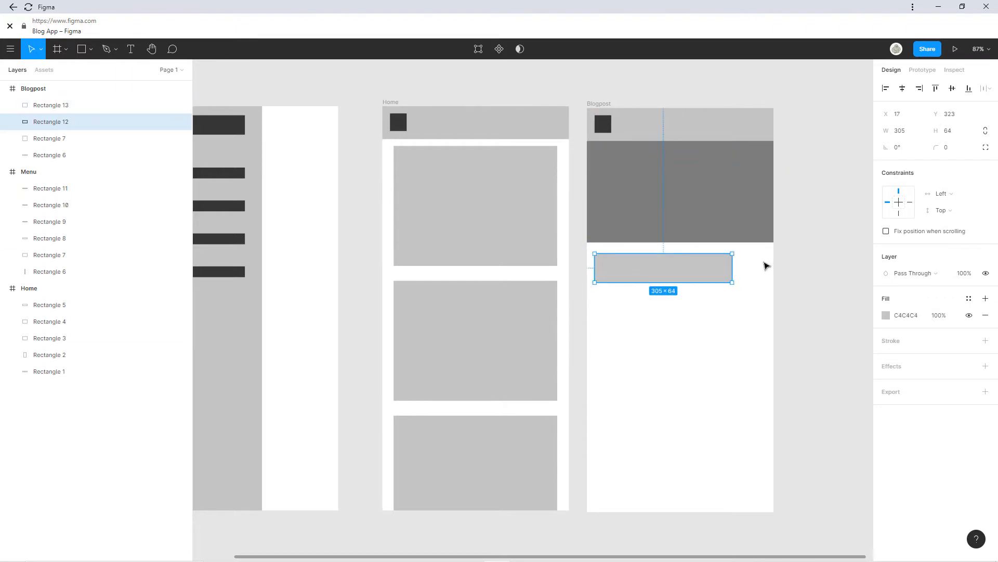
pyautogui.press('r')
pyautogui.moveTo(594, 294)
pyautogui.mouseDown()
pyautogui.moveTo(693, 454)
pyautogui.moveTo(758, 473)
pyautogui.mouseUp()
pyautogui.moveTo(760, 366); pyautogui.dragTo(764, 366)
pyautogui.moveTo(670, 274); pyautogui.dragTo(684, 277)
pyautogui.click(803, 346)
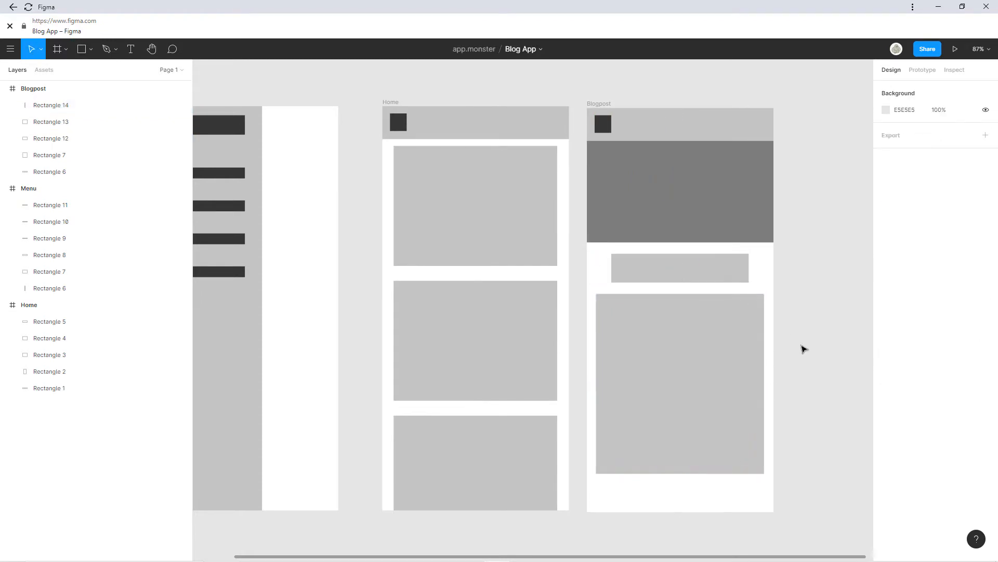
pyautogui.scroll(-1, 803, 348)
pyautogui.hscroll(2, 673, 330)
# Insert a magnifying-glass search icon from the Iconify plugin into Home's header.
pyautogui.click(344, 132)
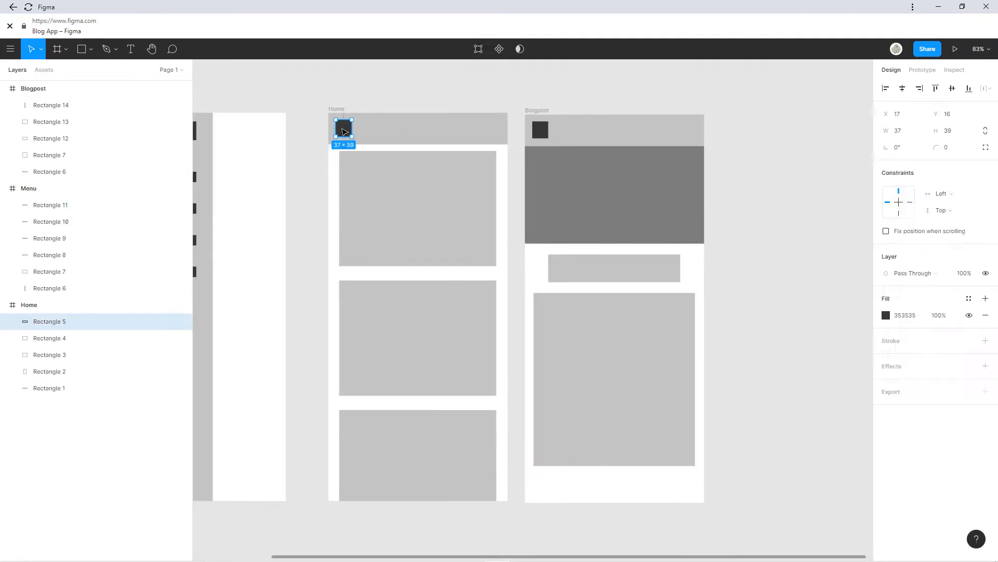
pyautogui.rightClick(396, 121)
pyautogui.moveTo(440, 295)
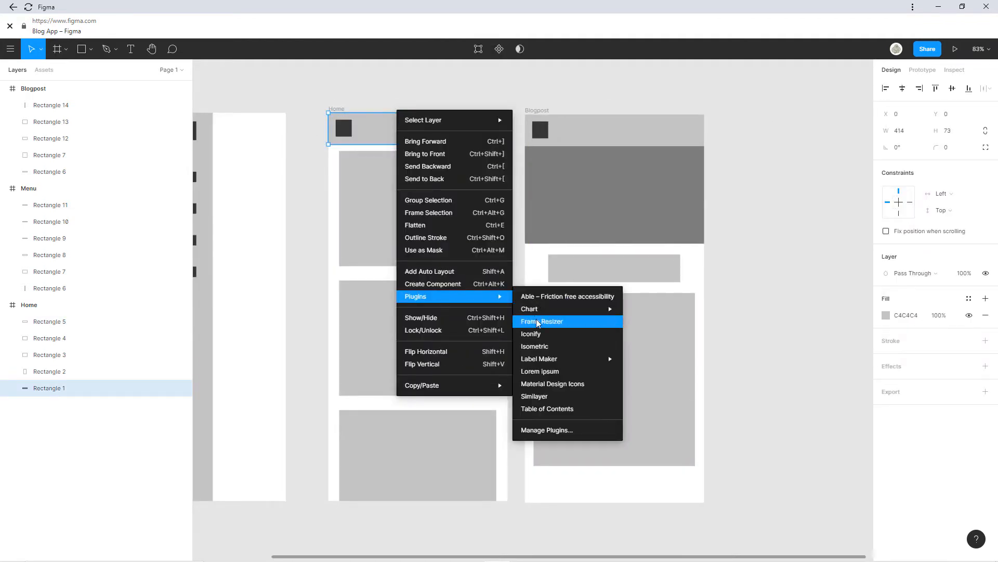
pyautogui.click(536, 321)
pyautogui.click(111, 255)
pyautogui.write('search')
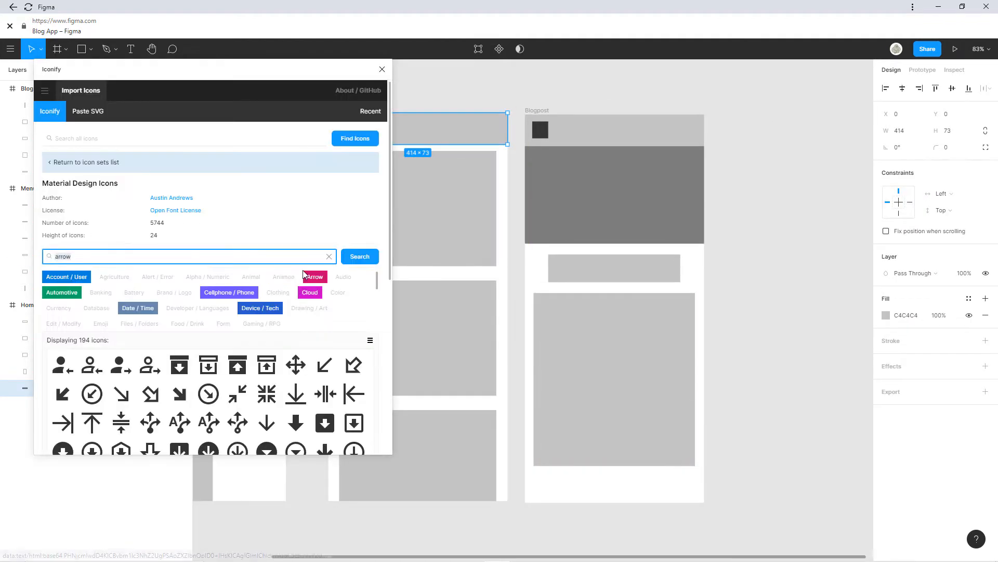
pyautogui.scroll(-2, 325, 416)
pyautogui.click(185, 350)
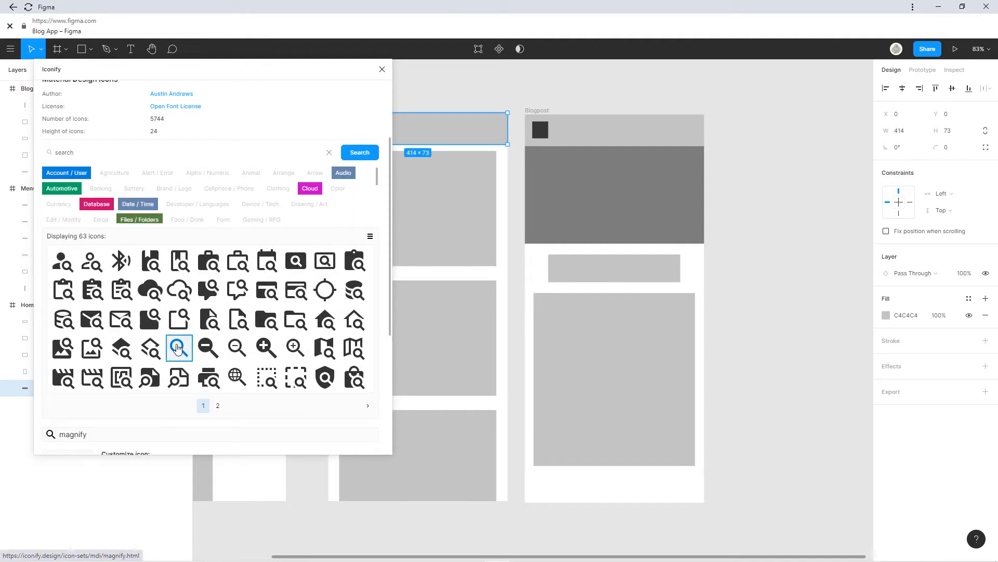
pyautogui.moveTo(177, 346); pyautogui.dragTo(474, 147)
pyautogui.click(382, 69)
pyautogui.click(510, 105)
# Delete the leftover empty icon frame.
pyautogui.scroll(5, 495, 125)
pyautogui.scroll(2, 535, 166)
pyautogui.click(535, 171)
pyautogui.press('Delete')
# Duplicate the Home frame.
pyautogui.scroll(-5, 532, 167)
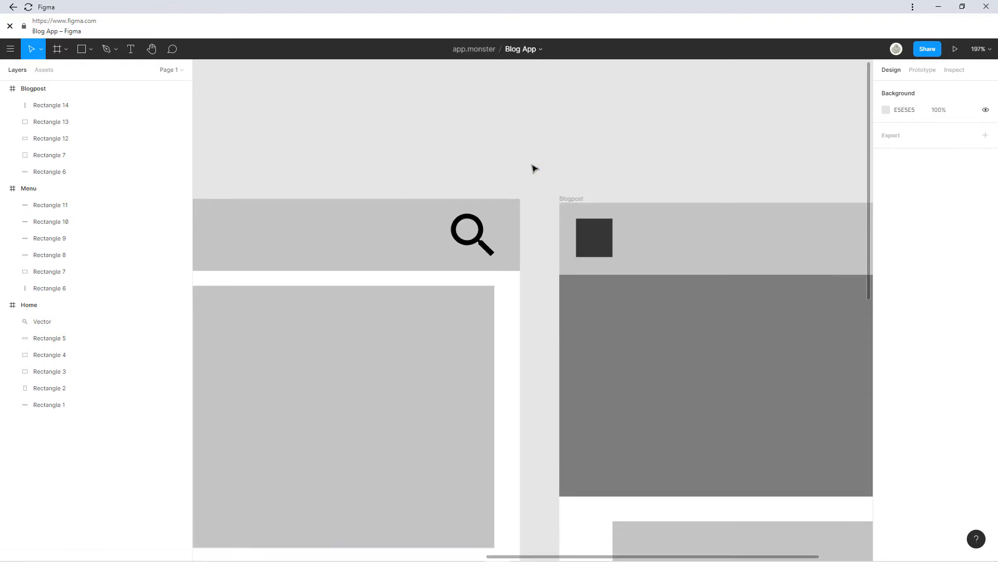
pyautogui.hscroll(3, 684, 287)
pyautogui.click(280, 132)
pyautogui.hotkey('ctrl', 'd')
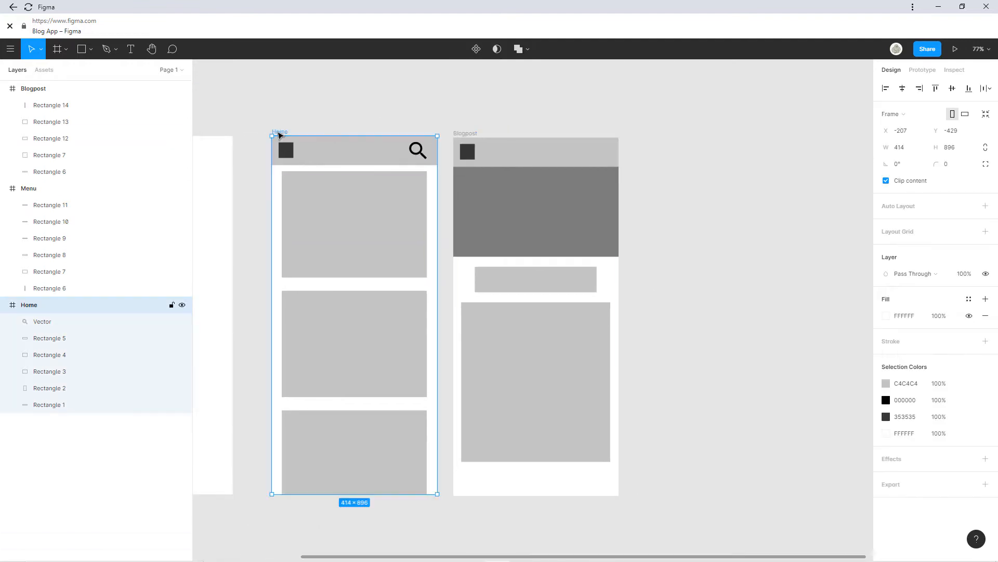
pyautogui.hscroll(3, 684, 155)
# Rename the Home copy to Categories, shrink its top card into a thin row, delete the others.
pyautogui.doubleClick(45, 308)
pyautogui.write('Ca')
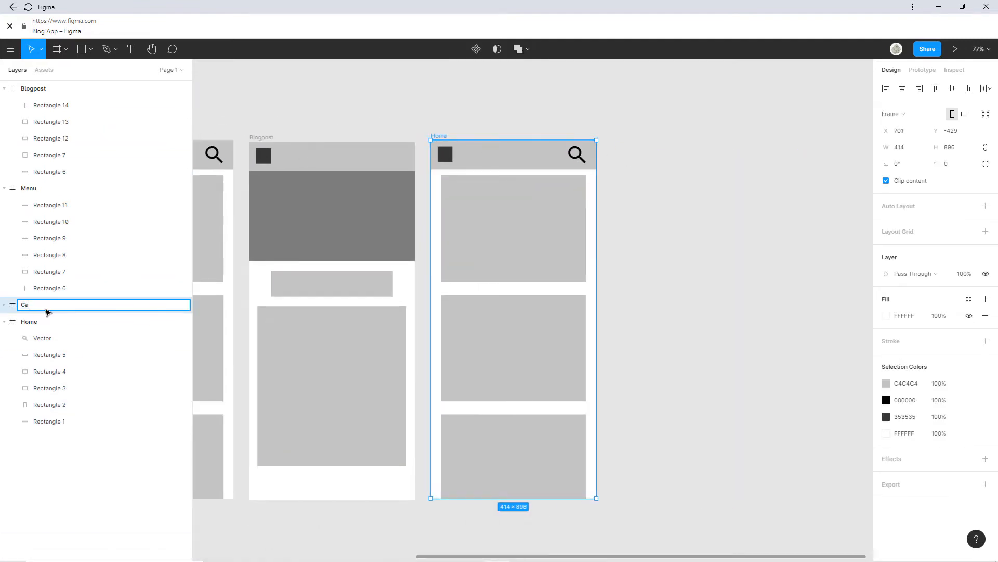
pyautogui.write('tegories')
pyautogui.press('Return')
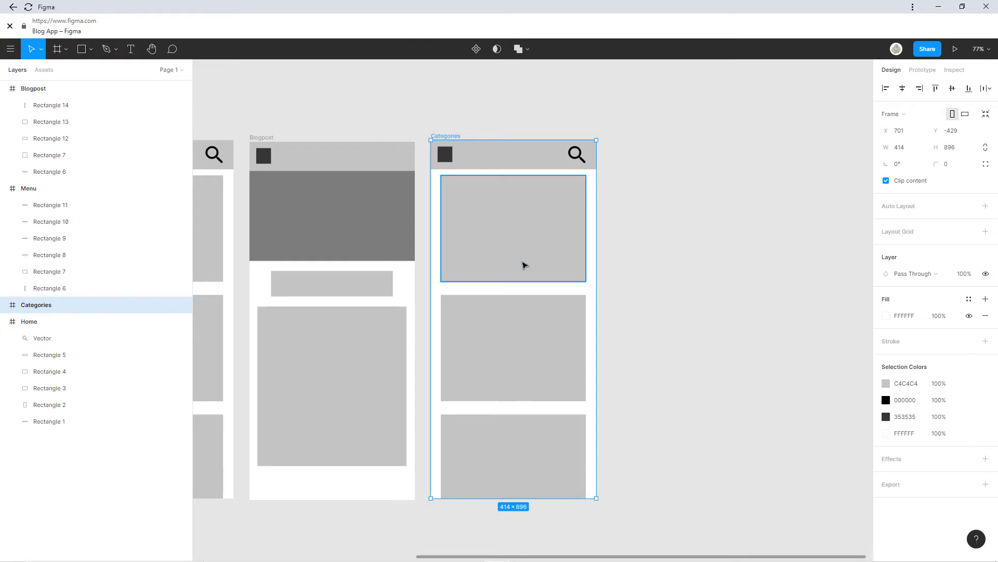
pyautogui.click(518, 279)
pyautogui.moveTo(518, 278); pyautogui.dragTo(516, 215)
pyautogui.click(517, 326)
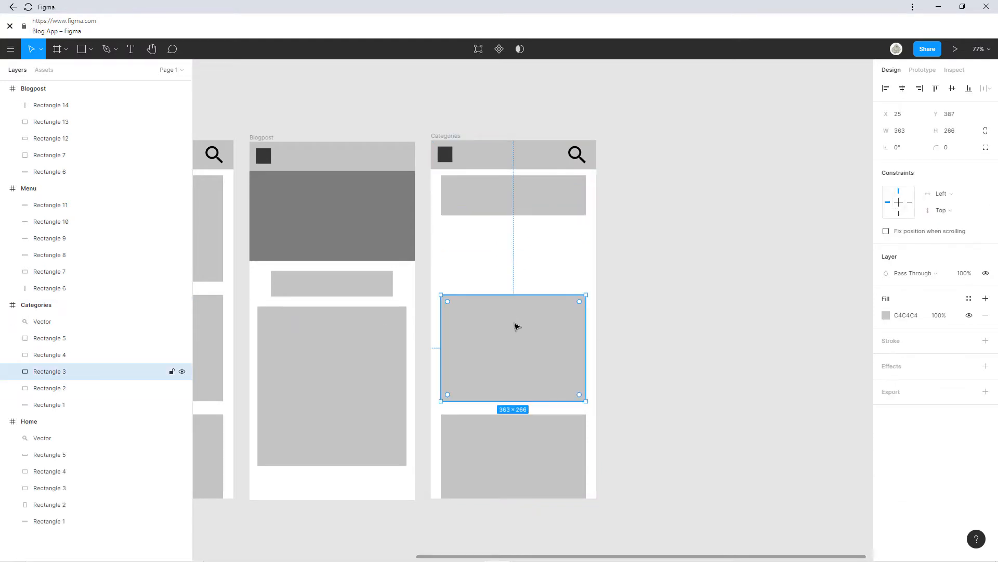
pyautogui.press('Delete')
pyautogui.click(503, 482)
pyautogui.press('Delete')
pyautogui.click(510, 196)
# Draw a square 7C7C7C thumbnail at the left end of the category row.
pyautogui.click(81, 50)
pyautogui.moveTo(441, 175); pyautogui.dragTo(493, 215)
pyautogui.moveTo(479, 178); pyautogui.dragTo(479, 178)
pyautogui.click(886, 315)
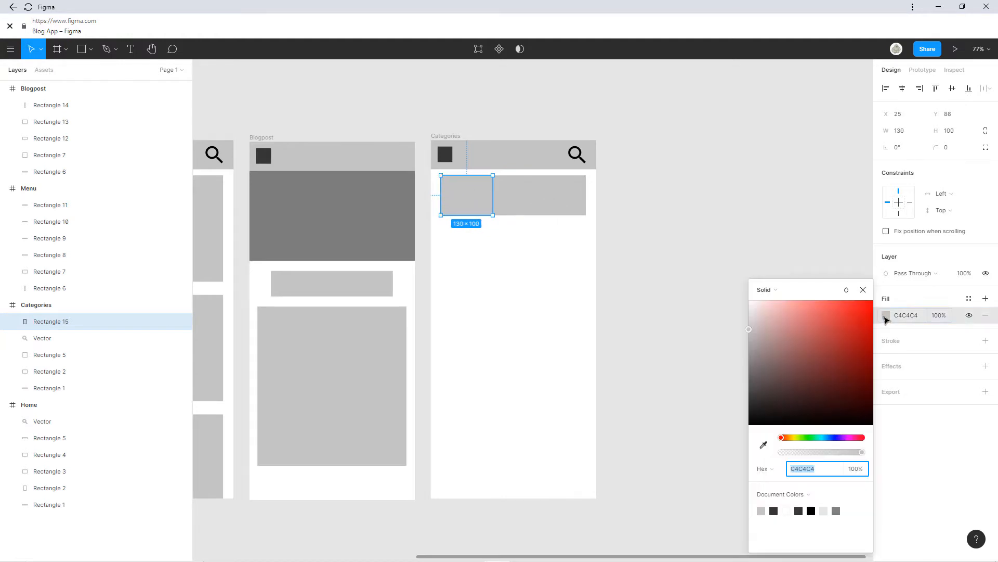
pyautogui.click(763, 446)
pyautogui.click(377, 225)
pyautogui.click(863, 290)
# Copy the thumbnail-and-bar row downward into more category rows.
pyautogui.keyDown('shift'); pyautogui.click(511, 200); pyautogui.keyUp('shift')
pyautogui.moveTo(508, 201); pyautogui.dragTo(519, 254)
pyautogui.hotkey('ctrl', 'd')
pyautogui.hotkey('ctrl', 'd')
pyautogui.hotkey('ctrl', 'd')
pyautogui.click(669, 326)
pyautogui.scroll(-5, 676, 286)
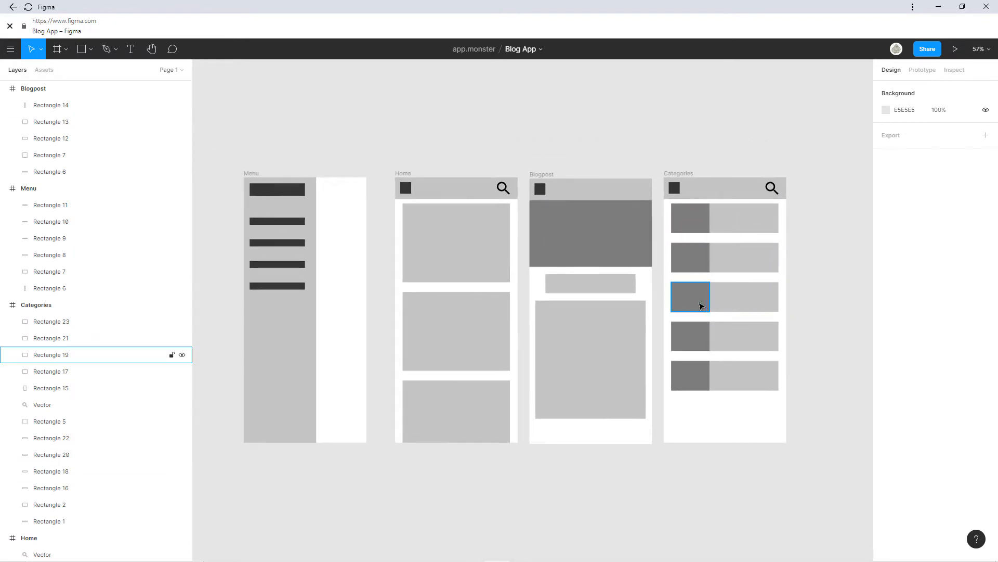
pyautogui.hscroll(4, 624, 312)
# Duplicate the Blogpost frame and name the copy About me.
pyautogui.click(350, 185)
pyautogui.hotkey('ctrl', 'd')
pyautogui.scroll(5, 652, 197)
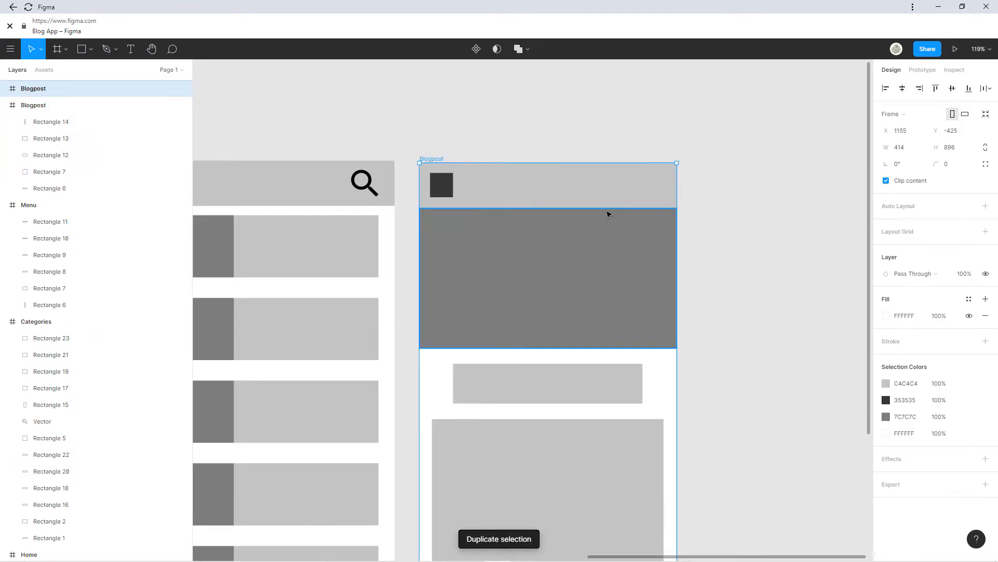
pyautogui.doubleClick(42, 94)
pyautogui.write('Ab')
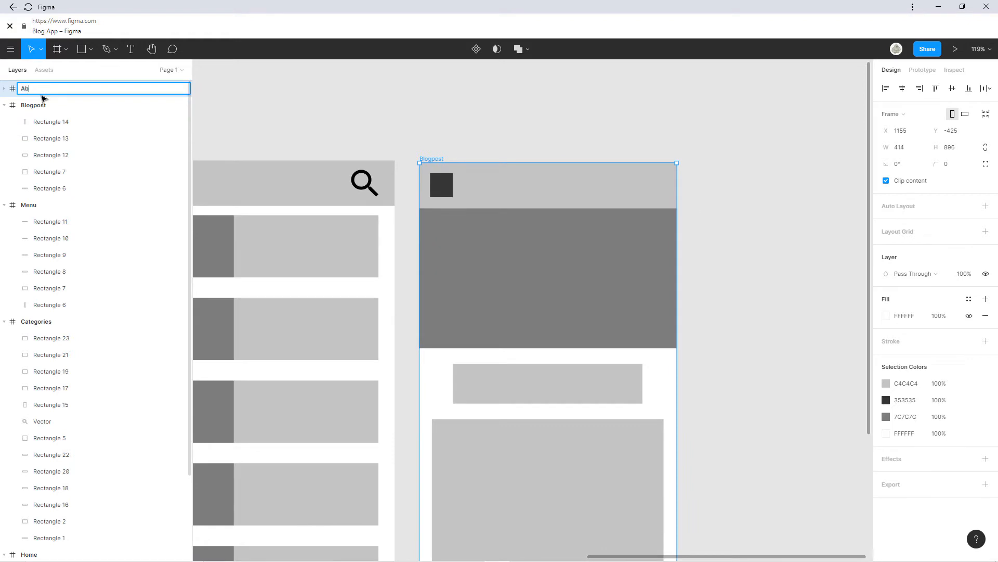
pyautogui.press('Return')
pyautogui.click(754, 315)
pyautogui.scroll(-3, 684, 291)
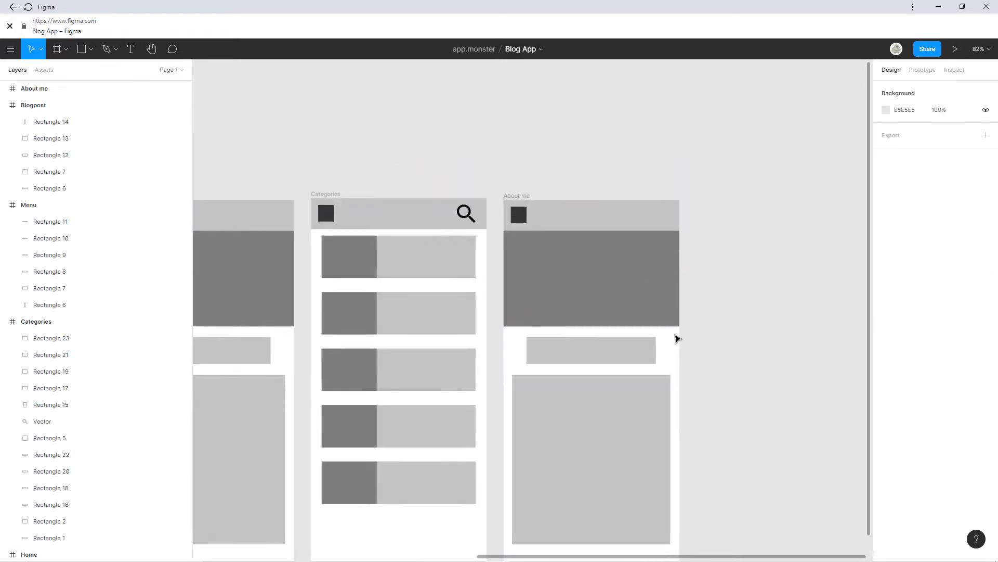
pyautogui.moveTo(431, 335); pyautogui.dragTo(682, 236)
pyautogui.scroll(-5, 683, 238)
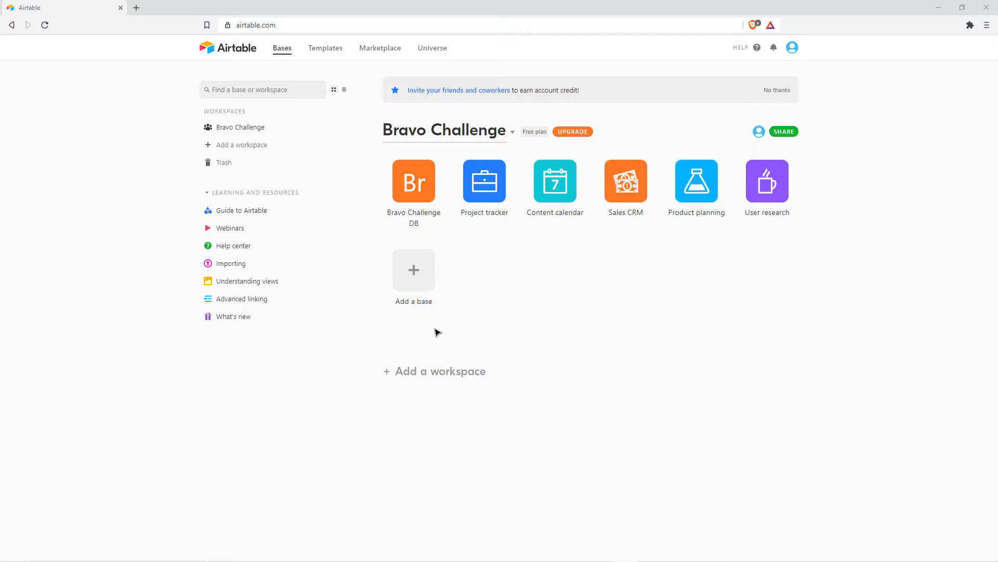
# Create a blank Airtable base from scratch named BlogApp.
pyautogui.click(423, 268)
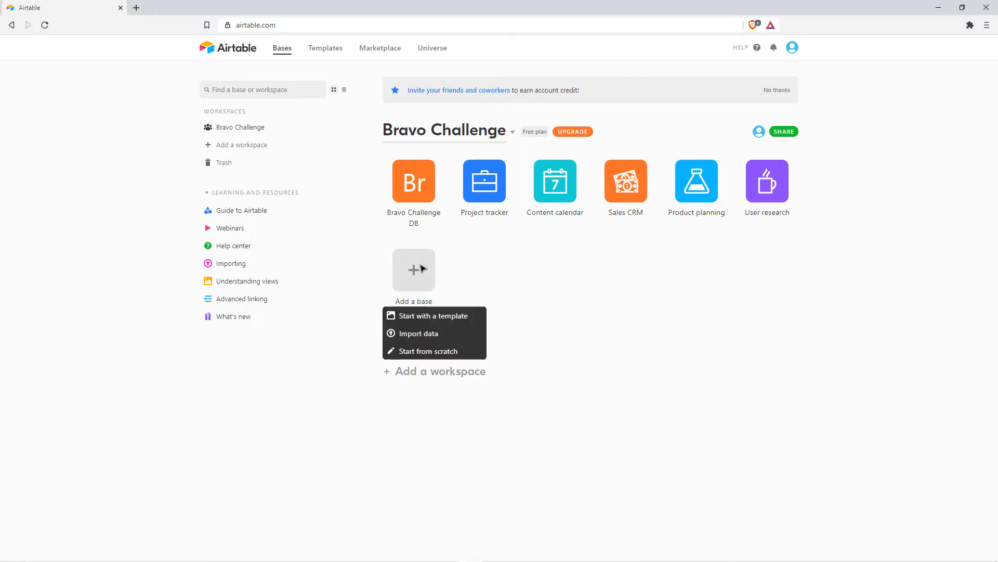
pyautogui.click(437, 352)
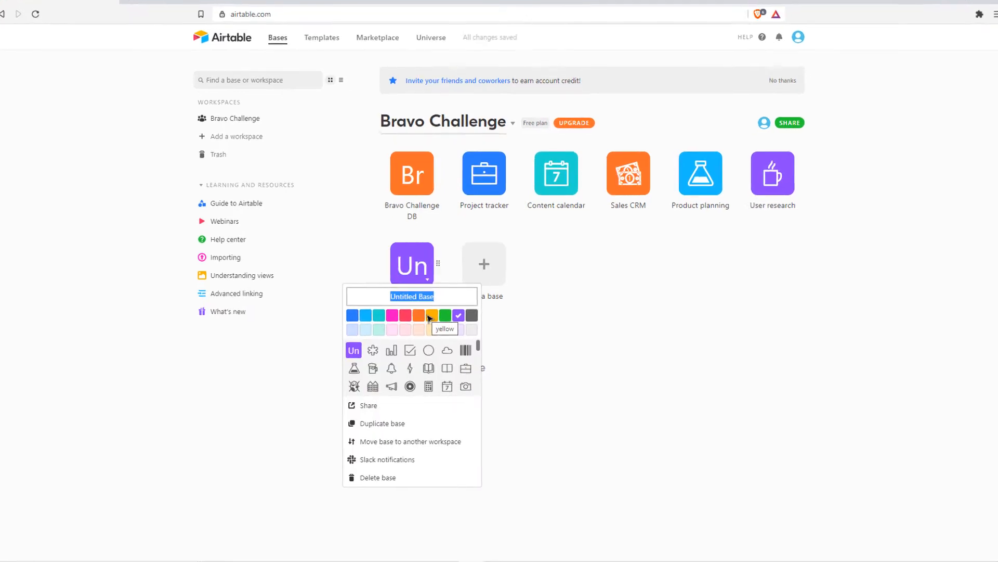
pyautogui.write('Blog')
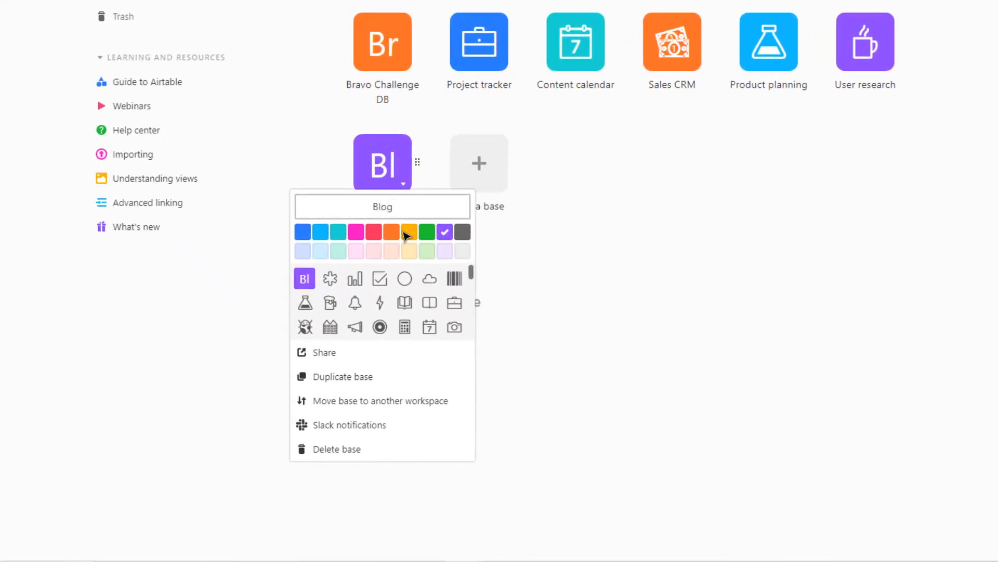
pyautogui.write('App')
# Give the BlogApp base a gray colour and open-book icon, then open it.
pyautogui.click(393, 234)
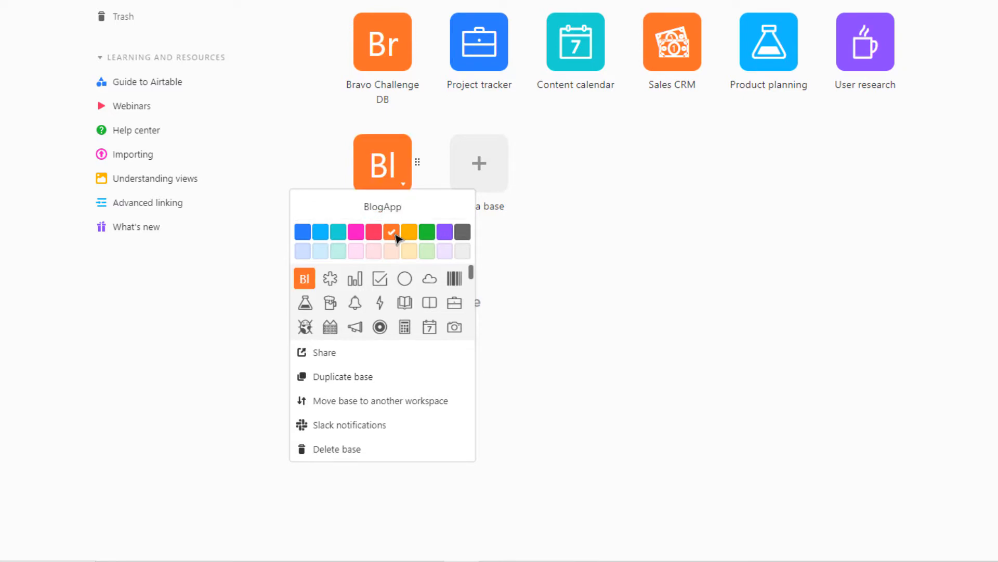
pyautogui.click(323, 234)
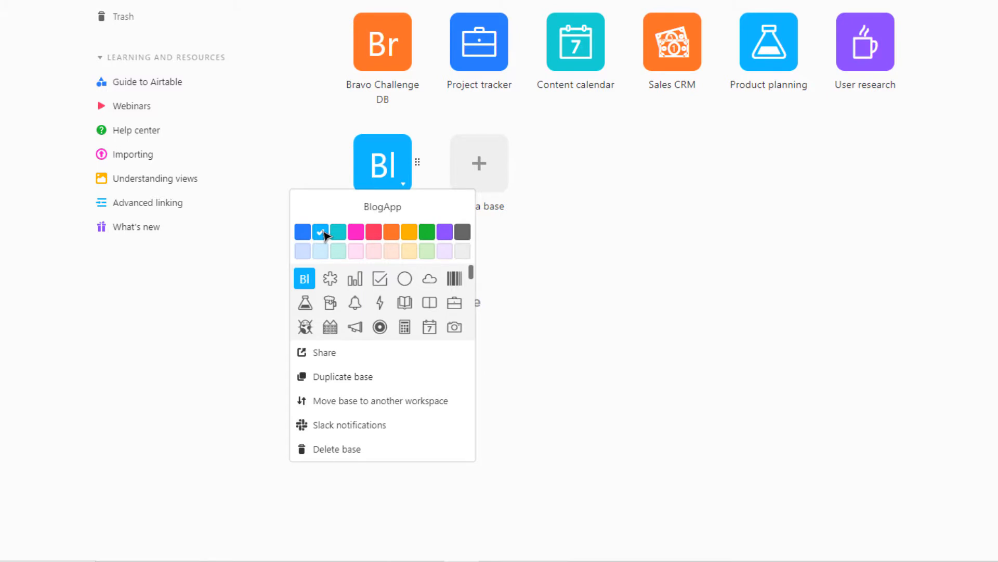
pyautogui.click(462, 233)
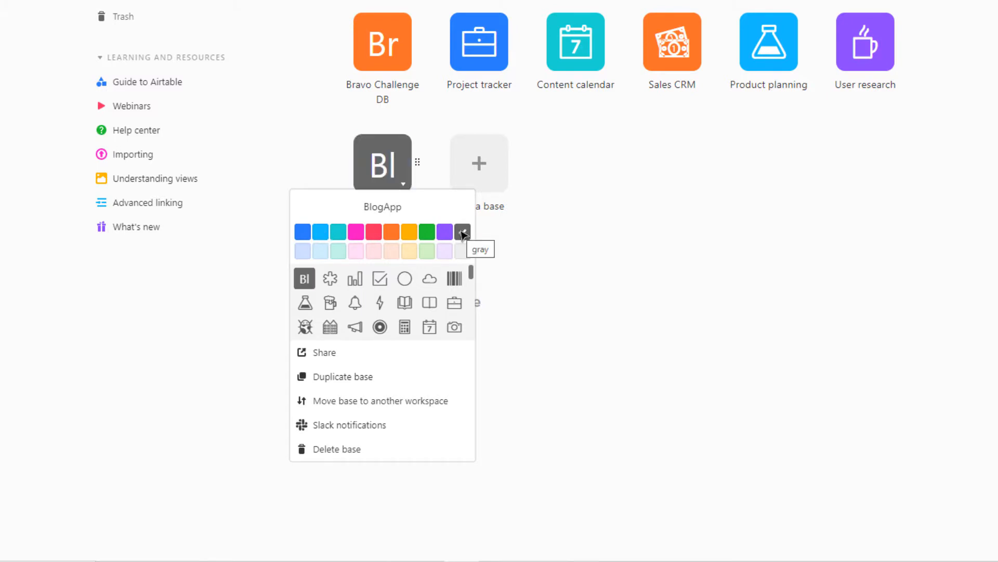
pyautogui.click(403, 304)
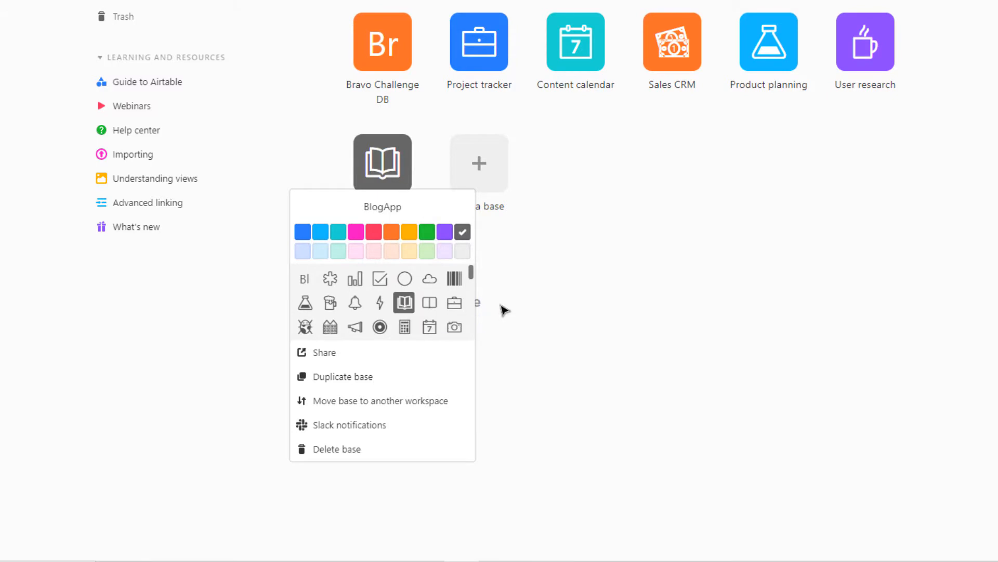
pyautogui.click(522, 343)
pyautogui.click(374, 169)
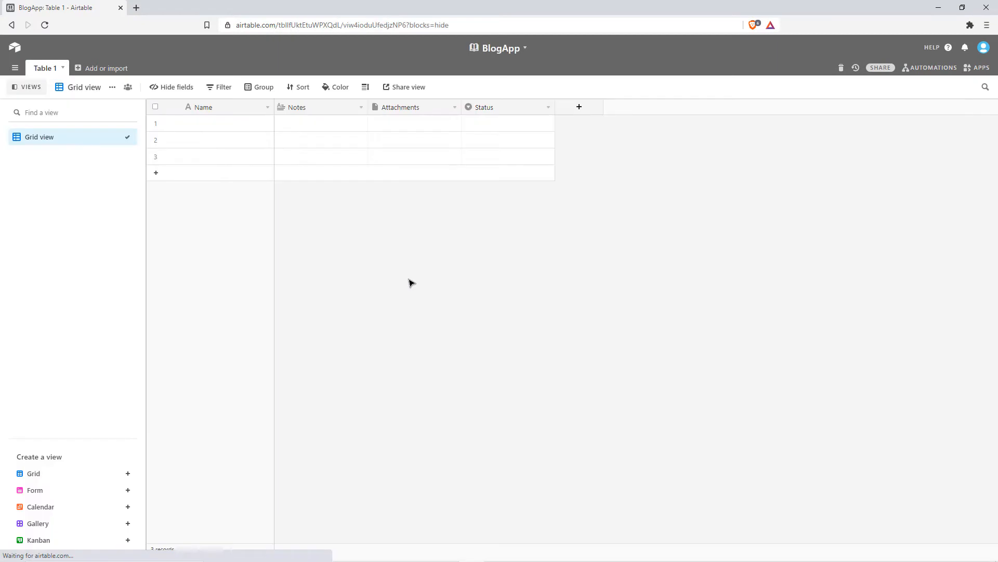
# Delete the Notes, Attachments and Status fields from Table 1, leaving only Name.
pyautogui.click(350, 107)
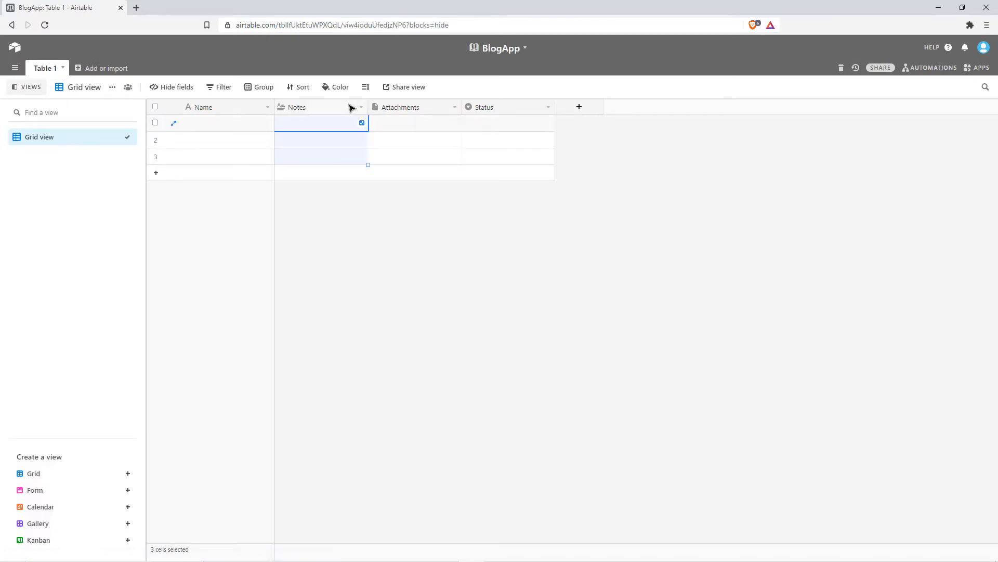
pyautogui.rightClick(323, 108)
pyautogui.click(320, 340)
pyautogui.rightClick(330, 108)
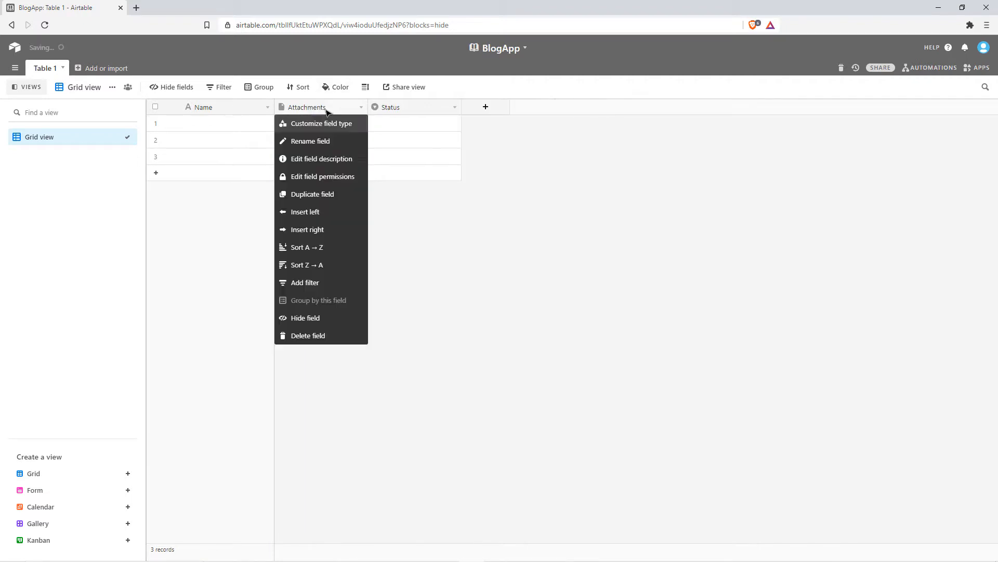
pyautogui.click(320, 336)
pyautogui.rightClick(316, 110)
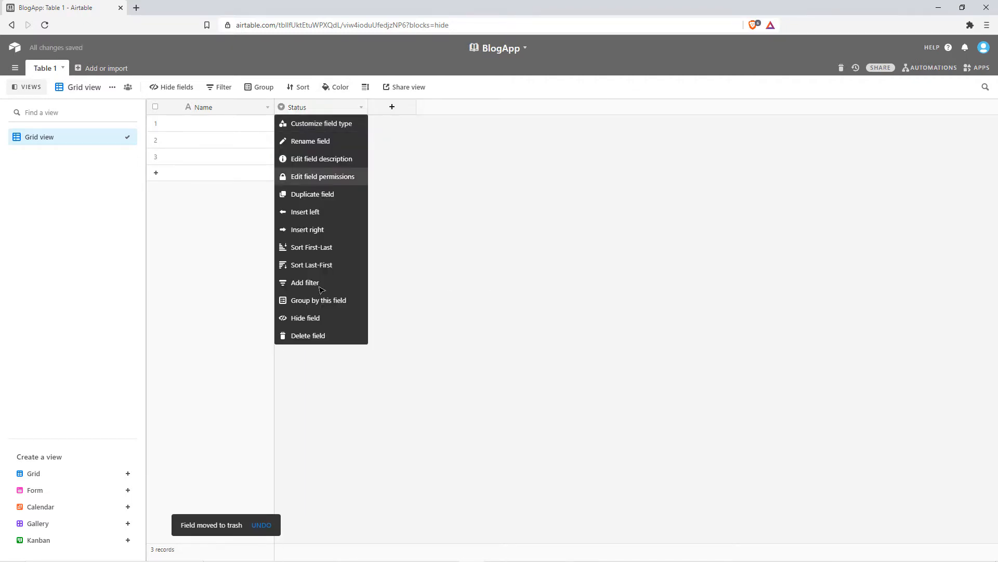
pyautogui.click(318, 333)
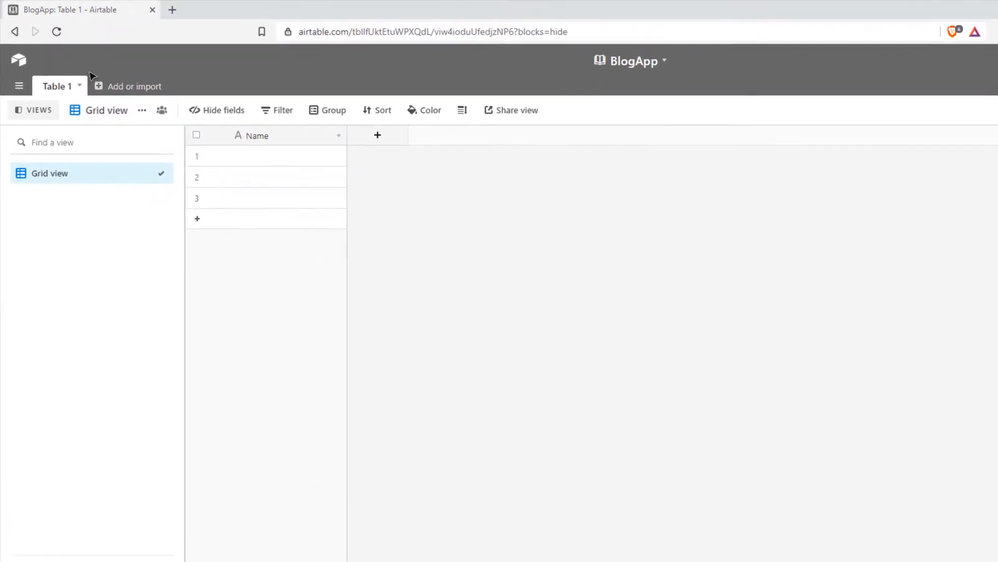
# Rename Table 1 to Posts and re-save the Name field's settings unchanged.
pyautogui.doubleClick(59, 93)
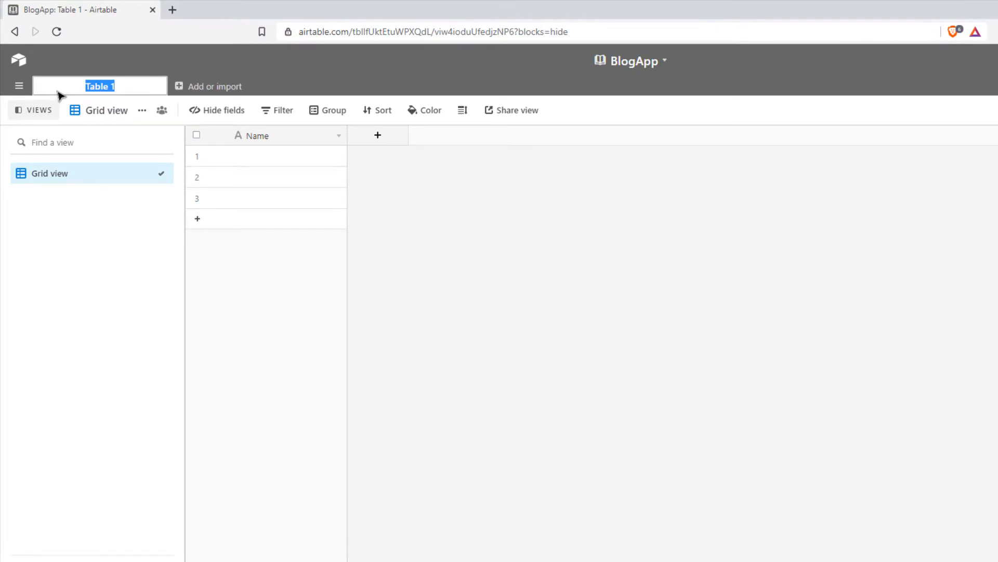
pyautogui.write('Posts')
pyautogui.press('Return')
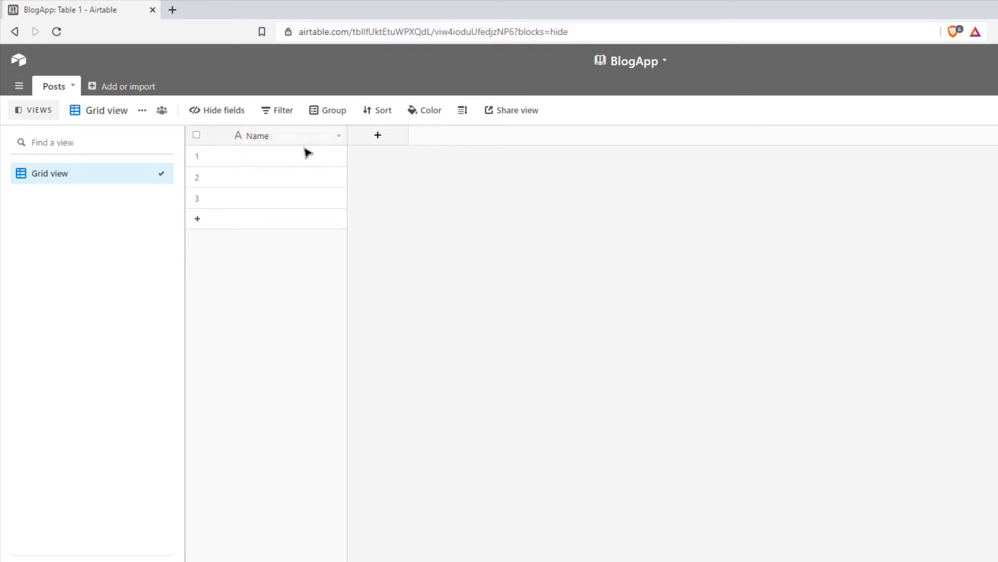
pyautogui.doubleClick(265, 138)
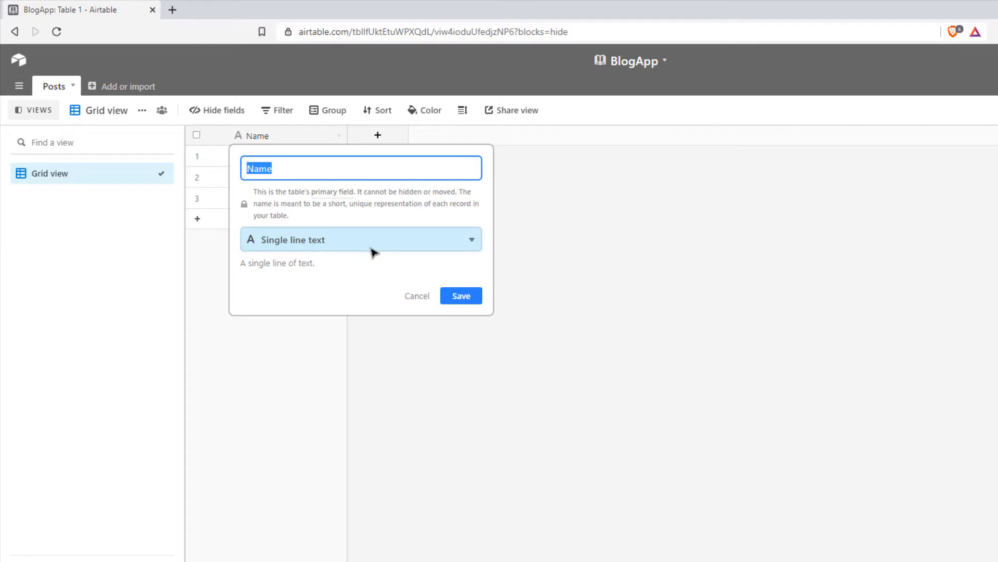
pyautogui.click(448, 297)
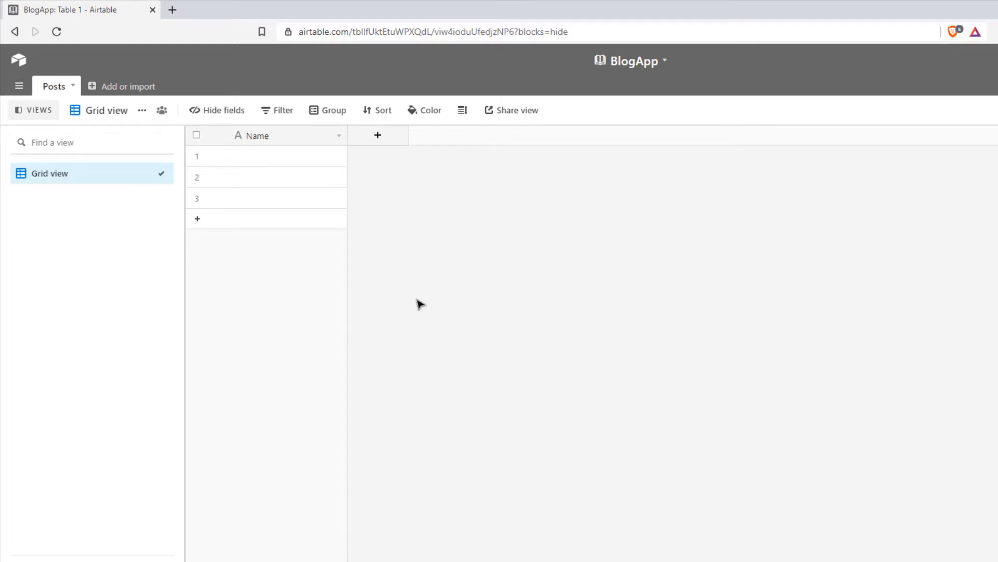
# Add a Long text field named Subheading.
pyautogui.click(395, 137)
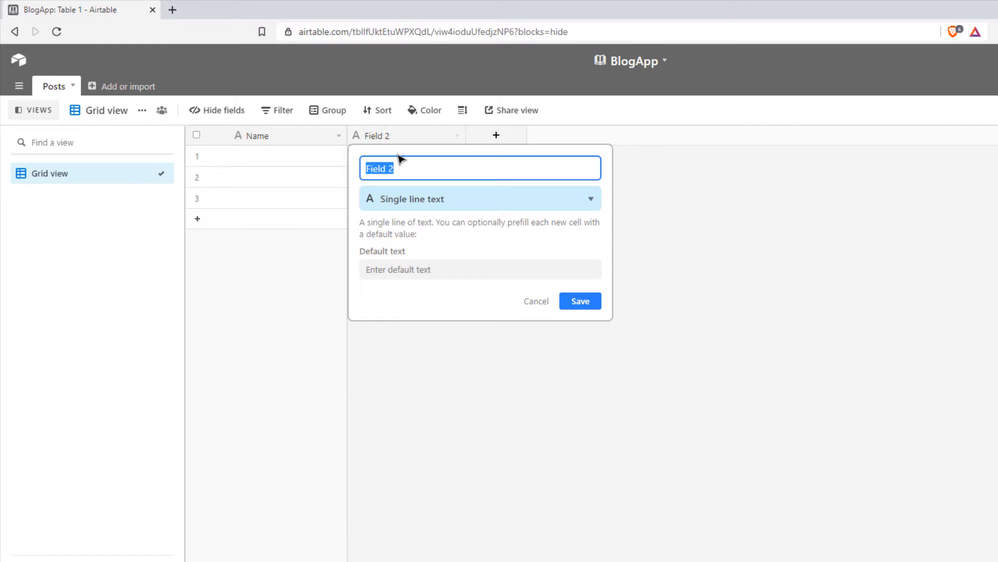
pyautogui.write('Subheading')
pyautogui.click(551, 207)
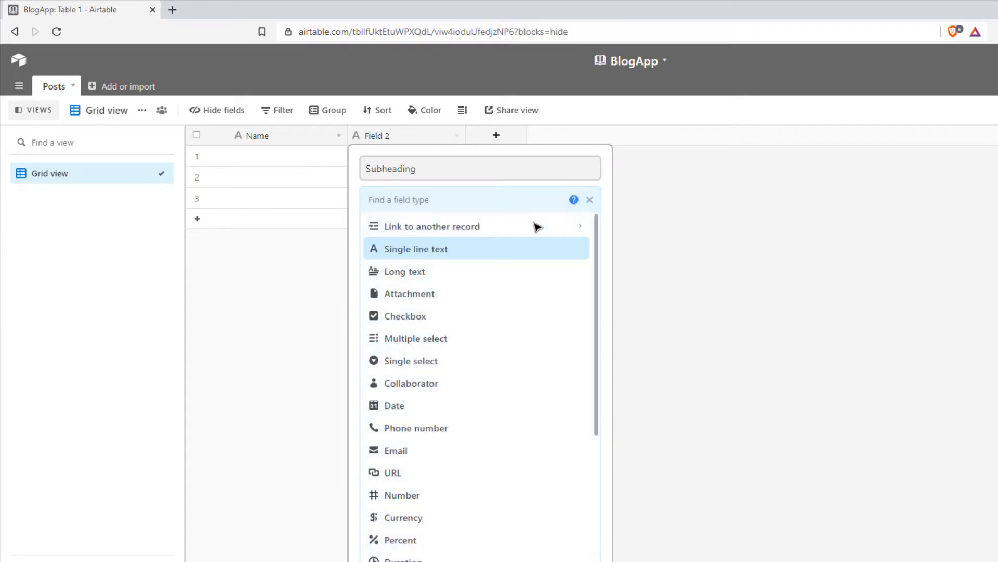
pyautogui.click(473, 272)
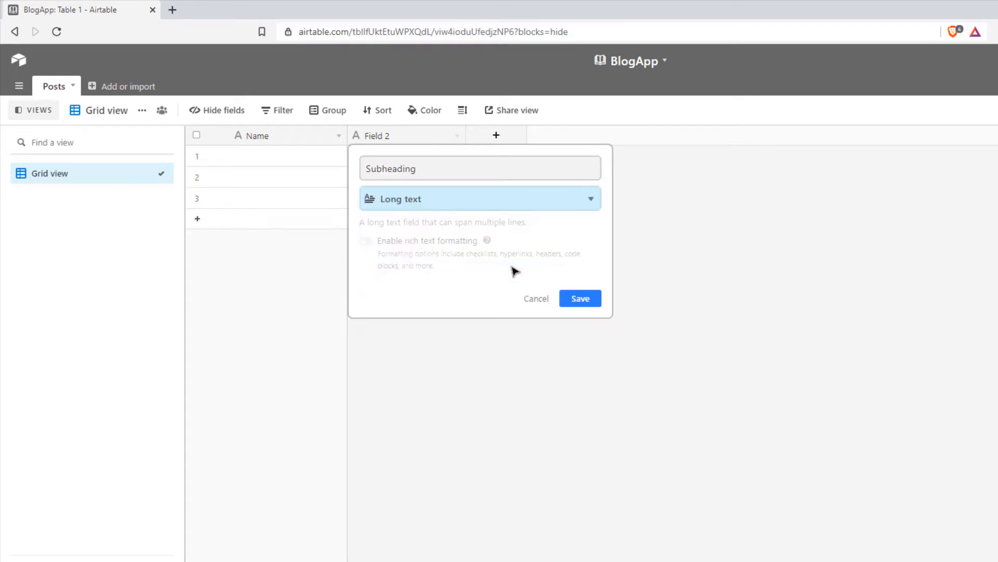
pyautogui.click(580, 300)
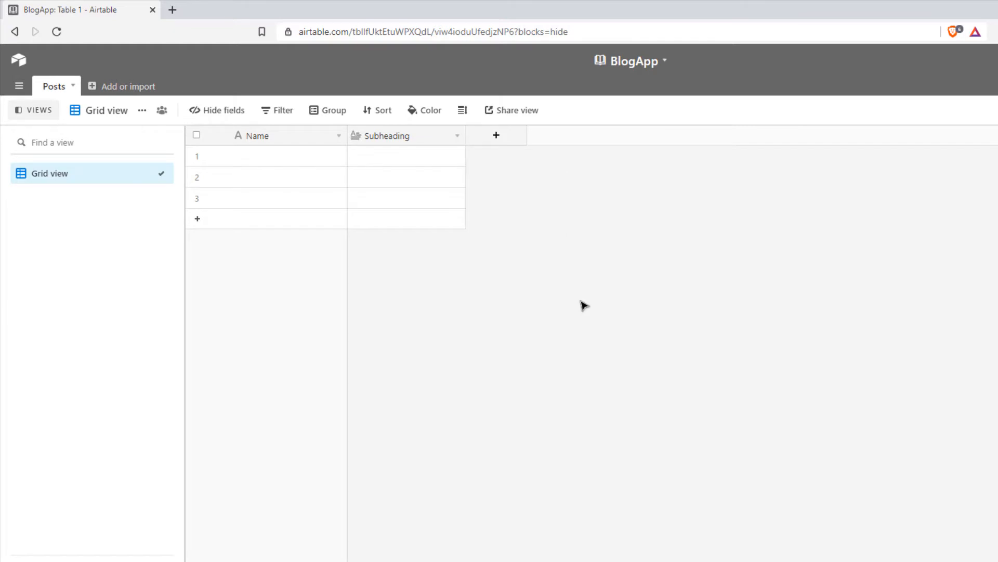
# Add a Long text field named Text with rich text formatting enabled.
pyautogui.click(498, 137)
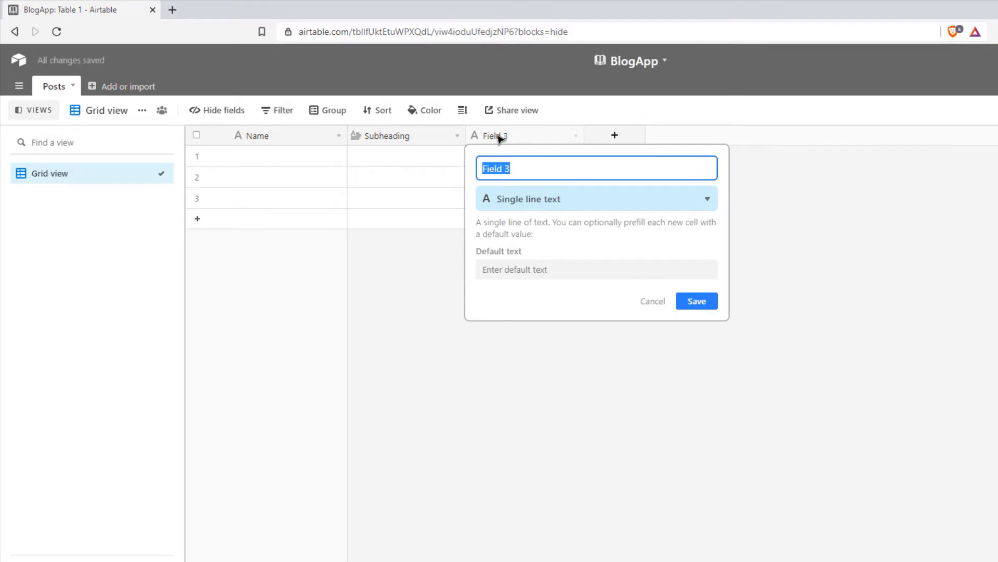
pyautogui.write('Text')
pyautogui.click(513, 200)
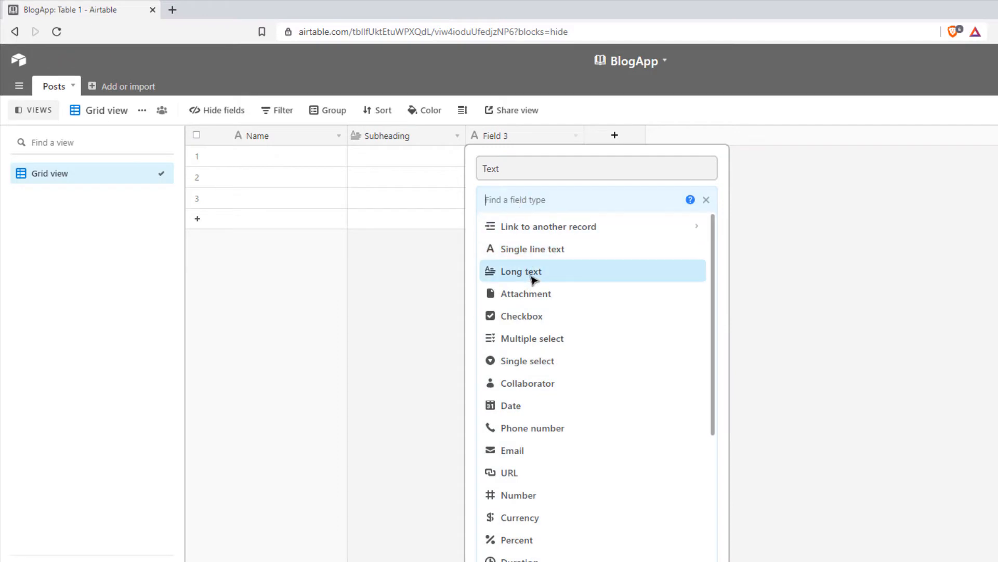
pyautogui.click(533, 280)
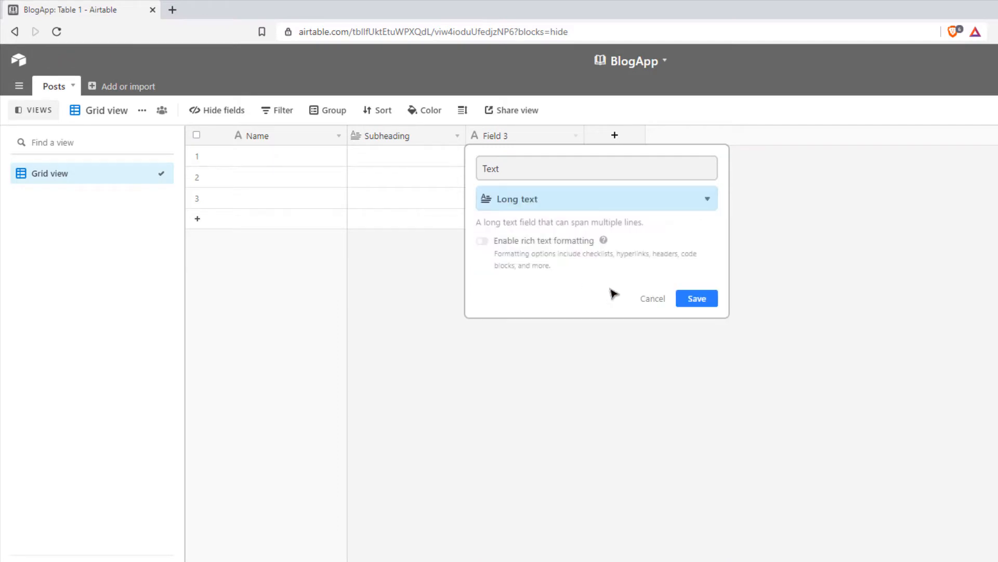
pyautogui.click(481, 243)
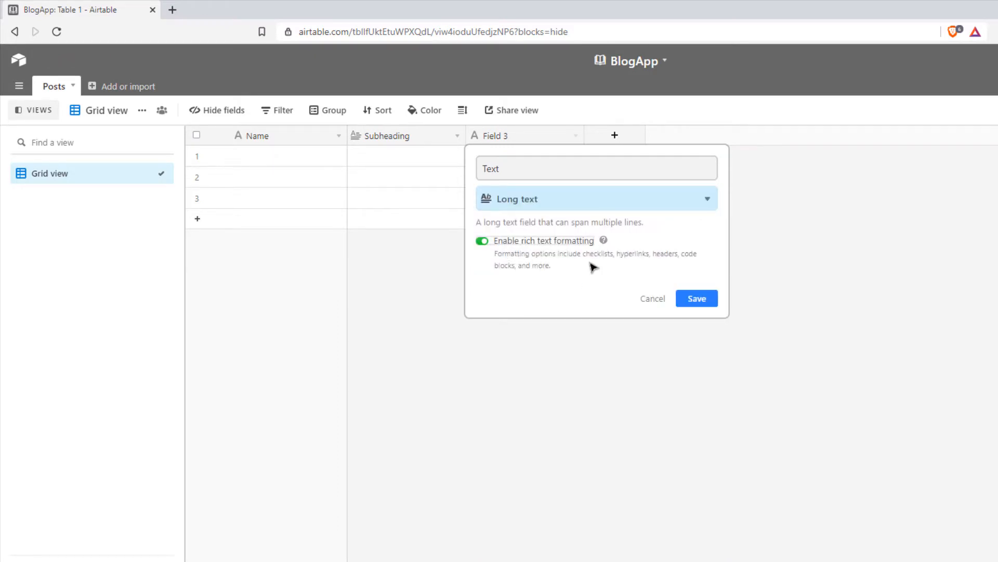
pyautogui.moveTo(497, 255); pyautogui.dragTo(559, 265)
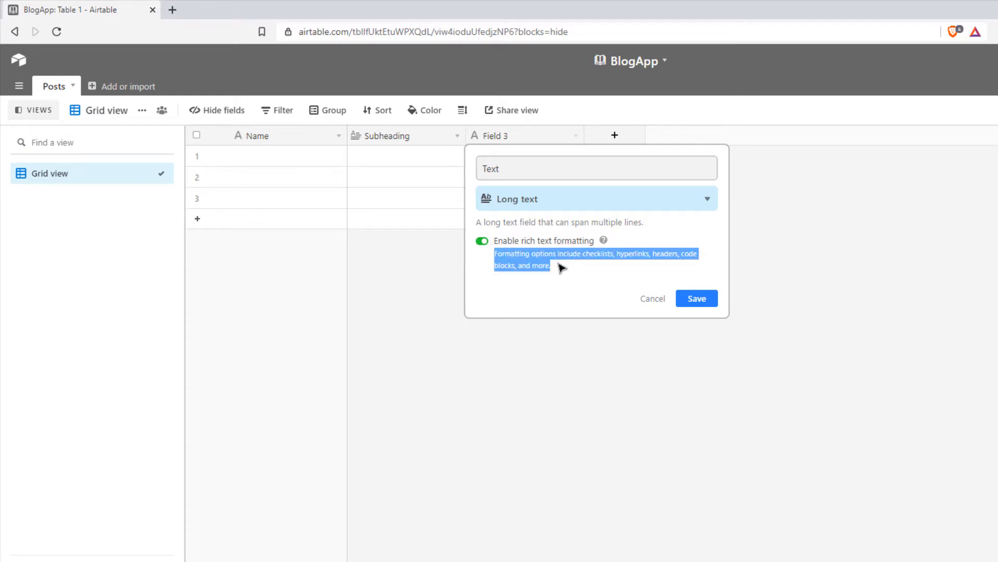
pyautogui.click(561, 266)
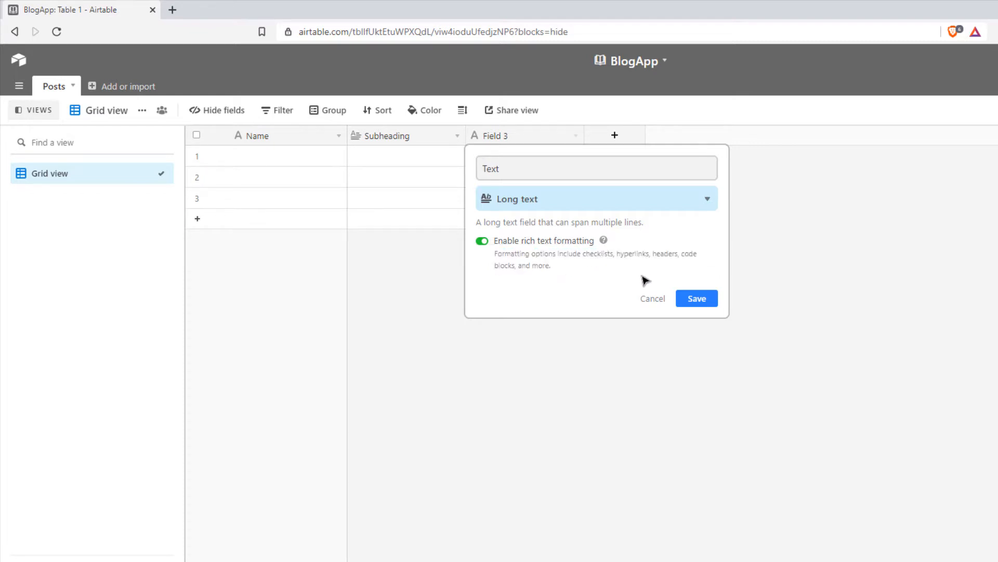
pyautogui.moveTo(682, 256); pyautogui.dragTo(693, 272)
pyautogui.click(666, 270)
pyautogui.click(698, 300)
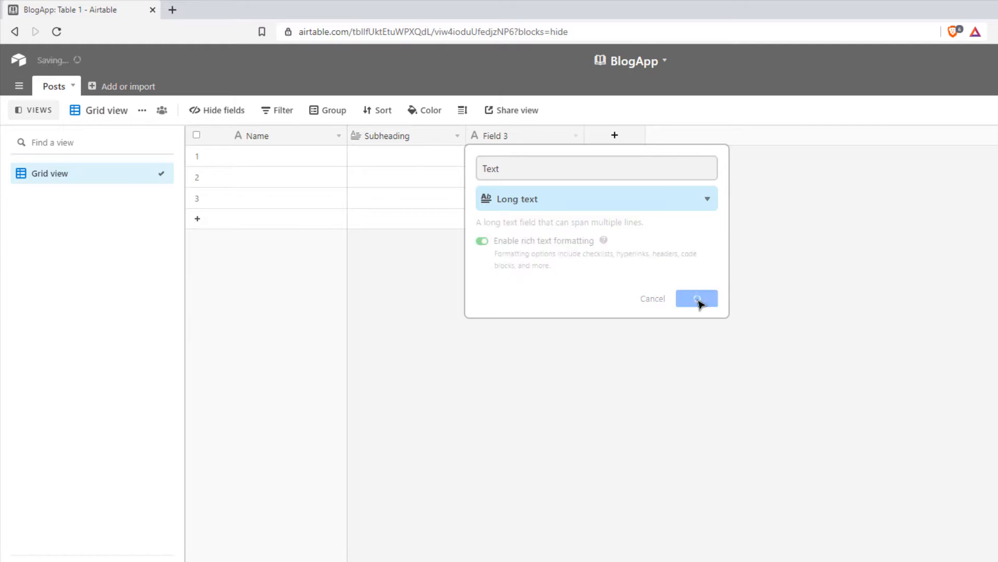
pyautogui.click(616, 136)
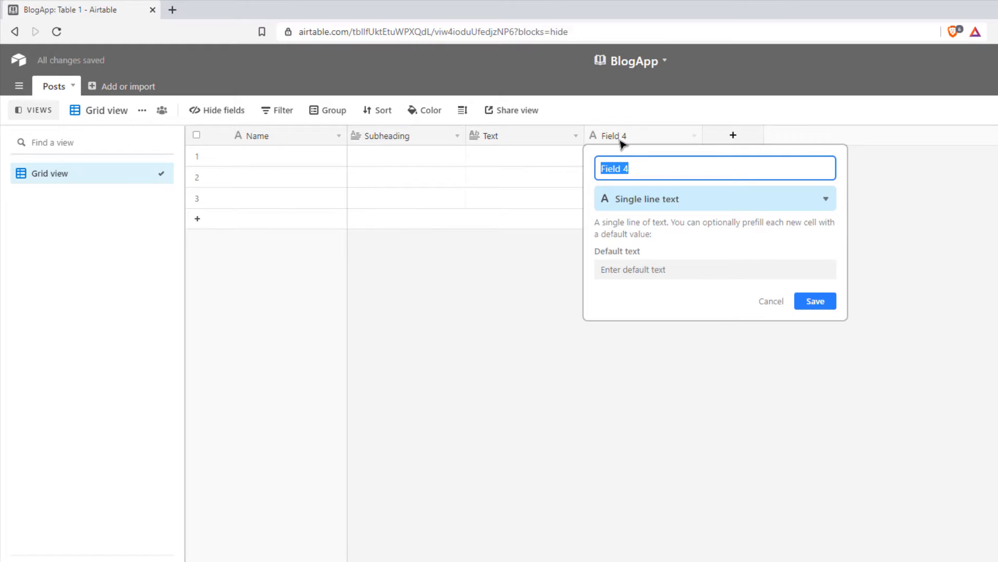
# Name the fourth field Category and make it a Multiple select field.
pyautogui.write('Categort')
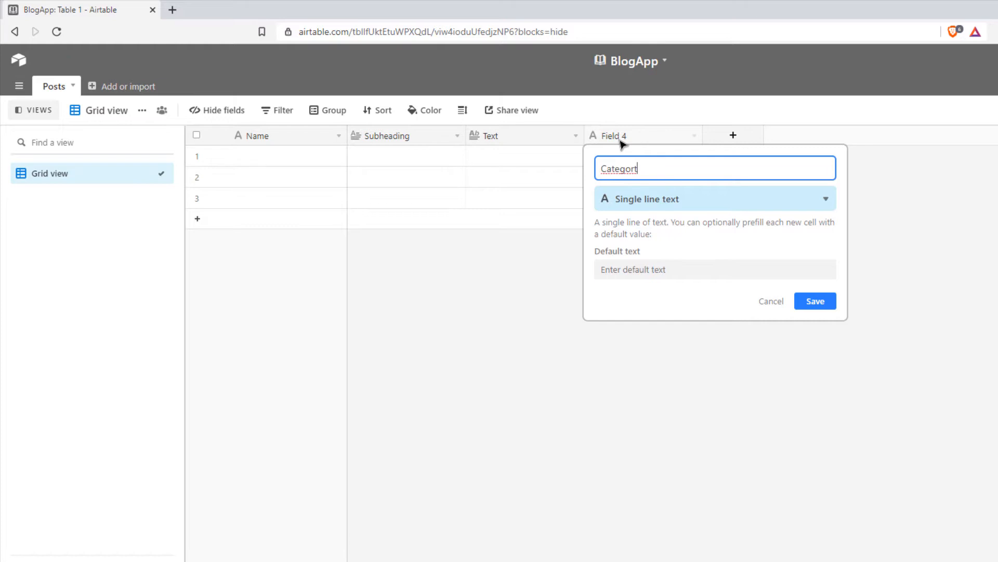
pyautogui.press('BackSpace')
pyautogui.write('y')
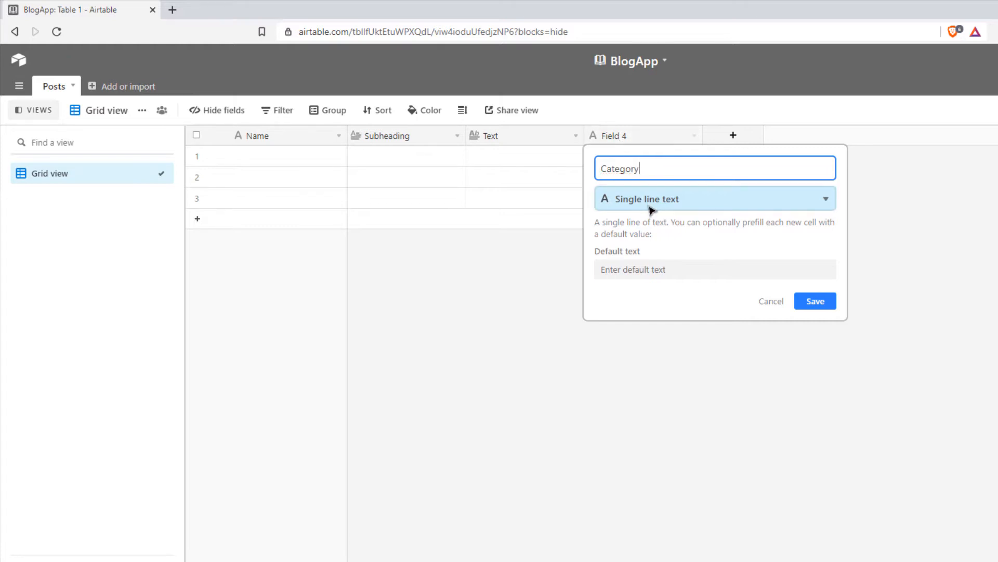
pyautogui.click(798, 201)
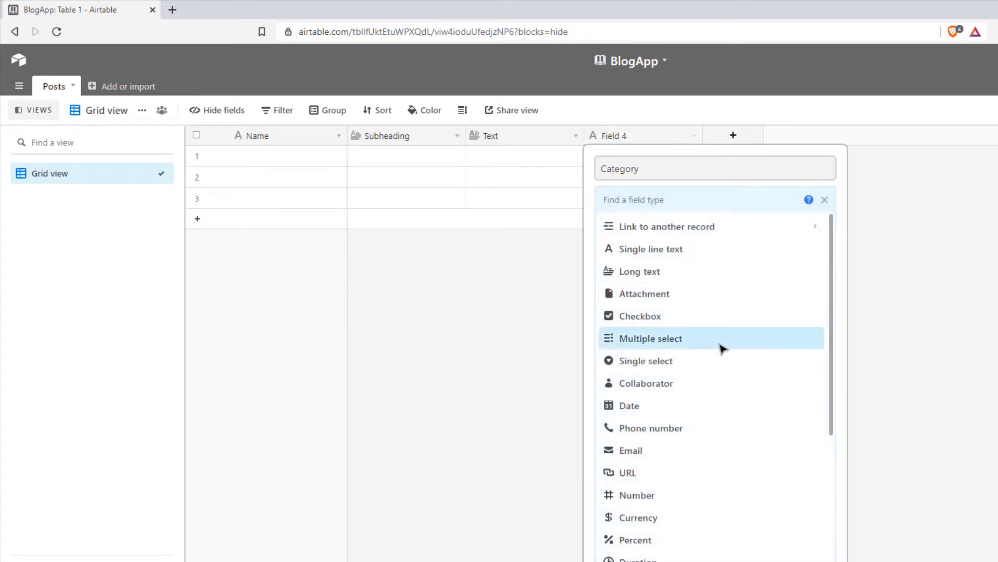
pyautogui.click(719, 340)
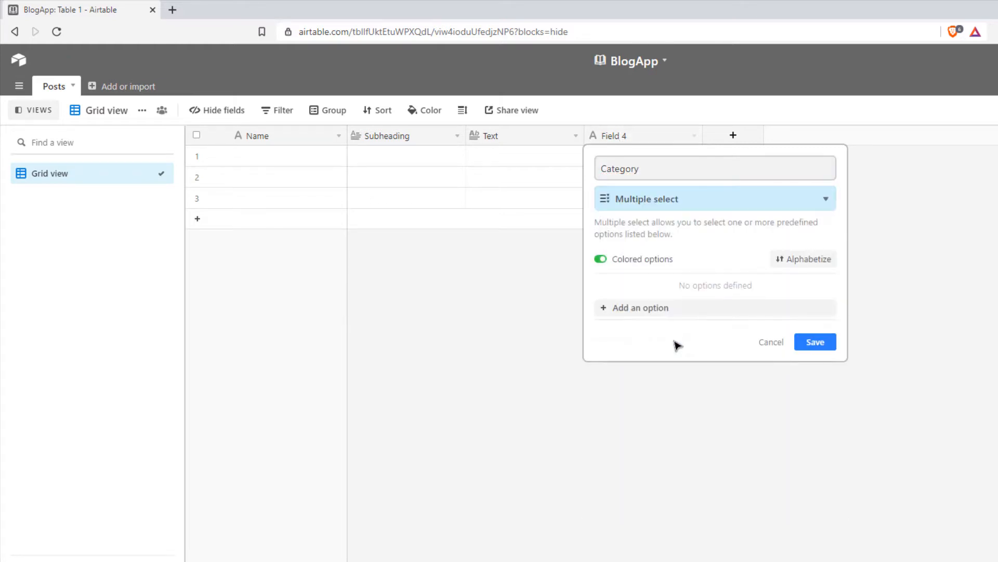
# Give Category the options Dragons, Exploring, Hunting and Defense, and save it.
pyautogui.click(739, 312)
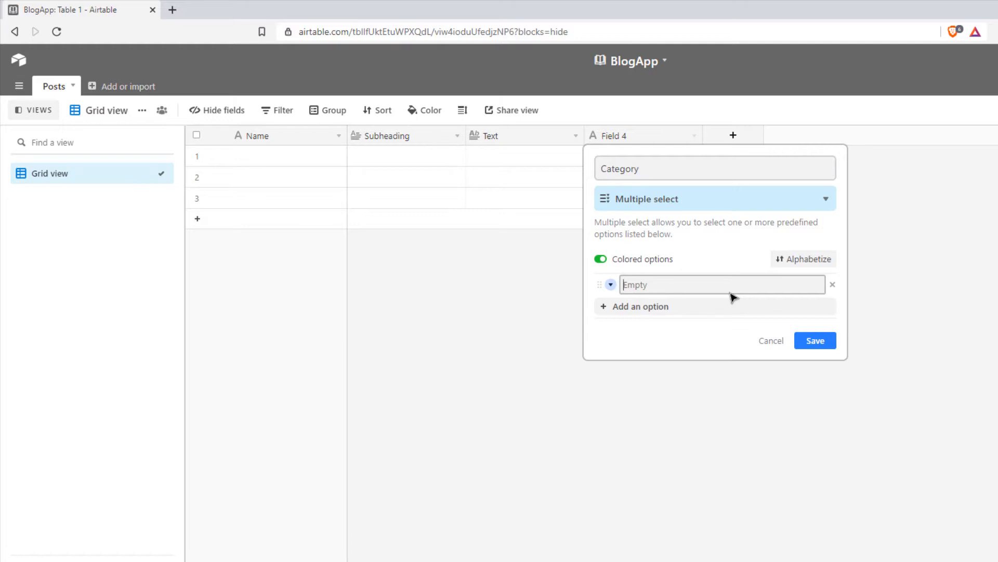
pyautogui.write('Dragons')
pyautogui.click(724, 308)
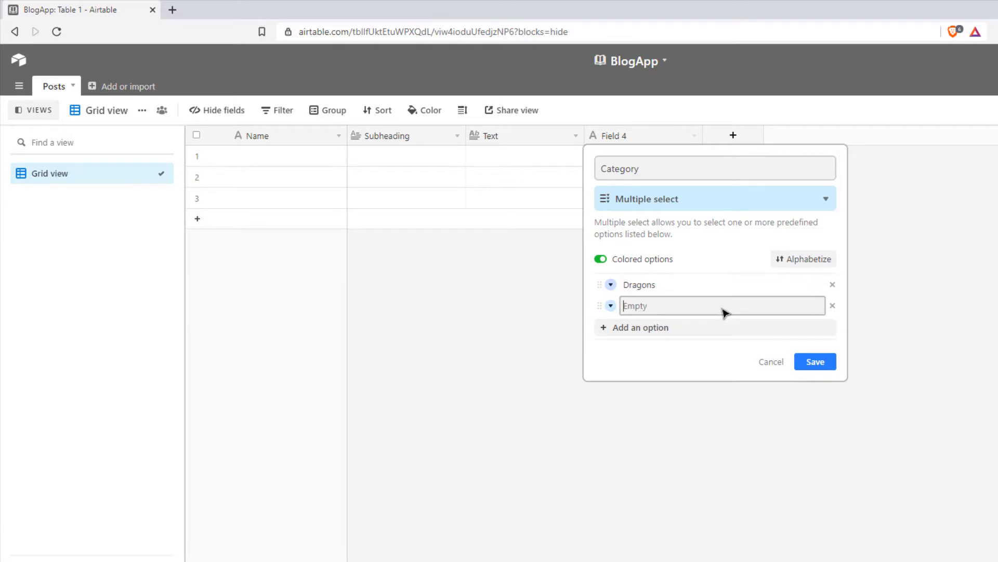
pyautogui.write('Exploring')
pyautogui.click(702, 329)
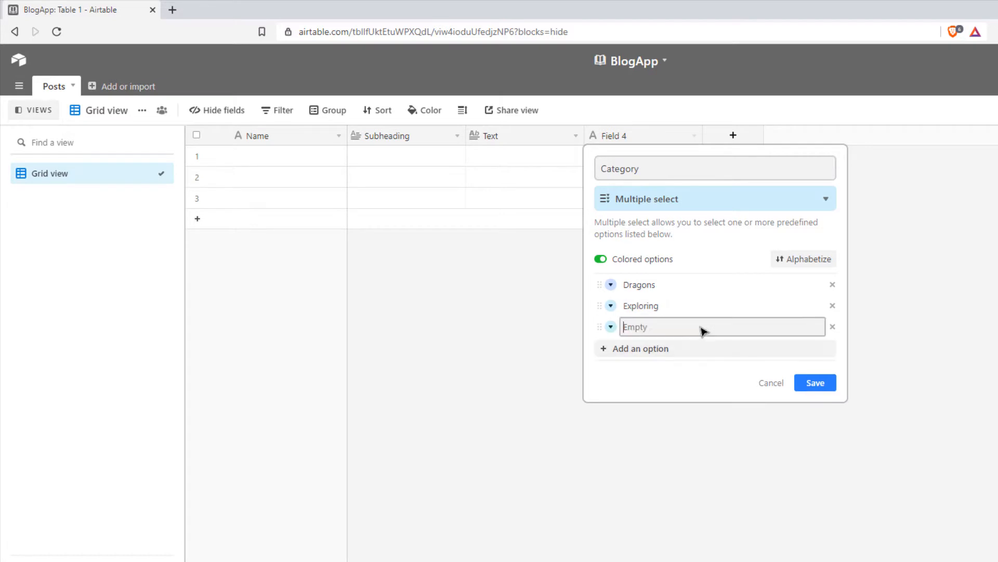
pyautogui.write('Hunting')
pyautogui.click(691, 350)
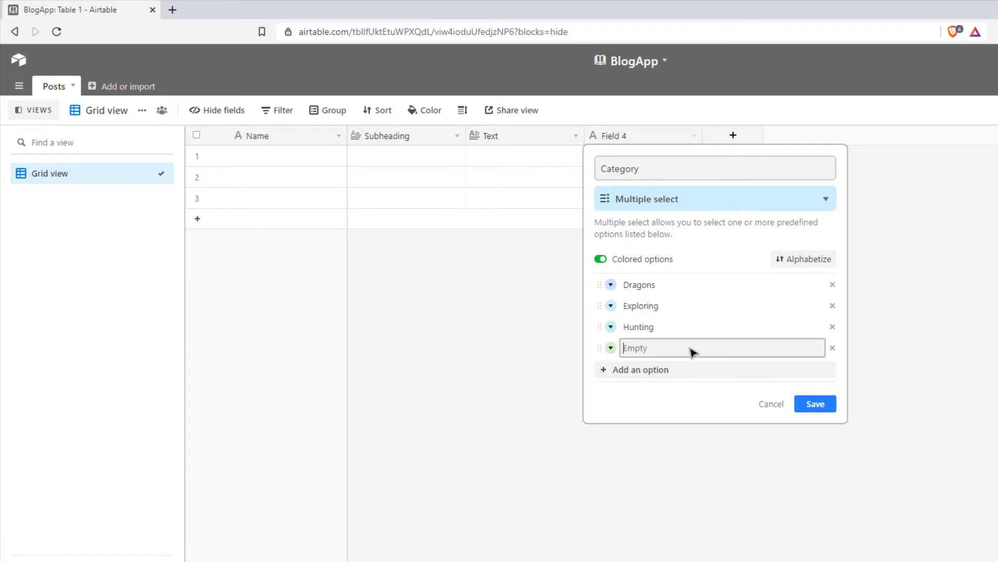
pyautogui.write('Defense')
pyautogui.click(814, 405)
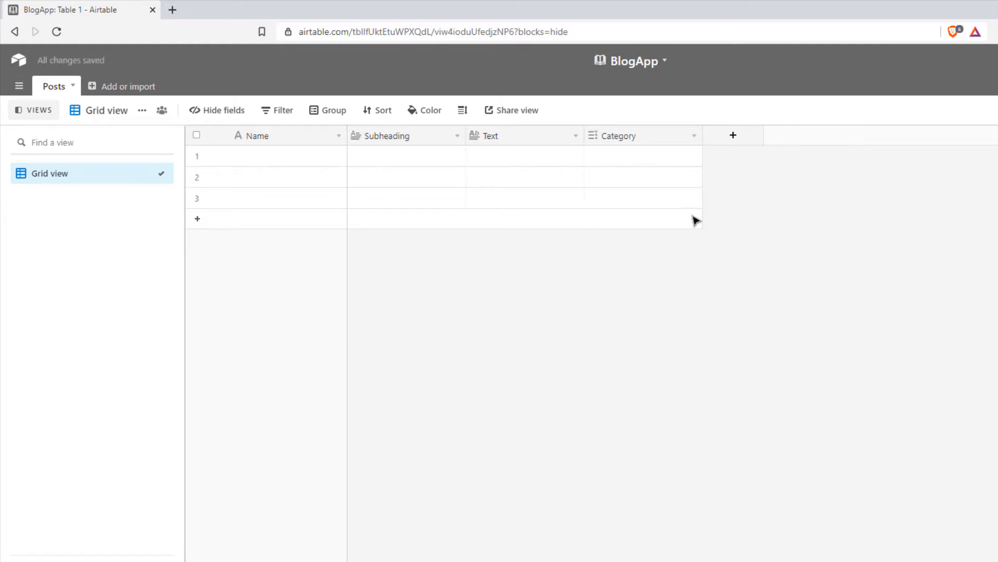
# Check the first record's Category dropdown lists the options, then close it unchanged.
pyautogui.click(618, 158)
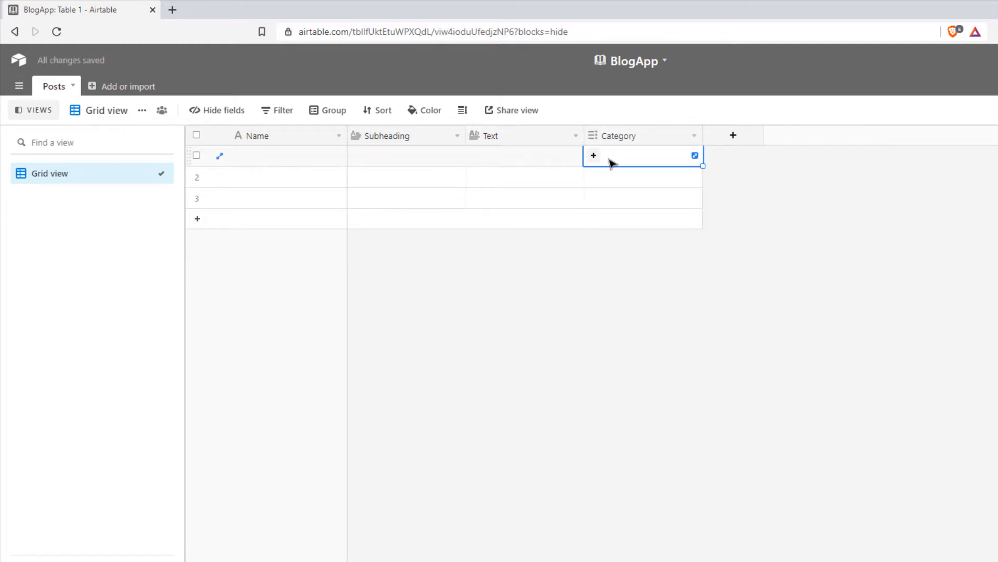
pyautogui.click(594, 156)
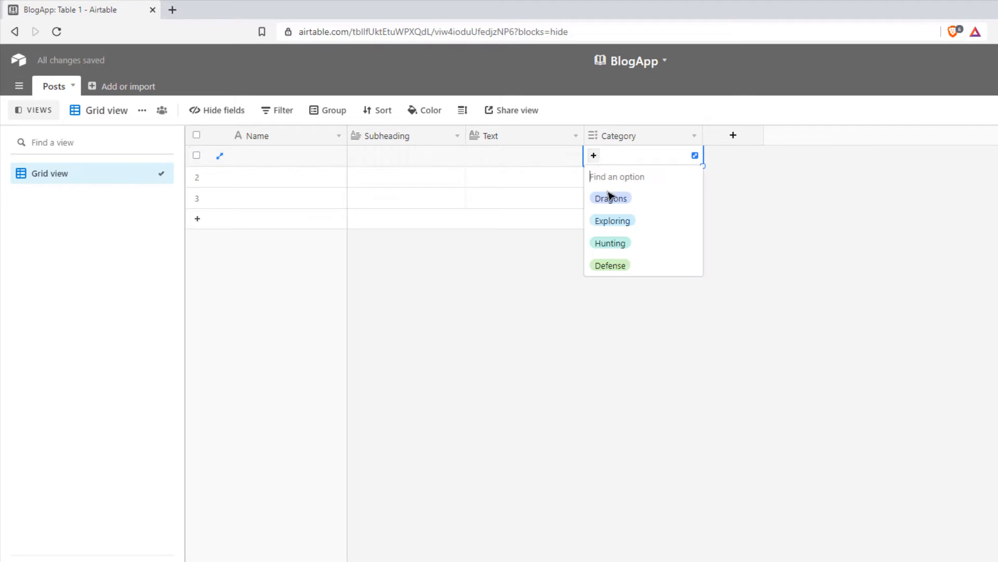
pyautogui.click(731, 223)
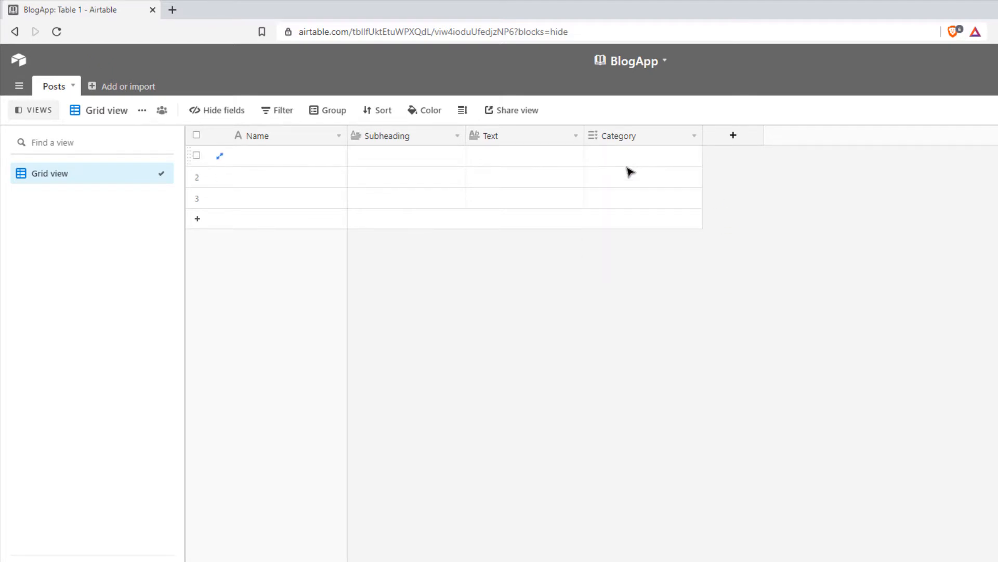
# Add an Attachment field named Image after Category.
pyautogui.click(718, 140)
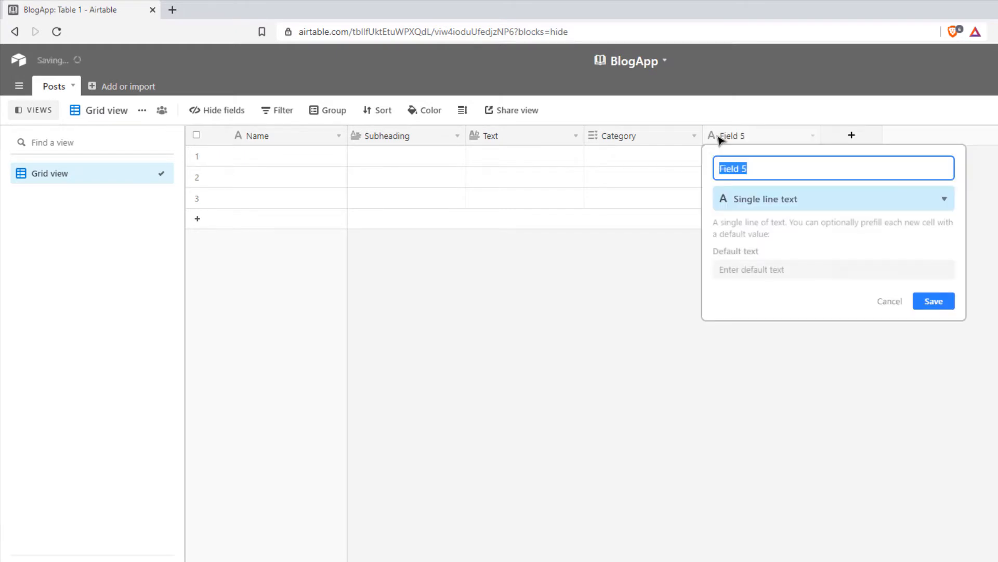
pyautogui.write('Image')
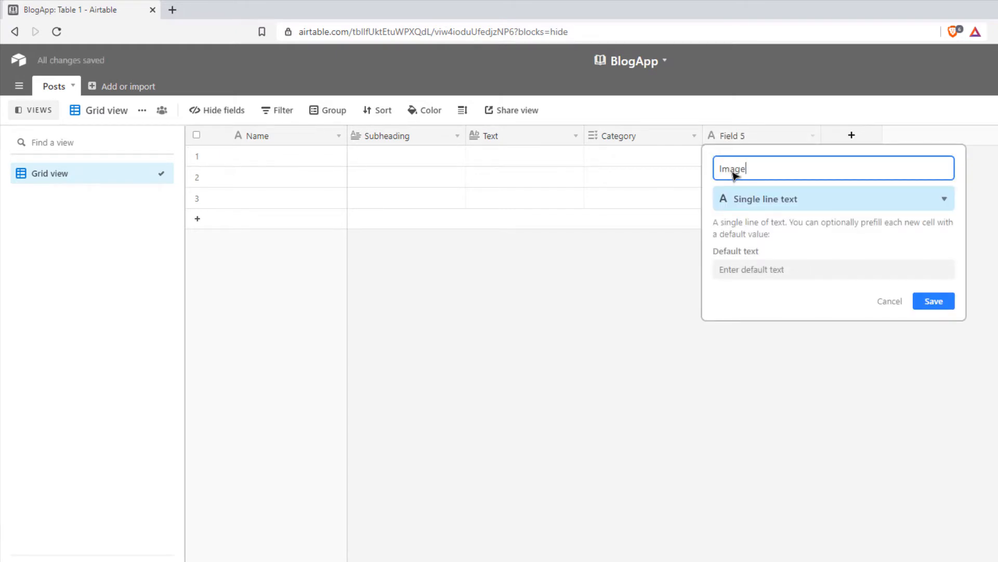
pyautogui.click(796, 207)
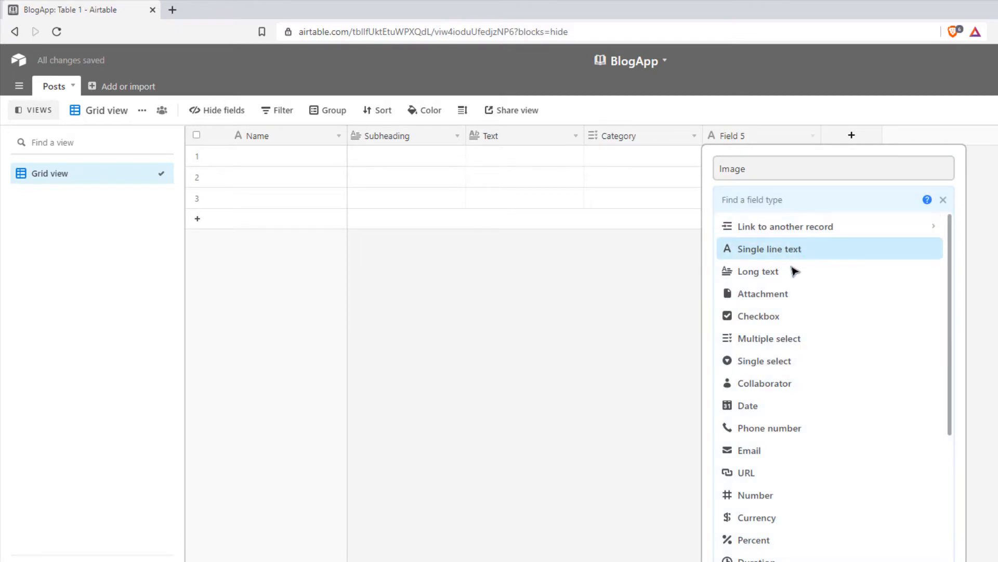
pyautogui.click(789, 293)
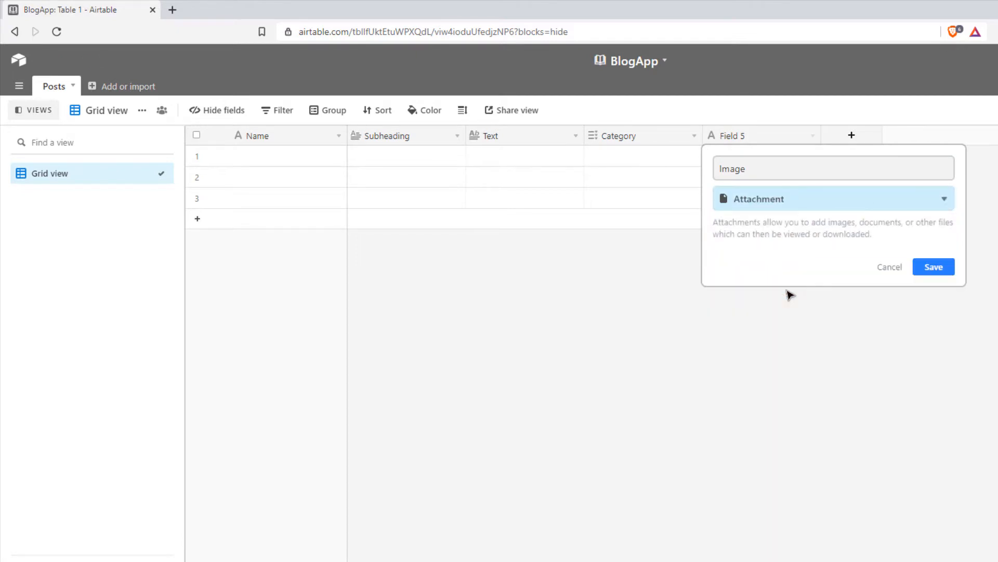
pyautogui.click(938, 270)
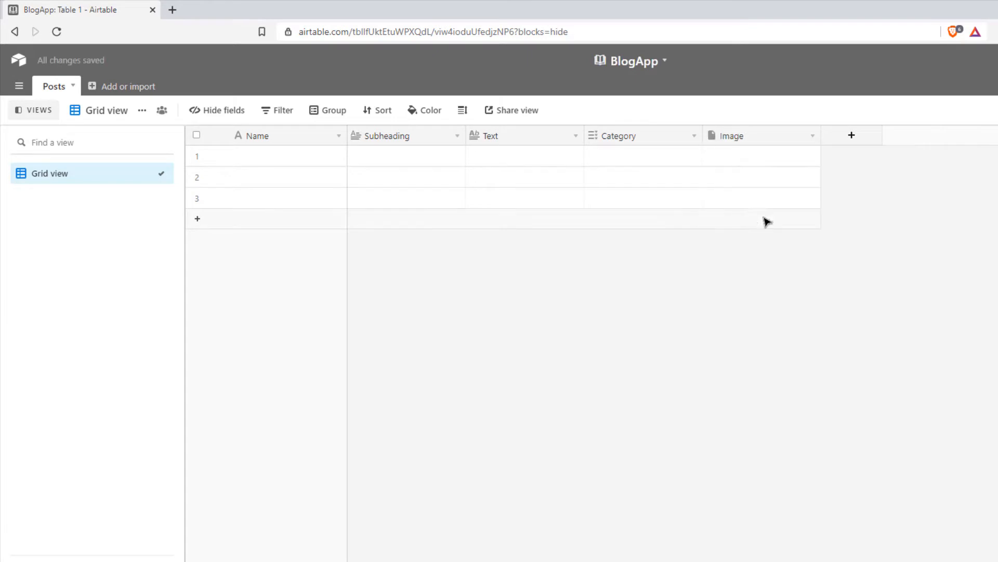
# Open the file upload for the first record's Image cell, then close it.
pyautogui.click(730, 156)
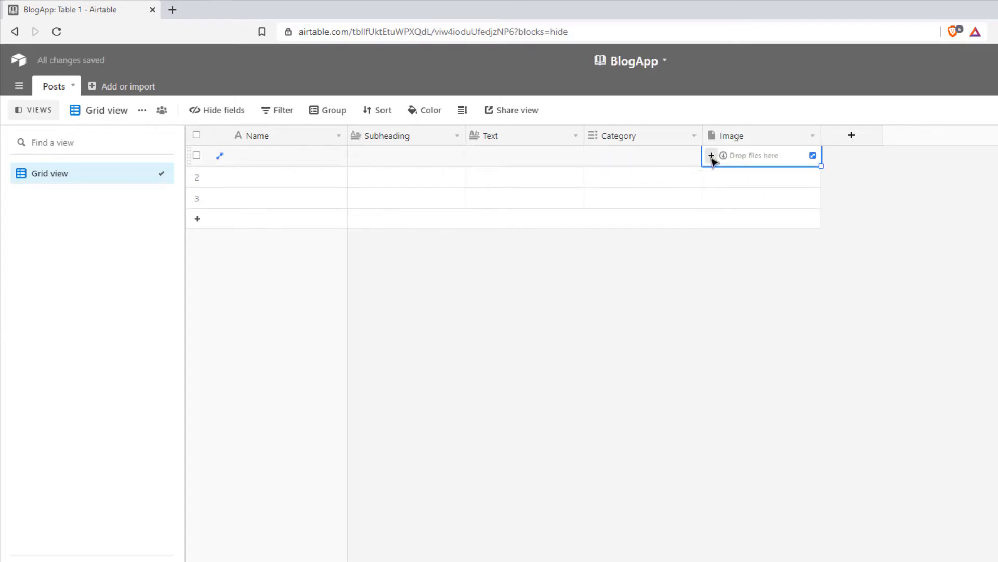
pyautogui.click(711, 156)
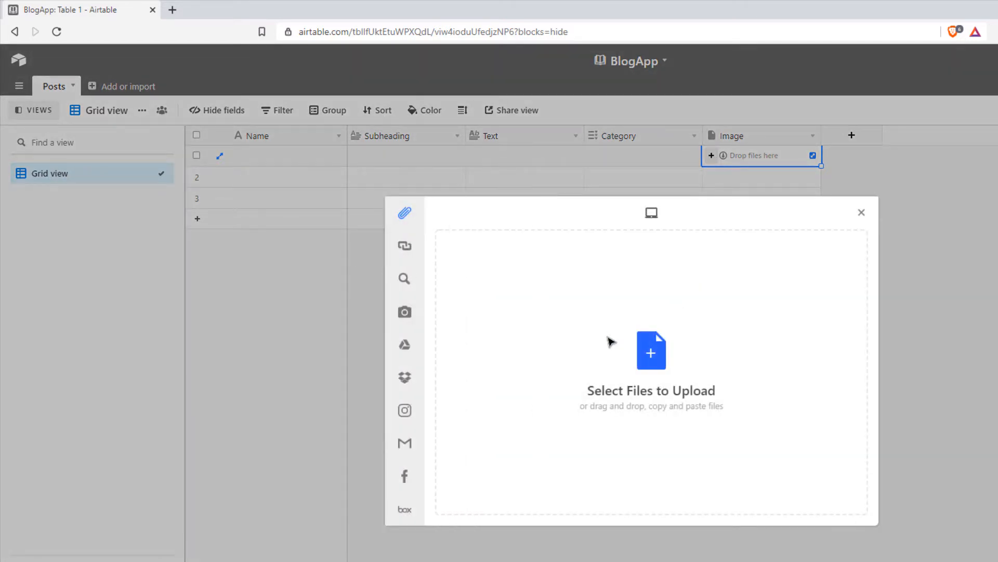
pyautogui.click(862, 212)
# Add a sixth field named Date using the Date field type.
pyautogui.click(853, 137)
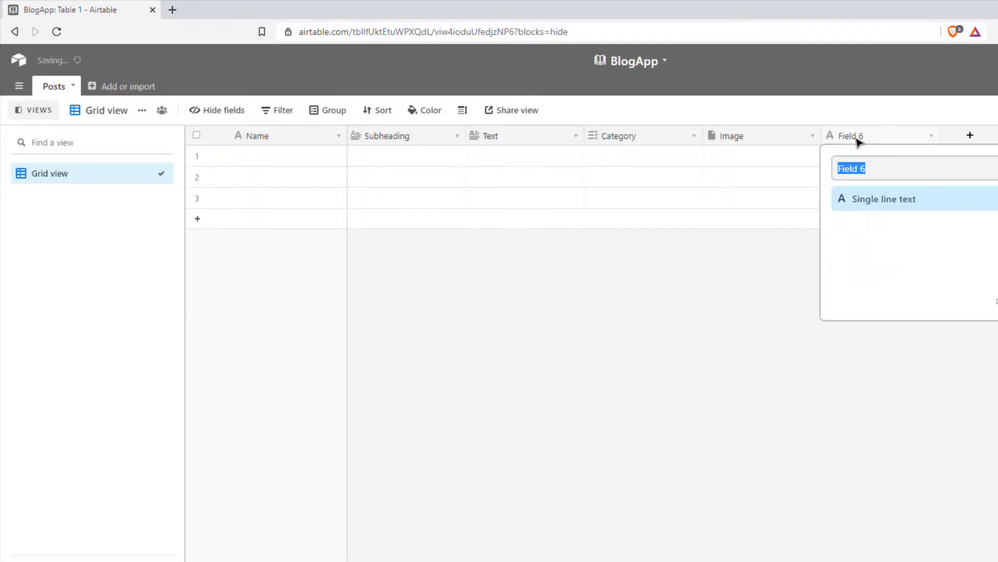
pyautogui.write('Date')
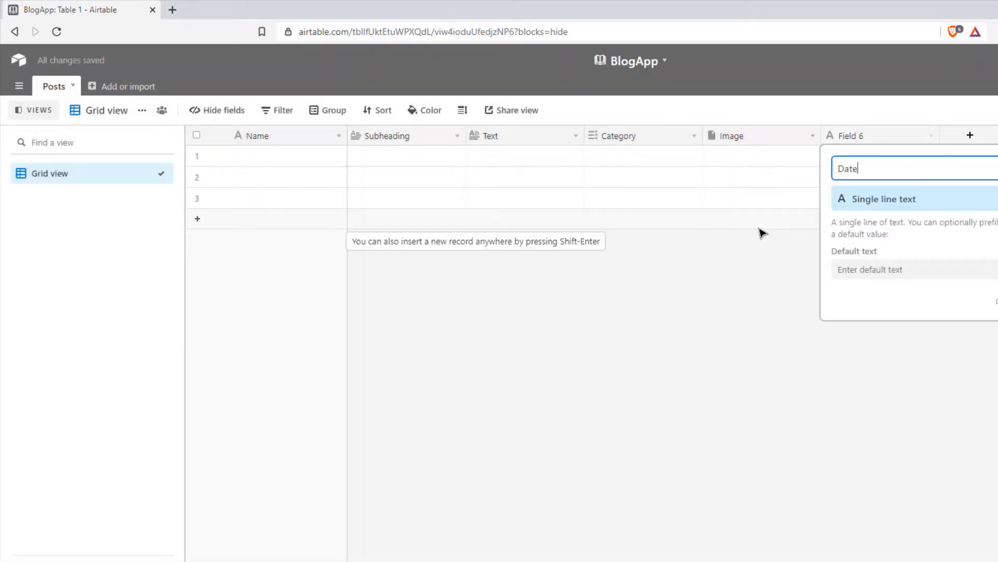
pyautogui.click(858, 201)
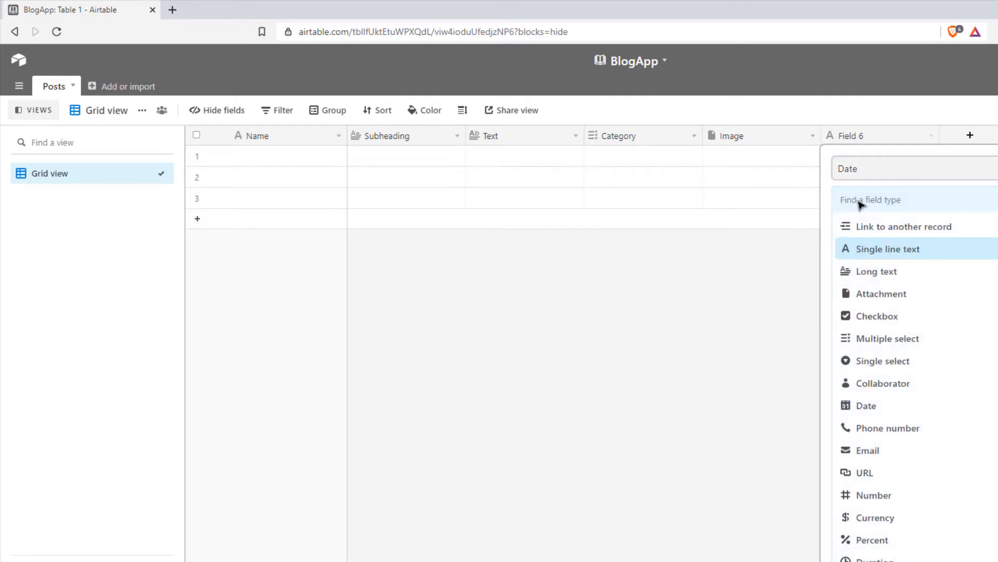
pyautogui.click(866, 410)
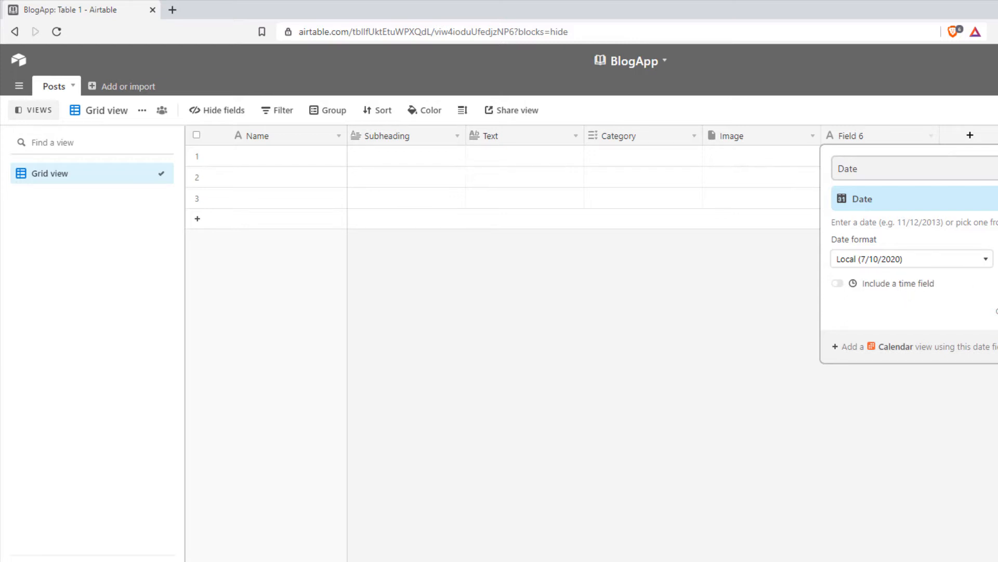
pyautogui.press('Return')
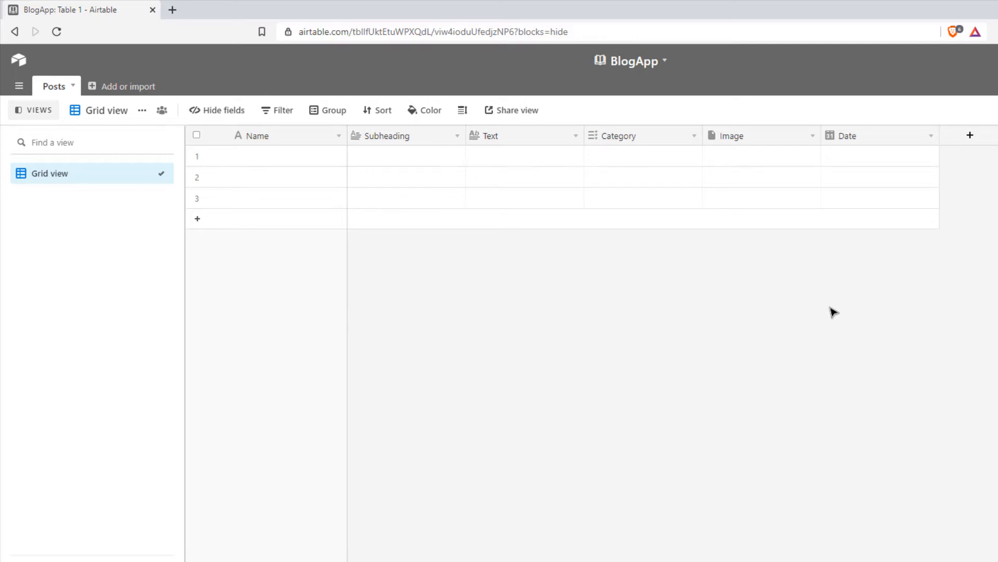
# Fill row 1: 'Killing your first Dragon', subheading 'Ever wanted to kill a dragon?', two-paragraph body, image upload.
pyautogui.click(314, 163)
pyautogui.write('Killing your first Dragon')
pyautogui.click(404, 158)
pyautogui.write('Ever wanted to kill a dragon?')
pyautogui.click(507, 165)
pyautogui.write("After my extensive research about dragons I've come up with a couple of great tips to kill dragons.")
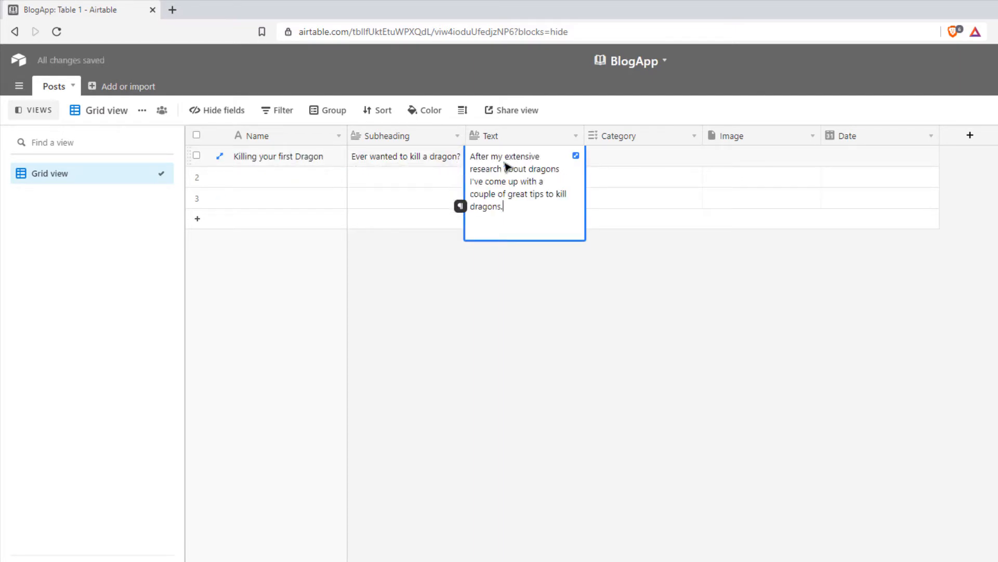
pyautogui.press('Return')
pyautogui.write('Dragons can be especially hard for beginners so I hope this post is going to help you stay alive!')
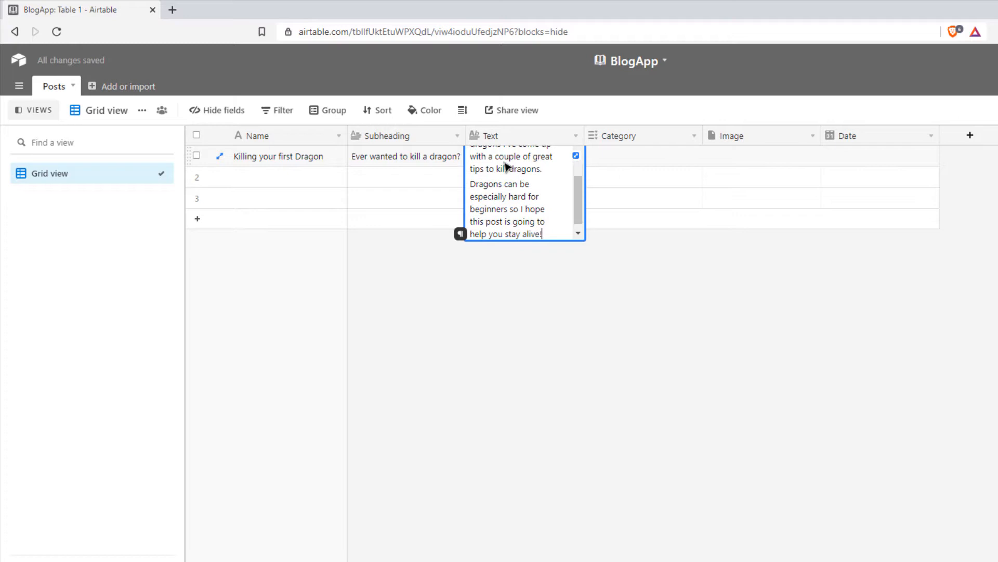
pyautogui.click(712, 155)
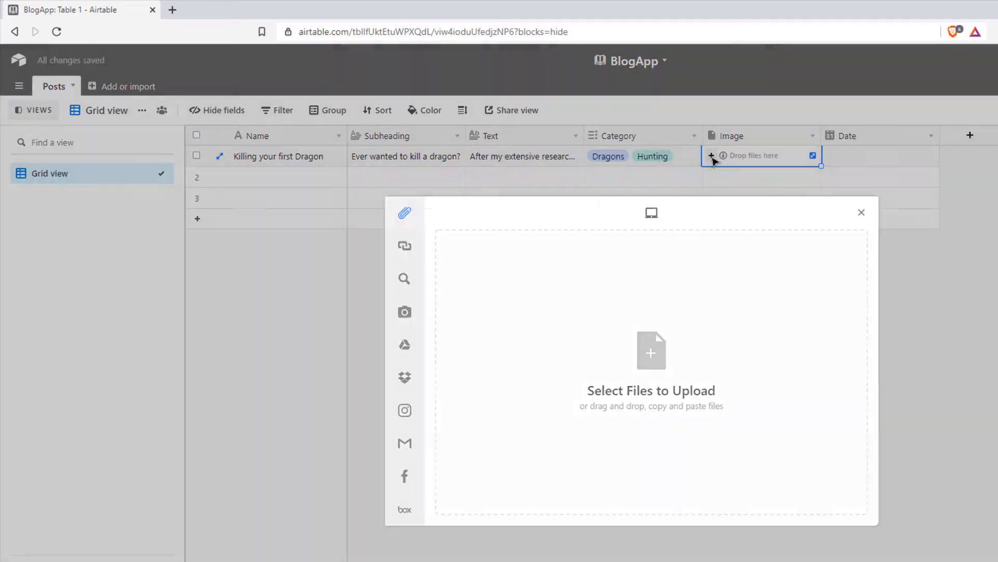
# Enter row 2's title 'Finding a ghost in the woods' and subheadings for rows 2 and 3.
pyautogui.write('Finding a ghost in the woods')
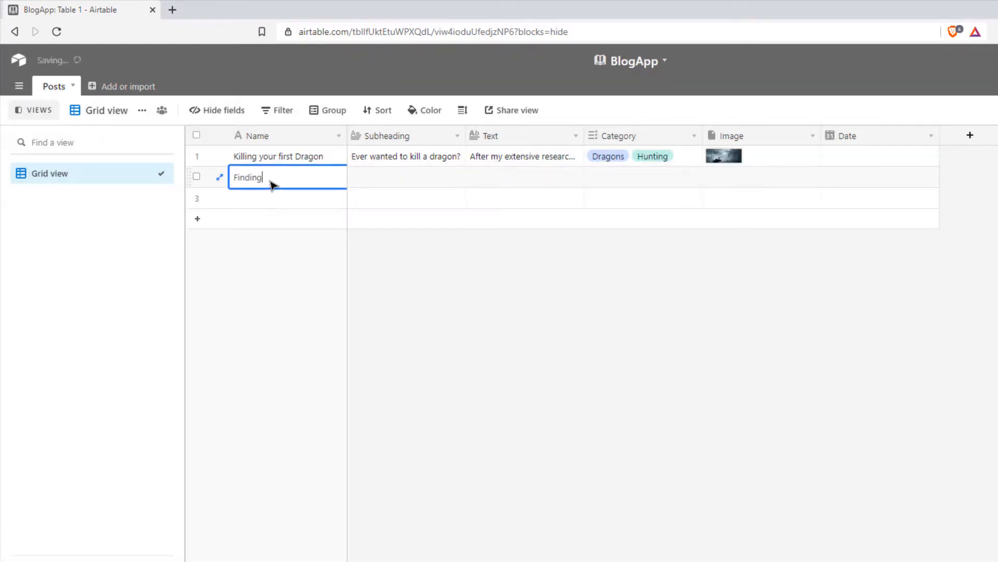
pyautogui.doubleClick(374, 178)
pyautogui.write('And how to escape afterwa...')
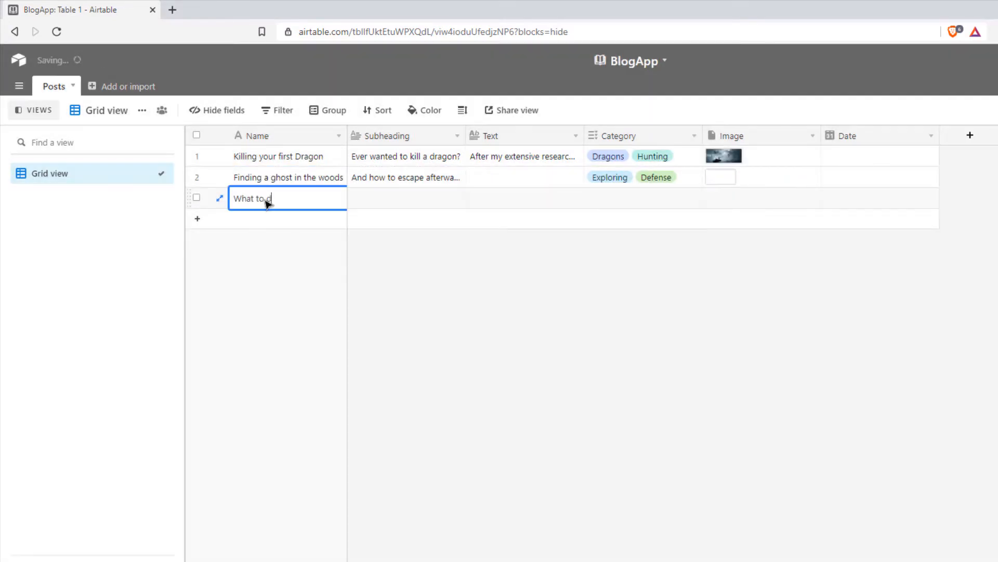
pyautogui.click(404, 203)
pyautogui.write('Scream, cut it off, stay still?')
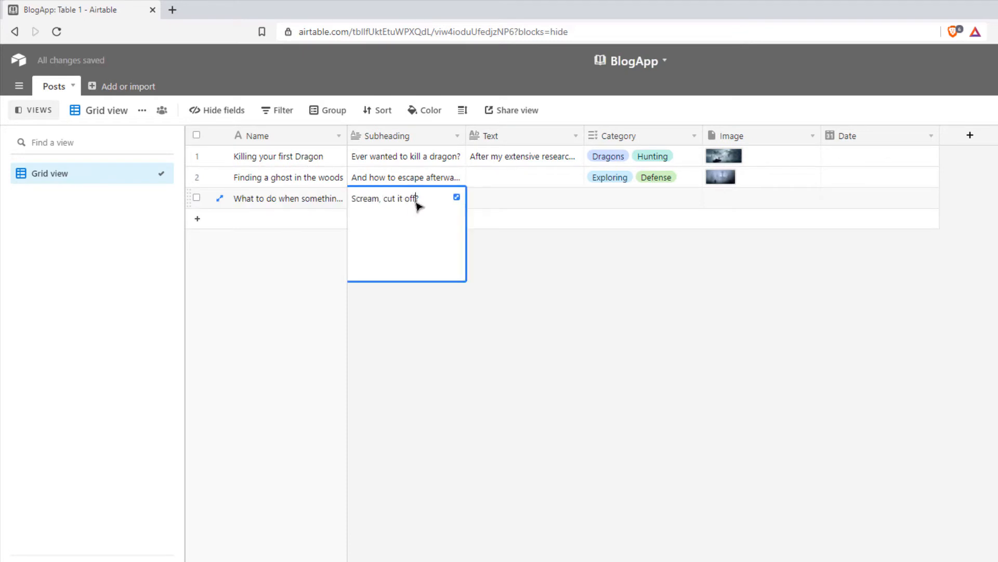
pyautogui.click(713, 196)
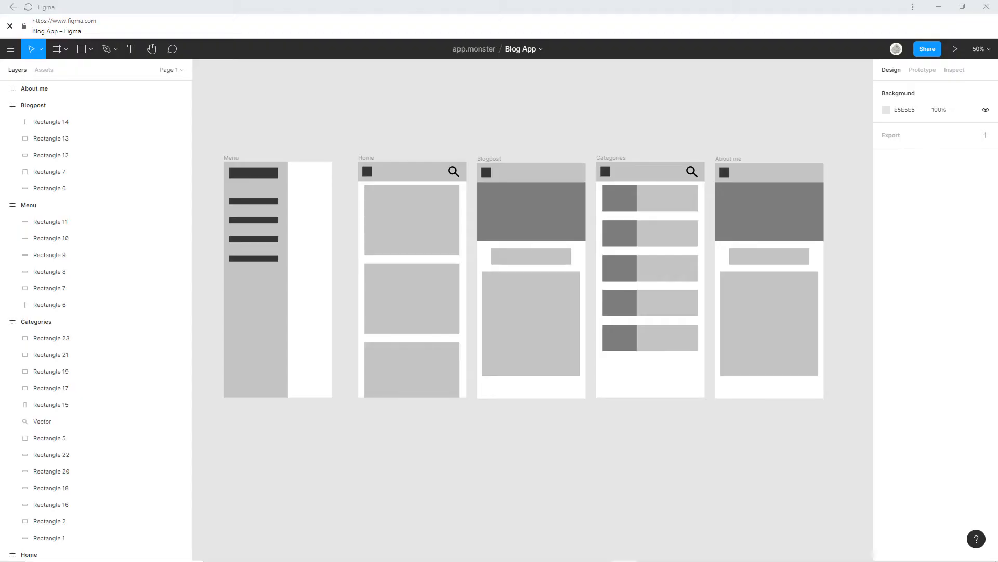
# Append [skip] to the About me, Blogpost, Menu, Categories and Home frame names.
pyautogui.doubleClick(52, 90)
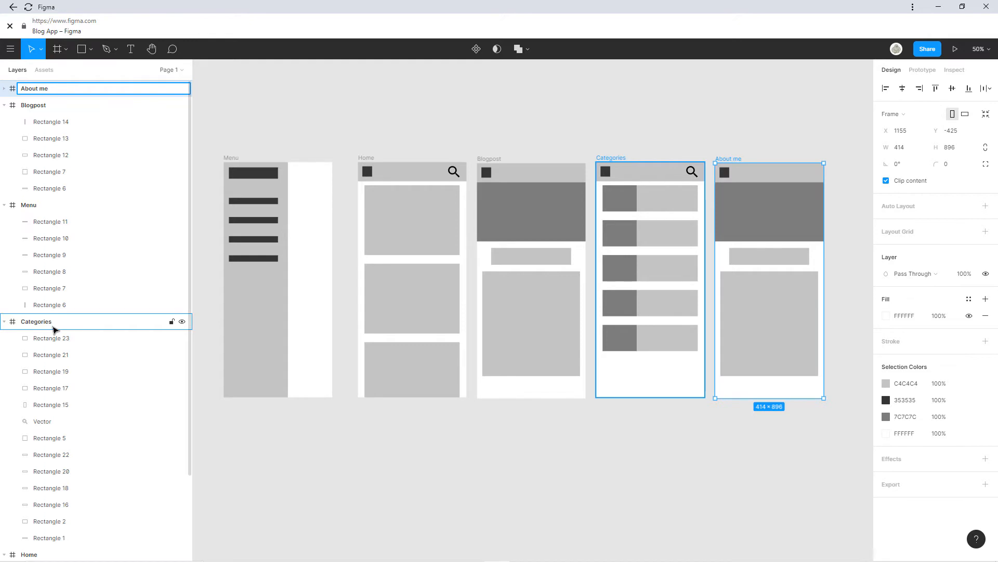
pyautogui.write('[skip]')
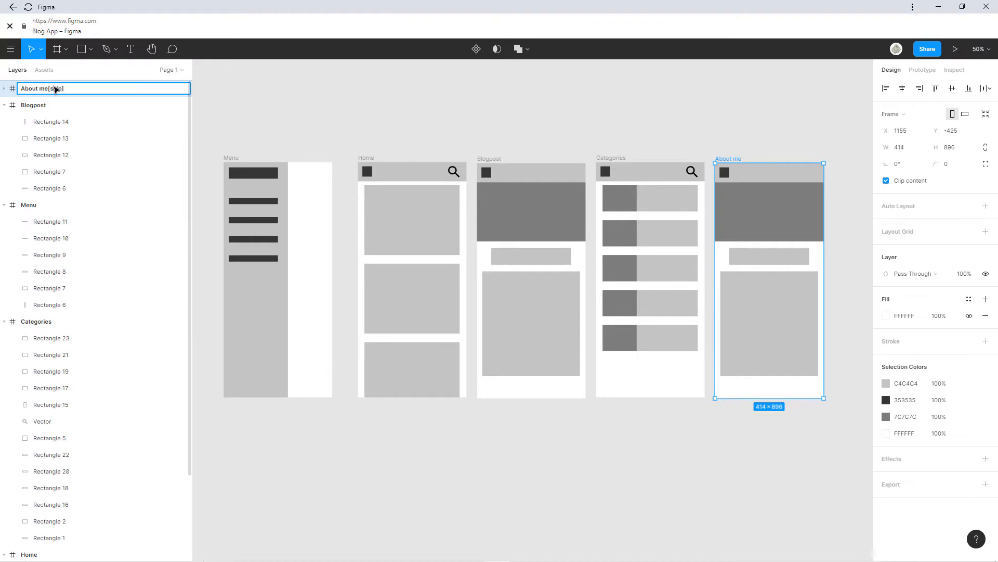
pyautogui.click(57, 107)
pyautogui.doubleClick(56, 107)
pyautogui.write('[skip]')
pyautogui.doubleClick(54, 206)
pyautogui.write('[skip]')
pyautogui.doubleClick(60, 323)
pyautogui.write('[skip]')
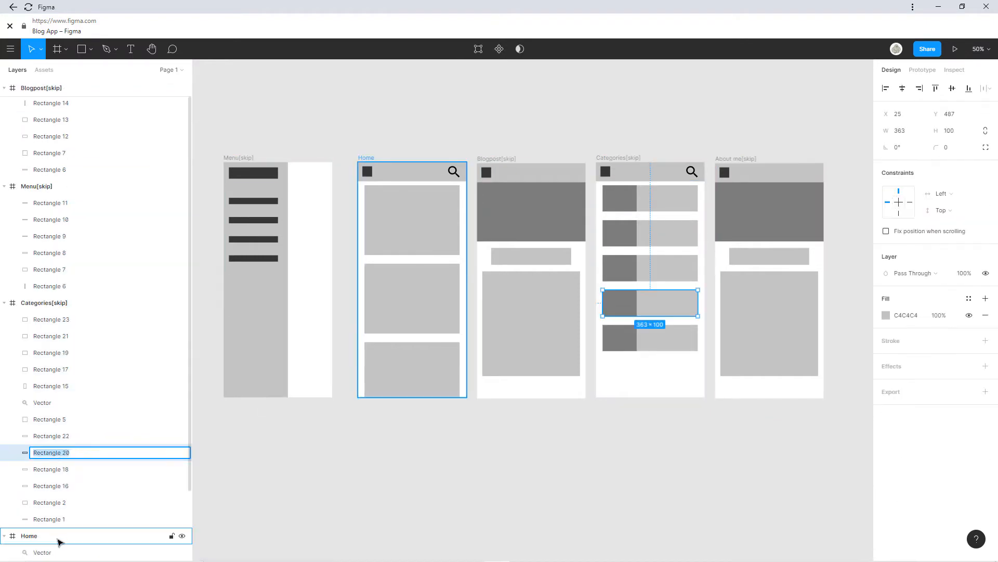
pyautogui.doubleClick(59, 538)
pyautogui.write('[skip]')
pyautogui.click(273, 536)
pyautogui.moveTo(362, 413); pyautogui.dragTo(441, 397)
pyautogui.moveTo(351, 214); pyautogui.dragTo(425, 171)
pyautogui.click(57, 49)
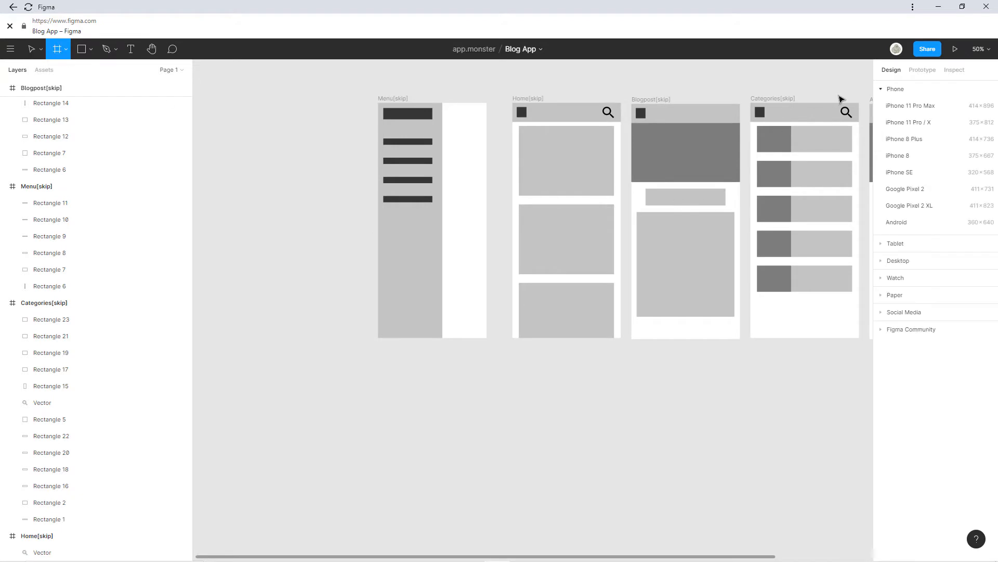
# Add an iPhone 11 Pro Max (414 × 896) frame and place it below the Menu frame.
pyautogui.click(915, 109)
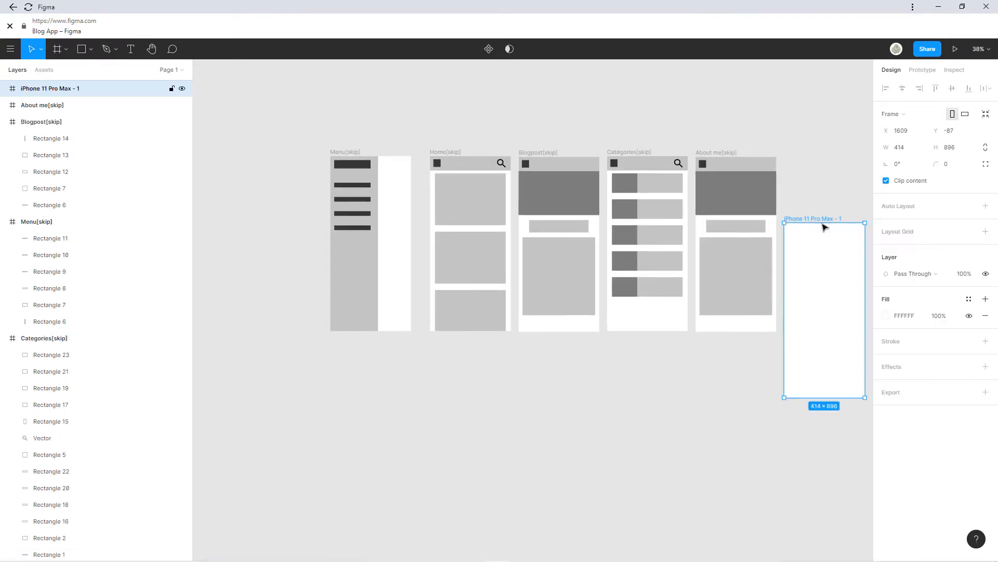
pyautogui.moveTo(820, 234); pyautogui.dragTo(365, 417)
pyautogui.scroll(-5, 468, 354)
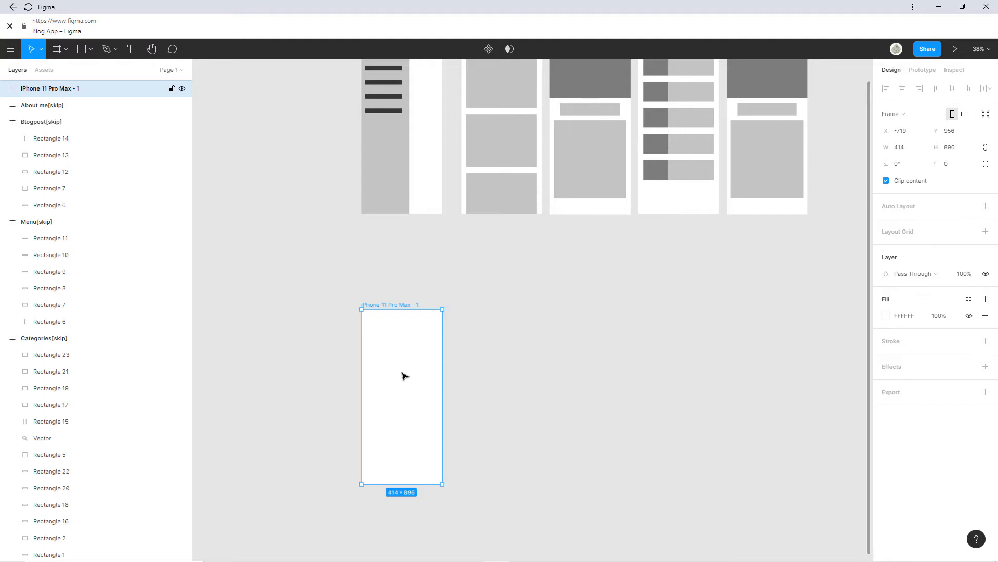
pyautogui.hscroll(-1, 406, 370)
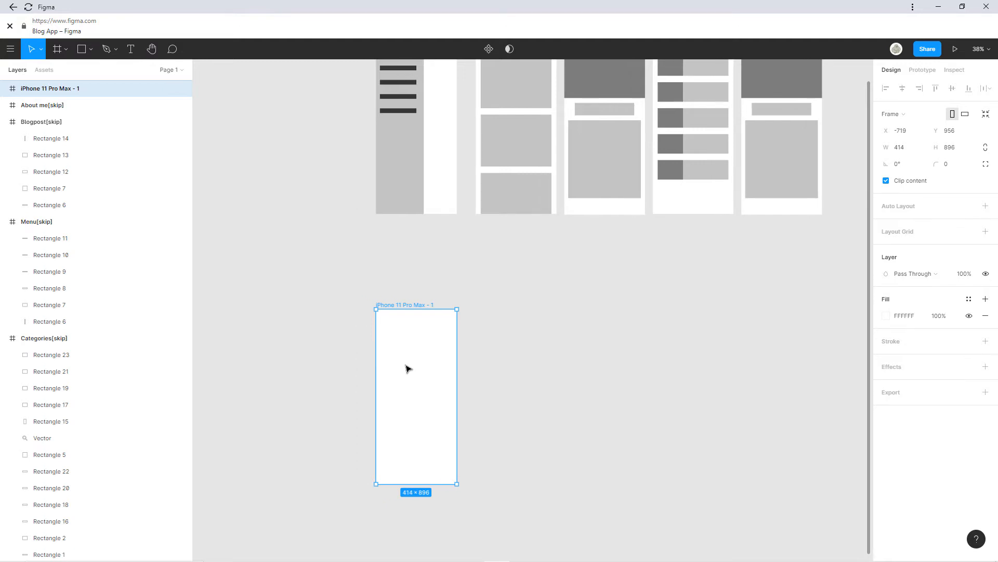
pyautogui.scroll(3, 406, 369)
# Name the new frame Home and bring it into view, selected.
pyautogui.doubleClick(37, 89)
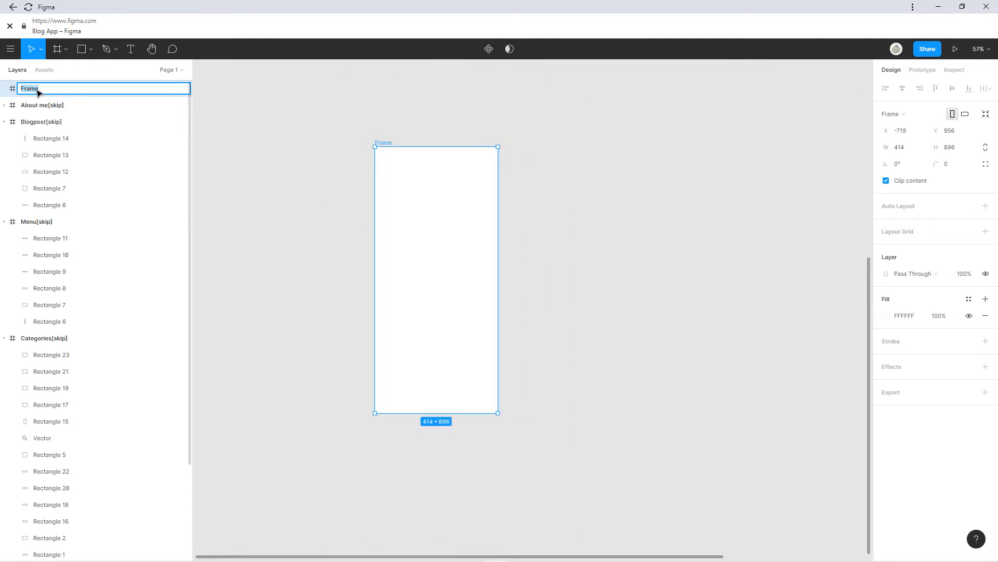
pyautogui.write('Home')
pyautogui.click(246, 116)
pyautogui.scroll(-5, 303, 118)
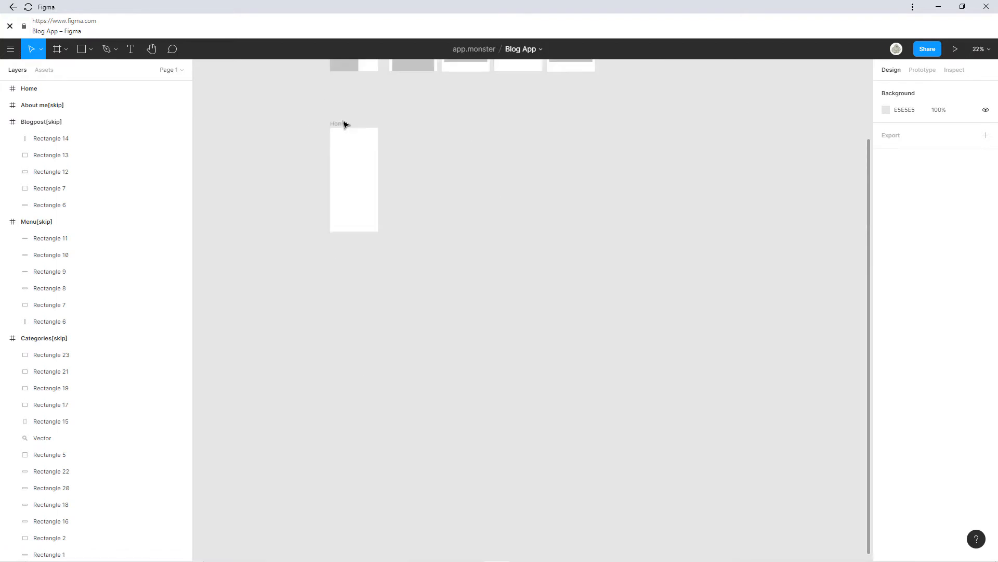
pyautogui.scroll(3, 344, 124)
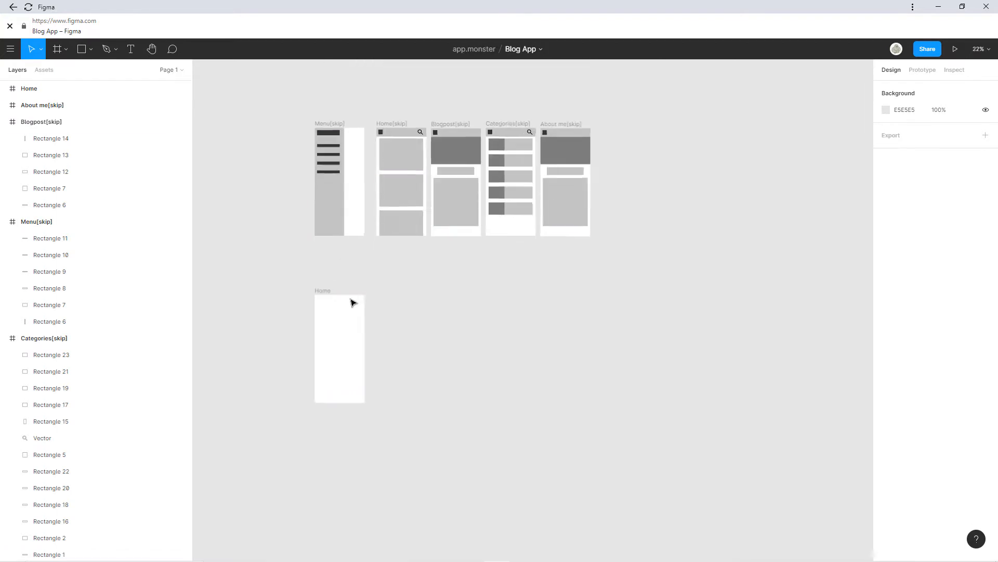
pyautogui.scroll(3, 354, 302)
pyautogui.hscroll(-3, 343, 277)
pyautogui.scroll(-1, 344, 276)
pyautogui.click(390, 268)
pyautogui.scroll(2, 405, 266)
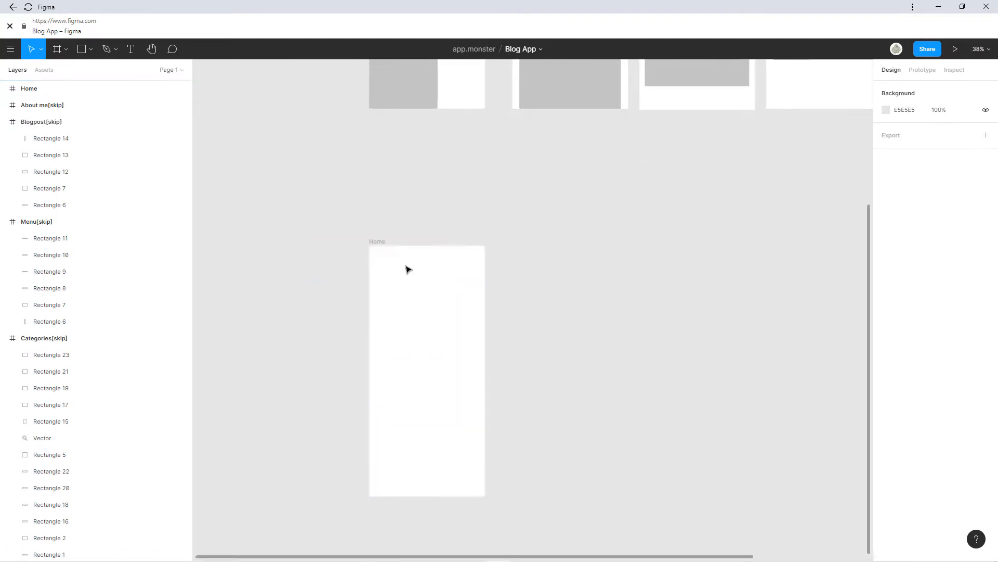
pyautogui.moveTo(405, 267); pyautogui.dragTo(342, 164)
pyautogui.scroll(3, 326, 201)
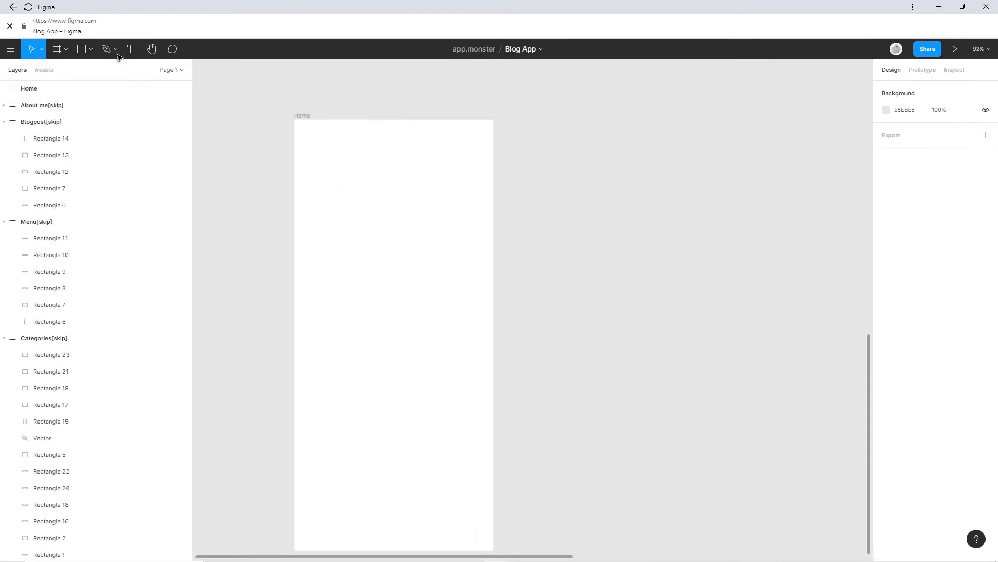
pyautogui.click(57, 49)
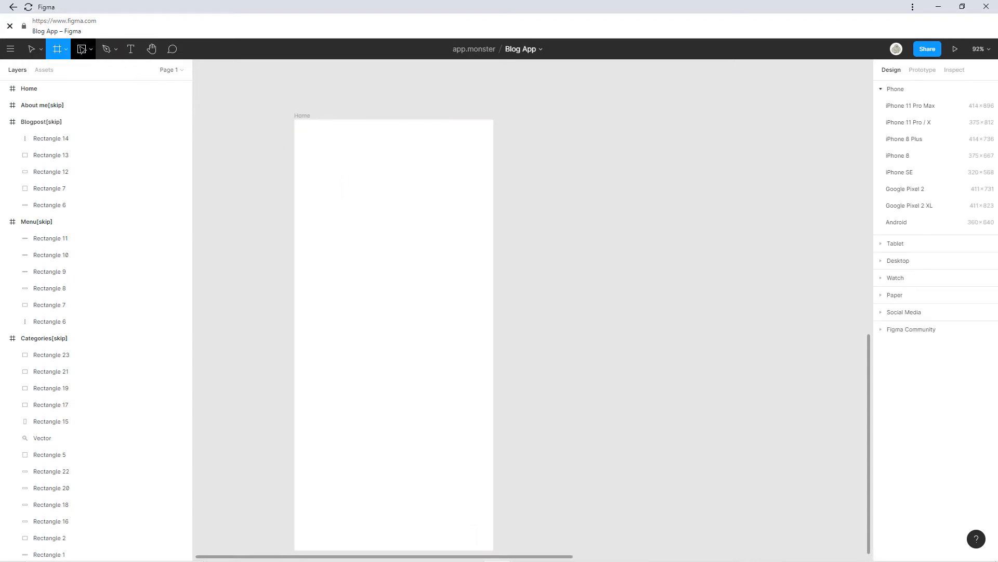
pyautogui.click(81, 49)
pyautogui.moveTo(296, 120); pyautogui.dragTo(318, 143)
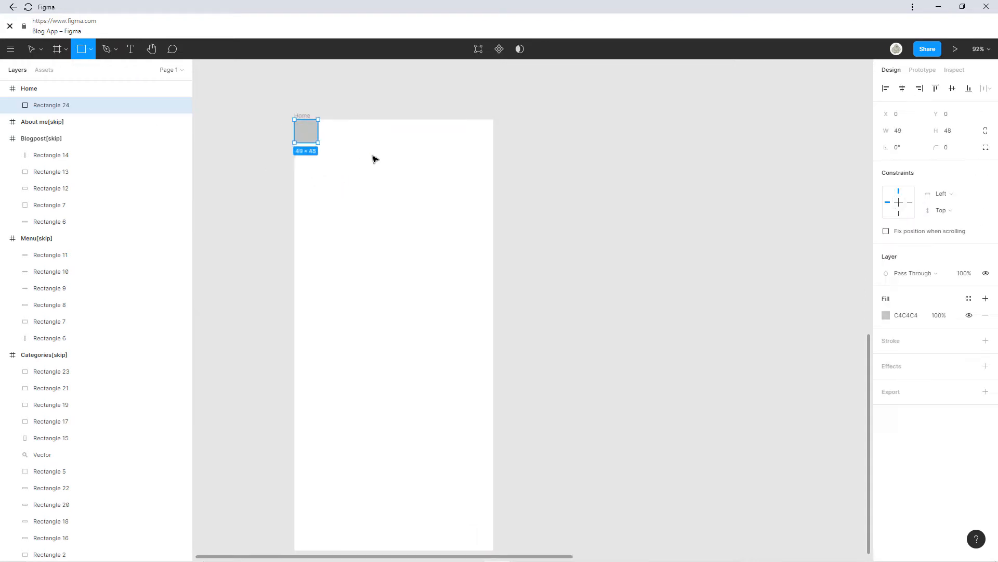
pyautogui.moveTo(375, 159); pyautogui.dragTo(494, 158)
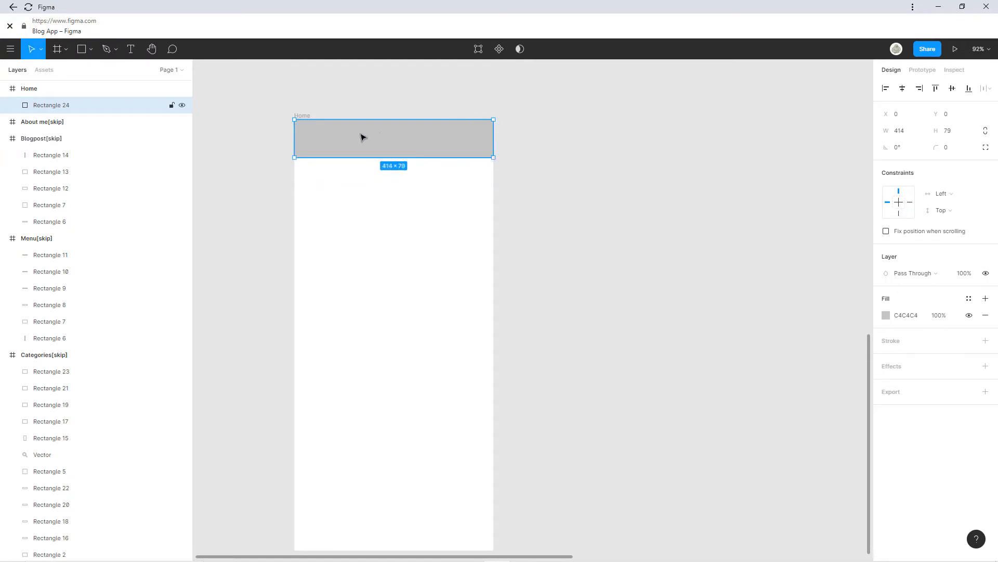
pyautogui.scroll(5, 362, 137)
pyautogui.moveTo(294, 183)
pyautogui.mouseDown()
pyautogui.moveTo(297, 199)
pyautogui.moveTo(295, 183)
pyautogui.mouseUp()
pyautogui.scroll(-2, 530, 290)
pyautogui.scroll(-1, 500, 267)
pyautogui.hscroll(2, 501, 268)
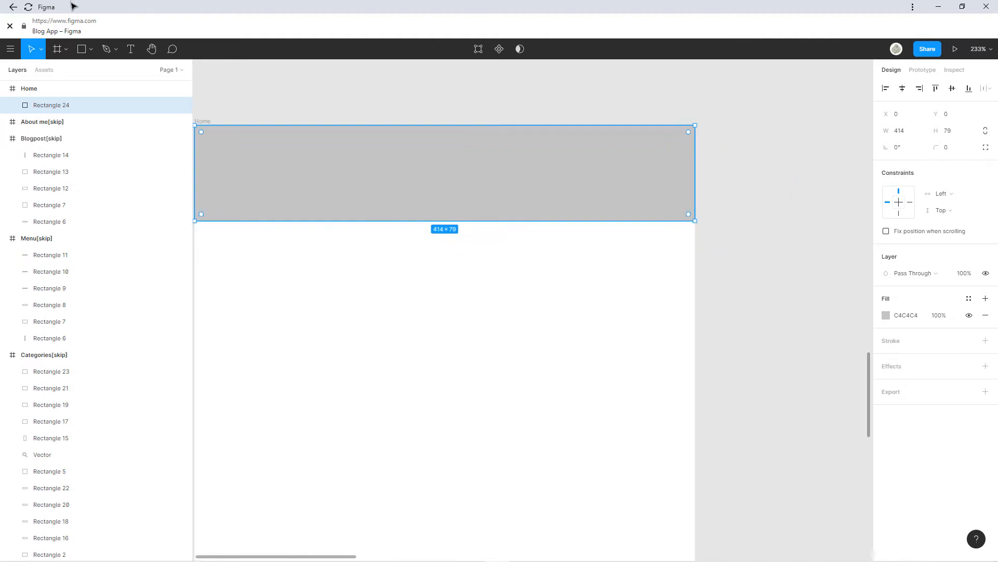
pyautogui.press('f')
pyautogui.hscroll(-2, 239, 148)
pyautogui.scroll(1, 239, 149)
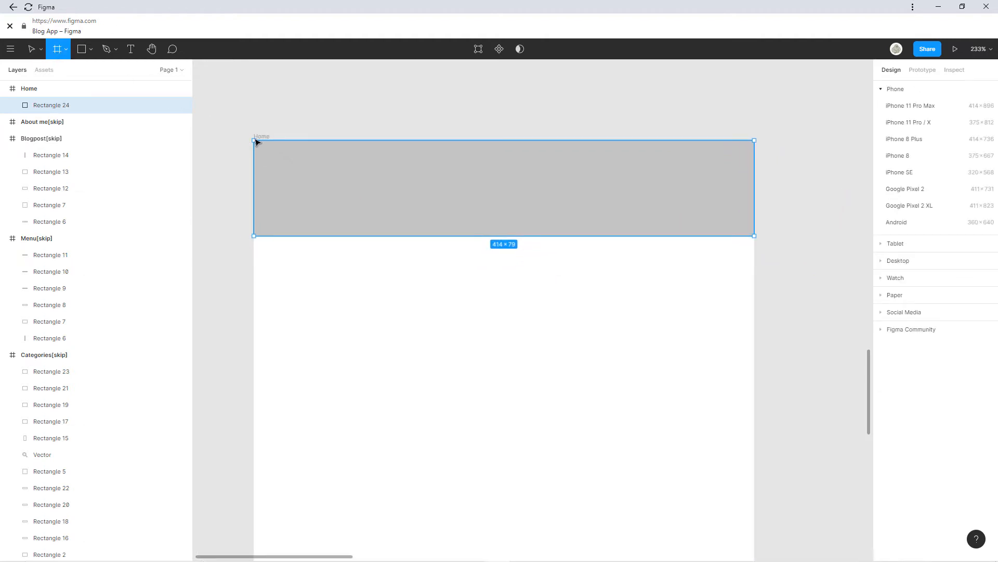
pyautogui.moveTo(254, 141); pyautogui.dragTo(757, 239)
pyautogui.doubleClick(58, 106)
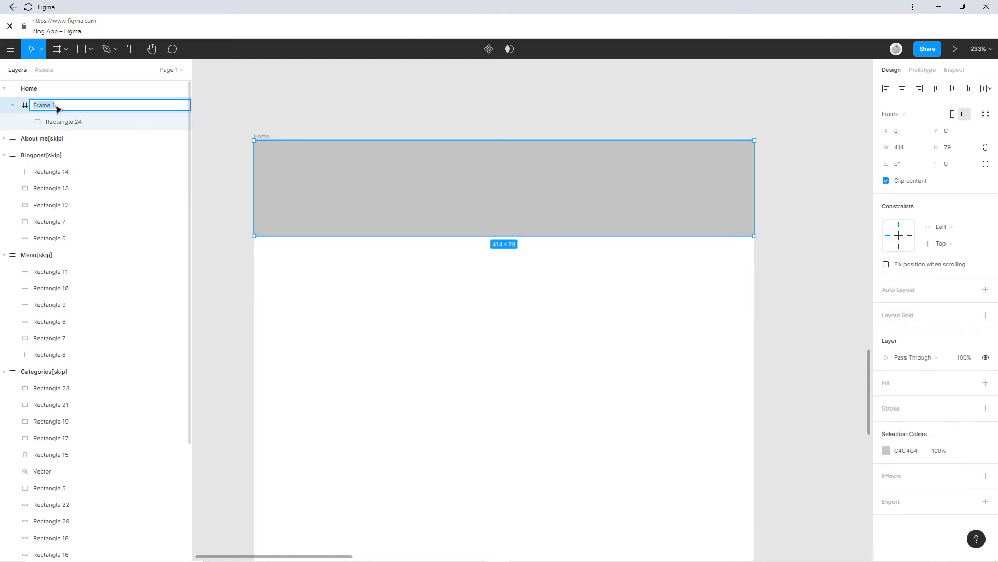
pyautogui.write('Top-bar[ container:top-bar')
pyautogui.press('Return')
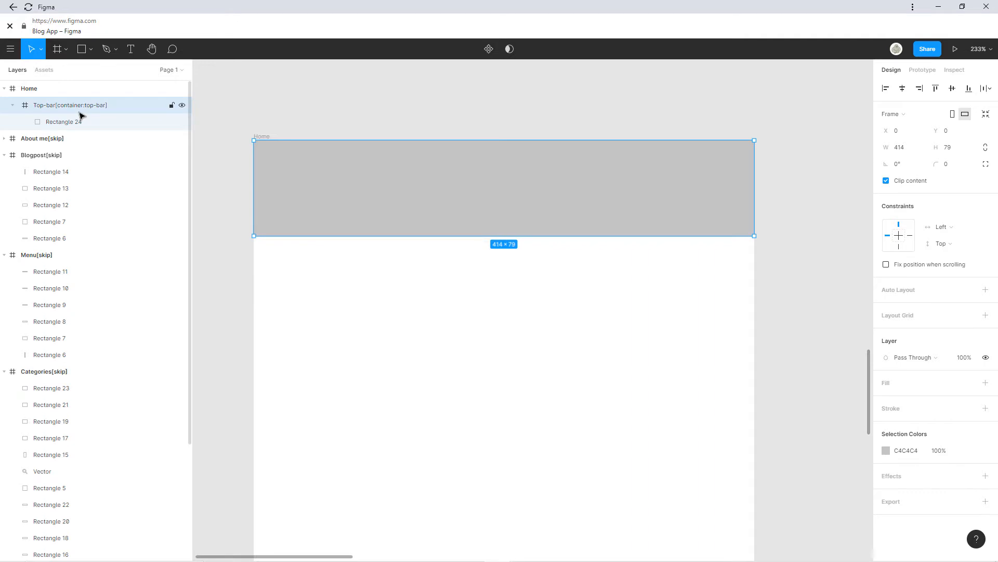
pyautogui.scroll(-3, 436, 161)
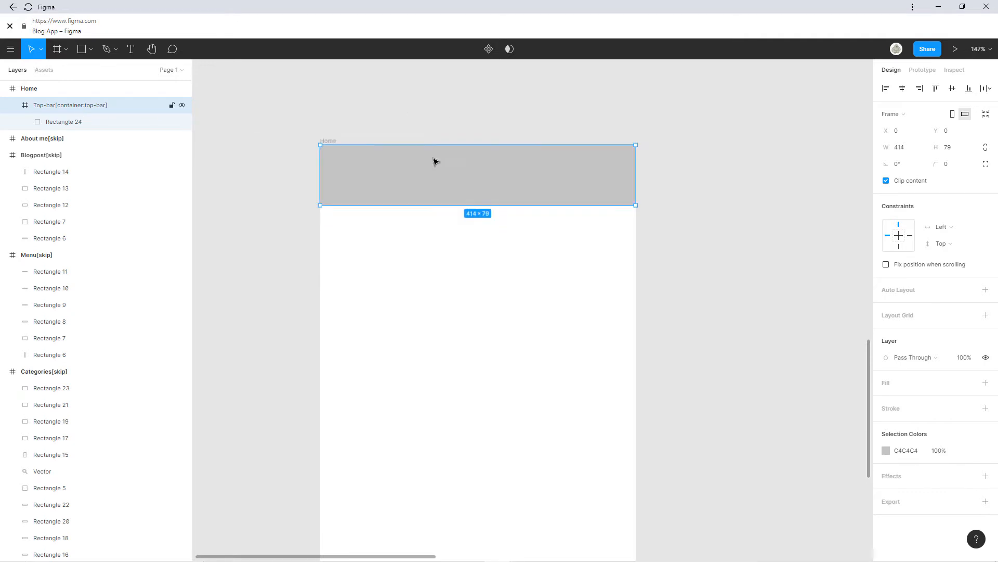
pyautogui.scroll(-1, 436, 162)
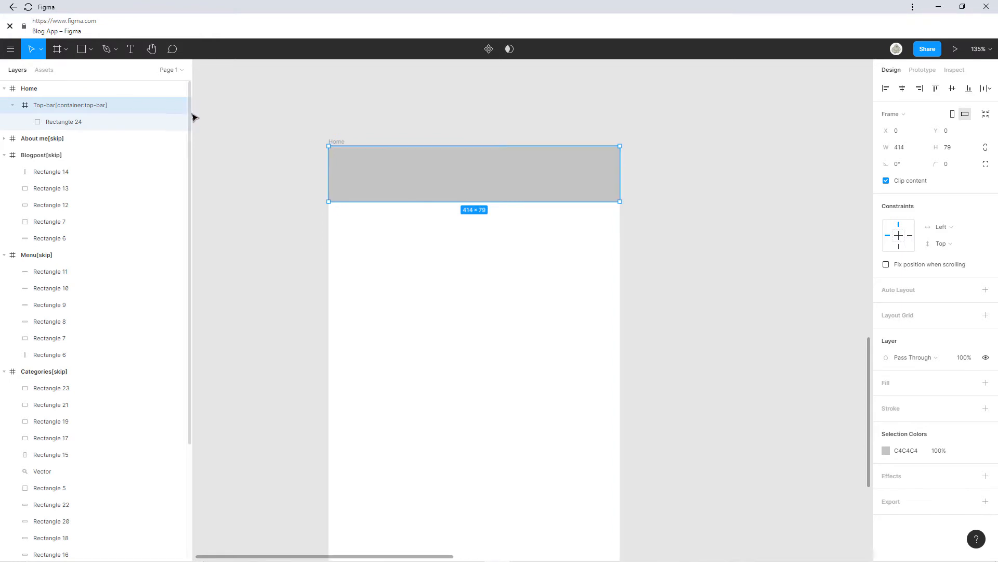
# Add the hamburger menu icon from Iconify (search 'hamb') to the Home frame.
pyautogui.rightClick(337, 173)
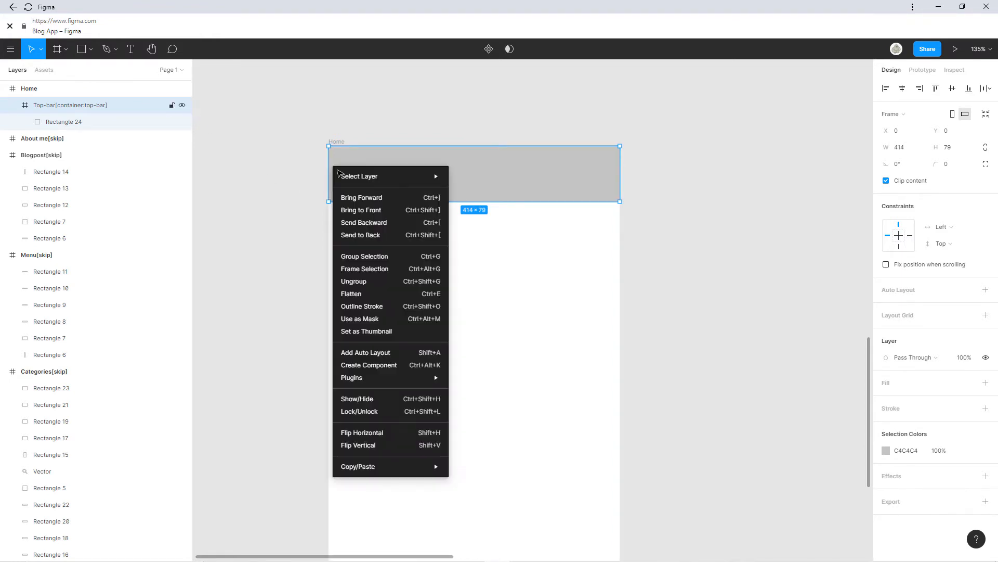
pyautogui.moveTo(383, 384)
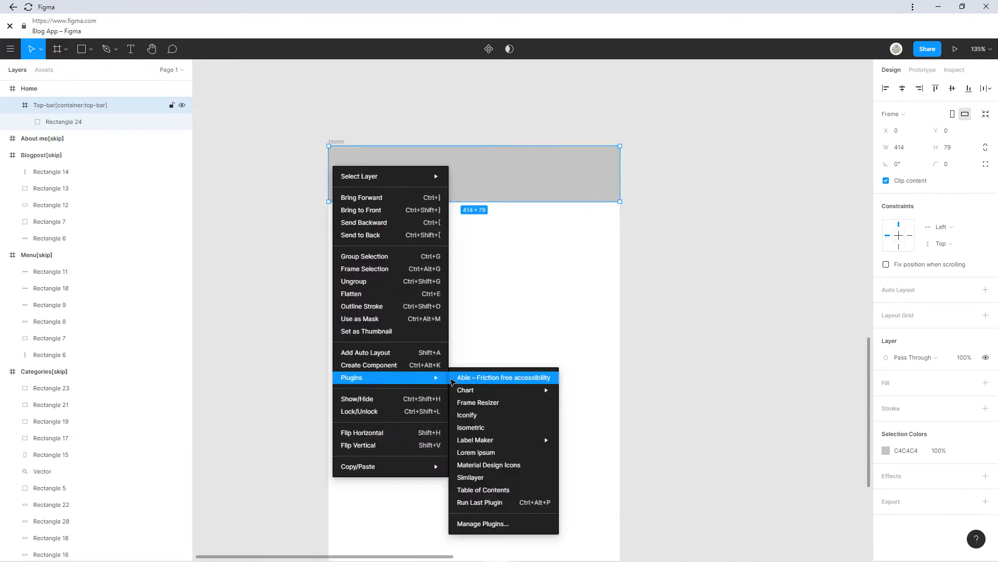
pyautogui.click(460, 415)
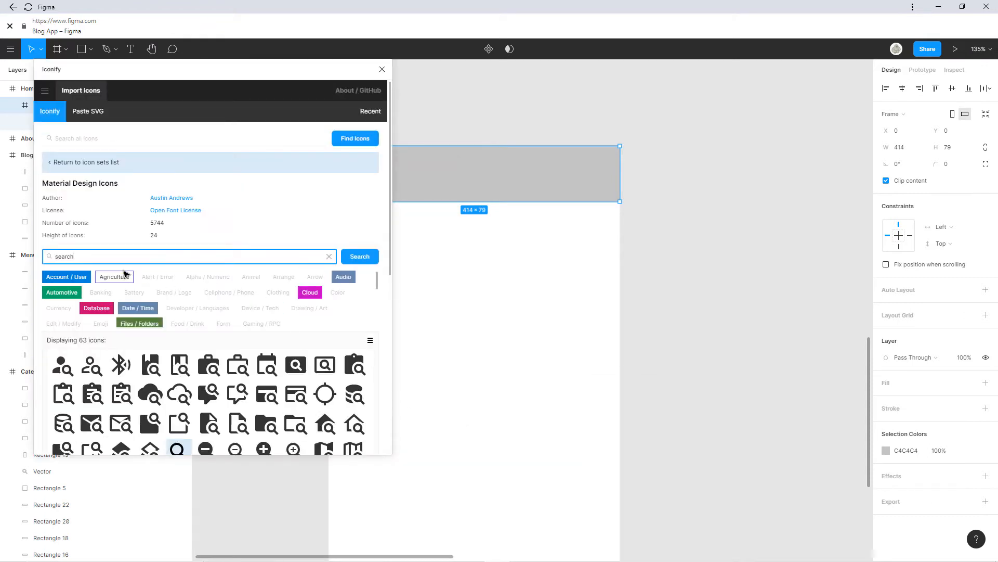
pyautogui.write('hambur')
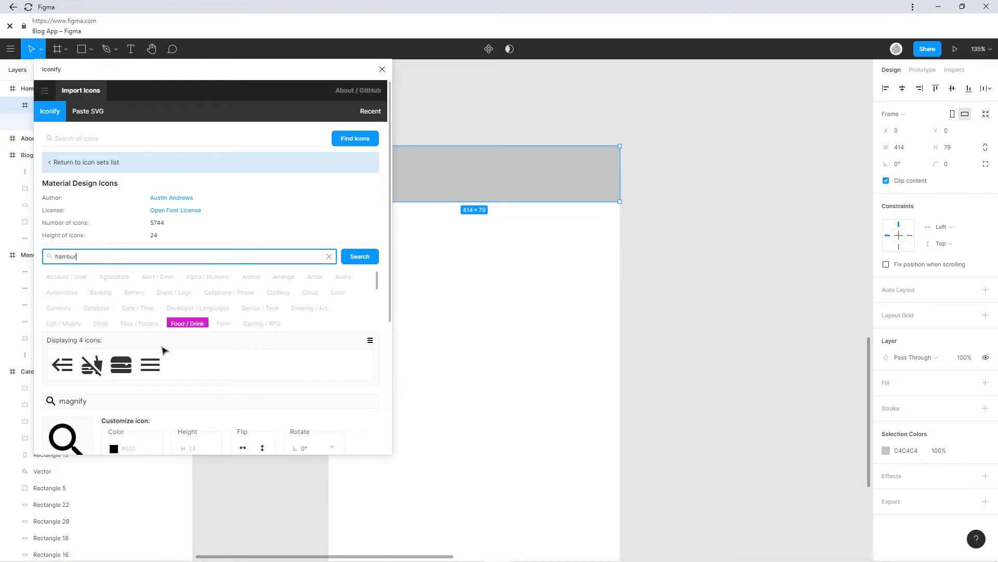
pyautogui.click(156, 365)
pyautogui.moveTo(156, 366); pyautogui.dragTo(432, 165)
pyautogui.click(382, 69)
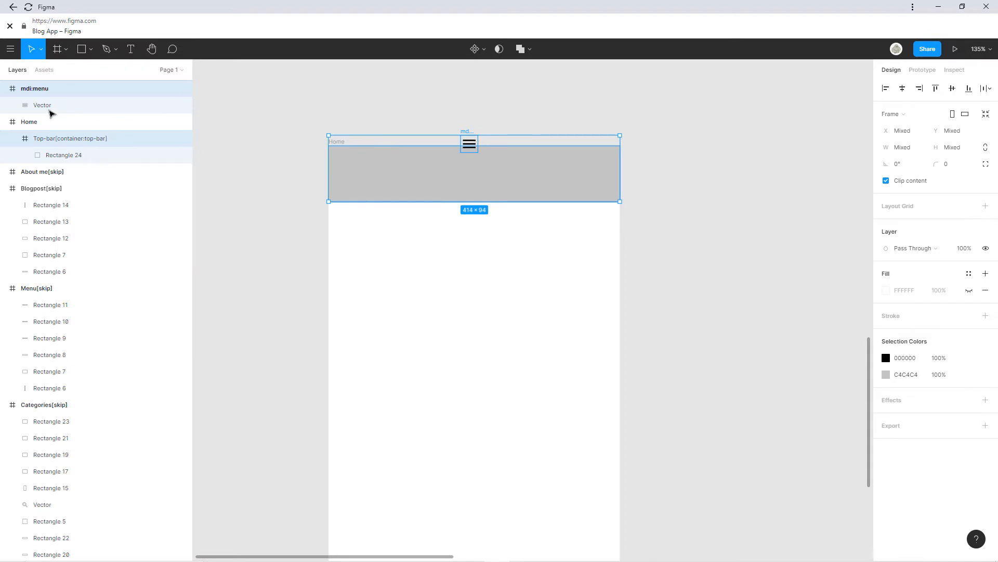
# Unwrap the menu vector from its mdi:menu frame and delete the empty wrapper.
pyautogui.click(44, 107)
pyautogui.moveTo(44, 106); pyautogui.dragTo(43, 85)
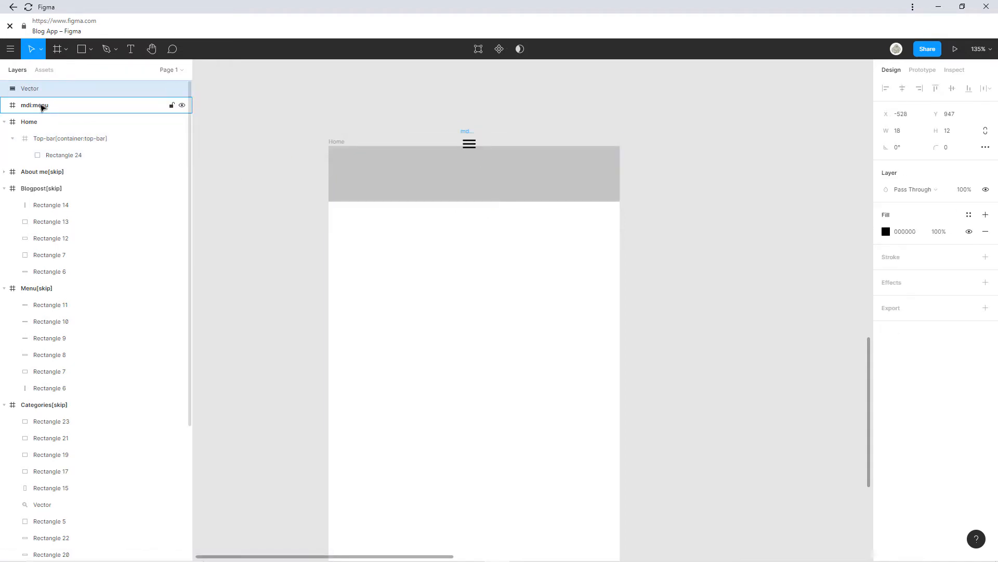
pyautogui.click(42, 106)
pyautogui.press('Delete')
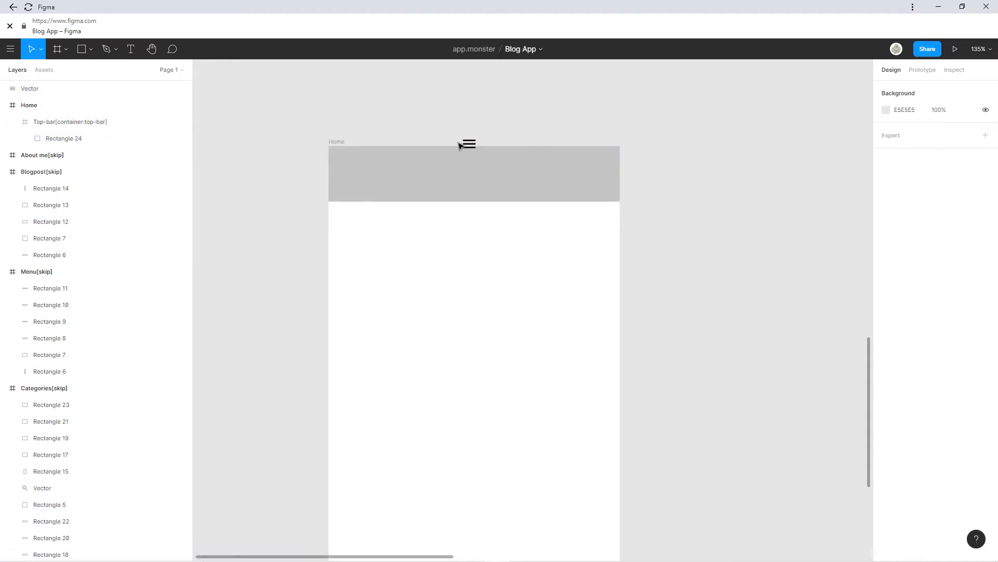
# Position the hamburger icon at the top bar's left end and resize it to 34×23.
pyautogui.moveTo(468, 146); pyautogui.dragTo(406, 140)
pyautogui.scroll(5, 348, 174)
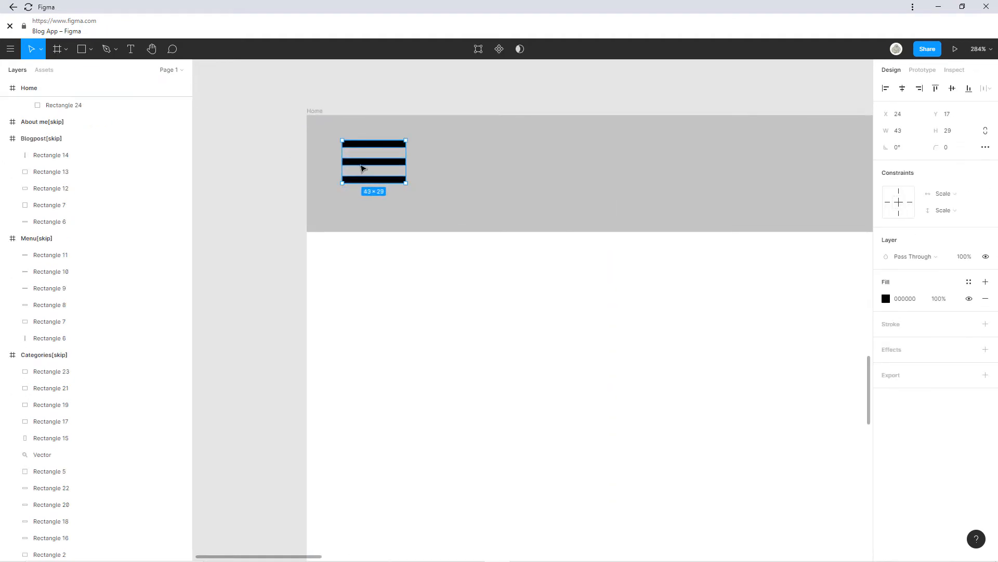
pyautogui.moveTo(363, 168)
pyautogui.mouseDown()
pyautogui.moveTo(352, 169)
pyautogui.moveTo(360, 167)
pyautogui.mouseUp()
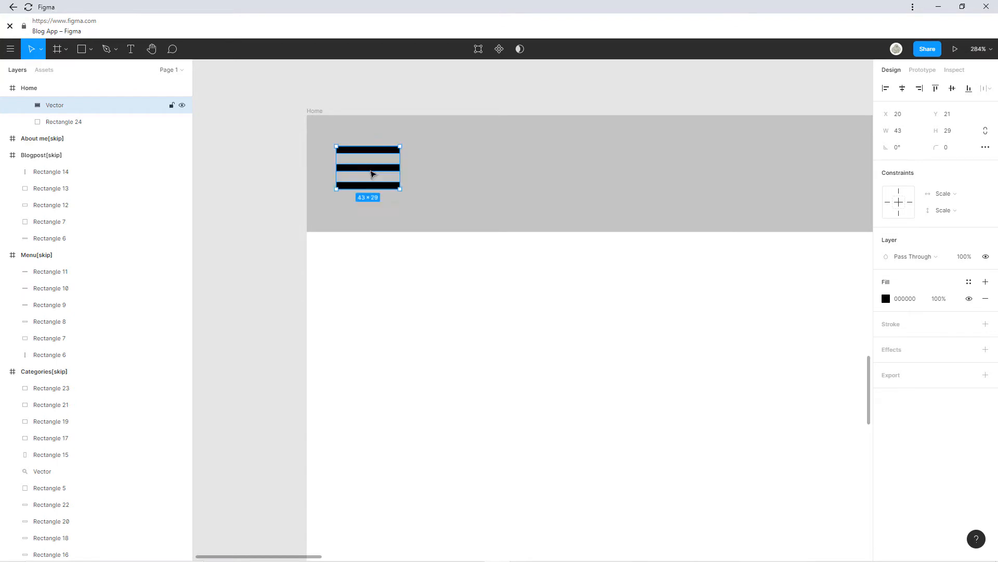
pyautogui.scroll(-5, 416, 185)
pyautogui.scroll(3, 430, 176)
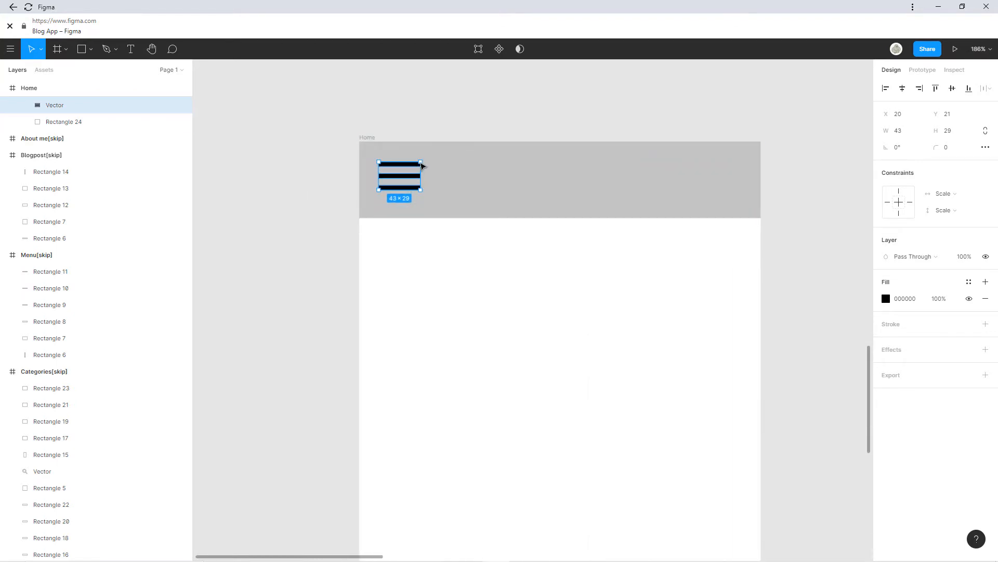
pyautogui.moveTo(421, 162); pyautogui.dragTo(402, 176)
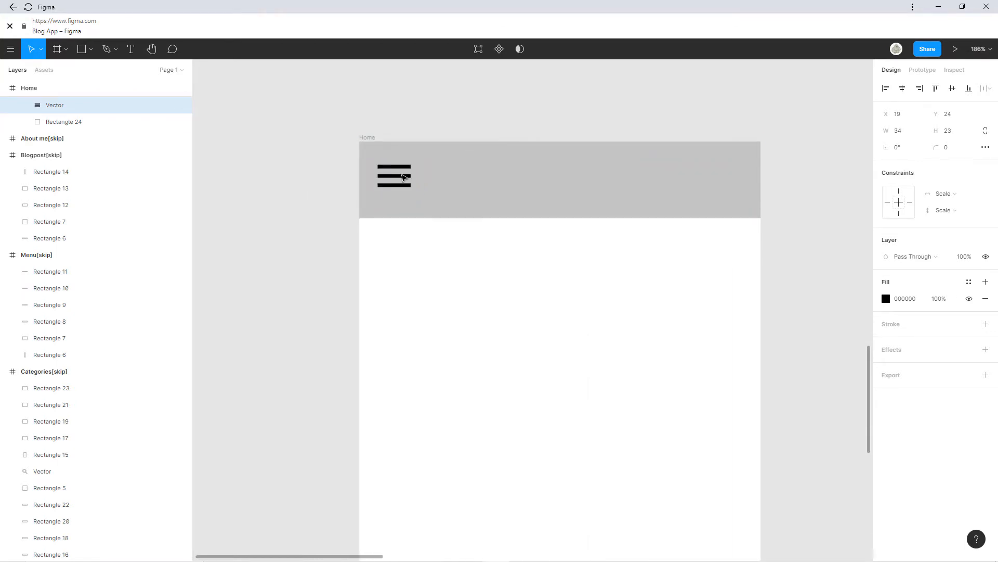
pyautogui.click(598, 194)
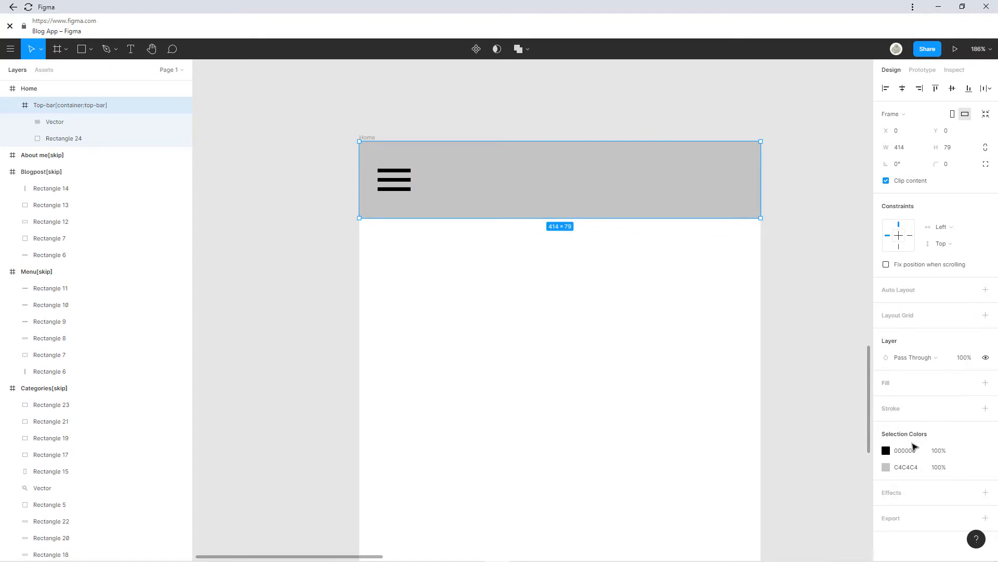
# Change the top bar's C4C4C4 grey to dark olive-green 343A30.
pyautogui.click(886, 467)
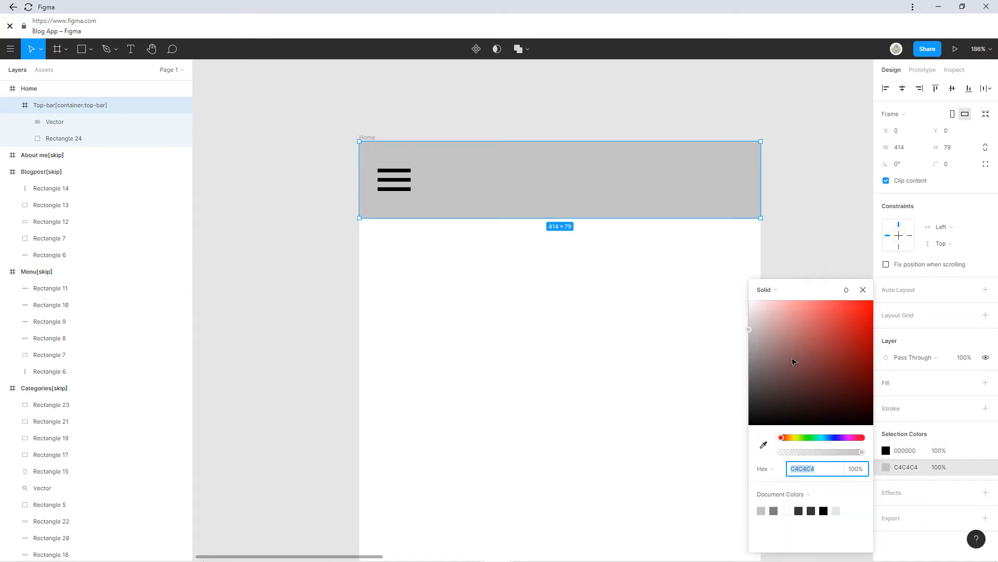
pyautogui.moveTo(794, 362); pyautogui.dragTo(738, 403)
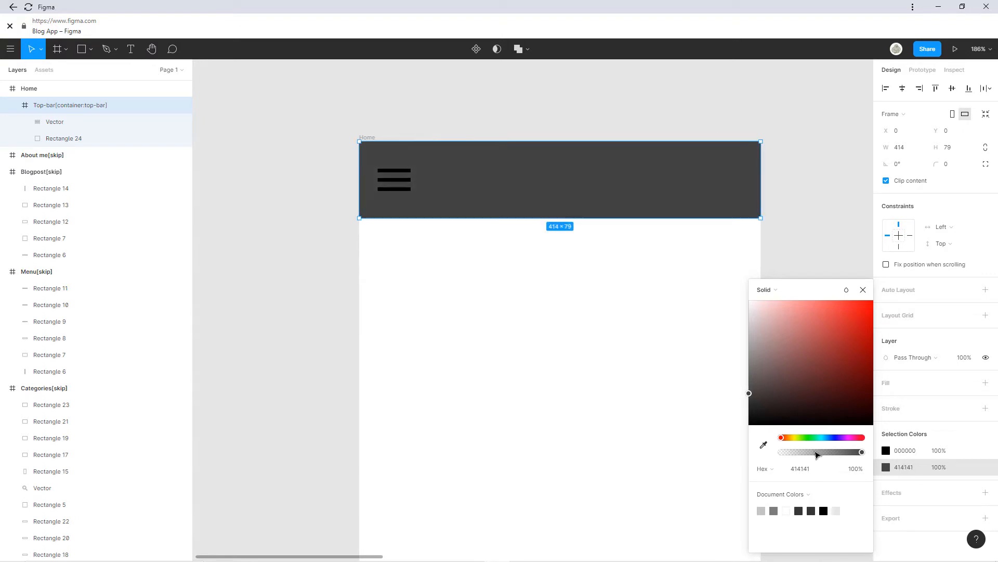
pyautogui.moveTo(803, 440); pyautogui.dragTo(803, 440)
pyautogui.moveTo(798, 401); pyautogui.dragTo(772, 401)
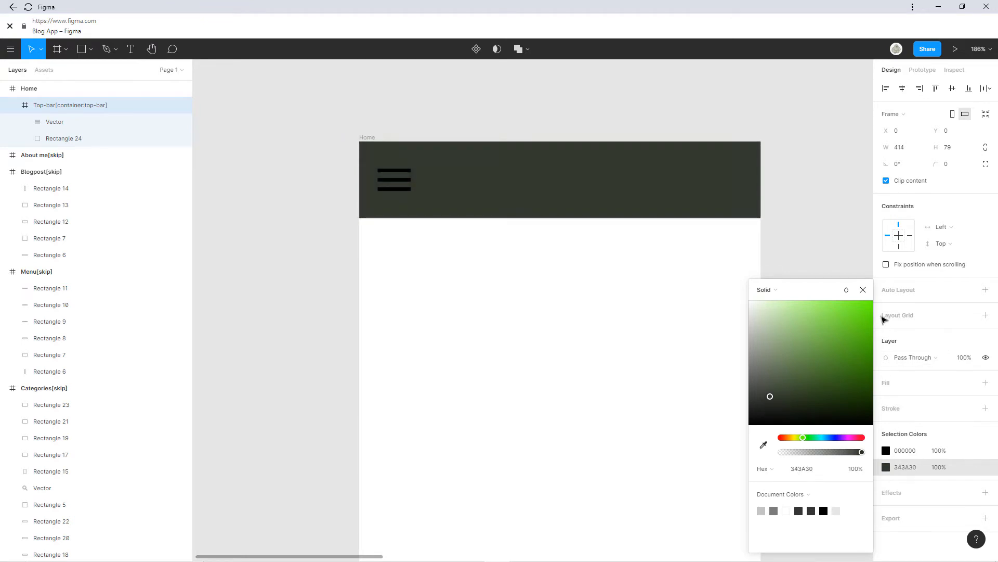
pyautogui.click(863, 290)
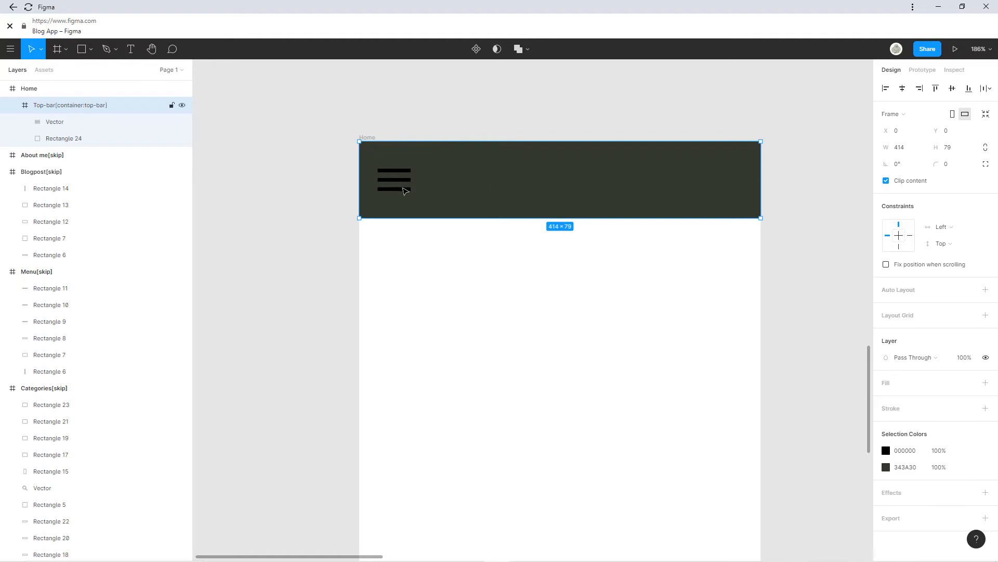
# Set the hamburger icon's fill to off-white FDFDFD at 81% opacity.
pyautogui.click(405, 190)
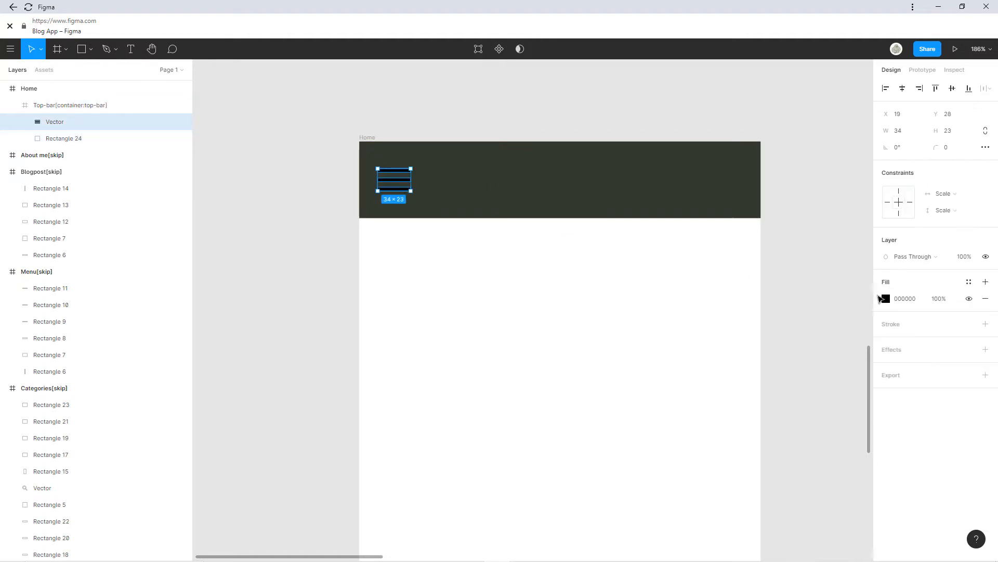
pyautogui.click(886, 299)
pyautogui.moveTo(763, 381)
pyautogui.mouseDown()
pyautogui.moveTo(736, 256)
pyautogui.moveTo(741, 265)
pyautogui.mouseUp()
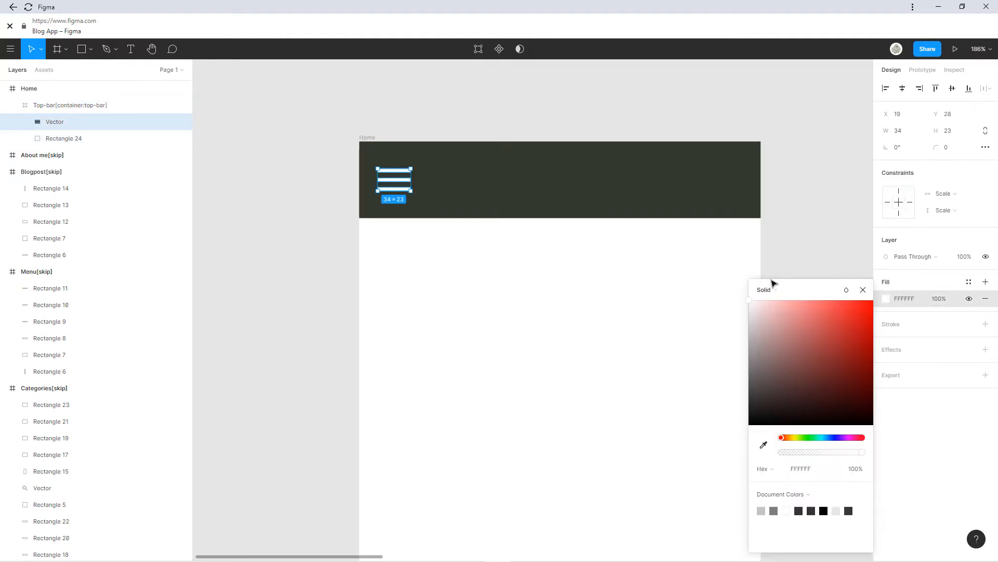
pyautogui.moveTo(781, 312); pyautogui.dragTo(747, 307)
pyautogui.moveTo(852, 452); pyautogui.dragTo(848, 454)
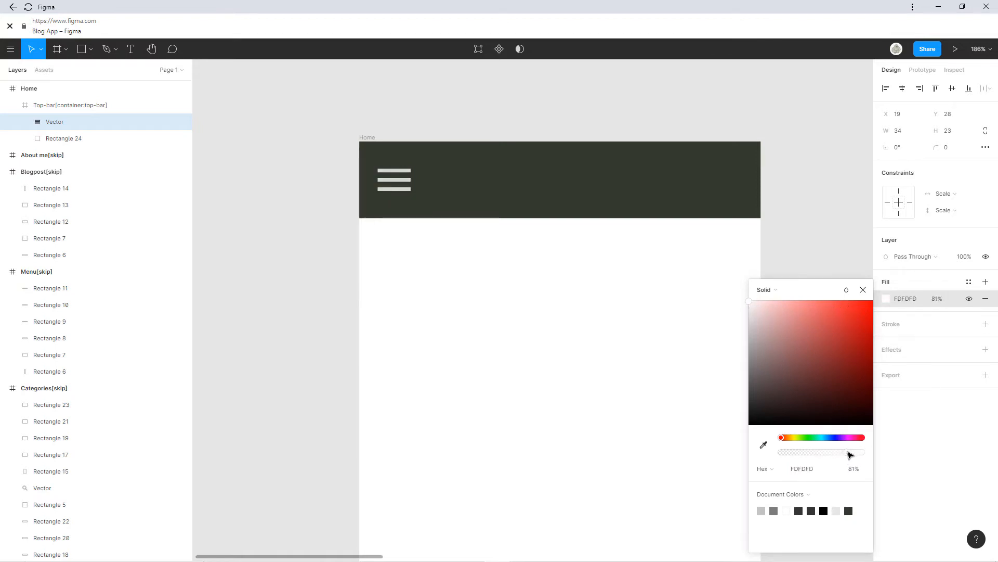
pyautogui.click(863, 290)
pyautogui.click(765, 290)
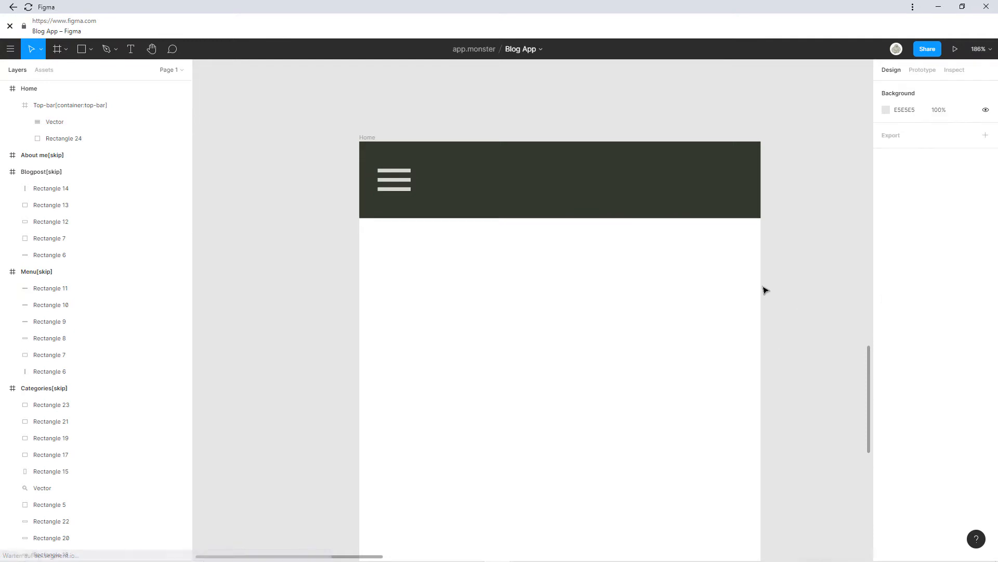
# Zoom out and pan across the canvas to view the whole design.
pyautogui.scroll(-2, 764, 289)
pyautogui.hscroll(5, 577, 260)
pyautogui.scroll(-3, 579, 265)
pyautogui.hscroll(-3, 593, 265)
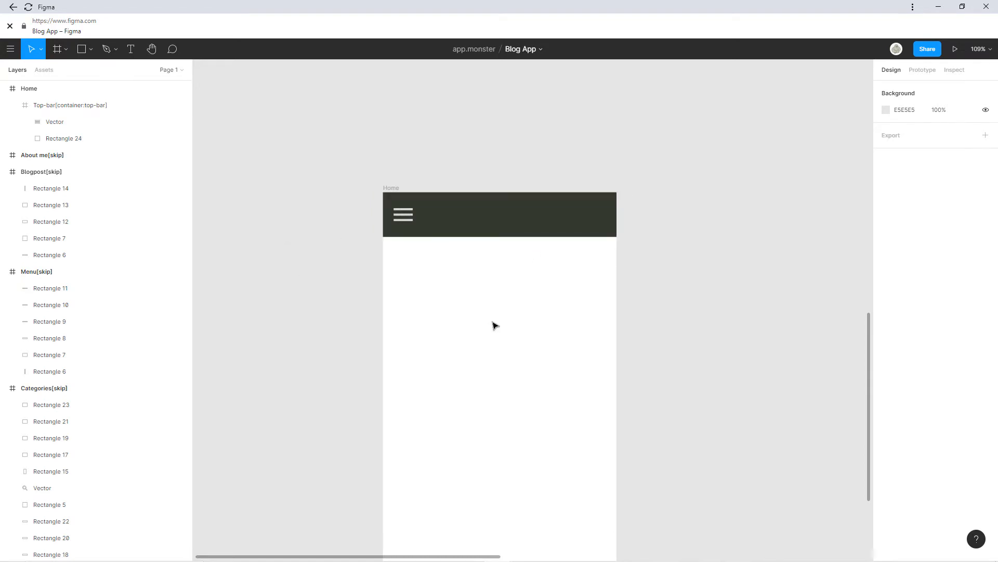
pyautogui.scroll(-3, 499, 248)
pyautogui.hscroll(-1, 499, 248)
pyautogui.scroll(-3, 494, 251)
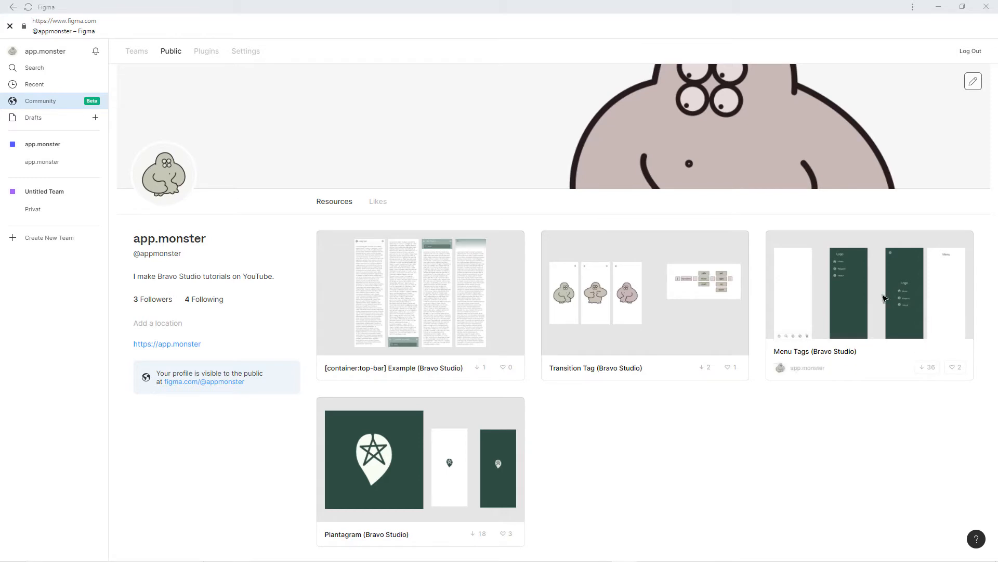
# Duplicate the Menu Tags community file, open the copy and select its Side menu frame.
pyautogui.click(929, 367)
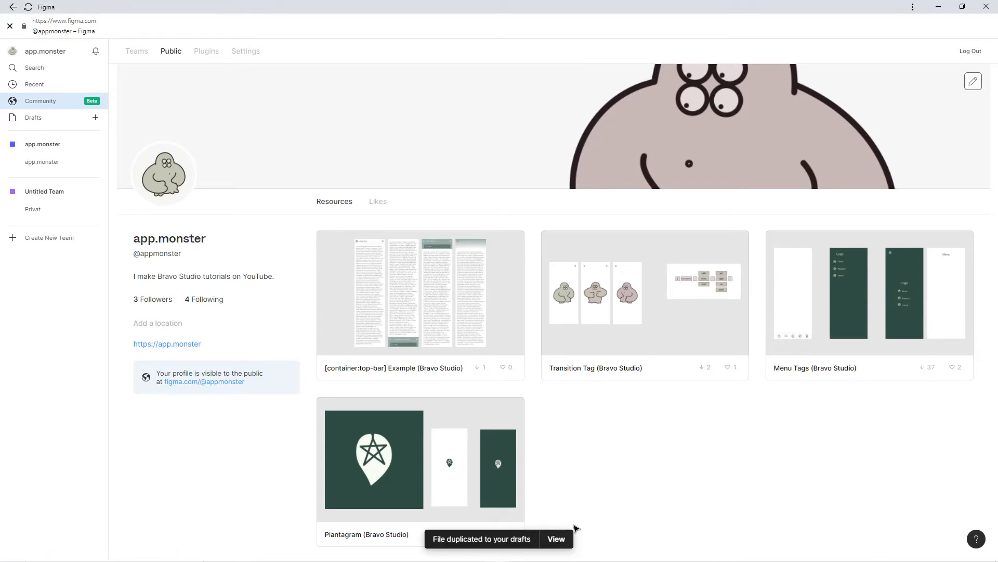
pyautogui.click(557, 539)
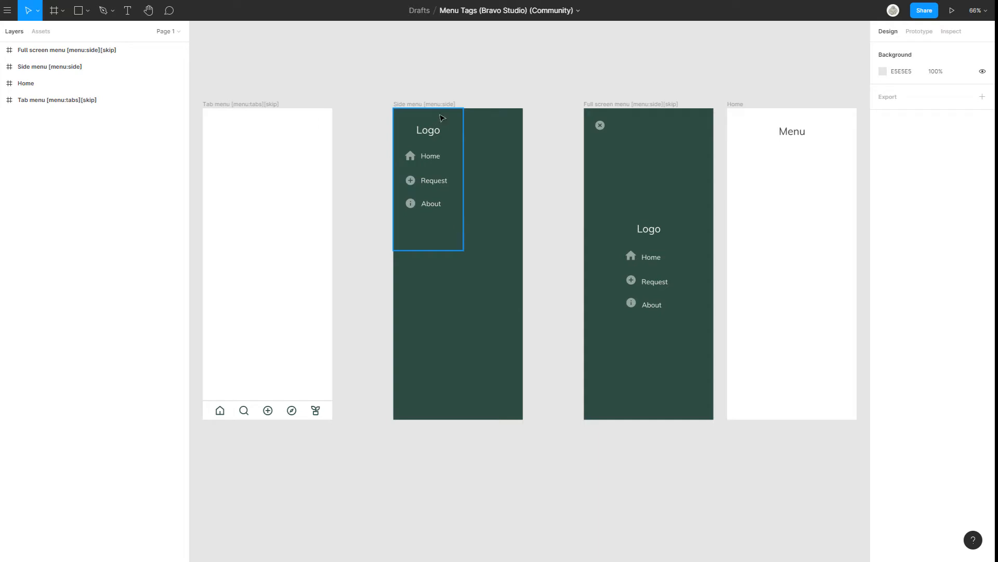
pyautogui.click(423, 104)
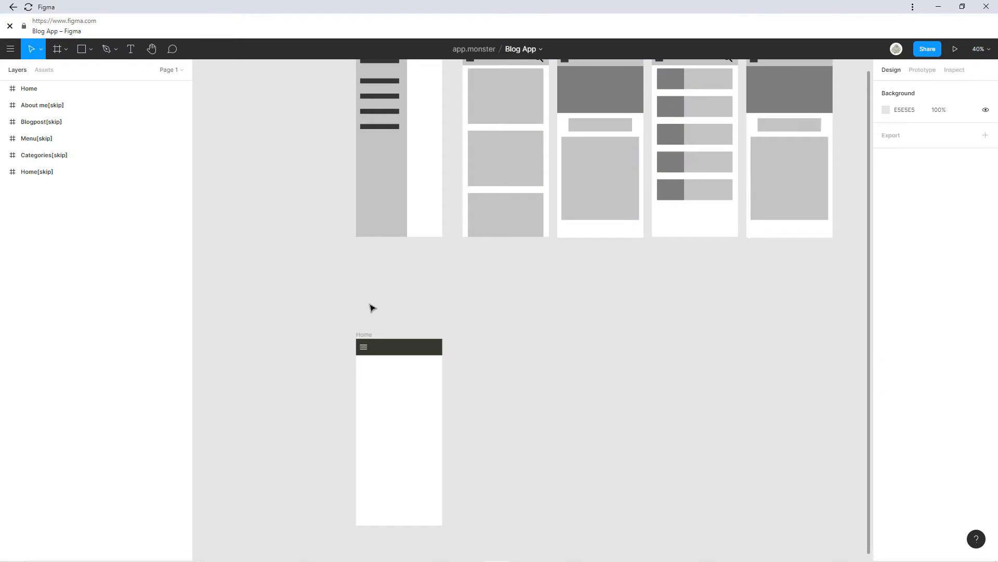
# Paste the side menu into the Blog App file and place it left of Home.
pyautogui.hotkey('ctrl', 'v')
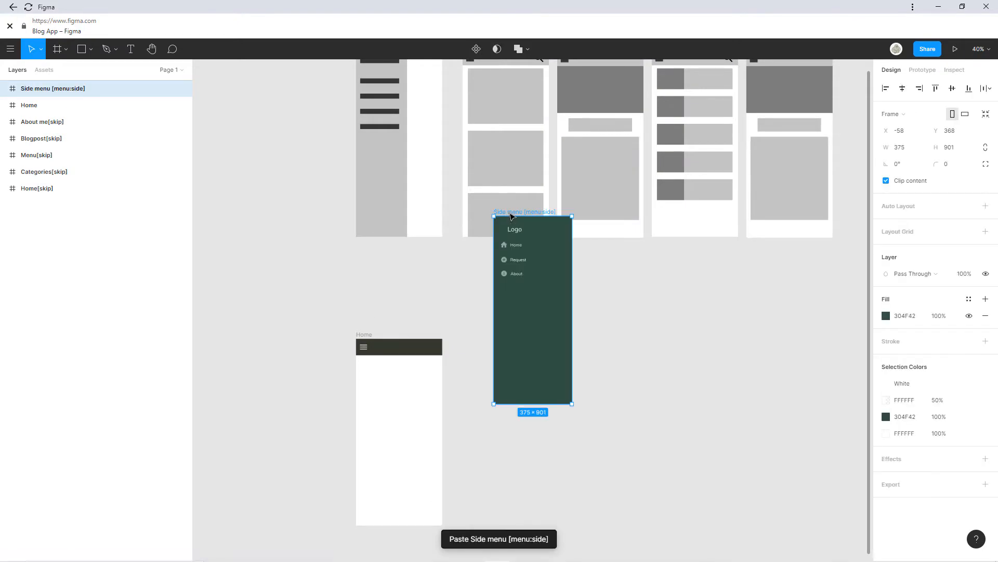
pyautogui.moveTo(511, 214); pyautogui.dragTo(265, 341)
pyautogui.click(279, 383)
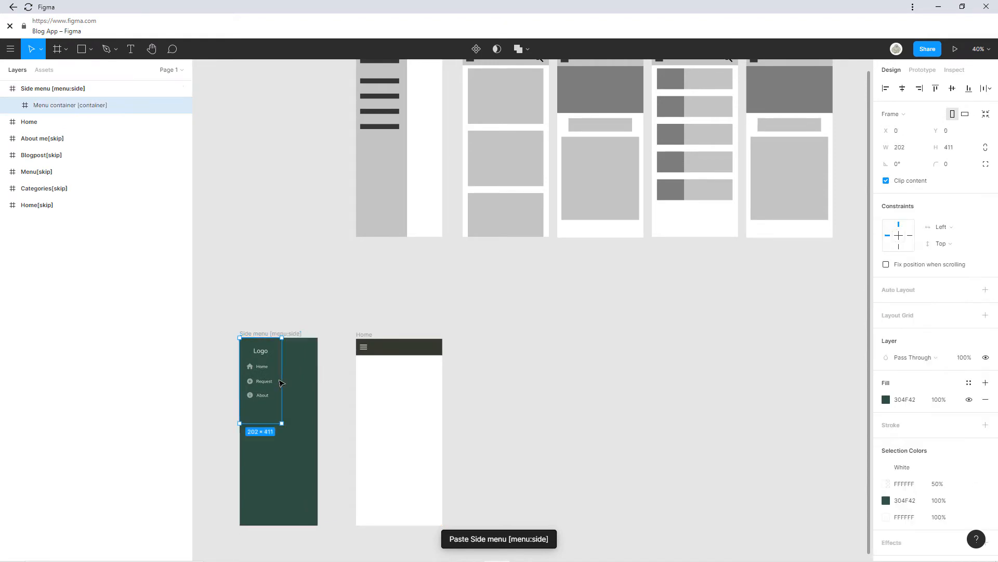
pyautogui.hscroll(-3, 390, 270)
pyautogui.scroll(2, 407, 310)
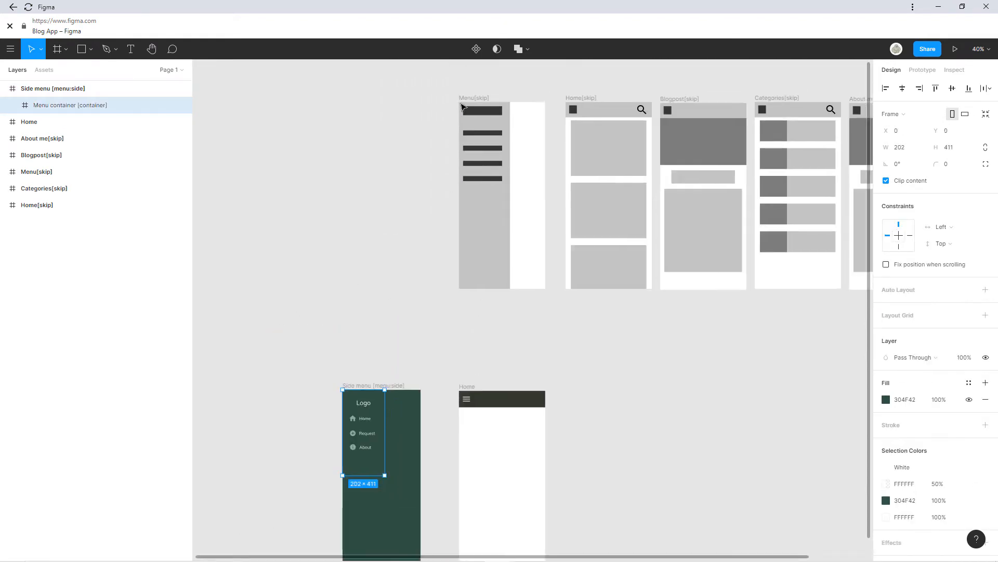
pyautogui.scroll(-2, 384, 331)
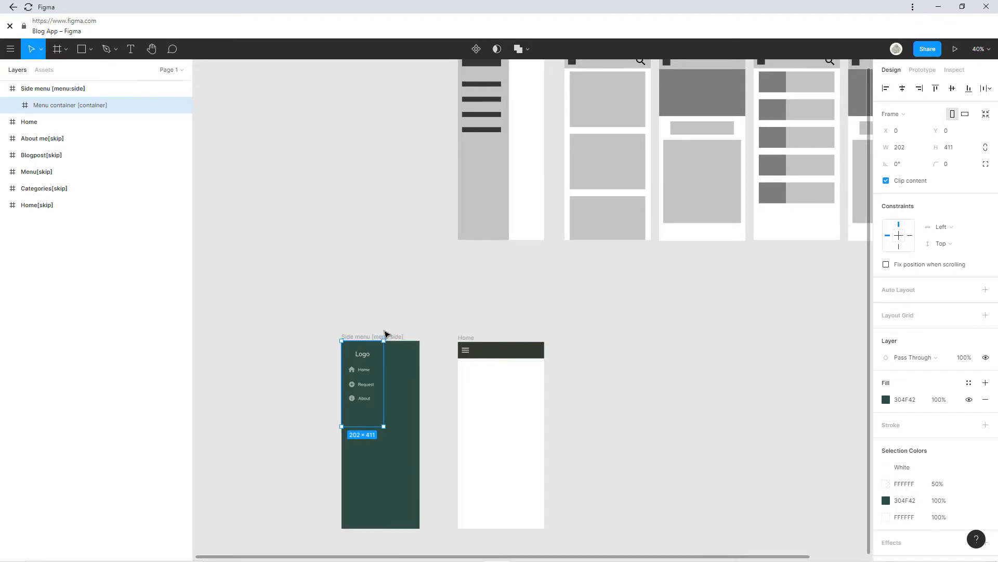
pyautogui.scroll(5, 383, 354)
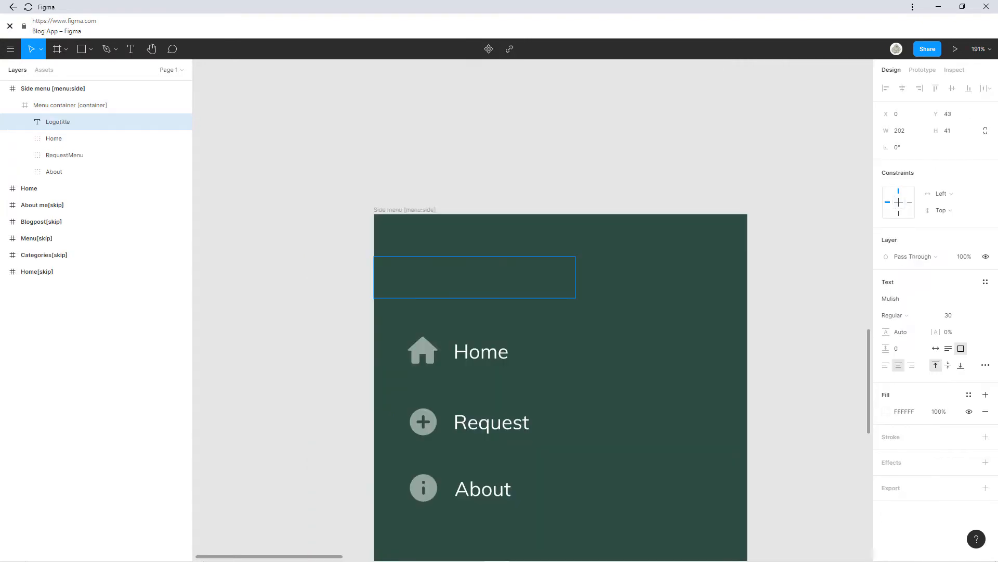
# Enter MonsterBlog as the side menu's logo title.
pyautogui.write('Mons')
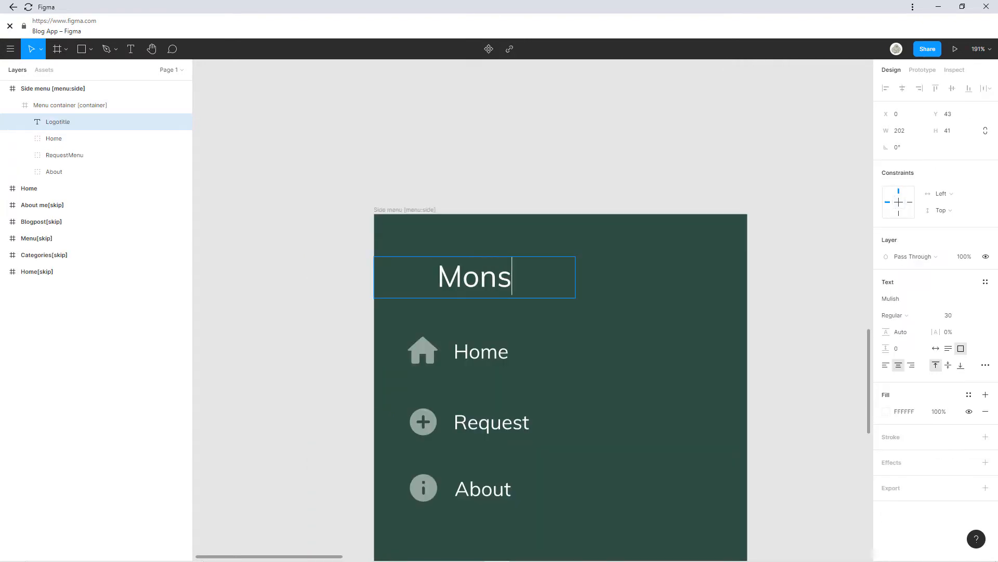
pyautogui.write('terBlog')
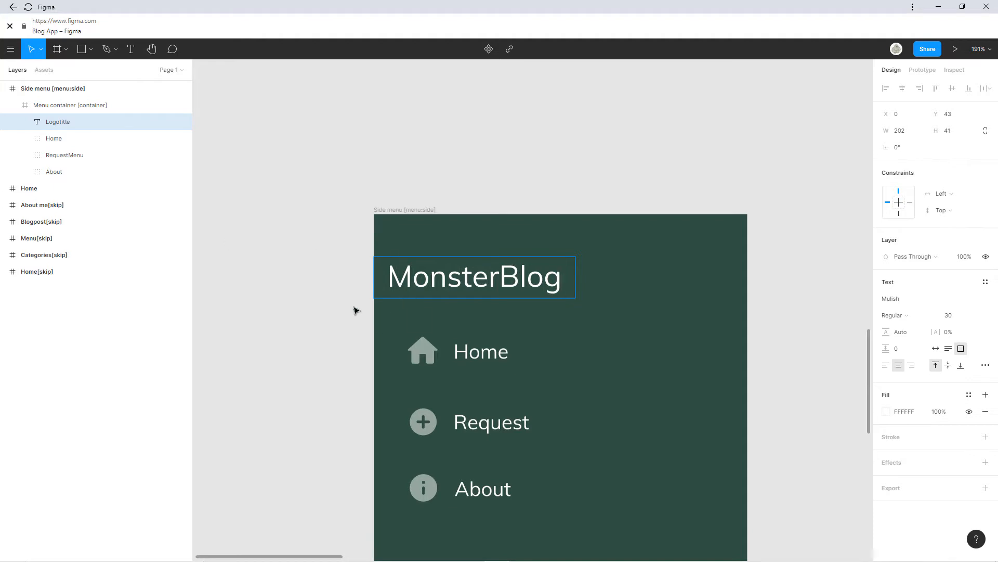
pyautogui.press('Escape')
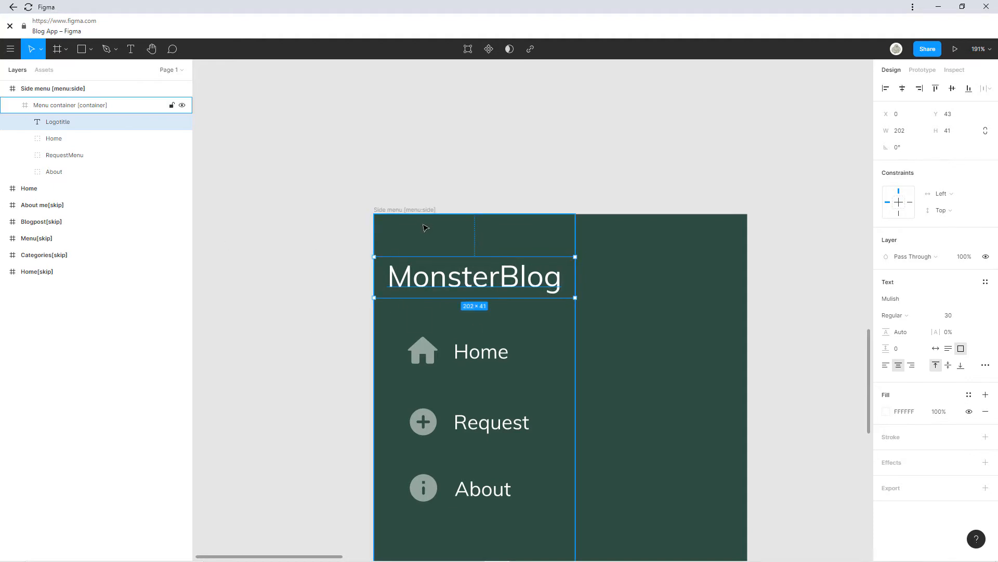
pyautogui.keyDown('ctrl'); pyautogui.scroll(-5, 432, 228); pyautogui.keyUp('ctrl')
pyautogui.click(436, 229)
pyautogui.moveTo(478, 233); pyautogui.dragTo(361, 253)
# Recolour the menu container from 304F42 to the Home header's 343A30 using the eyedropper.
pyautogui.keyDown('ctrl'); pyautogui.scroll(-3, 408, 237); pyautogui.keyUp('ctrl')
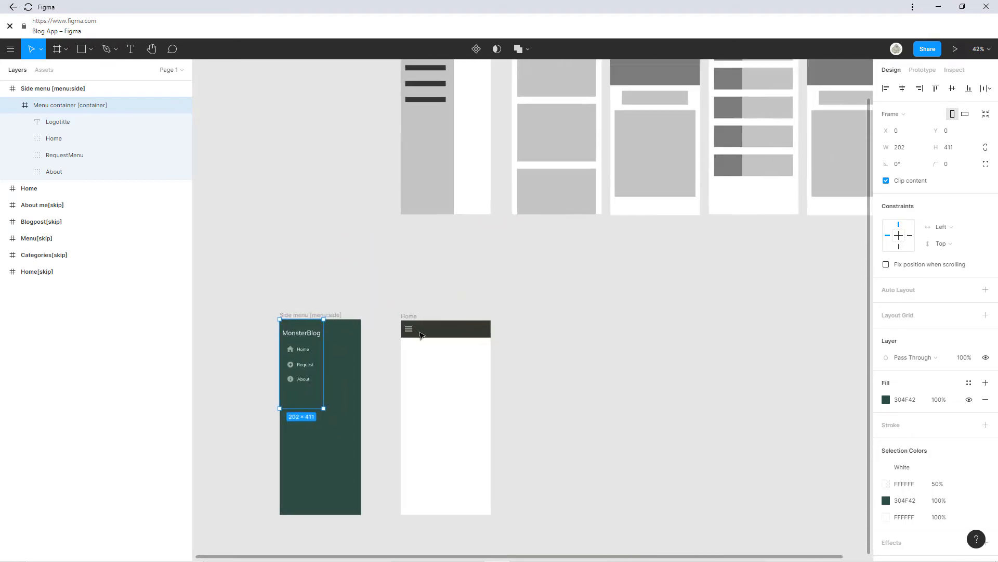
pyautogui.click(886, 501)
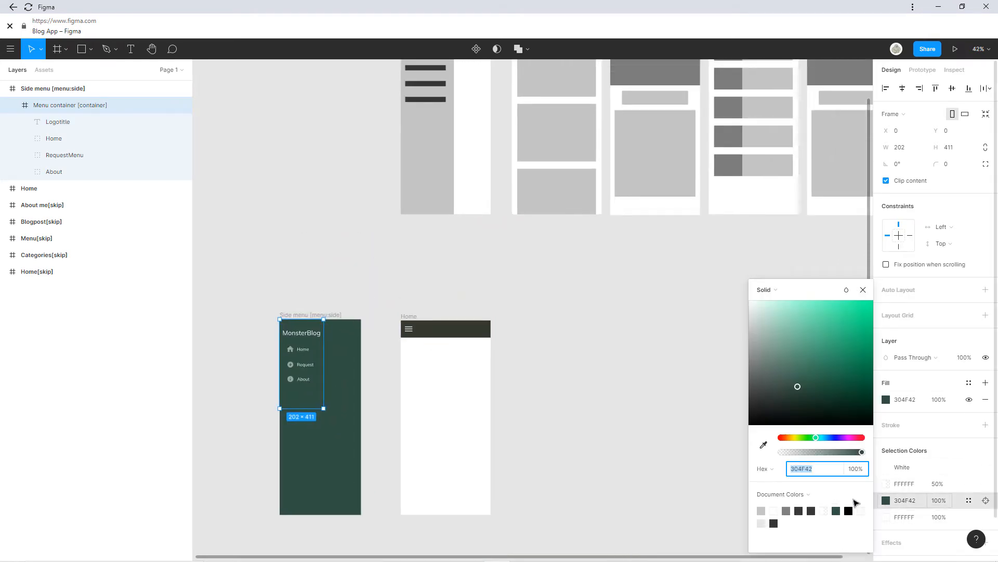
pyautogui.click(763, 446)
pyautogui.click(823, 109)
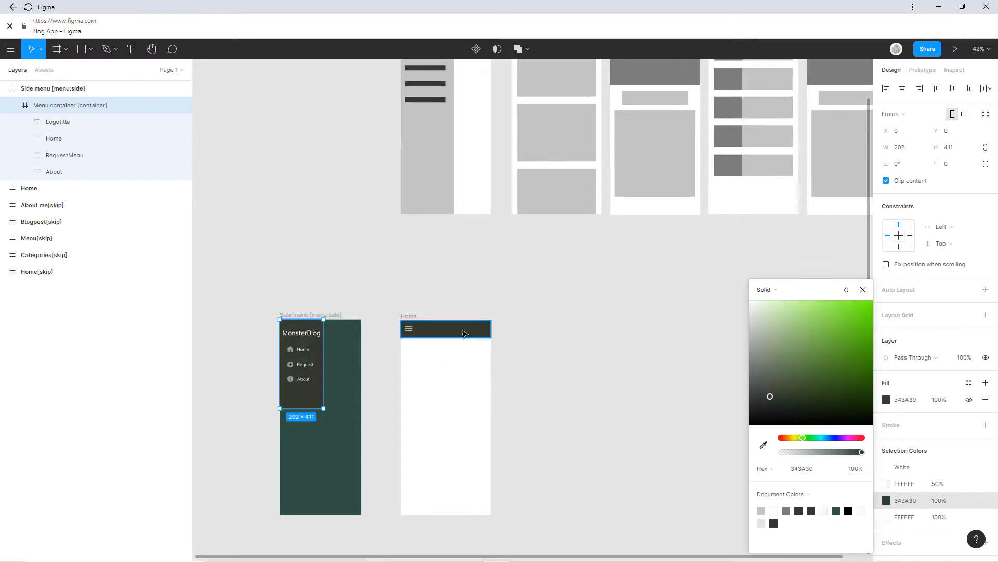
pyautogui.click(346, 392)
# Fill the whole Side menu frame with the Home header's 343A30 as well.
pyautogui.click(333, 316)
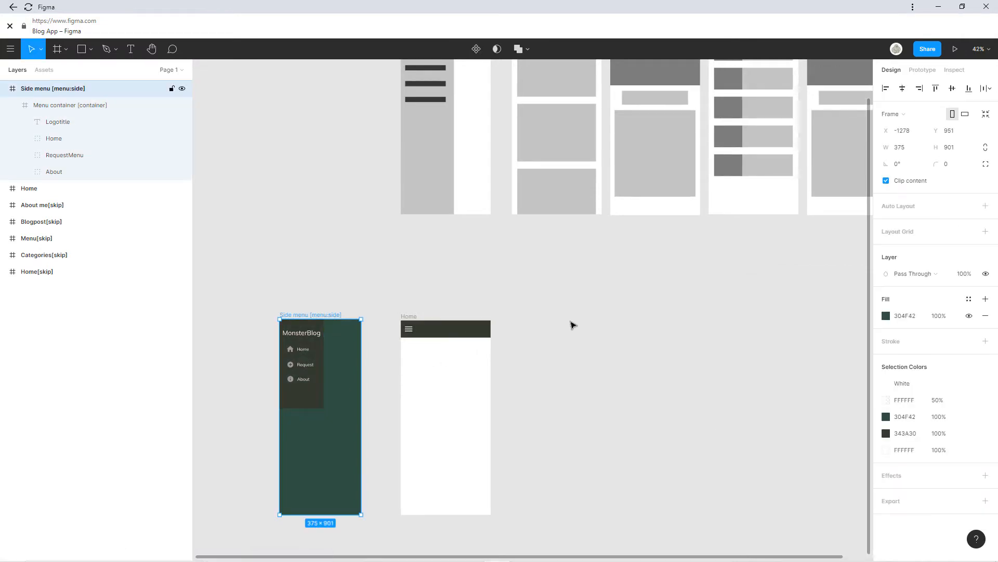
pyautogui.click(887, 419)
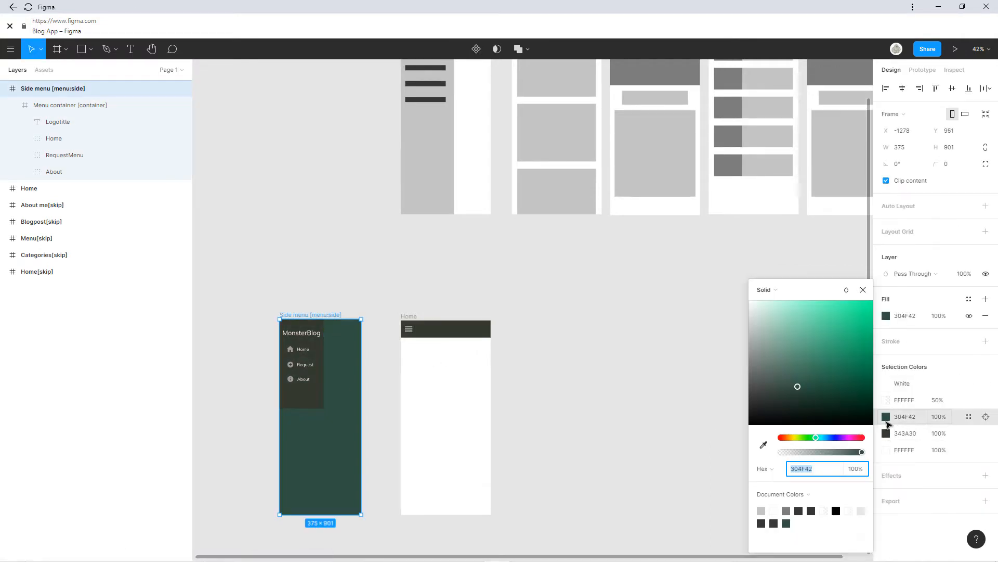
pyautogui.click(763, 445)
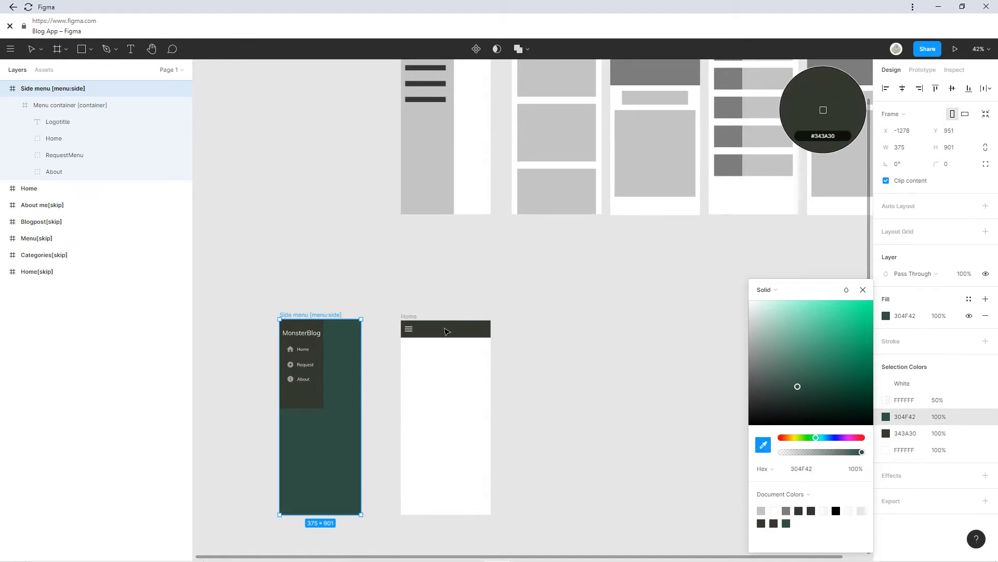
pyautogui.click(446, 331)
pyautogui.click(863, 290)
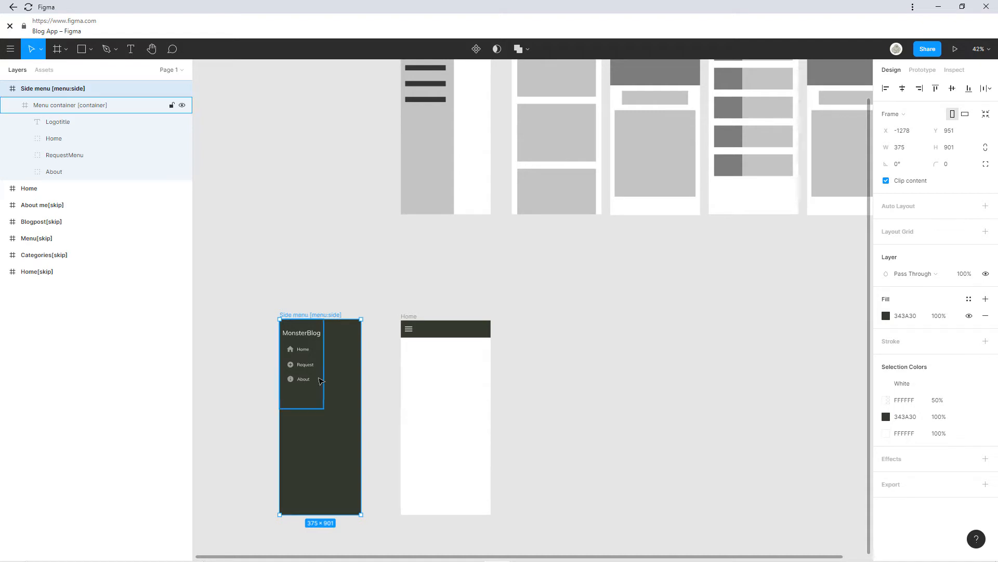
pyautogui.scroll(6, 312, 379)
pyautogui.hscroll(-1, 376, 366)
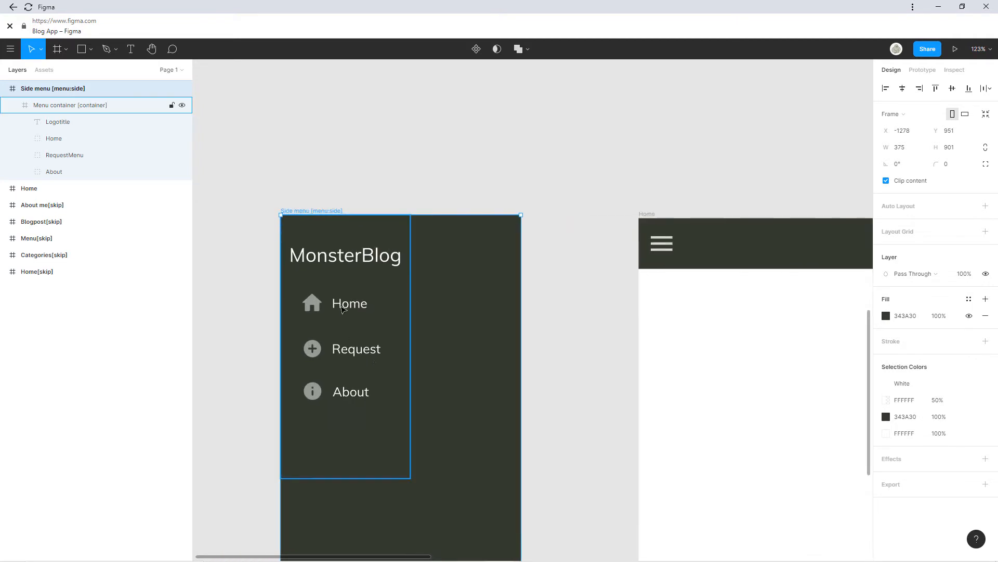
# Rename the Request menu item to Categories.
pyautogui.doubleClick(349, 310)
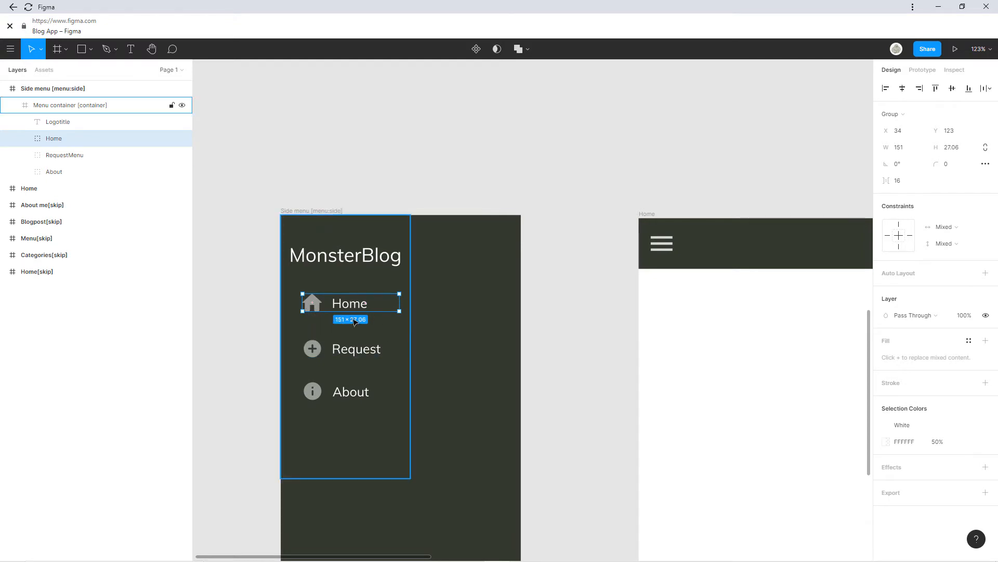
pyautogui.click(352, 354)
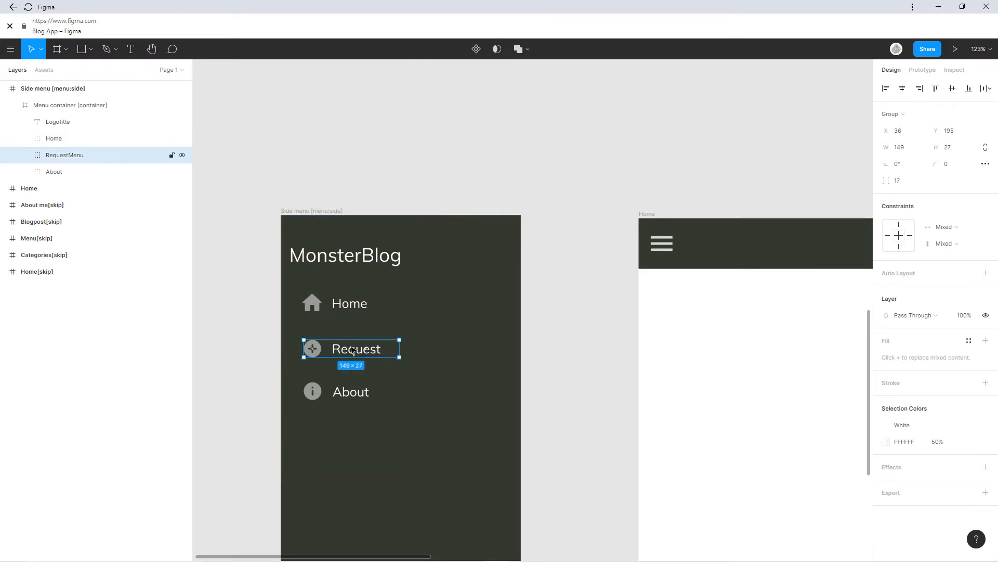
pyautogui.doubleClick(347, 354)
pyautogui.doubleClick(347, 353)
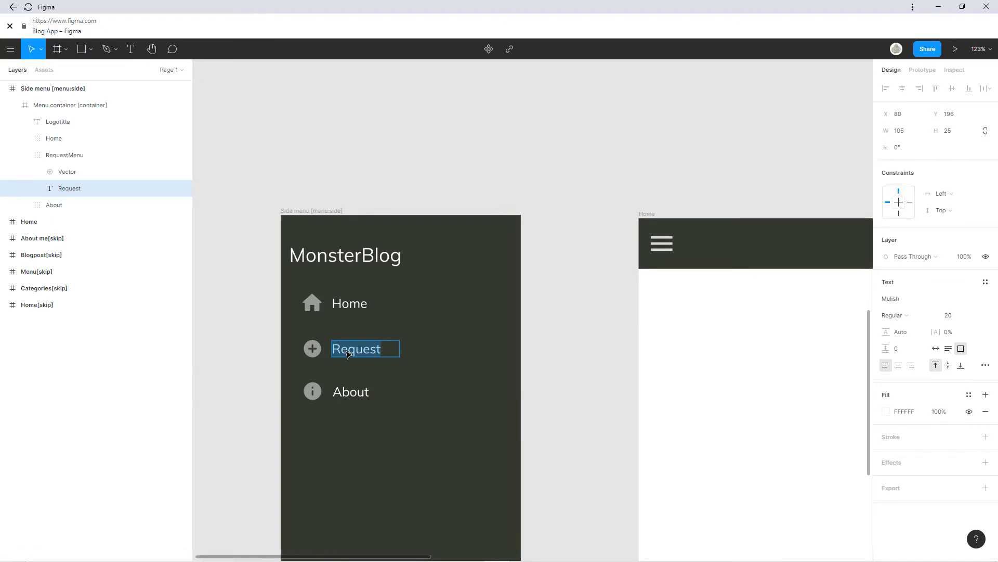
pyautogui.write('Categ')
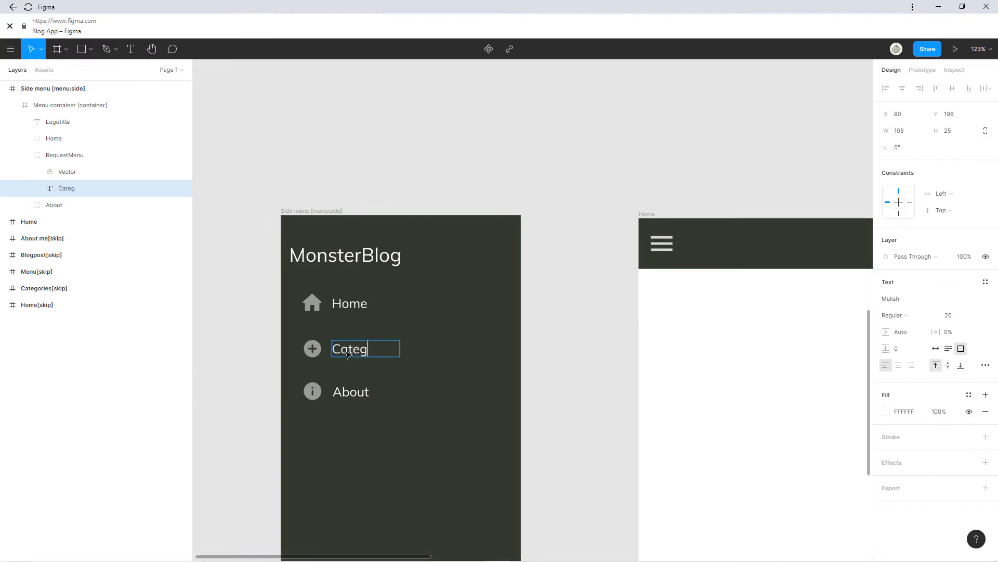
pyautogui.write('ories')
# Change the About menu label to 'About Me'.
pyautogui.doubleClick(348, 398)
pyautogui.click(367, 397)
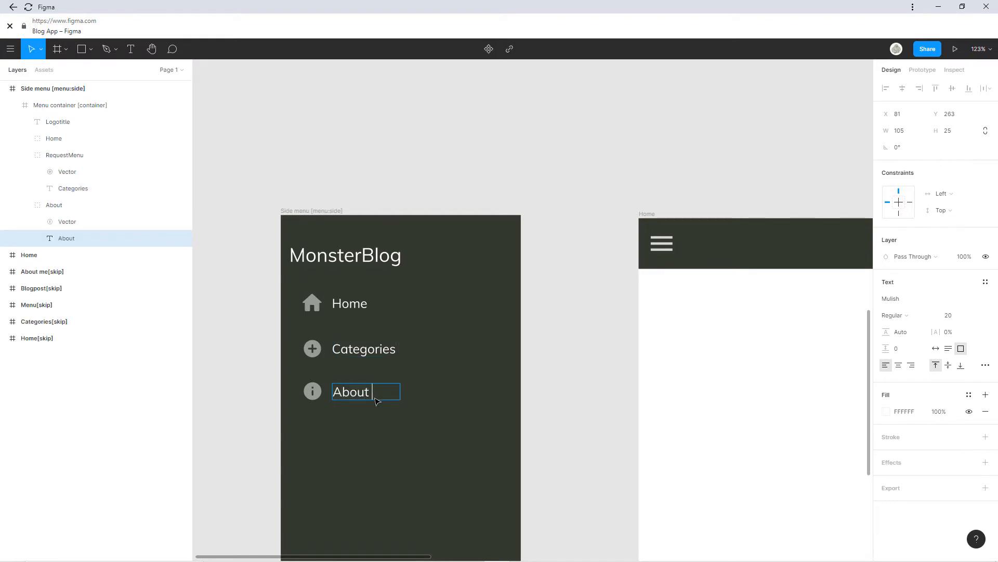
pyautogui.write('Me')
pyautogui.press('Escape')
pyautogui.scroll(-6, 493, 284)
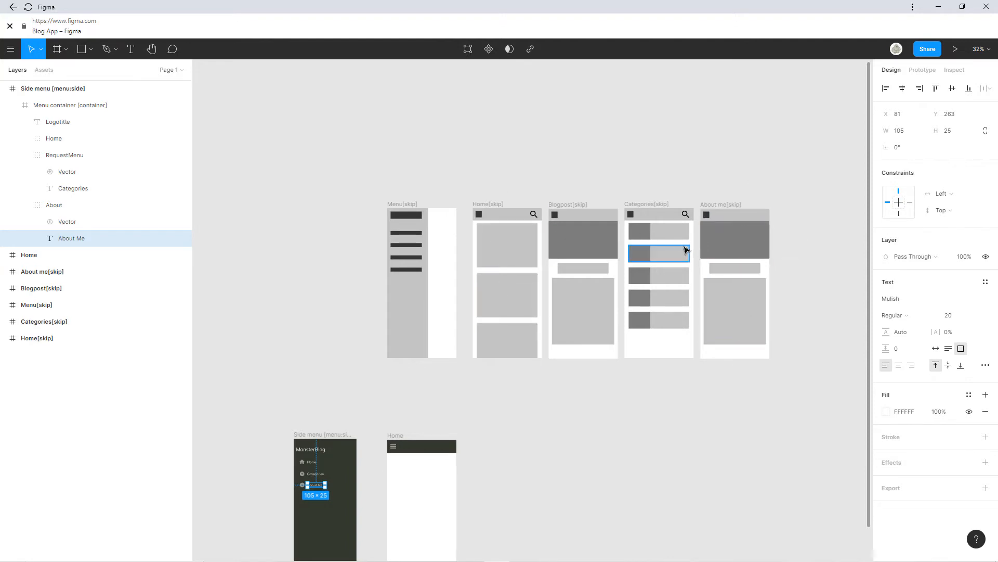
pyautogui.scroll(10, 311, 486)
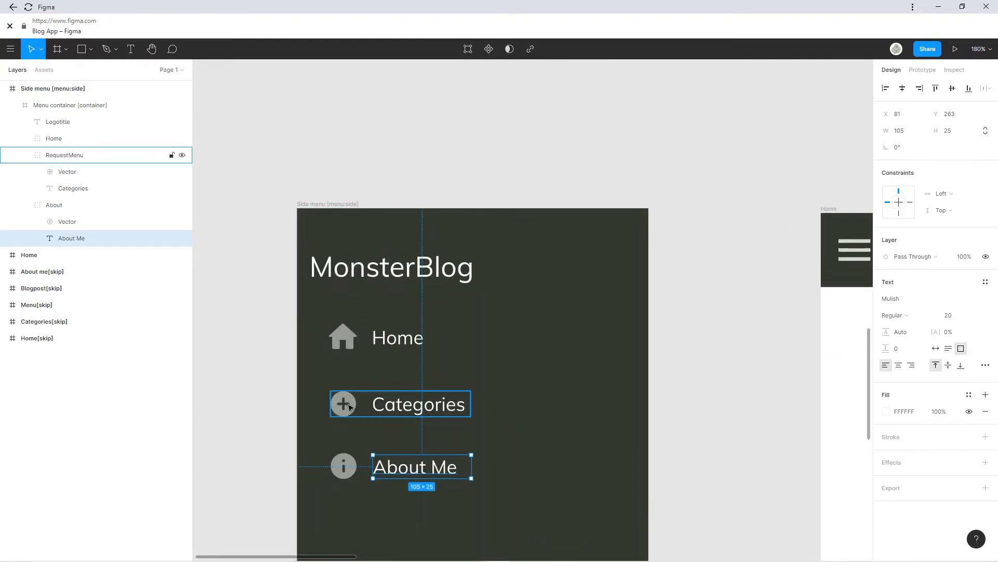
# Import the mdi:shape icon from Iconify, found by searching 'categori', onto the side menu.
pyautogui.rightClick(260, 360)
pyautogui.moveTo(284, 398)
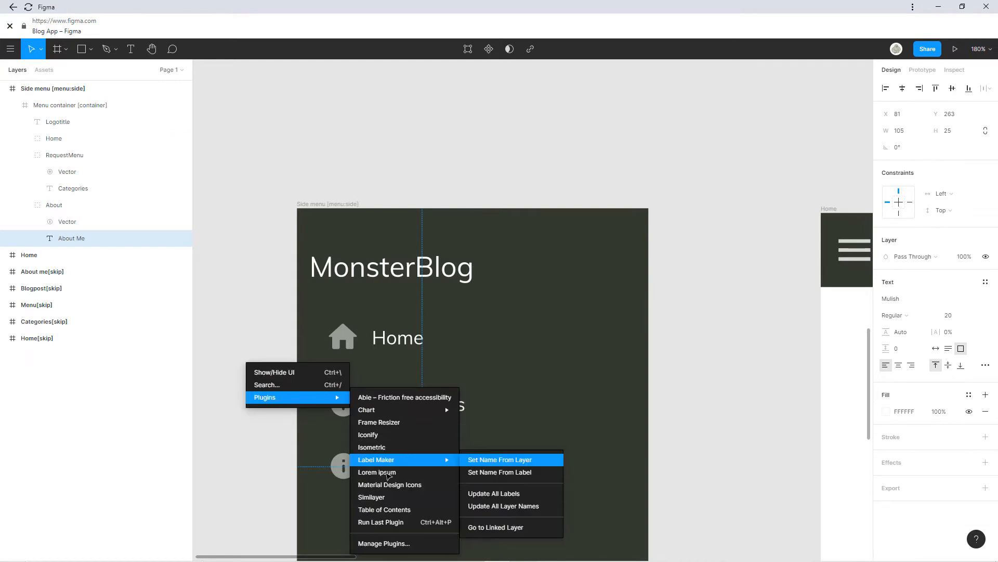
pyautogui.click(386, 435)
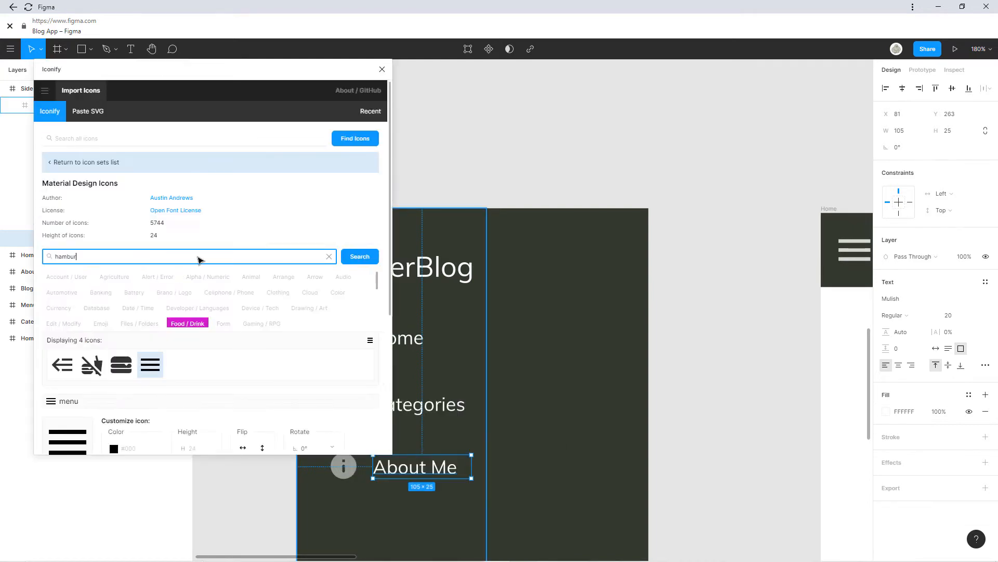
pyautogui.moveTo(165, 260); pyautogui.dragTo(34, 268)
pyautogui.write('categori')
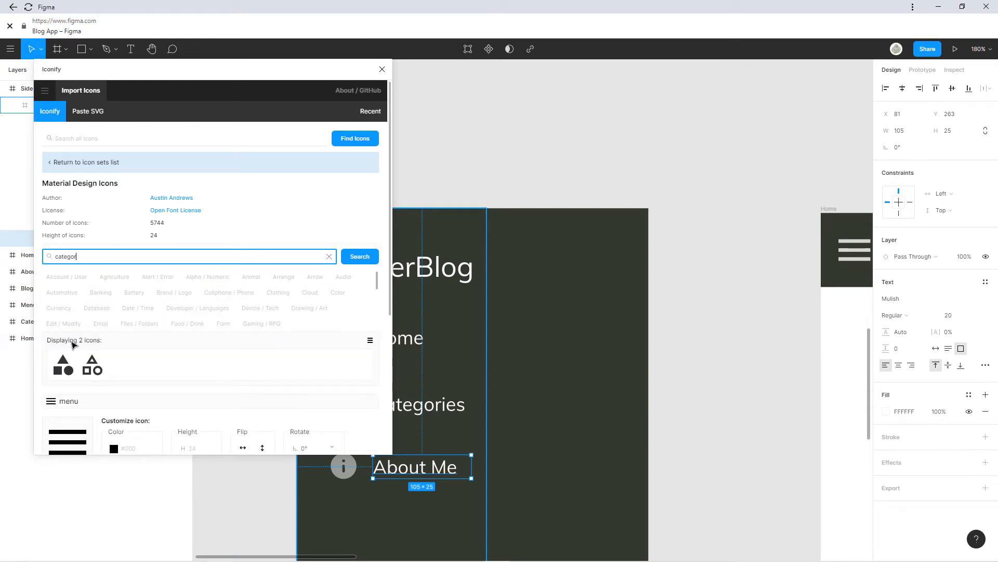
pyautogui.moveTo(63, 364); pyautogui.dragTo(424, 380)
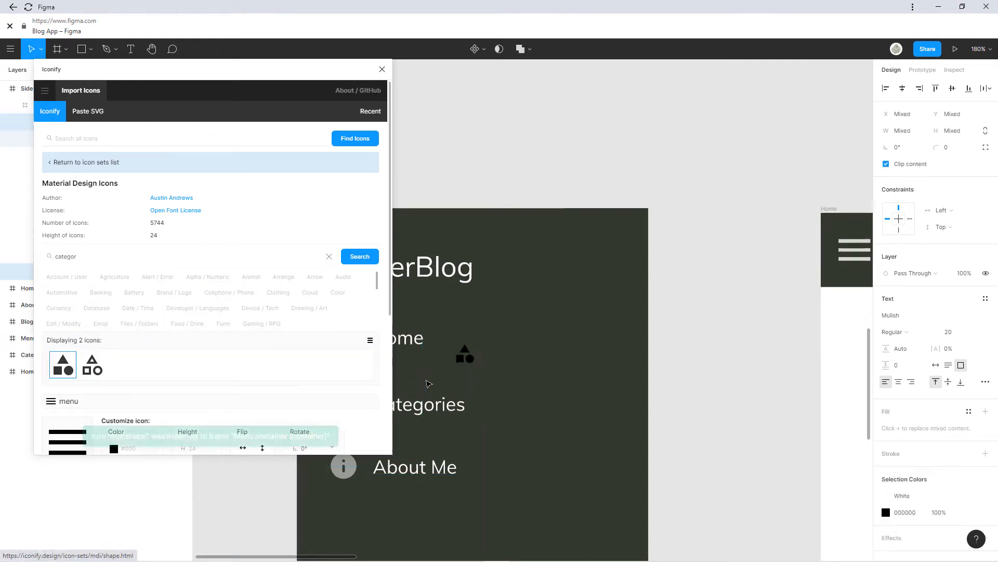
pyautogui.click(382, 69)
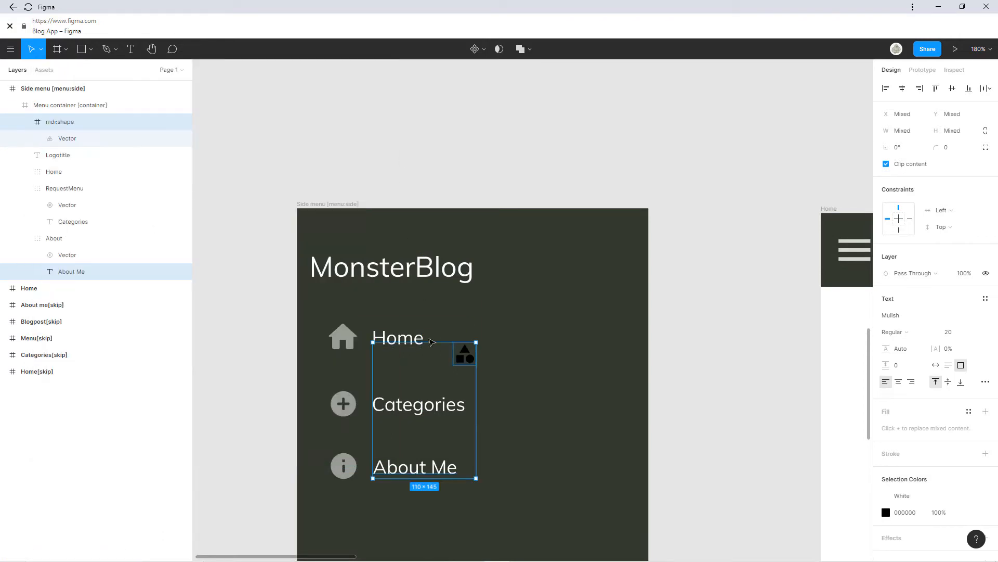
# Place the shapes icon over the Categories icon and remove its mdi:shape wrapper.
pyautogui.moveTo(461, 362); pyautogui.dragTo(405, 373)
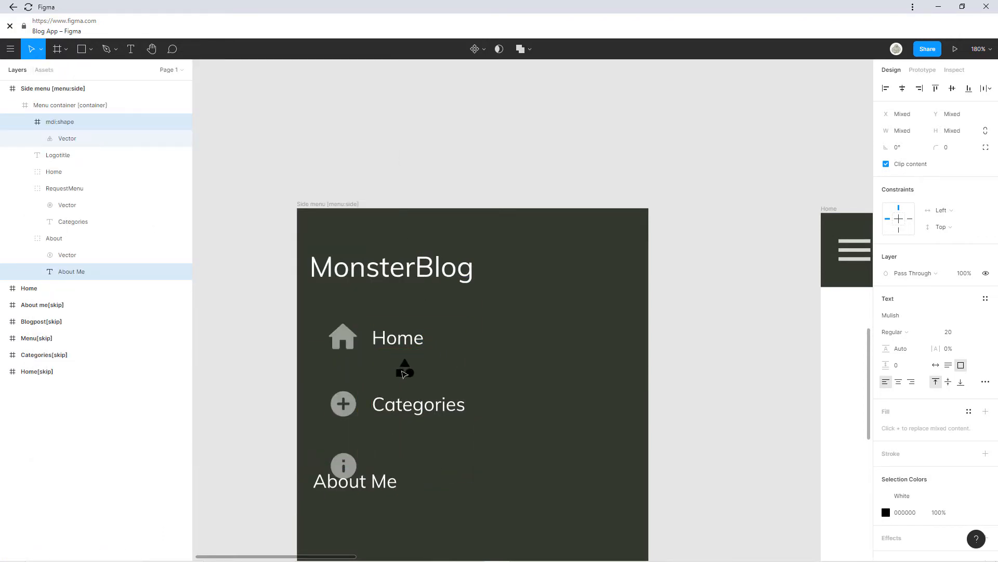
pyautogui.hotkey('ctrl', 'z')
pyautogui.click(467, 362)
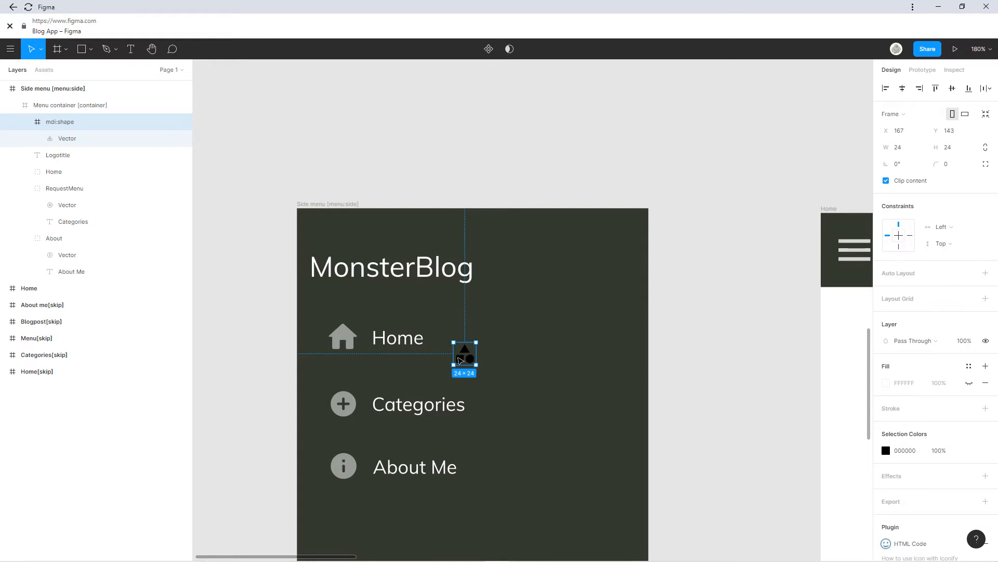
pyautogui.moveTo(460, 360); pyautogui.dragTo(348, 407)
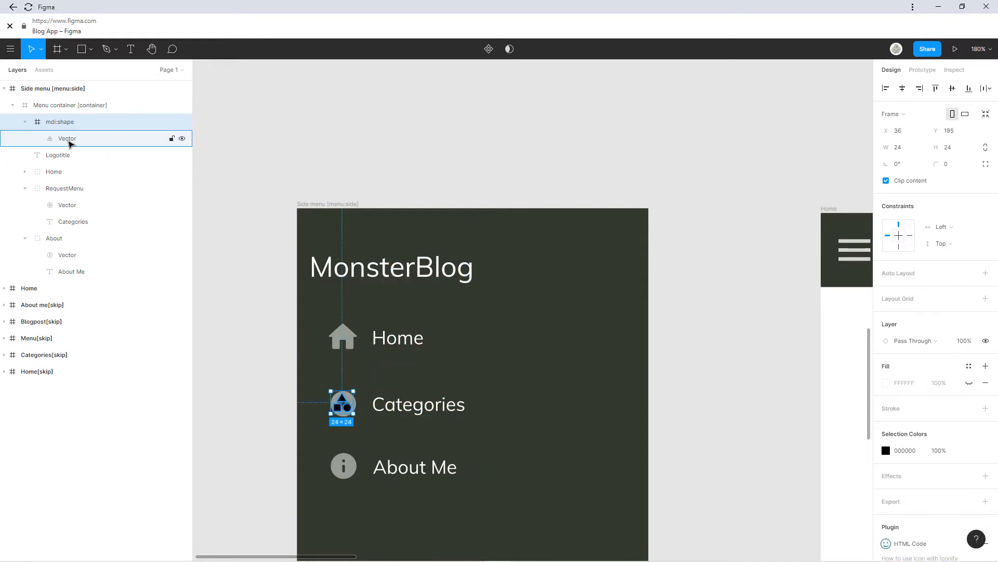
pyautogui.moveTo(70, 143)
pyautogui.mouseDown()
pyautogui.moveTo(67, 124)
pyautogui.moveTo(67, 134)
pyautogui.mouseUp()
pyautogui.click(65, 146)
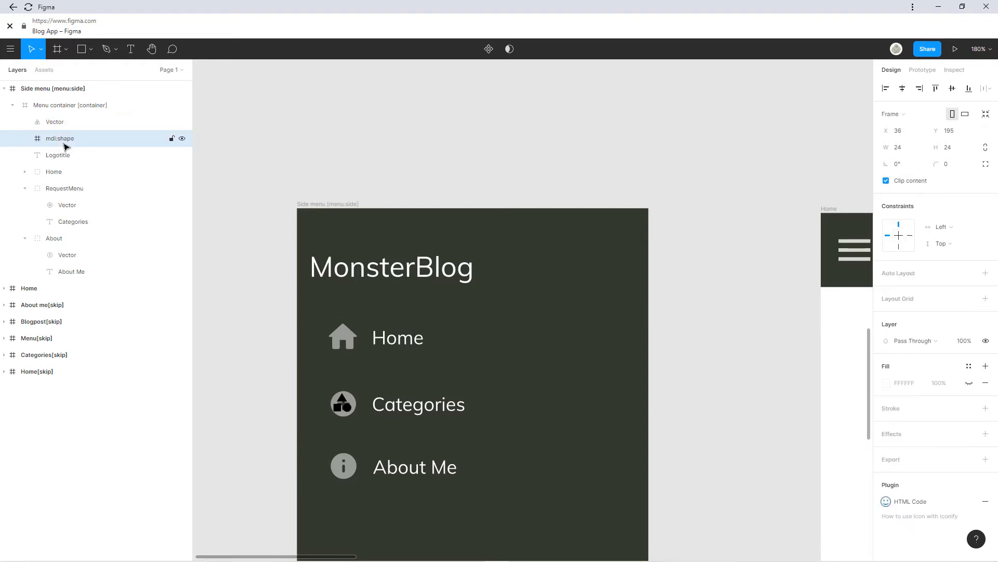
pyautogui.press('Delete')
# Delete the old plus-circle Categories icon and align the shapes icon beside the label.
pyautogui.doubleClick(353, 402)
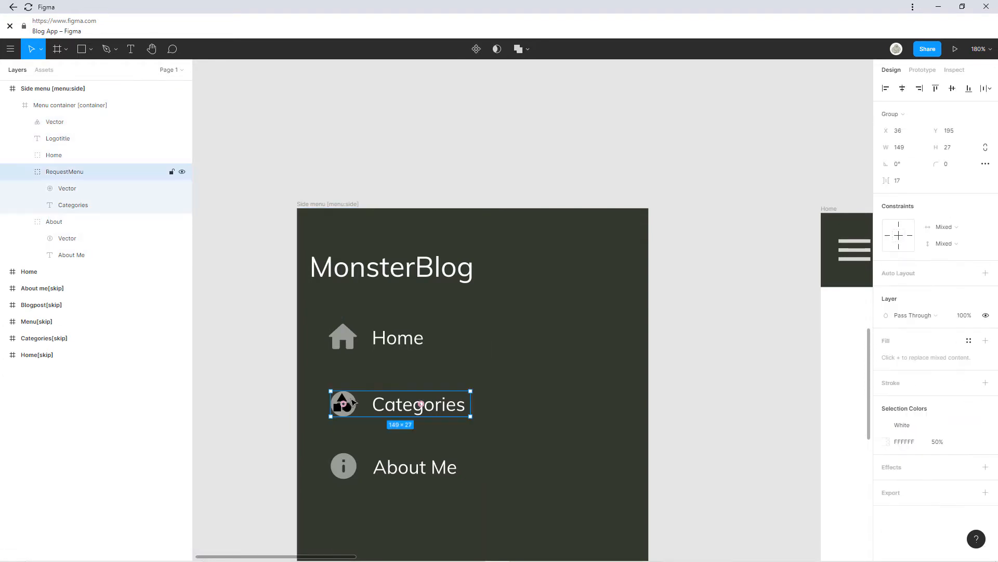
pyautogui.doubleClick(354, 402)
pyautogui.press('Delete')
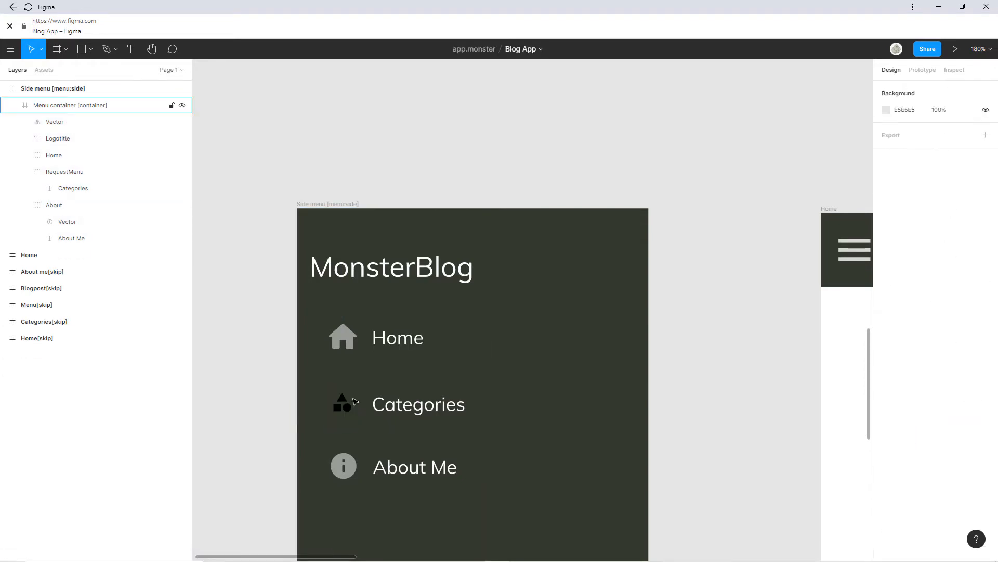
pyautogui.click(348, 408)
pyautogui.moveTo(349, 409); pyautogui.dragTo(358, 400)
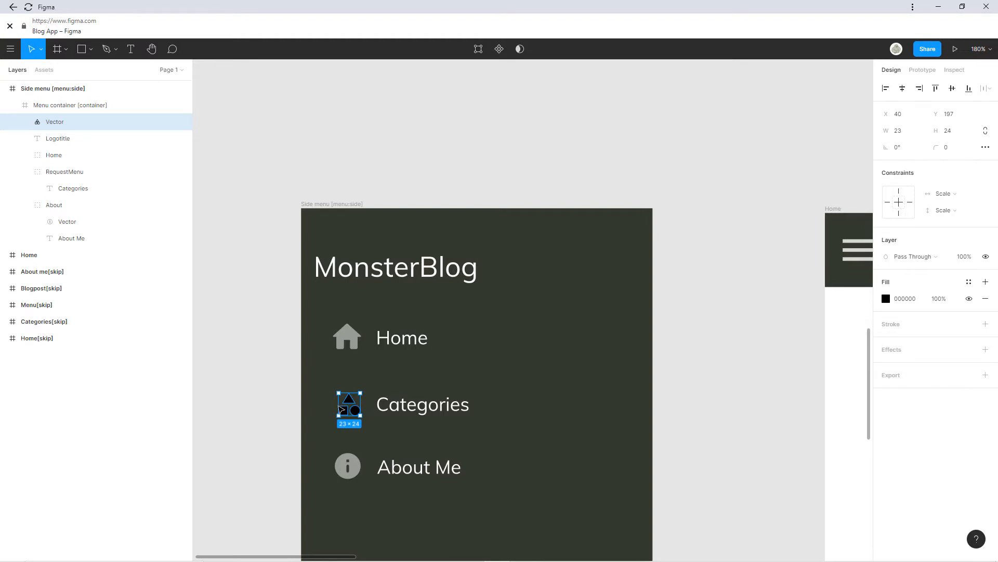
pyautogui.scroll(5, 358, 400)
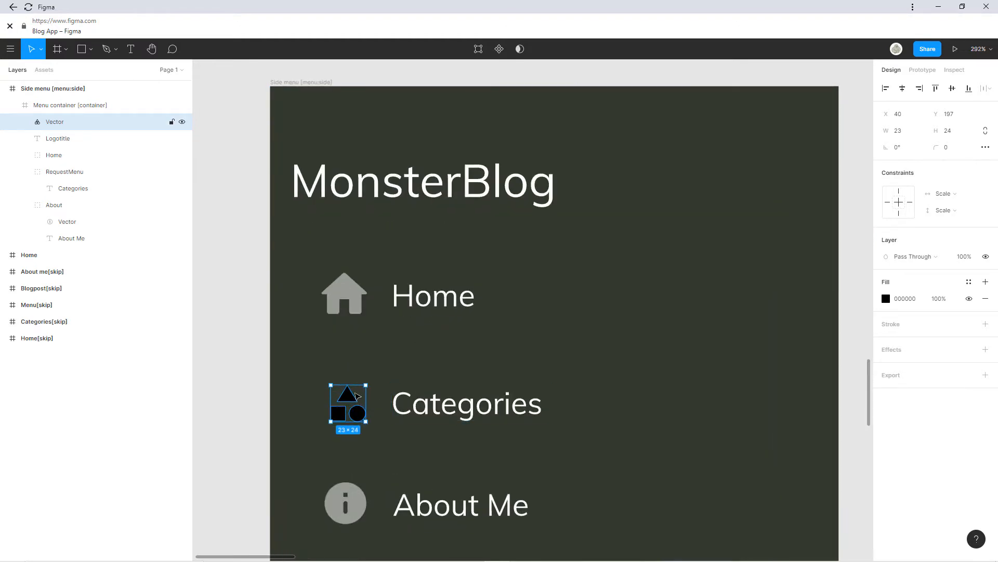
# Fill the Categories icon with the house icon's grey 999C97 using the eyedropper.
pyautogui.scroll(3, 343, 414)
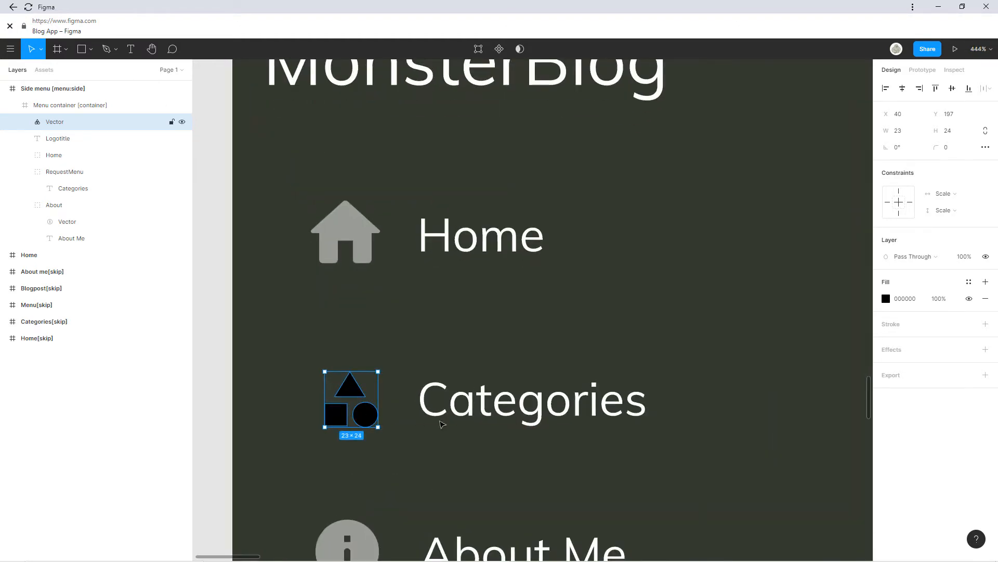
pyautogui.click(885, 299)
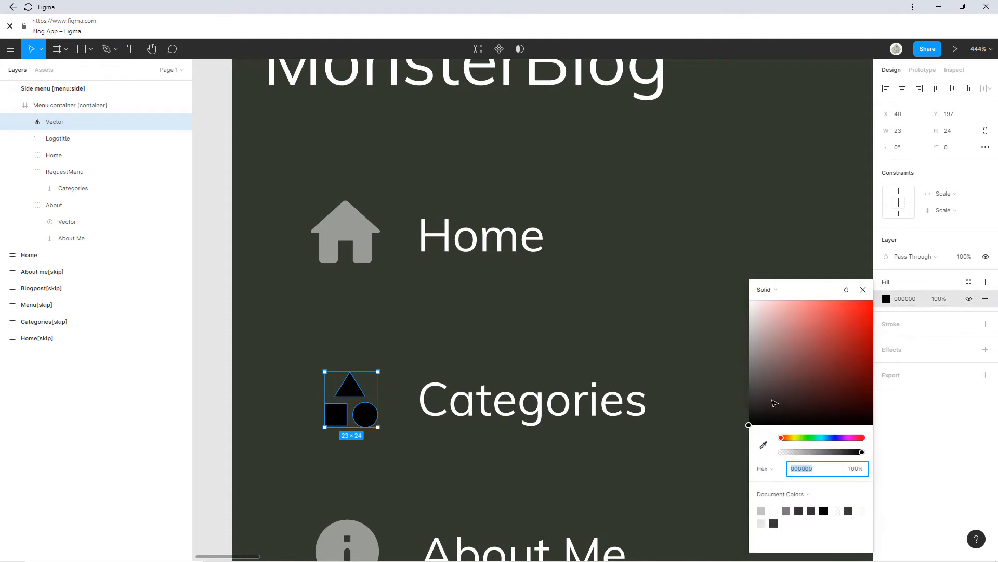
pyautogui.click(764, 444)
pyautogui.click(356, 229)
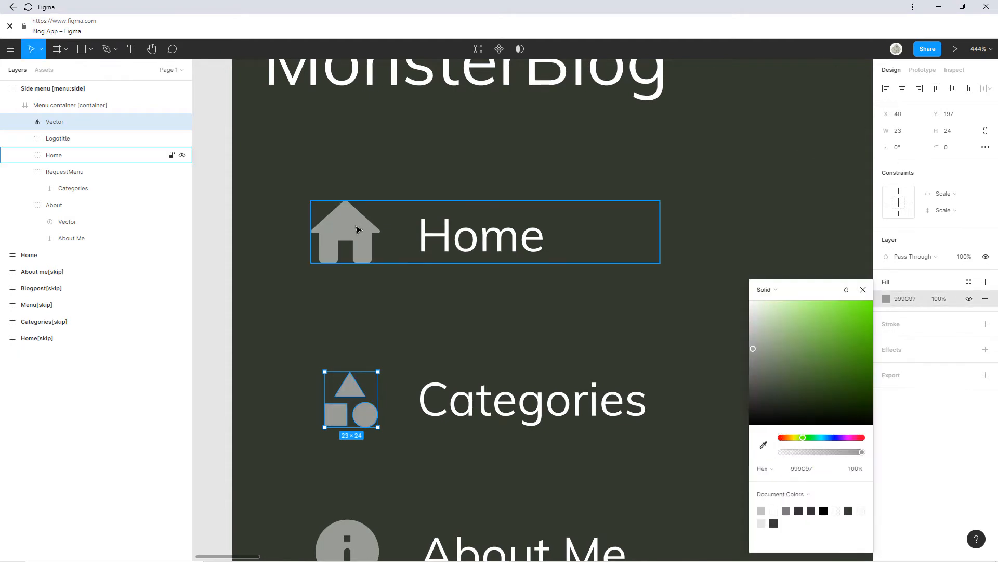
pyautogui.click(863, 290)
pyautogui.scroll(-5, 496, 320)
pyautogui.click(374, 403)
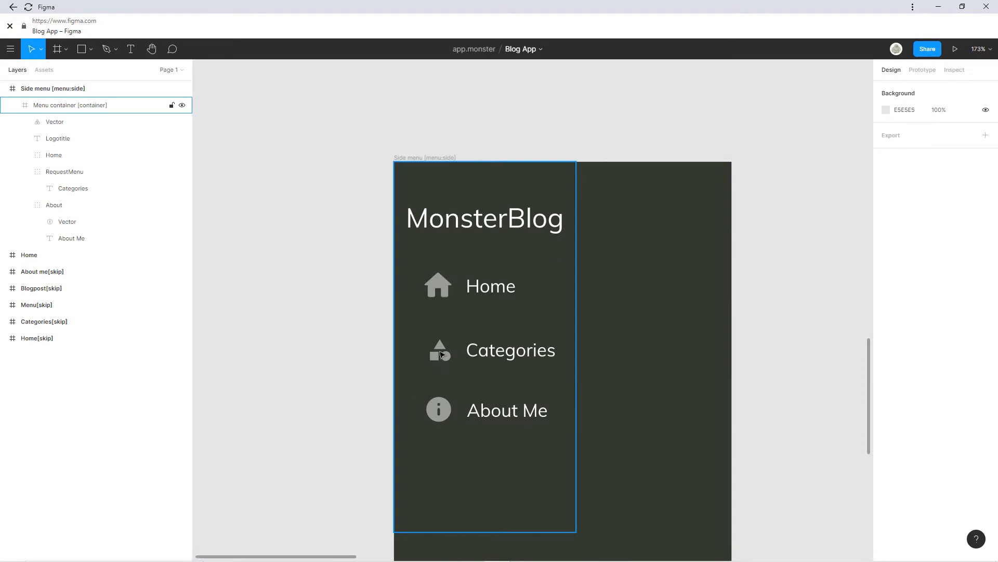
# Shift the Categories icon left to X 36, aligned with the other menu icons.
pyautogui.doubleClick(441, 355)
pyautogui.moveTo(442, 355); pyautogui.dragTo(439, 355)
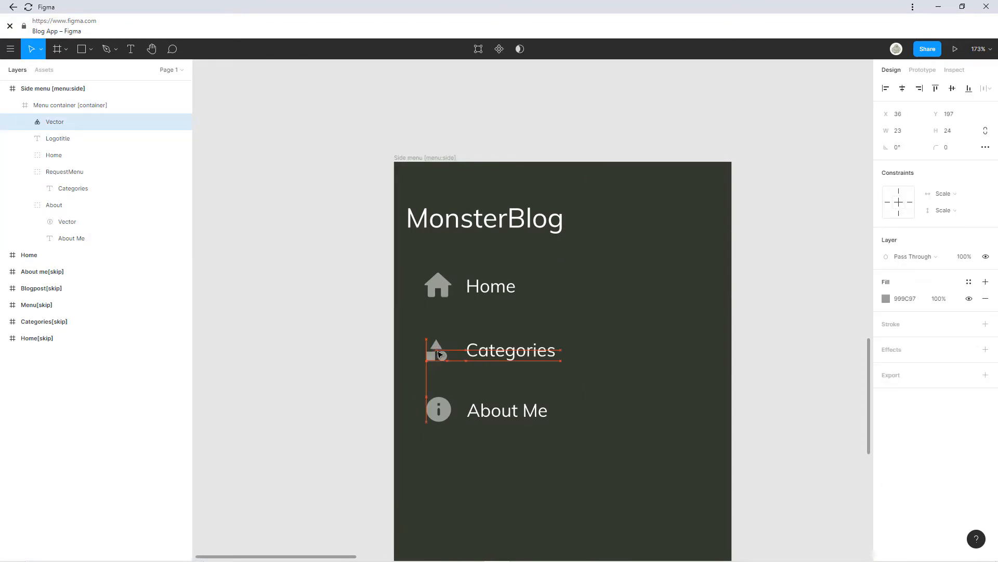
pyautogui.click(353, 357)
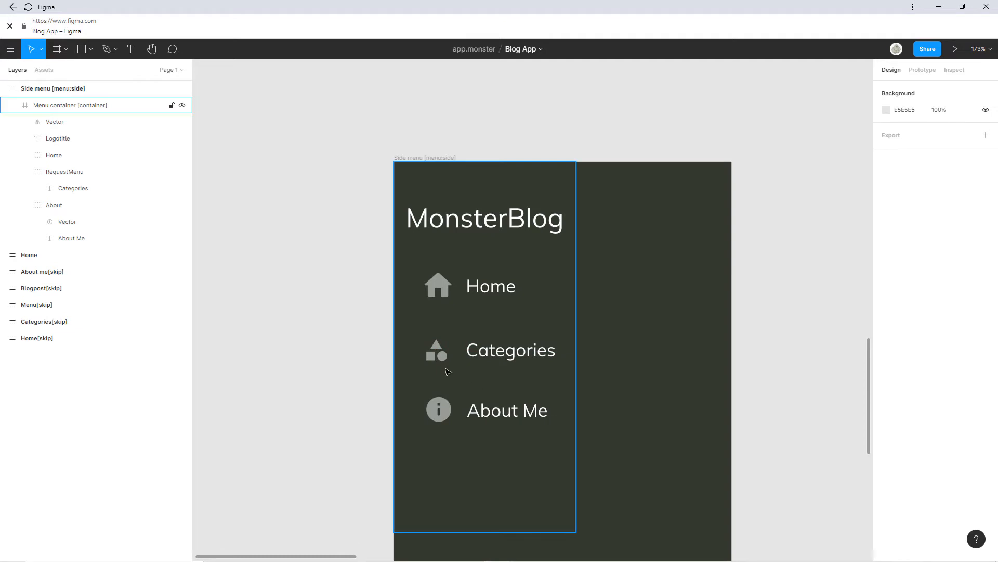
pyautogui.click(439, 353)
pyautogui.click(439, 351)
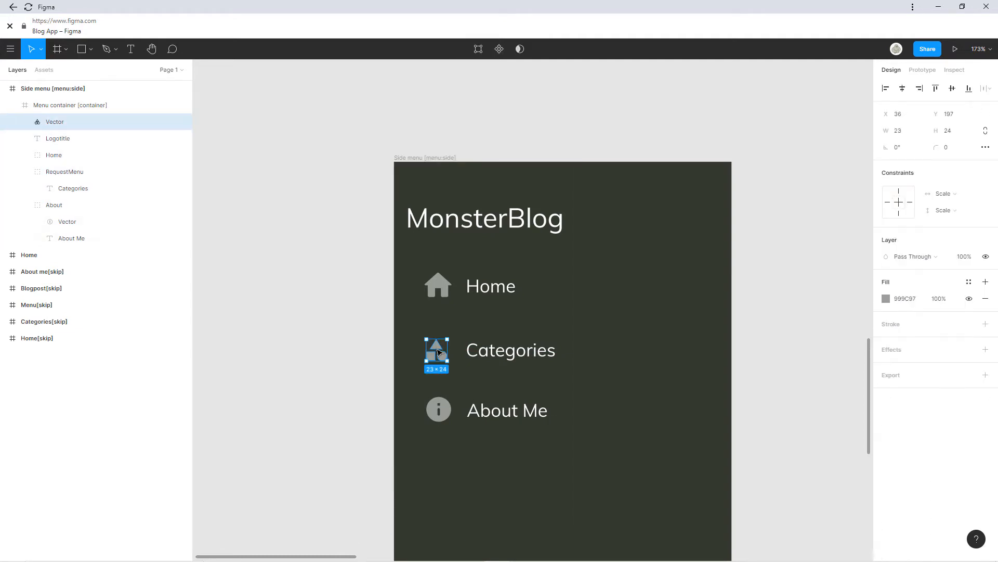
pyautogui.click(361, 359)
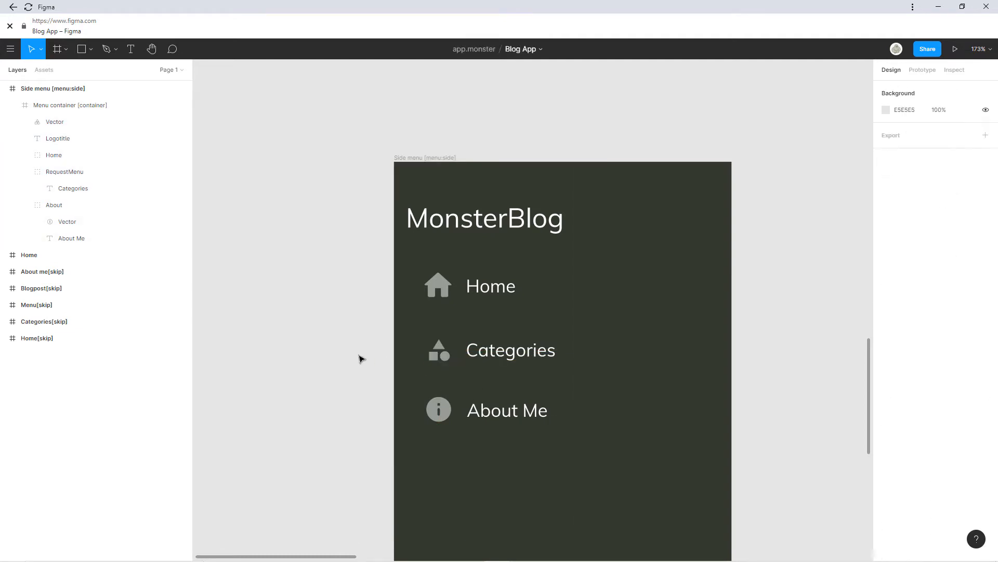
# Link the Home hamburger icon to the Side menu frame with a prototype Tap interaction.
pyautogui.scroll(-5, 657, 369)
pyautogui.hscroll(4, 598, 267)
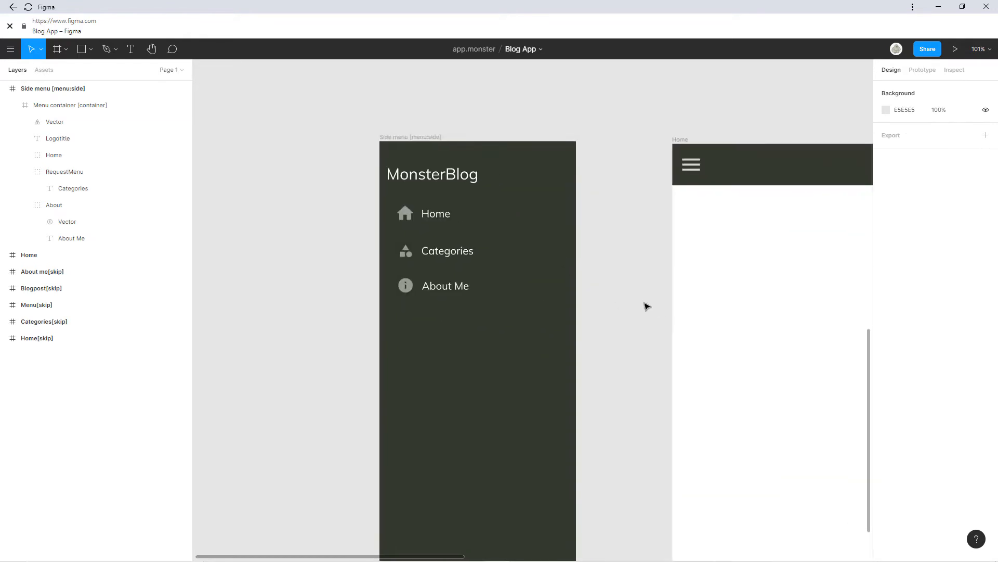
pyautogui.hscroll(3, 535, 350)
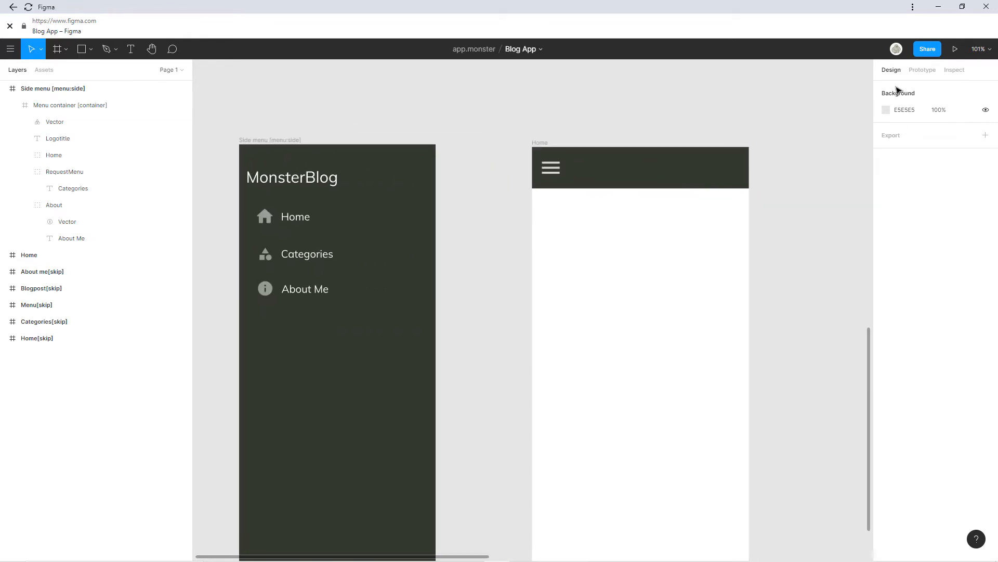
pyautogui.scroll(-1, 607, 283)
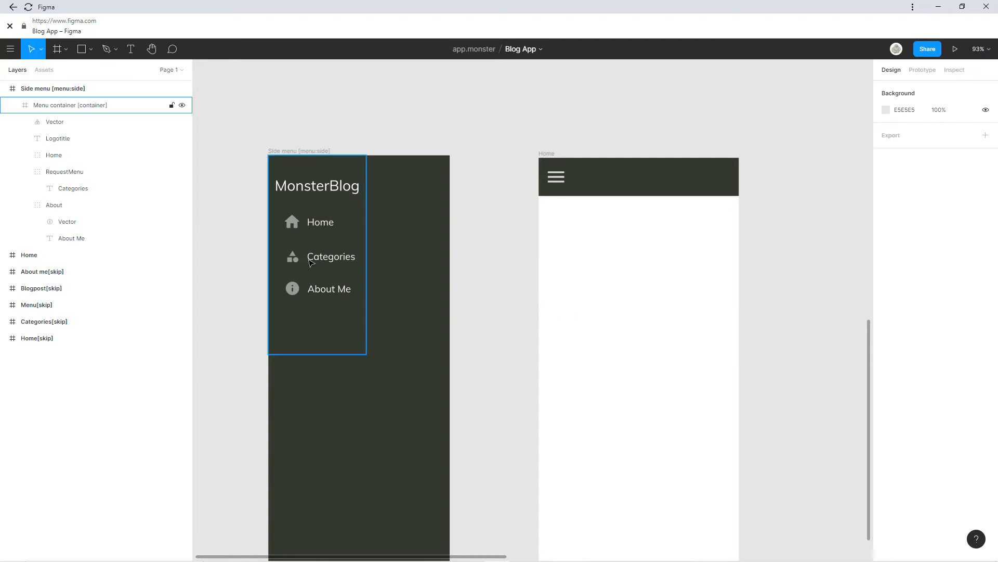
pyautogui.doubleClick(556, 179)
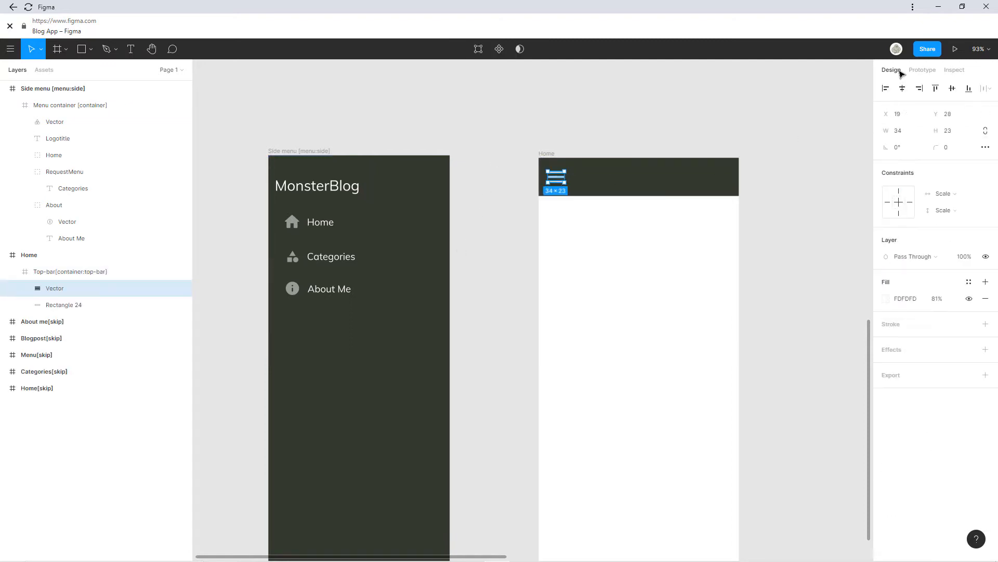
pyautogui.click(922, 69)
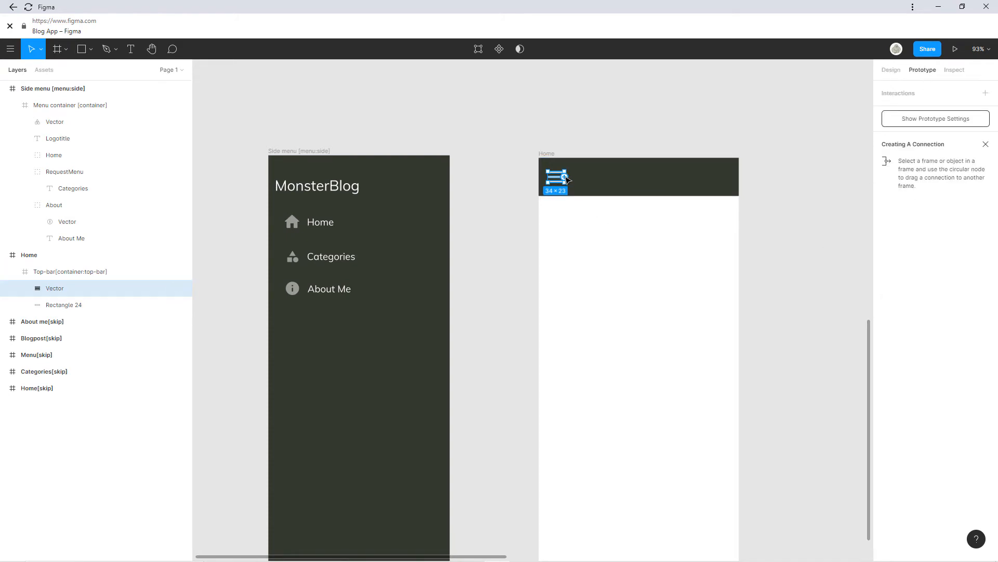
pyautogui.moveTo(565, 179); pyautogui.dragTo(441, 252)
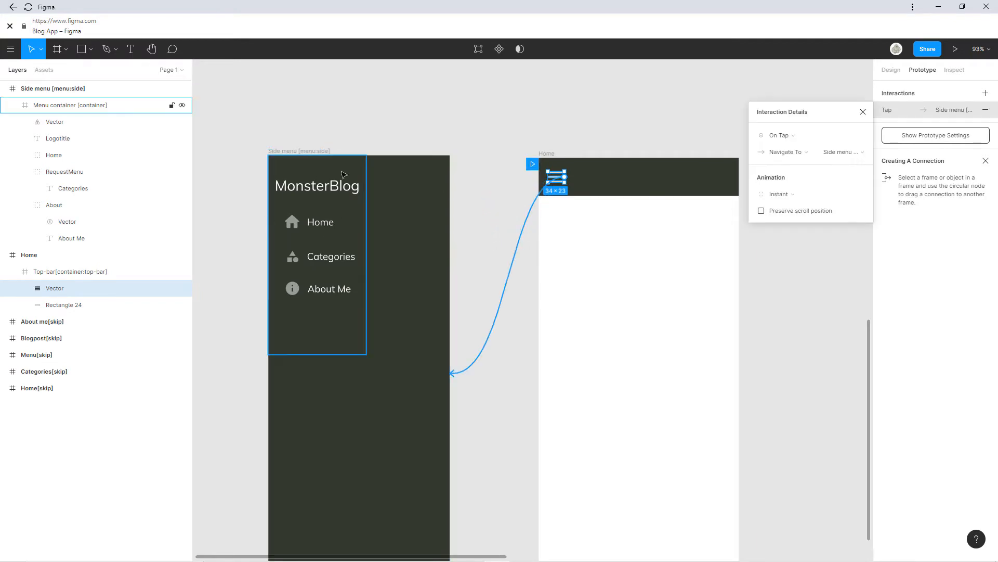
pyautogui.click(864, 114)
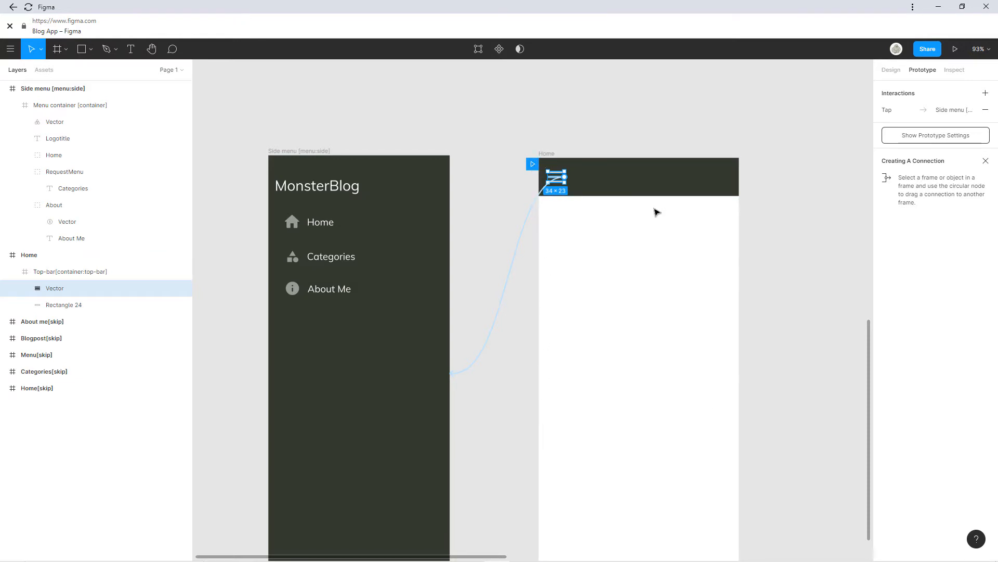
# Keep the prototype flow starting point on the Home frame.
pyautogui.moveTo(529, 168); pyautogui.dragTo(274, 171)
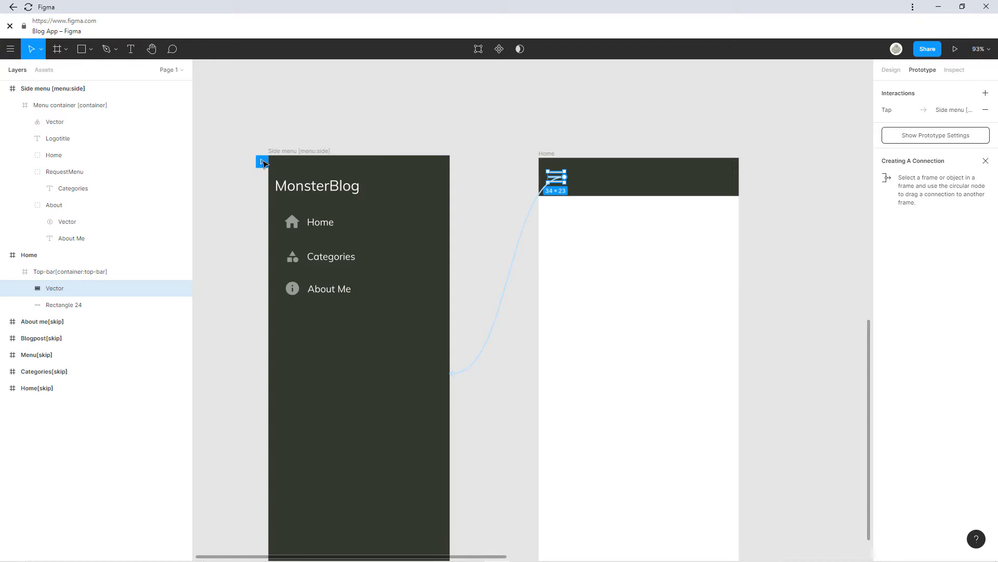
pyautogui.moveTo(264, 164)
pyautogui.mouseDown()
pyautogui.moveTo(274, 185)
pyautogui.moveTo(535, 167)
pyautogui.mouseUp()
pyautogui.click(529, 312)
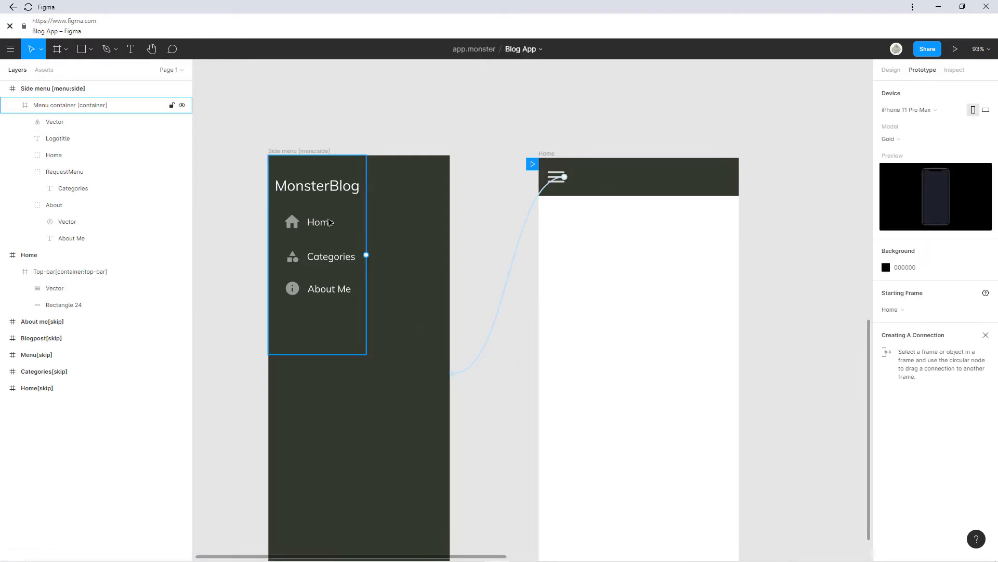
pyautogui.scroll(-3, 352, 236)
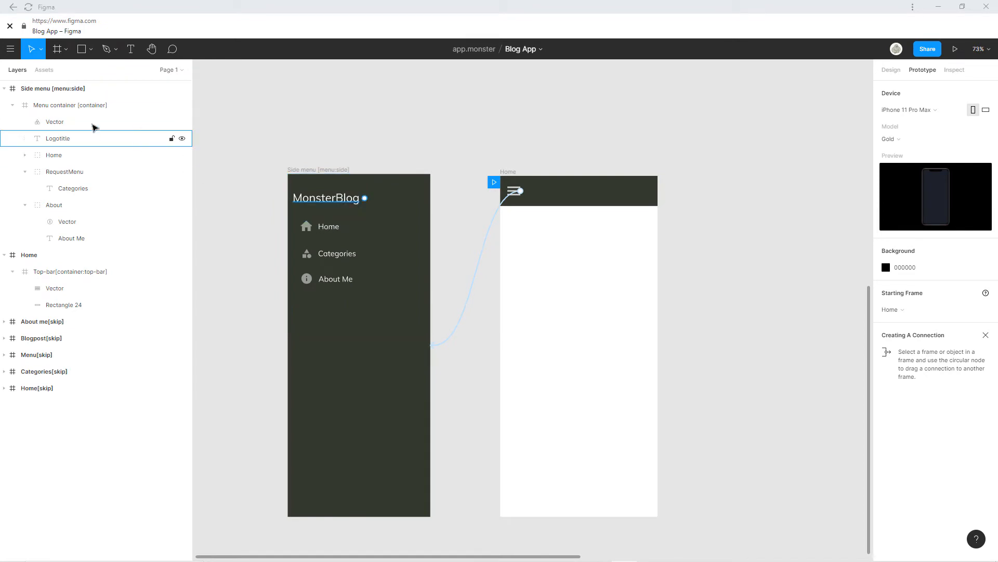
pyautogui.click(903, 74)
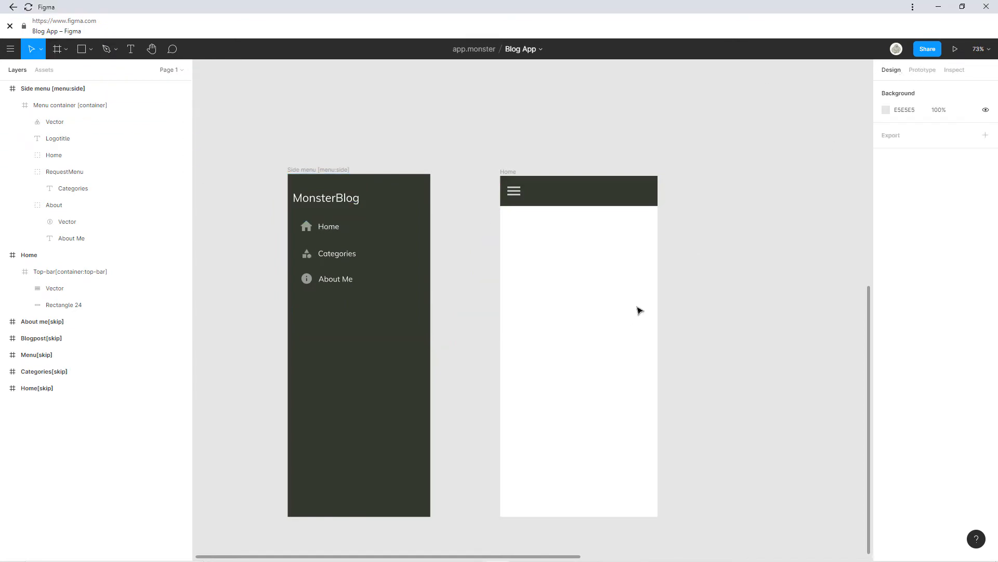
pyautogui.scroll(3, 635, 284)
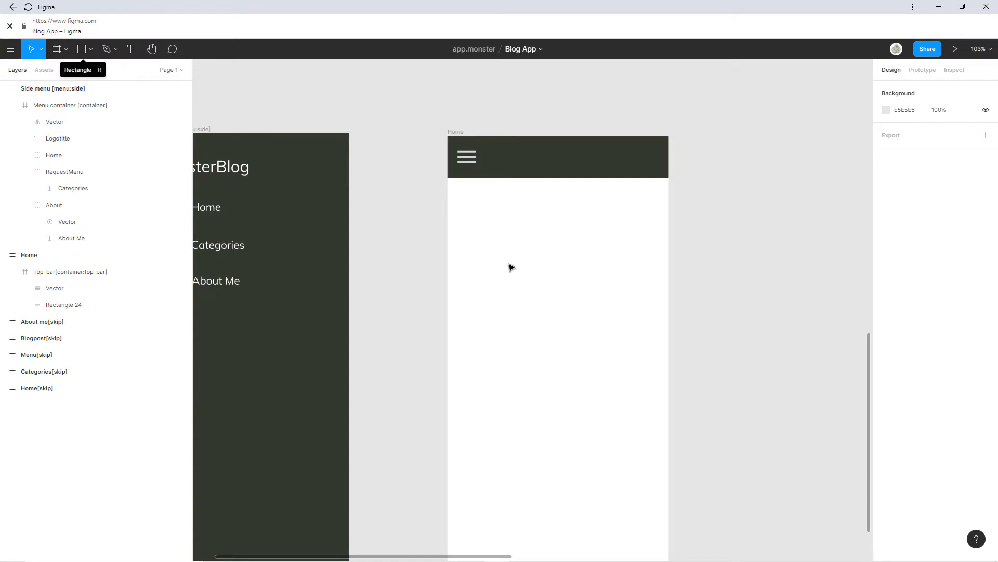
pyautogui.scroll(-6, 550, 172)
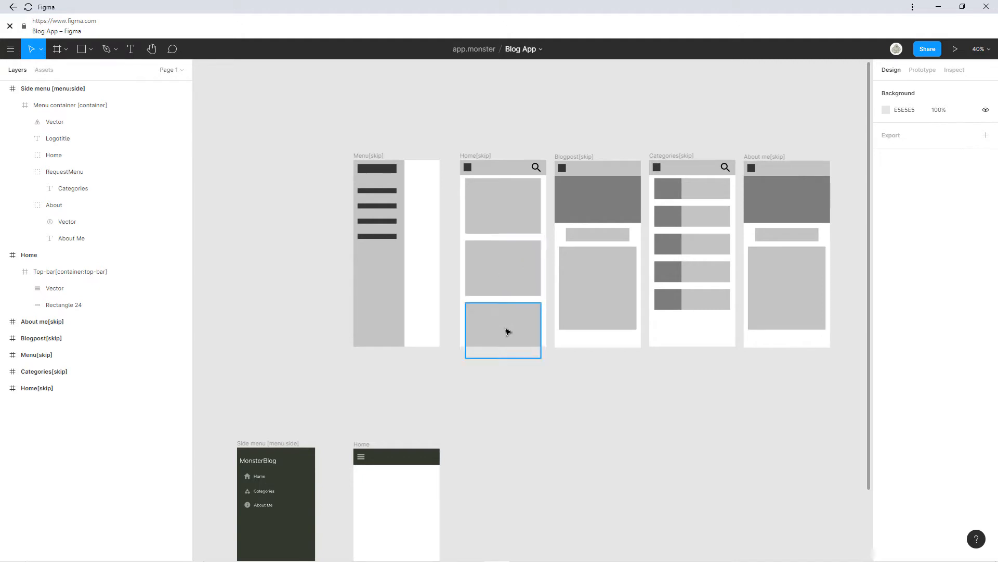
pyautogui.scroll(-3, 452, 379)
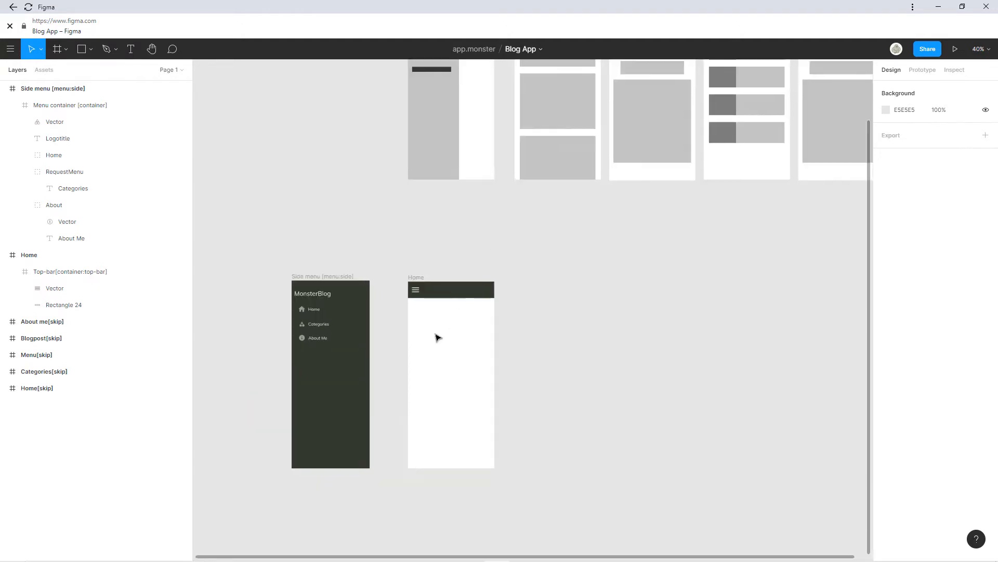
pyautogui.scroll(5, 438, 338)
pyautogui.scroll(-3, 454, 323)
pyautogui.hscroll(1, 488, 212)
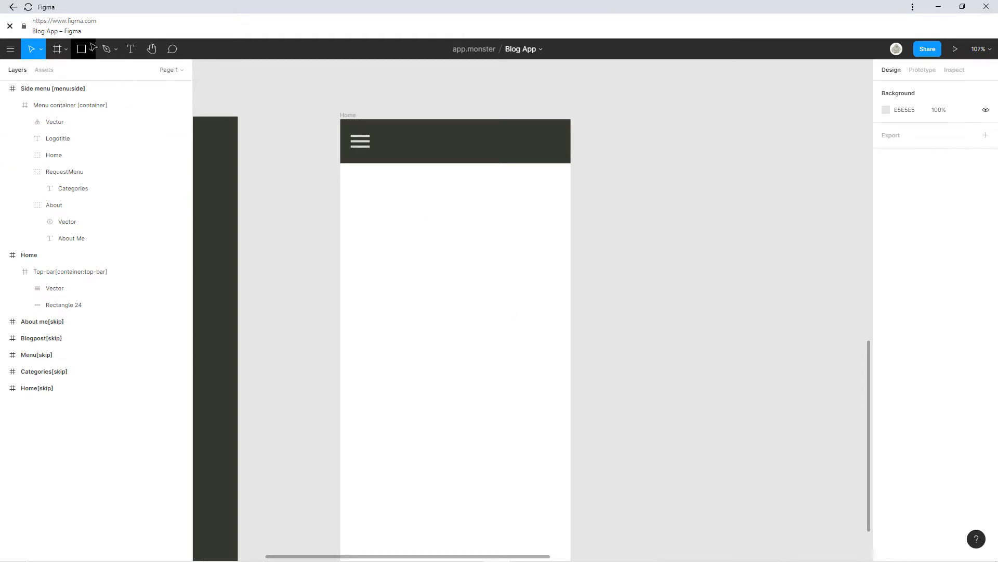
pyautogui.click(70, 50)
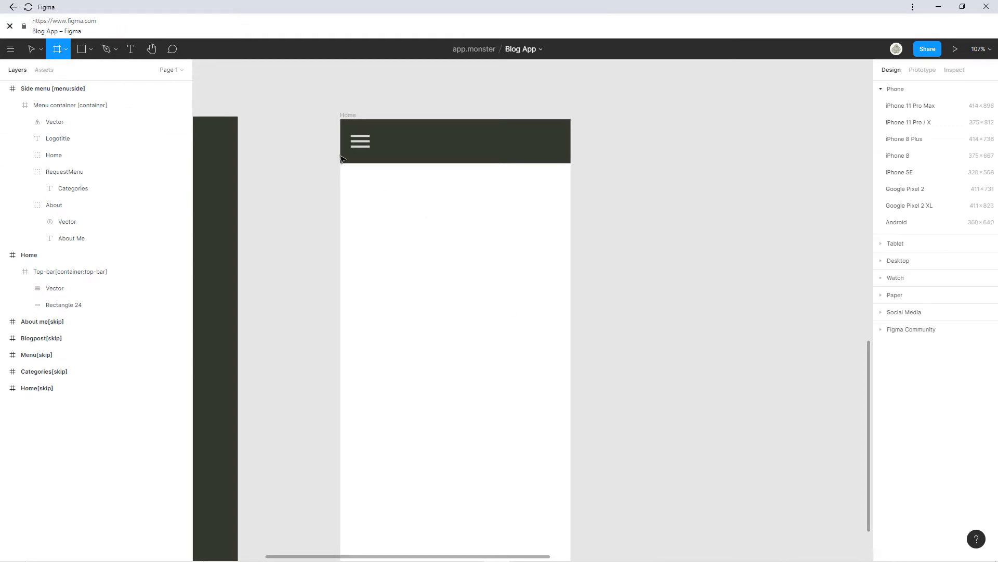
pyautogui.moveTo(341, 163)
pyautogui.mouseDown()
pyautogui.moveTo(399, 212)
pyautogui.moveTo(557, 274)
pyautogui.moveTo(573, 323)
pyautogui.mouseUp()
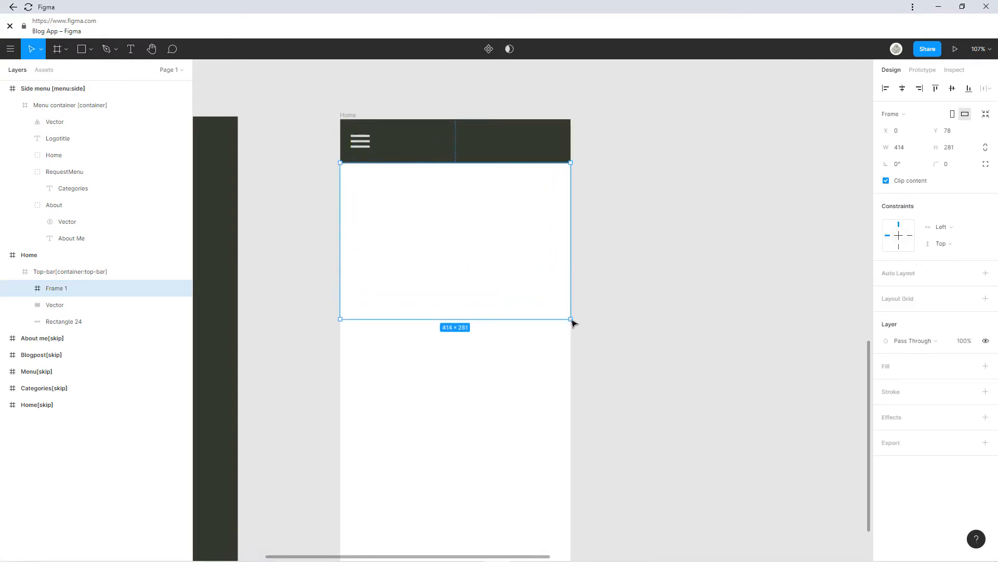
pyautogui.doubleClick(66, 289)
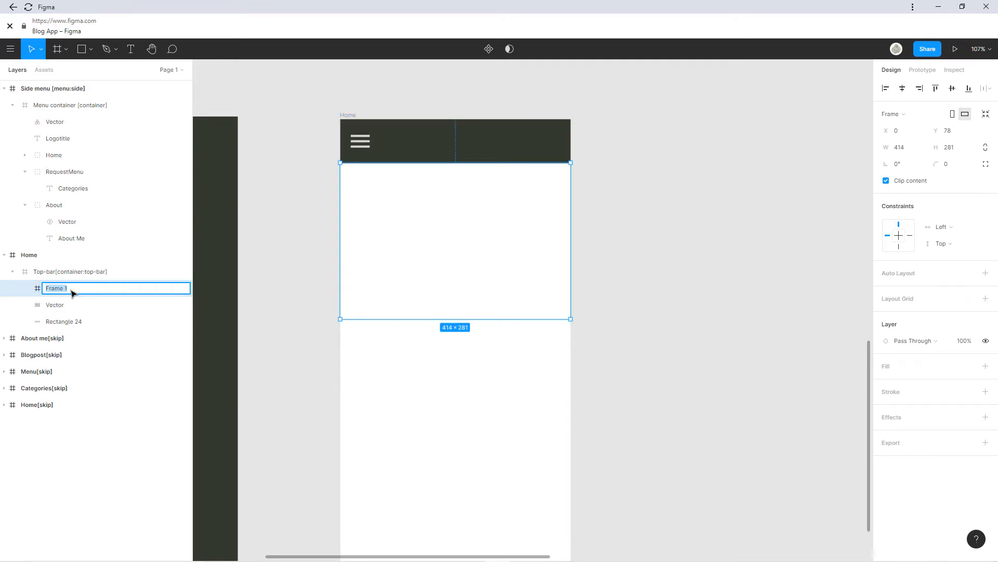
pyautogui.write('Post[container')
pyautogui.press('Return')
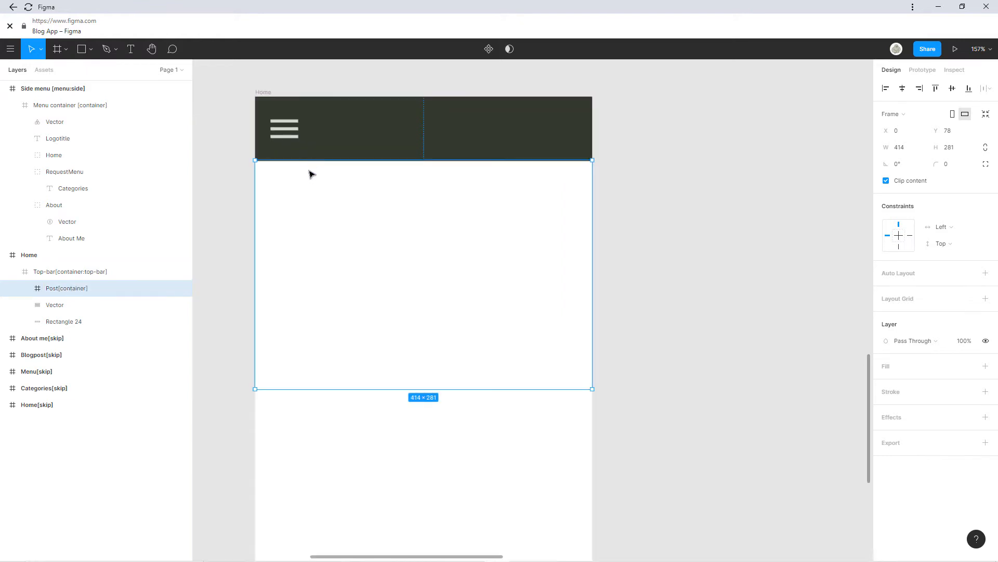
pyautogui.scroll(5, 307, 164)
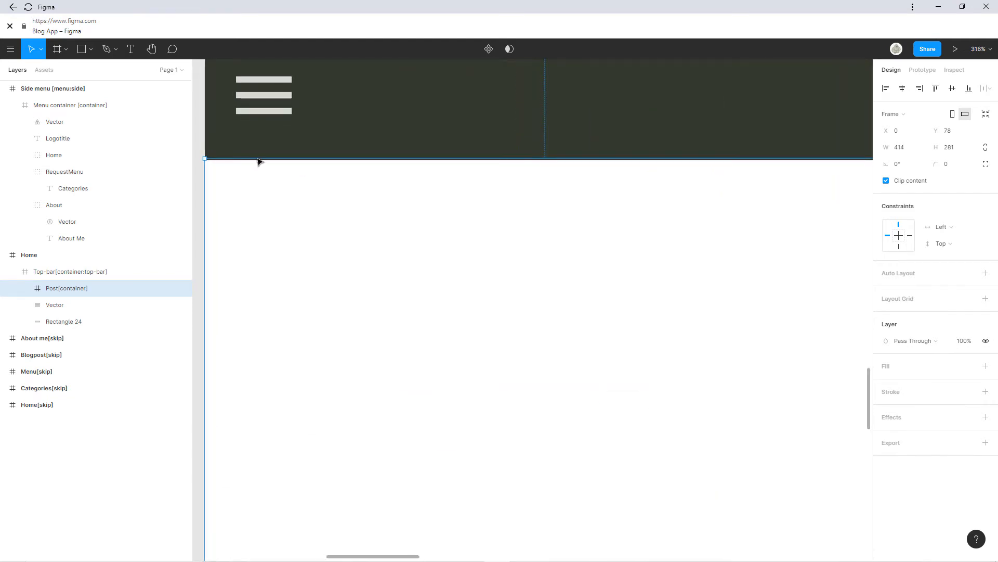
pyautogui.scroll(3, 267, 203)
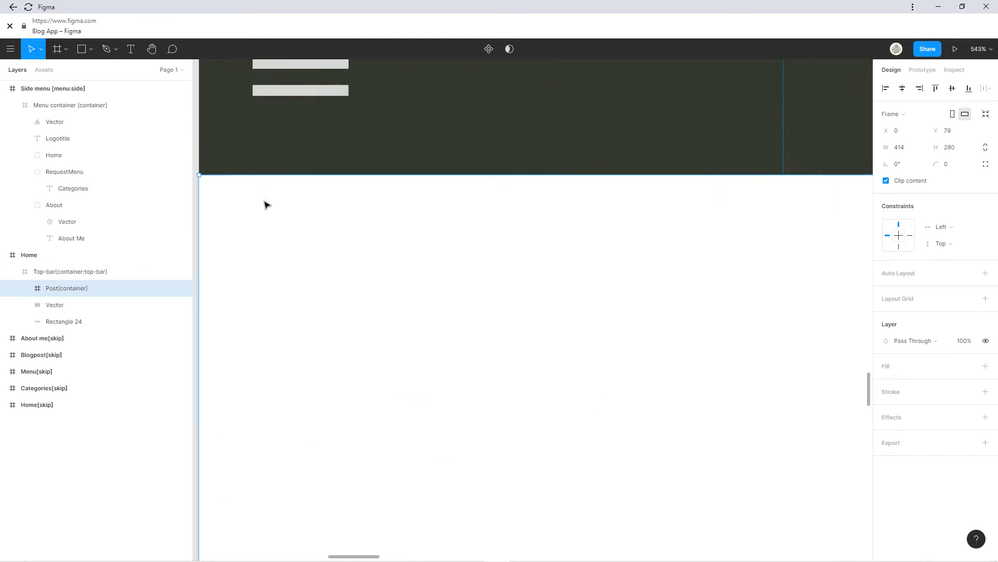
pyautogui.scroll(-4, 330, 339)
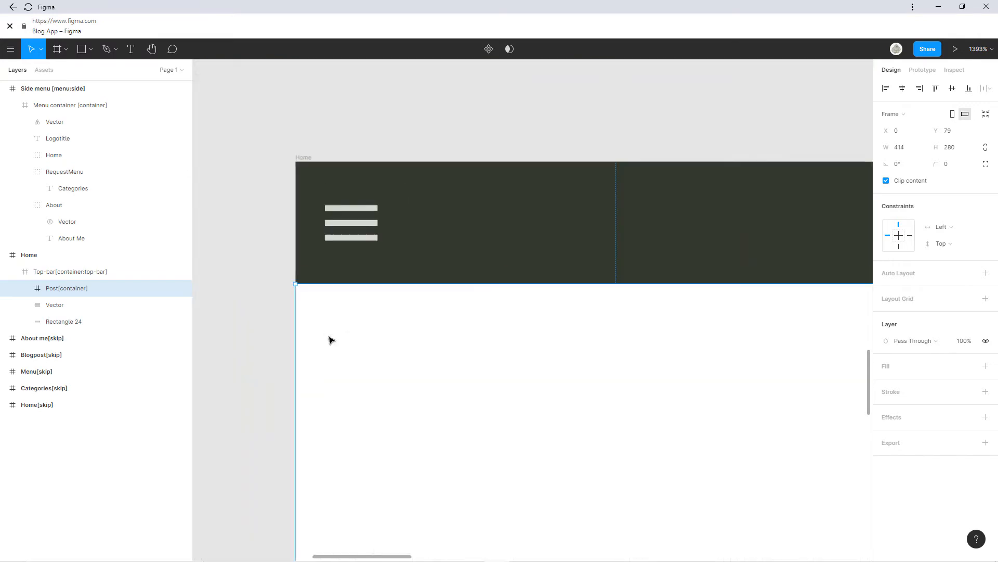
pyautogui.scroll(-3, 382, 348)
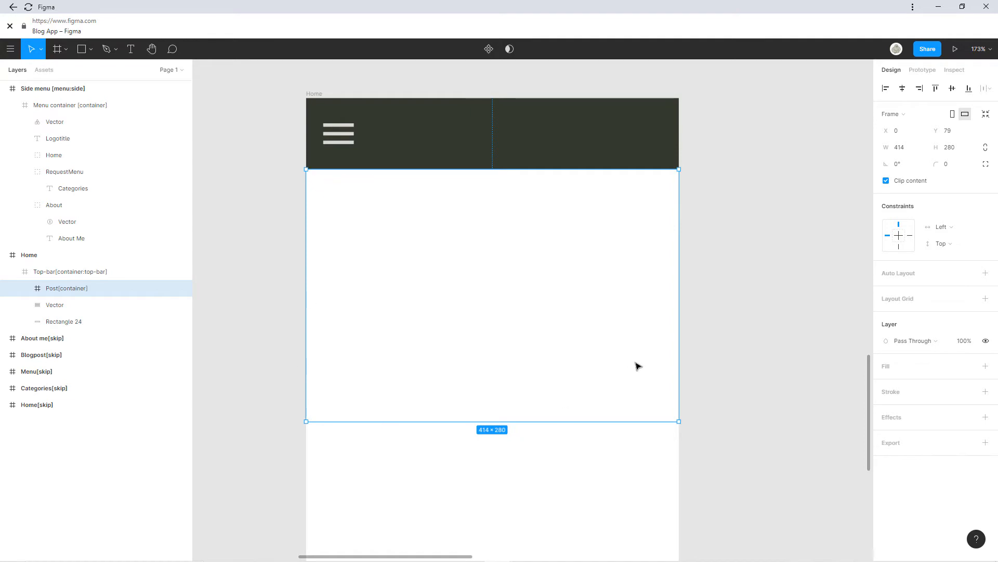
pyautogui.scroll(-1, 643, 368)
pyautogui.scroll(-2, 645, 371)
pyautogui.moveTo(643, 365); pyautogui.dragTo(588, 249)
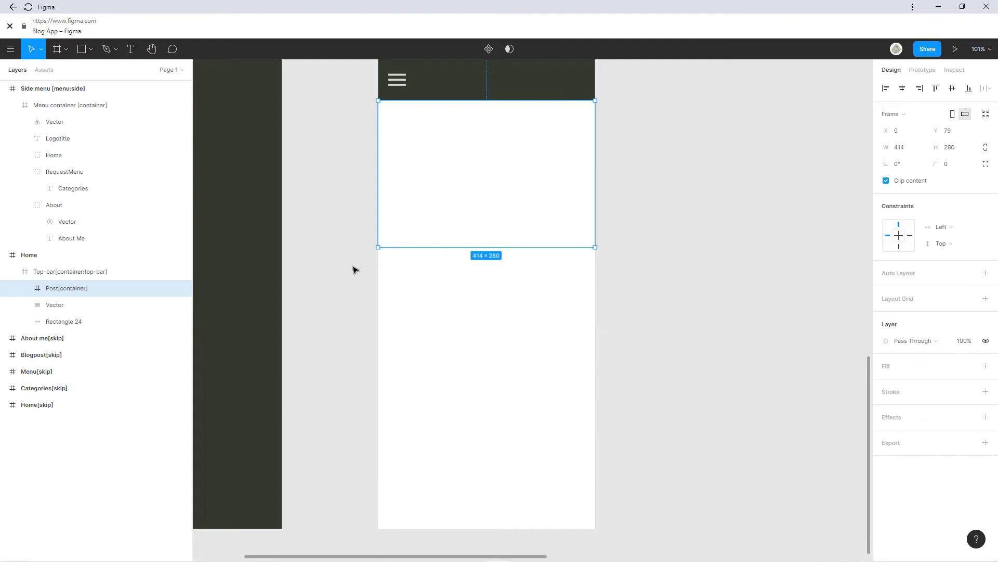
pyautogui.hotkey('ctrl', 'd')
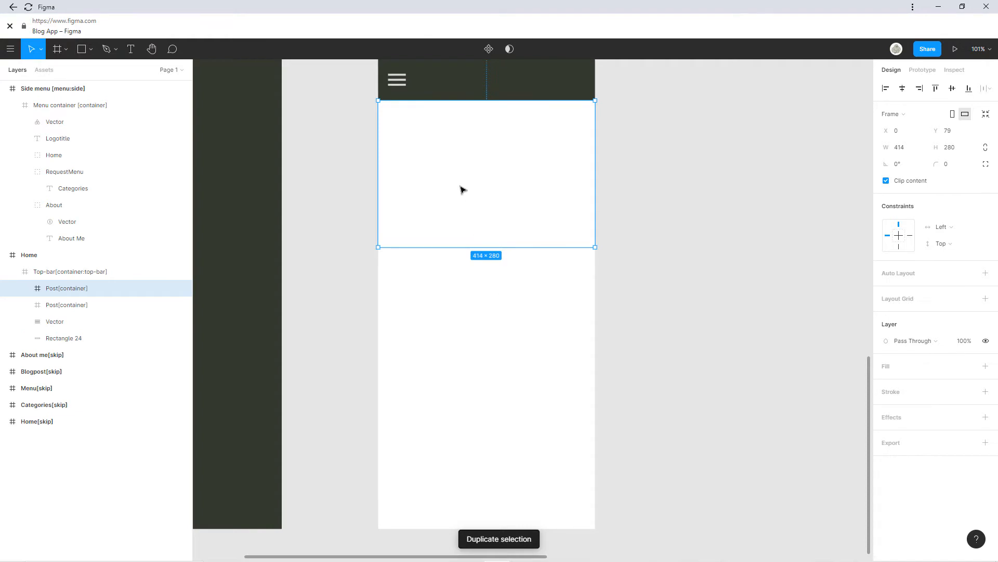
pyautogui.moveTo(461, 189); pyautogui.dragTo(483, 271)
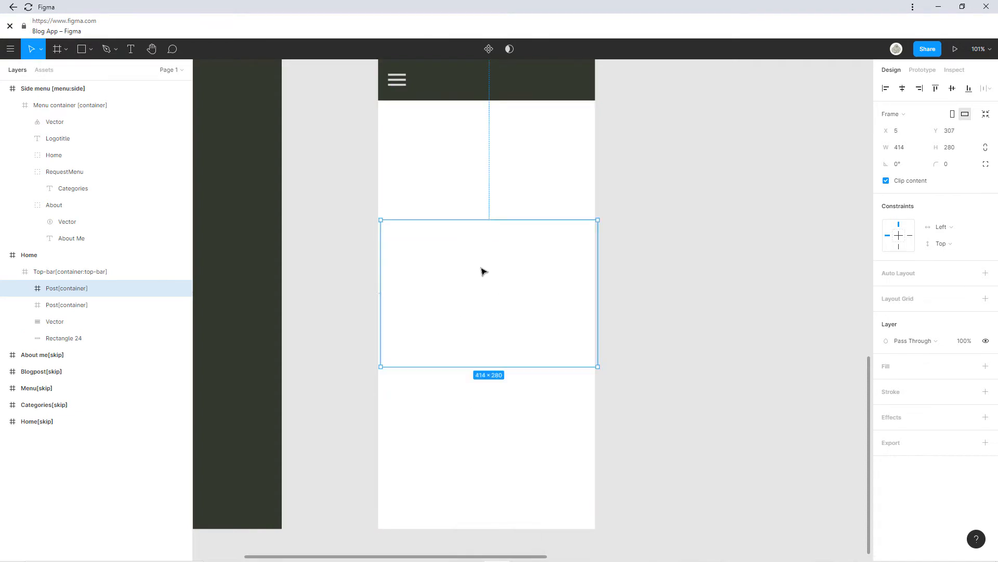
pyautogui.press('Delete')
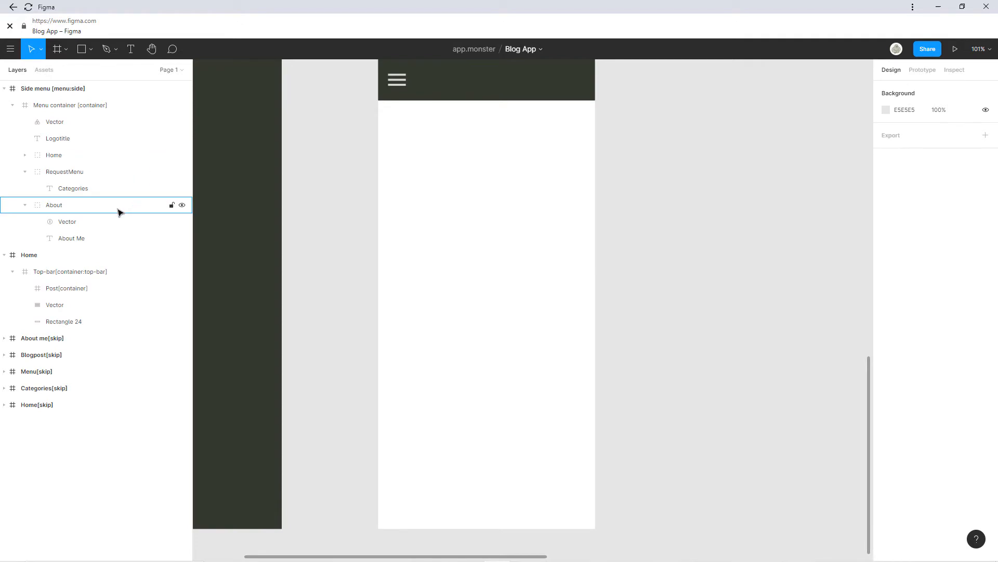
# Draw a grey rectangle below the Home top bar, centred in the frame.
pyautogui.click(78, 287)
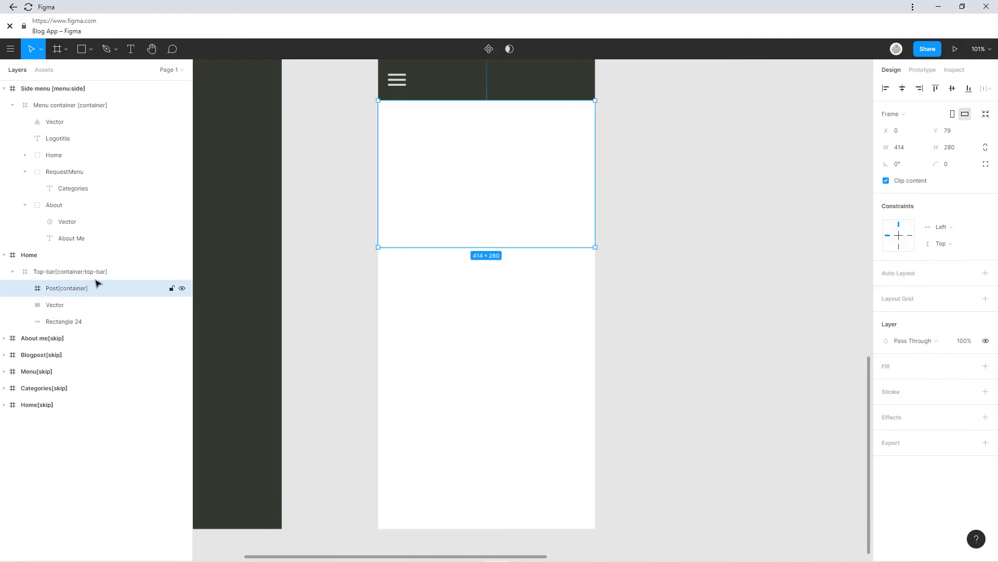
pyautogui.scroll(5, 487, 116)
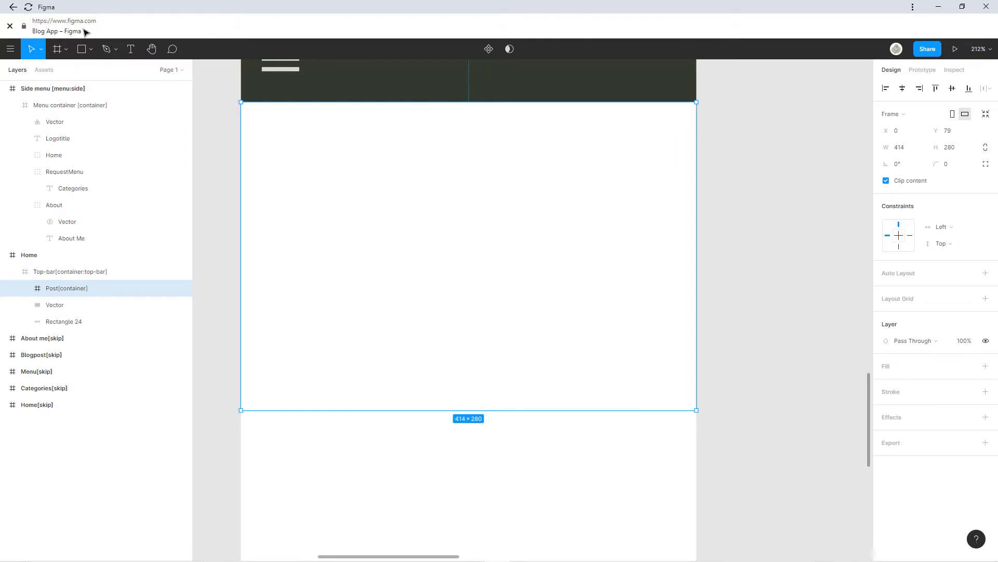
pyautogui.click(81, 49)
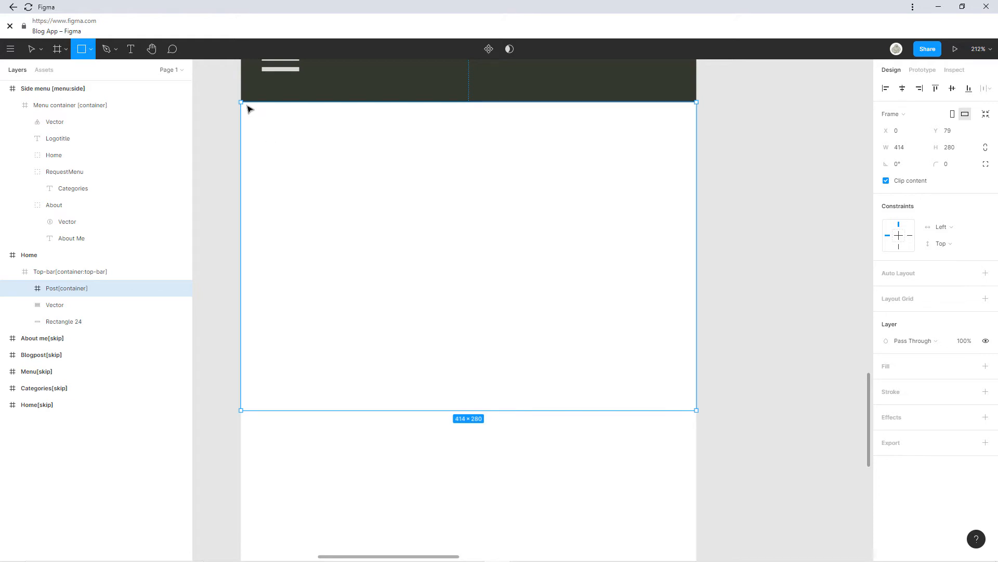
pyautogui.moveTo(250, 107)
pyautogui.mouseDown()
pyautogui.moveTo(653, 352)
pyautogui.moveTo(681, 363)
pyautogui.moveTo(689, 353)
pyautogui.mouseUp()
pyautogui.moveTo(526, 236); pyautogui.dragTo(521, 237)
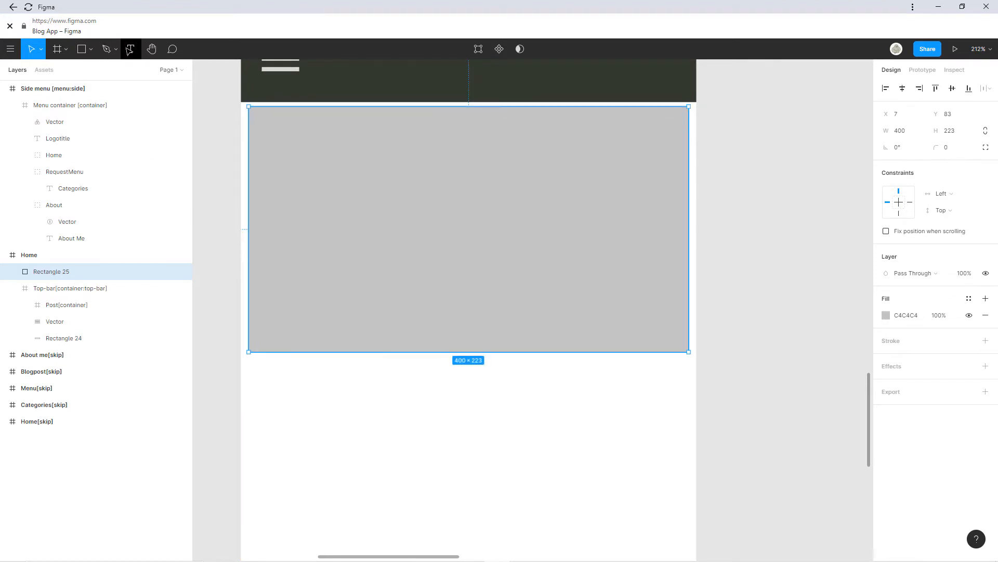
# Add the text 'Name of the post' at the rectangle's lower left, deleting a stray extra rectangle.
pyautogui.click(131, 49)
pyautogui.click(270, 328)
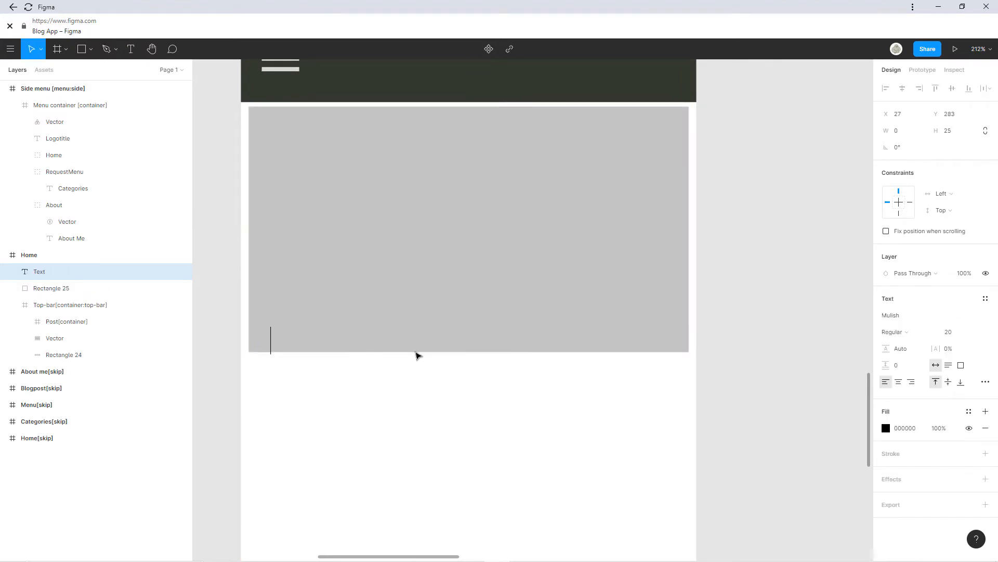
pyautogui.write('Nam')
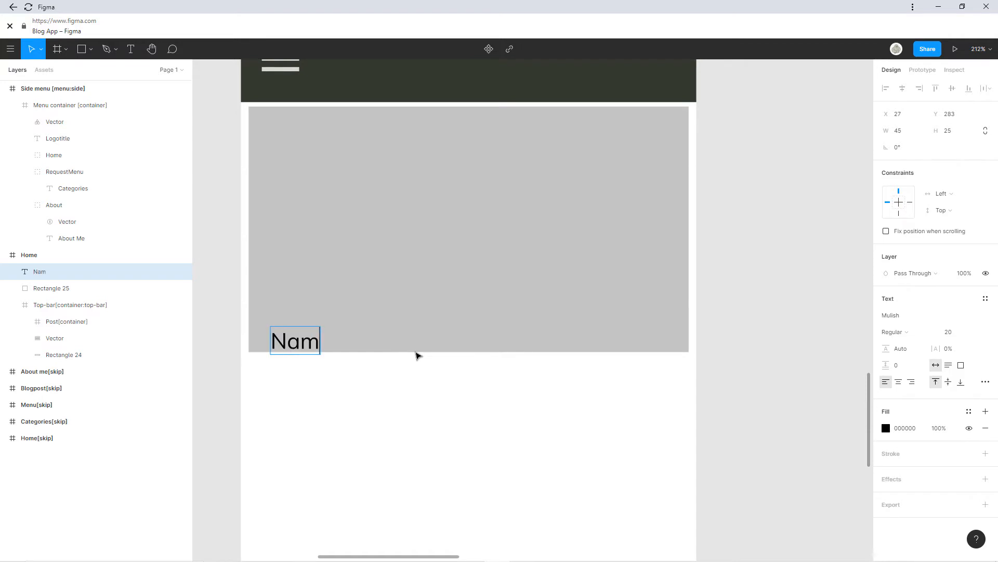
pyautogui.write('e of the ')
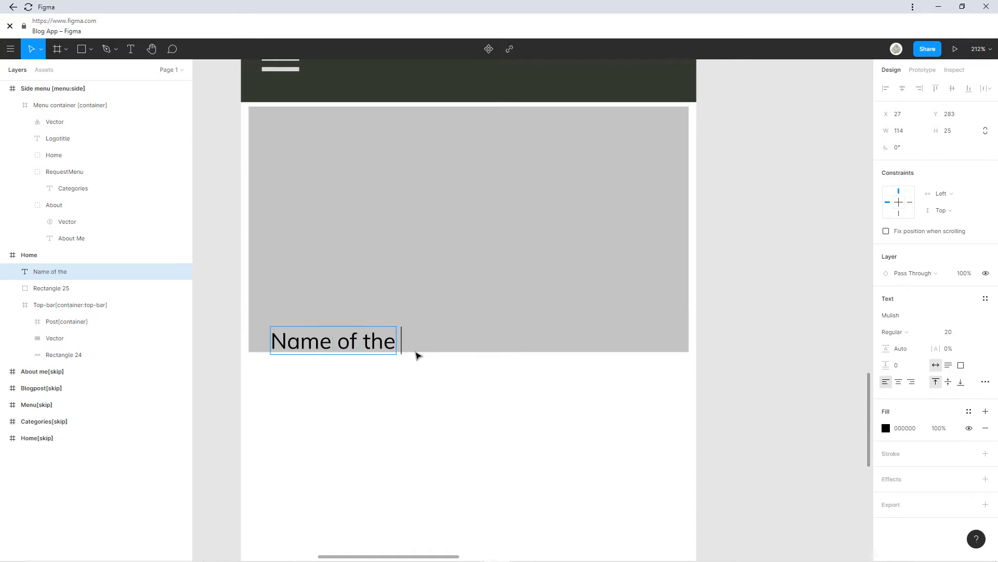
pyautogui.write(' post')
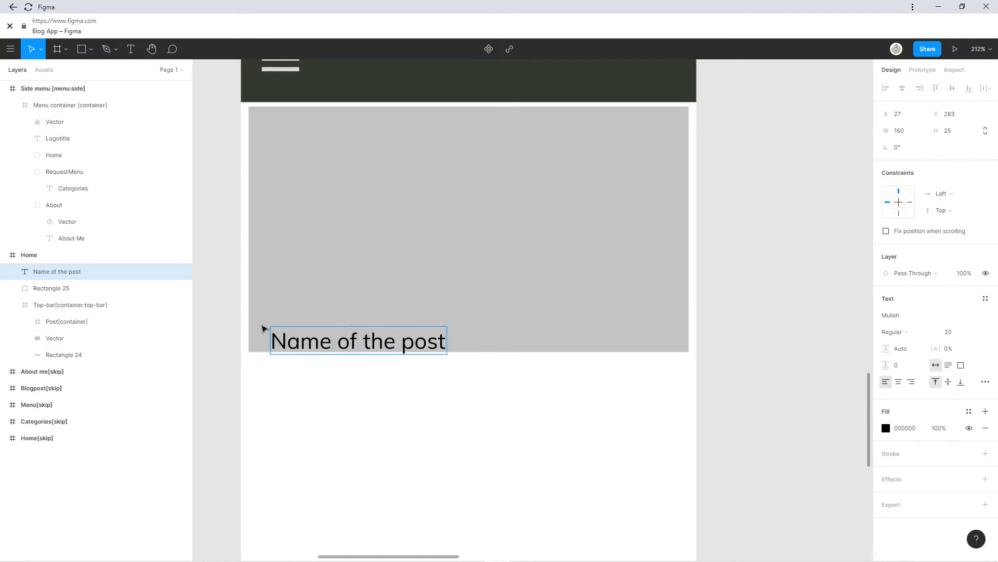
pyautogui.press('Escape')
pyautogui.moveTo(328, 343)
pyautogui.mouseDown()
pyautogui.moveTo(328, 324)
pyautogui.moveTo(319, 326)
pyautogui.mouseUp()
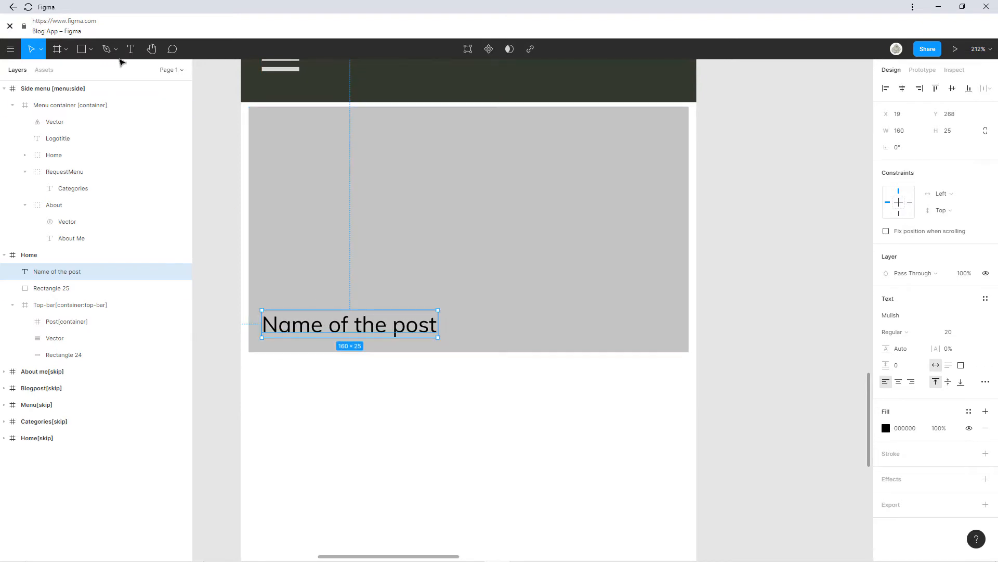
pyautogui.click(84, 49)
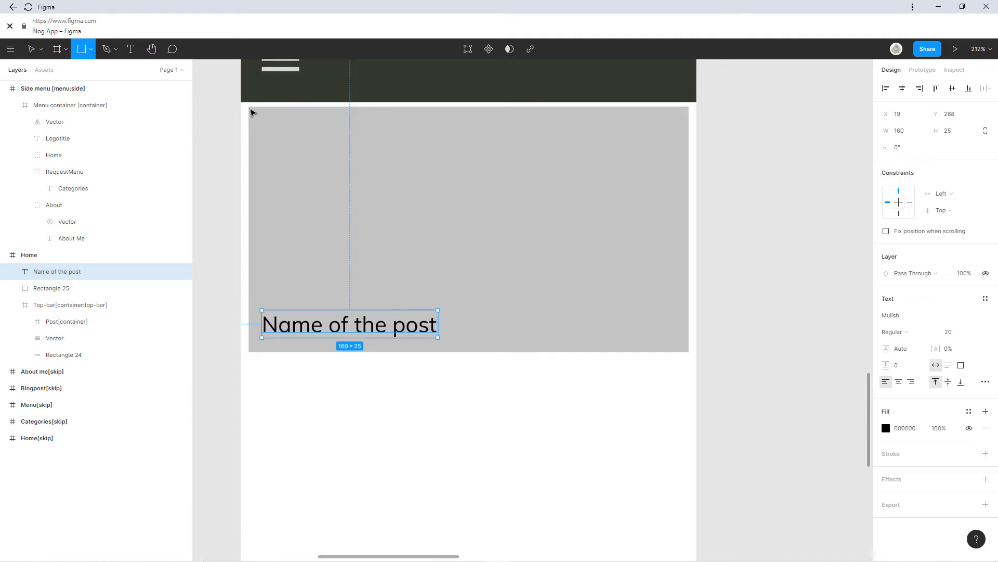
pyautogui.moveTo(254, 111); pyautogui.dragTo(684, 292)
pyautogui.press('Delete')
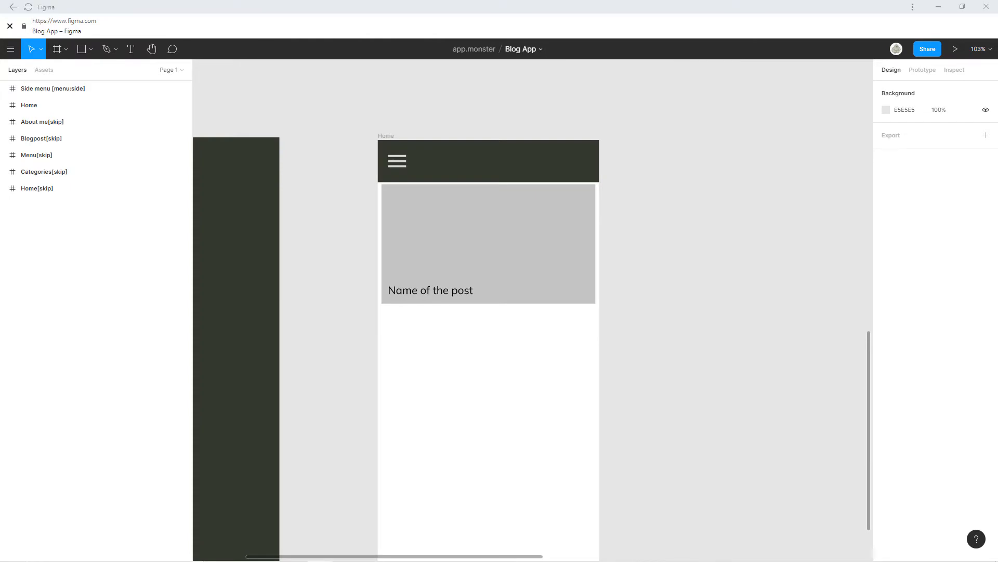
# Place fantasy-2847724_640 at 387×175 across the card's top, above 'Name of the post'.
pyautogui.moveTo(460, 259); pyautogui.dragTo(509, 227)
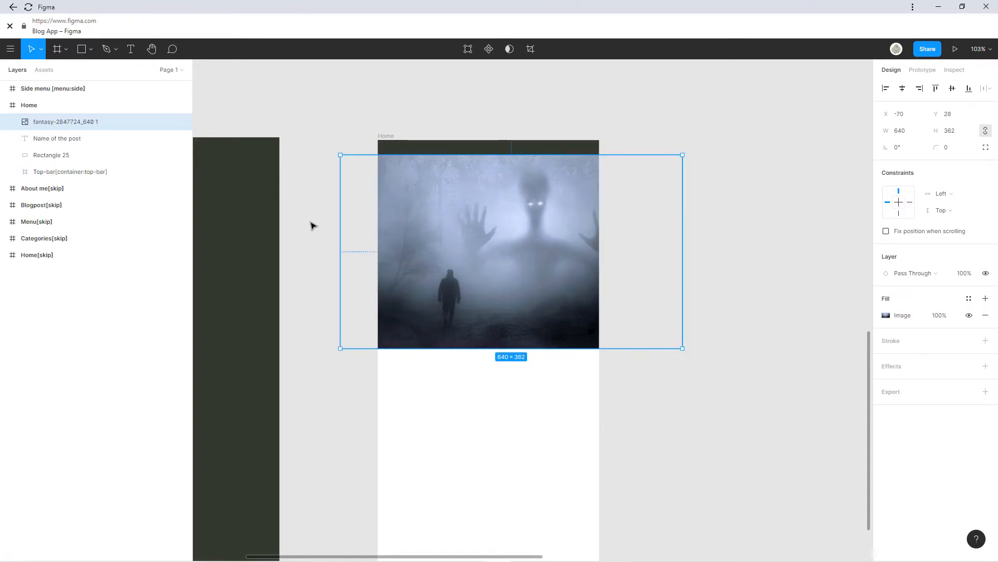
pyautogui.moveTo(340, 224); pyautogui.dragTo(388, 224)
pyautogui.moveTo(391, 159); pyautogui.dragTo(469, 208)
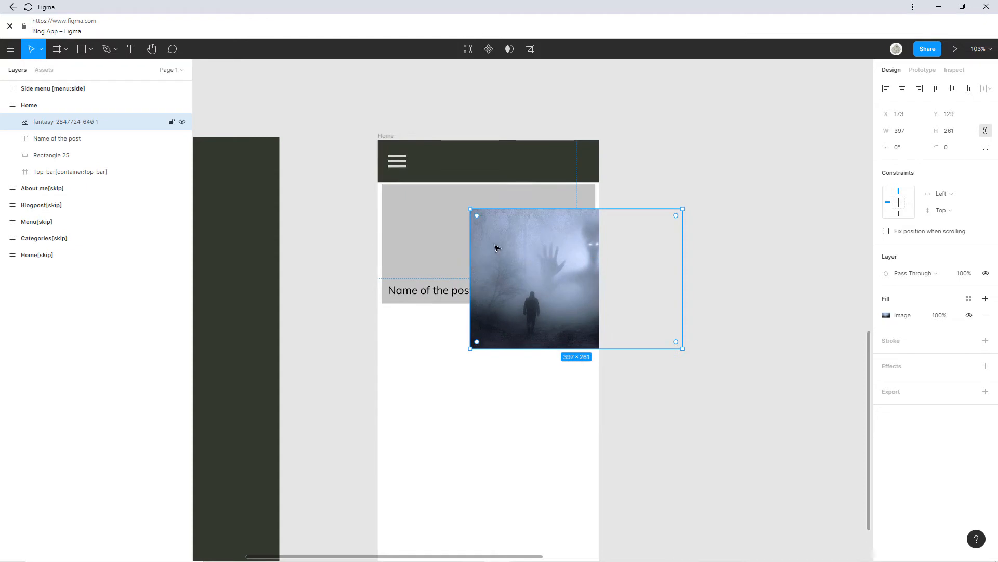
pyautogui.moveTo(495, 248); pyautogui.dragTo(404, 219)
pyautogui.scroll(3, 406, 219)
pyautogui.hscroll(3, 598, 254)
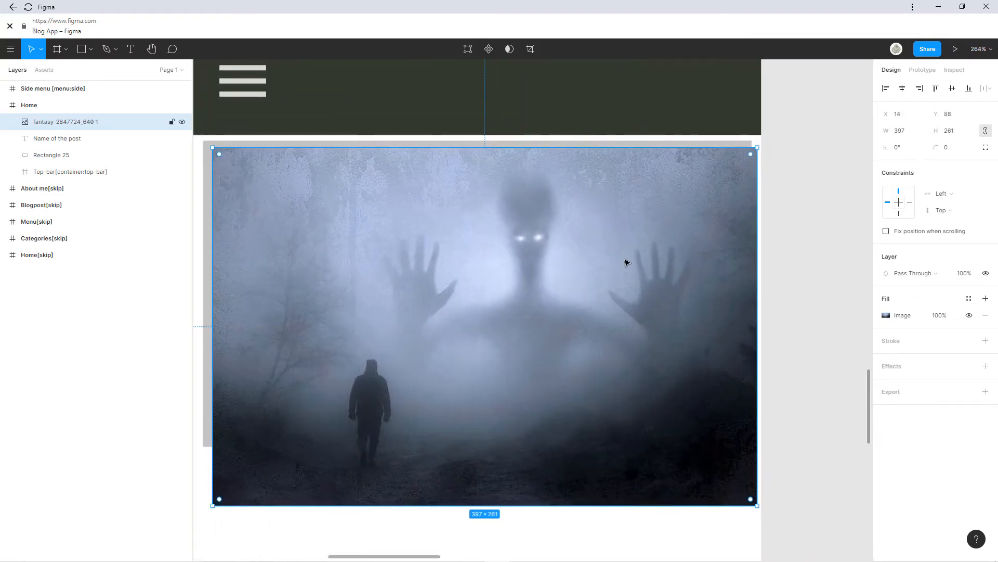
pyautogui.moveTo(758, 258); pyautogui.dragTo(744, 257)
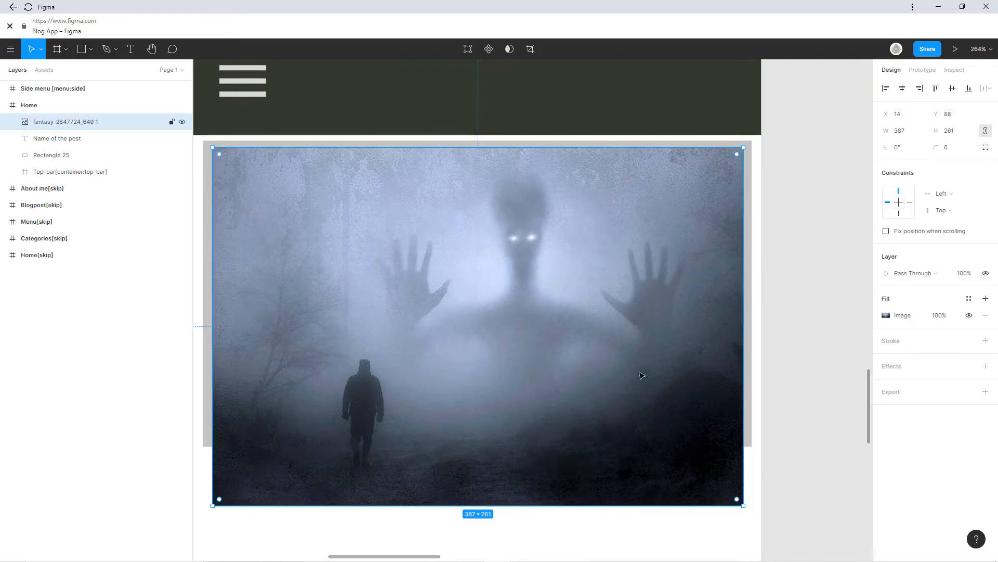
pyautogui.moveTo(584, 505); pyautogui.dragTo(580, 389)
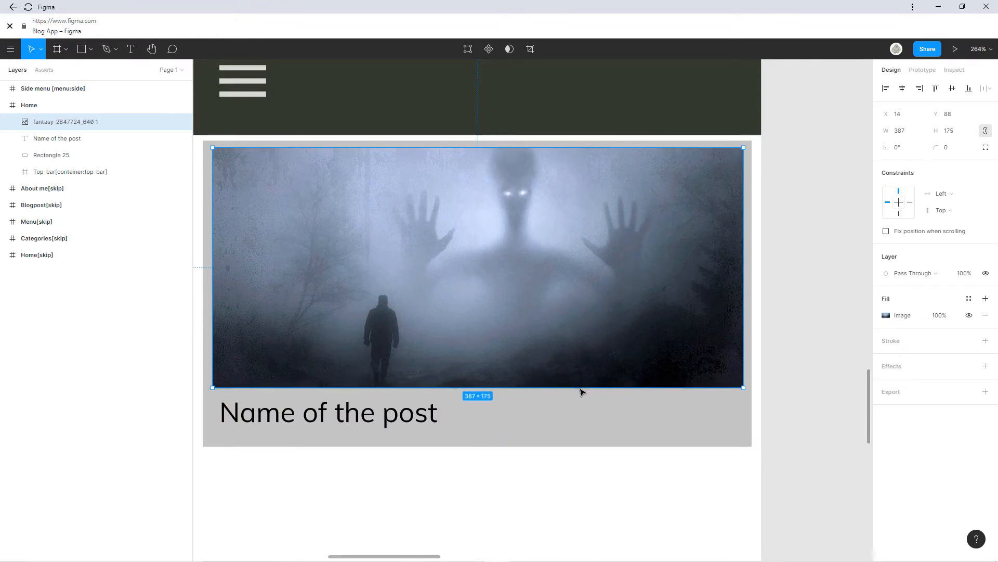
pyautogui.moveTo(536, 295); pyautogui.dragTo(535, 298)
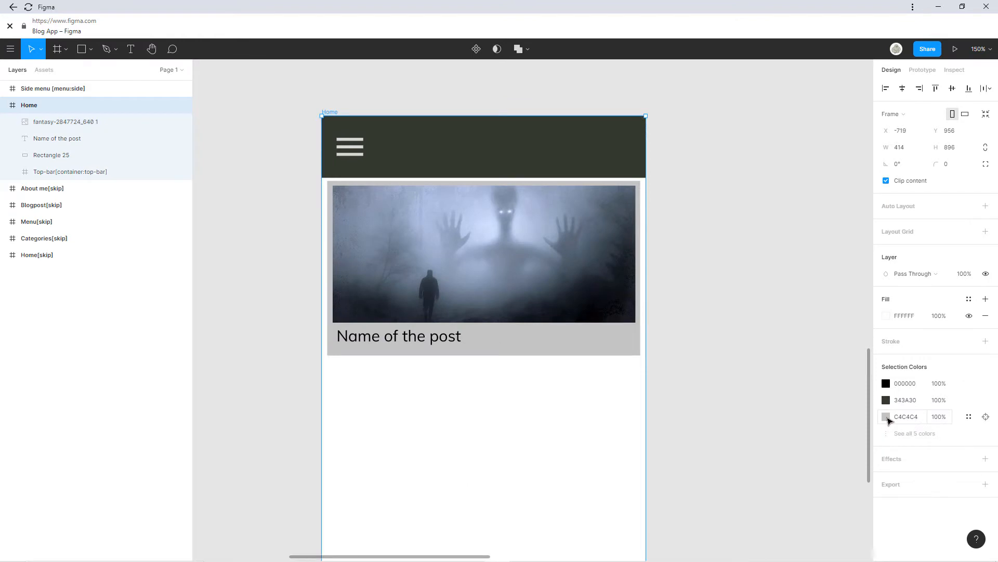
# Change the Home frame background to near-black 1F201D.
pyautogui.click(886, 417)
pyautogui.click(764, 445)
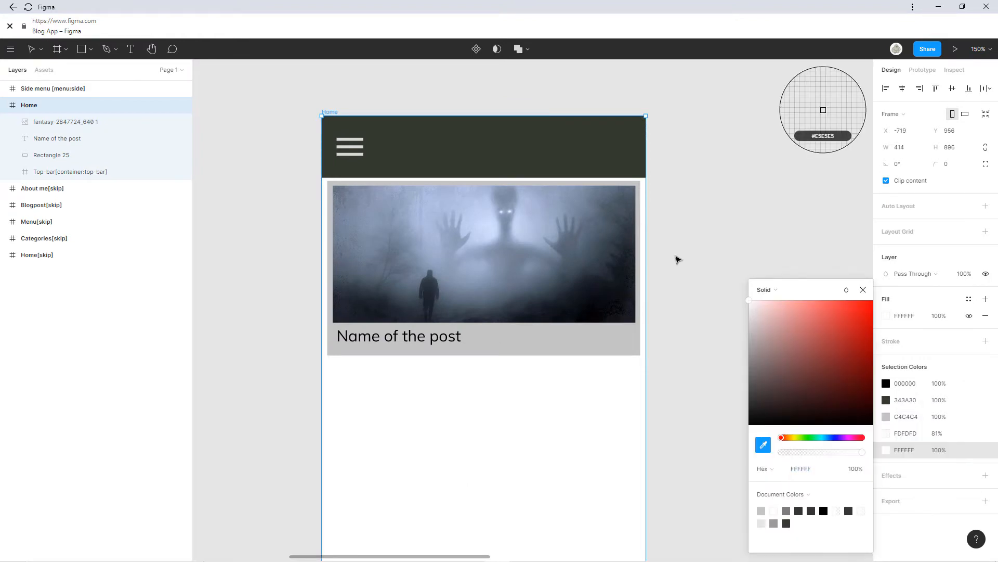
pyautogui.click(615, 139)
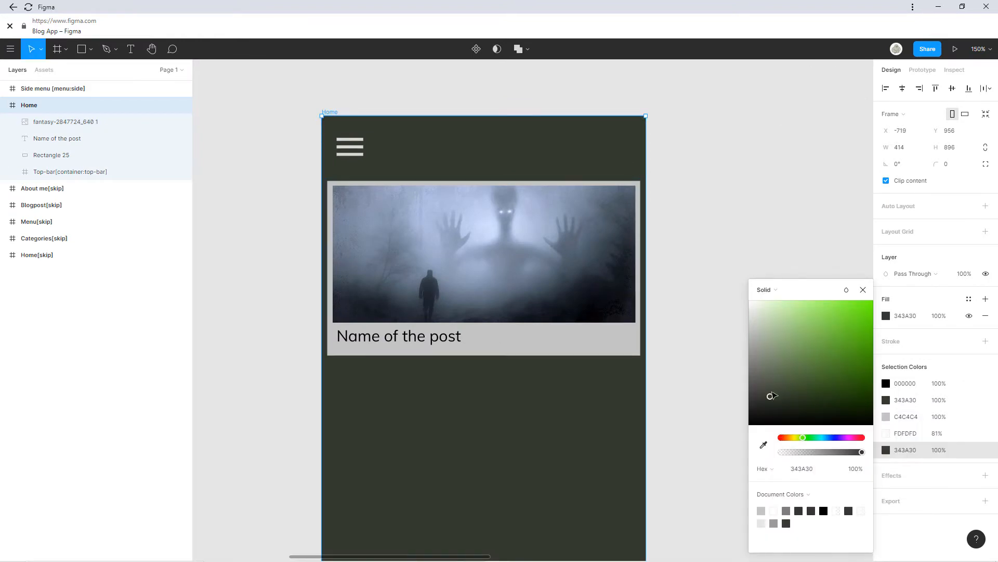
pyautogui.moveTo(771, 398); pyautogui.dragTo(762, 415)
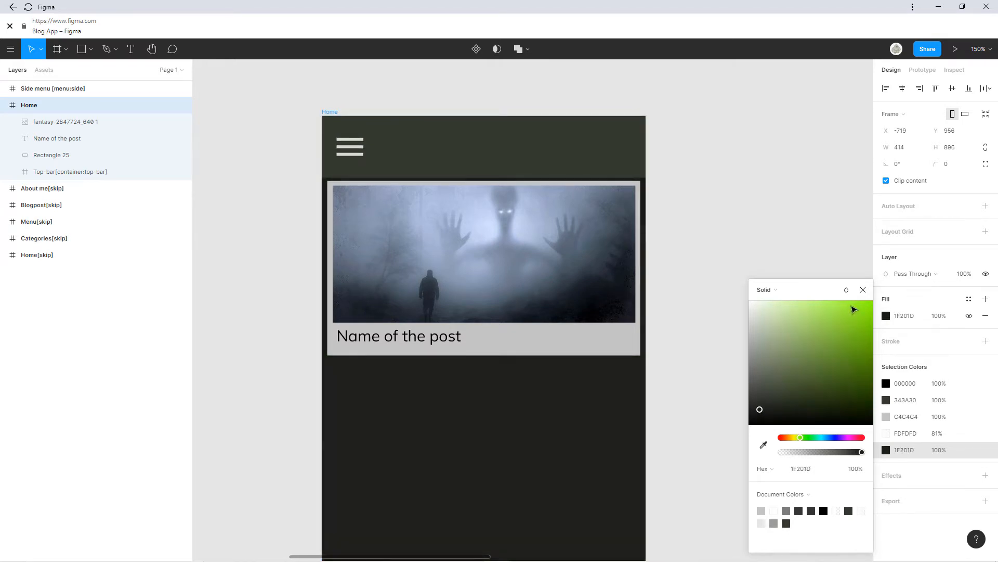
pyautogui.click(863, 290)
# Make the post card rectangle's fill white.
pyautogui.click(580, 346)
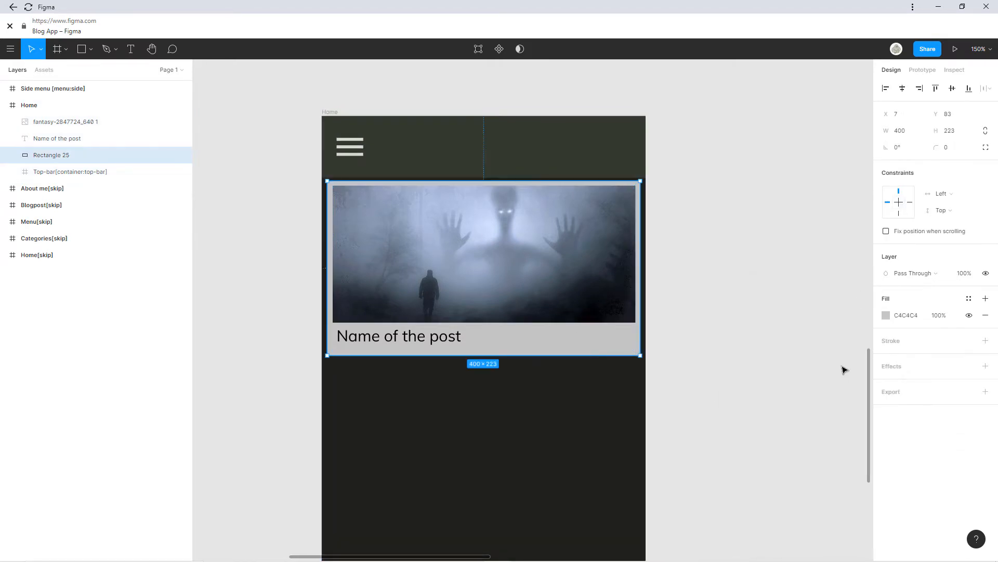
pyautogui.click(891, 316)
pyautogui.moveTo(790, 334); pyautogui.dragTo(734, 301)
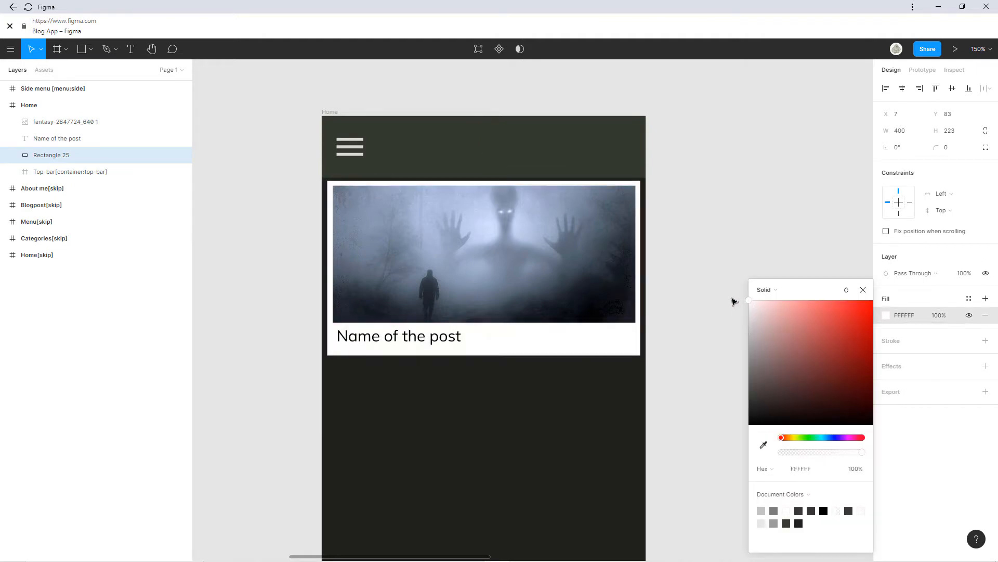
pyautogui.click(734, 310)
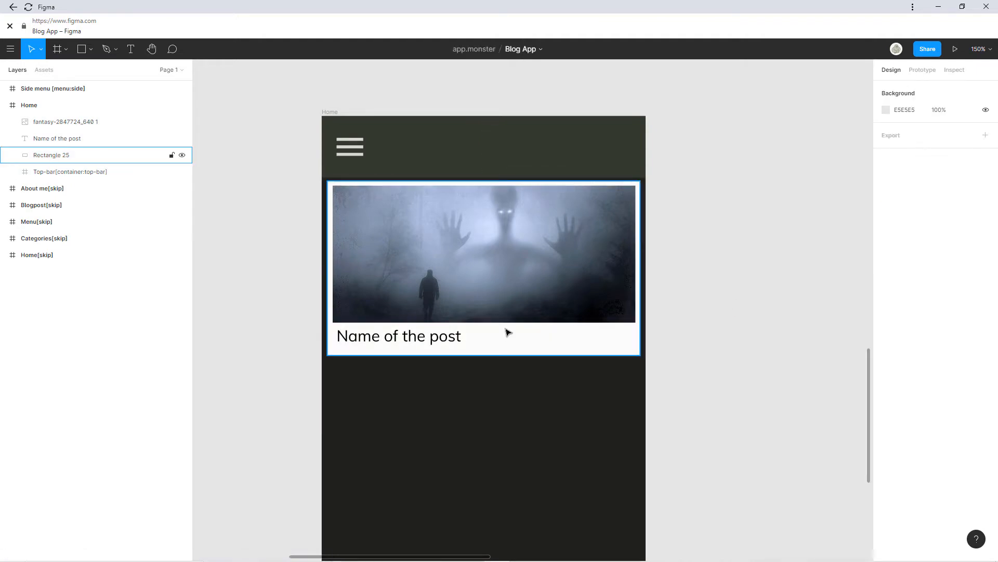
pyautogui.scroll(3, 494, 312)
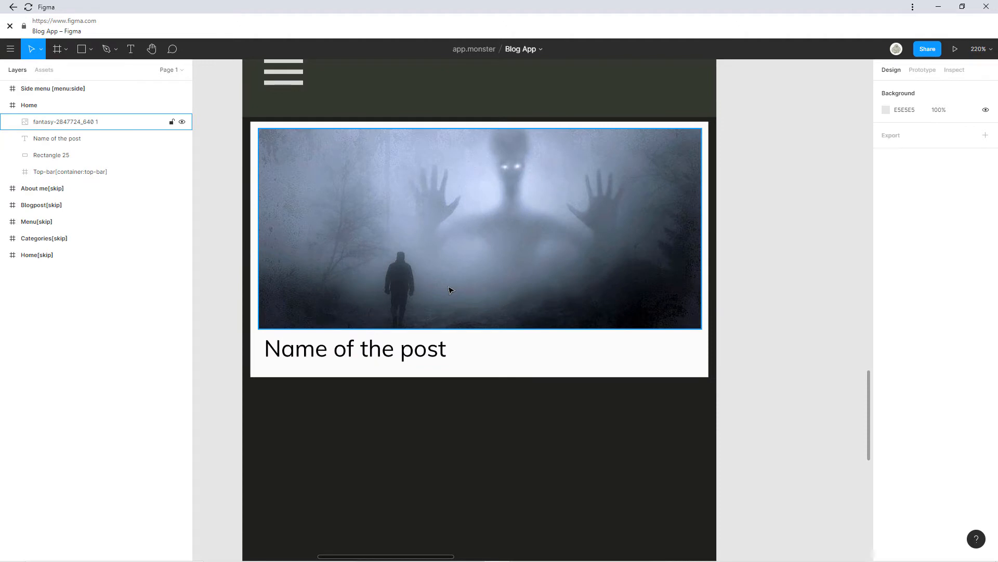
# Make the card taller with the title at its bottom, and stretch the image to 387×240.
pyautogui.click(491, 365)
pyautogui.moveTo(504, 383); pyautogui.dragTo(504, 470)
pyautogui.moveTo(397, 356); pyautogui.dragTo(392, 437)
pyautogui.click(361, 295)
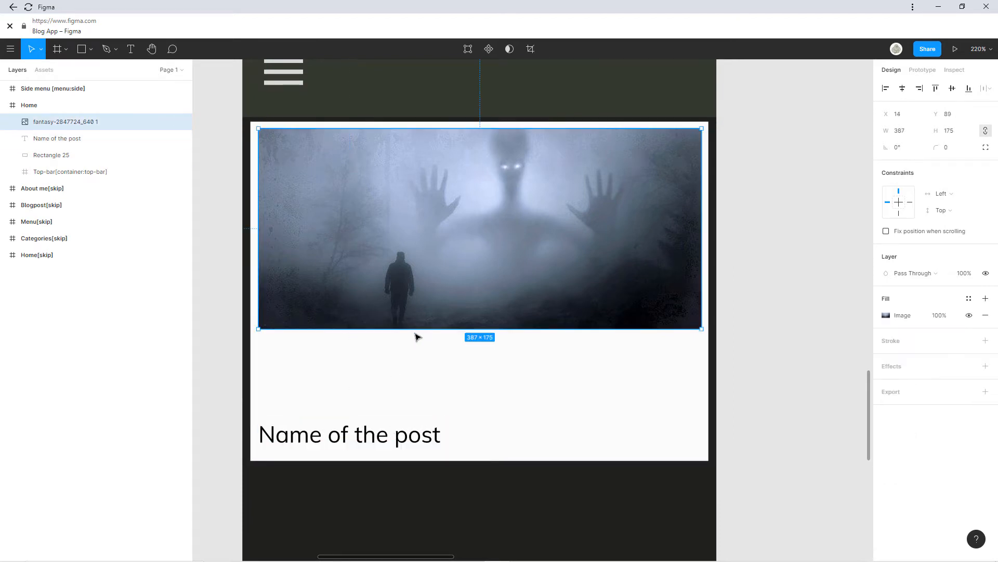
pyautogui.moveTo(416, 329); pyautogui.dragTo(416, 416)
pyautogui.click(758, 334)
pyautogui.hotkey('shift', '1')
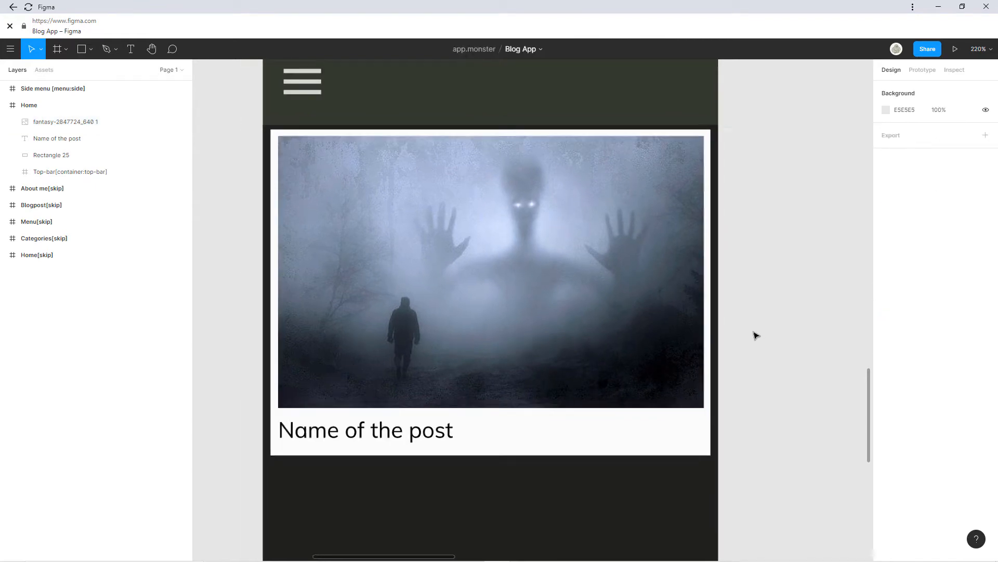
# Select all of the 'Name of the post' title text on the card.
pyautogui.scroll(5, 659, 377)
pyautogui.doubleClick(541, 377)
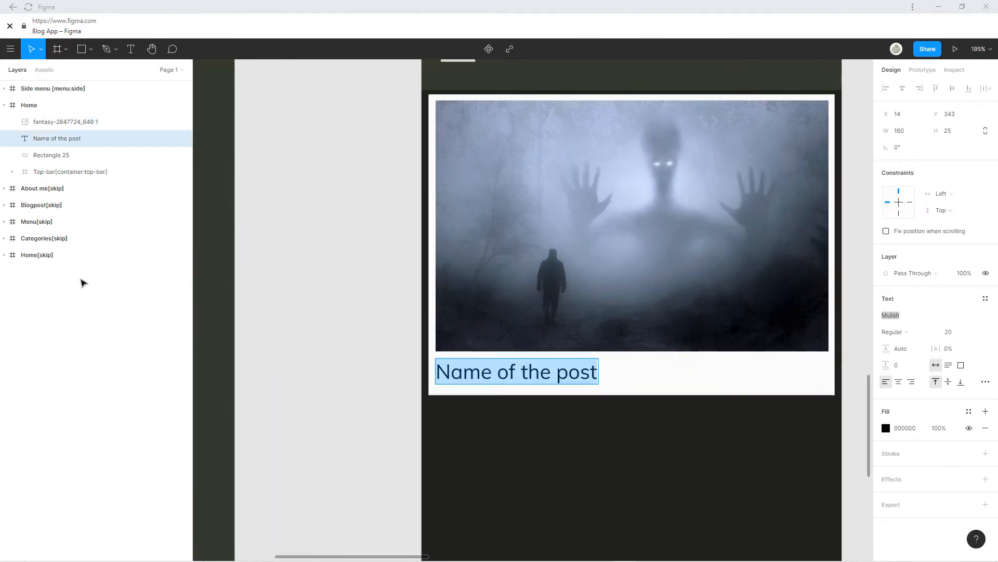
pyautogui.press('Escape')
pyautogui.hscroll(3, 530, 323)
pyautogui.scroll(1, 530, 322)
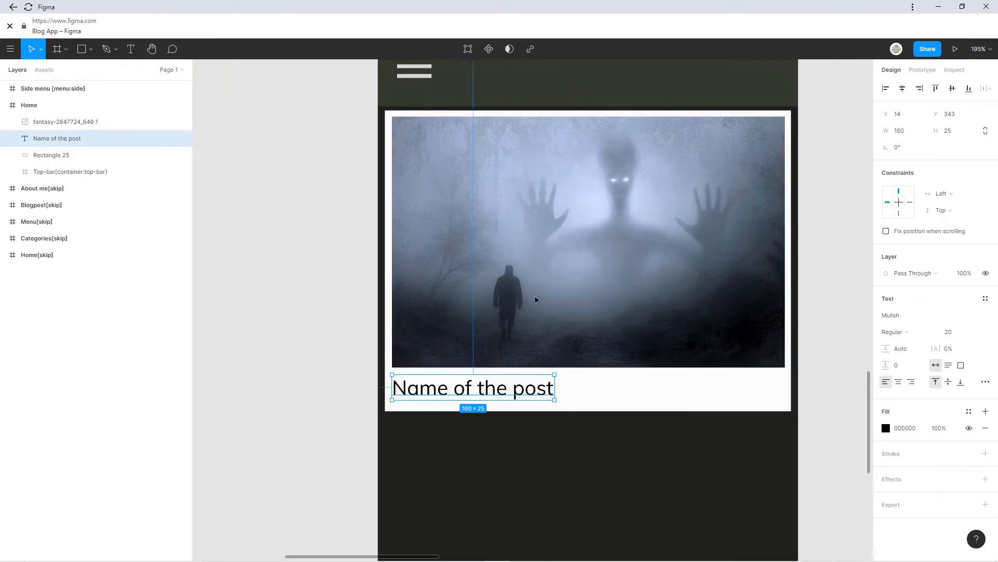
pyautogui.hscroll(3, 542, 329)
pyautogui.scroll(1, 543, 329)
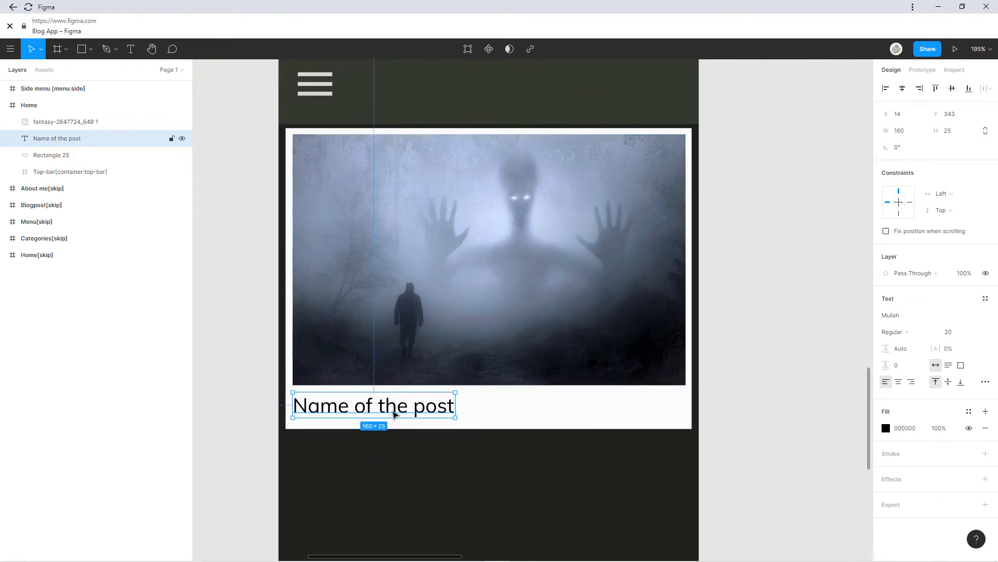
pyautogui.doubleClick(395, 413)
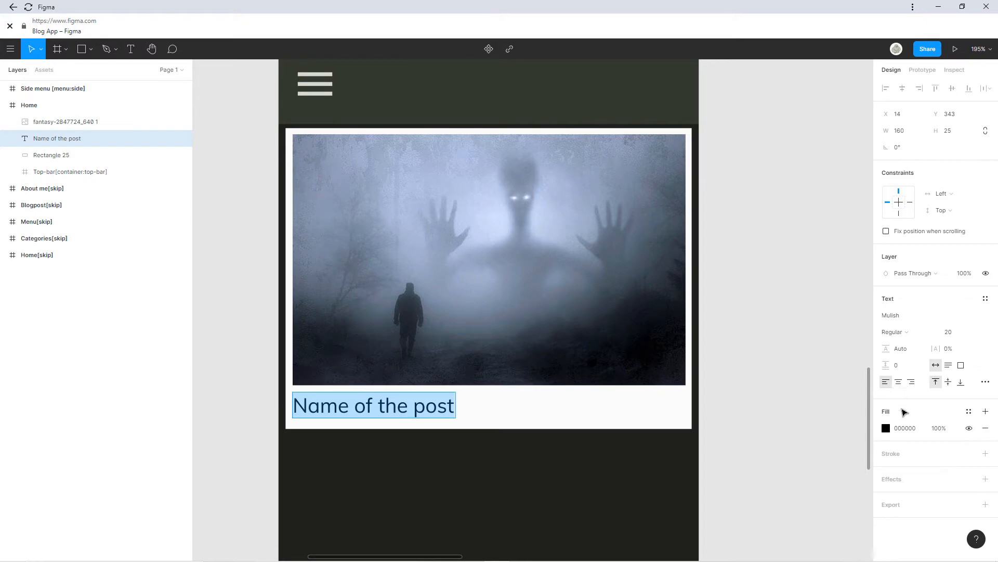
# Set the title in the Nothing You Could Do font and nudge it slightly right.
pyautogui.click(911, 318)
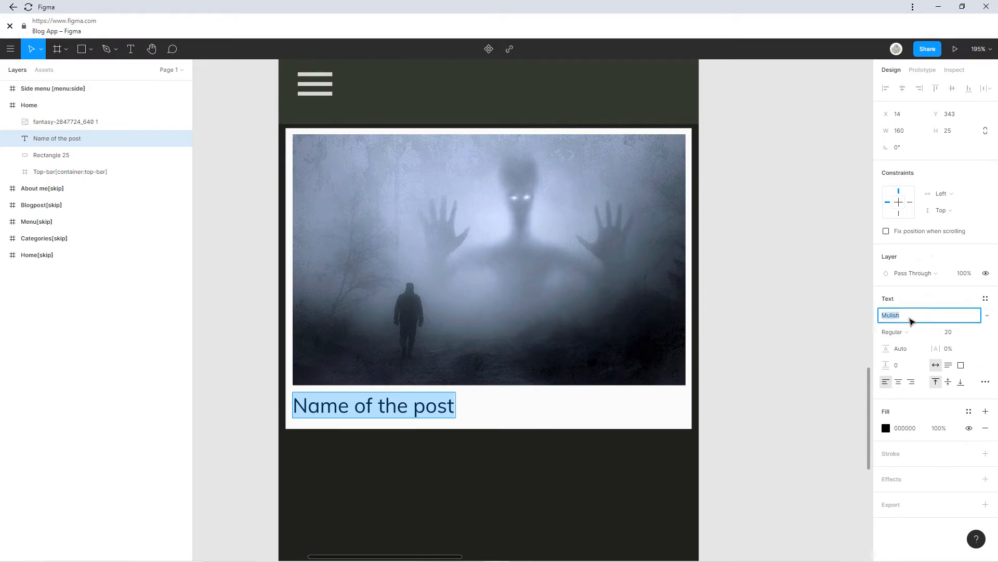
pyautogui.press('Down')
pyautogui.press('Down')
pyautogui.press('Down')
pyautogui.press('Down')
pyautogui.press('Down')
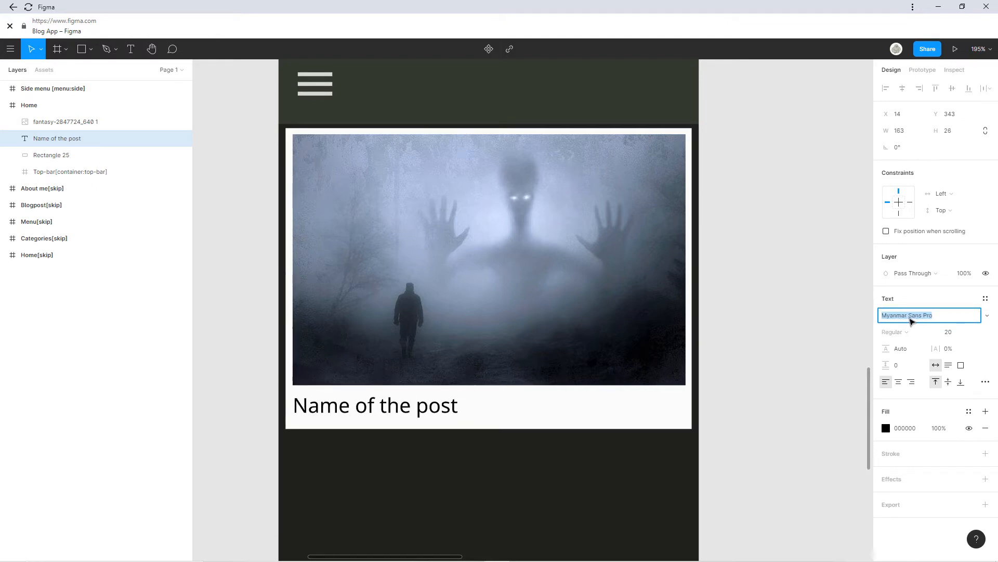
pyautogui.press('Down')
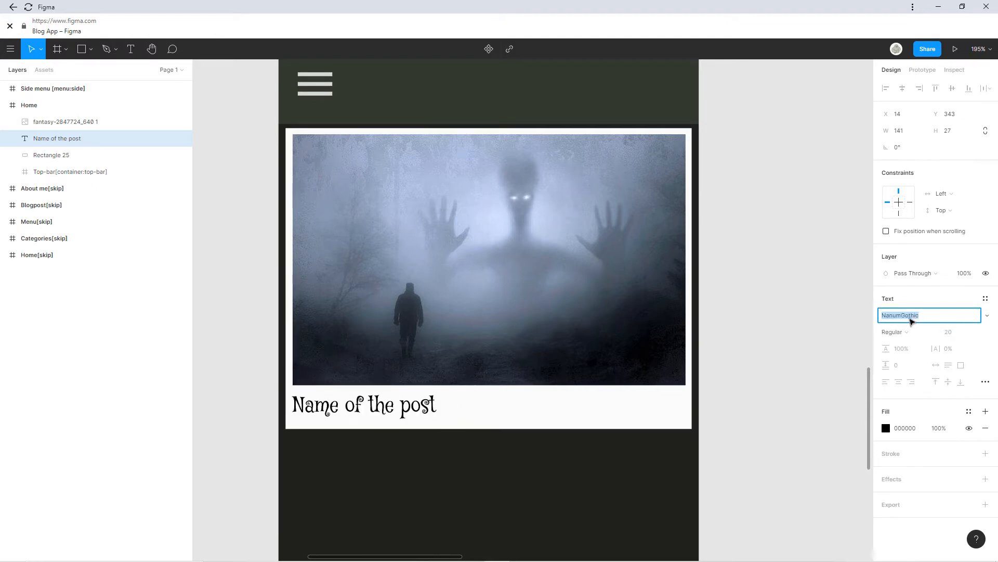
pyautogui.press('Down')
pyautogui.press('Down')
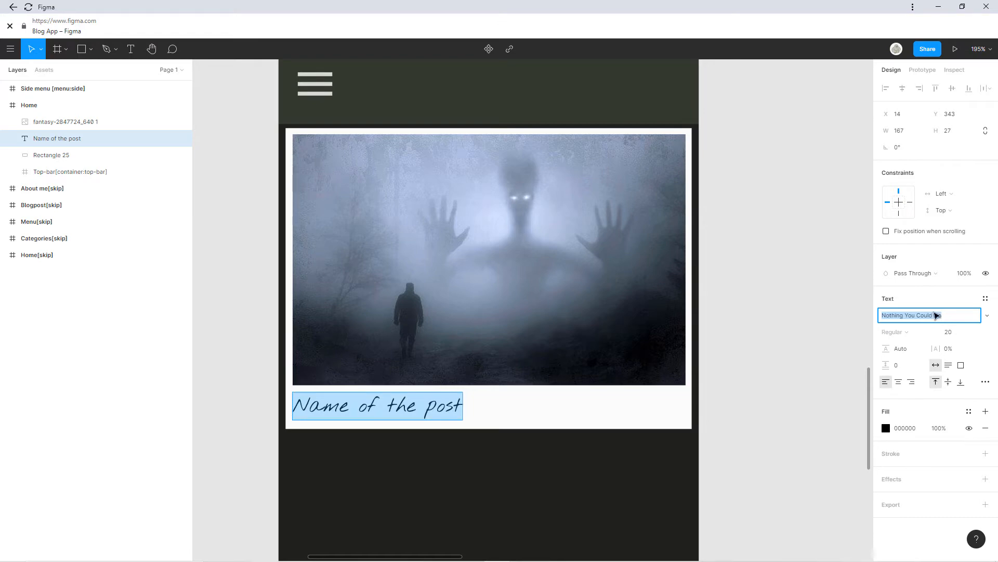
pyautogui.press('Return')
pyautogui.moveTo(399, 413); pyautogui.dragTo(405, 414)
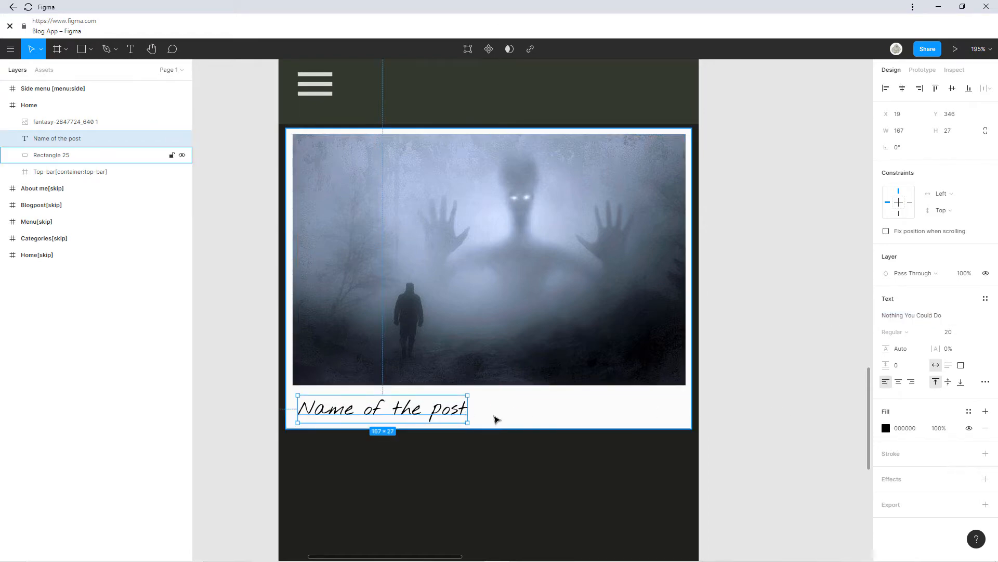
pyautogui.click(804, 421)
pyautogui.click(579, 406)
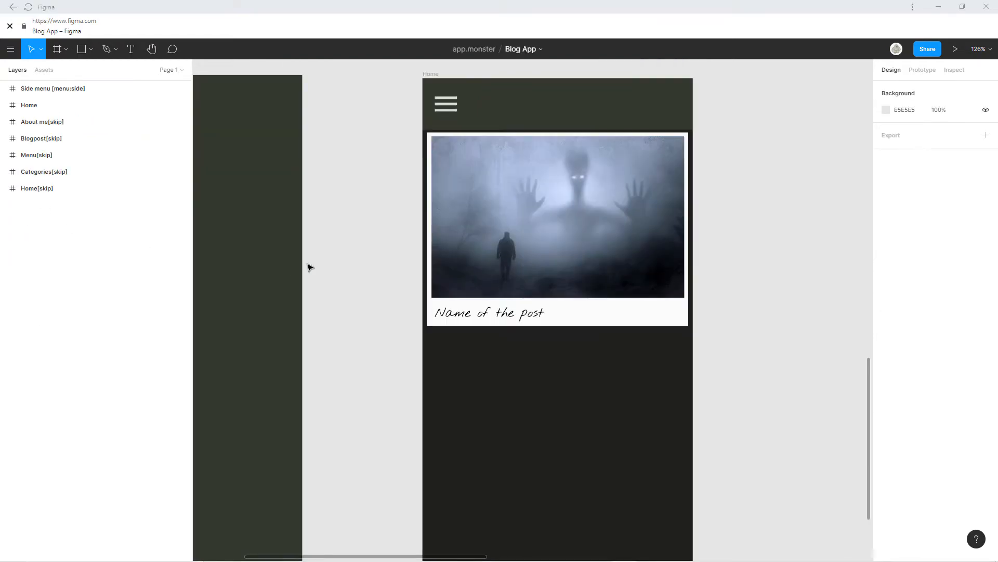
# Widen the title box across the card, make it taller, and align its text vertically middle.
pyautogui.moveTo(341, 259); pyautogui.dragTo(265, 250)
pyautogui.scroll(3, 448, 312)
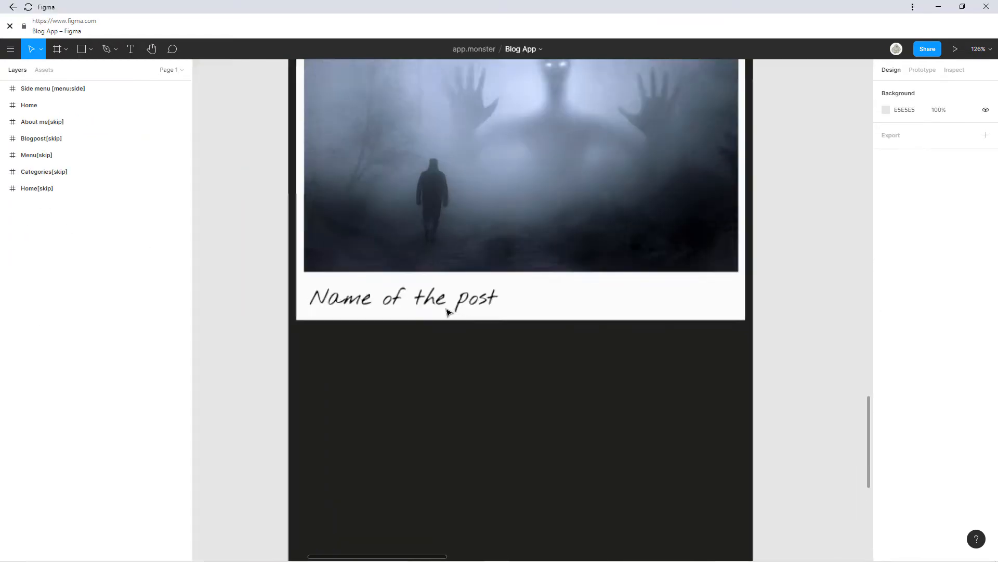
pyautogui.scroll(1, 448, 312)
pyautogui.doubleClick(459, 308)
pyautogui.click(555, 302)
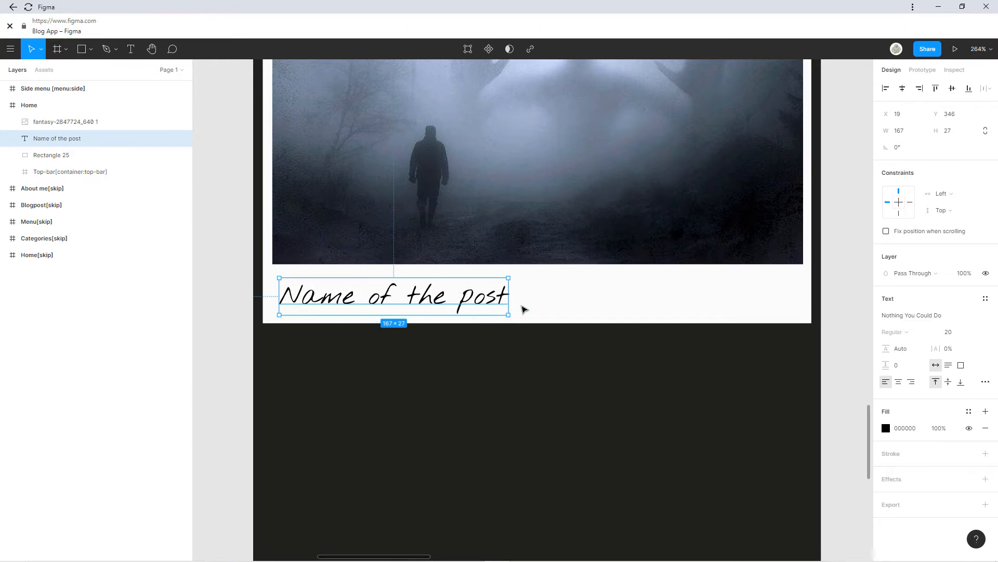
pyautogui.moveTo(512, 302); pyautogui.dragTo(806, 303)
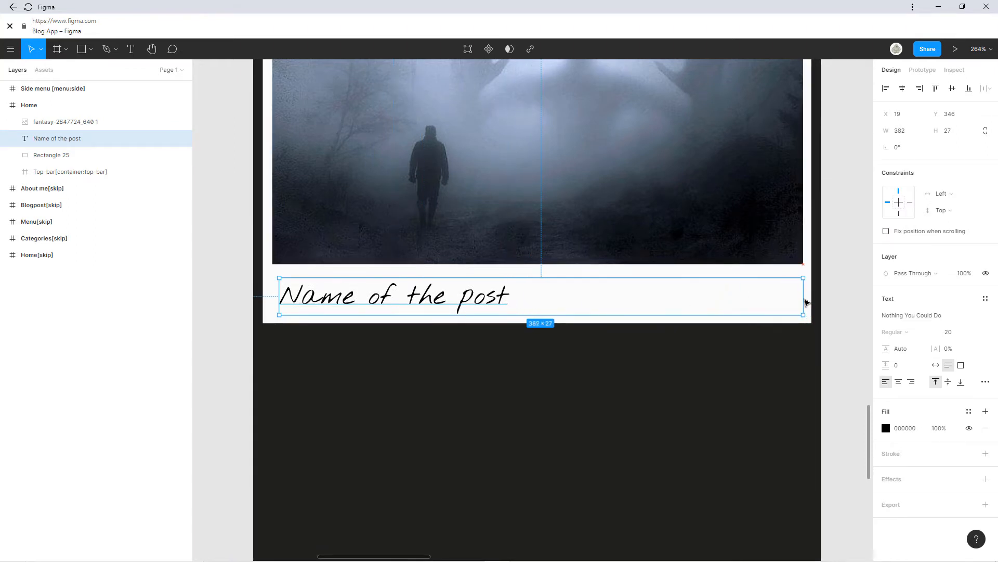
pyautogui.moveTo(280, 299); pyautogui.dragTo(273, 299)
pyautogui.moveTo(530, 316); pyautogui.dragTo(528, 355)
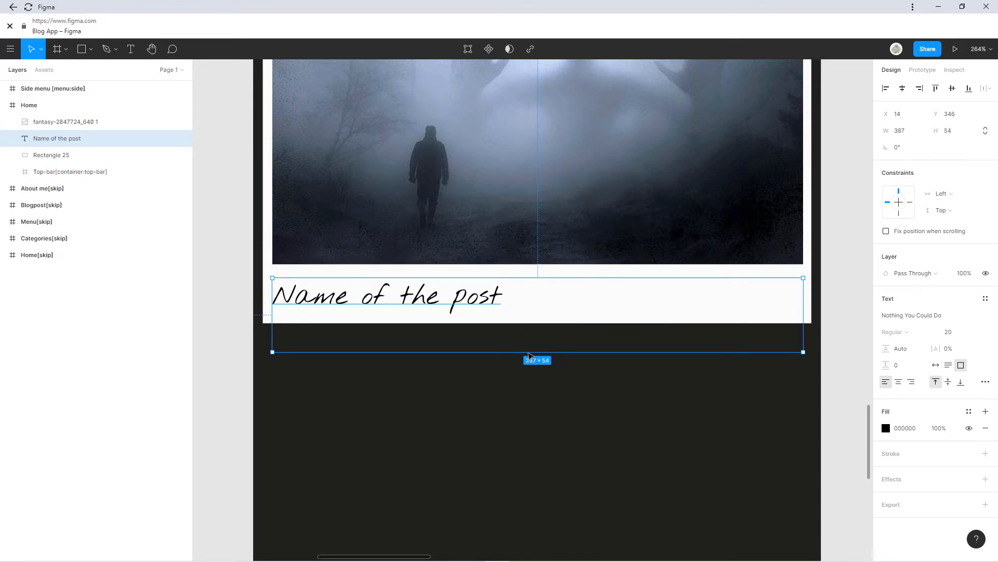
pyautogui.click(948, 381)
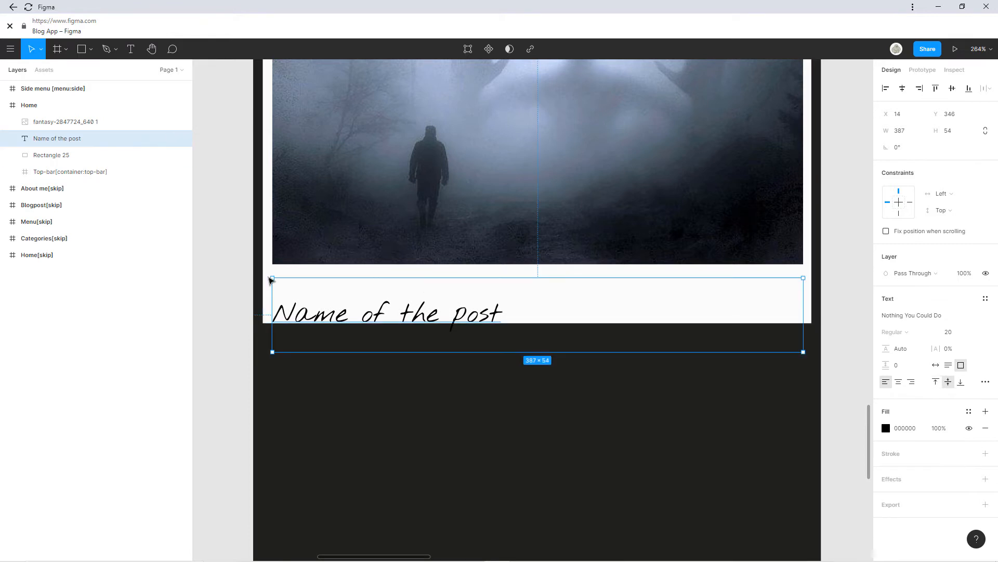
# Lengthen the post card to 320 tall and stretch the title box to its bottom.
pyautogui.click(265, 263)
pyautogui.moveTo(376, 324); pyautogui.dragTo(379, 356)
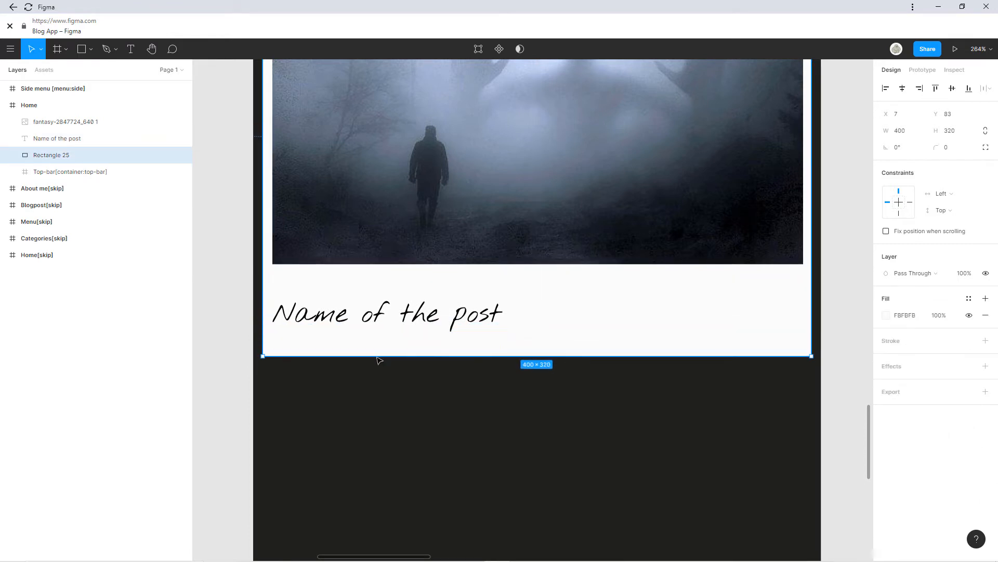
pyautogui.click(400, 318)
pyautogui.moveTo(381, 356); pyautogui.dragTo(382, 359)
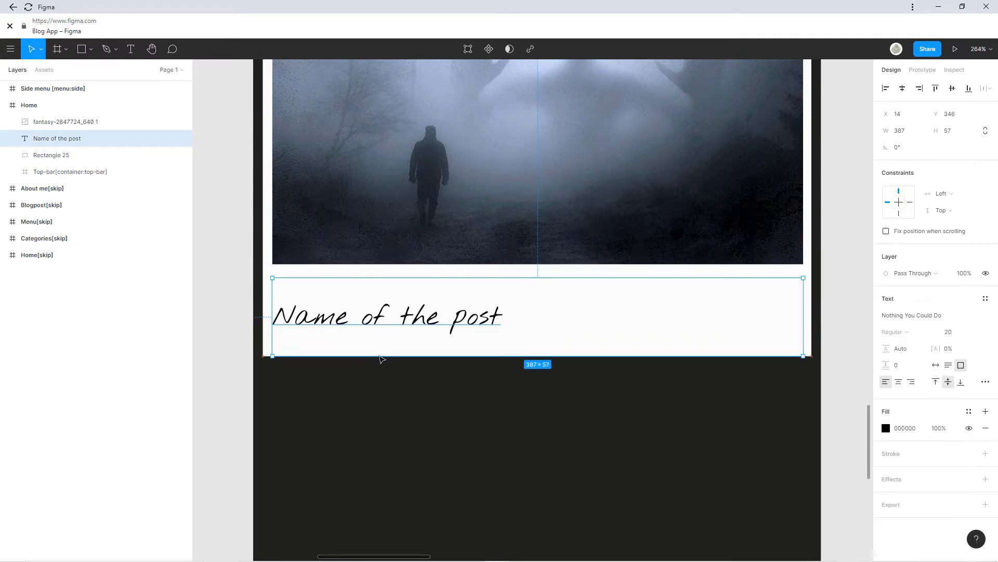
pyautogui.click(218, 344)
# Repeat 'Name of the post' by pasting copies, trimming the trailing words.
pyautogui.doubleClick(477, 323)
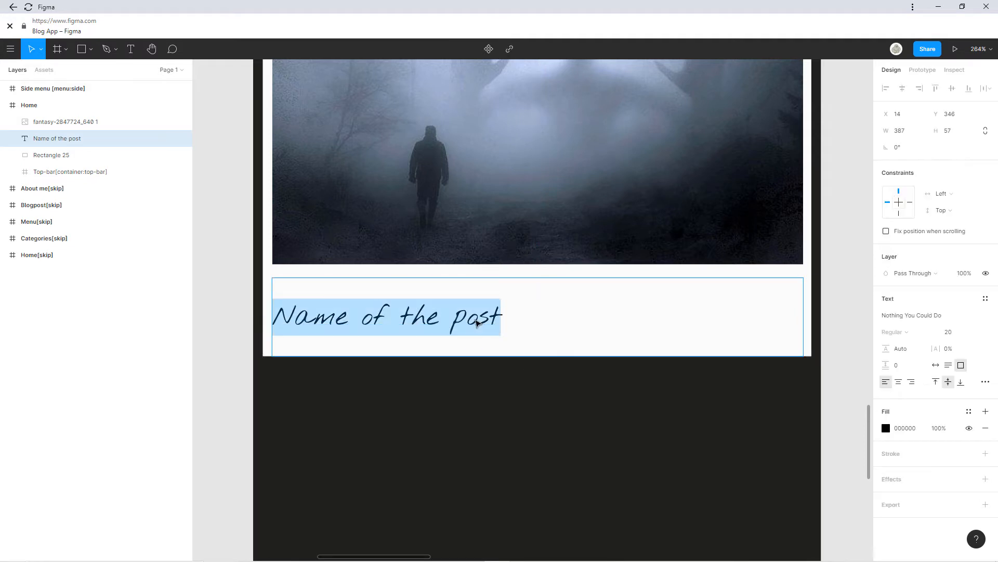
pyautogui.click(497, 320)
pyautogui.moveTo(502, 321); pyautogui.dragTo(277, 321)
pyautogui.hotkey('ctrl', 'c')
pyautogui.press('Right')
pyautogui.hotkey('ctrl', 'v')
pyautogui.hotkey('ctrl', 'v')
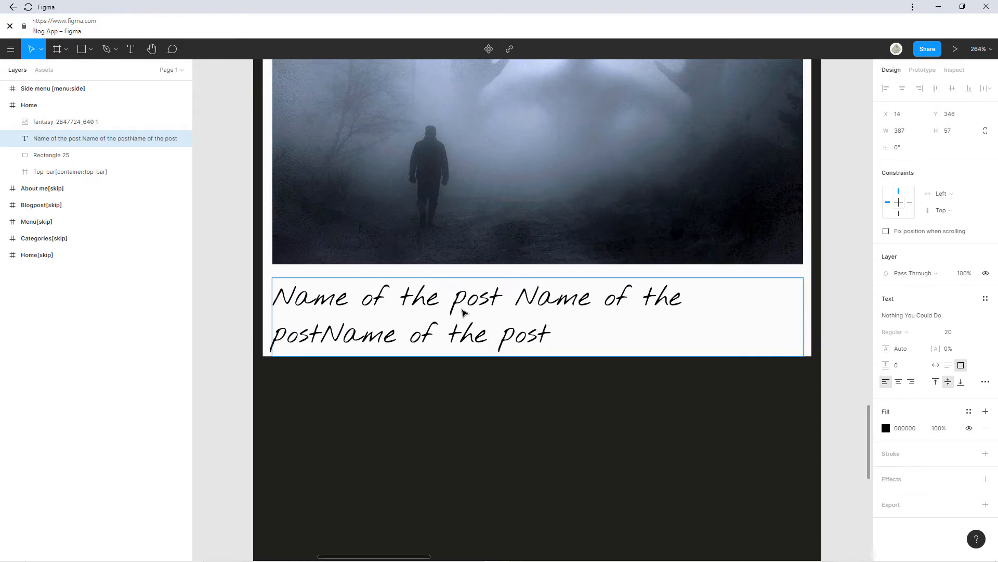
pyautogui.hotkey('ctrl', 'v')
pyautogui.hotkey('ctrl', 'v')
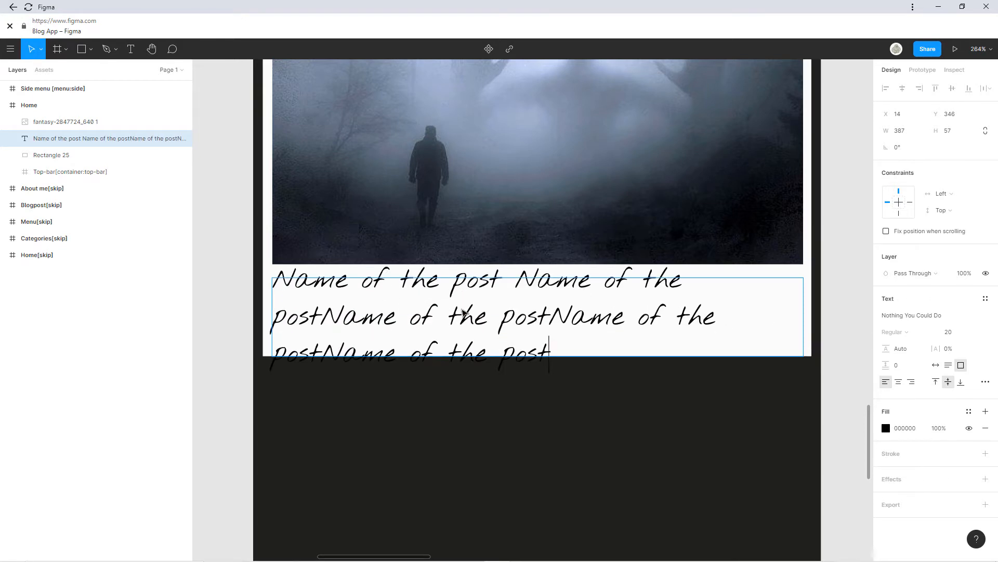
pyautogui.press('BackSpace')
pyautogui.press('BackSpace')
pyautogui.press('BackSpace')
pyautogui.press('BackSpace')
pyautogui.press('BackSpace')
pyautogui.press('BackSpace')
pyautogui.press('BackSpace')
pyautogui.press('BackSpace')
pyautogui.press('BackSpace')
pyautogui.press('BackSpace')
pyautogui.press('BackSpace')
pyautogui.press('BackSpace')
pyautogui.press('BackSpace')
pyautogui.press('BackSpace')
pyautogui.press('BackSpace')
pyautogui.press('BackSpace')
pyautogui.press('BackSpace')
pyautogui.press('BackSpace')
pyautogui.press('BackSpace')
pyautogui.press('BackSpace')
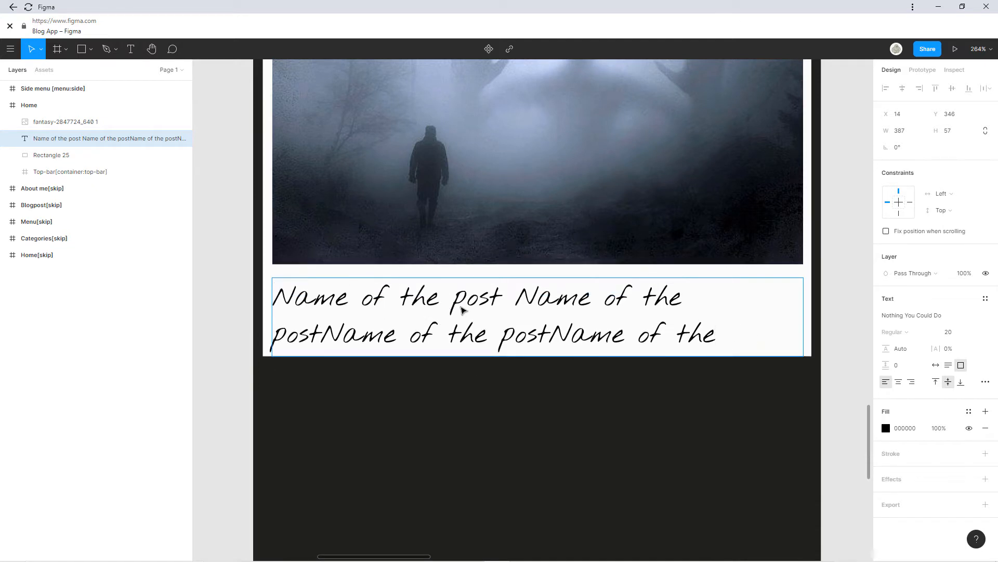
pyautogui.press('Escape')
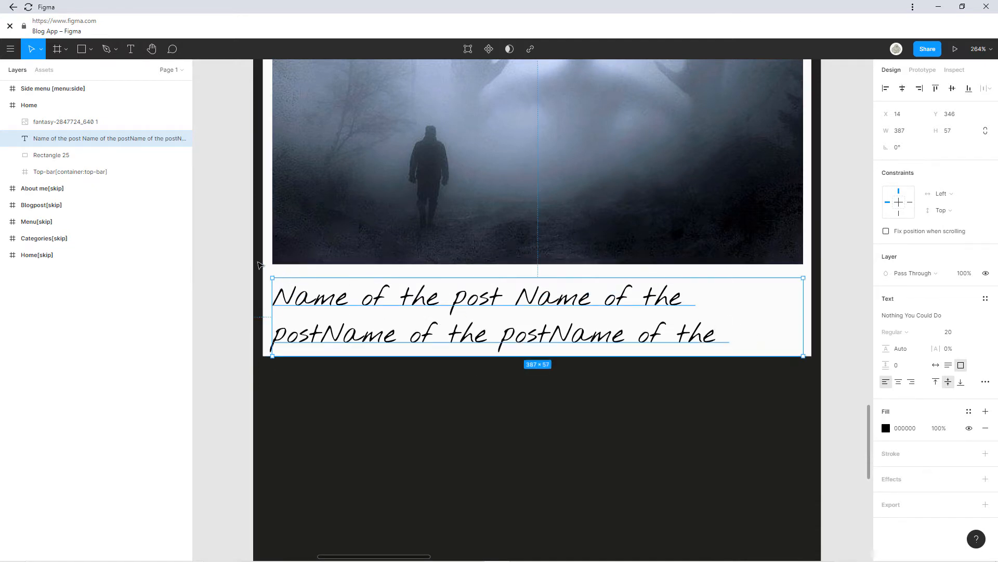
# Trim the title box to 371×52 and centre it horizontally on the card.
pyautogui.click(265, 266)
pyautogui.scroll(-3, 284, 312)
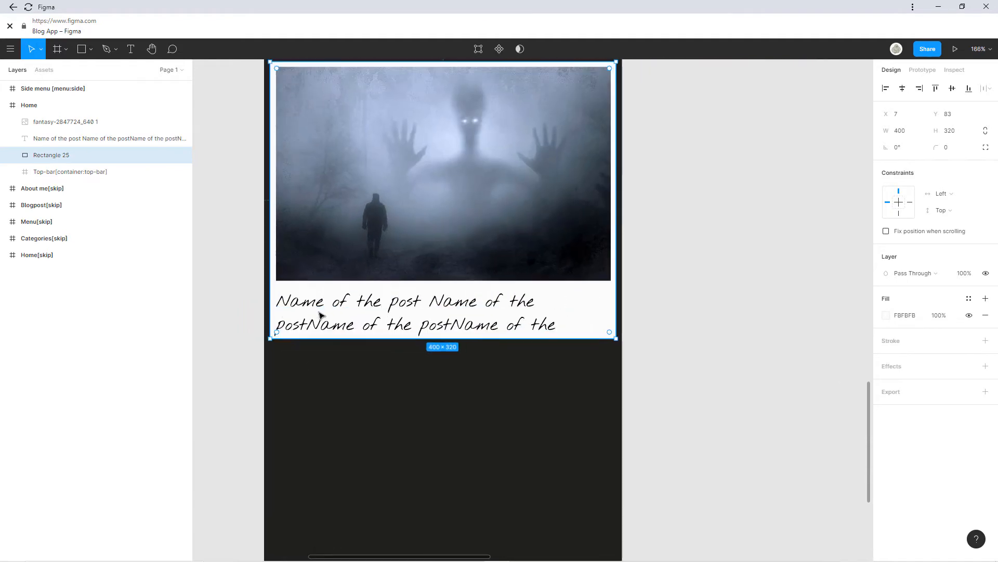
pyautogui.click(652, 274)
pyautogui.click(541, 315)
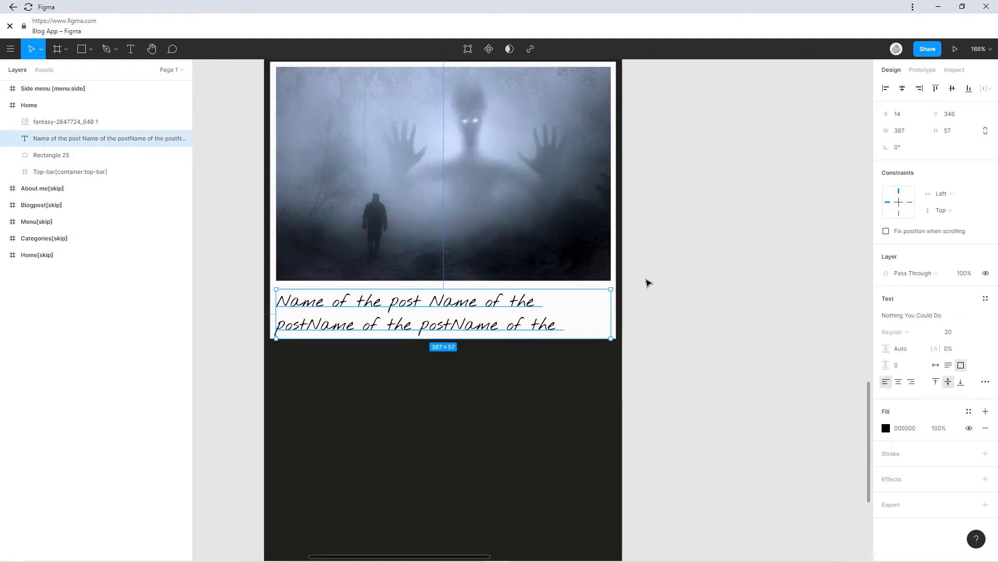
pyautogui.click(648, 276)
pyautogui.scroll(3, 643, 255)
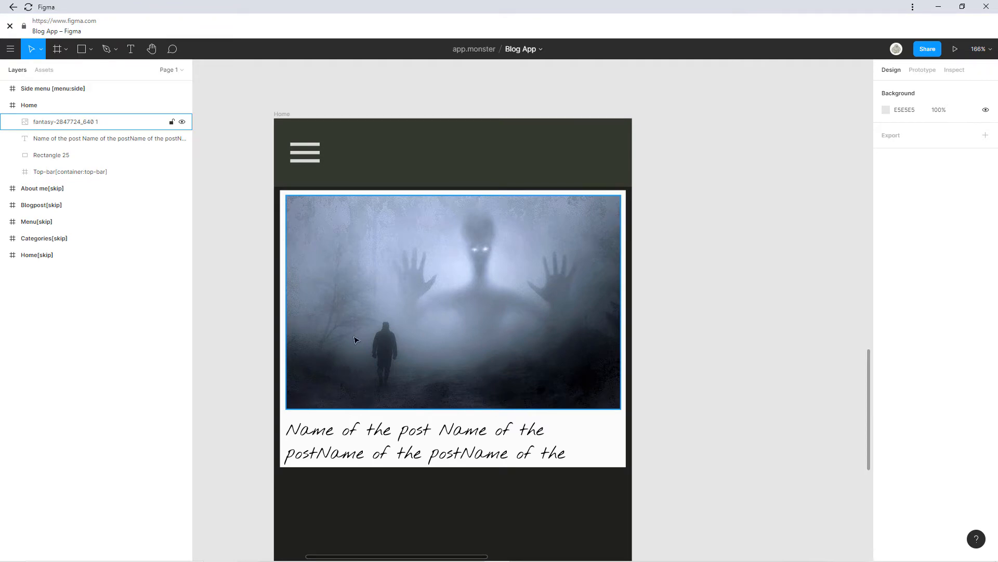
pyautogui.click(293, 440)
pyautogui.moveTo(288, 438); pyautogui.dragTo(293, 439)
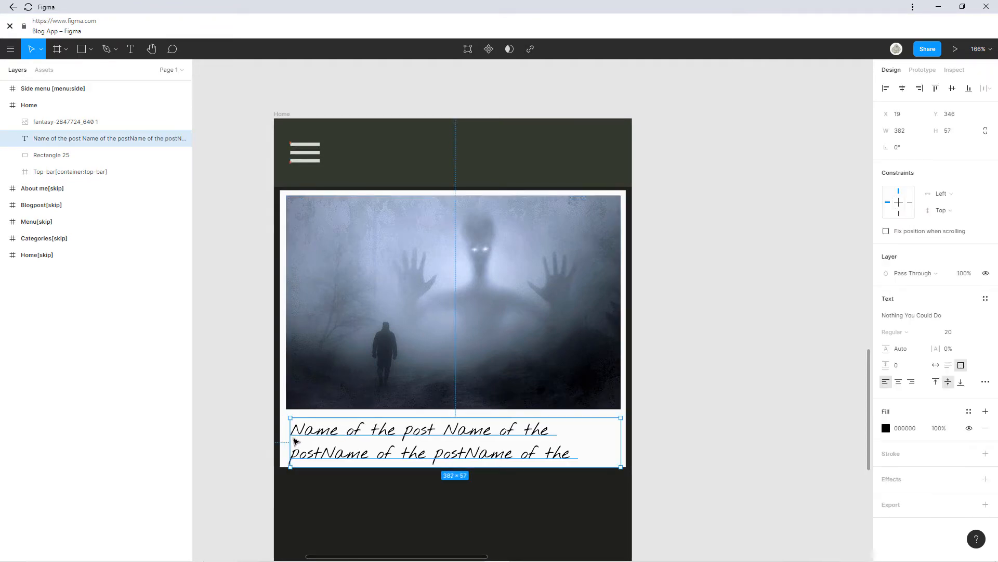
pyautogui.moveTo(380, 467); pyautogui.dragTo(379, 464)
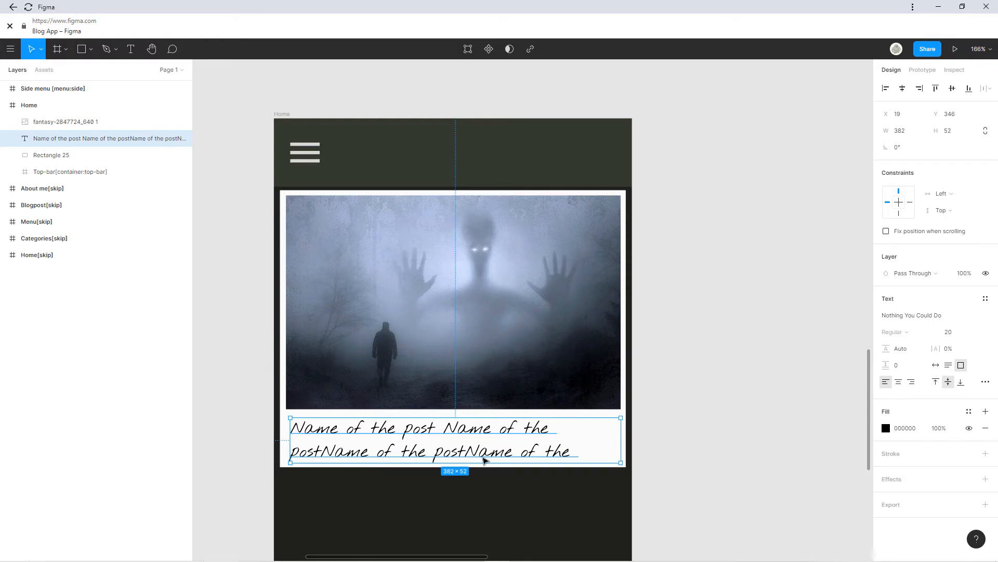
pyautogui.moveTo(620, 441); pyautogui.dragTo(614, 442)
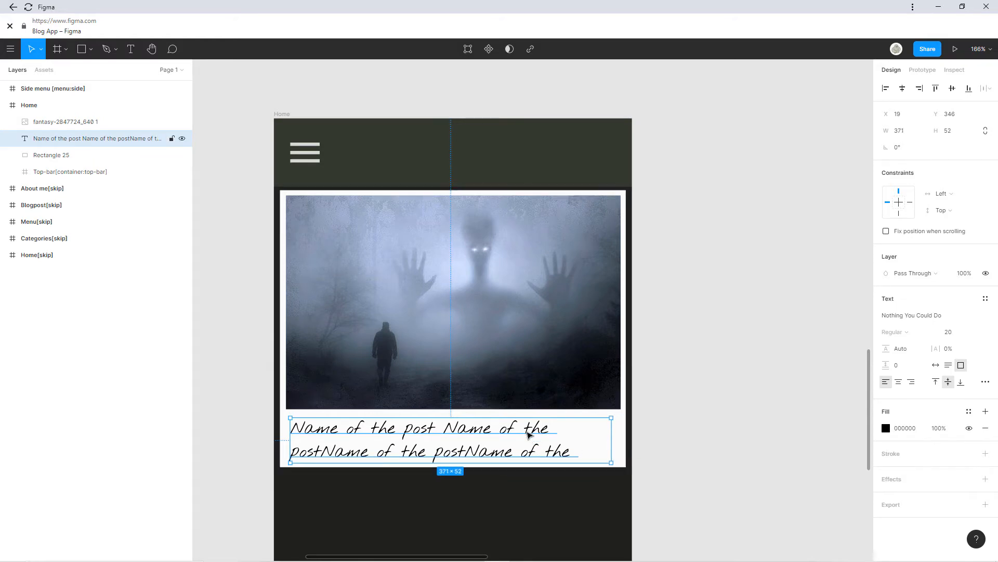
pyautogui.moveTo(527, 431); pyautogui.dragTo(529, 431)
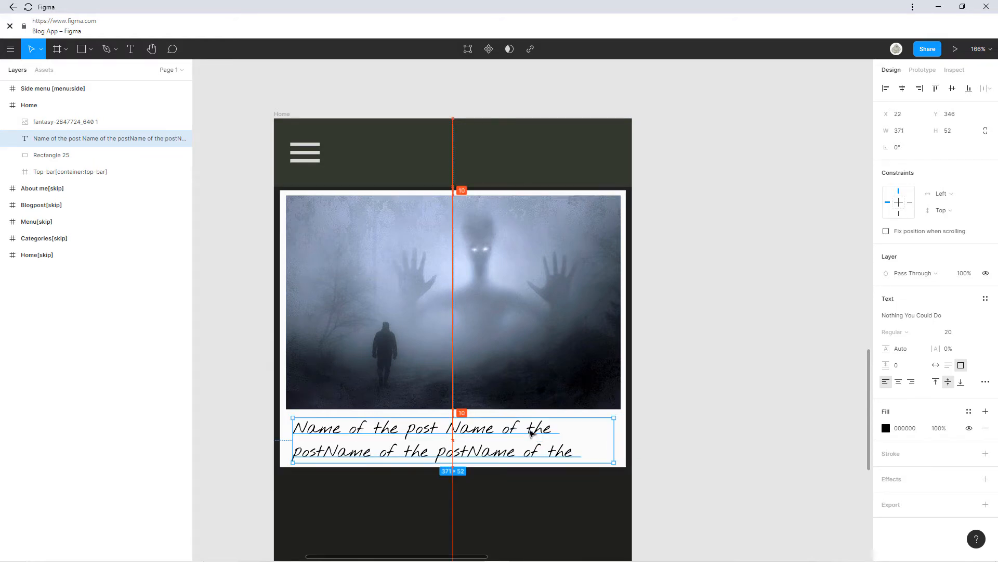
pyautogui.click(661, 434)
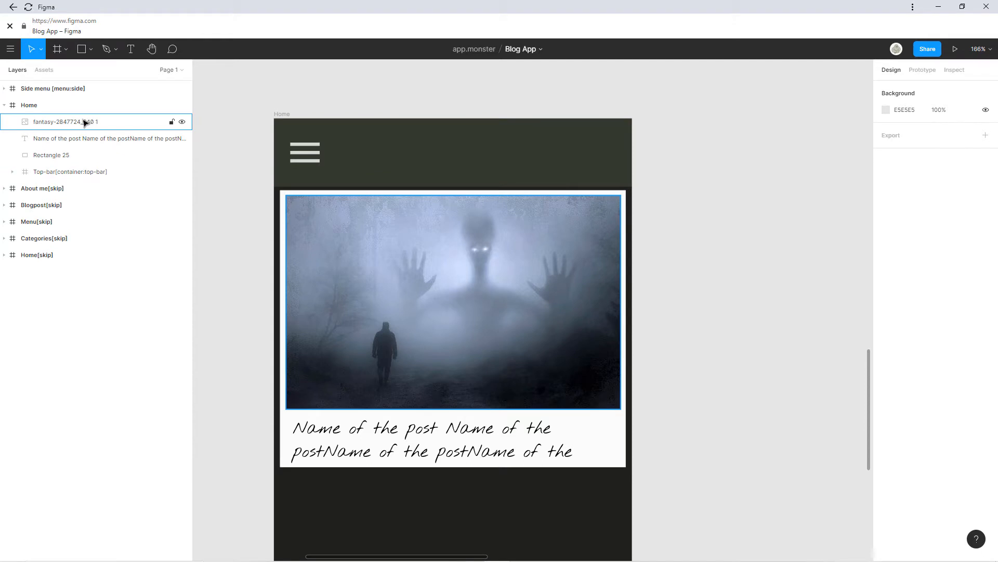
# Move Post[container] out of Top-bar into Home and make it 340 tall.
pyautogui.click(12, 172)
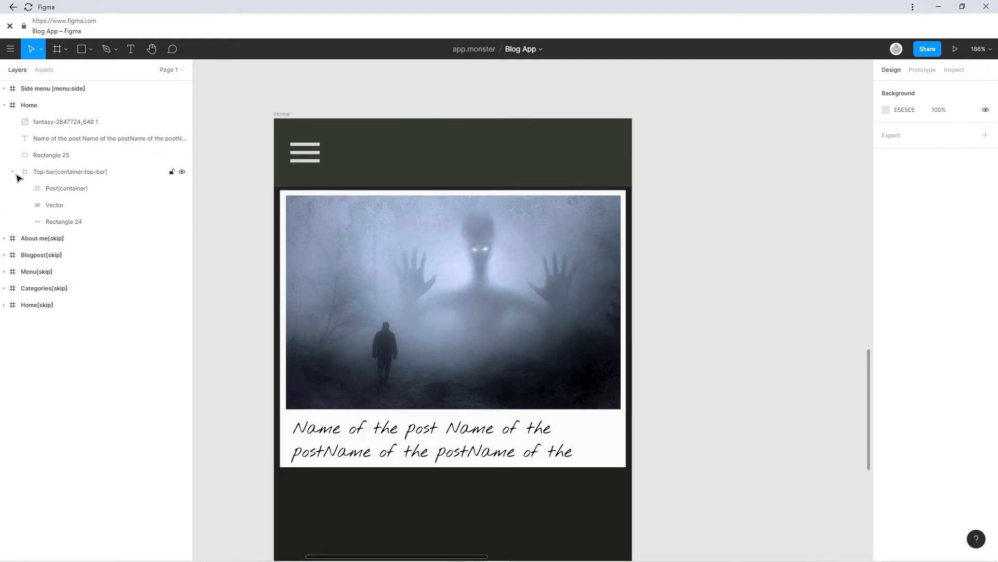
pyautogui.click(50, 188)
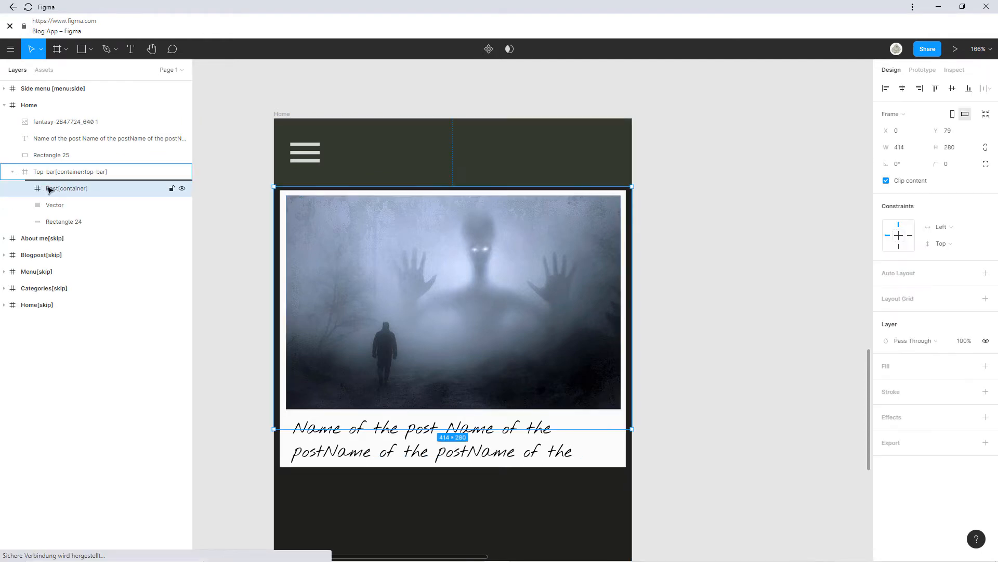
pyautogui.moveTo(50, 188); pyautogui.dragTo(51, 116)
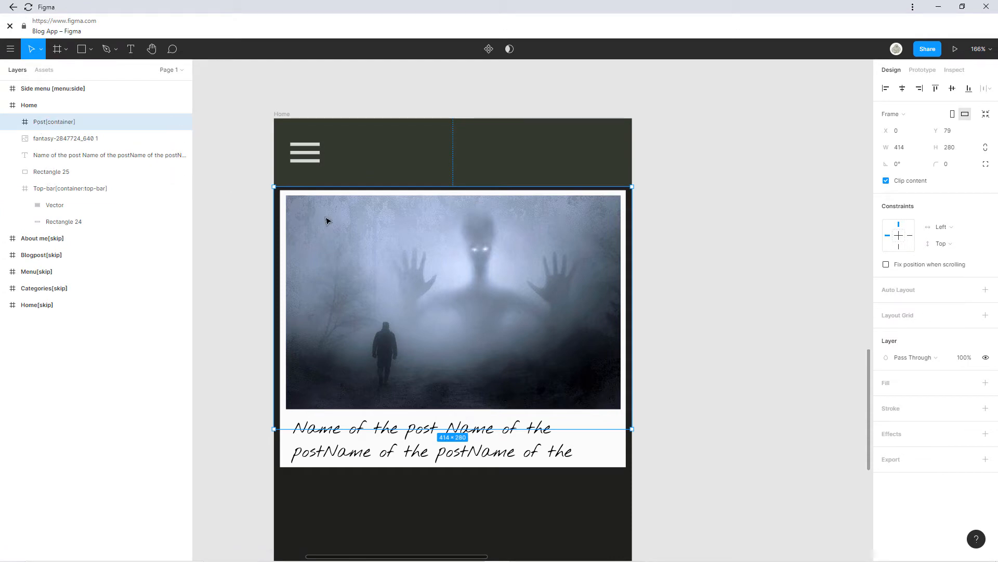
pyautogui.moveTo(423, 433); pyautogui.dragTo(426, 485)
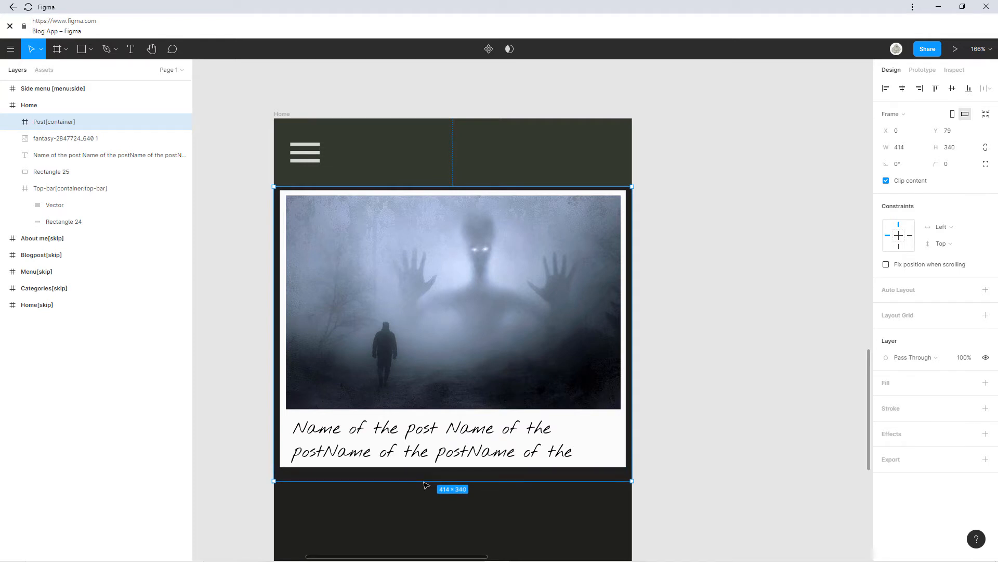
# Put the hero image, post title text and Rectangle 25 inside Post[container].
pyautogui.click(33, 139)
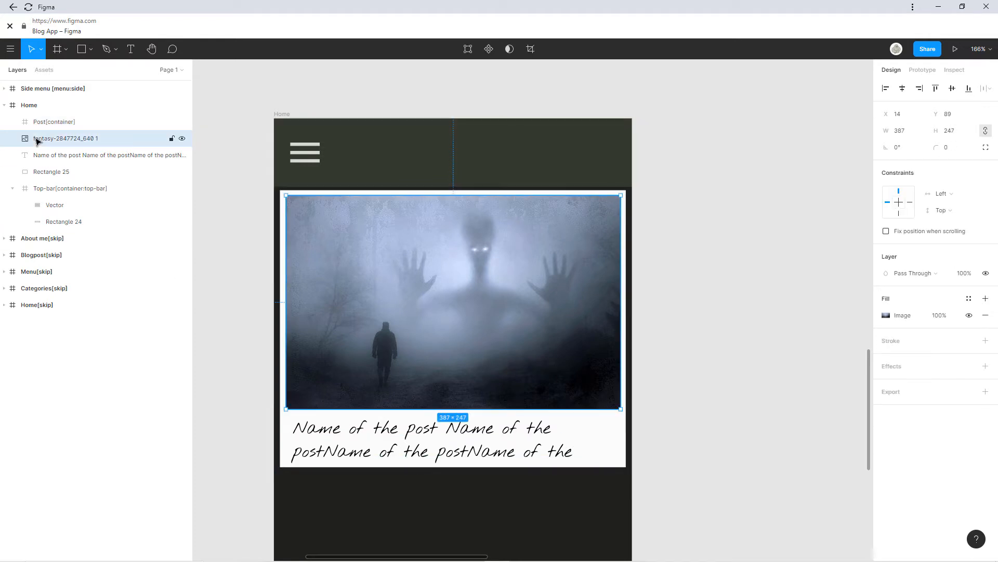
pyautogui.keyDown('shift'); pyautogui.click(39, 170); pyautogui.keyUp('shift')
pyautogui.moveTo(57, 152); pyautogui.dragTo(66, 142)
pyautogui.moveTo(73, 139); pyautogui.dragTo(54, 124)
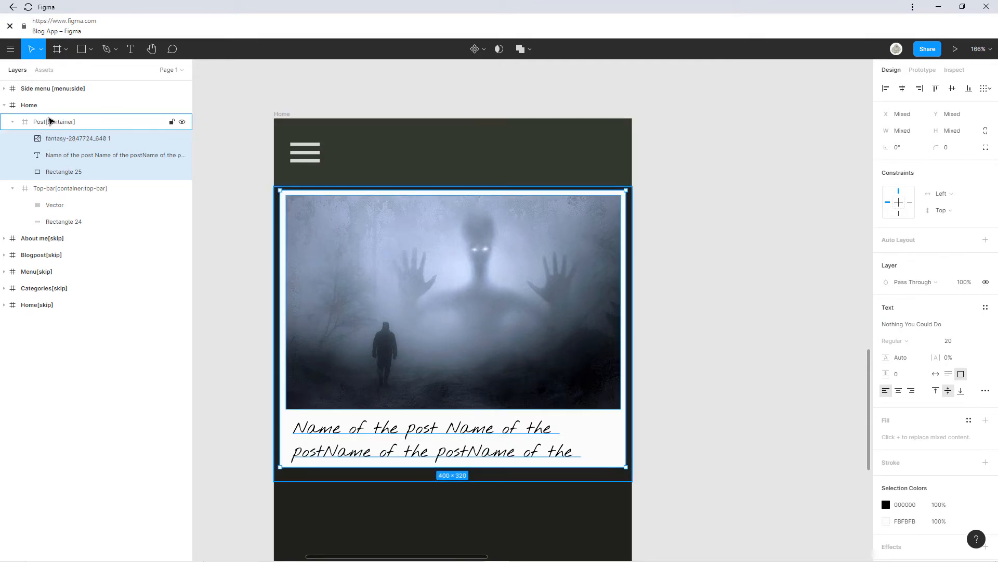
pyautogui.click(50, 120)
pyautogui.scroll(5, 282, 192)
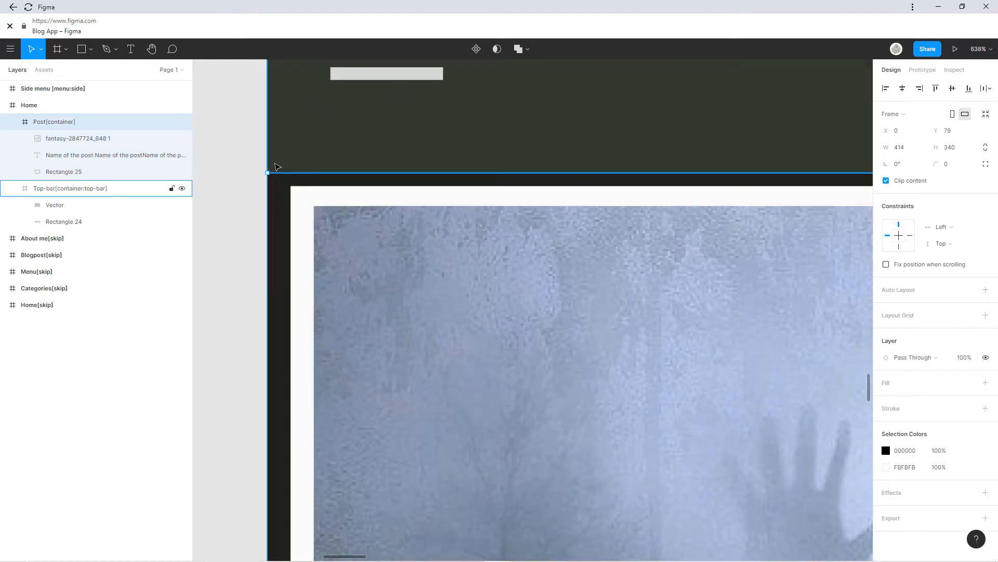
pyautogui.scroll(8, 279, 187)
pyautogui.scroll(-15, 279, 190)
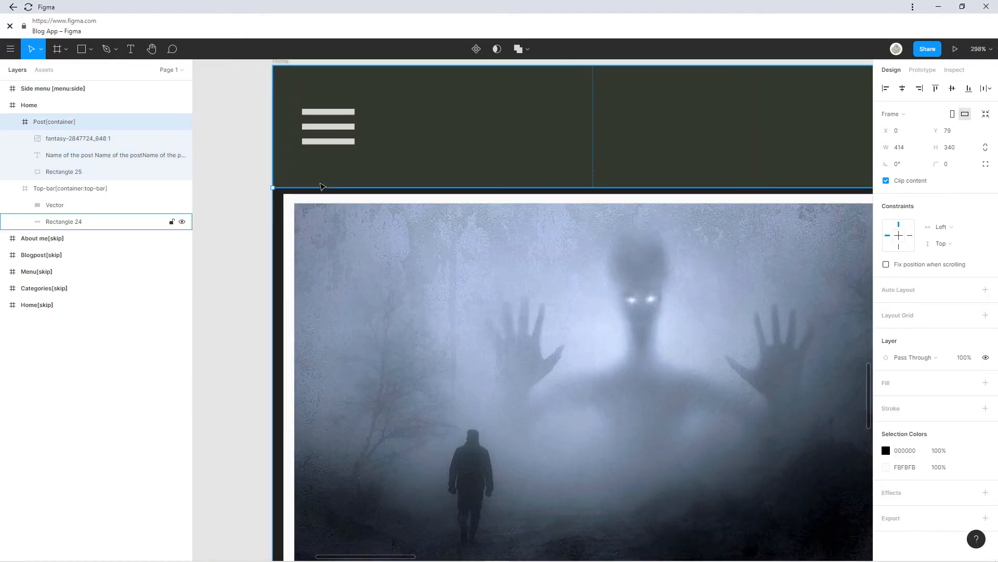
pyautogui.hscroll(2, 402, 211)
pyautogui.scroll(3, 420, 187)
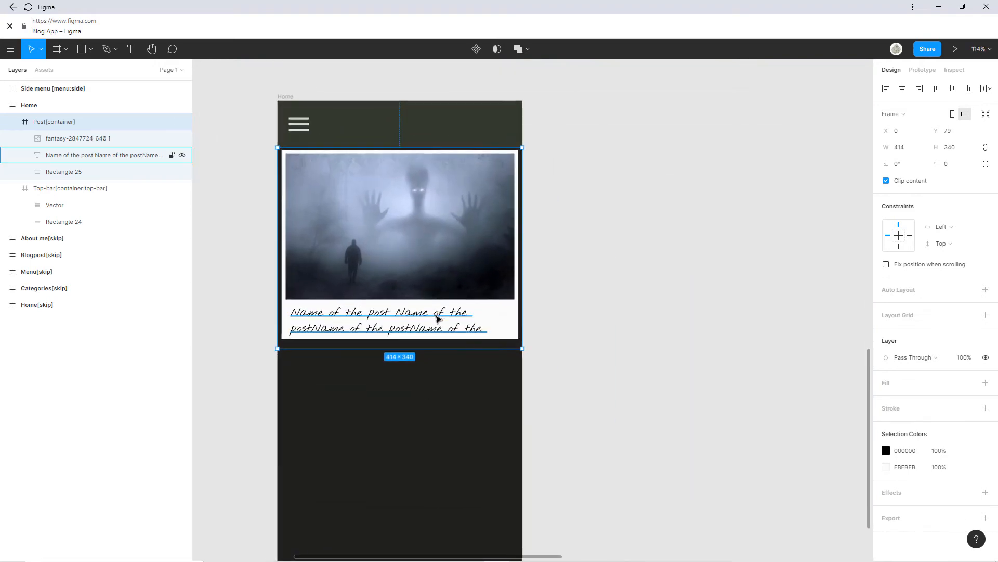
pyautogui.scroll(2, 404, 189)
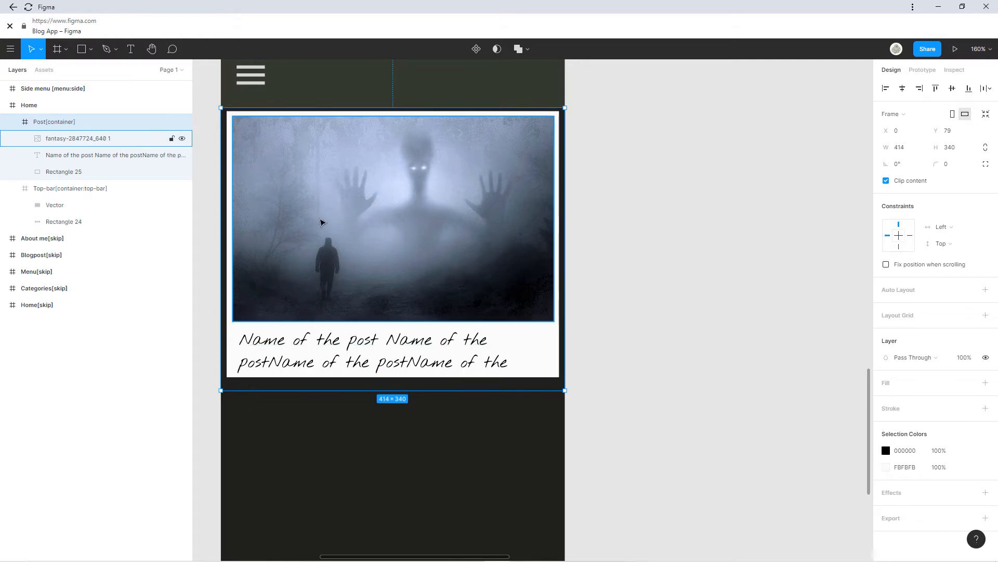
pyautogui.hotkey('ctrl', 'd')
pyautogui.moveTo(396, 178); pyautogui.dragTo(395, 463)
pyautogui.click(644, 427)
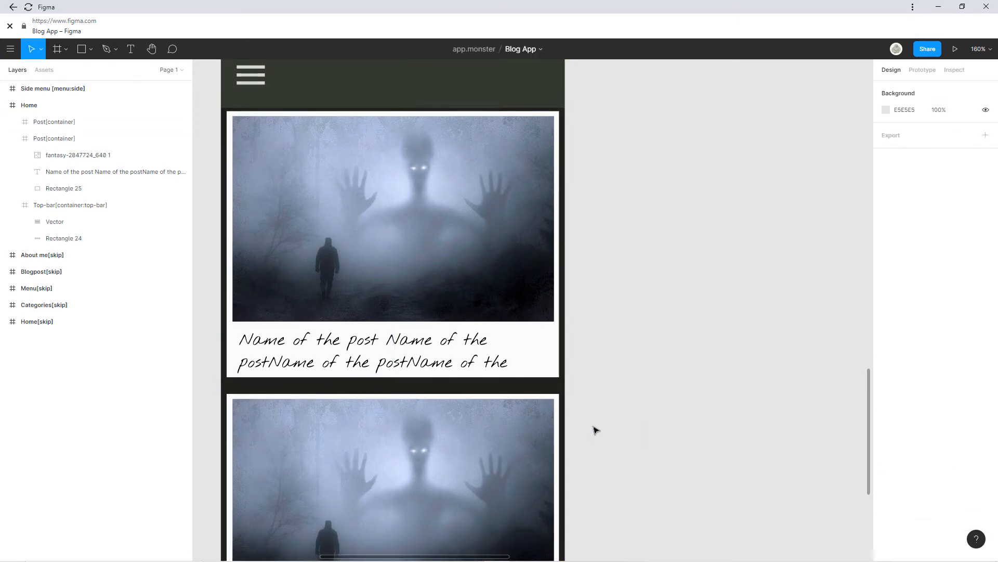
pyautogui.scroll(-1, 584, 422)
pyautogui.moveTo(576, 422); pyautogui.dragTo(580, 285)
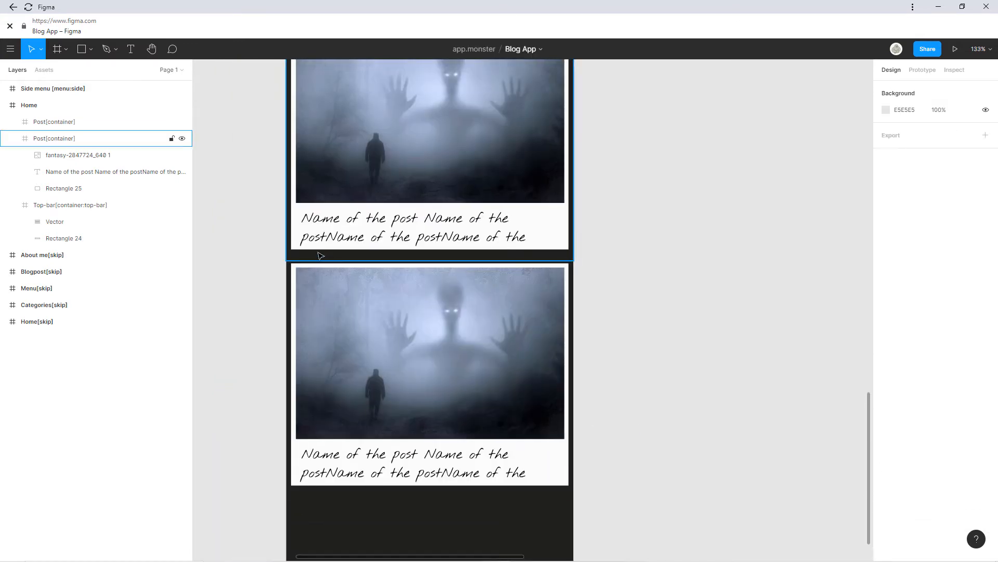
pyautogui.scroll(-2, 601, 265)
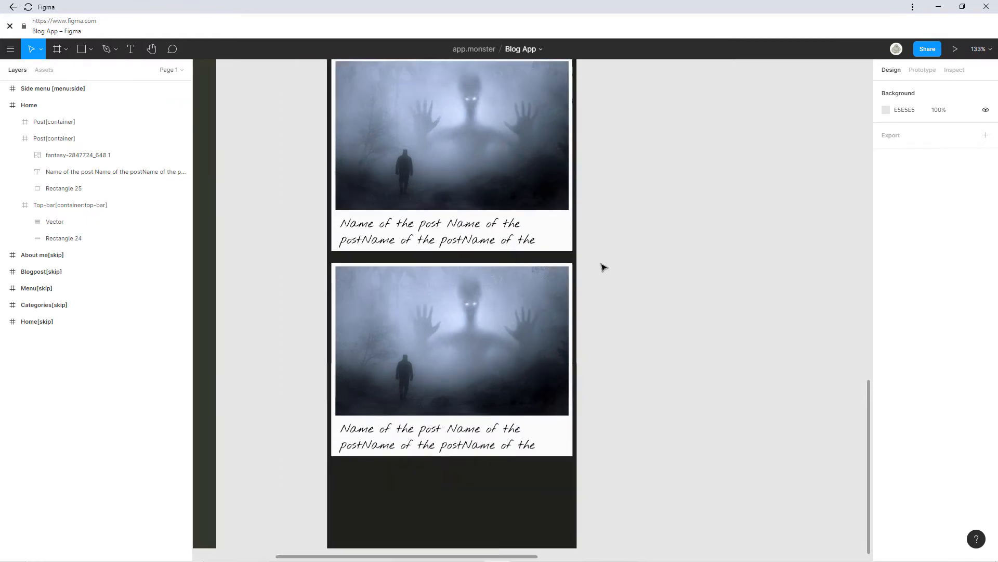
pyautogui.scroll(-1, 595, 361)
pyautogui.scroll(-2, 580, 238)
pyautogui.click(493, 344)
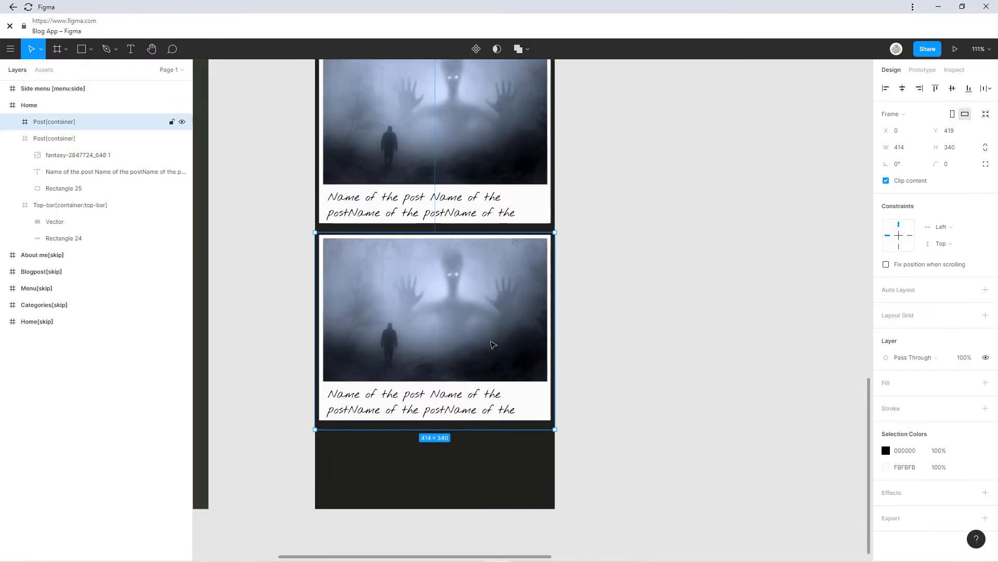
pyautogui.press('Delete')
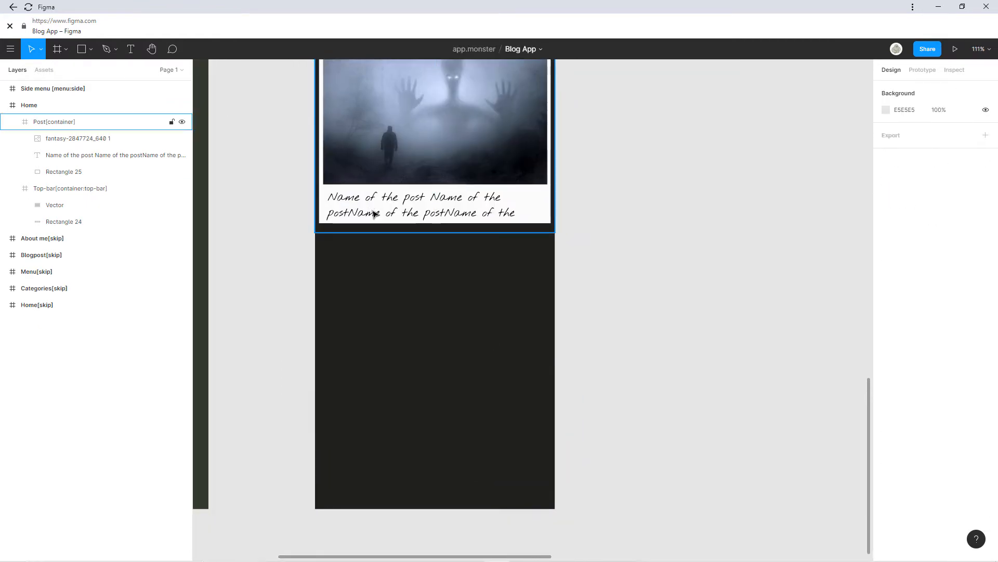
pyautogui.click(367, 229)
pyautogui.scroll(2, 367, 250)
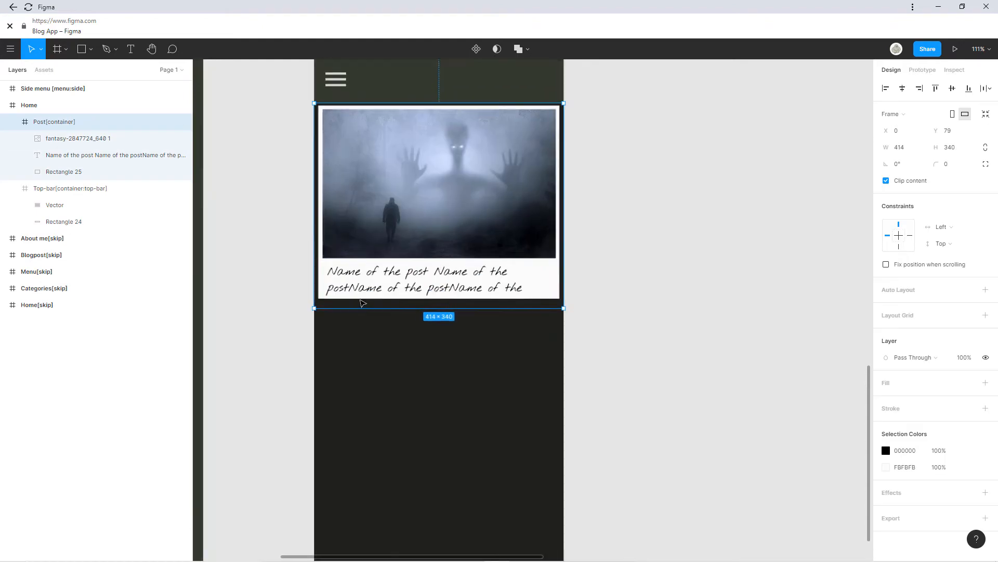
pyautogui.scroll(5, 335, 323)
pyautogui.scroll(-3, 337, 308)
pyautogui.scroll(3, 378, 260)
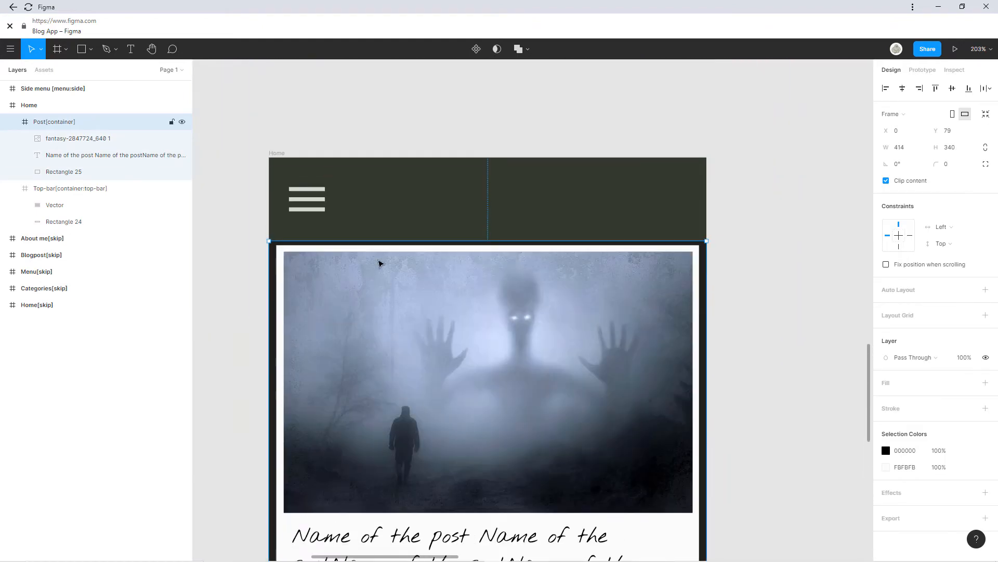
pyautogui.scroll(5, 366, 245)
pyautogui.scroll(-5, 365, 250)
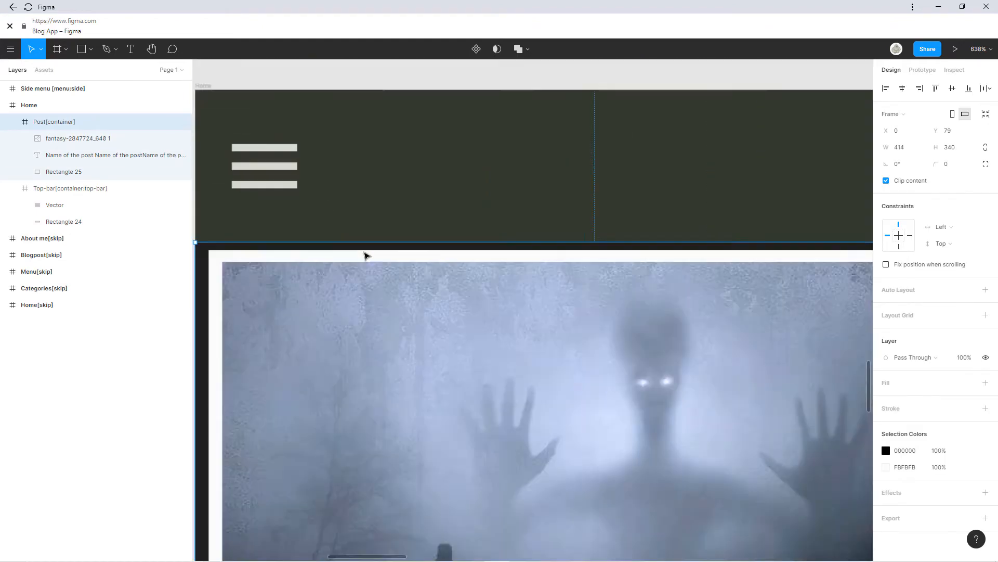
pyautogui.scroll(-3, 441, 249)
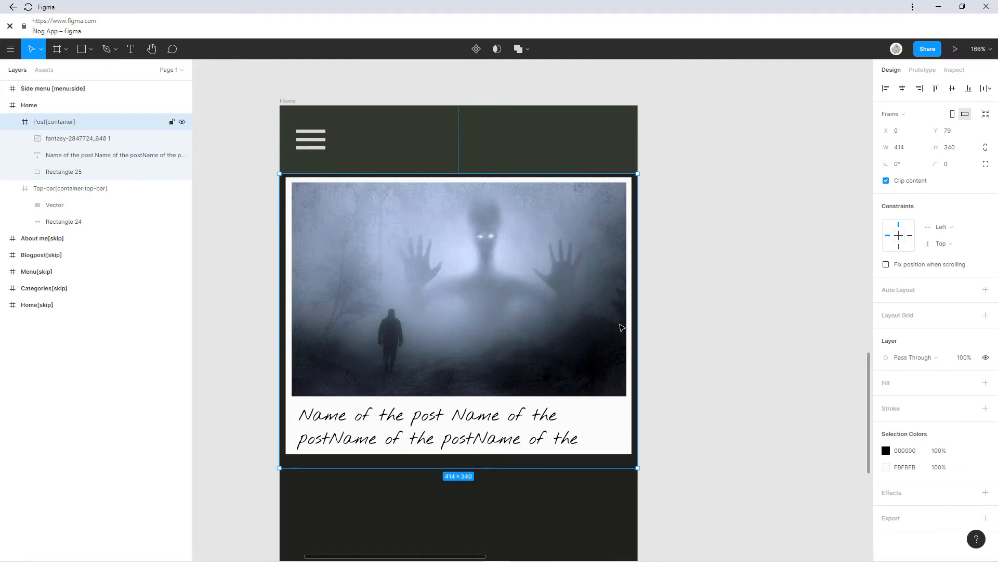
pyautogui.scroll(-2, 622, 326)
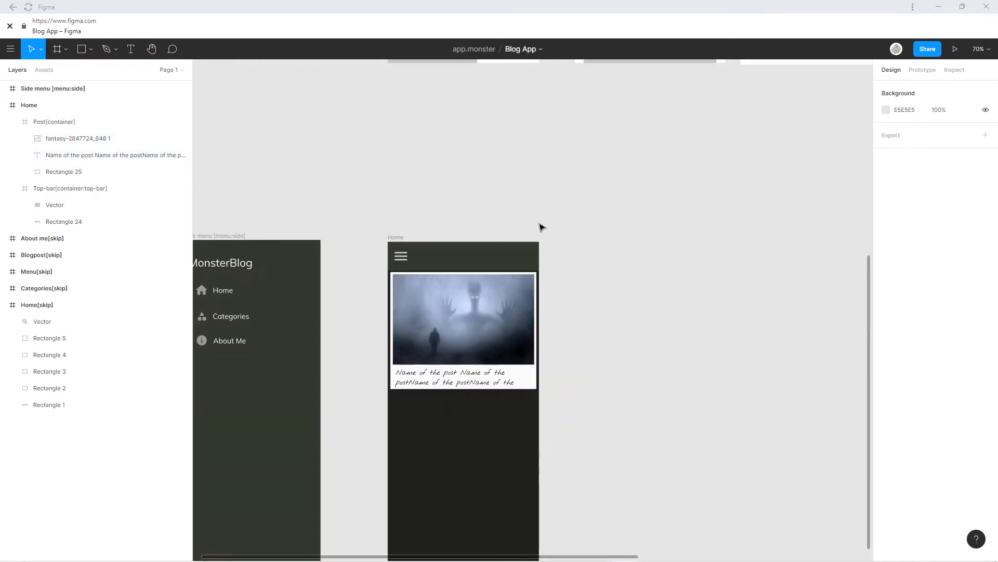
pyautogui.scroll(-2, 560, 208)
pyautogui.scroll(5, 535, 260)
pyautogui.moveTo(507, 338); pyautogui.dragTo(446, 496)
pyautogui.scroll(-1, 447, 496)
pyautogui.moveTo(431, 452); pyautogui.dragTo(453, 438)
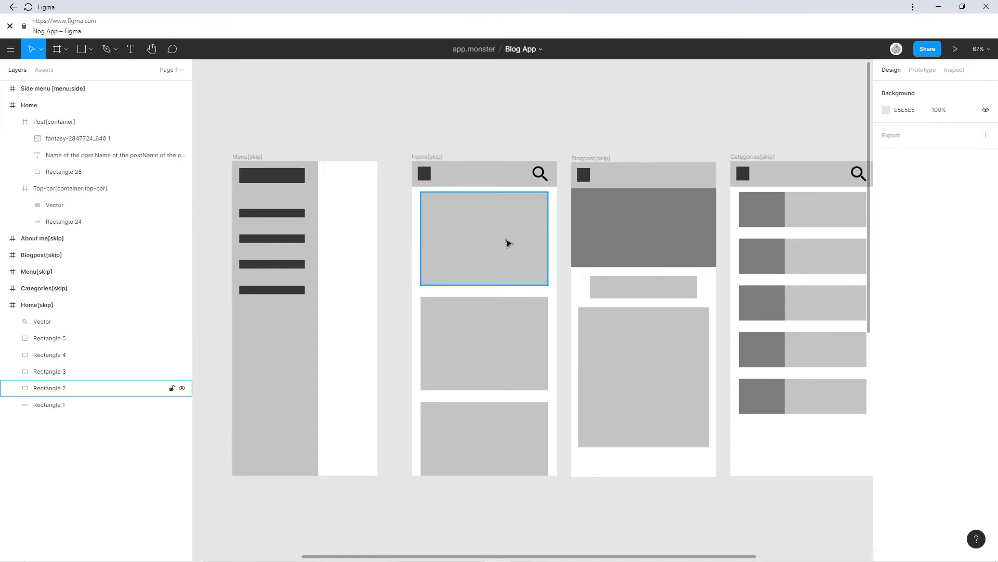
# Draw a 297×45 grey bar in the Home top bar with corner radius 7.
pyautogui.scroll(-1, 473, 341)
pyautogui.hscroll(-1, 472, 341)
pyautogui.scroll(-5, 520, 395)
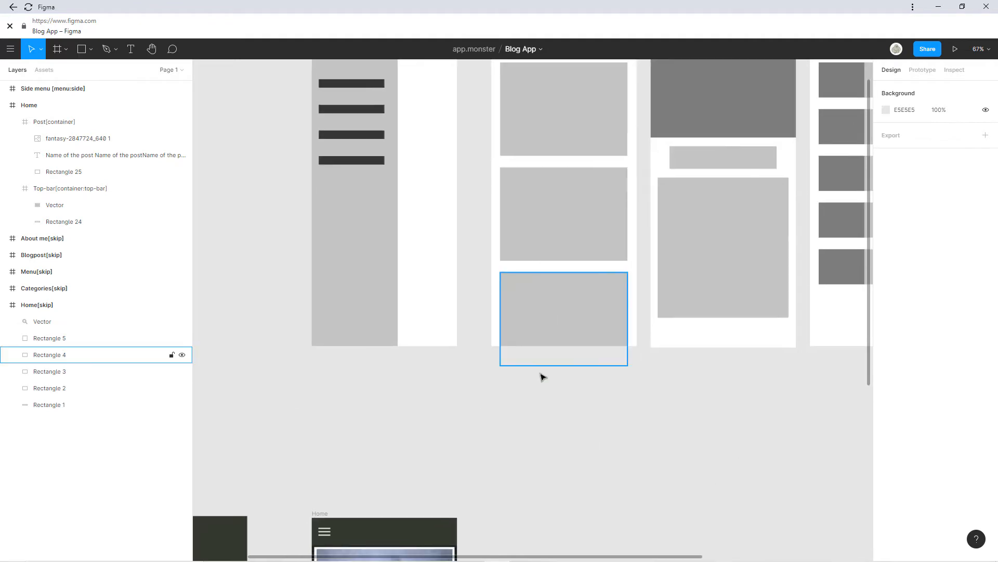
pyautogui.scroll(5, 508, 350)
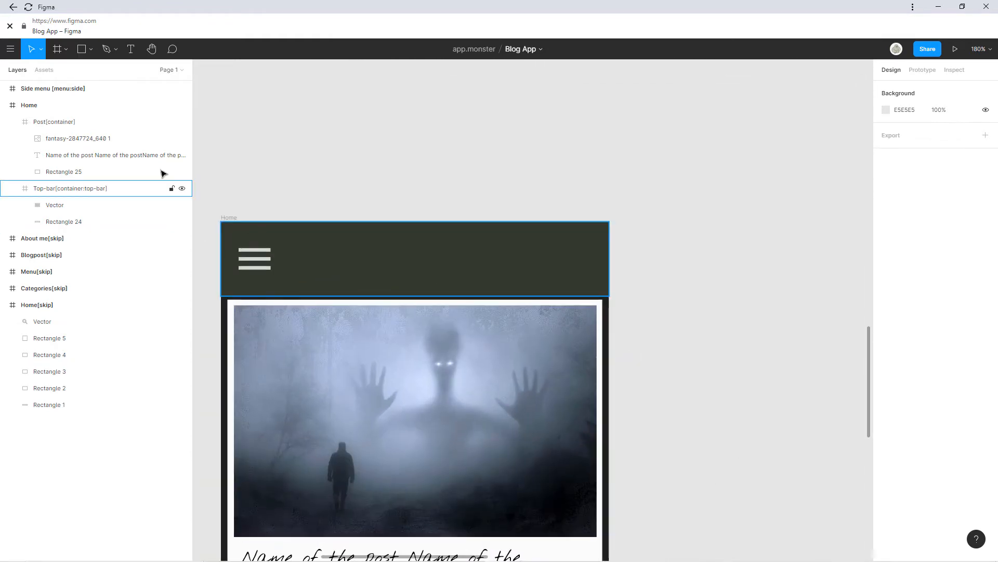
pyautogui.click(81, 49)
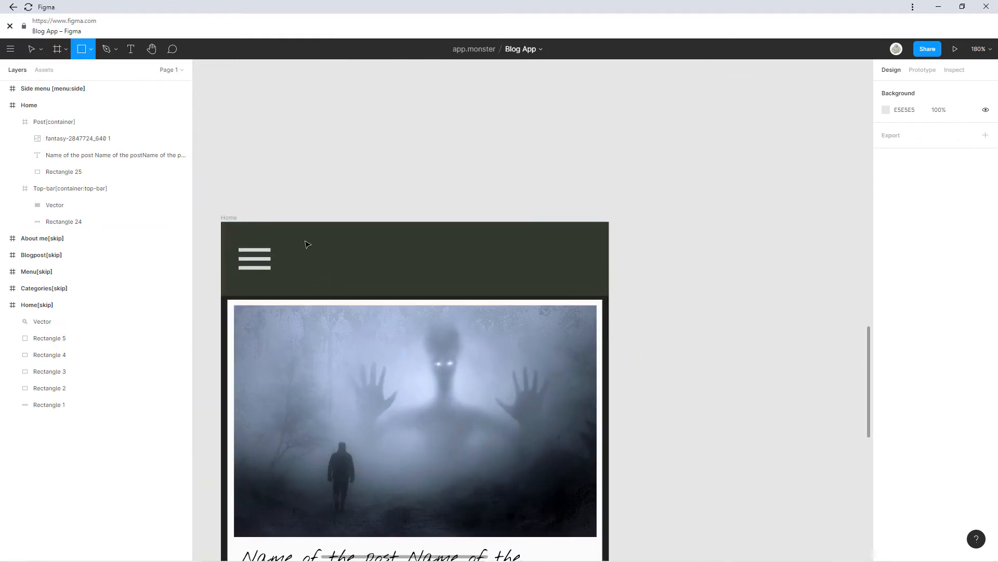
pyautogui.moveTo(303, 237)
pyautogui.mouseDown()
pyautogui.moveTo(466, 272)
pyautogui.moveTo(582, 279)
pyautogui.mouseUp()
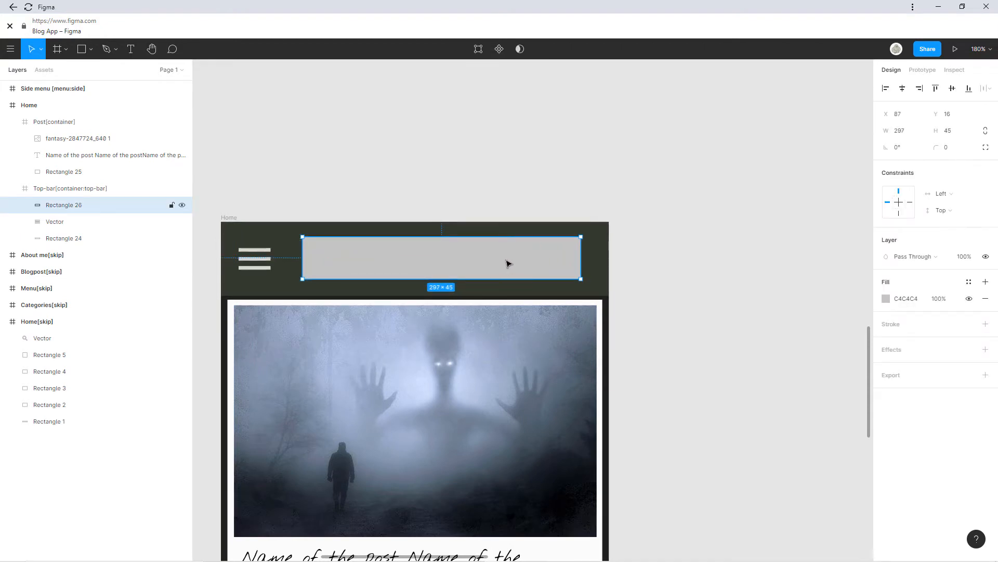
pyautogui.moveTo(501, 263); pyautogui.dragTo(510, 264)
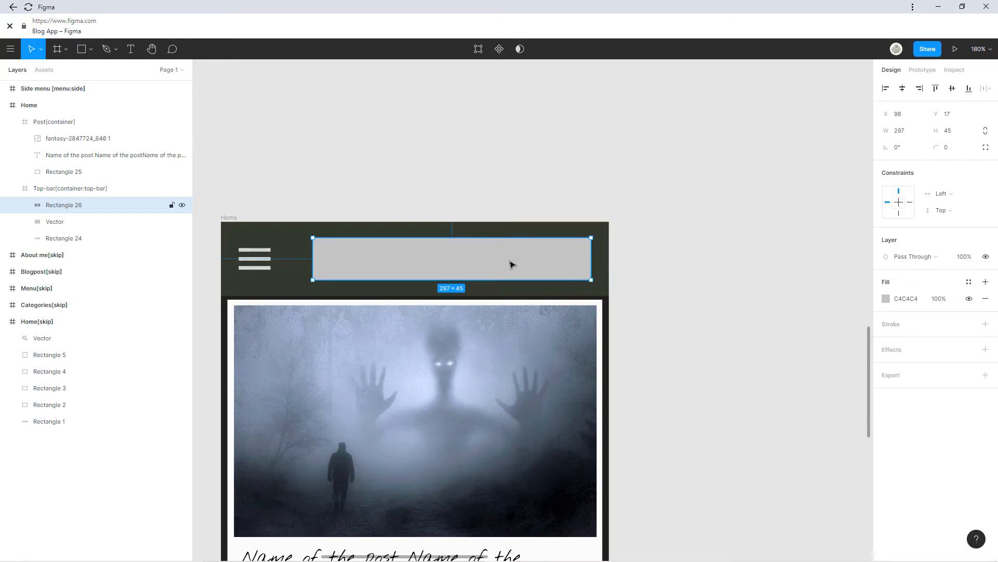
pyautogui.keyDown('ctrl'); pyautogui.scroll(5, 324, 251); pyautogui.keyUp('ctrl')
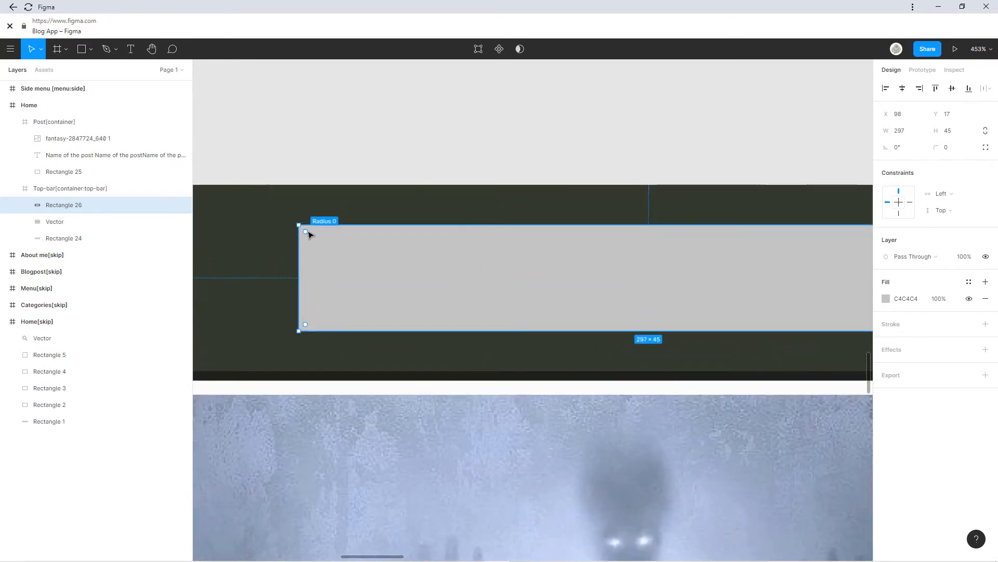
pyautogui.moveTo(311, 233); pyautogui.dragTo(316, 245)
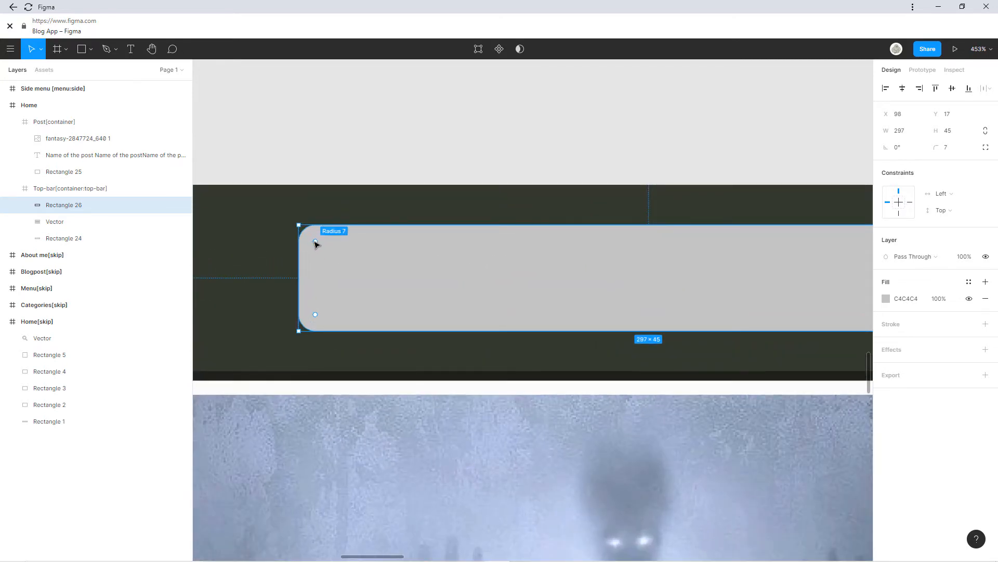
pyautogui.click(406, 154)
pyautogui.keyDown('ctrl'); pyautogui.scroll(-4, 450, 357); pyautogui.keyUp('ctrl')
# Centre the placeholder bar in the top bar at X 100, Y 19.
pyautogui.click(583, 305)
pyautogui.click(582, 309)
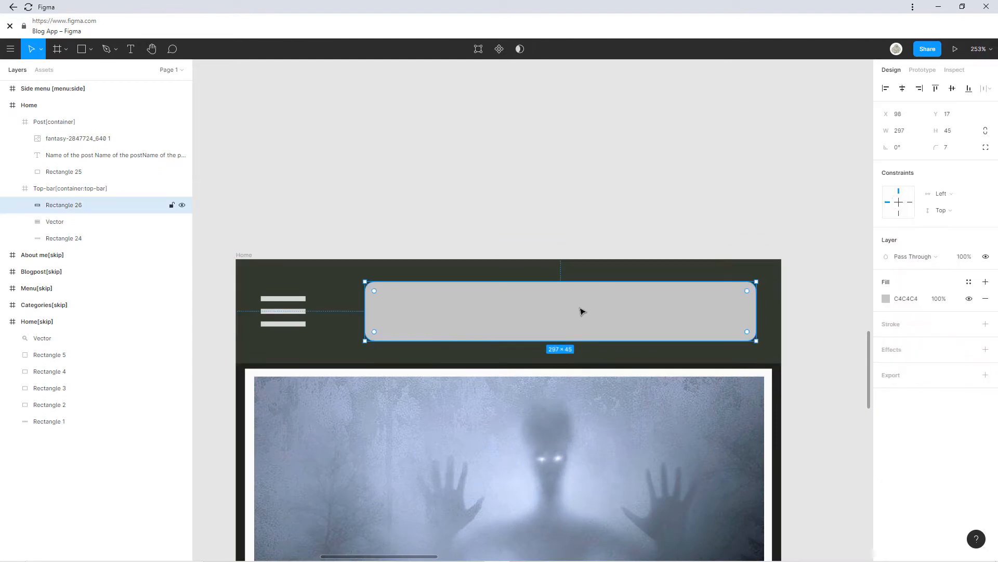
pyautogui.moveTo(582, 310); pyautogui.dragTo(584, 313)
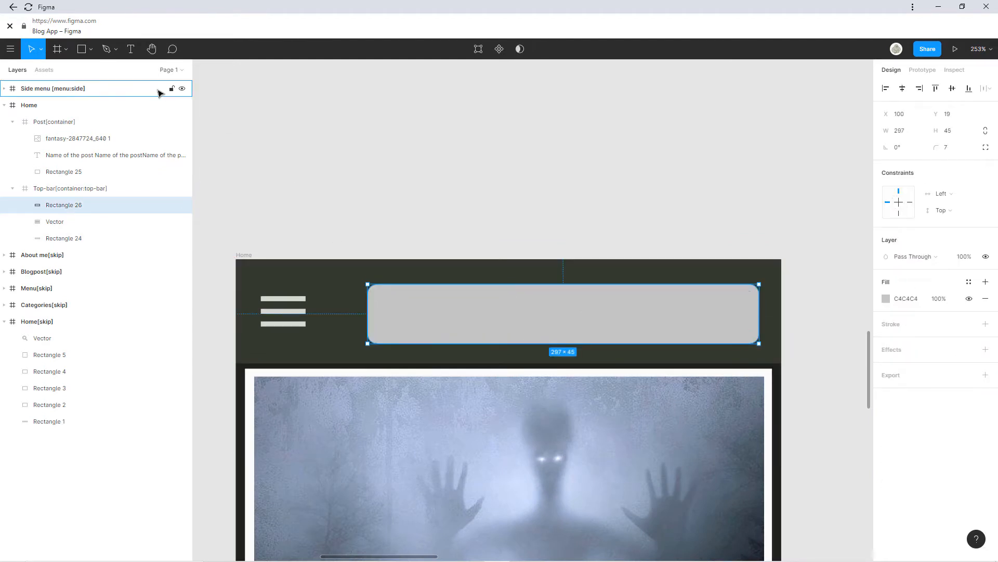
pyautogui.scroll(-5, 285, 184)
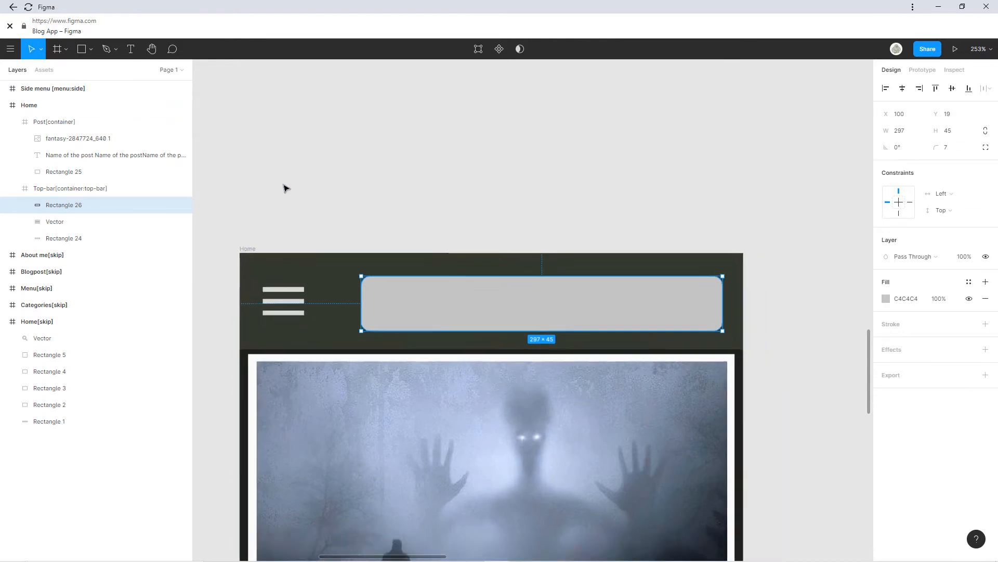
pyautogui.click(319, 167)
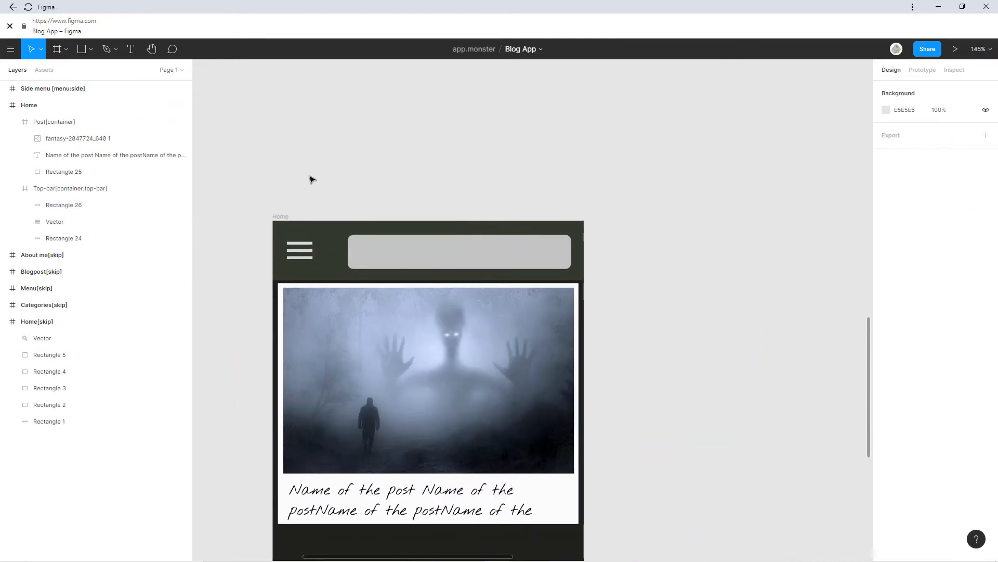
# Move the search icon Vector into the example's Searchfield group.
pyautogui.click(11, 49)
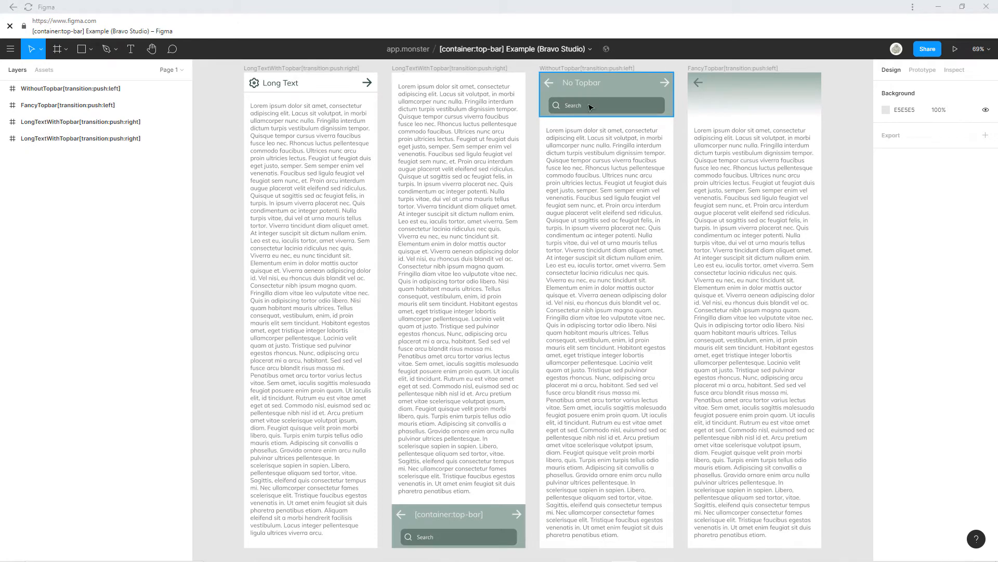
pyautogui.doubleClick(591, 107)
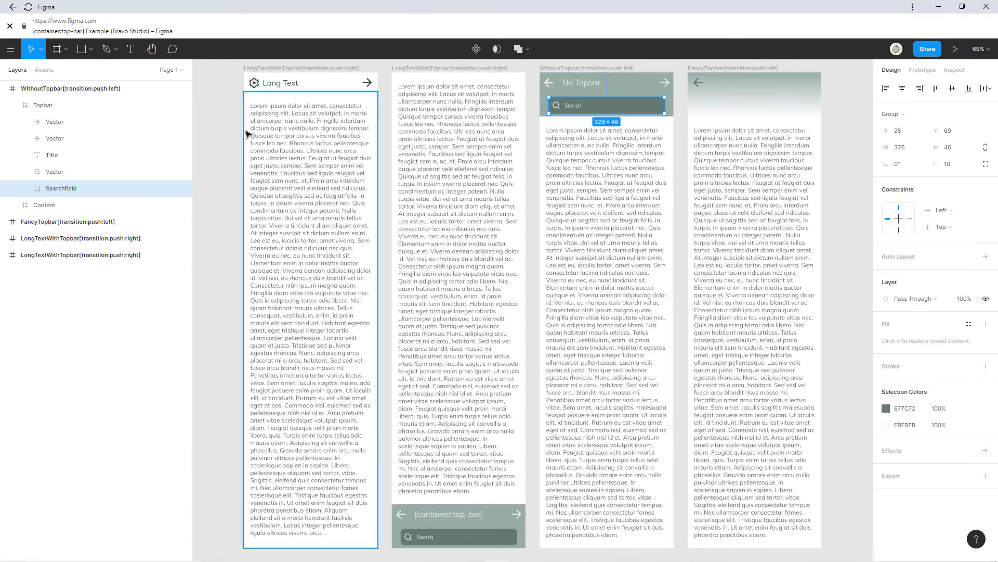
pyautogui.keyDown('shift'); pyautogui.click(65, 175); pyautogui.keyUp('shift')
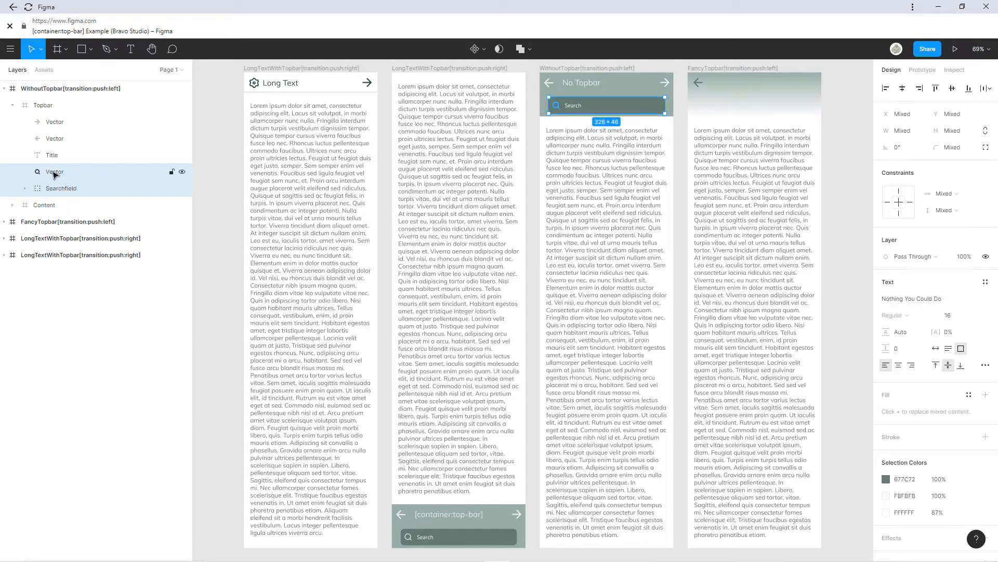
pyautogui.click(53, 172)
pyautogui.moveTo(53, 172); pyautogui.dragTo(67, 193)
# Select the Searchfield group and return to the file browser.
pyautogui.click(69, 171)
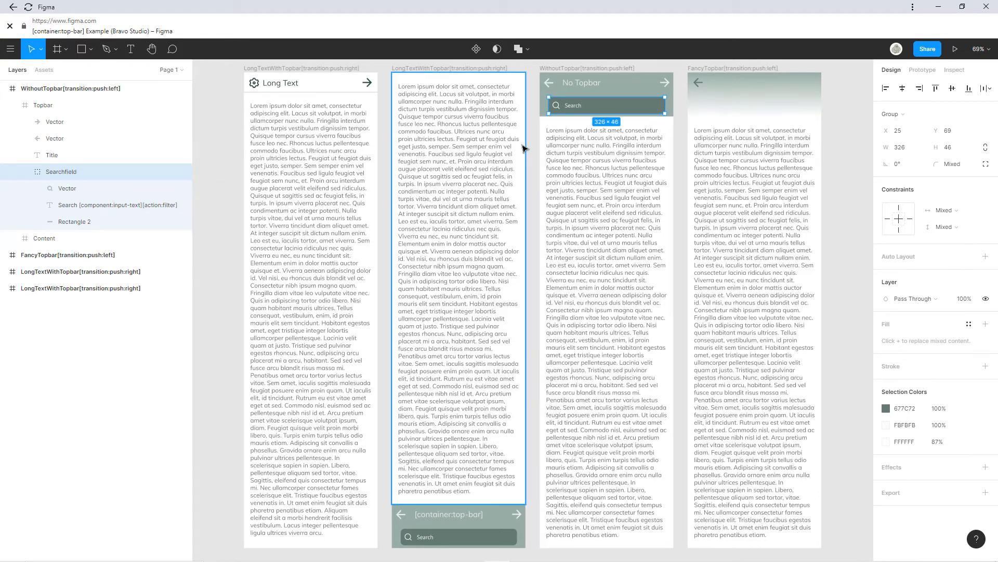
pyautogui.click(11, 49)
pyautogui.click(35, 73)
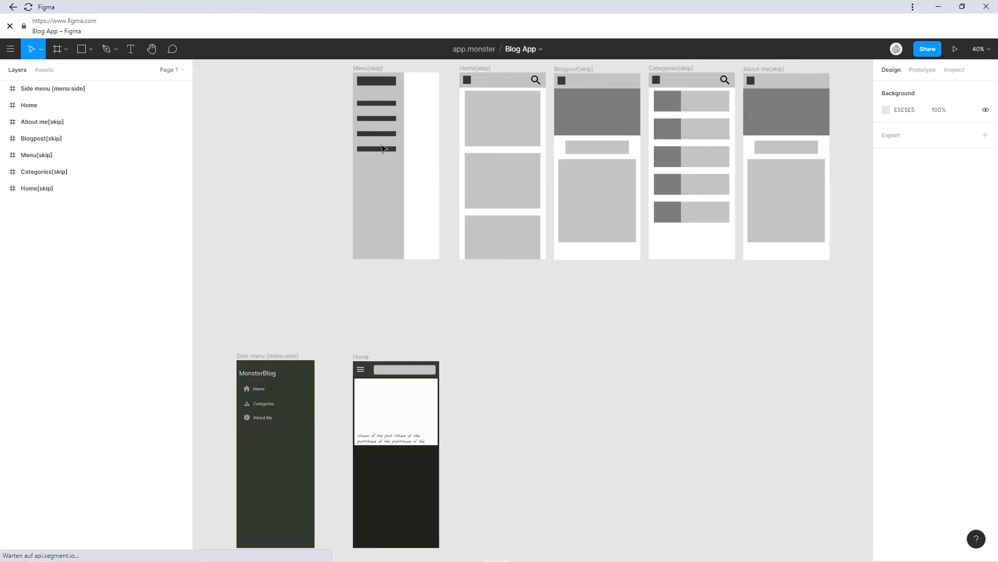
# Replace the grey placeholder bar with the pasted Searchfield in Home's top bar.
pyautogui.scroll(5, 411, 304)
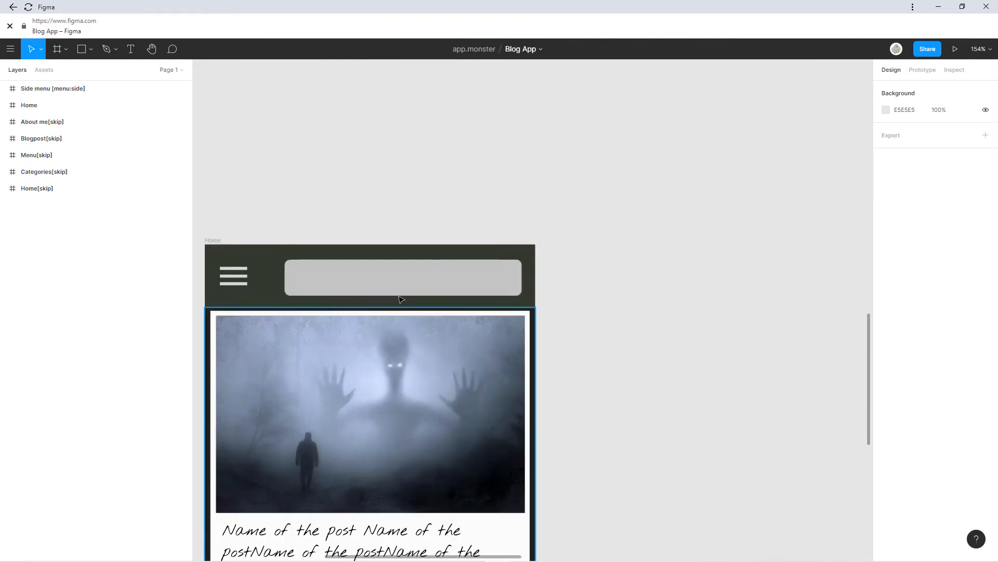
pyautogui.click(399, 287)
pyautogui.press('Delete')
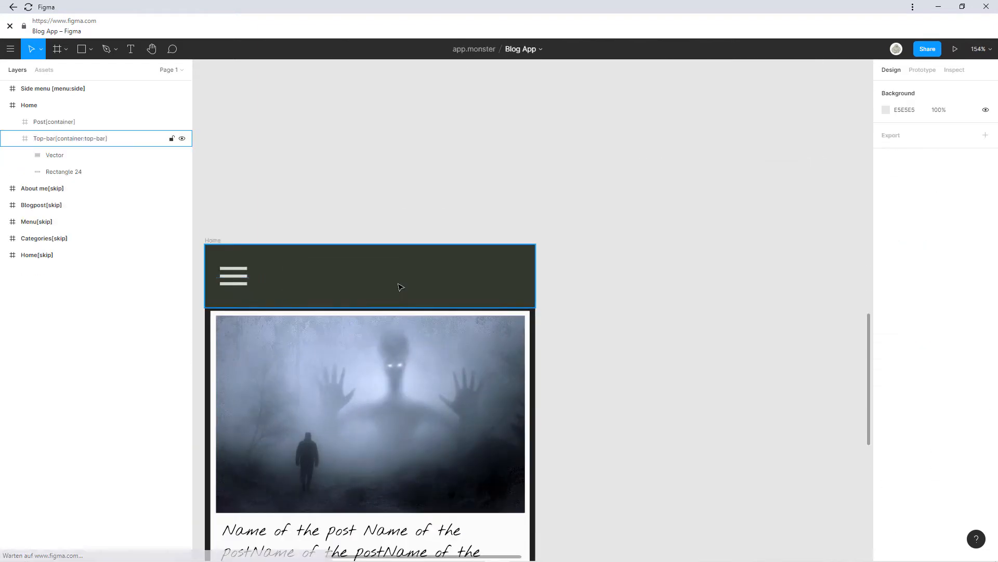
pyautogui.hotkey('ctrl', 'v')
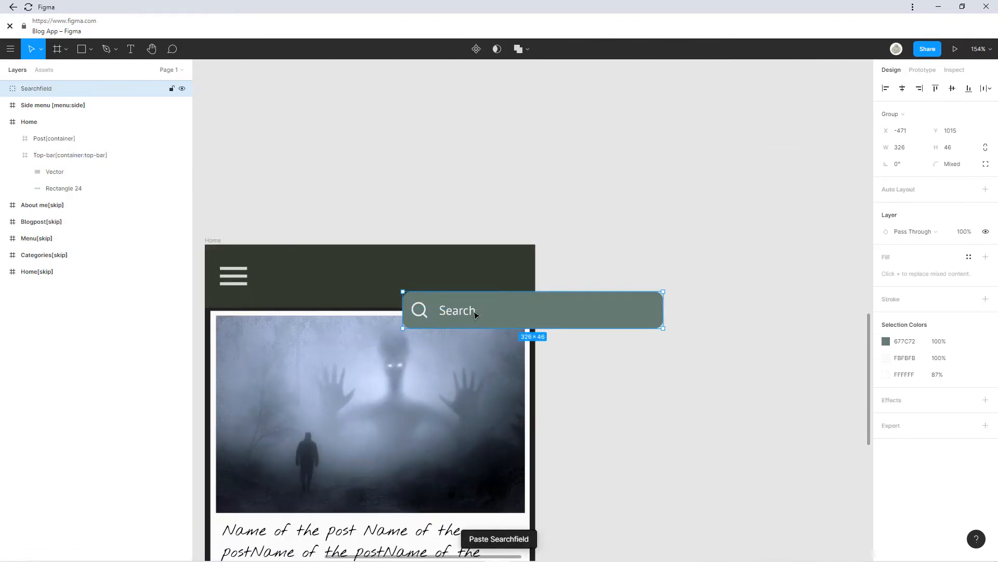
pyautogui.moveTo(477, 314); pyautogui.dragTo(334, 281)
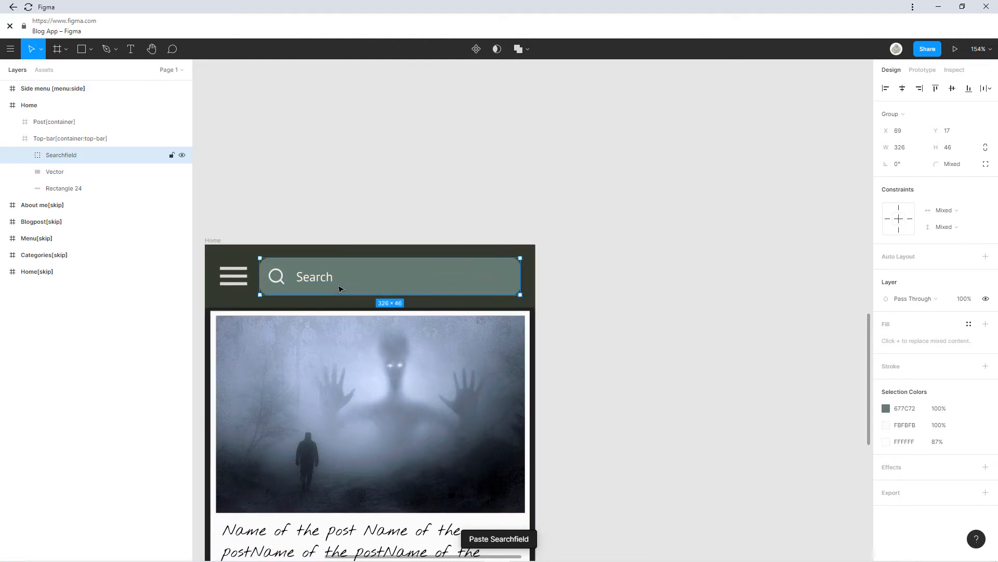
# Resize the Searchfield to 284×40.07 and align it at X 109, Y 20.
pyautogui.moveTo(261, 277); pyautogui.dragTo(290, 276)
pyautogui.click(595, 294)
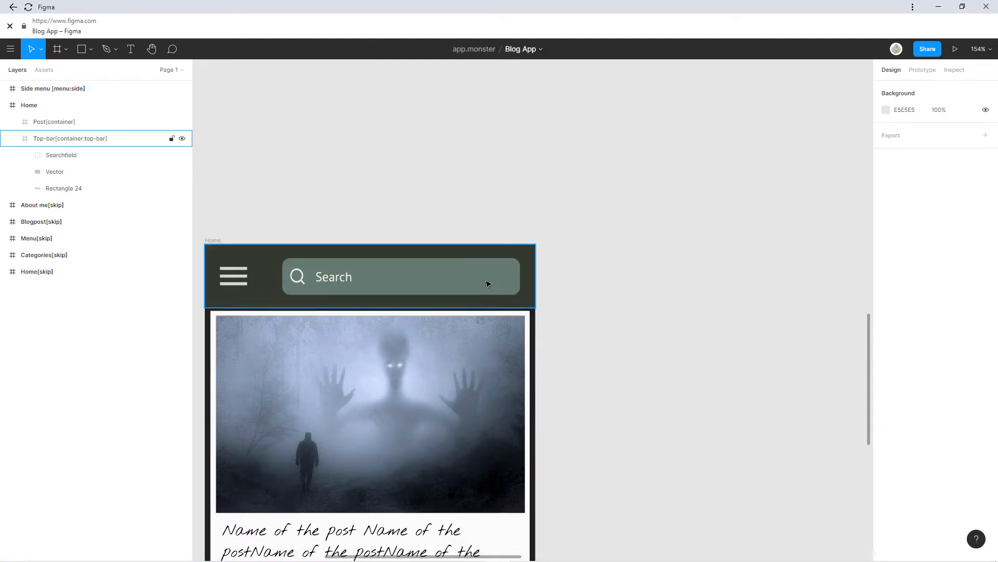
pyautogui.click(280, 287)
pyautogui.press('Escape')
pyautogui.doubleClick(317, 280)
pyautogui.moveTo(317, 279); pyautogui.dragTo(294, 286)
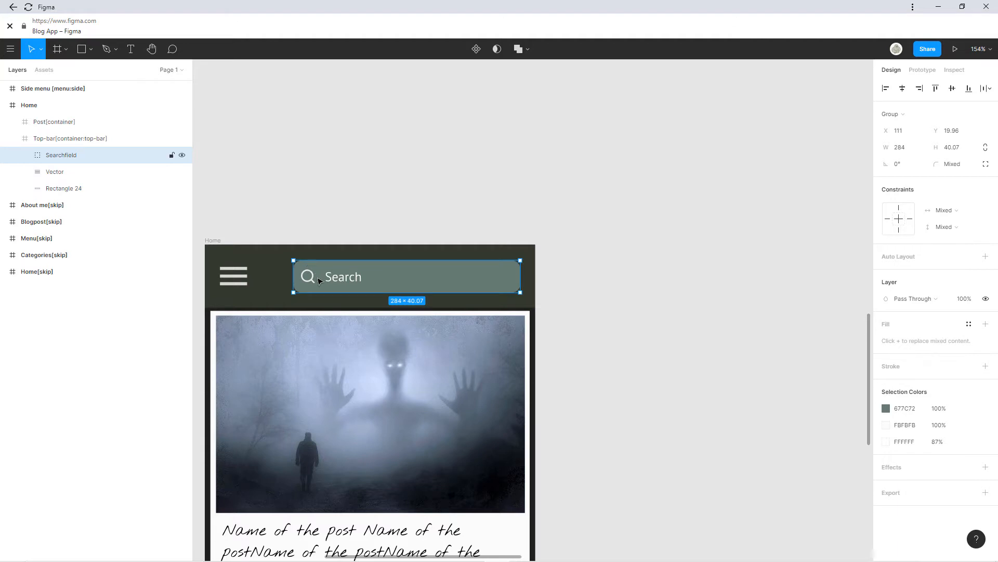
pyautogui.moveTo(378, 270); pyautogui.dragTo(378, 276)
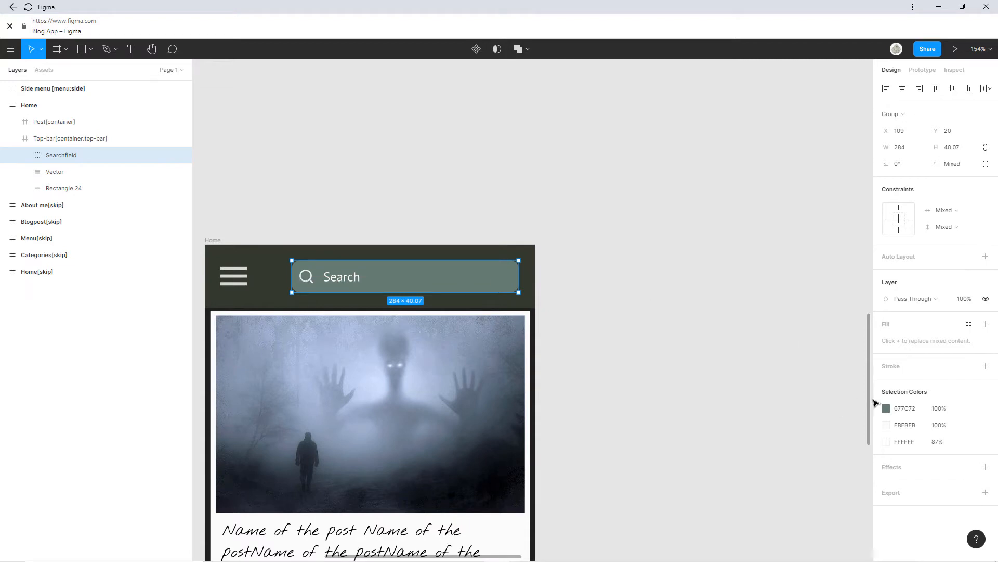
# Recolour the Searchfield fill to the light menu-icon grey D7D8D6.
pyautogui.click(886, 409)
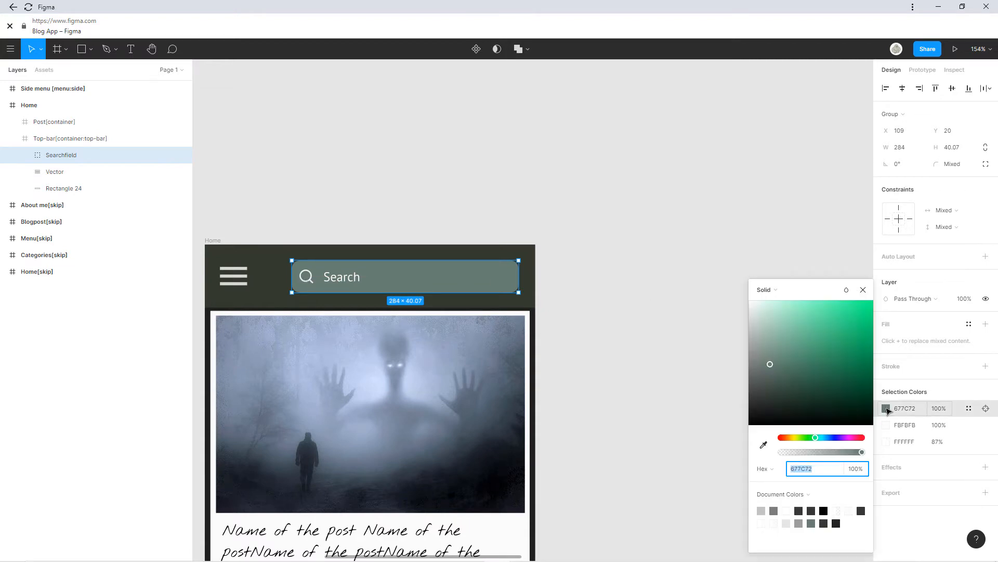
pyautogui.click(763, 444)
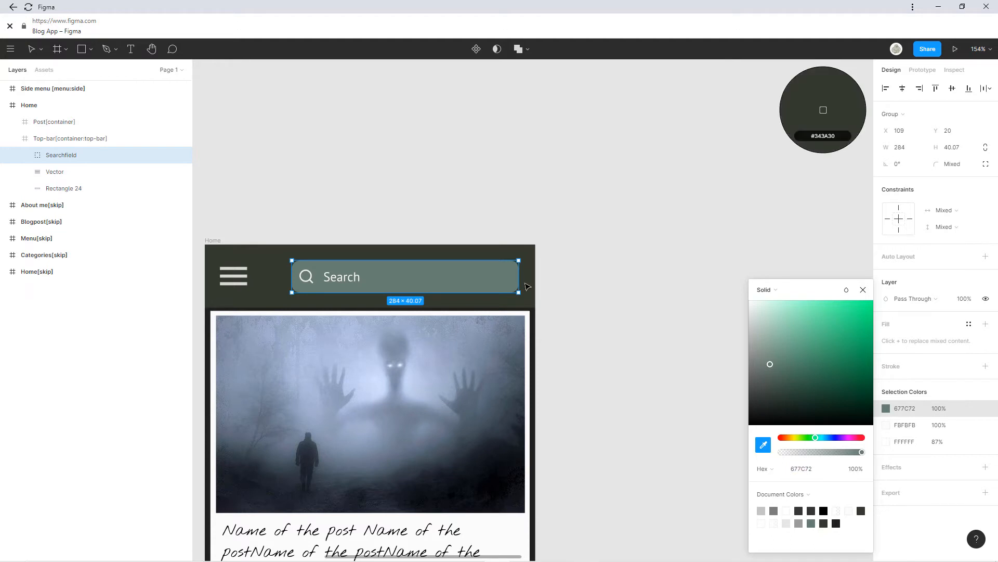
pyautogui.click(536, 299)
pyautogui.moveTo(773, 396); pyautogui.dragTo(775, 387)
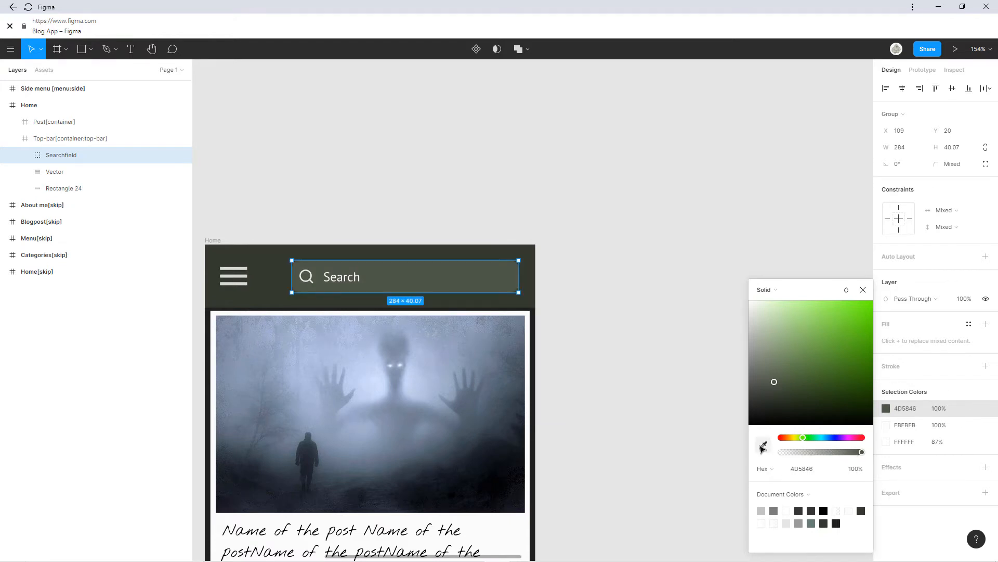
pyautogui.click(763, 445)
pyautogui.click(235, 276)
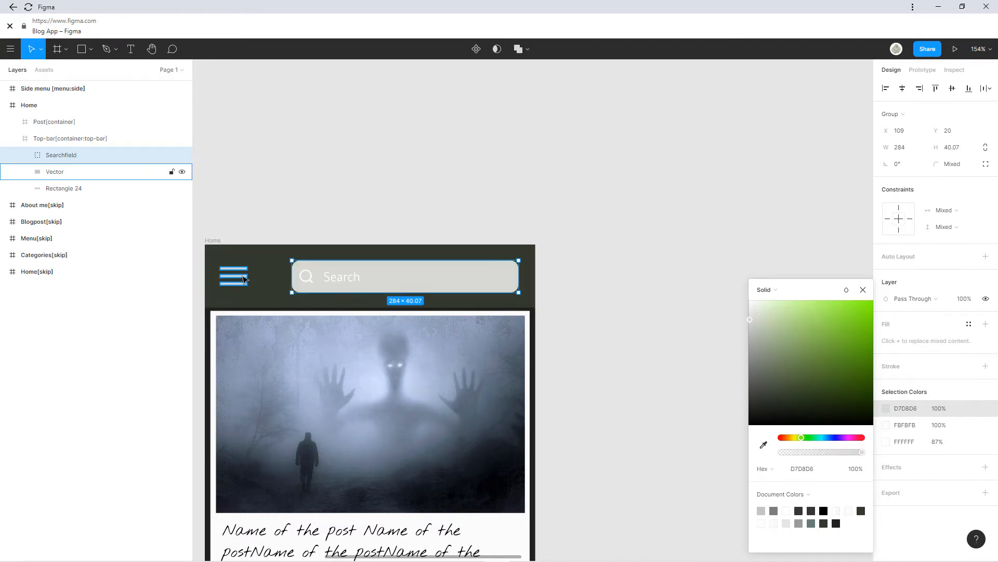
pyautogui.click(345, 285)
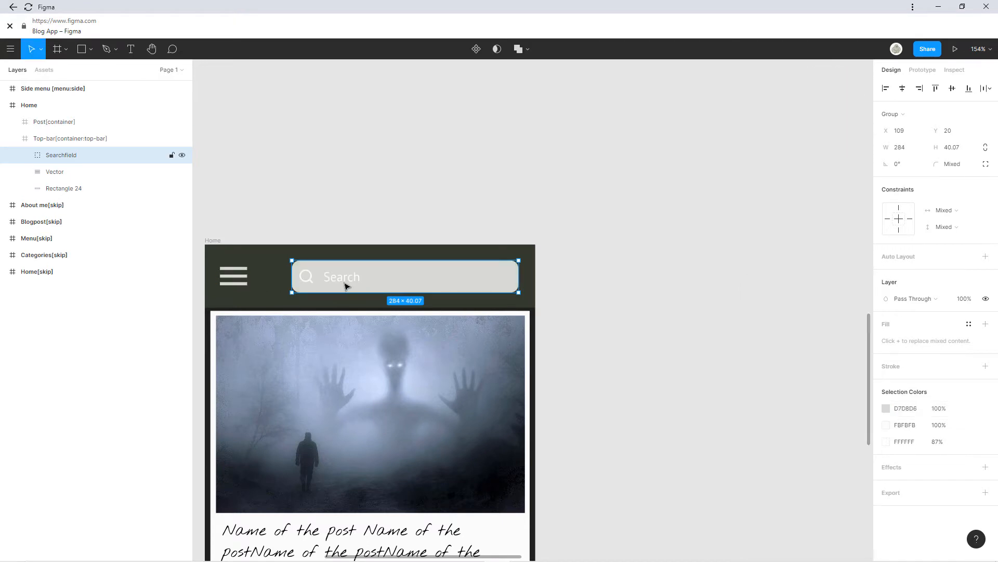
pyautogui.doubleClick(346, 286)
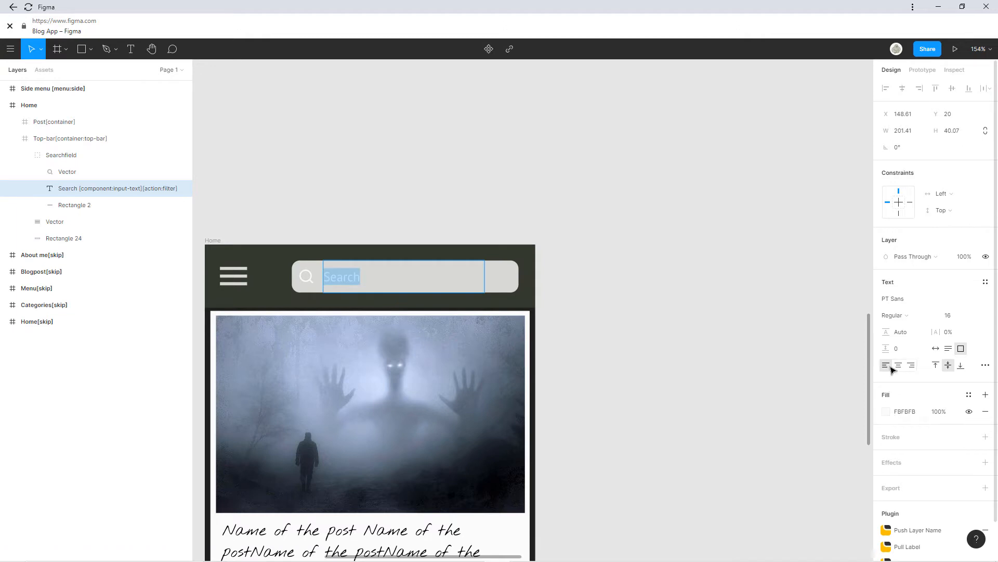
# Sample the dark top-bar colour into the Search text and search icon fills.
pyautogui.click(886, 412)
pyautogui.click(764, 444)
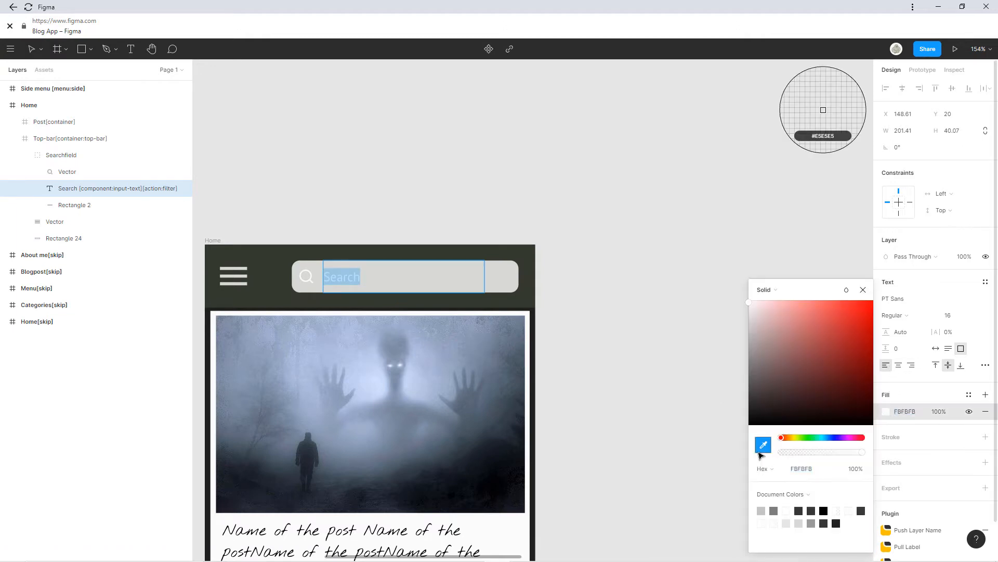
pyautogui.click(283, 281)
pyautogui.click(311, 279)
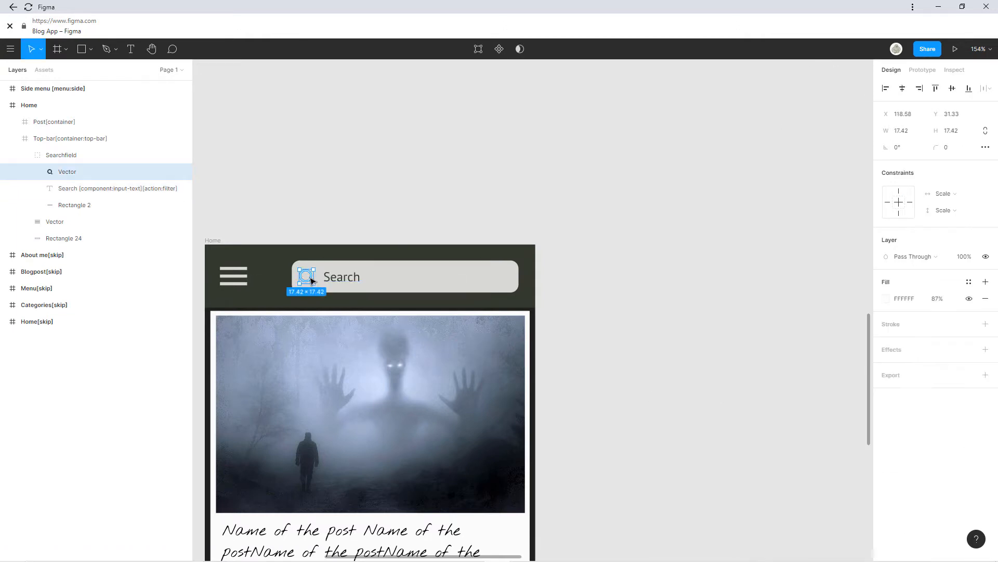
pyautogui.click(889, 299)
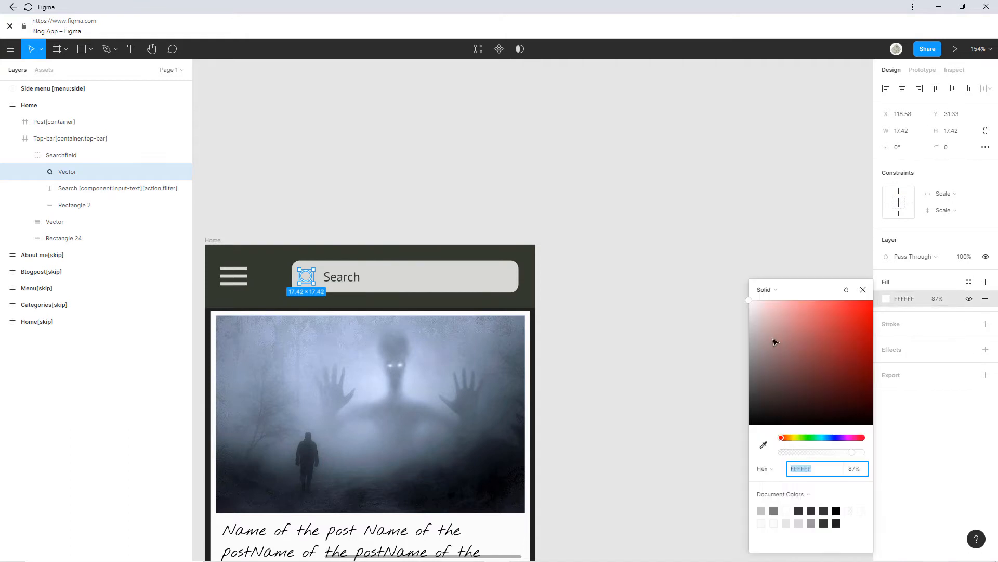
pyautogui.click(763, 445)
pyautogui.click(294, 284)
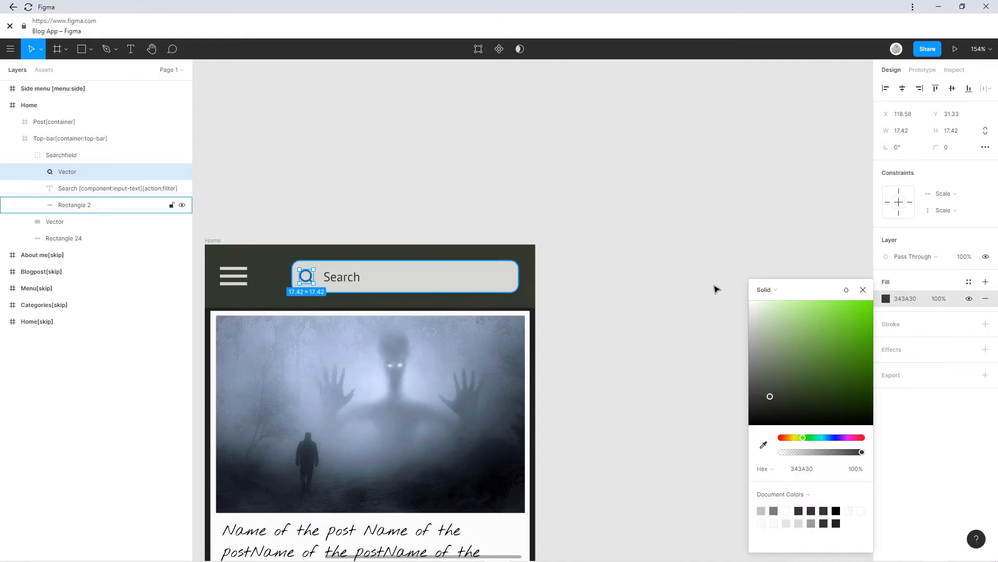
pyautogui.click(865, 289)
pyautogui.click(615, 399)
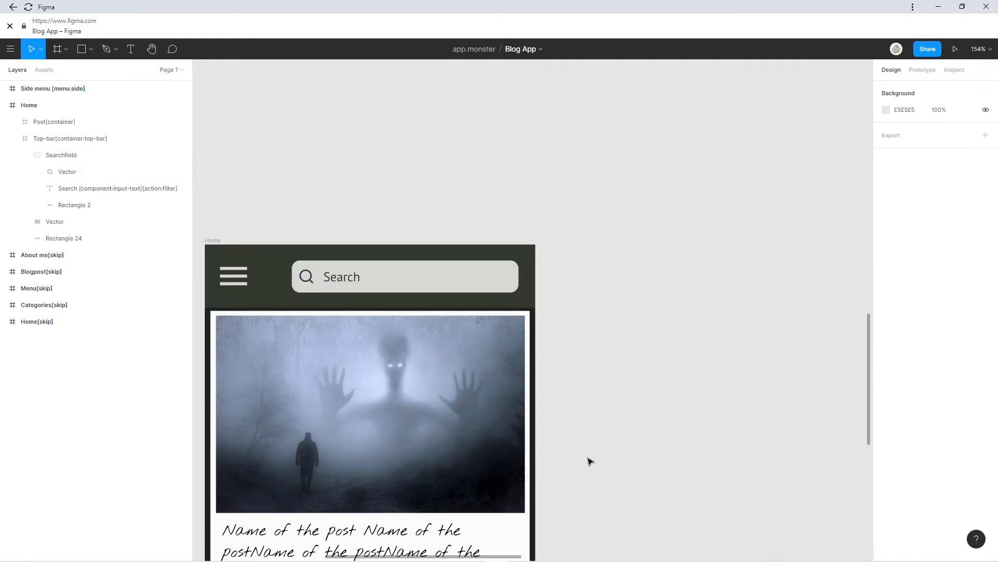
# Reapply the dark fill 1F201D to the Search text and magnifier icon.
pyautogui.click(333, 278)
pyautogui.doubleClick(333, 278)
pyautogui.doubleClick(333, 278)
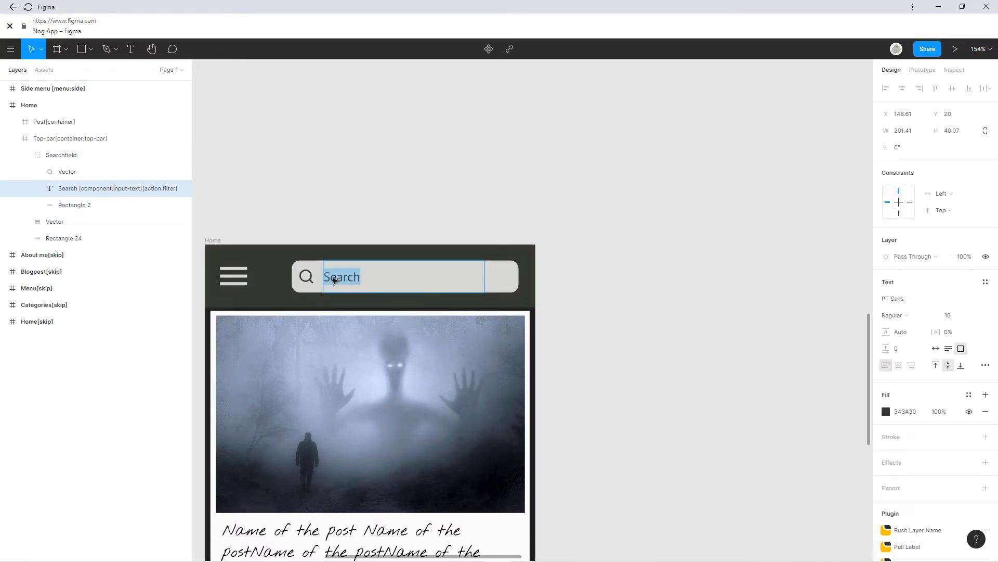
pyautogui.click(886, 412)
pyautogui.click(764, 445)
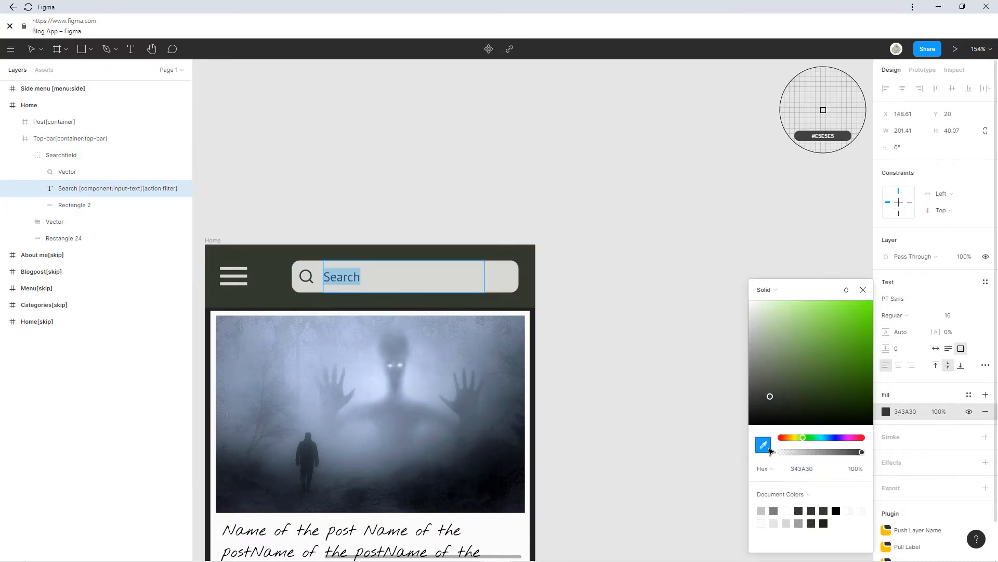
pyautogui.click(285, 305)
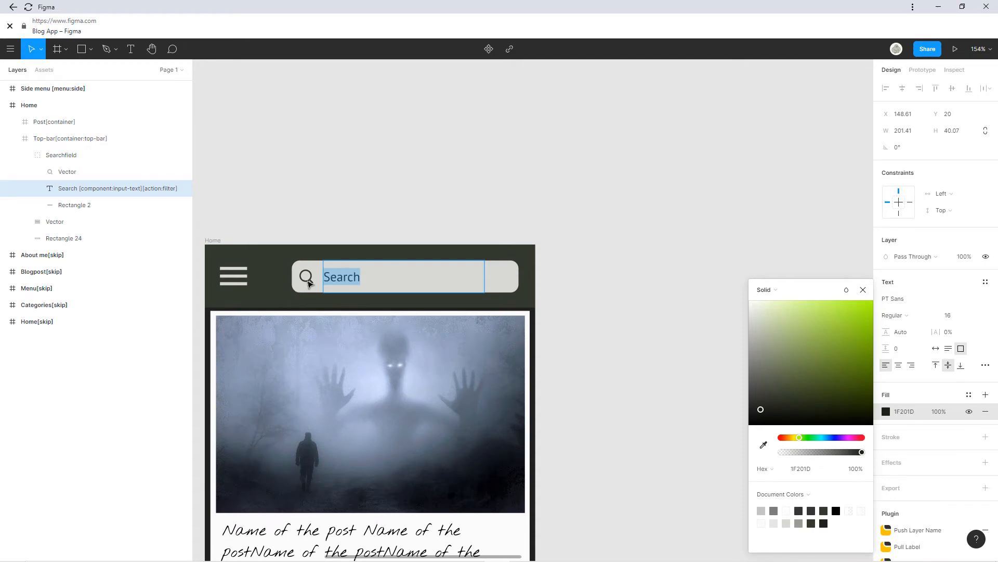
pyautogui.click(309, 282)
pyautogui.click(886, 298)
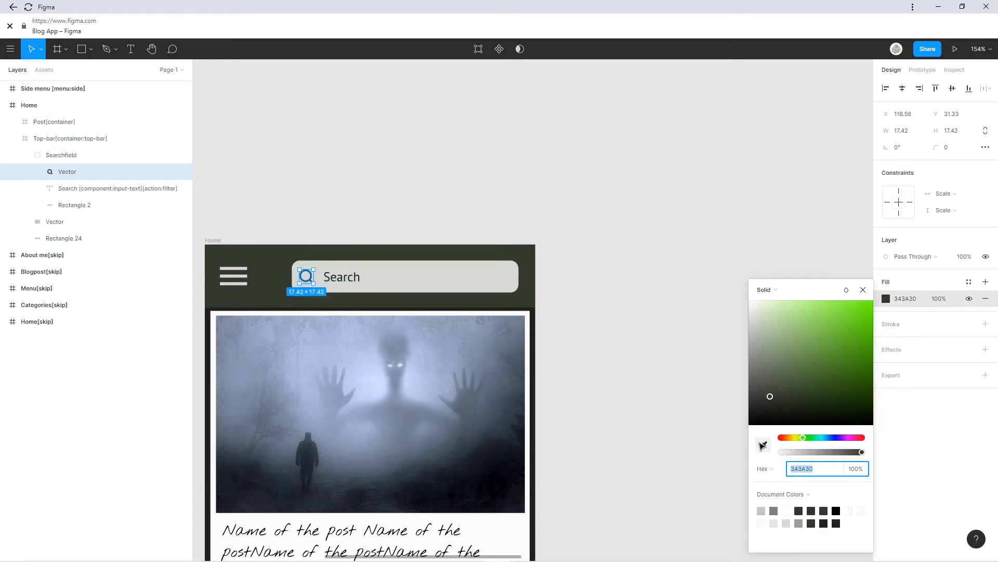
pyautogui.click(763, 445)
pyautogui.click(822, 107)
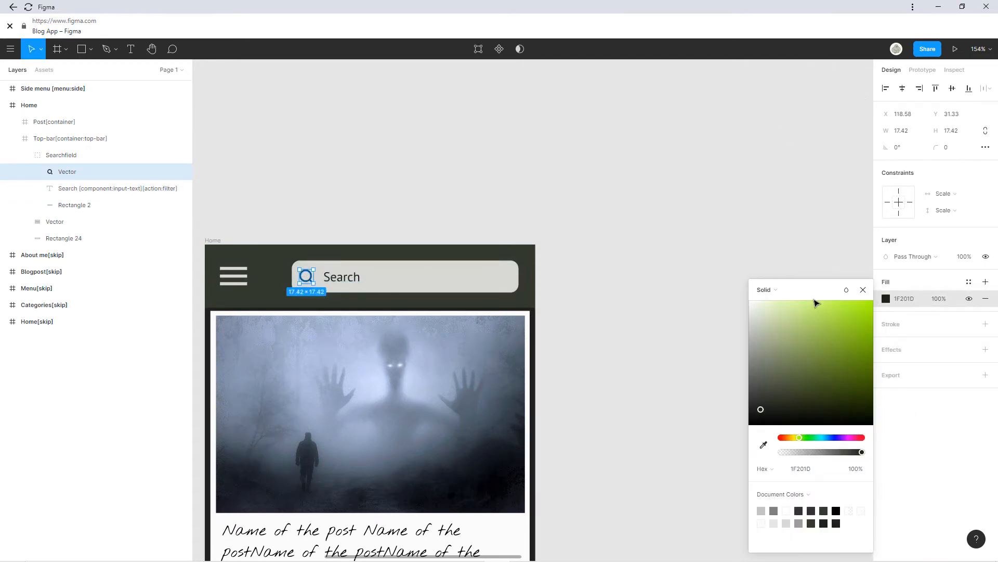
pyautogui.click(862, 290)
pyautogui.click(570, 330)
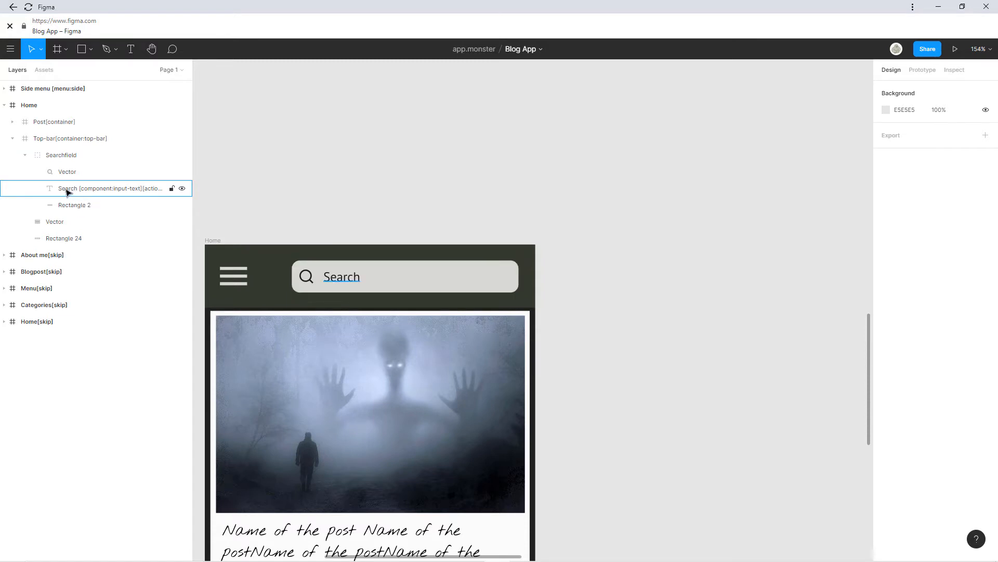
# Widen the Search text box to about 249 px, from the icon to the field's end.
pyautogui.doubleClick(109, 192)
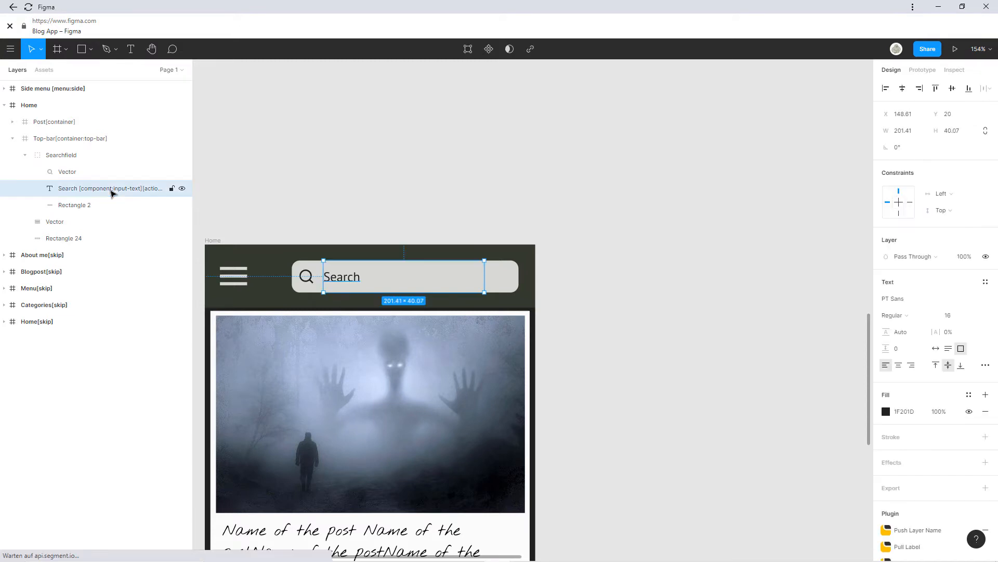
pyautogui.click(98, 193)
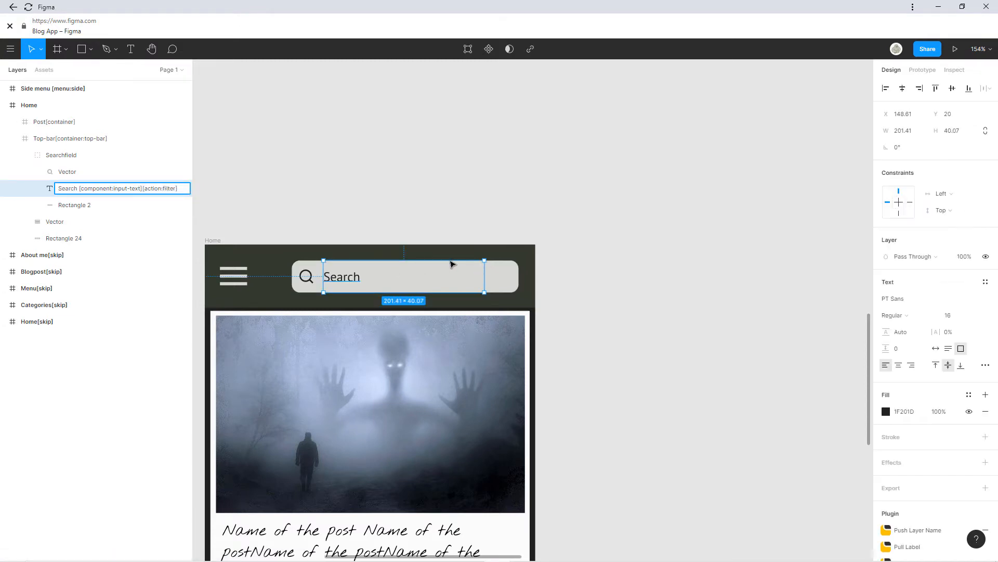
pyautogui.moveTo(448, 292); pyautogui.dragTo(447, 275)
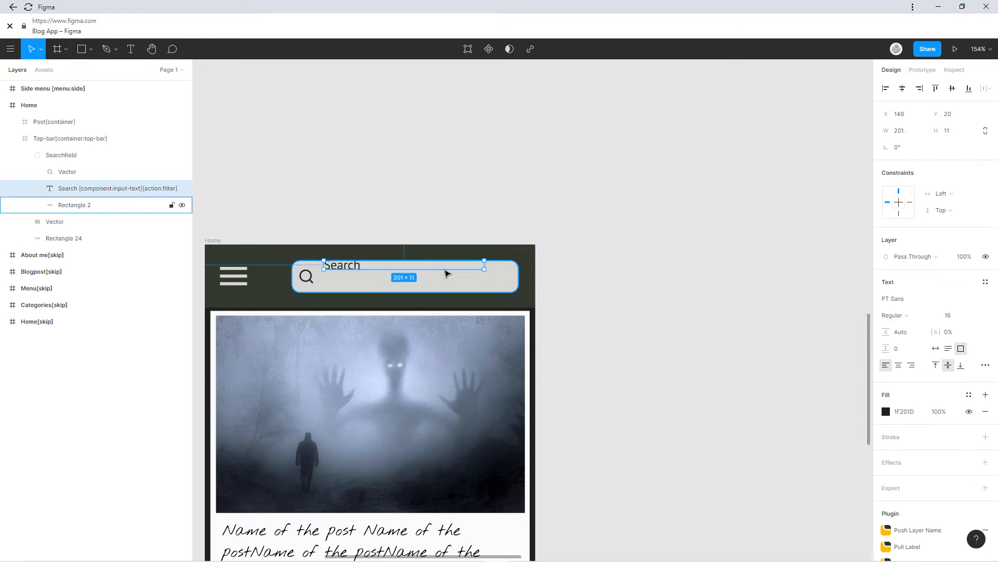
pyautogui.hotkey('ctrl', 'z')
pyautogui.hotkey('ctrl', 'z')
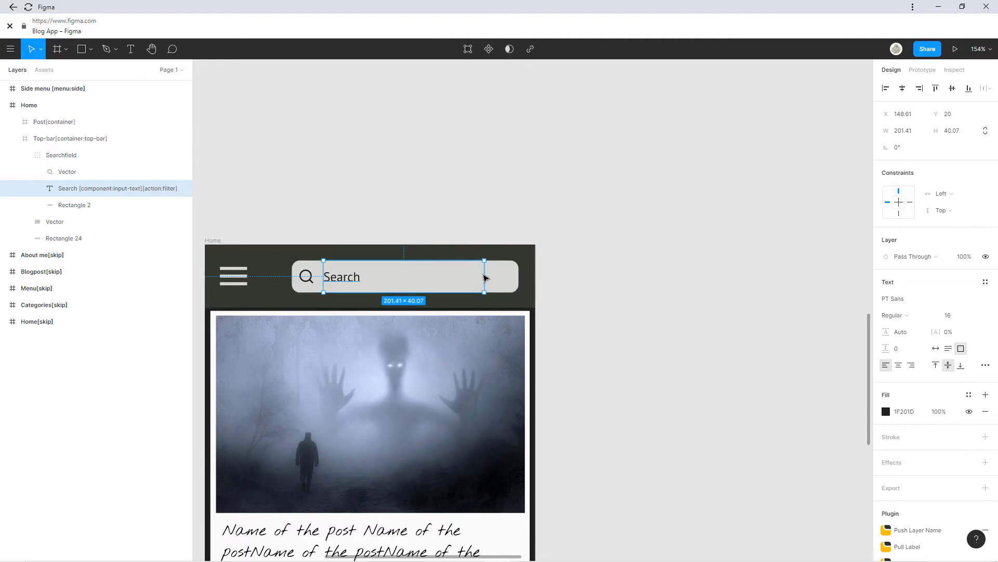
pyautogui.moveTo(488, 277); pyautogui.dragTo(519, 275)
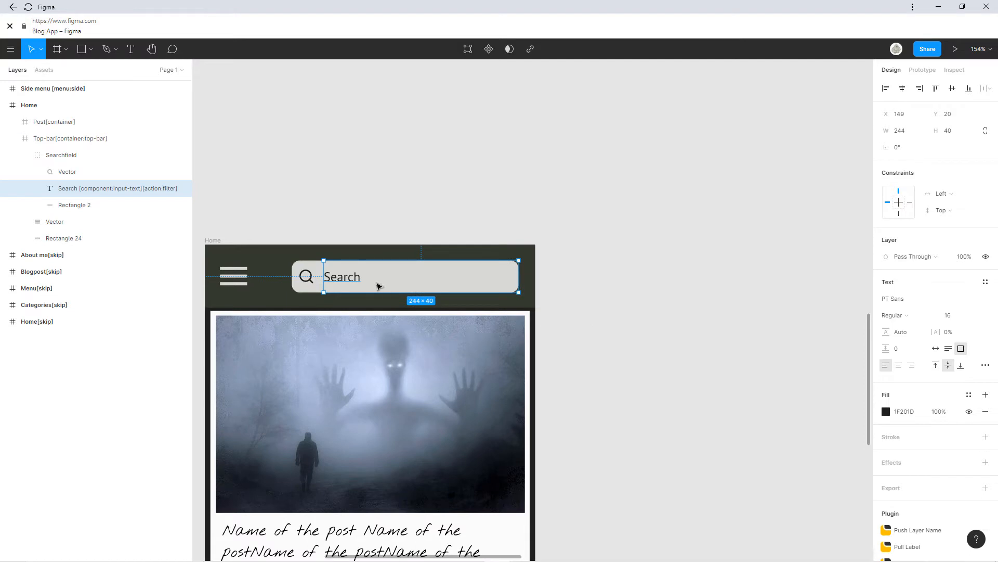
pyautogui.moveTo(323, 279); pyautogui.dragTo(321, 279)
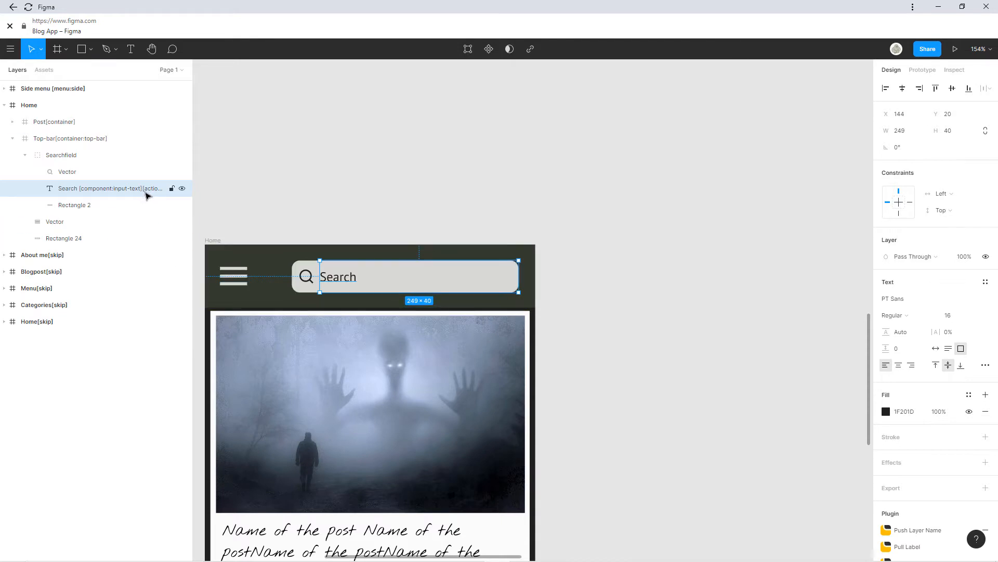
# Rename the Search layer to 'Search [component:input-text][action:filter]'.
pyautogui.doubleClick(146, 193)
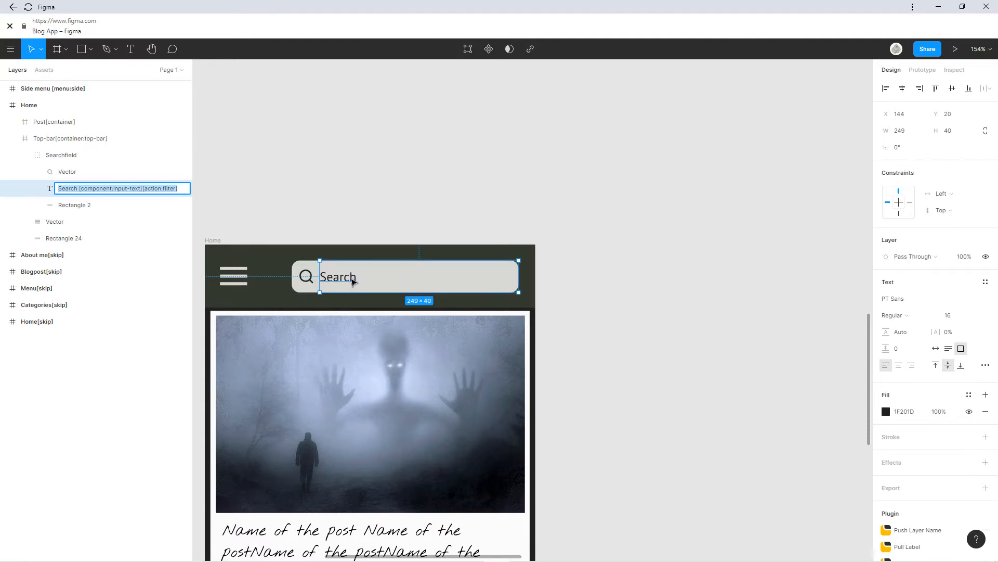
pyautogui.moveTo(351, 391); pyautogui.dragTo(461, 210)
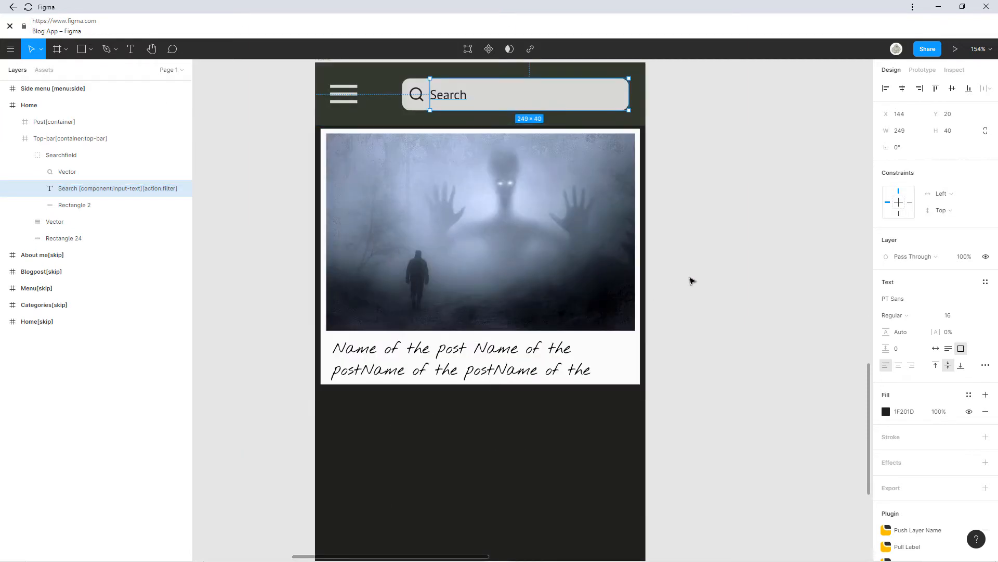
pyautogui.click(691, 280)
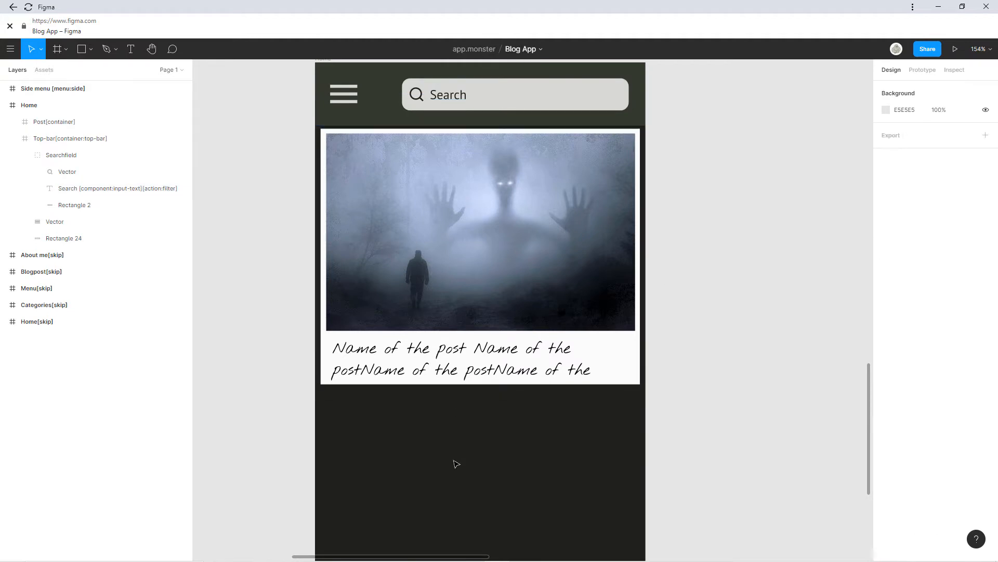
# Copy the Blog App file's URL from the browser address bar.
pyautogui.scroll(3, 445, 255)
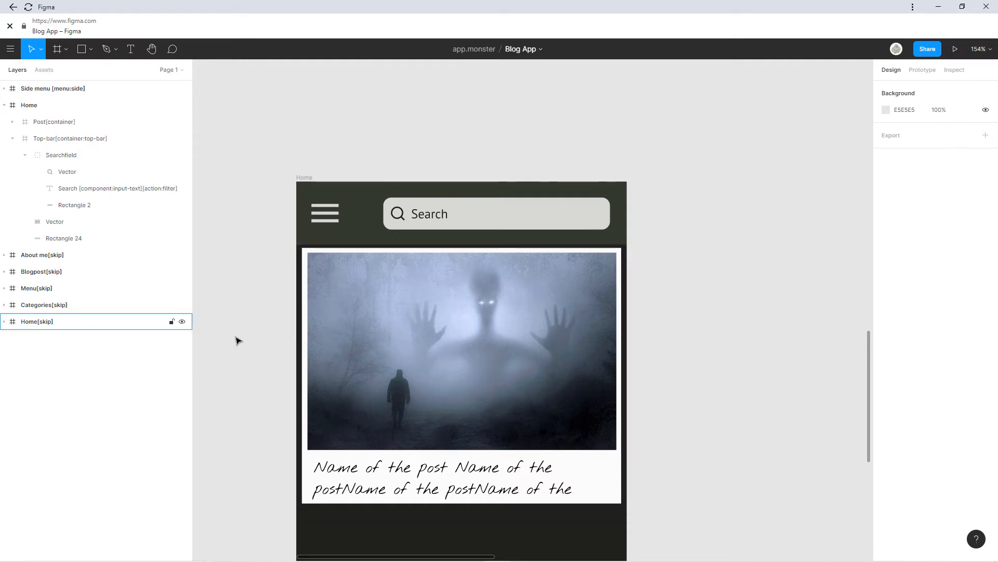
pyautogui.scroll(-3, 357, 350)
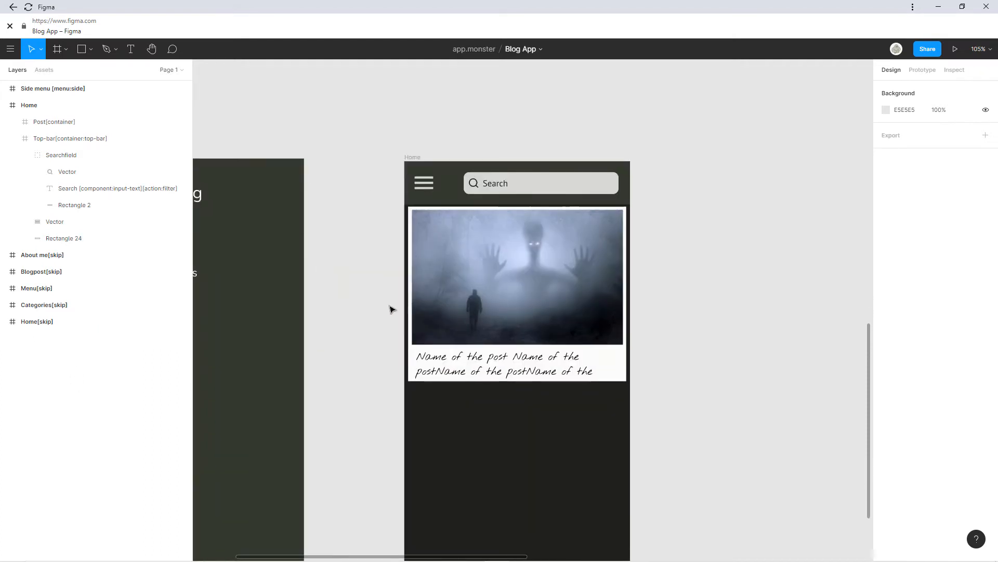
pyautogui.scroll(-2, 392, 312)
pyautogui.scroll(-1, 436, 277)
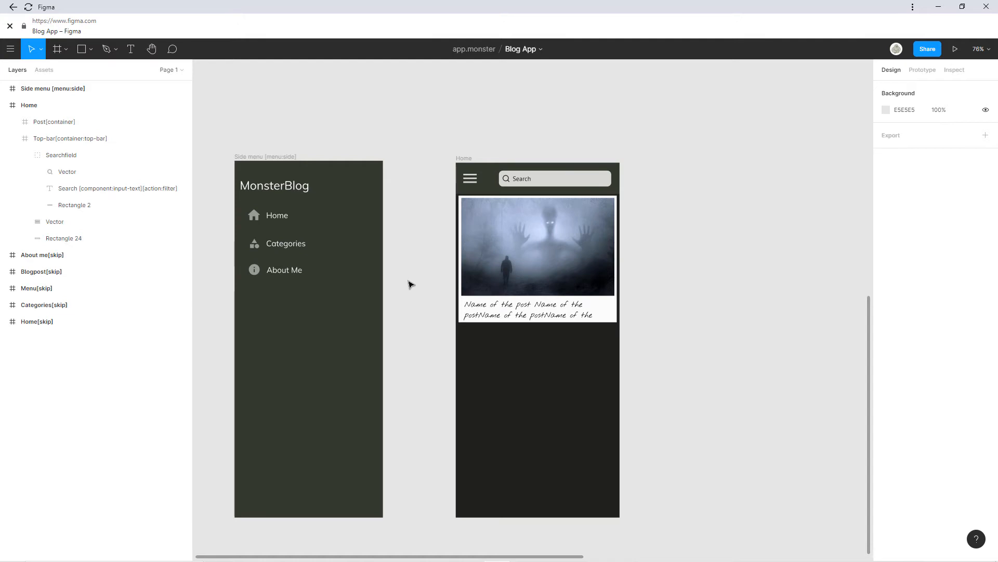
pyautogui.click(625, 561)
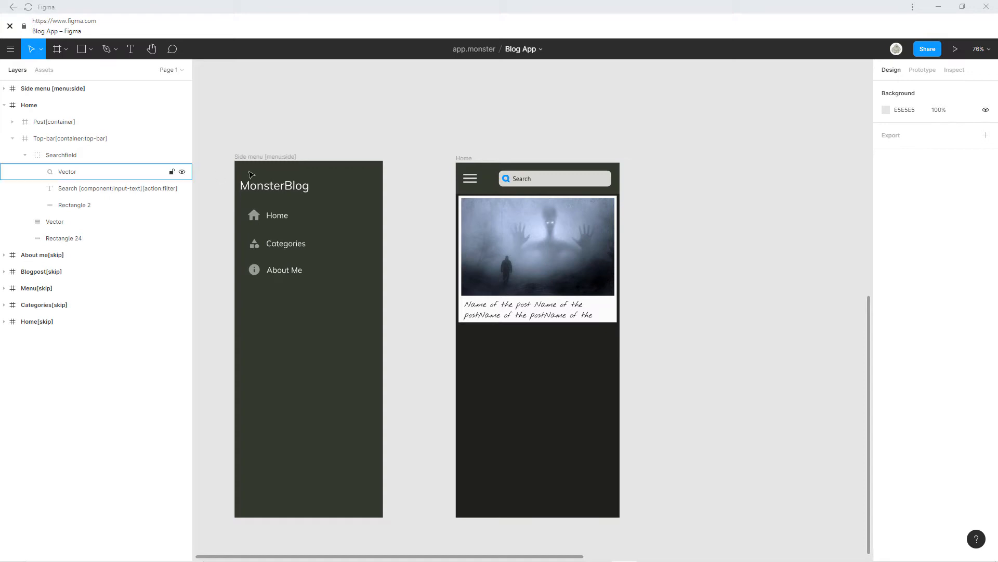
pyautogui.rightClick(137, 25)
pyautogui.click(155, 30)
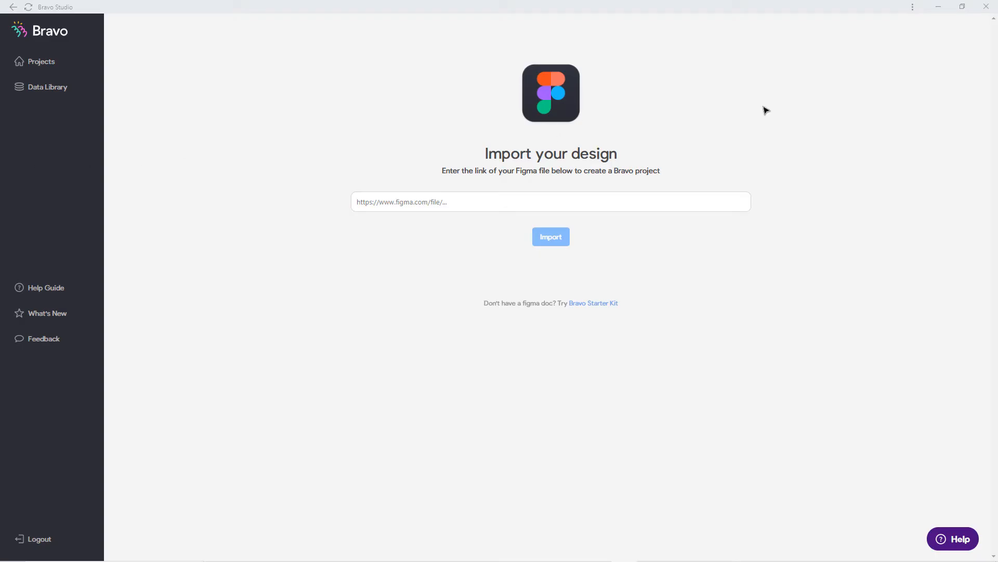
# Import the pasted Figma link, with its ?node-id part removed, into Bravo Studio.
pyautogui.click(501, 210)
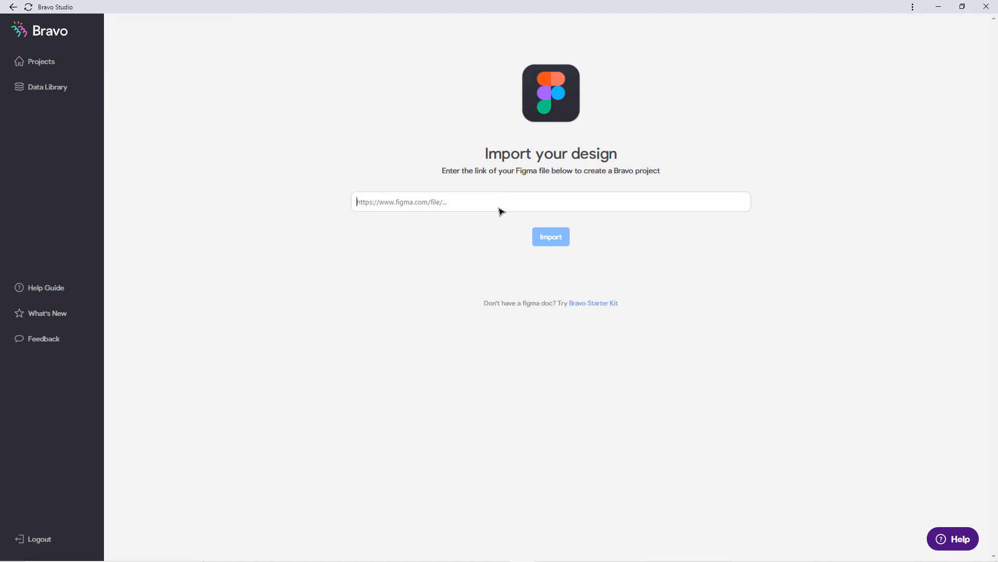
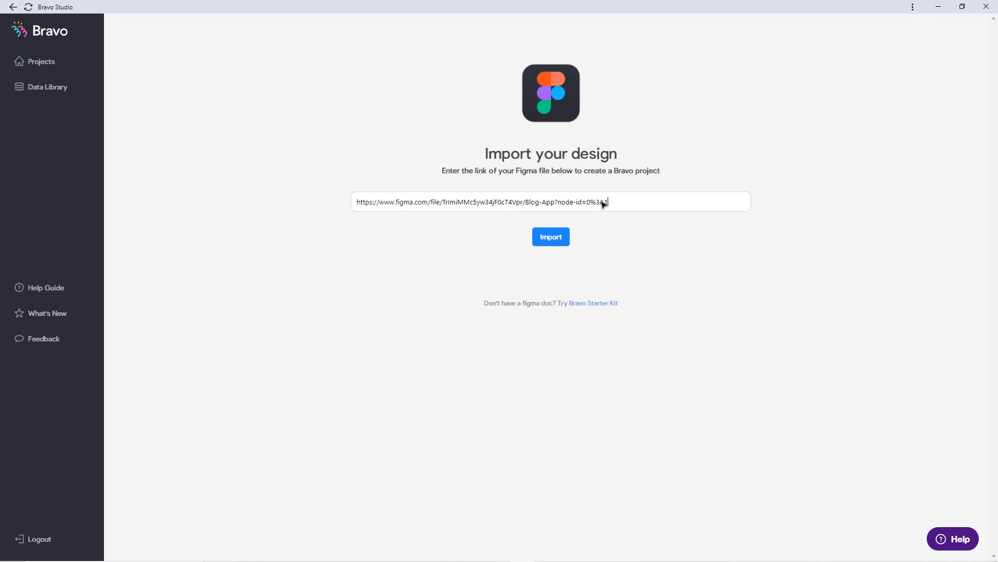
pyautogui.moveTo(609, 202); pyautogui.dragTo(555, 203)
pyautogui.press('BackSpace')
pyautogui.click(558, 236)
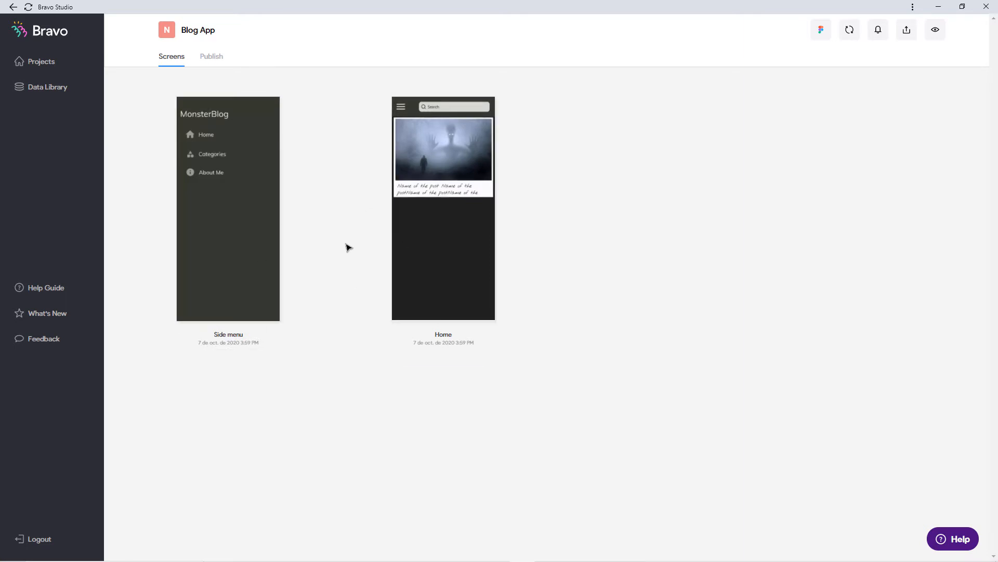
pyautogui.moveTo(201, 226)
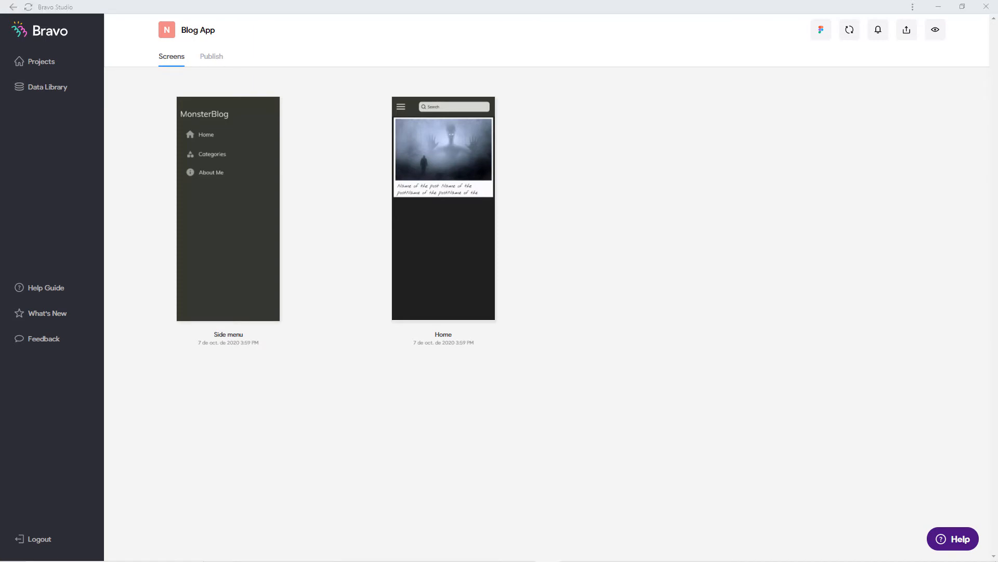
pyautogui.moveTo(0, 164); pyautogui.dragTo(672, 116)
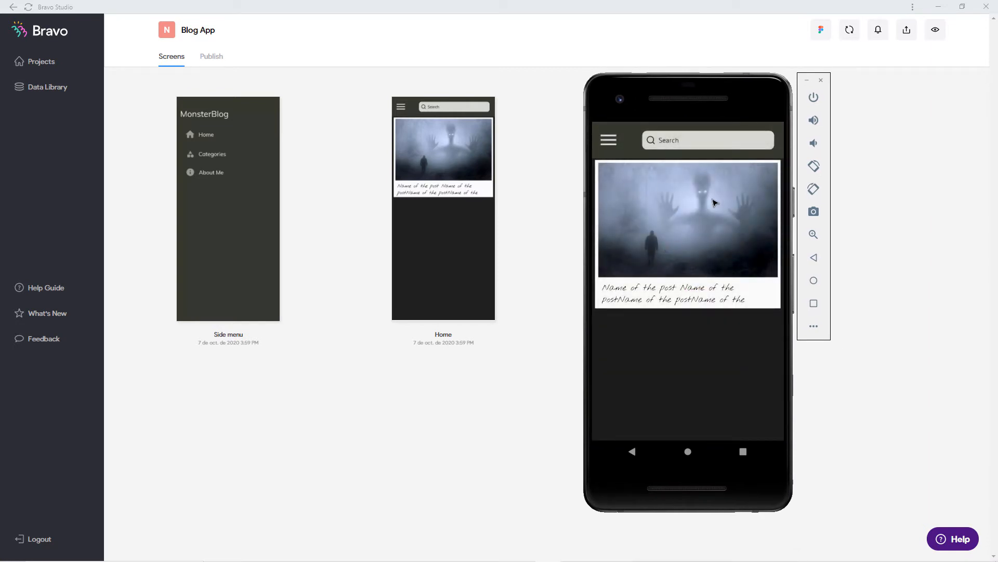
pyautogui.click(614, 143)
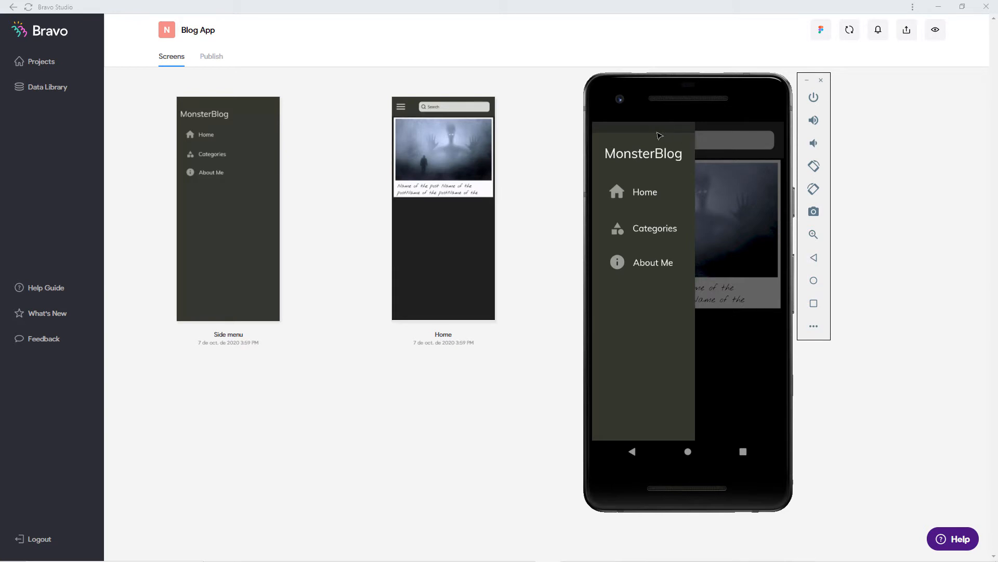
pyautogui.click(694, 206)
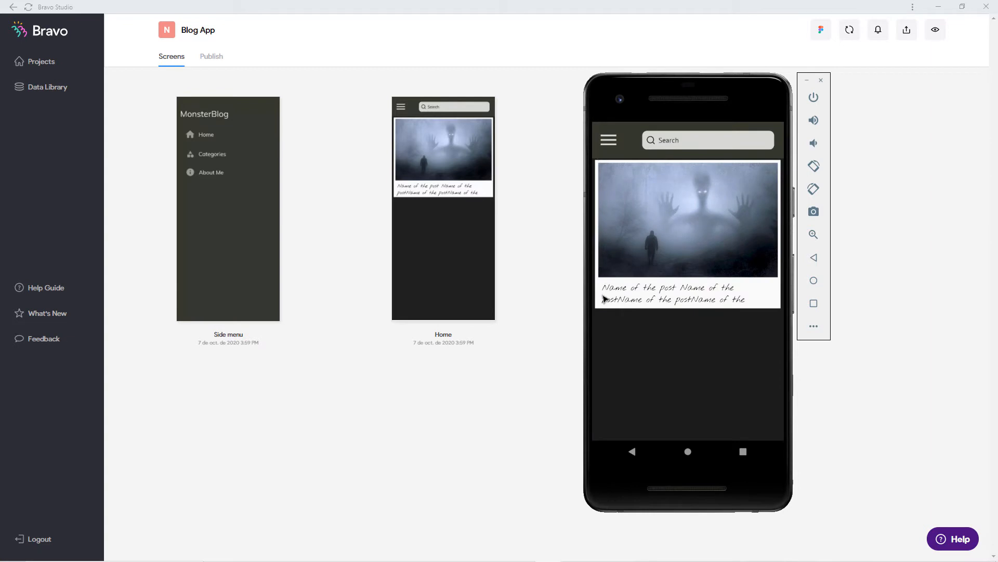
pyautogui.moveTo(597, 329); pyautogui.dragTo(781, 330)
pyautogui.click(781, 330)
pyautogui.moveTo(600, 329); pyautogui.dragTo(754, 334)
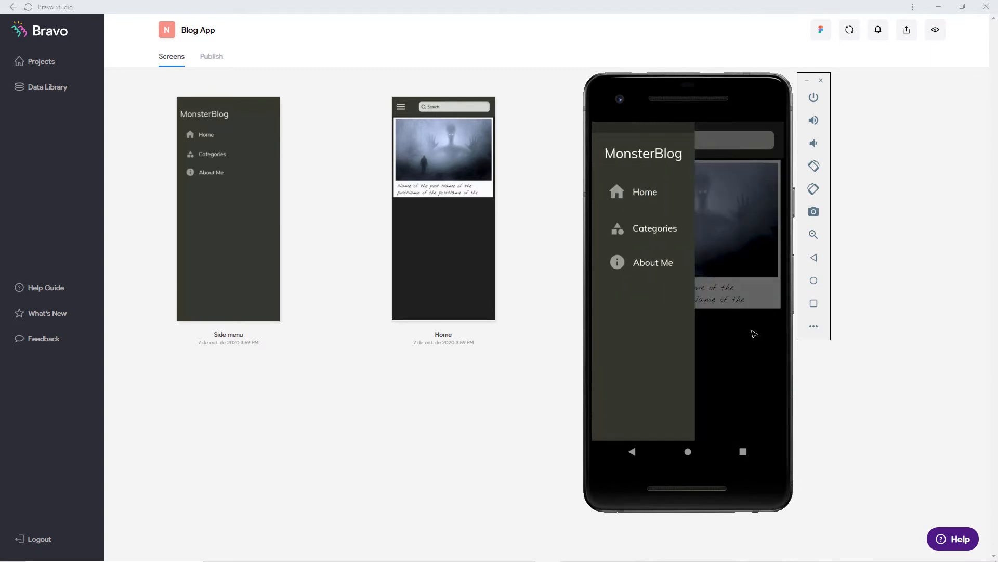
pyautogui.click(752, 333)
pyautogui.moveTo(607, 330); pyautogui.dragTo(746, 328)
pyautogui.click(751, 326)
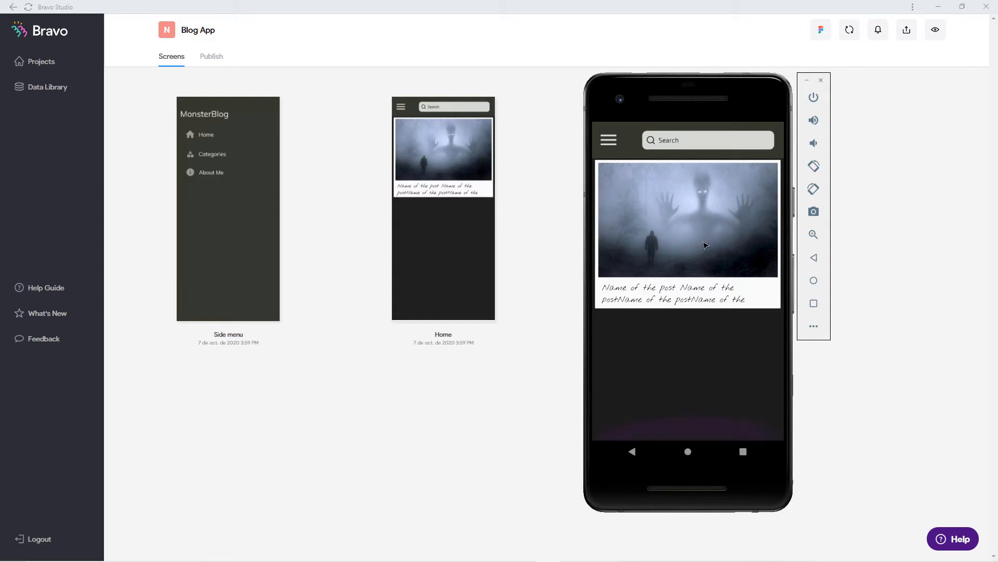
pyautogui.moveTo(704, 243); pyautogui.dragTo(686, 378)
pyautogui.click(688, 142)
pyautogui.click(684, 378)
pyautogui.click(676, 378)
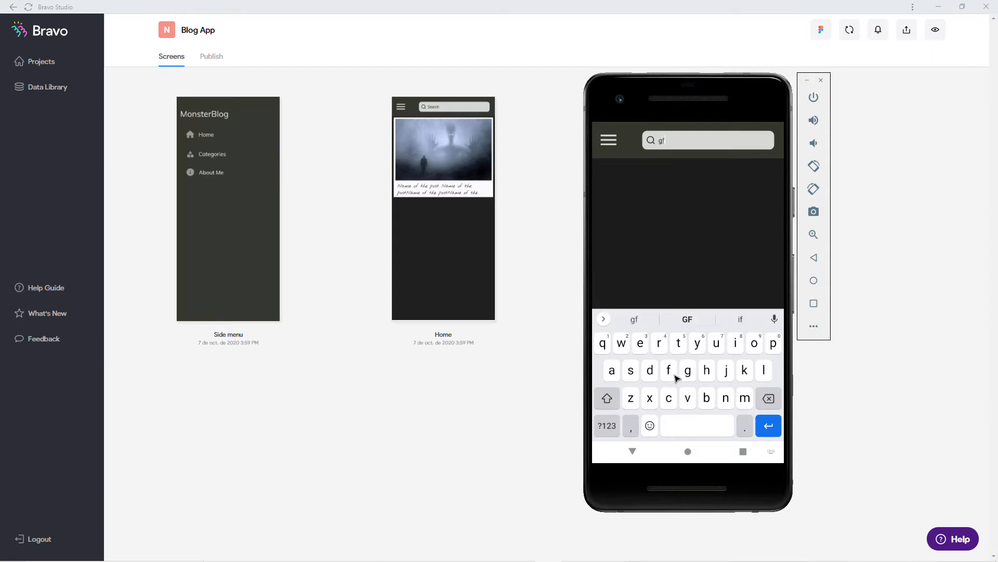
pyautogui.click(770, 399)
pyautogui.click(775, 403)
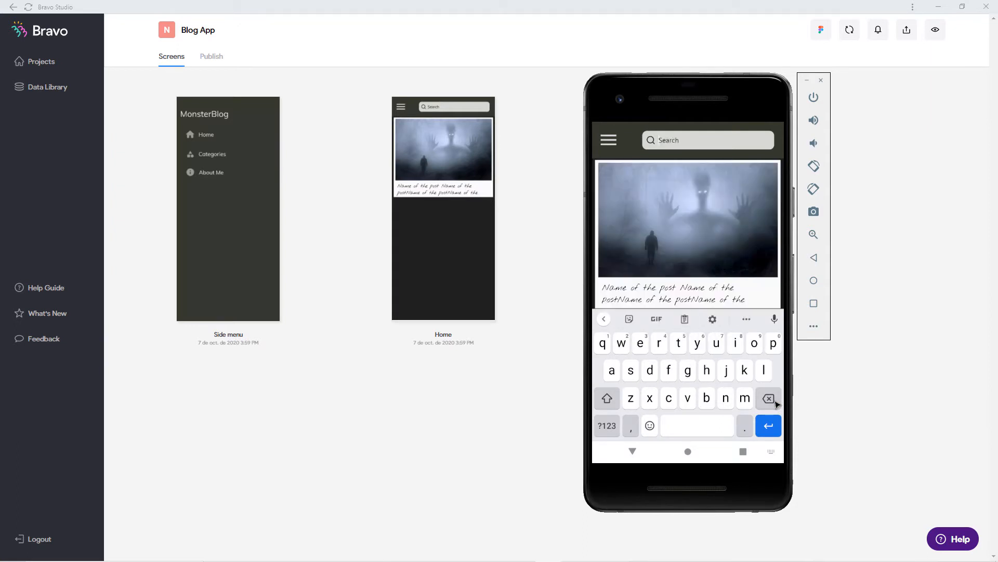
pyautogui.click(633, 451)
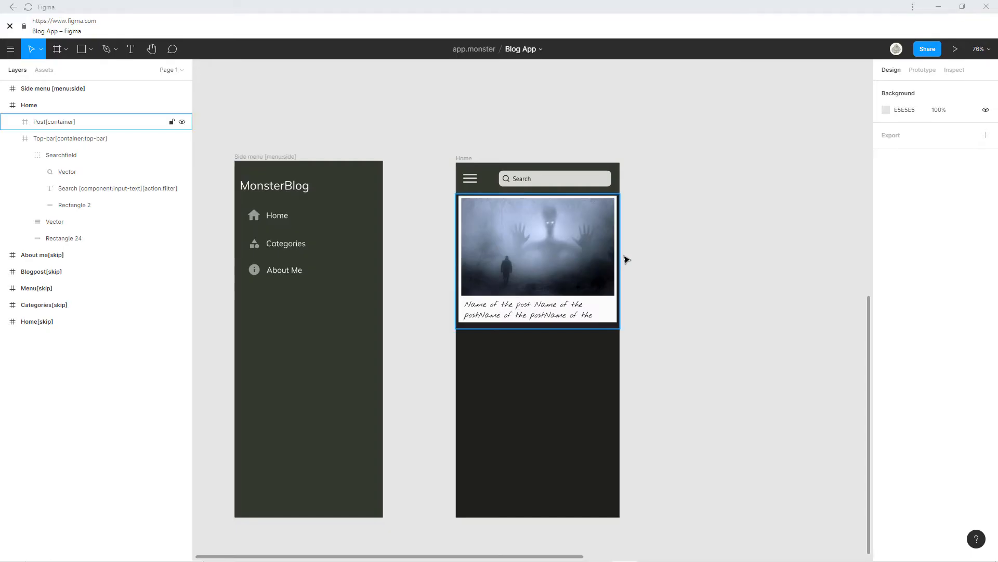
# Pan the Figma canvas to the Side menu and Home frames and select Home.
pyautogui.scroll(-3, 627, 258)
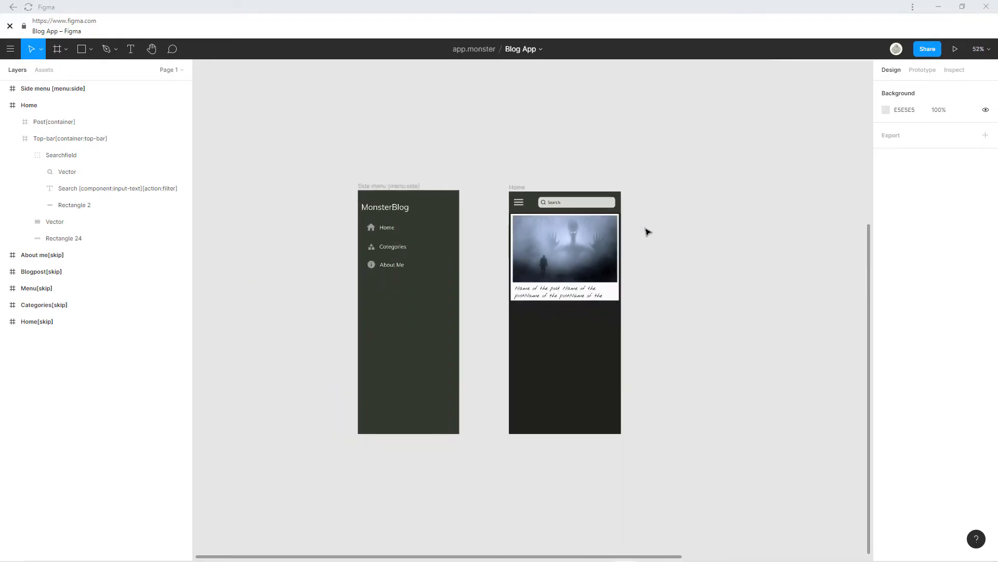
pyautogui.scroll(10, 647, 230)
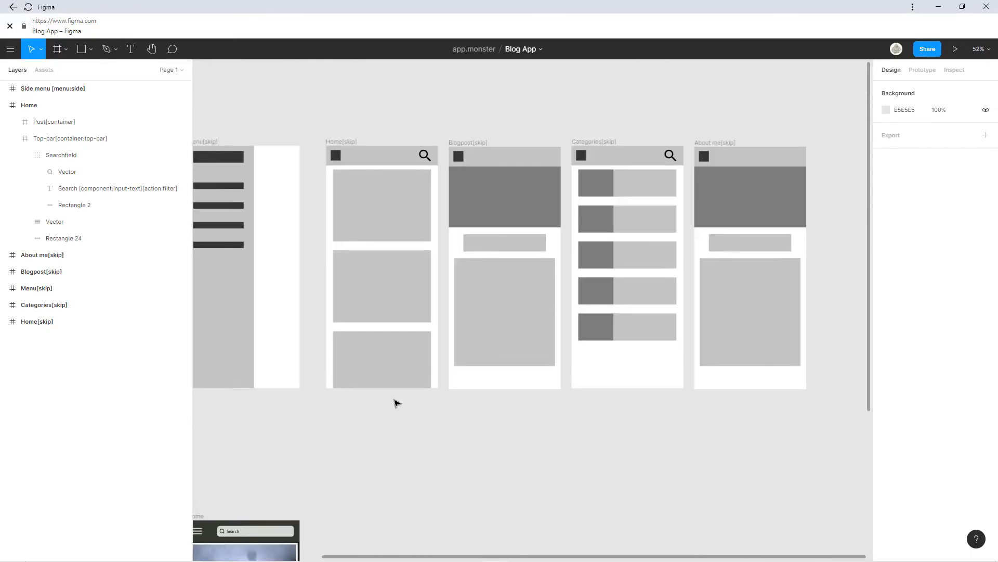
pyautogui.hscroll(-5, 296, 283)
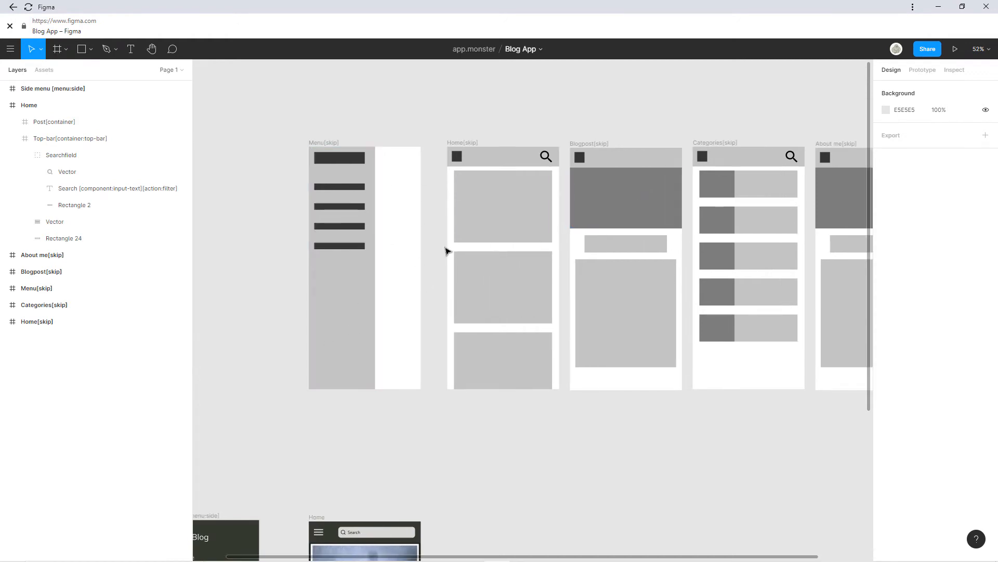
pyautogui.hscroll(5, 618, 264)
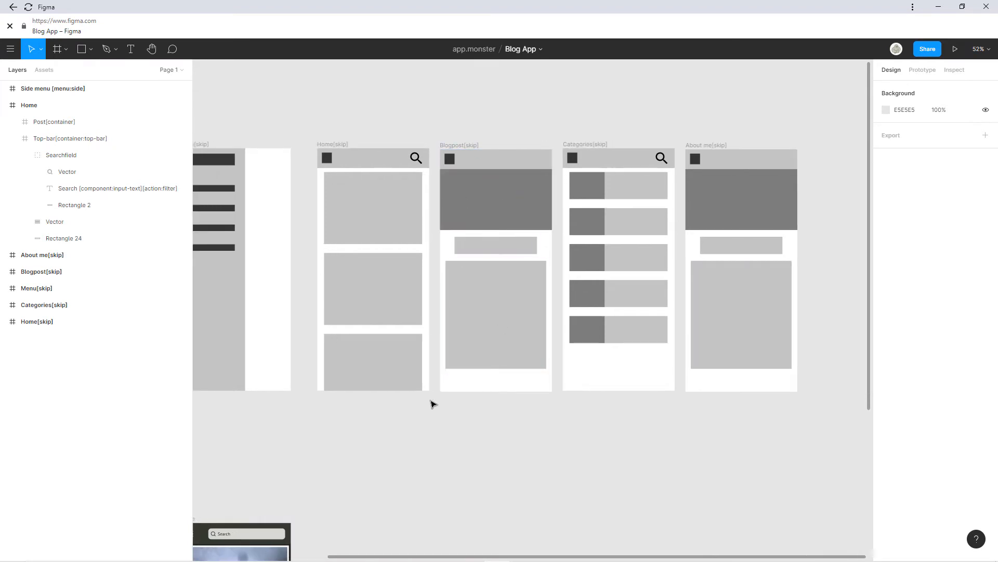
pyautogui.moveTo(431, 401); pyautogui.dragTo(454, 280)
pyautogui.moveTo(430, 321); pyautogui.dragTo(564, 158)
pyautogui.click(343, 236)
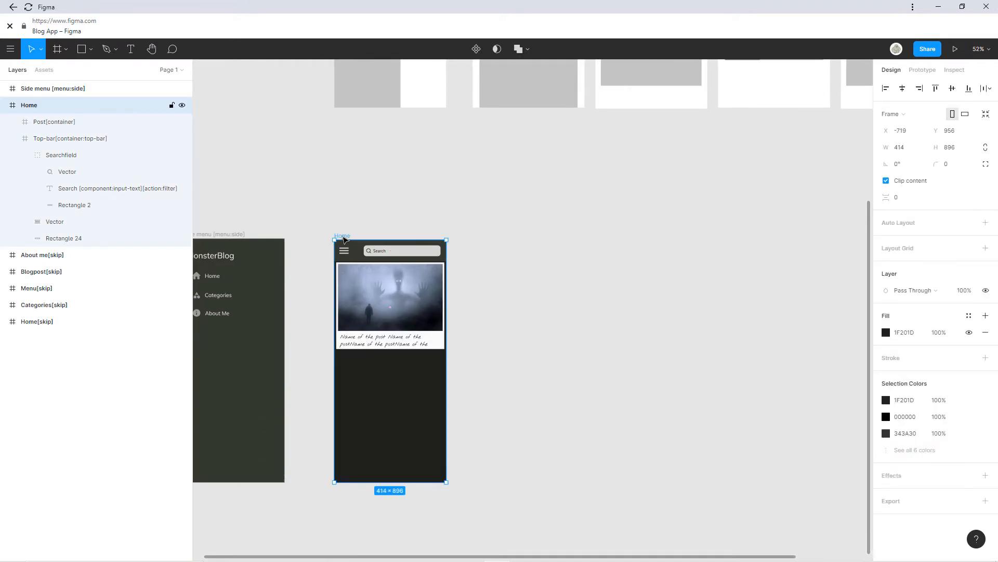
# Paste a copy of Home and delete its post card and search field.
pyautogui.hotkey('ctrl', 'v')
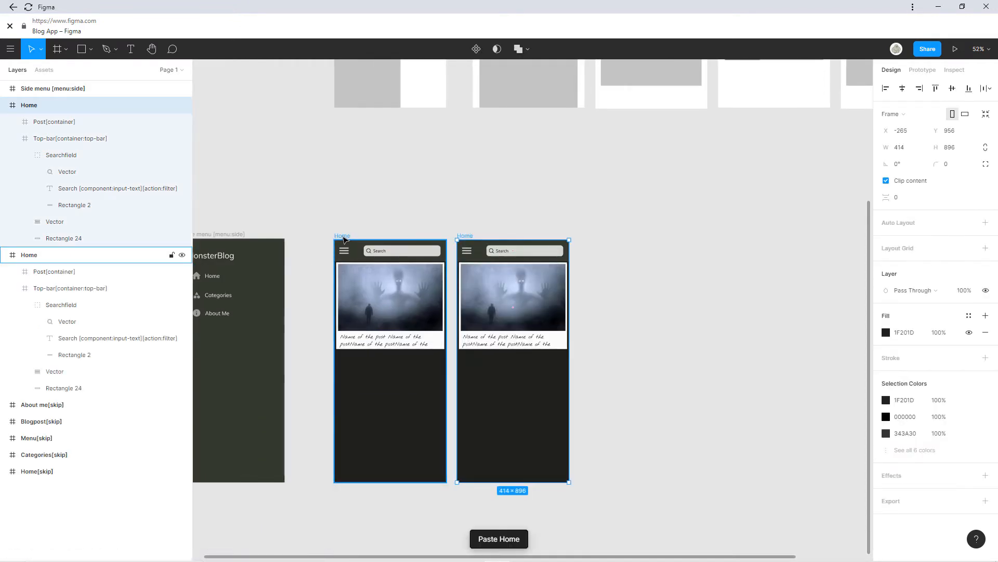
pyautogui.scroll(5, 529, 270)
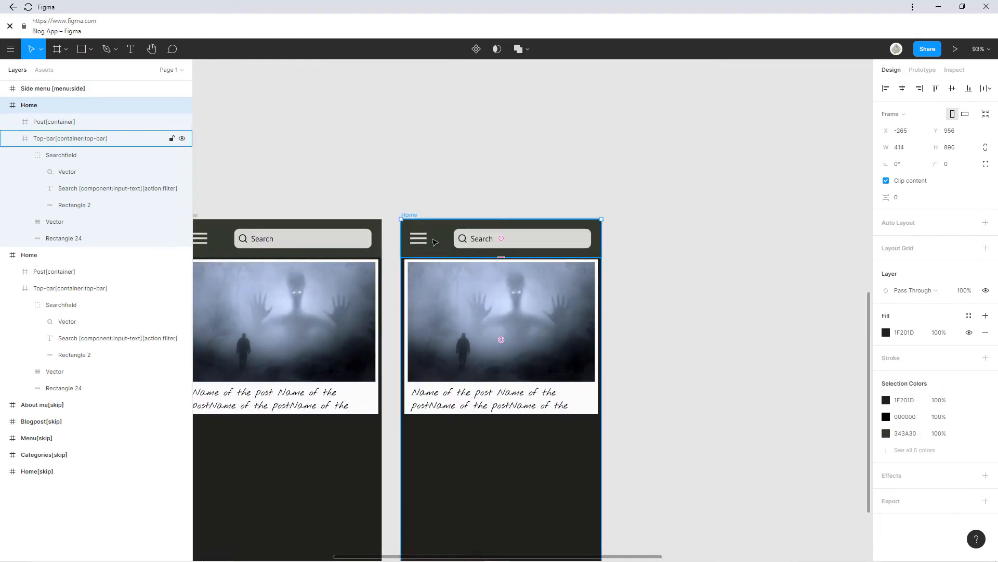
pyautogui.click(467, 353)
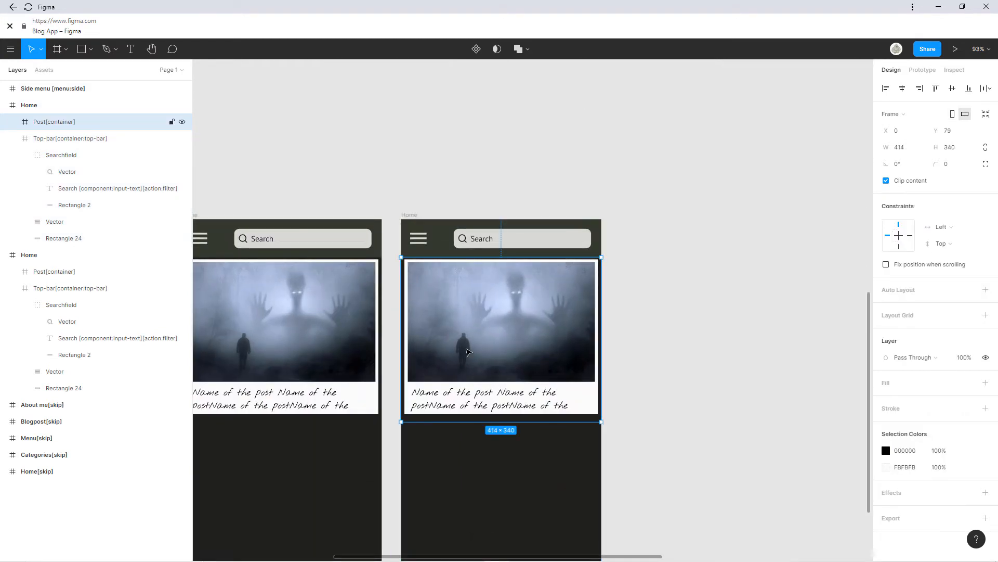
pyautogui.press('Delete')
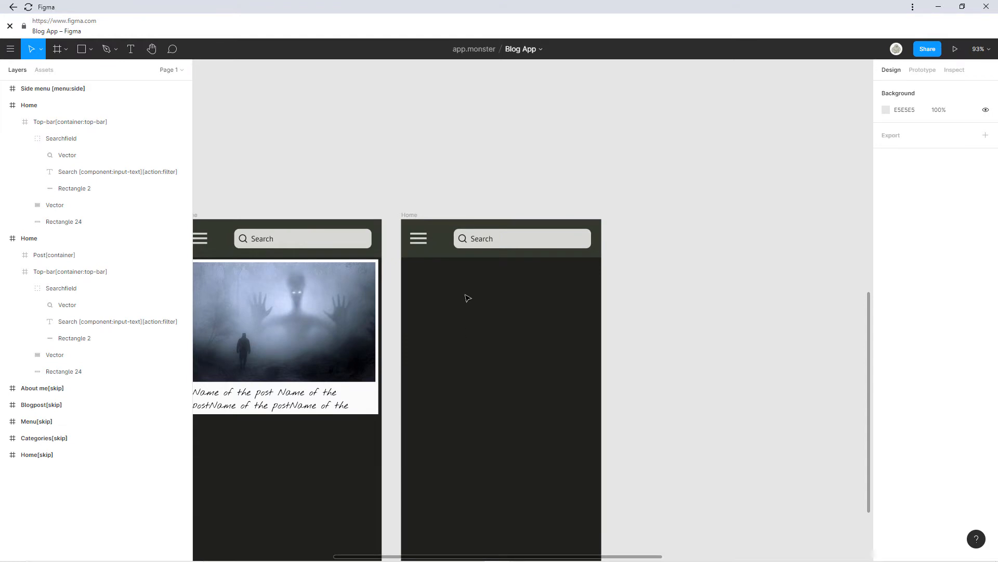
pyautogui.doubleClick(480, 243)
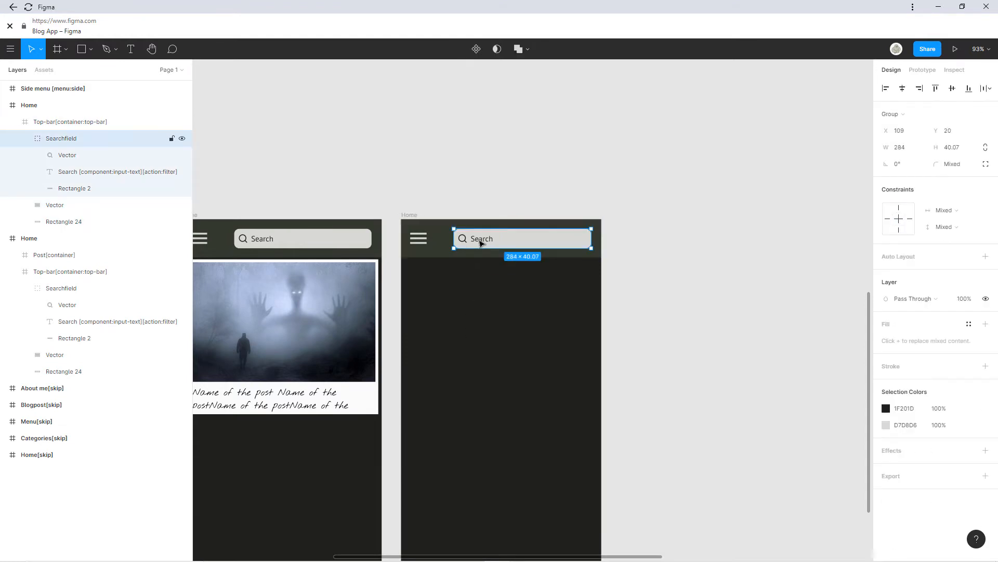
pyautogui.press('Delete')
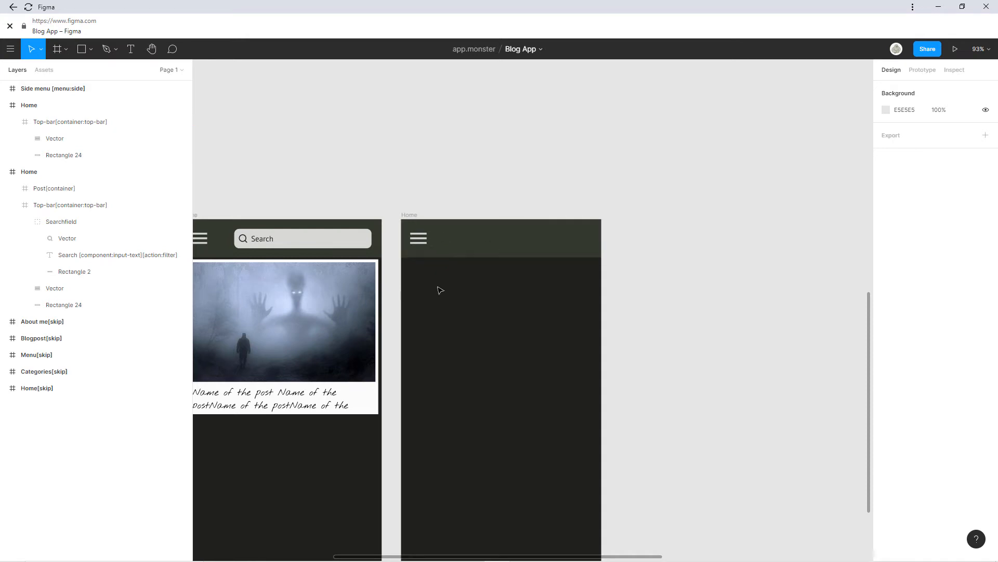
pyautogui.hscroll(-5, 586, 213)
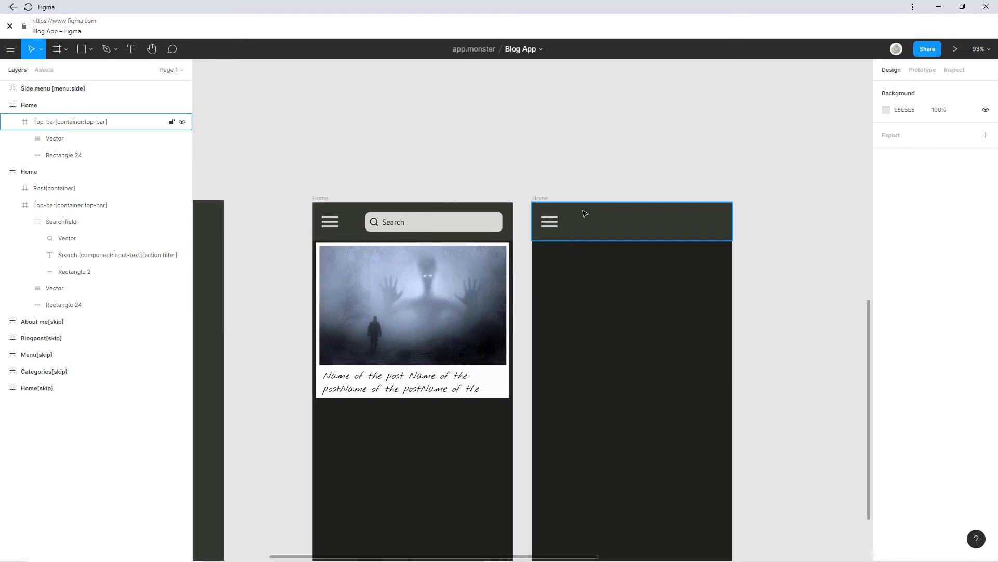
# Rename the copied frame to 'Blogpost'.
pyautogui.click(543, 202)
pyautogui.hotkey('ctrl', 'r')
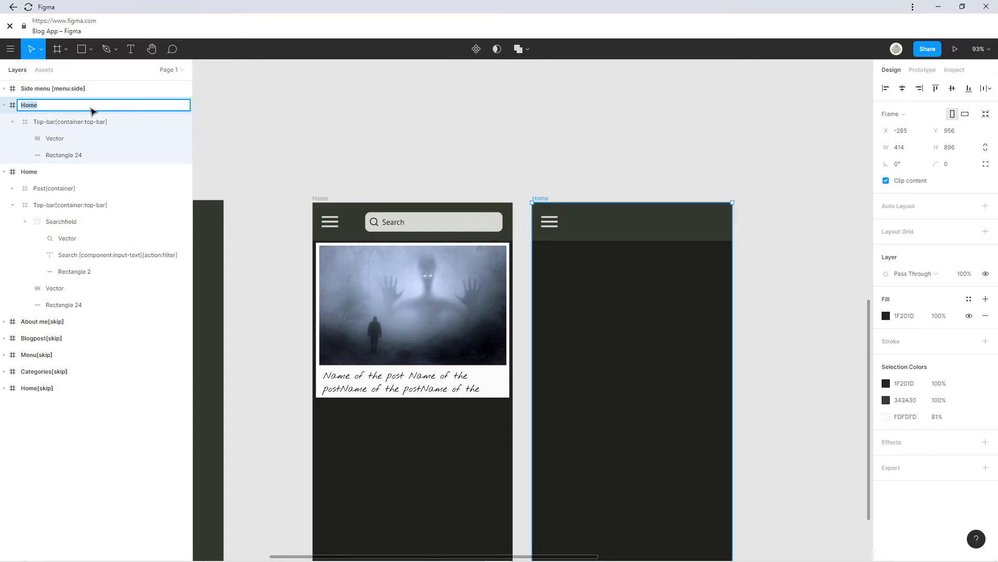
pyautogui.write('Blogpost')
pyautogui.press('Return')
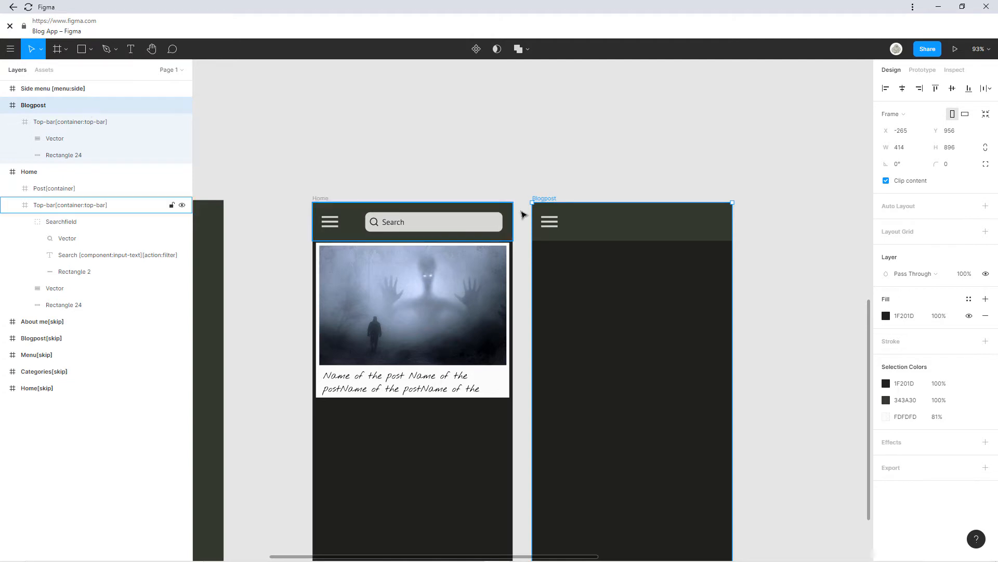
# Set the Blogpost frame's background fill to light F2F2F2.
pyautogui.scroll(-3, 468, 187)
pyautogui.hscroll(3, 468, 187)
pyautogui.click(479, 216)
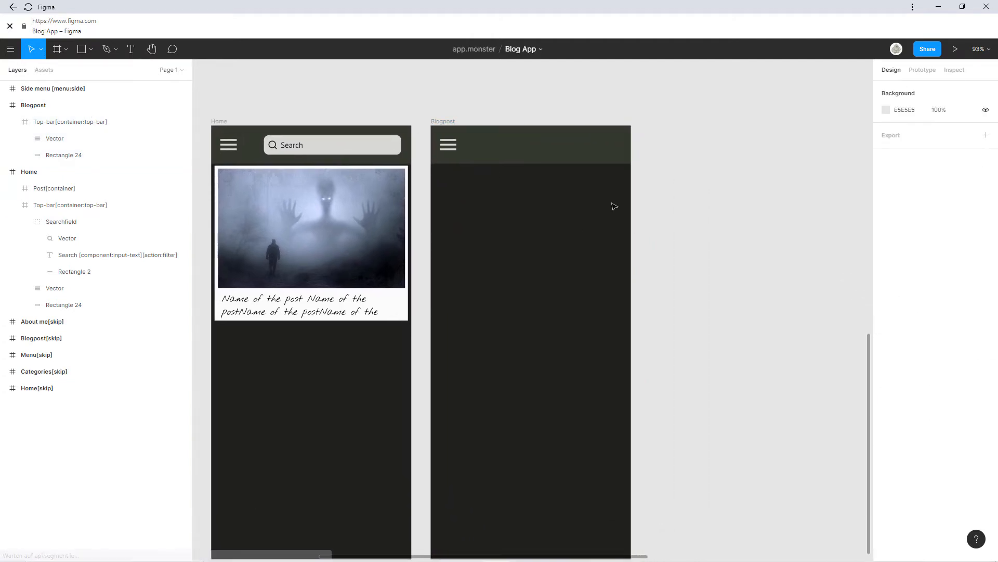
pyautogui.click(438, 124)
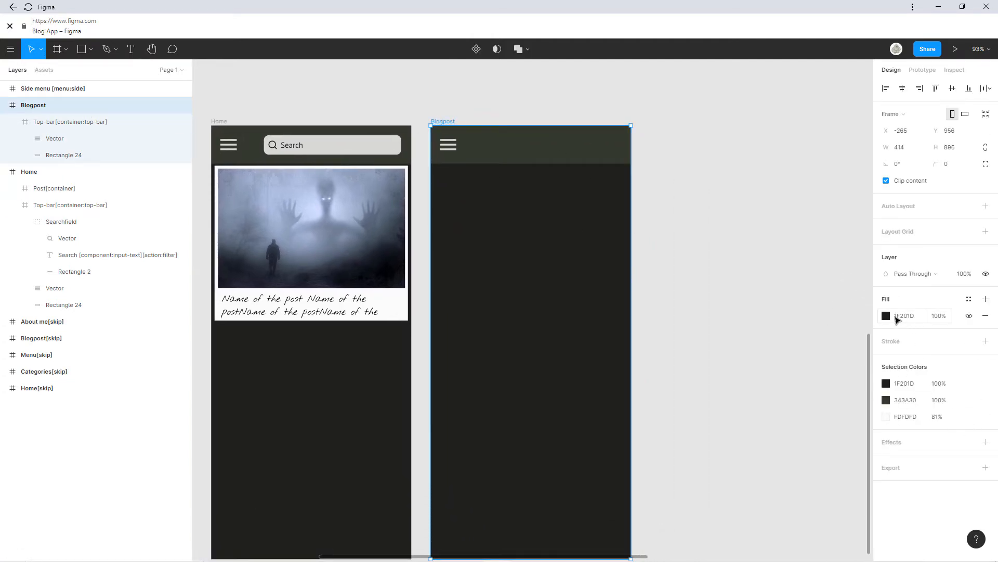
pyautogui.click(887, 316)
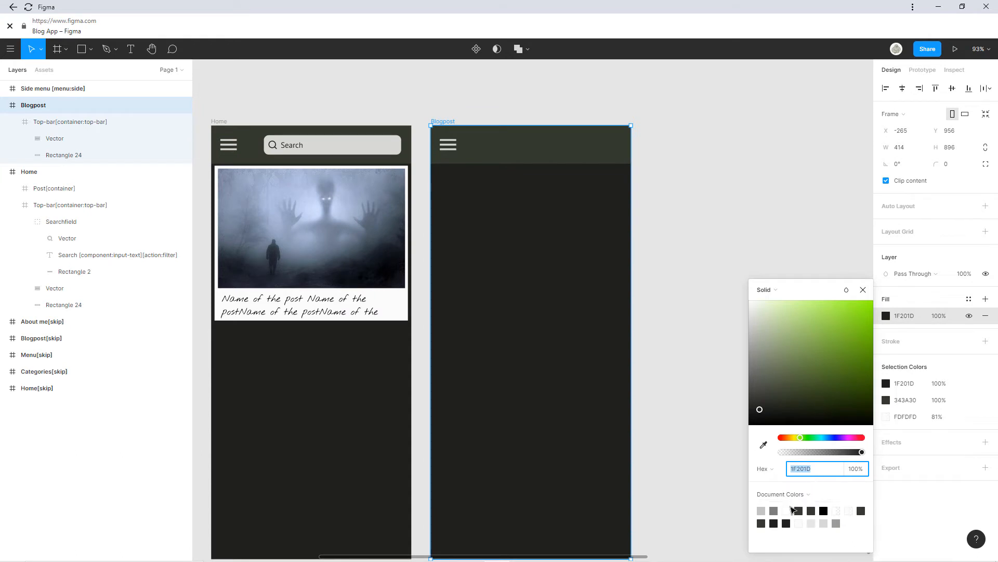
pyautogui.moveTo(788, 370); pyautogui.dragTo(724, 313)
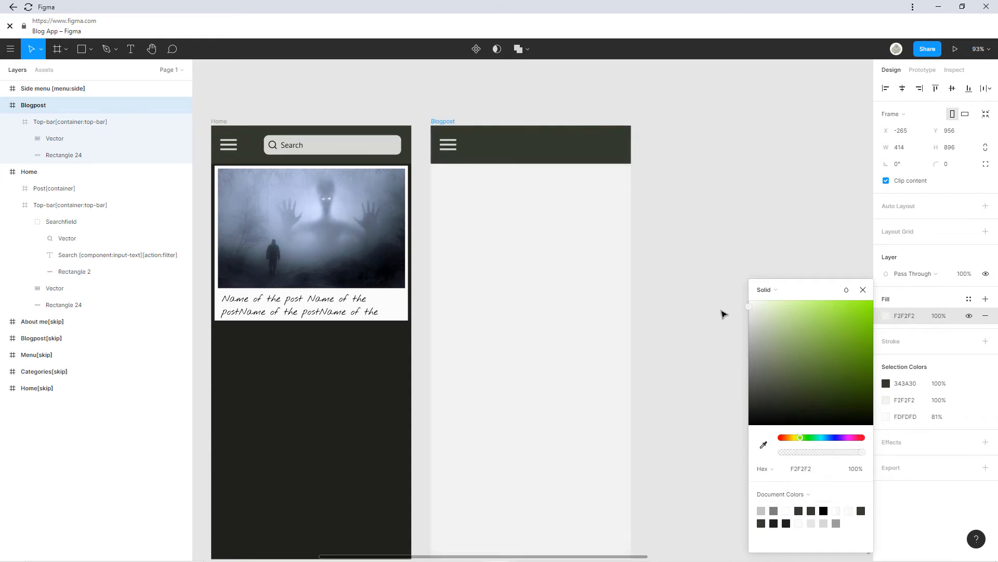
pyautogui.click(694, 284)
pyautogui.click(698, 284)
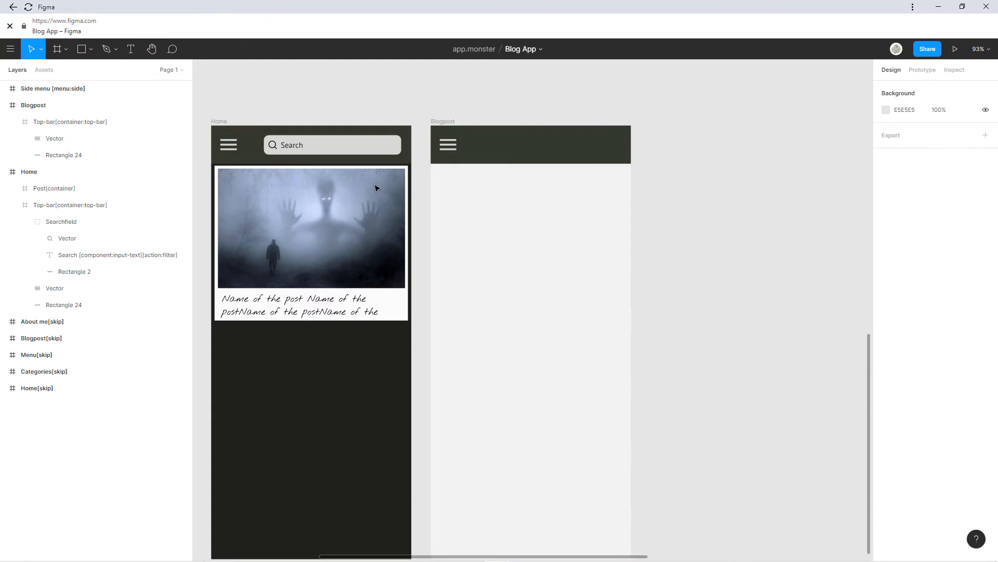
pyautogui.scroll(5, 664, 263)
pyautogui.scroll(-2, 661, 259)
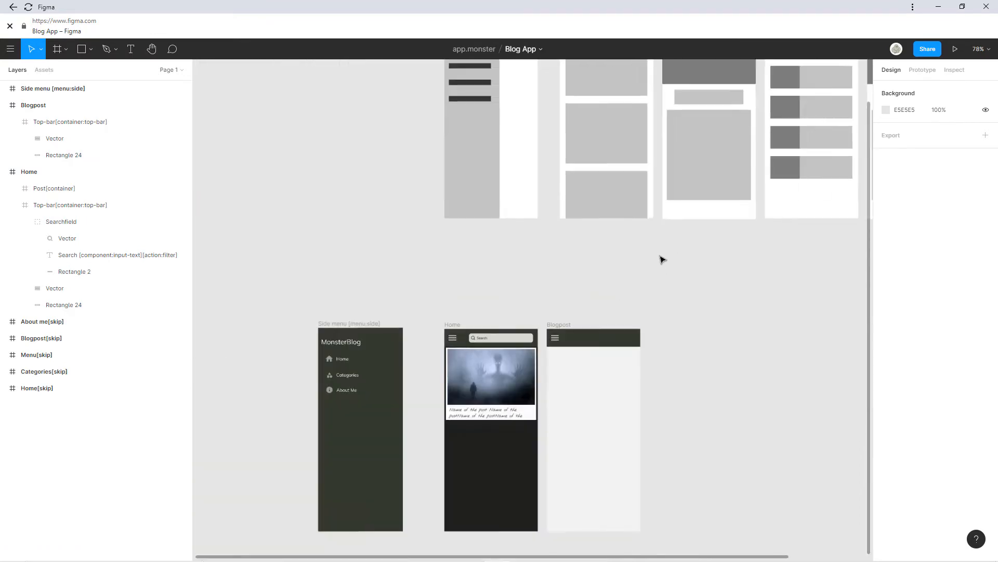
# Paste a copy of the Home post's hero image into the Blogpost frame and widen it to full width.
pyautogui.moveTo(662, 259); pyautogui.dragTo(450, 422)
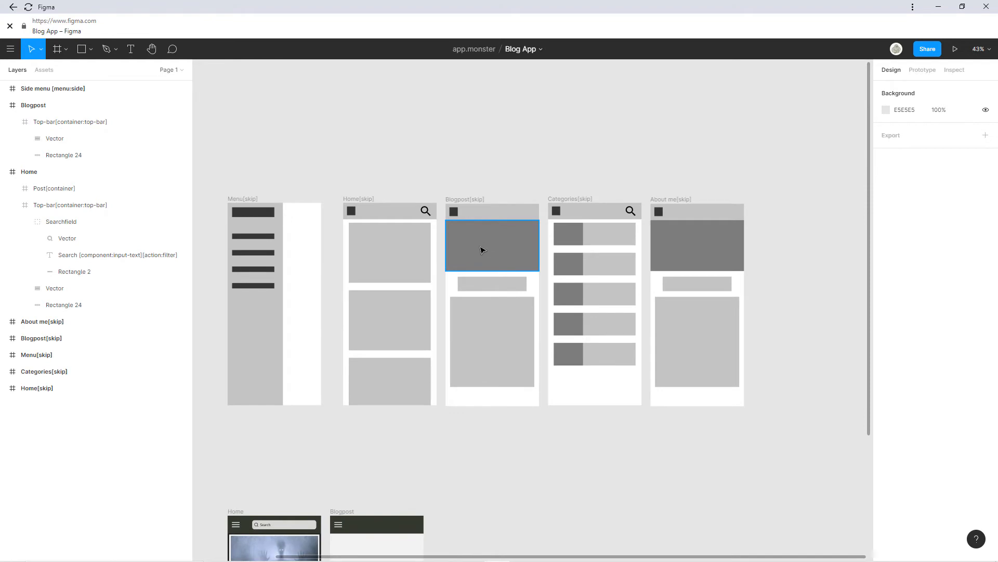
pyautogui.scroll(-3, 484, 249)
pyautogui.doubleClick(280, 464)
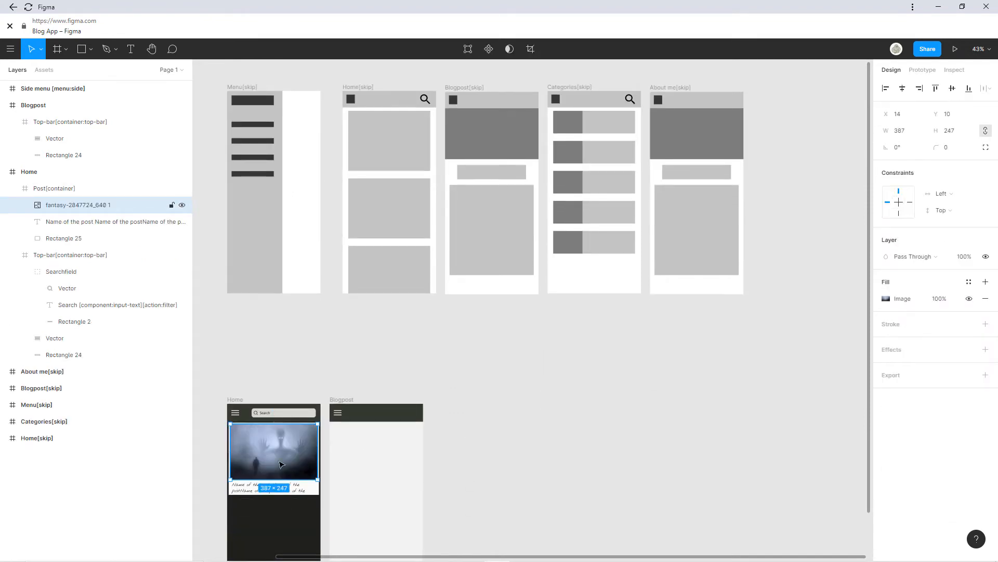
pyautogui.hotkey('ctrl', 'v')
pyautogui.moveTo(279, 457); pyautogui.dragTo(378, 455)
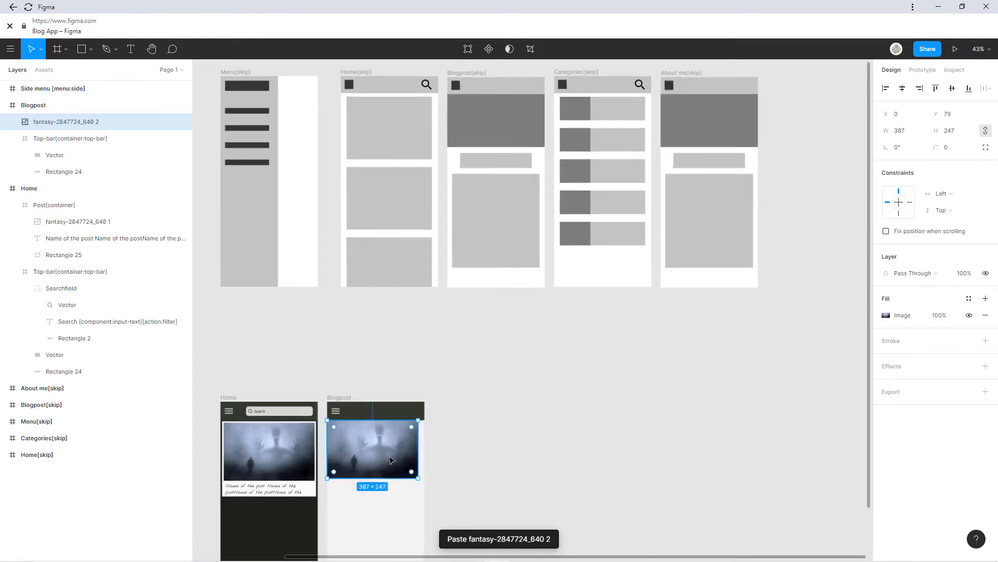
pyautogui.scroll(5, 378, 455)
pyautogui.moveTo(461, 418); pyautogui.dragTo(474, 416)
pyautogui.click(533, 416)
# Scroll the canvas so the Side menu, Home and Blogpost frames are in view at the top.
pyautogui.scroll(2, 517, 408)
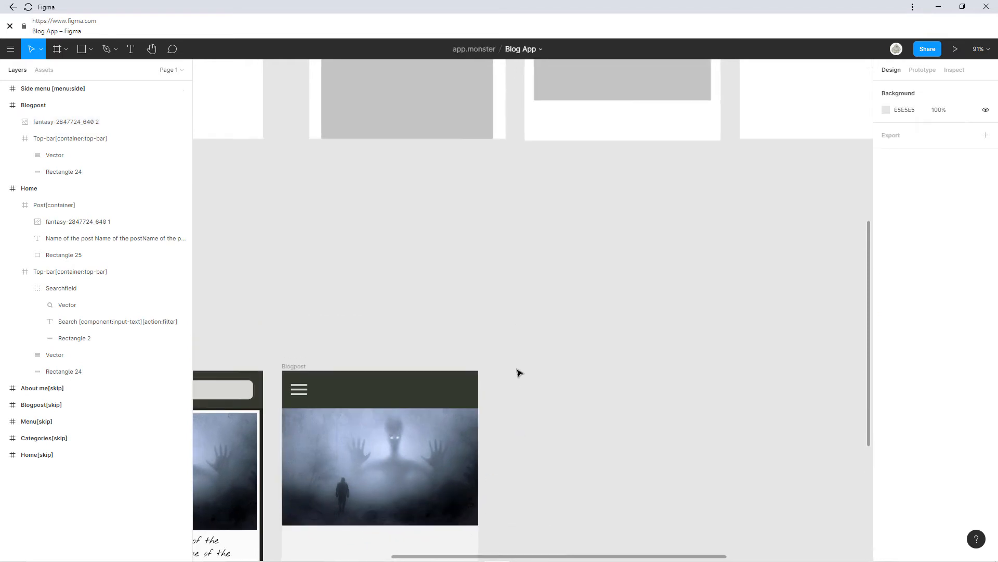
pyautogui.scroll(-5, 515, 377)
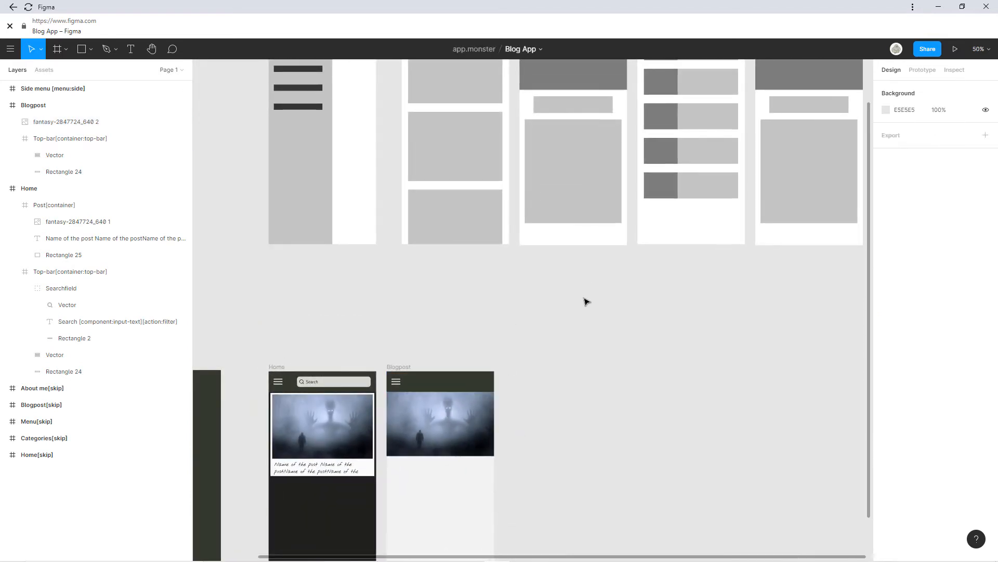
pyautogui.scroll(3, 565, 363)
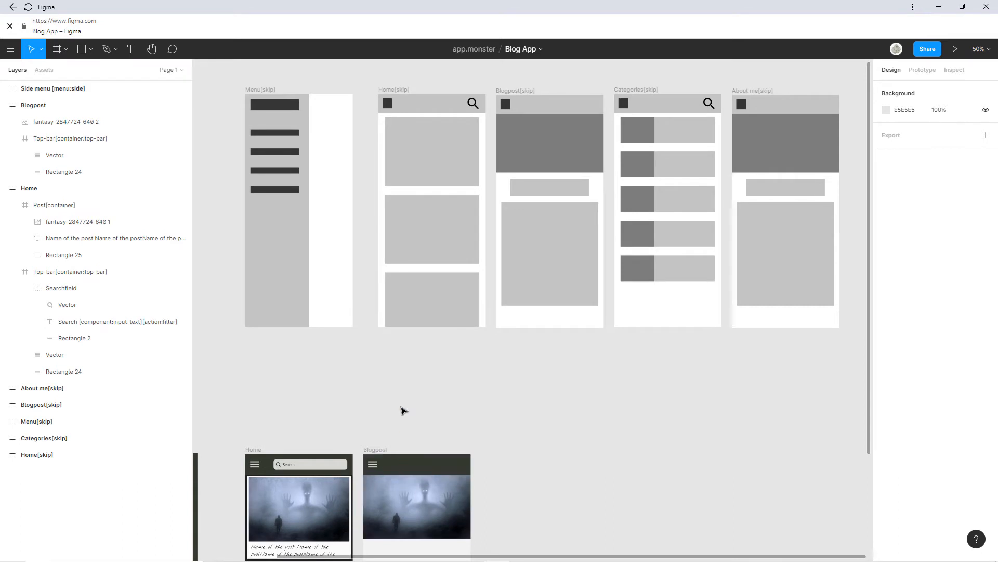
pyautogui.scroll(-4, 401, 408)
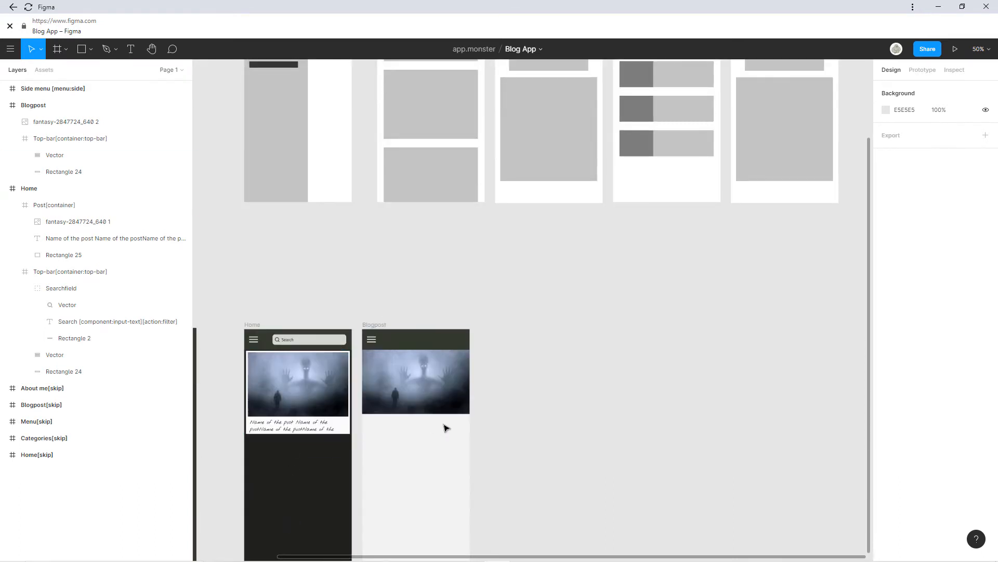
pyautogui.scroll(5, 468, 434)
pyautogui.hscroll(3, 468, 434)
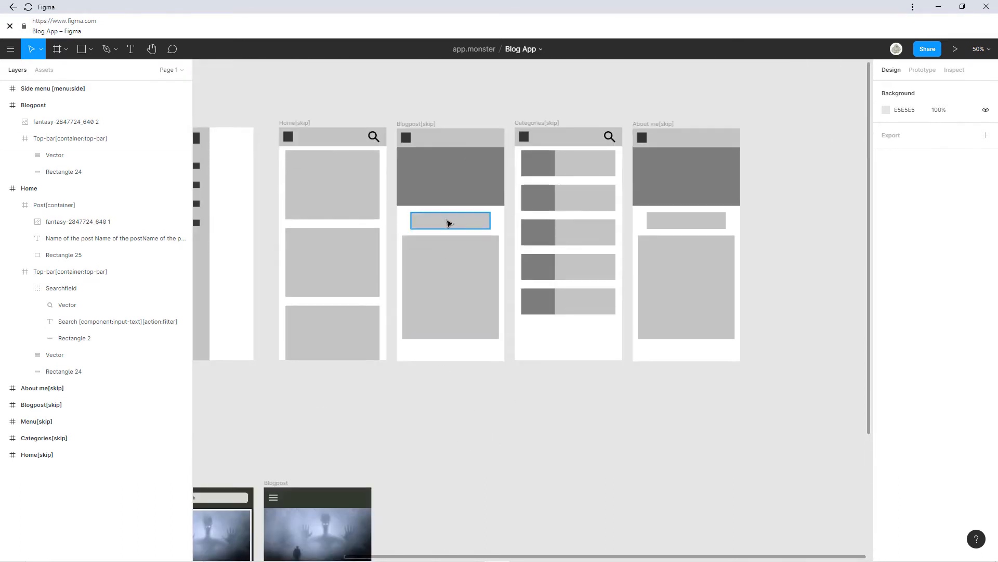
pyautogui.scroll(-5, 470, 249)
pyautogui.hscroll(-2, 476, 270)
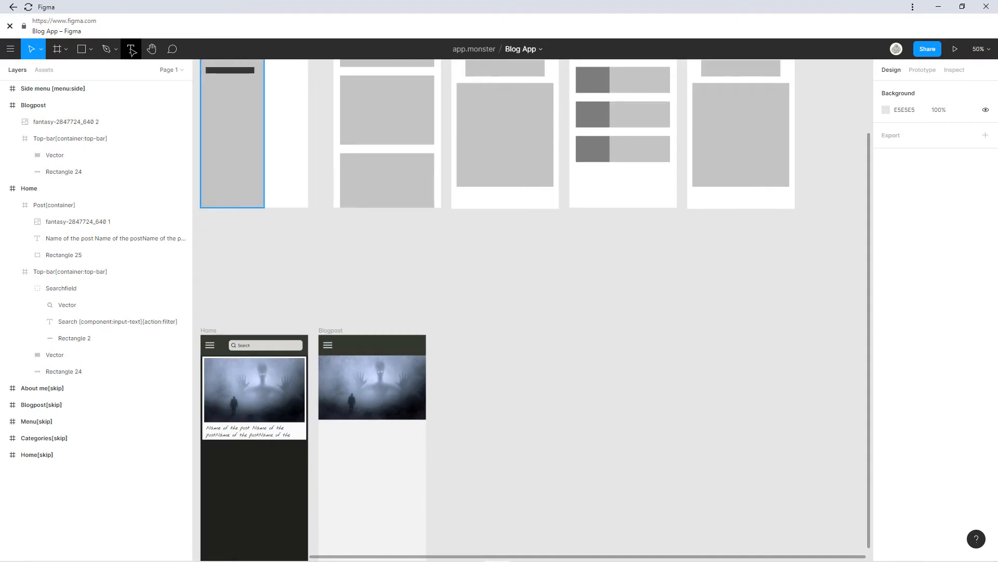
pyautogui.scroll(-8, 392, 158)
pyautogui.hscroll(-6, 392, 158)
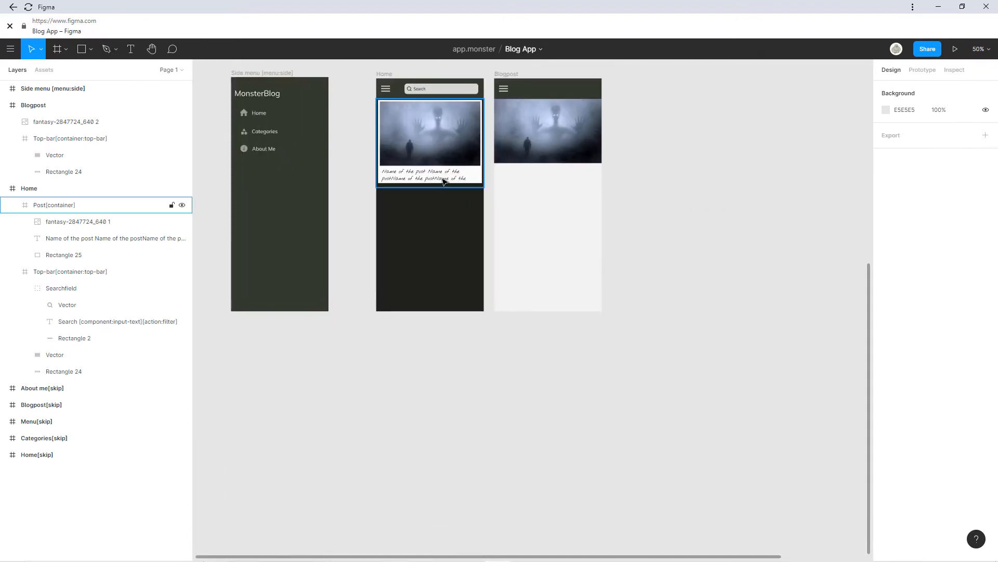
# Duplicate the Home post title into Blogpost under the hero image, aligned to the left margin.
pyautogui.doubleClick(444, 181)
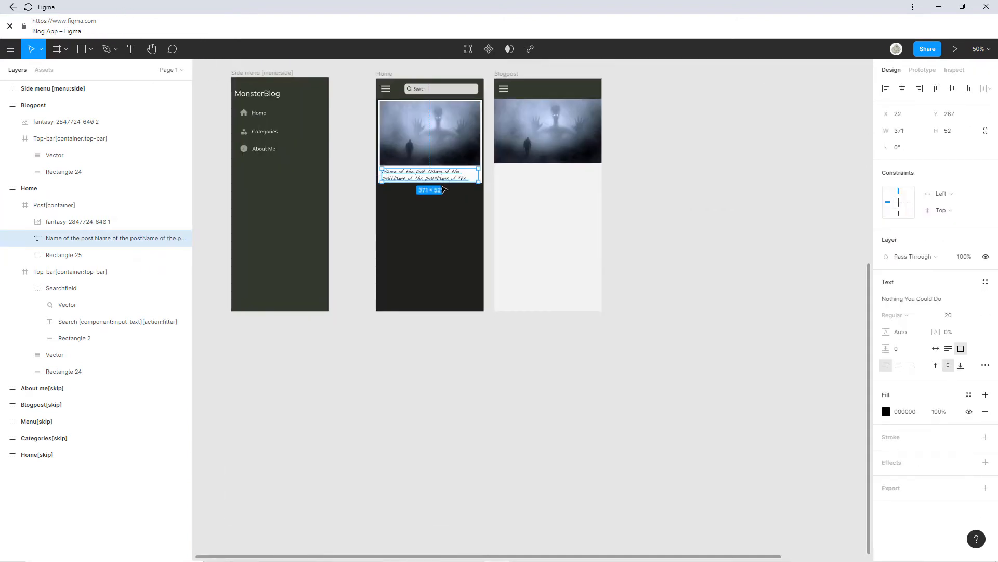
pyautogui.hotkey('ctrl', 'v')
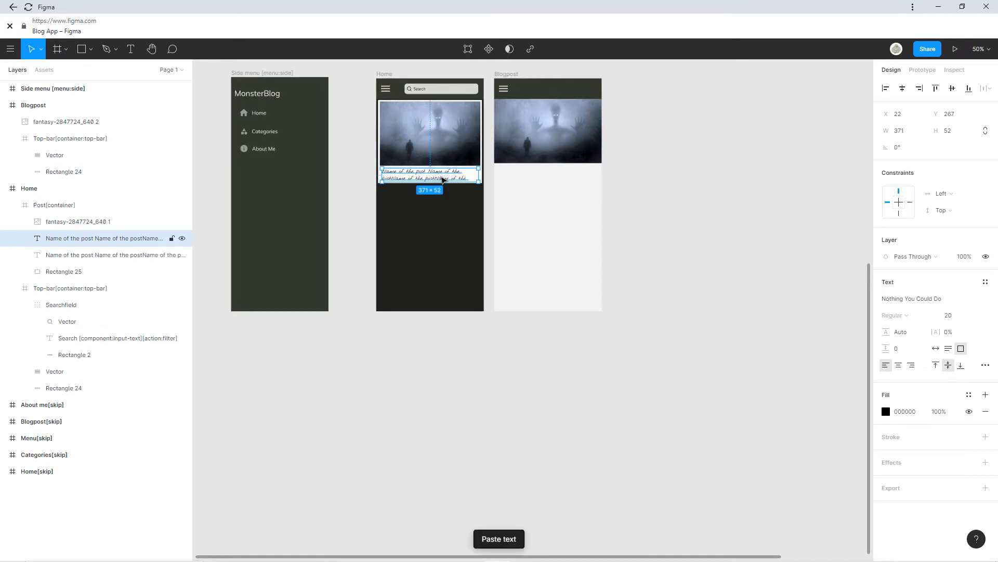
pyautogui.moveTo(443, 179); pyautogui.dragTo(567, 182)
pyautogui.scroll(5, 564, 182)
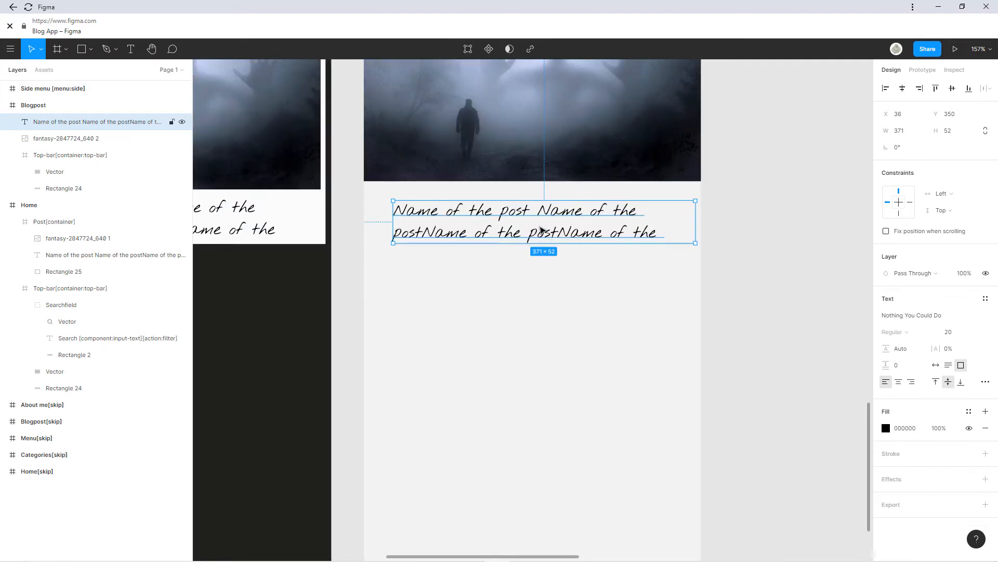
pyautogui.moveTo(541, 230)
pyautogui.mouseDown()
pyautogui.moveTo(531, 229)
pyautogui.moveTo(559, 233)
pyautogui.mouseUp()
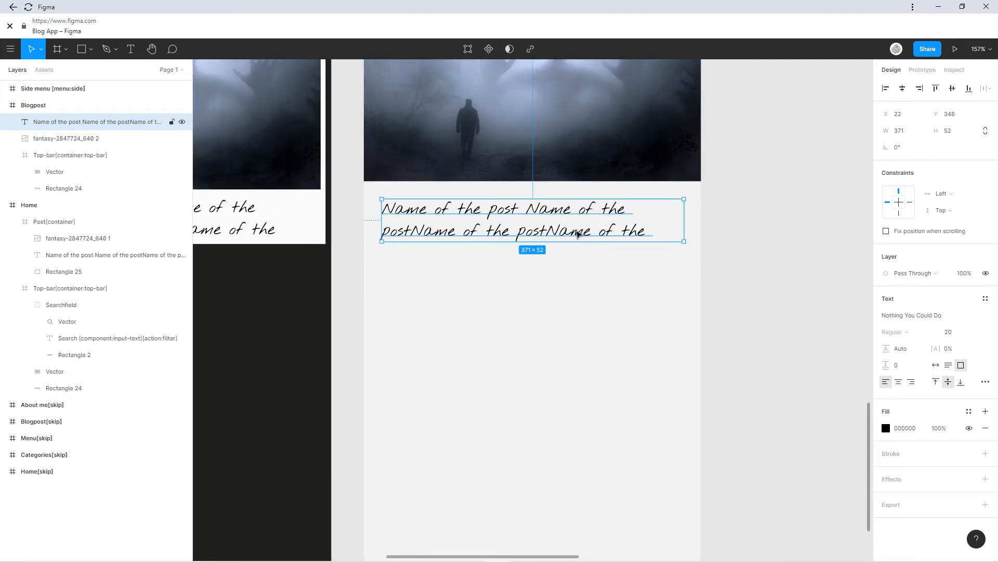
pyautogui.scroll(3, 561, 340)
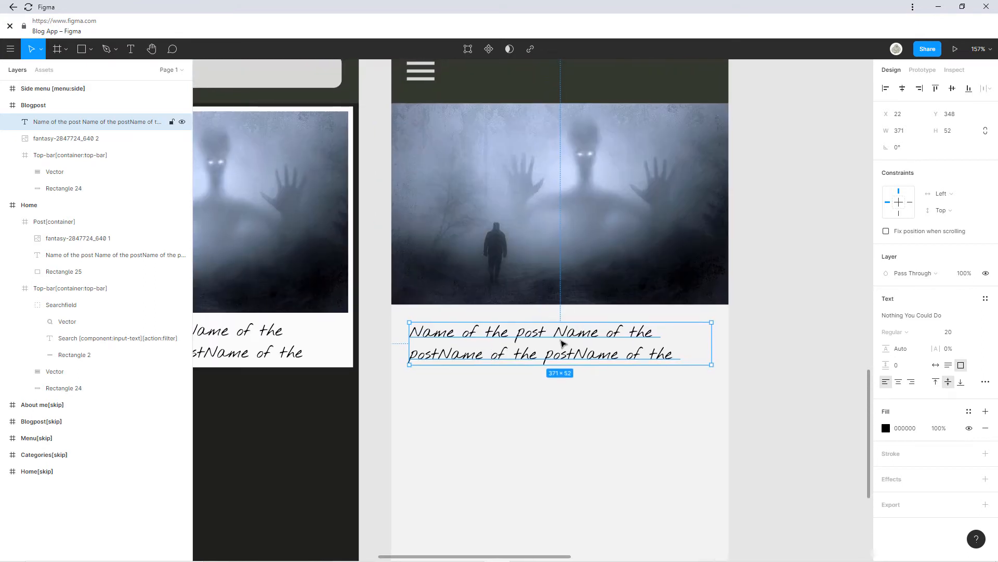
# Restyle the Blogpost title copy in Mulish at font size 24.
pyautogui.click(951, 318)
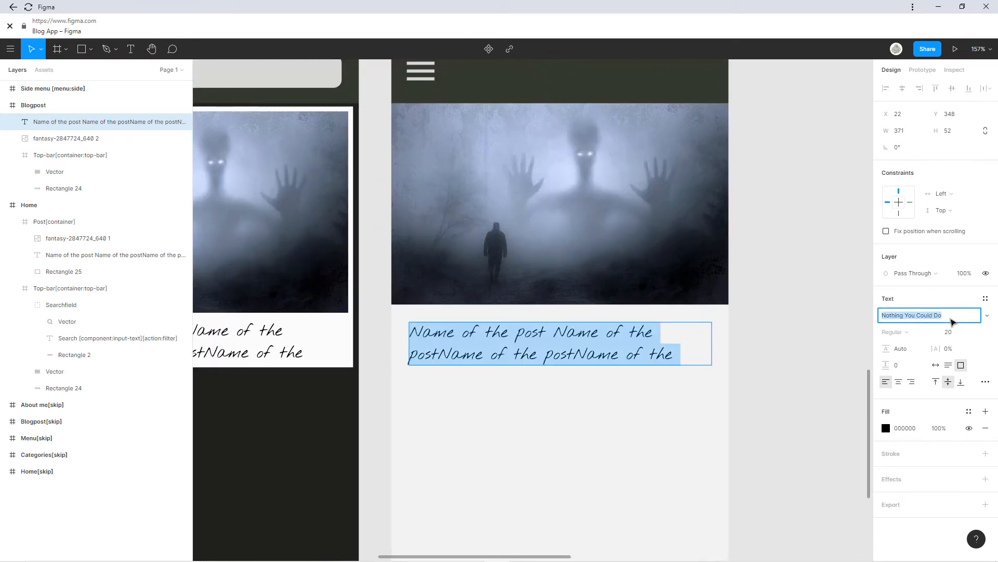
pyautogui.write('Mulish')
pyautogui.press('Return')
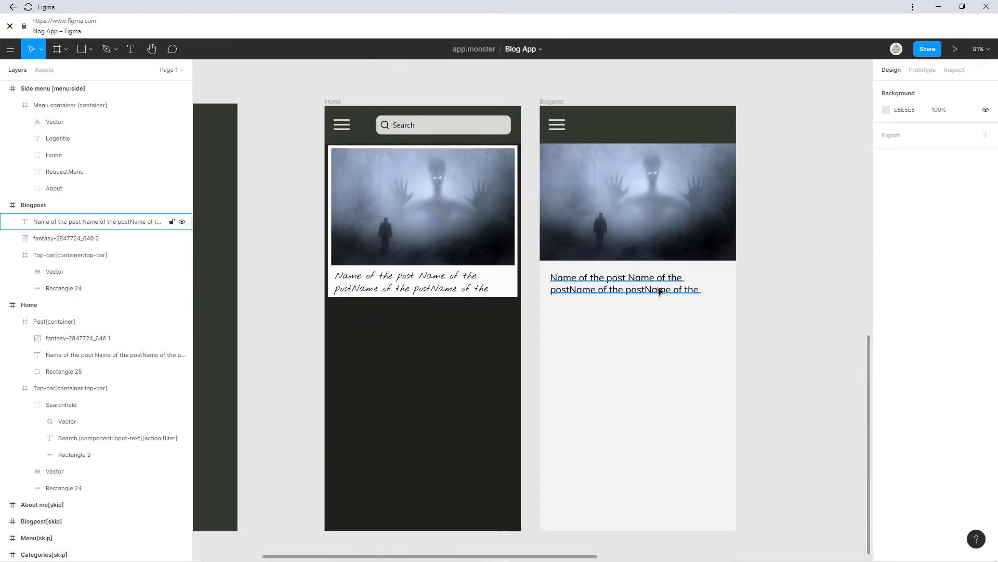
pyautogui.doubleClick(650, 289)
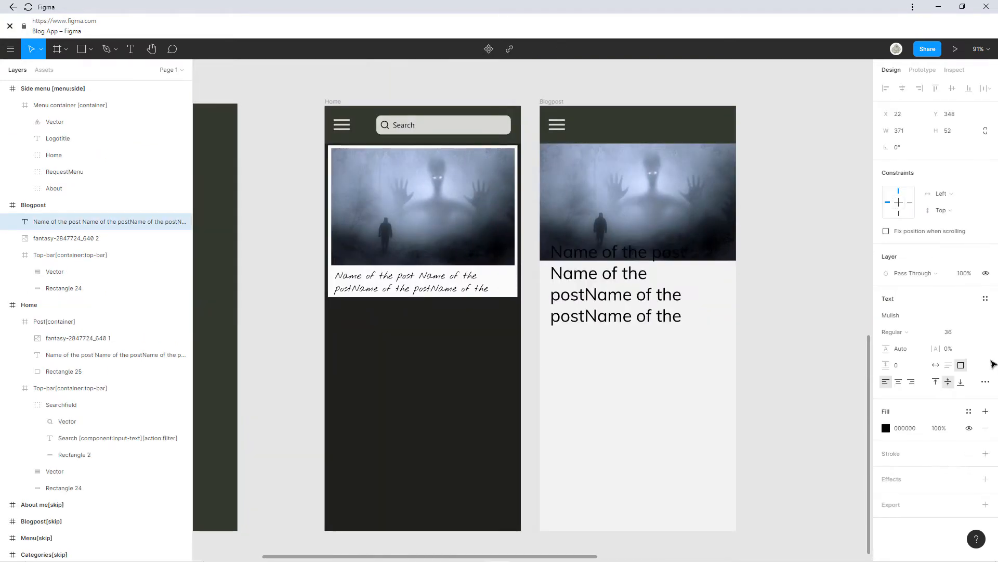
pyautogui.click(974, 336)
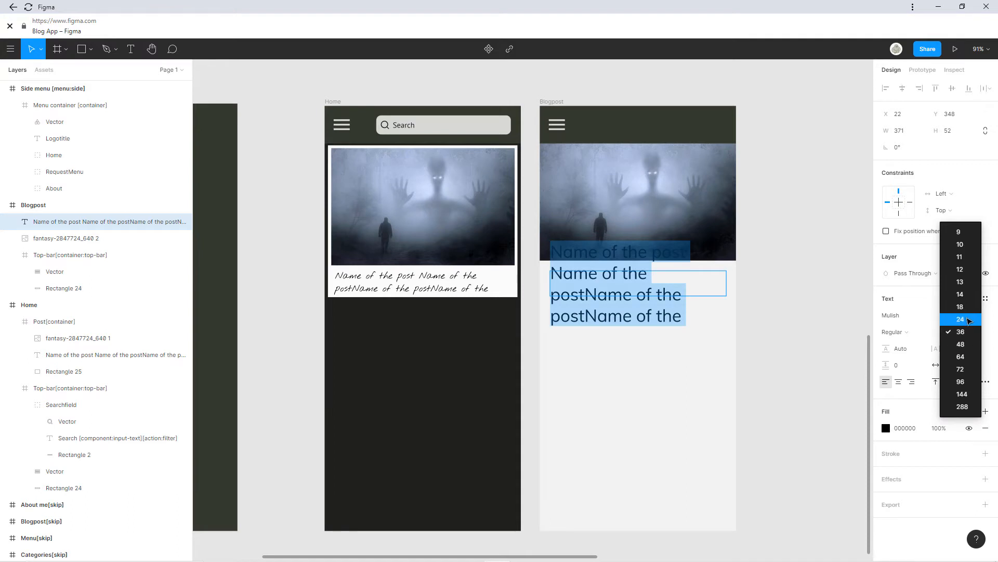
pyautogui.click(968, 322)
pyautogui.click(640, 285)
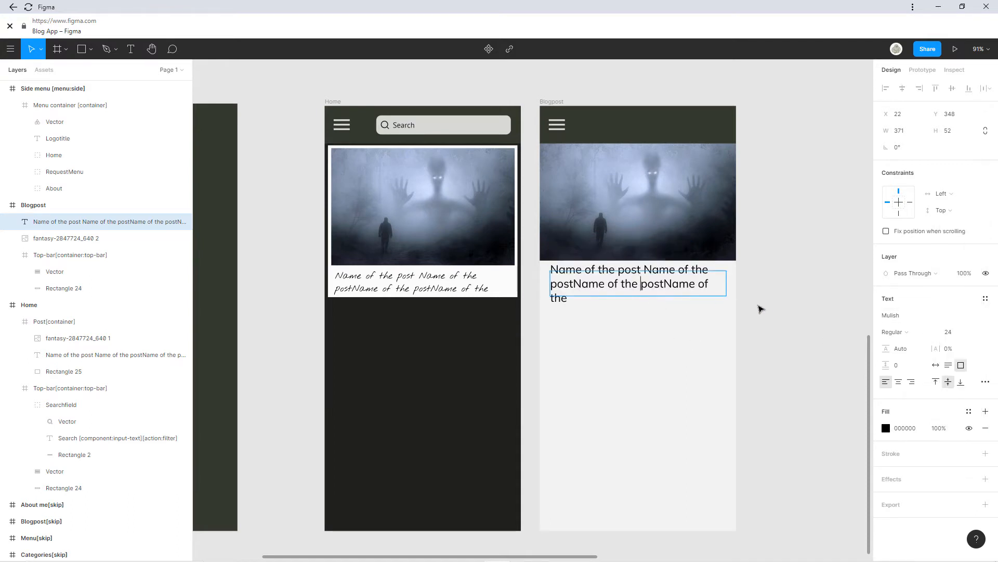
pyautogui.scroll(3, 756, 303)
pyautogui.doubleClick(452, 254)
pyautogui.click(460, 286)
pyautogui.press('Escape')
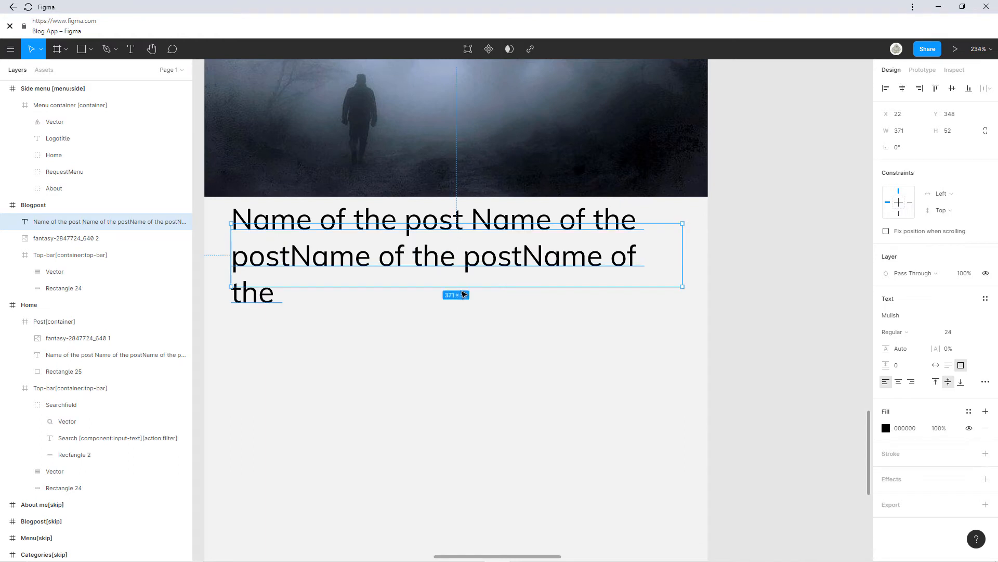
# Resize the title box and rename its layer to Heading[flexo].
pyautogui.moveTo(461, 287); pyautogui.dragTo(461, 325)
pyautogui.moveTo(446, 251)
pyautogui.mouseDown()
pyautogui.moveTo(445, 241)
pyautogui.moveTo(444, 251)
pyautogui.mouseUp()
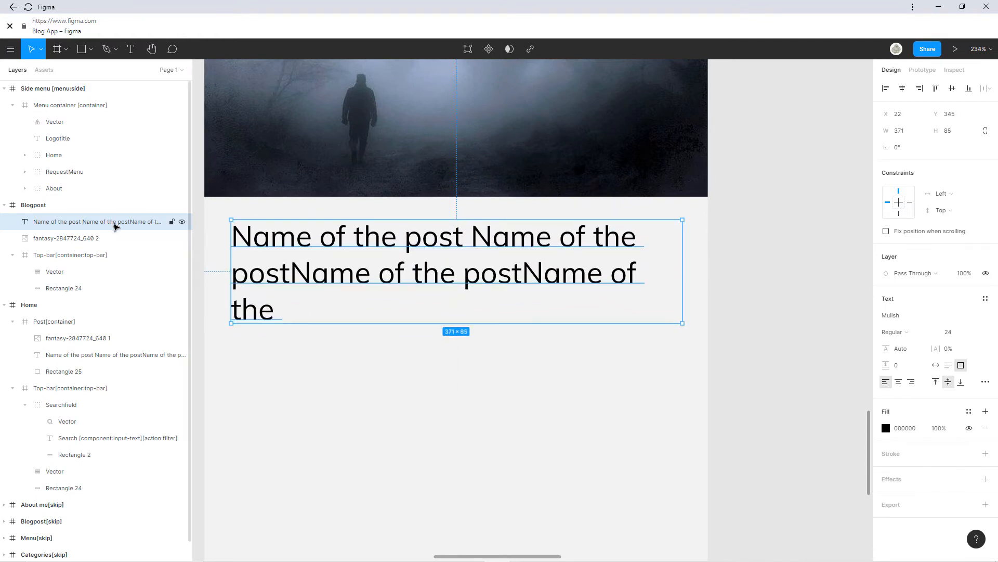
pyautogui.doubleClick(115, 224)
pyautogui.write('H')
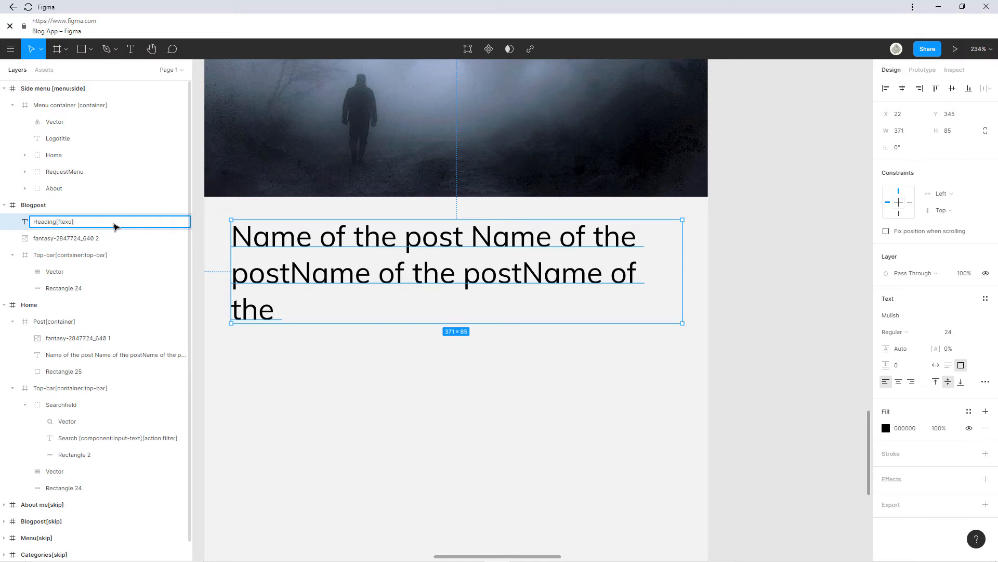
pyautogui.write('eading[flexo]')
pyautogui.press('Return')
pyautogui.moveTo(513, 324); pyautogui.dragTo(508, 258)
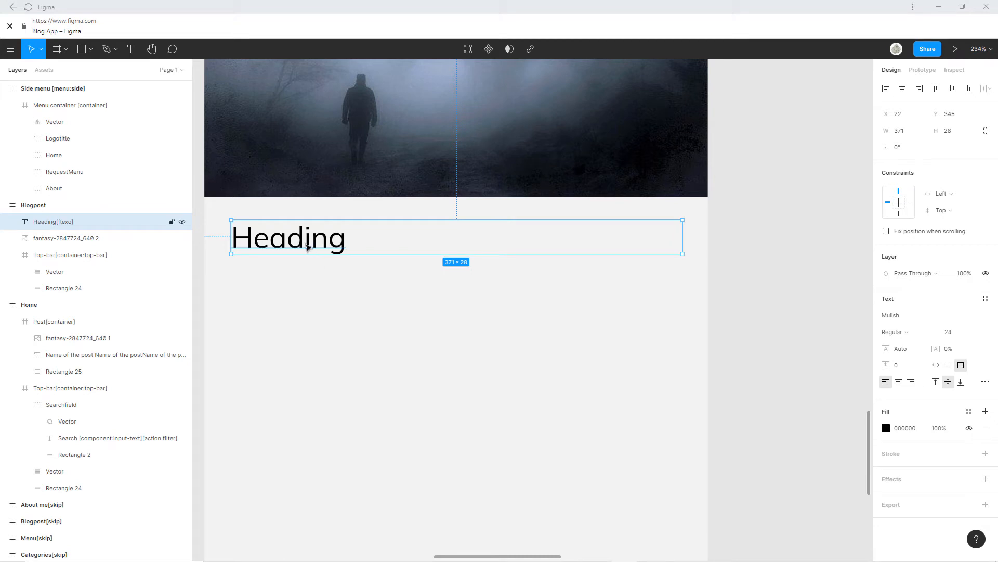
# Set the Heading text's font size to 30.
pyautogui.scroll(-5, 300, 250)
pyautogui.moveTo(284, 244); pyautogui.dragTo(353, 247)
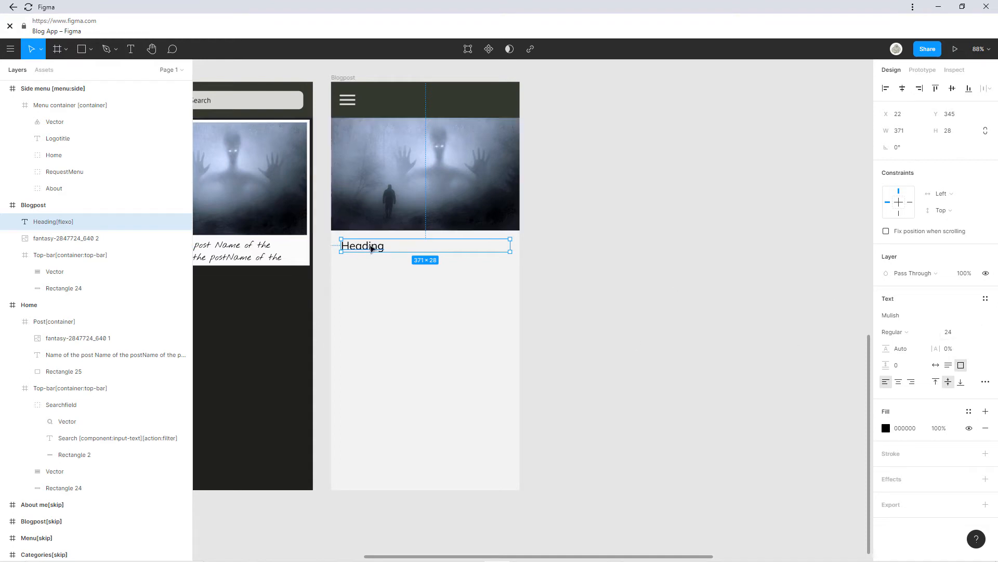
pyautogui.doubleClick(370, 248)
pyautogui.click(949, 332)
pyautogui.write('36')
pyautogui.press('Return')
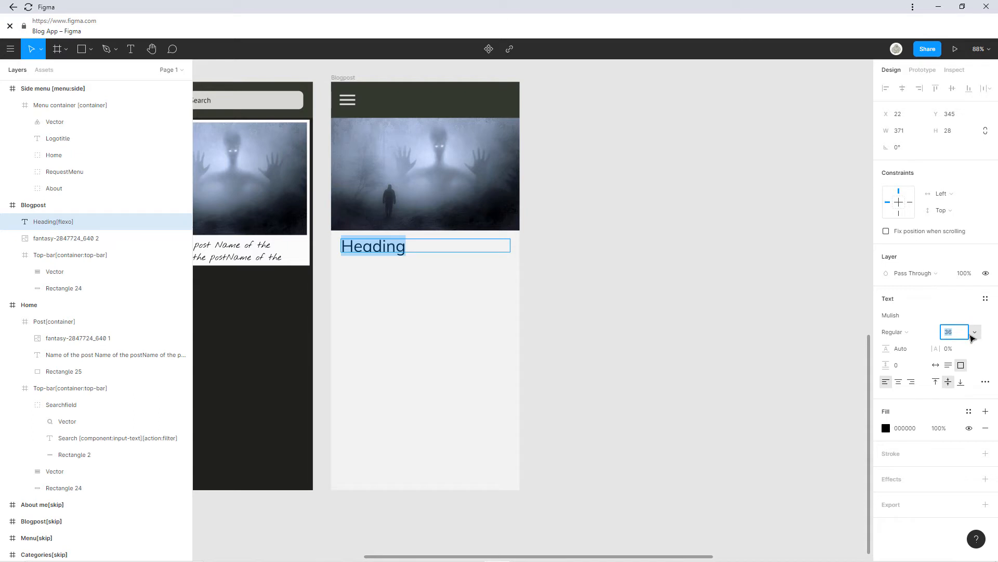
pyautogui.press('Return')
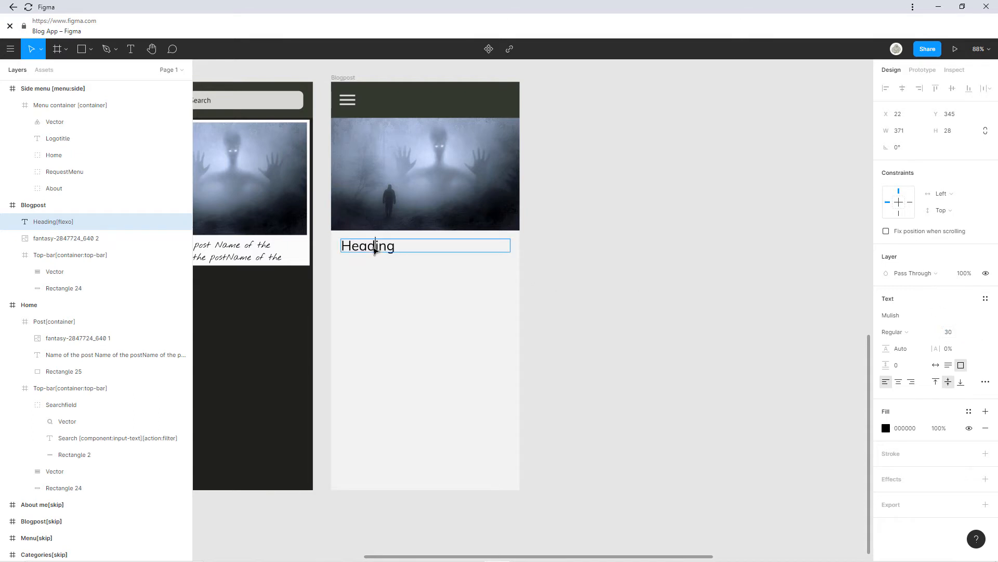
# Paste a duplicate of the Heading text just below the original.
pyautogui.click(423, 253)
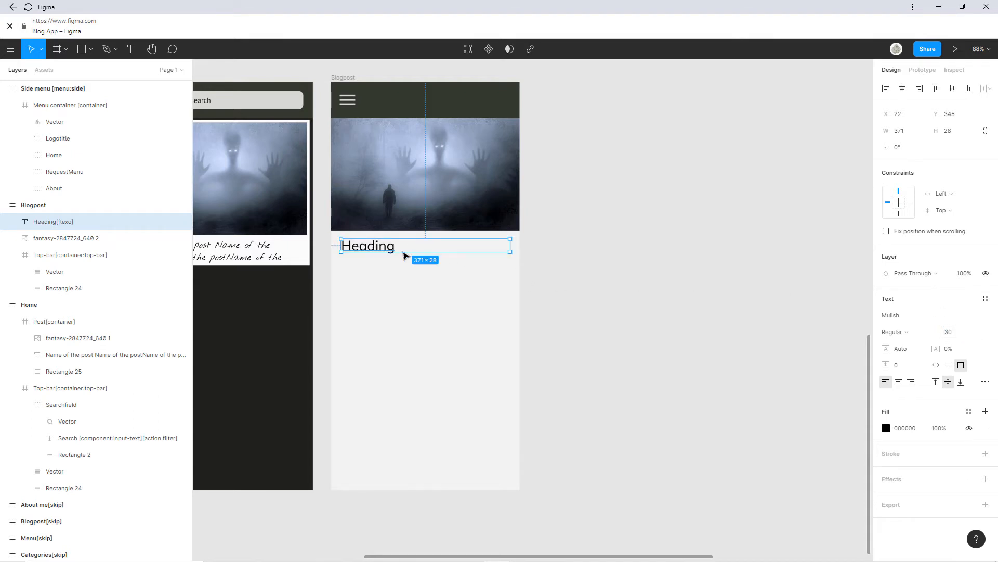
pyautogui.hotkey('ctrl', 'v')
pyautogui.moveTo(393, 248); pyautogui.dragTo(394, 268)
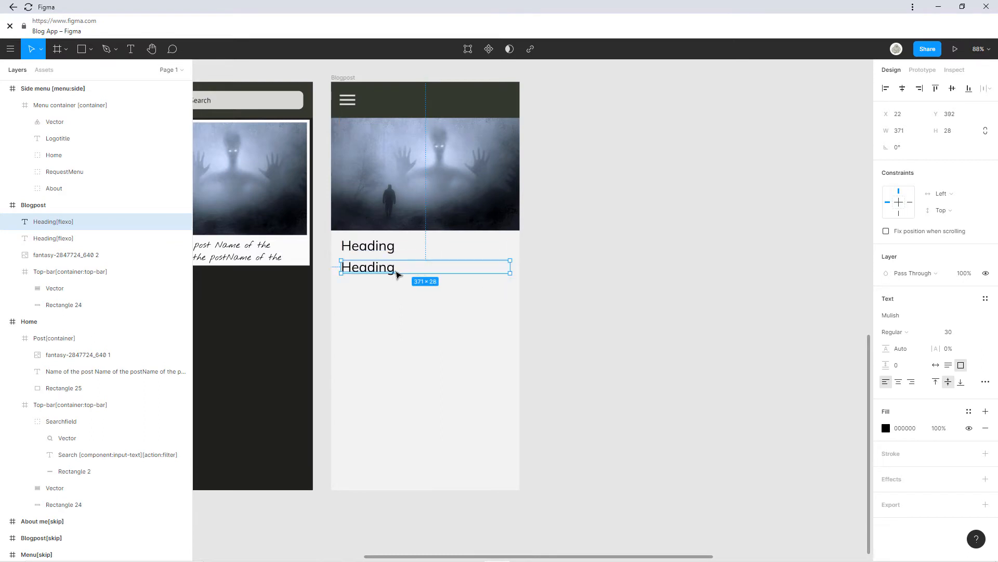
pyautogui.doubleClick(391, 269)
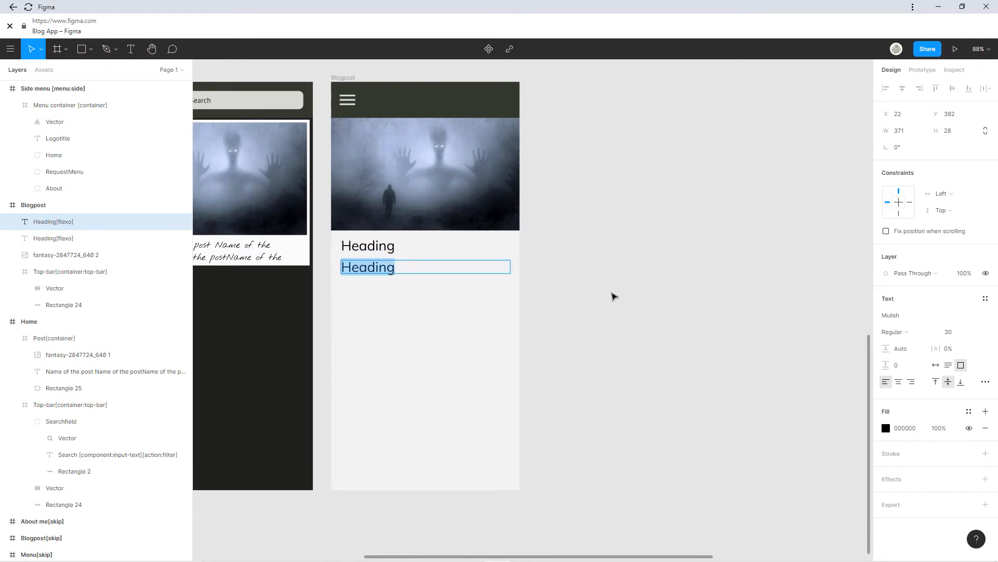
# Set the copied heading to size 24 and rename its layer Subheading[flexo].
pyautogui.click(974, 331)
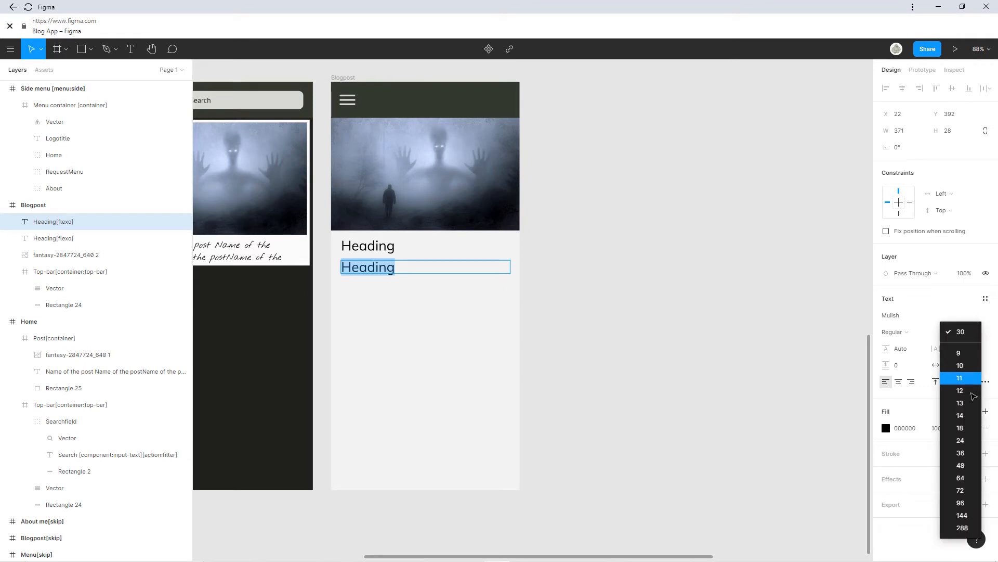
pyautogui.click(960, 440)
pyautogui.press('Escape')
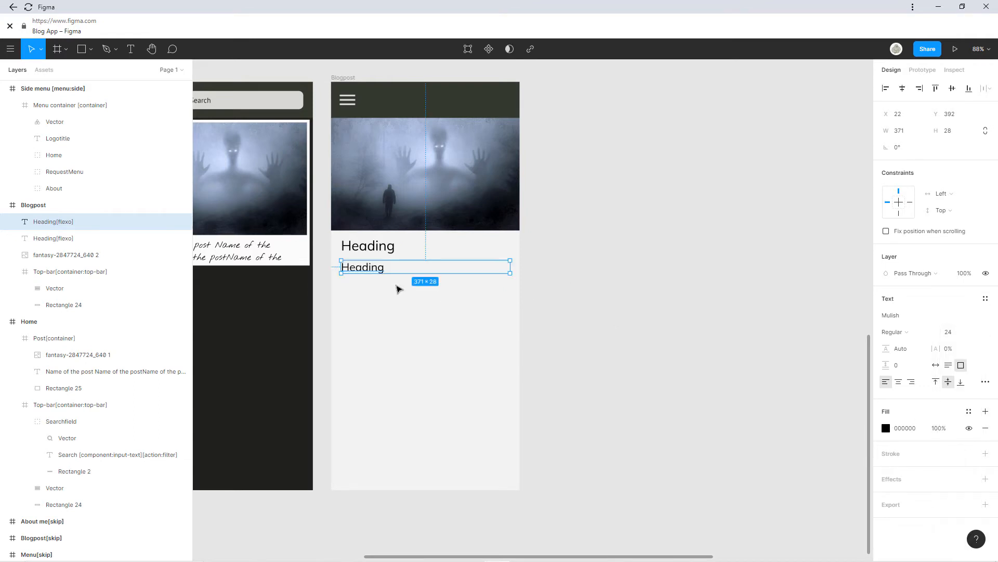
pyautogui.scroll(5, 364, 253)
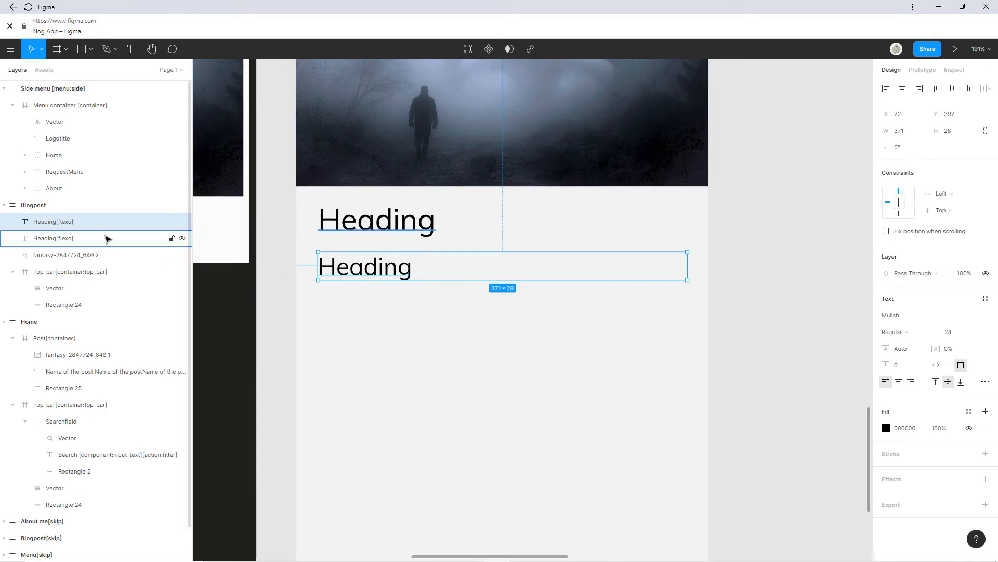
pyautogui.doubleClick(55, 239)
pyautogui.moveTo(56, 239); pyautogui.dragTo(33, 240)
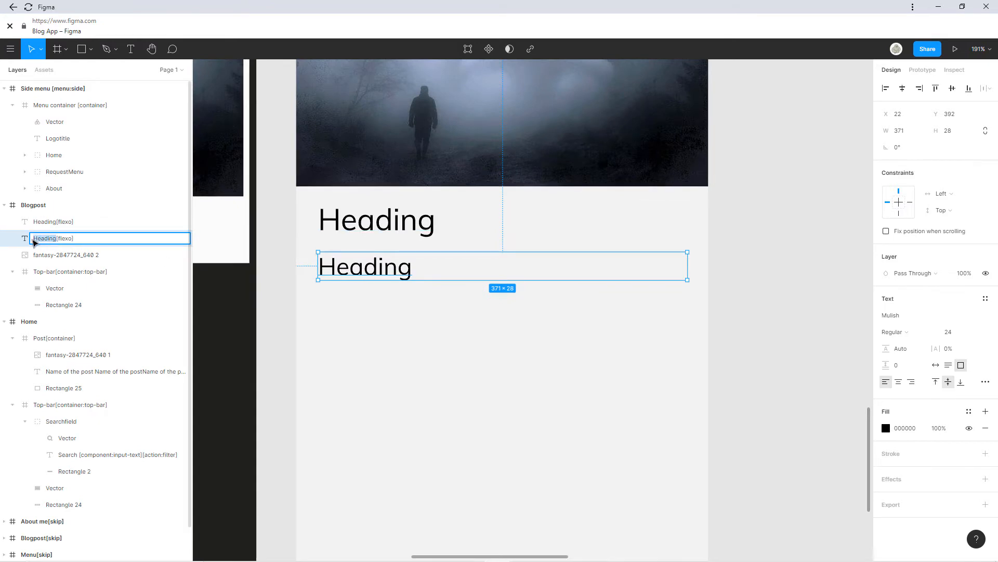
pyautogui.write('Subheading')
pyautogui.press('Return')
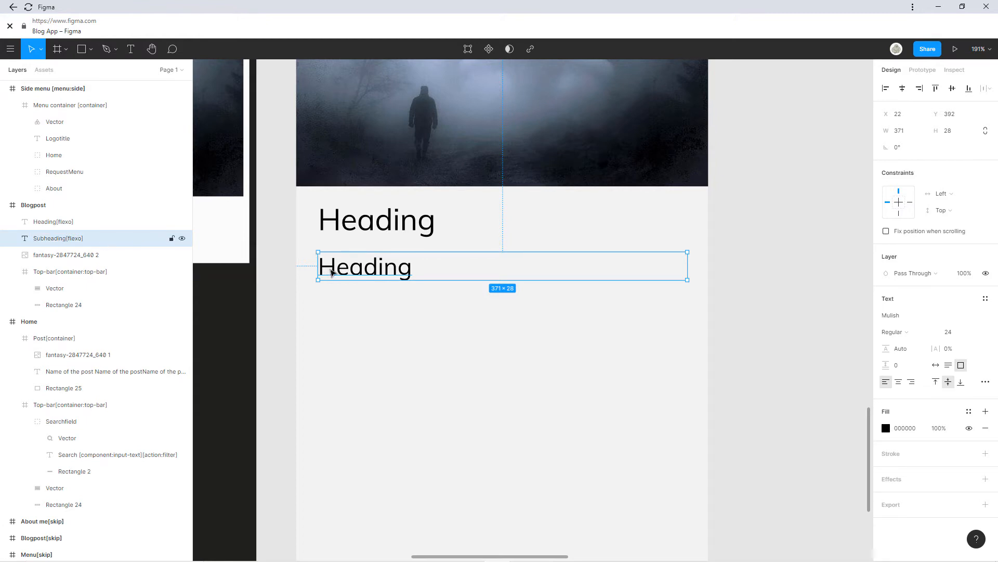
# Change the copy's text to 'Subheading' and paste a duplicate below it.
pyautogui.doubleClick(333, 271)
pyautogui.write('Subheading')
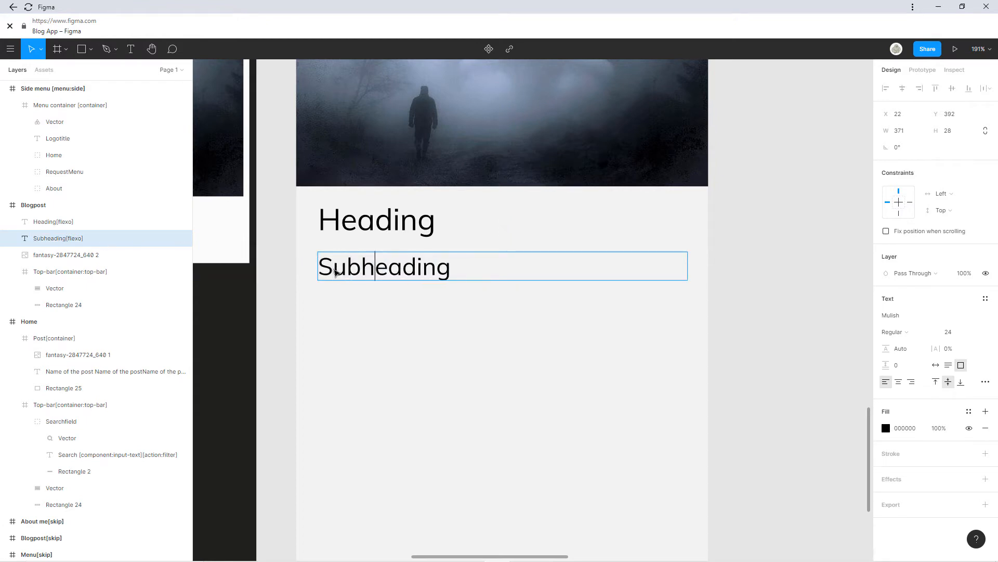
pyautogui.press('Escape')
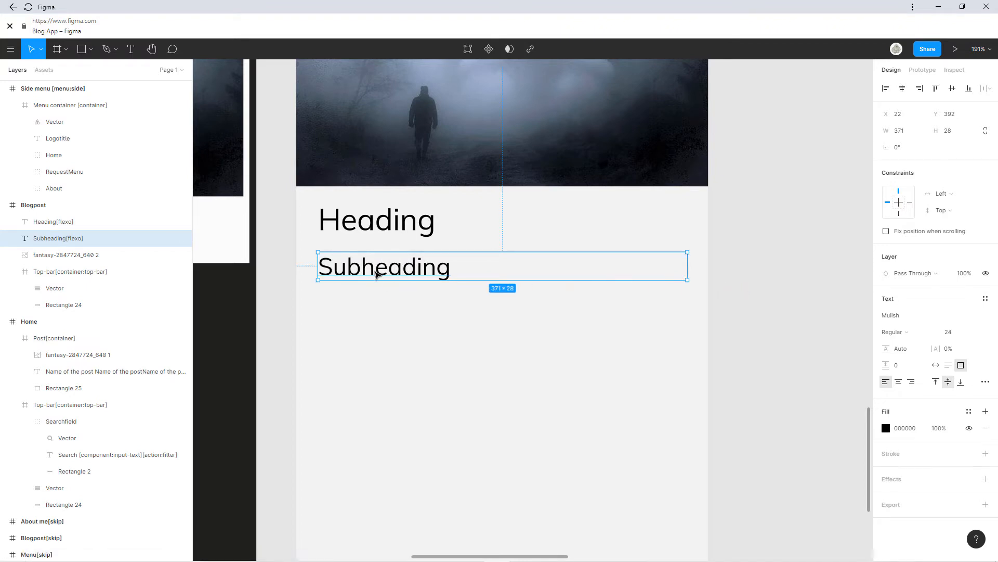
pyautogui.hotkey('ctrl', 'v')
pyautogui.moveTo(378, 272); pyautogui.dragTo(380, 329)
# Rename the lower Subheading copy's layer to Post Text[flexo].
pyautogui.doubleClick(403, 325)
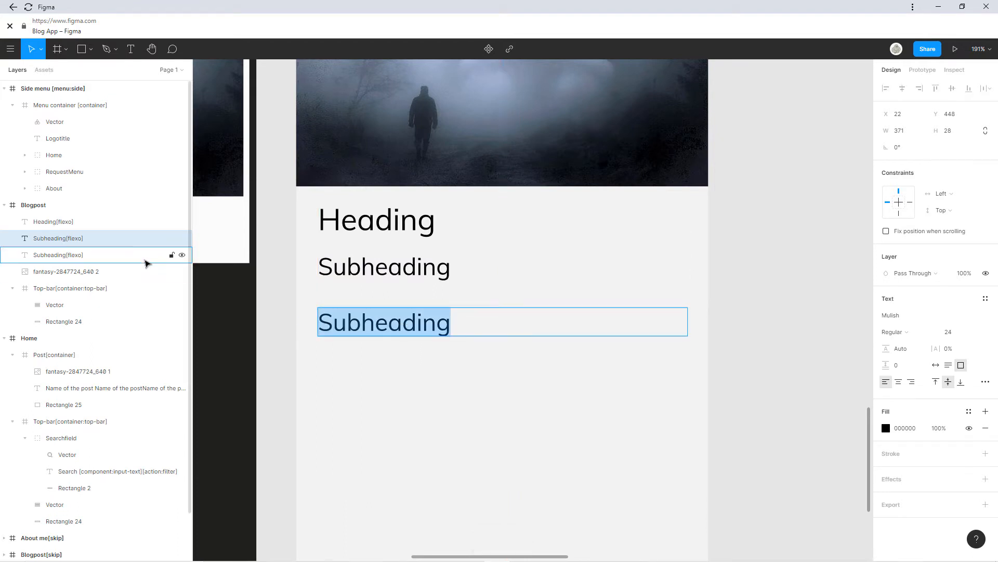
pyautogui.doubleClick(62, 241)
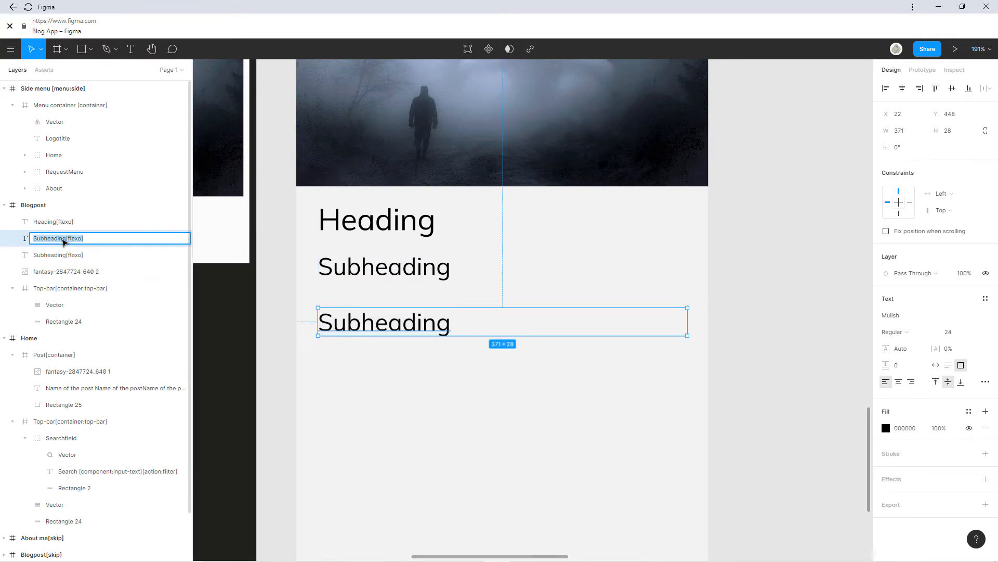
pyautogui.click(63, 240)
pyautogui.moveTo(67, 241); pyautogui.dragTo(1, 241)
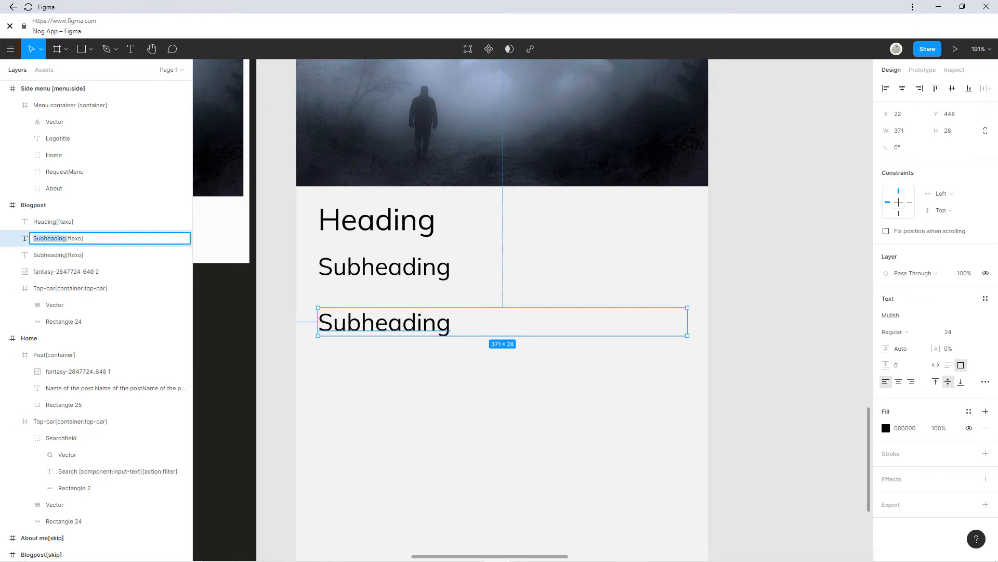
pyautogui.write('Post Text')
pyautogui.press('Return')
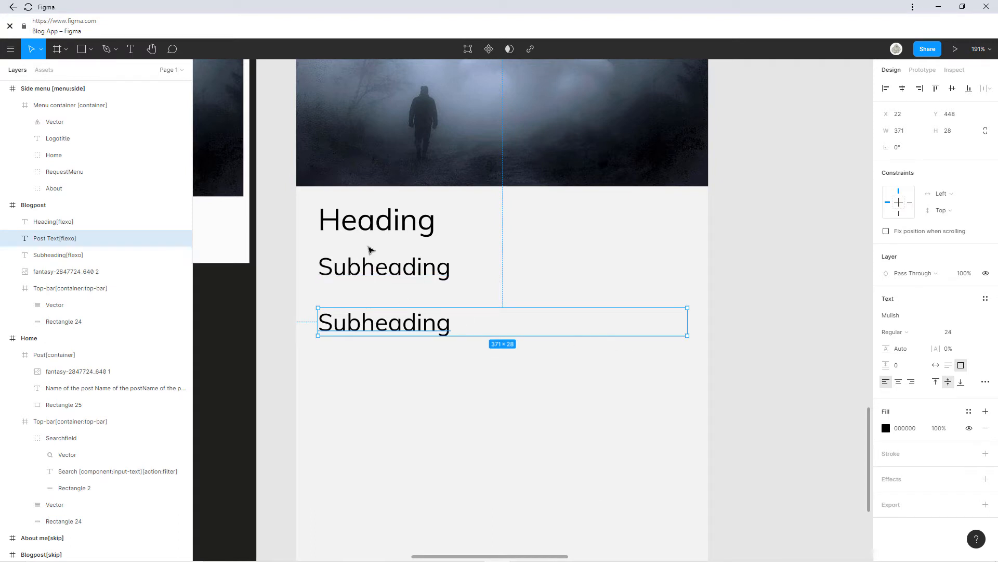
# Select the Heading and Subheading texts in the Blogpost frame.
pyautogui.scroll(-5, 371, 258)
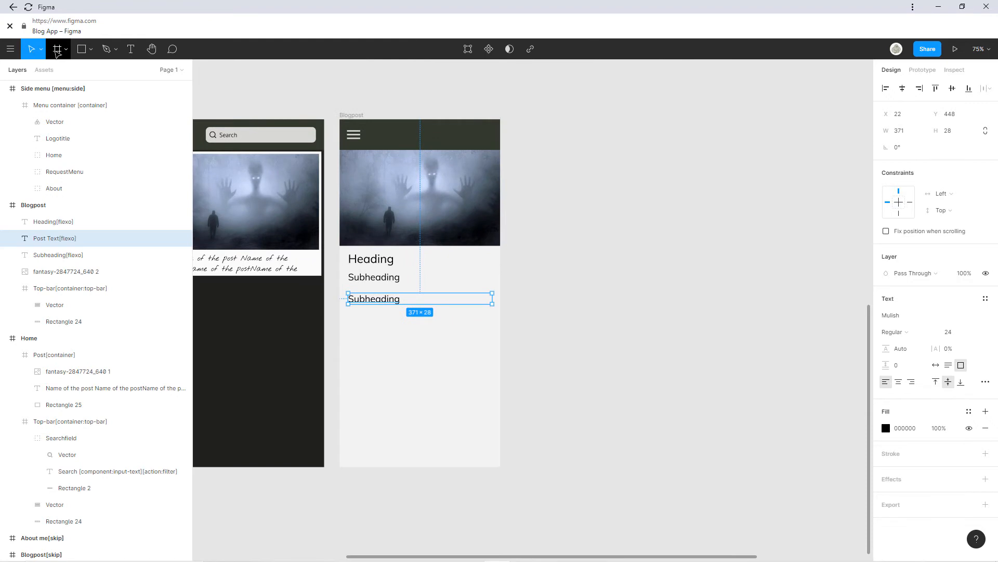
pyautogui.click(57, 49)
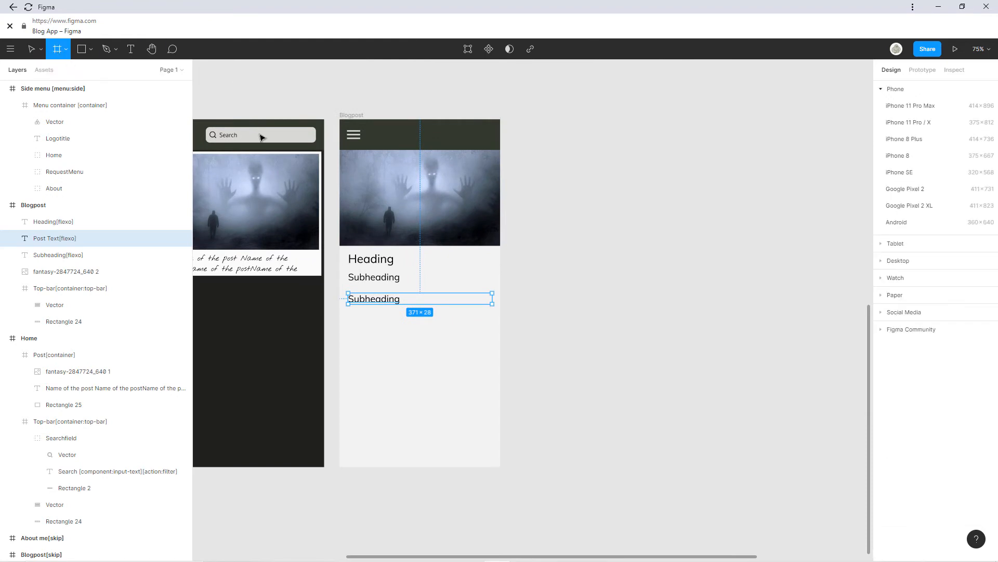
pyautogui.press('v')
pyautogui.scroll(5, 406, 276)
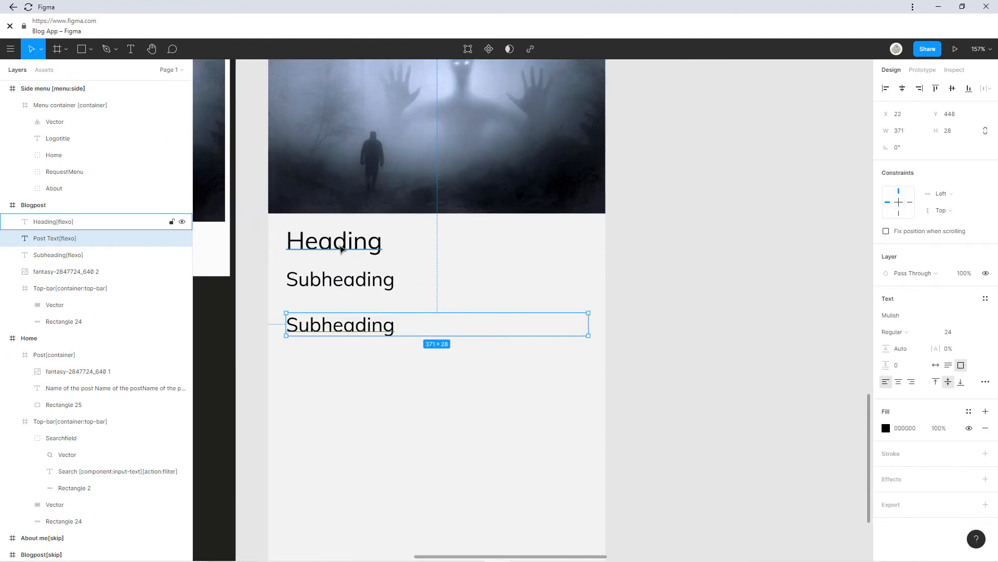
pyautogui.doubleClick(340, 248)
pyautogui.click(348, 279)
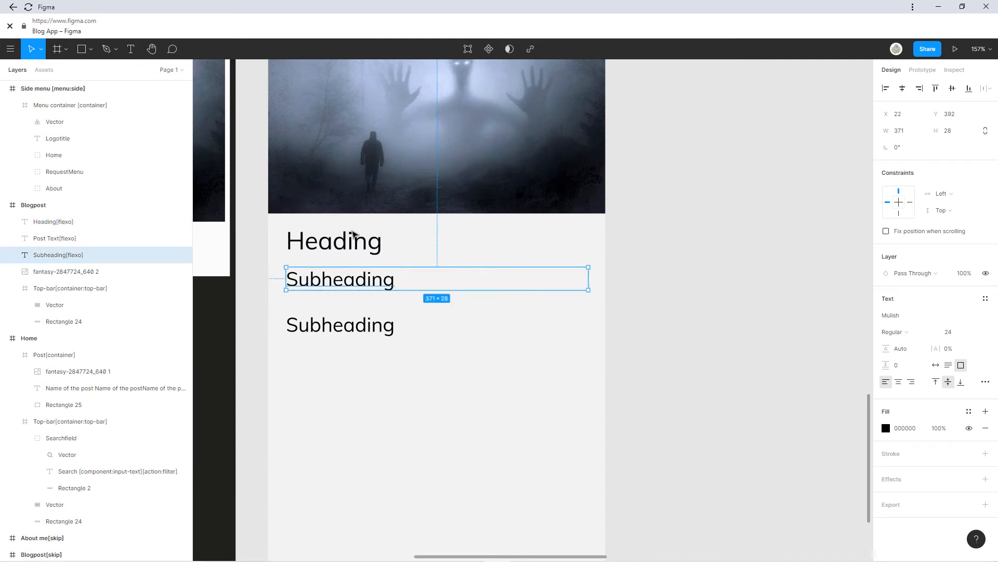
pyautogui.click(353, 235)
# Make the Heading ExtraBold and the upper Subheading SemiBold.
pyautogui.click(362, 249)
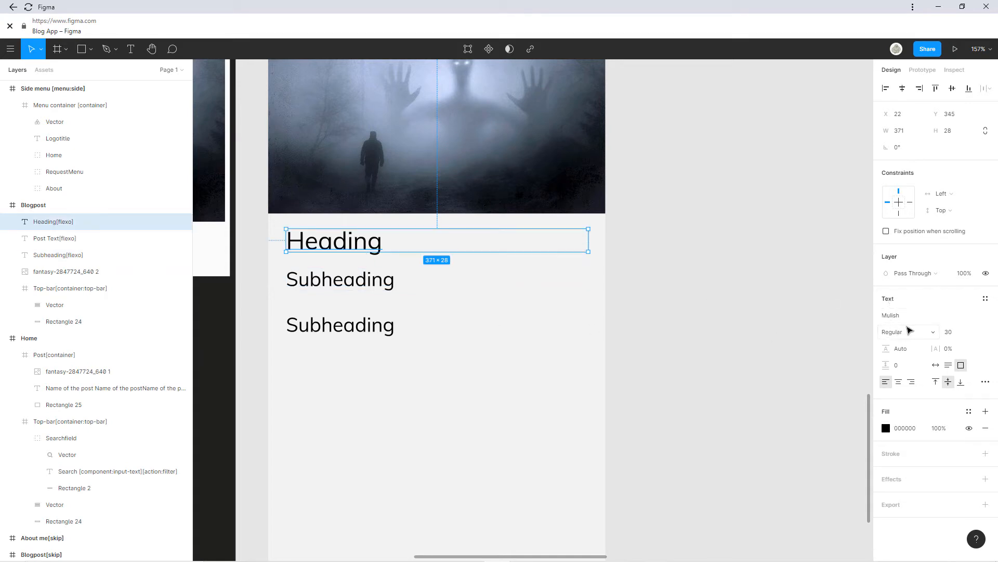
pyautogui.click(909, 329)
pyautogui.click(904, 356)
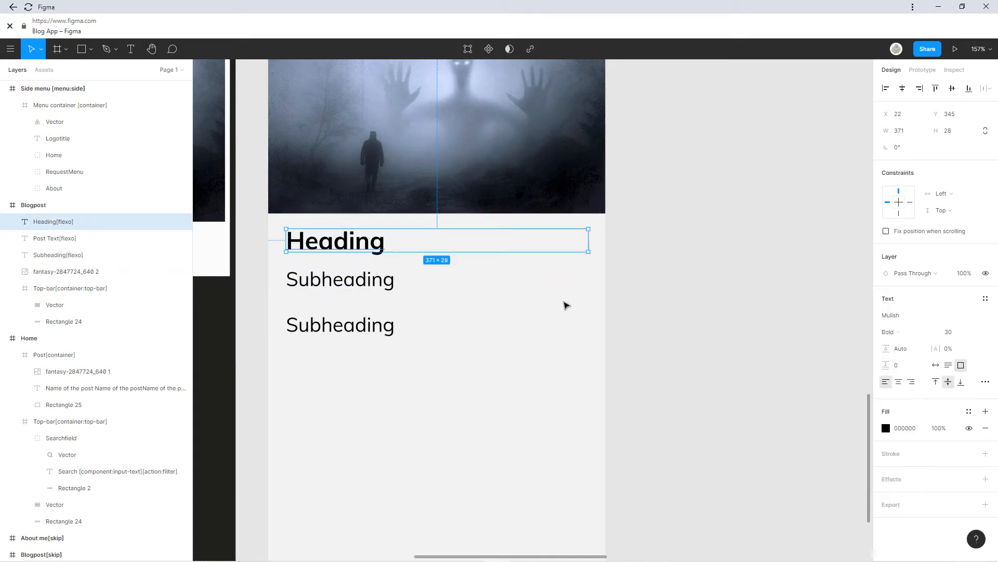
pyautogui.click(328, 272)
pyautogui.click(920, 333)
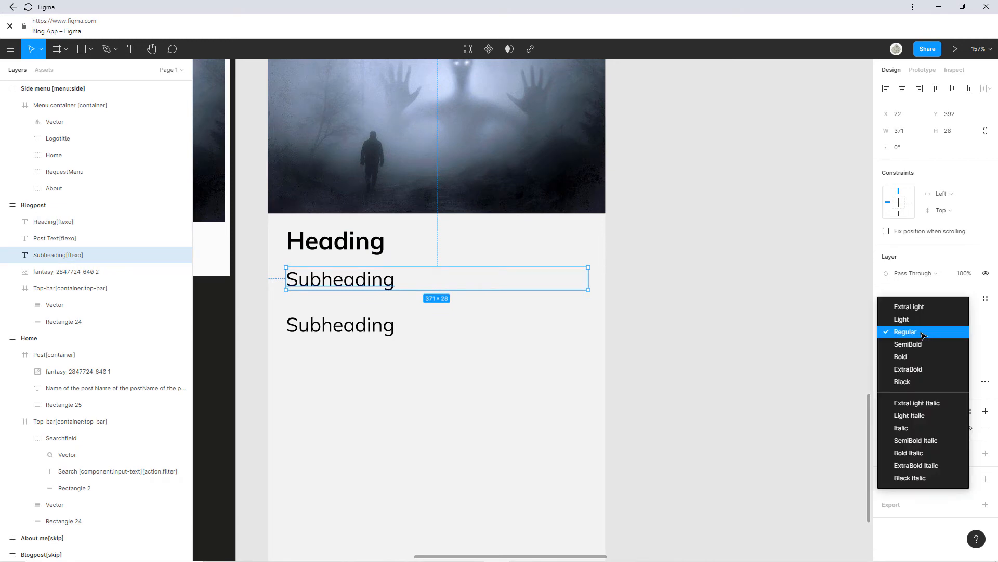
pyautogui.click(919, 344)
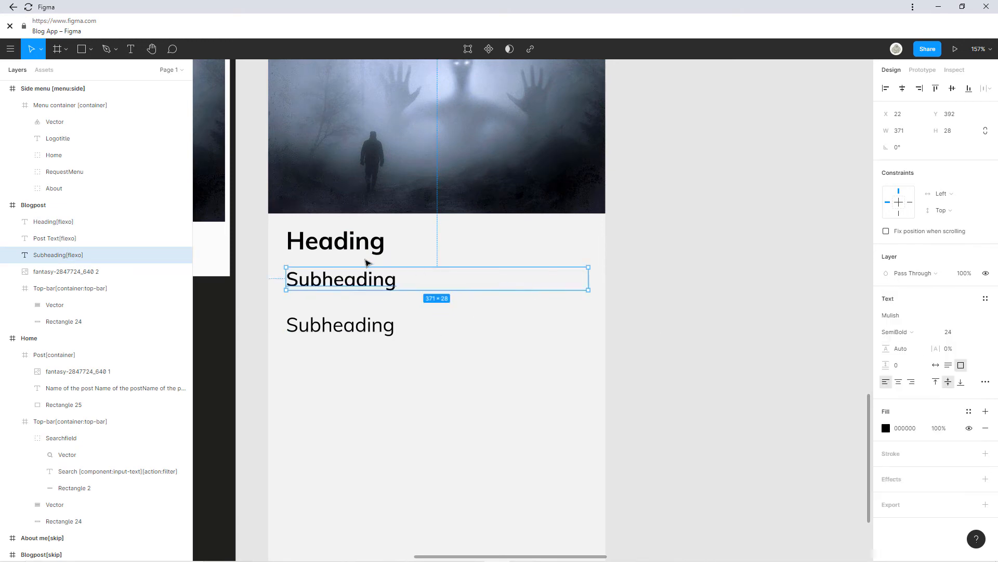
pyautogui.click(353, 244)
pyautogui.click(914, 333)
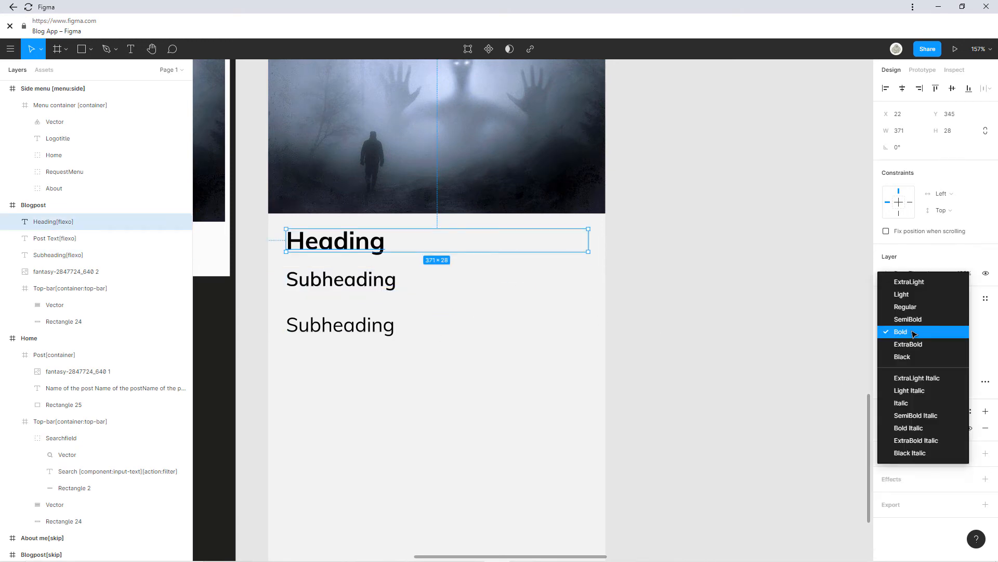
pyautogui.click(915, 344)
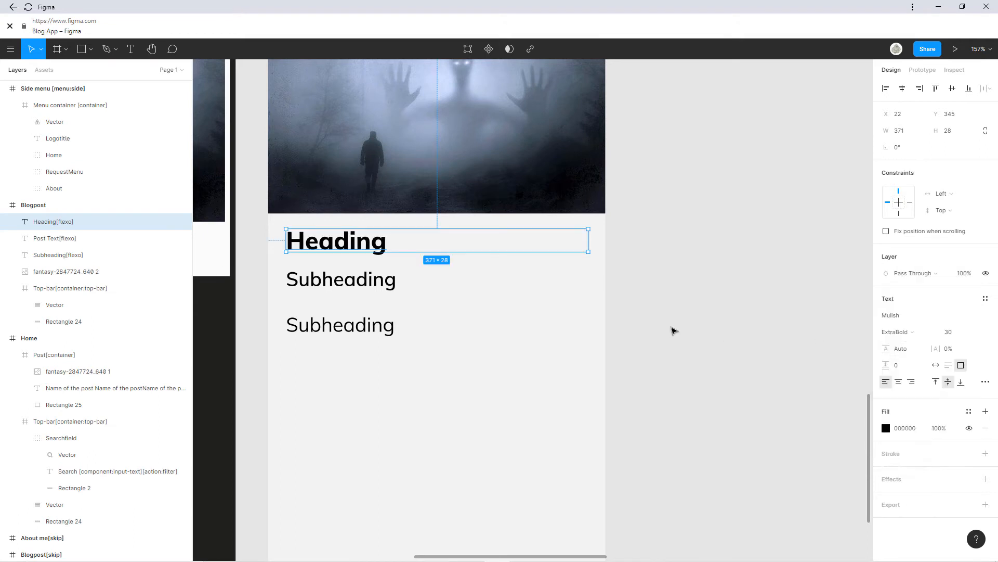
pyautogui.click(696, 326)
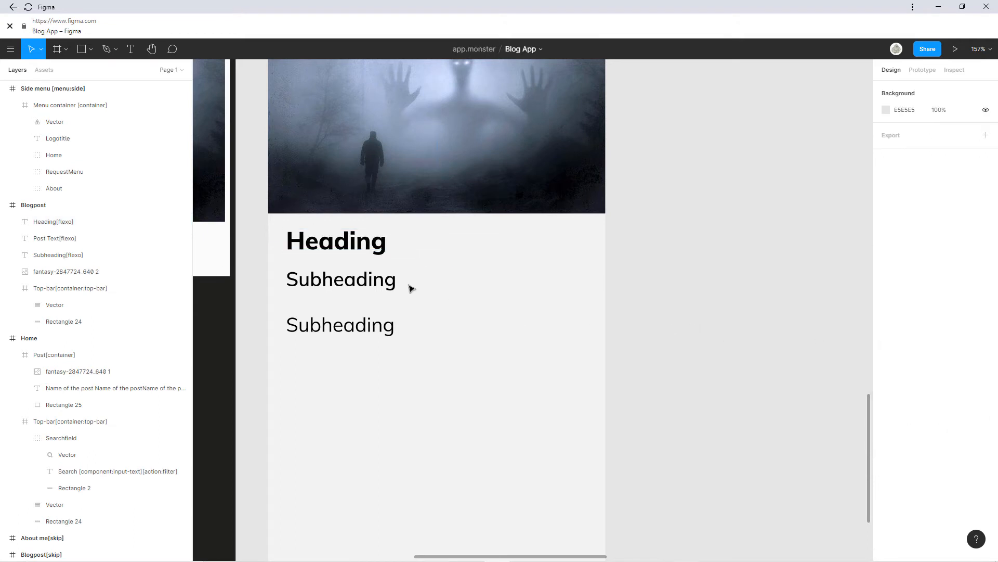
# Raise the Subheading and Post Text lines closer to the Heading, to Y 383 and 434.
pyautogui.click(355, 329)
pyautogui.moveTo(352, 286); pyautogui.dragTo(352, 279)
pyautogui.moveTo(355, 331); pyautogui.dragTo(357, 320)
pyautogui.click(692, 329)
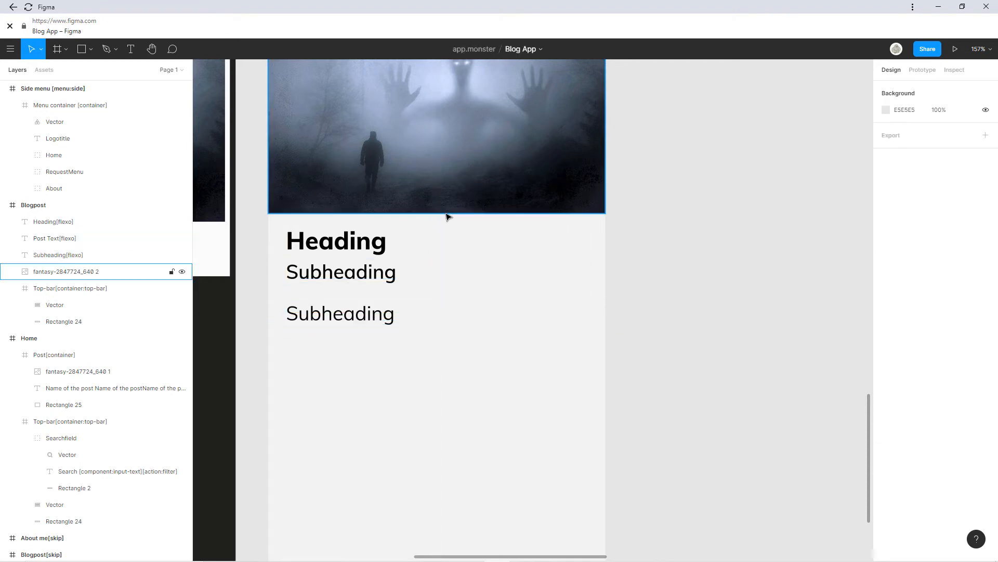
pyautogui.moveTo(446, 216); pyautogui.dragTo(455, 223)
pyautogui.click(403, 321)
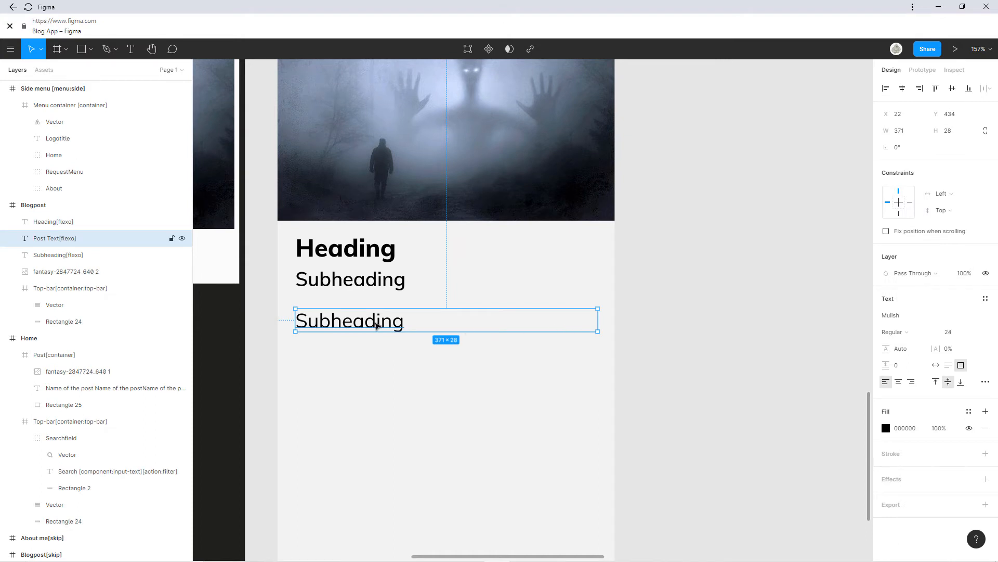
pyautogui.scroll(-5, 378, 315)
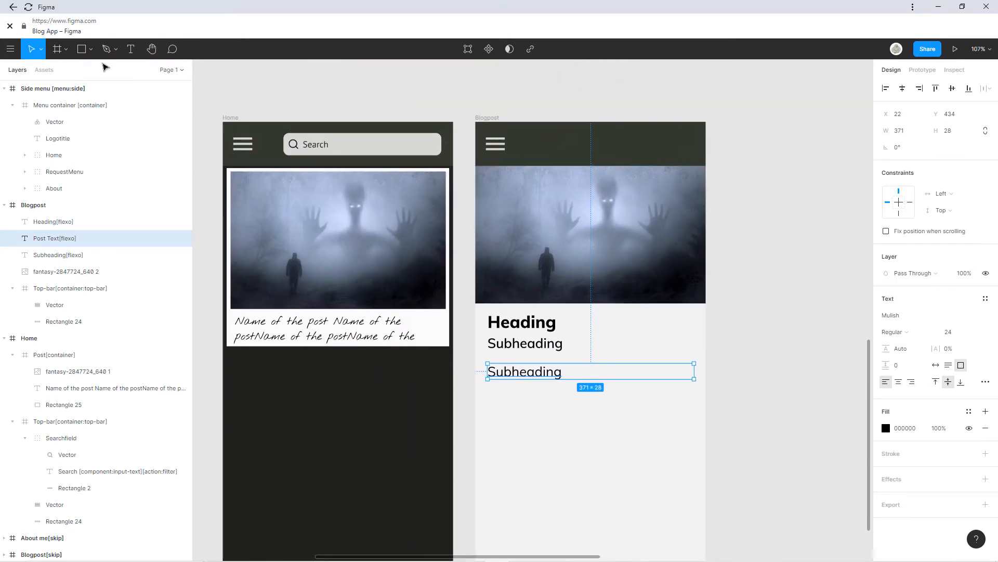
# Create a frame named Image in Blogpost and place the hero image inside it.
pyautogui.press('f')
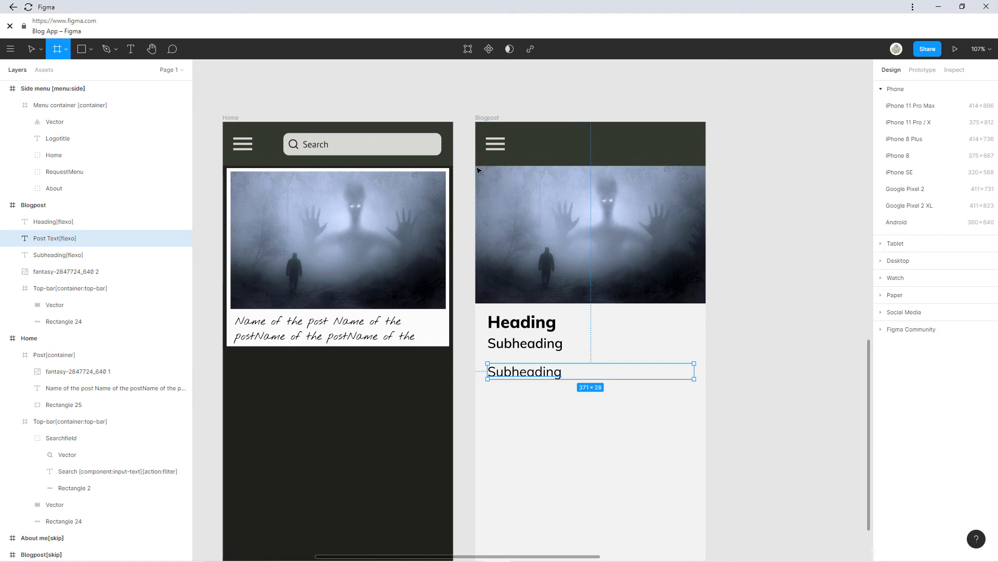
pyautogui.moveTo(475, 166)
pyautogui.mouseDown()
pyautogui.moveTo(711, 290)
pyautogui.moveTo(705, 303)
pyautogui.mouseUp()
pyautogui.scroll(3, 662, 205)
pyautogui.moveTo(403, 137); pyautogui.dragTo(682, 314)
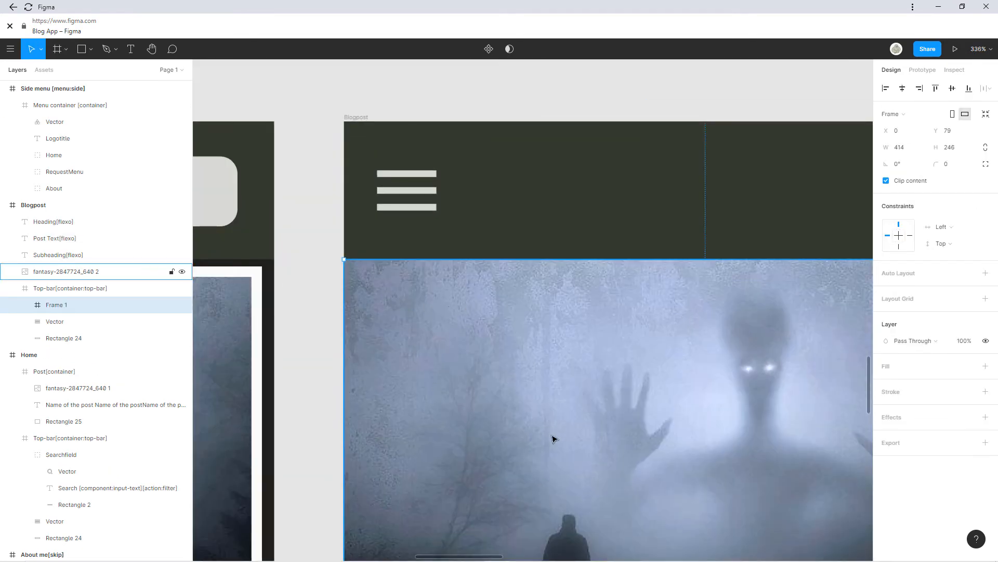
pyautogui.scroll(-4, 554, 439)
pyautogui.moveTo(555, 430); pyautogui.dragTo(407, 219)
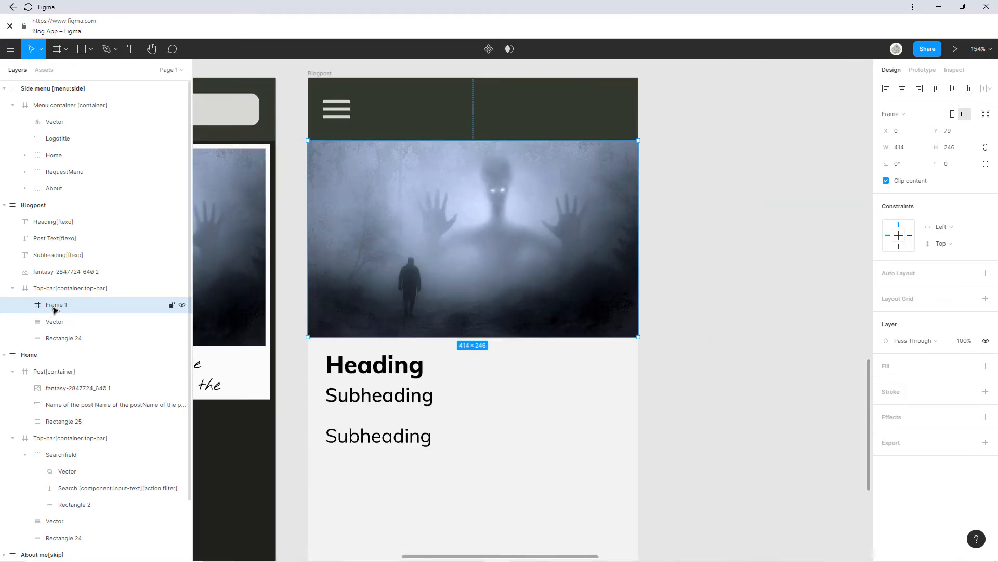
pyautogui.moveTo(54, 310); pyautogui.dragTo(32, 206)
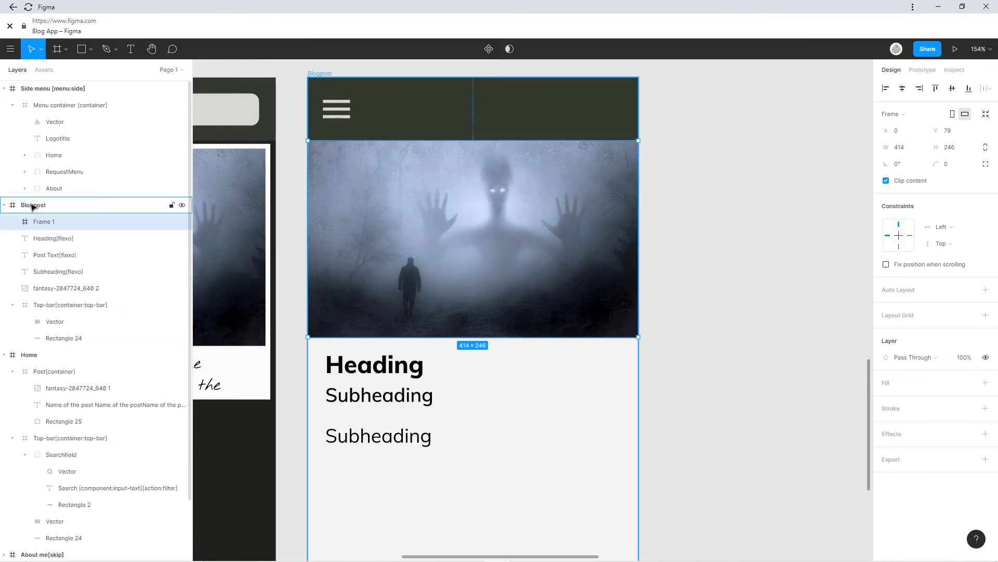
pyautogui.doubleClick(43, 222)
pyautogui.write('Image')
pyautogui.press('Return')
pyautogui.moveTo(62, 289); pyautogui.dragTo(63, 232)
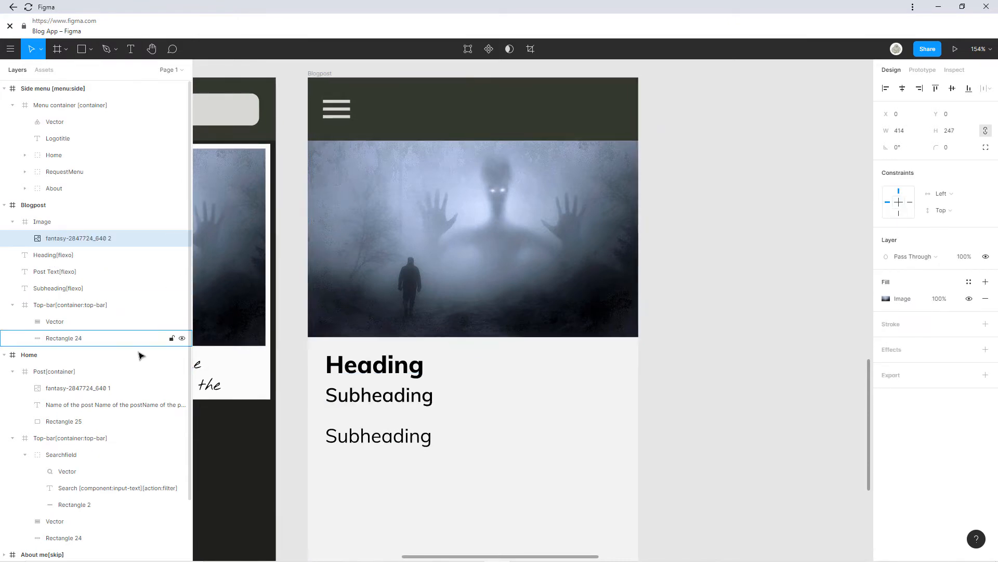
# Resize the hero image to 414×245 and nudge it up to sit directly above the Heading.
pyautogui.press('f')
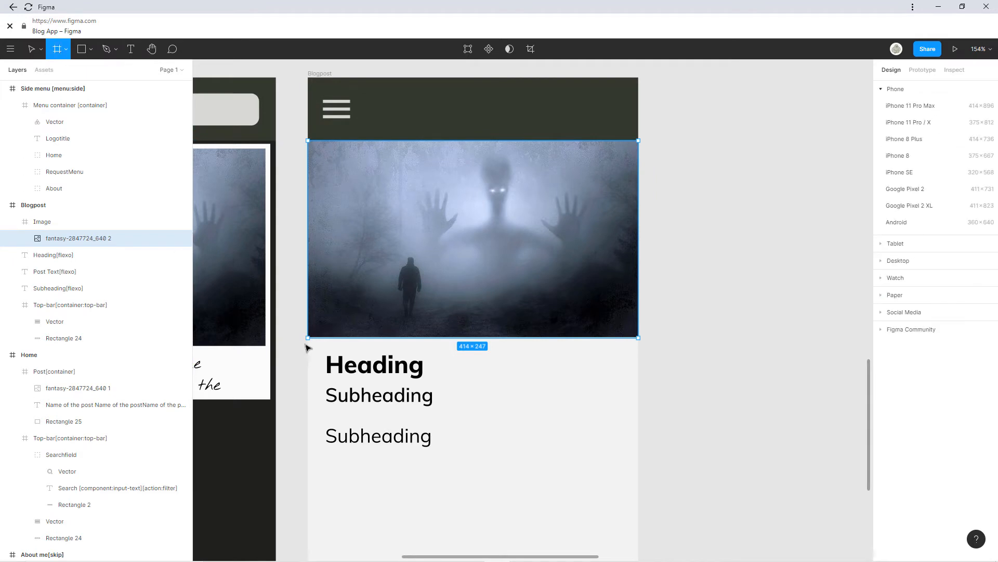
pyautogui.scroll(5, 320, 348)
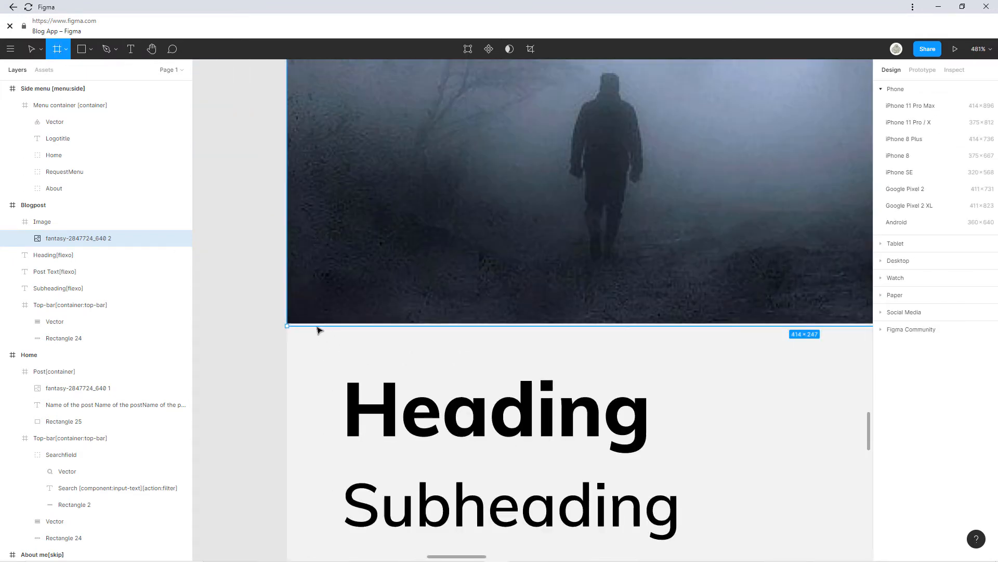
pyautogui.click(32, 50)
pyautogui.moveTo(382, 326); pyautogui.dragTo(382, 325)
pyautogui.scroll(-4, 381, 324)
pyautogui.scroll(7, 574, 207)
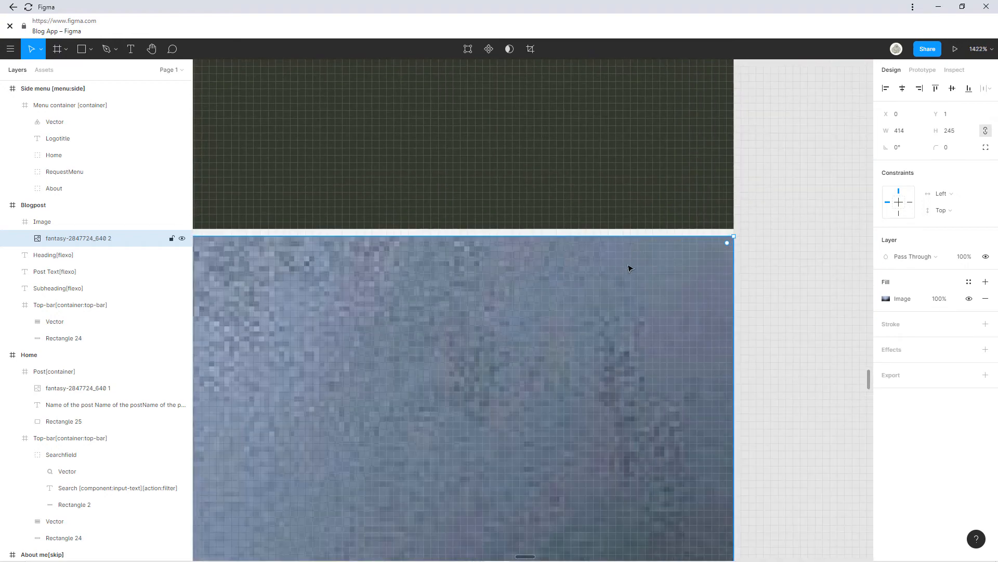
pyautogui.press('Up')
pyautogui.scroll(-5, 630, 310)
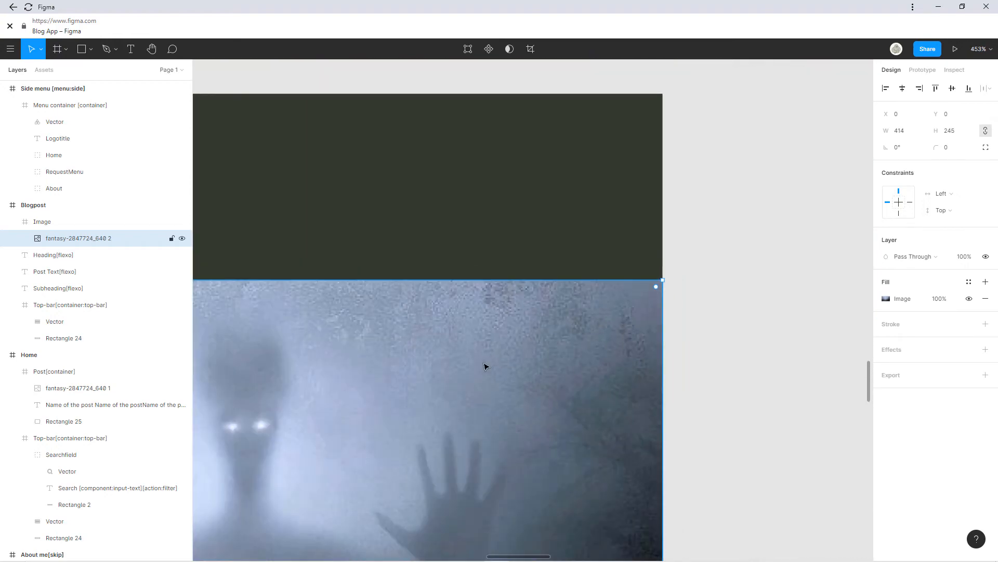
pyautogui.scroll(-3, 486, 366)
pyautogui.moveTo(487, 367); pyautogui.dragTo(687, 119)
pyautogui.scroll(6, 420, 365)
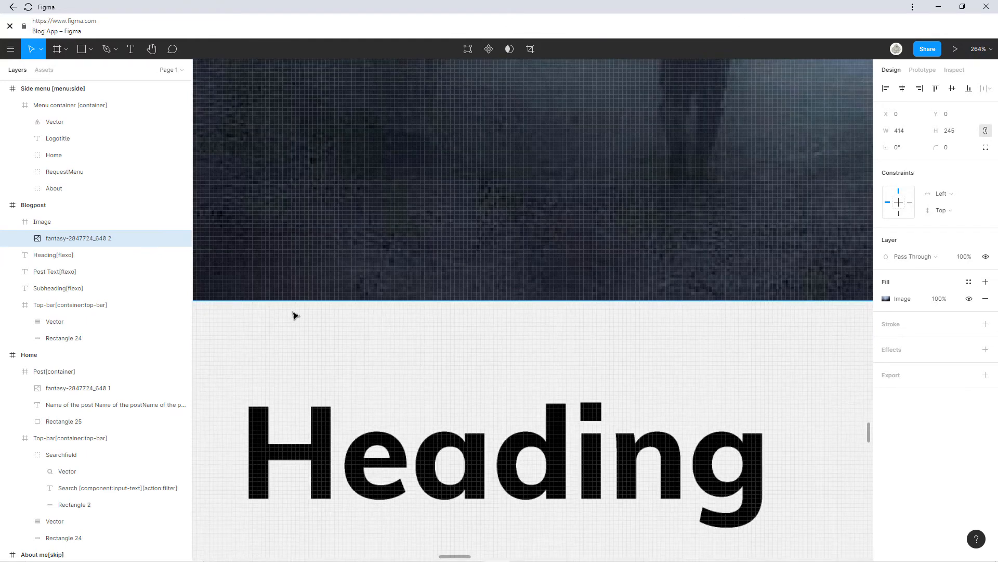
pyautogui.scroll(-3, 519, 314)
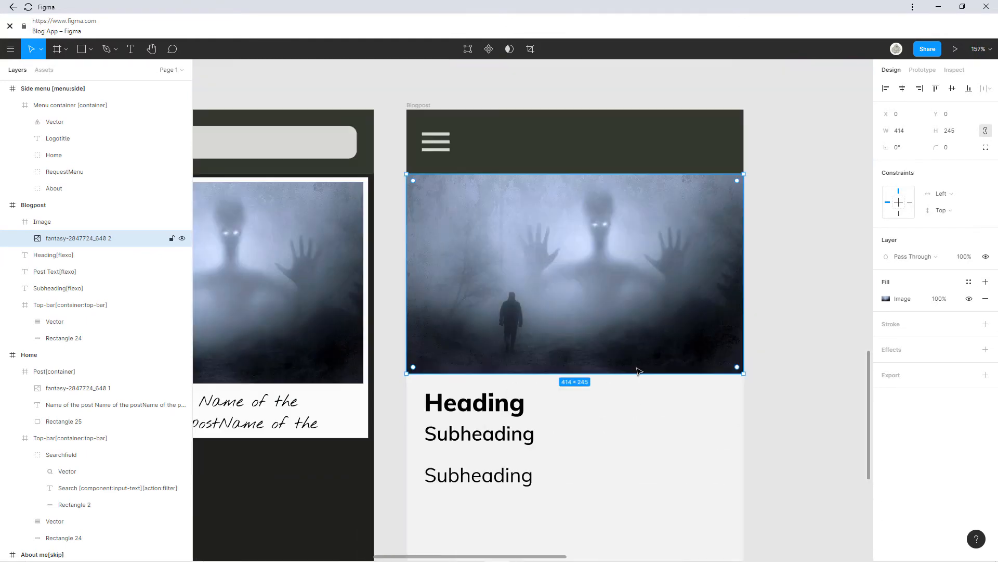
# Zoom in below the image and select the Heading text layer.
pyautogui.moveTo(629, 366); pyautogui.dragTo(548, 322)
pyautogui.scroll(3, 467, 341)
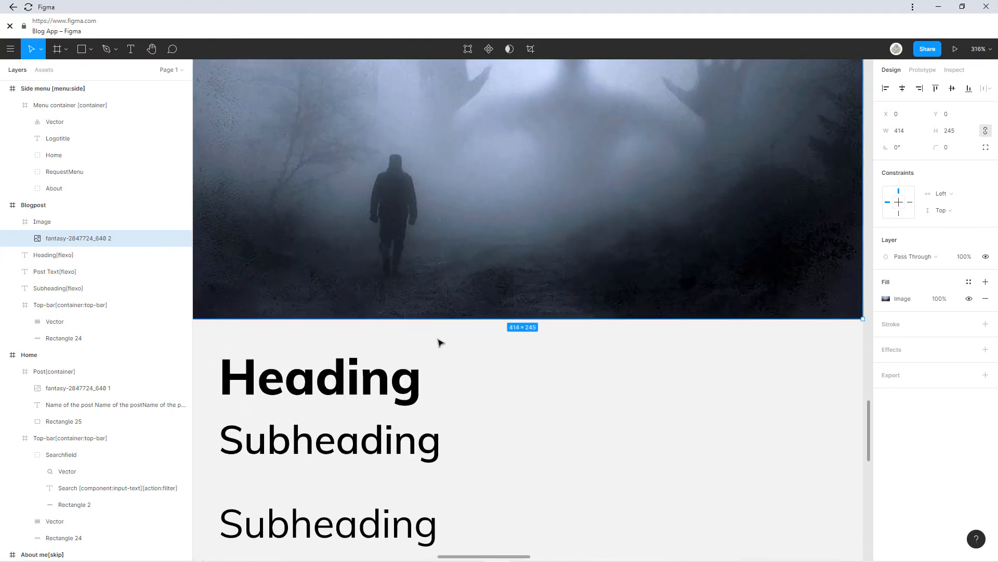
pyautogui.hscroll(-3, 438, 343)
pyautogui.click(360, 341)
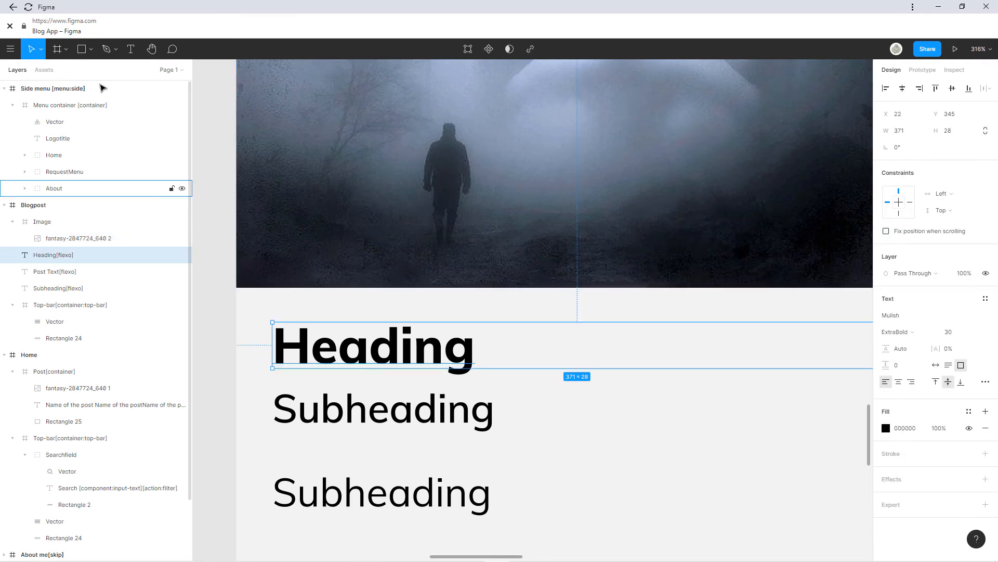
# Draw a full-width Frame 1 directly below the hero image, its top edge meeting the image.
pyautogui.press('f')
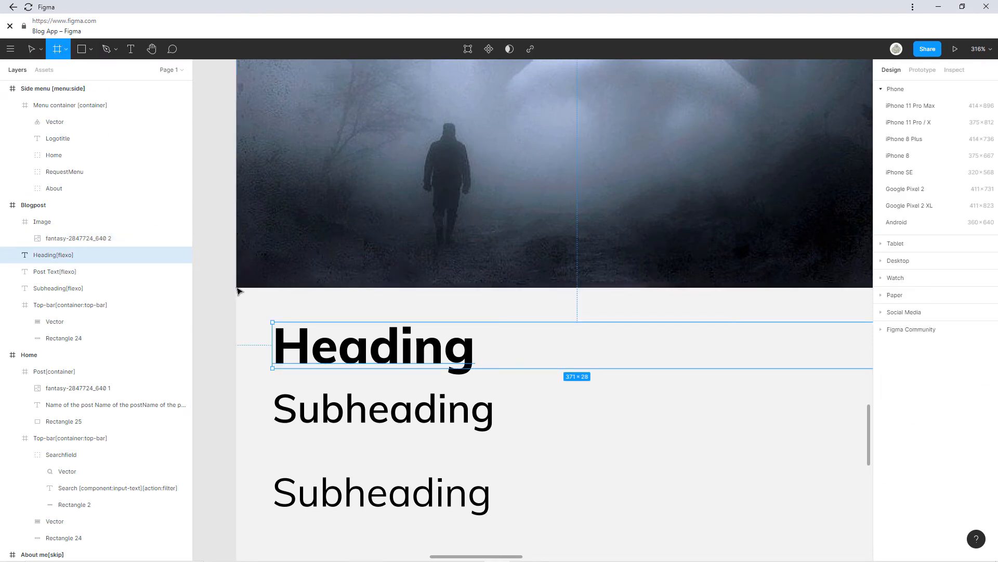
pyautogui.moveTo(239, 292); pyautogui.dragTo(757, 388)
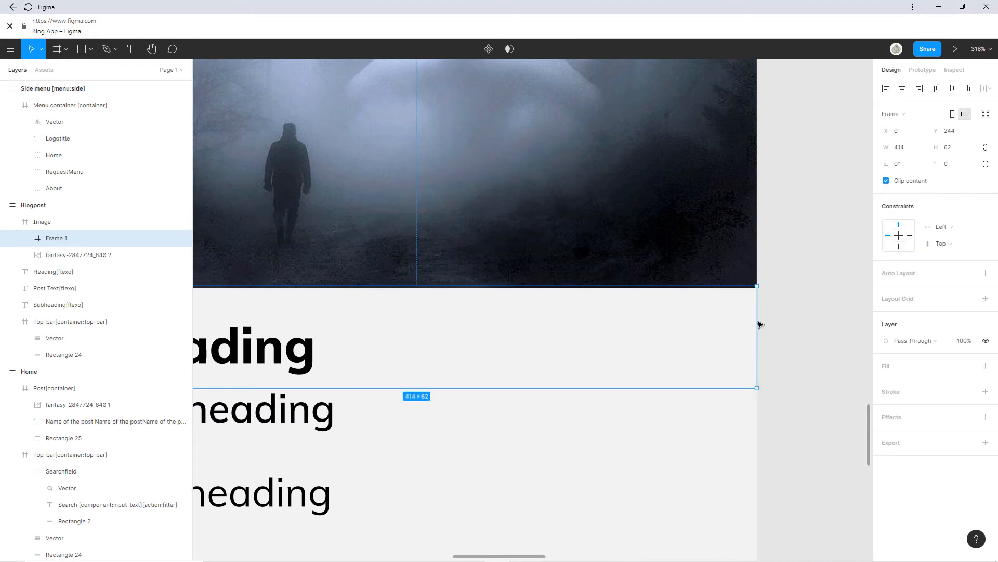
pyautogui.scroll(5, 760, 325)
pyautogui.moveTo(738, 159); pyautogui.dragTo(738, 170)
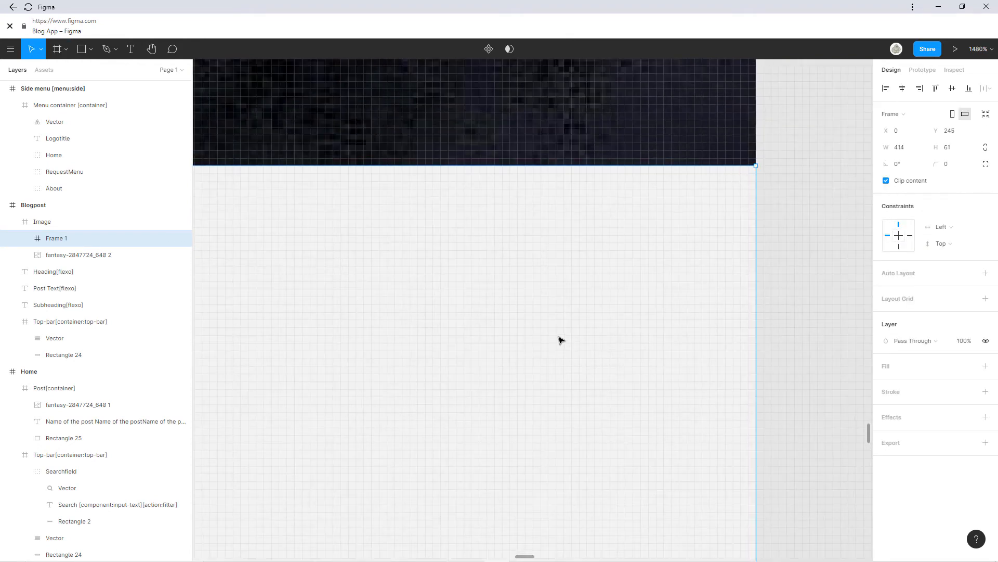
pyautogui.scroll(-5, 561, 340)
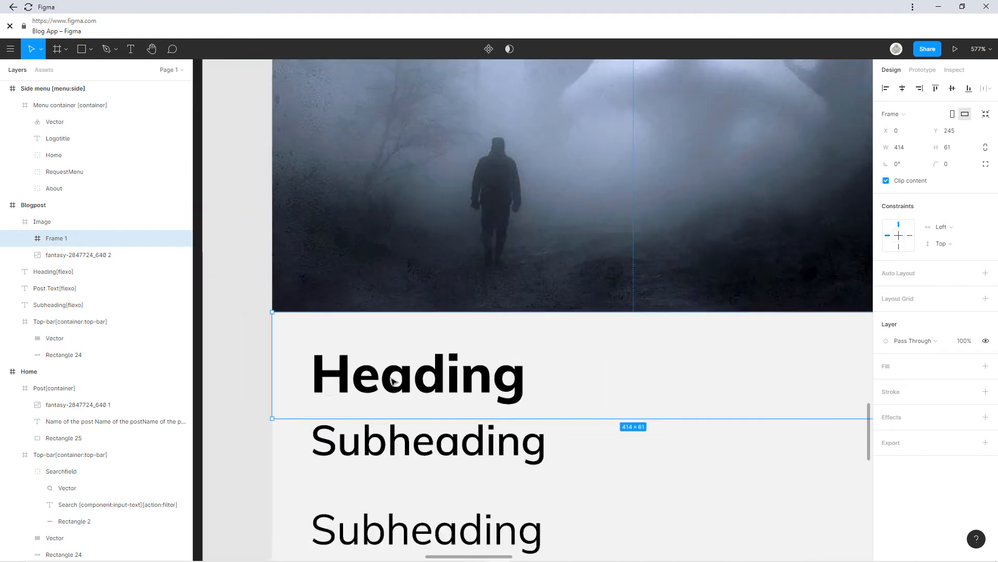
pyautogui.scroll(3, 392, 382)
pyautogui.scroll(2, 370, 229)
# Move the Heading text into Frame 1 in the Layers panel.
pyautogui.doubleClick(479, 162)
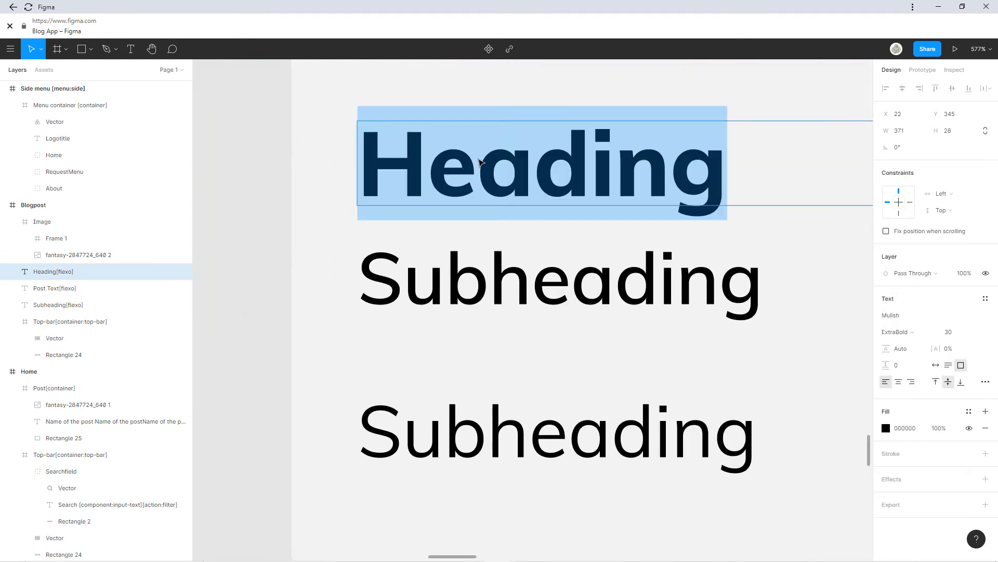
pyautogui.click(333, 201)
pyautogui.click(316, 201)
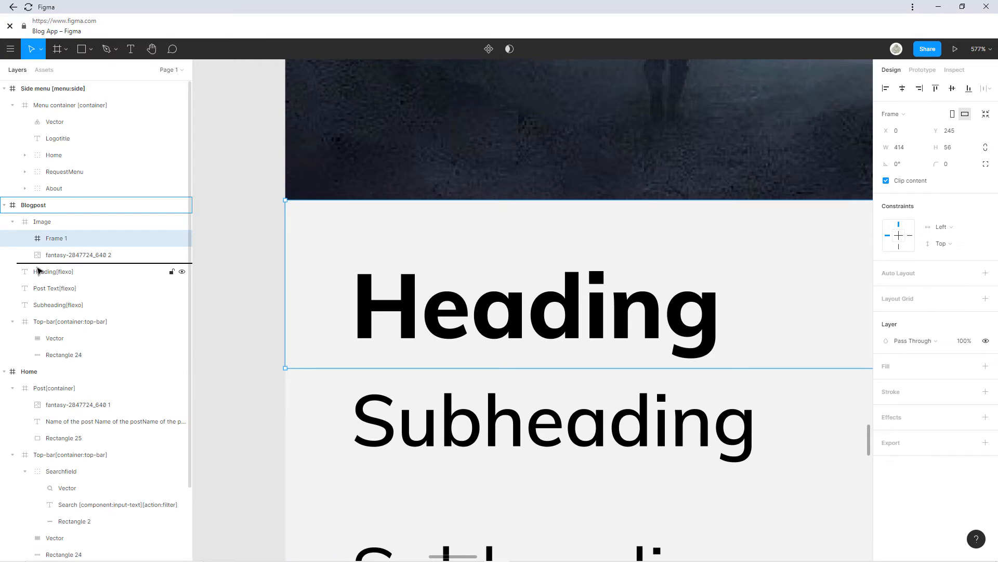
pyautogui.moveTo(37, 267); pyautogui.dragTo(59, 264)
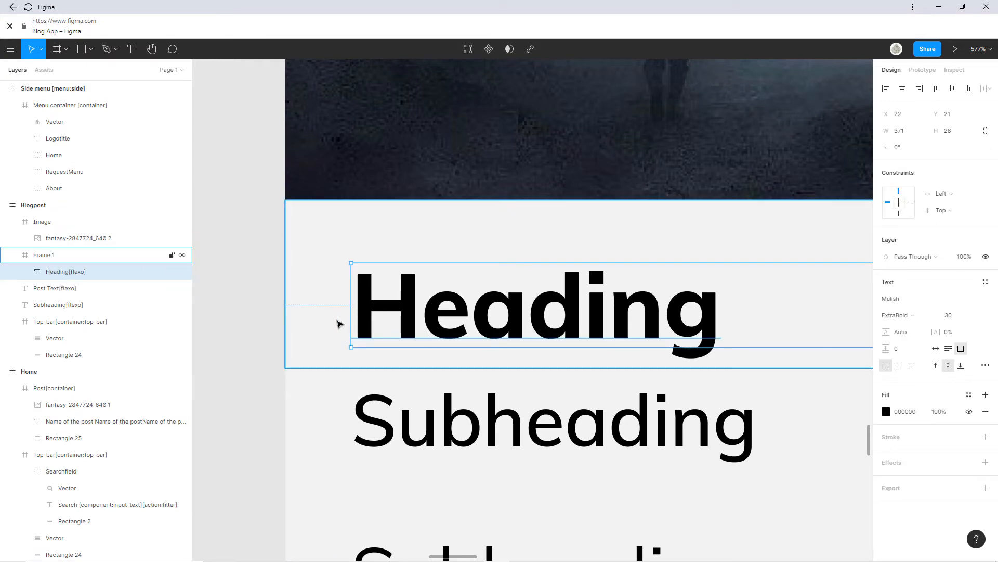
pyautogui.moveTo(420, 311)
pyautogui.mouseDown()
pyautogui.moveTo(428, 332)
pyautogui.moveTo(421, 304)
pyautogui.mouseUp()
pyautogui.hotkey('ctrl', 'z')
pyautogui.hotkey('ctrl', 'z')
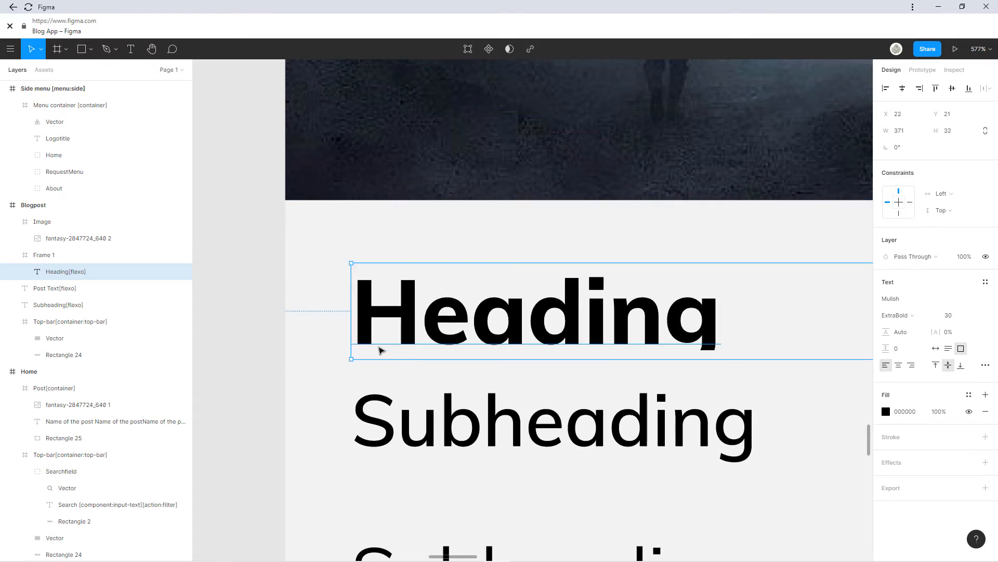
pyautogui.hotkey('ctrl', 'z')
pyautogui.hotkey('ctrl', 'z')
# Trim Frame 1 to 414×58 and check where it meets the image.
pyautogui.doubleClick(411, 322)
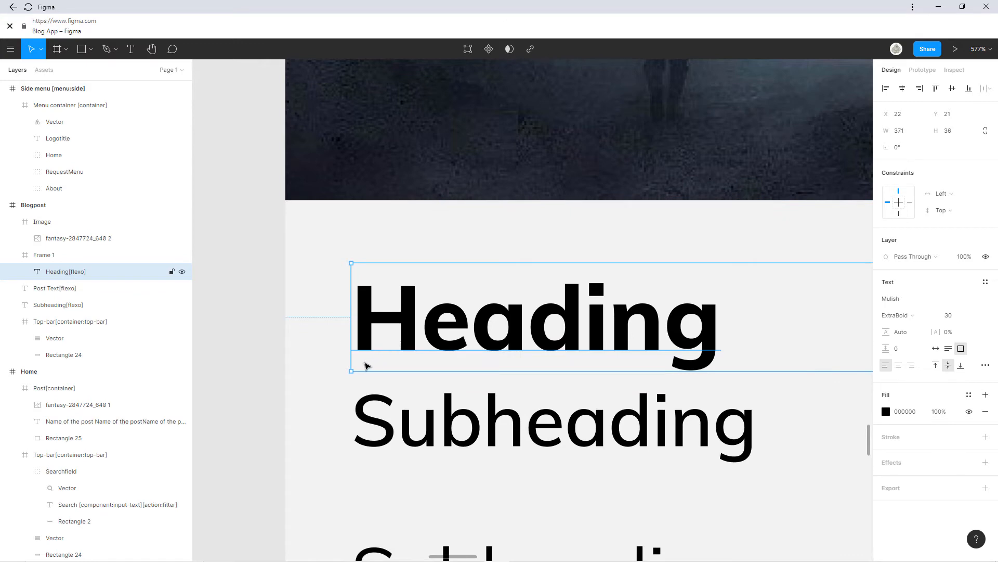
pyautogui.click(338, 371)
pyautogui.moveTo(338, 383); pyautogui.dragTo(338, 378)
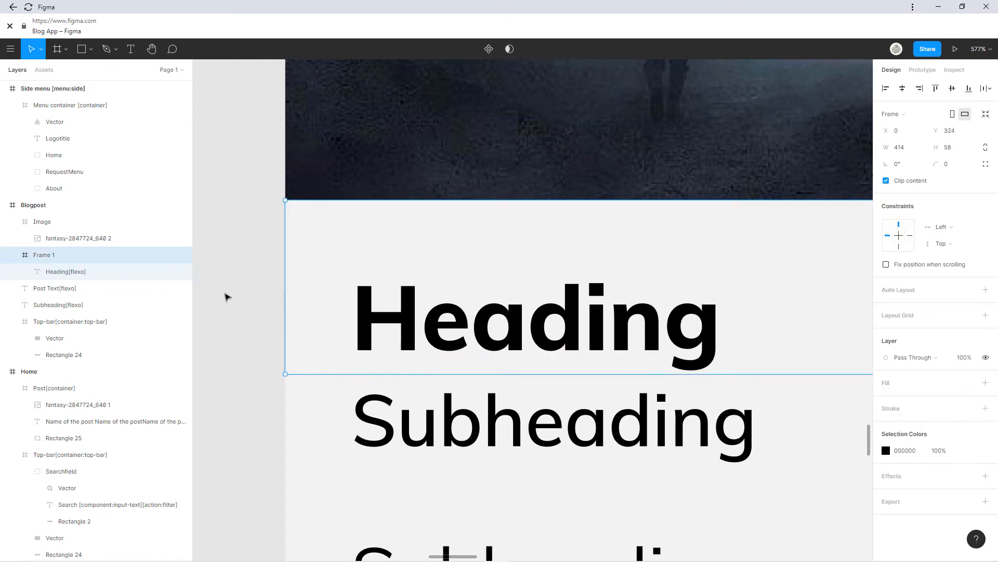
pyautogui.moveTo(402, 314); pyautogui.dragTo(363, 223)
pyautogui.scroll(3, 289, 99)
pyautogui.moveTo(281, 112); pyautogui.dragTo(436, 177)
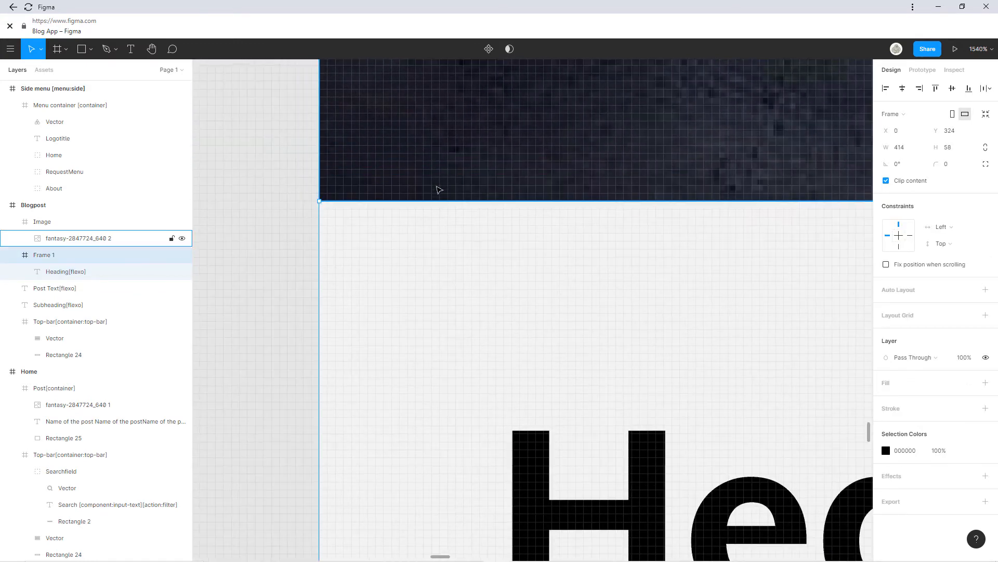
pyautogui.scroll(-10, 438, 190)
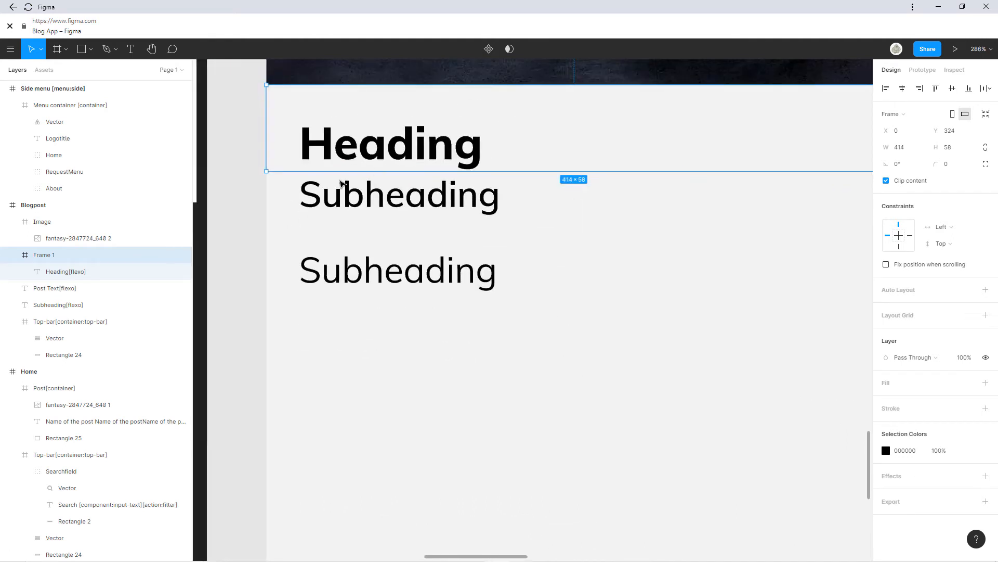
# Draw a full-width 414×46 Frame 2 beneath the Heading, over the first Subheading.
pyautogui.press('f')
pyautogui.hscroll(-3, 322, 186)
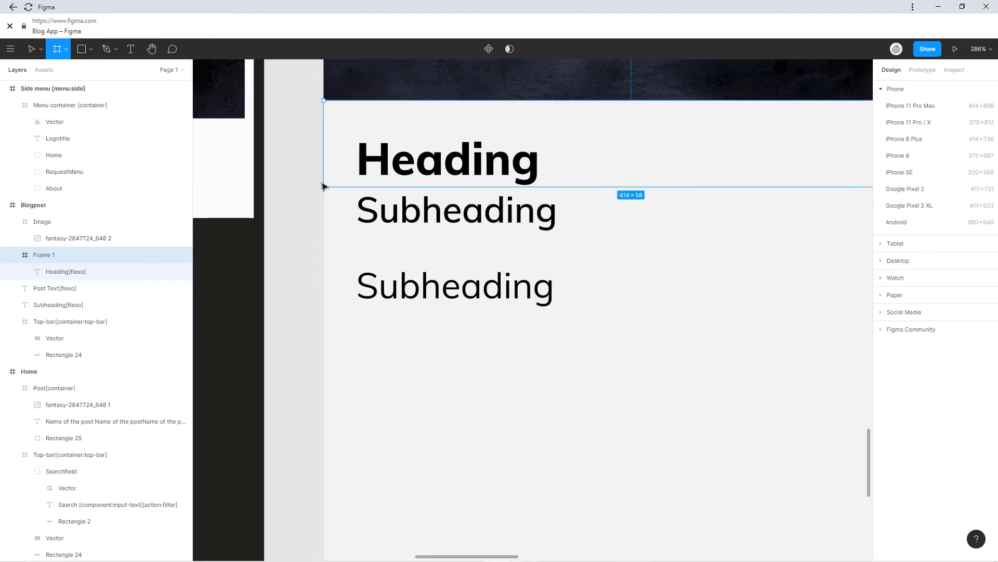
pyautogui.moveTo(325, 187); pyautogui.dragTo(834, 258)
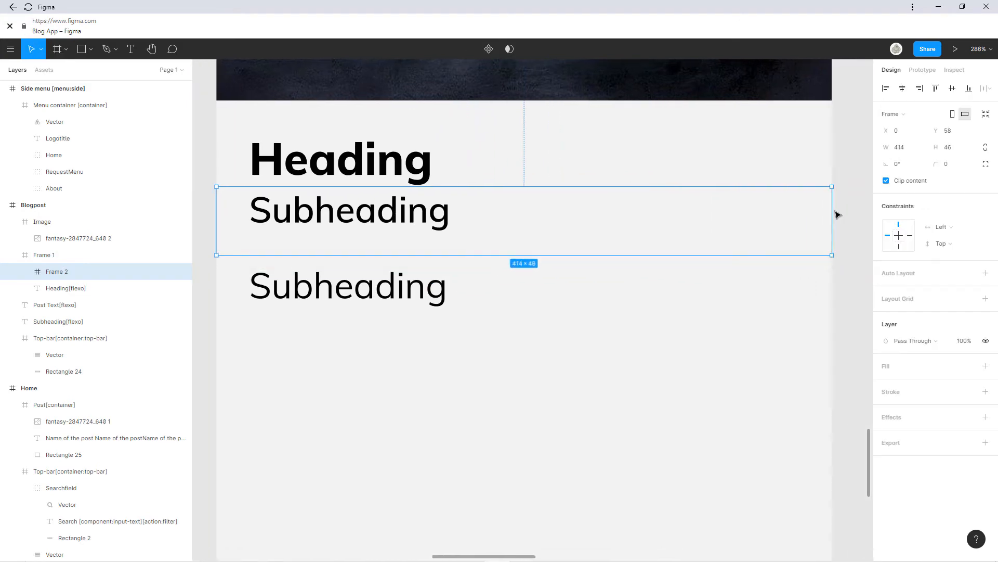
pyautogui.scroll(10, 430, 216)
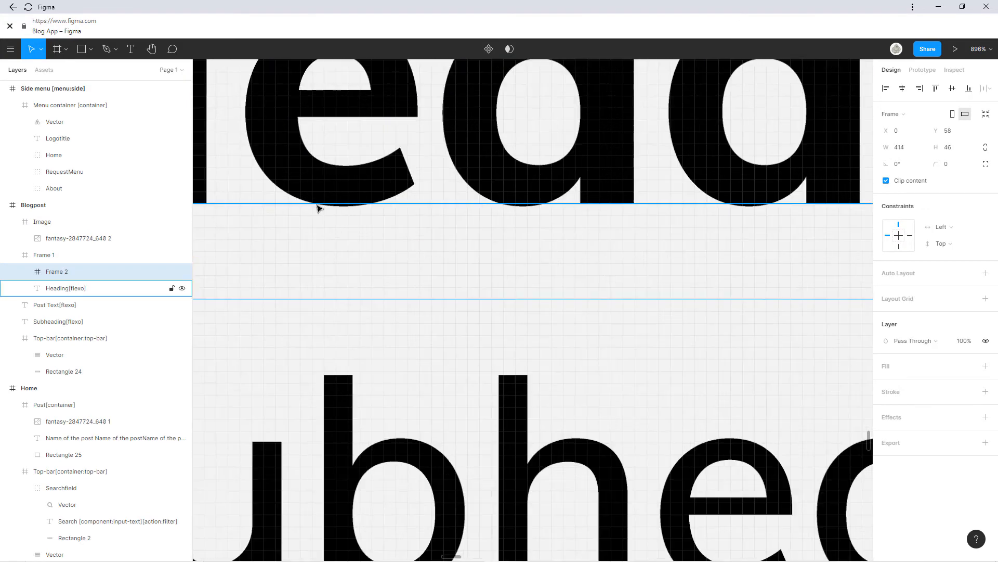
pyautogui.moveTo(306, 210); pyautogui.dragTo(597, 228)
pyautogui.scroll(-1, 596, 225)
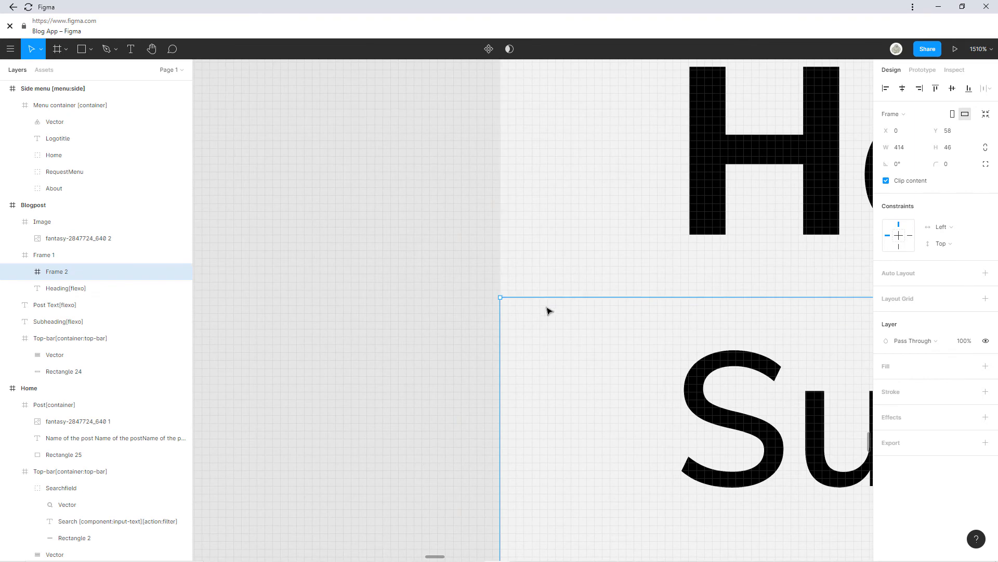
pyautogui.moveTo(548, 310); pyautogui.dragTo(372, 63)
# Check the first Subheading and Frame 1 positions against the new Frame 2.
pyautogui.click(639, 178)
pyautogui.scroll(-3, 640, 177)
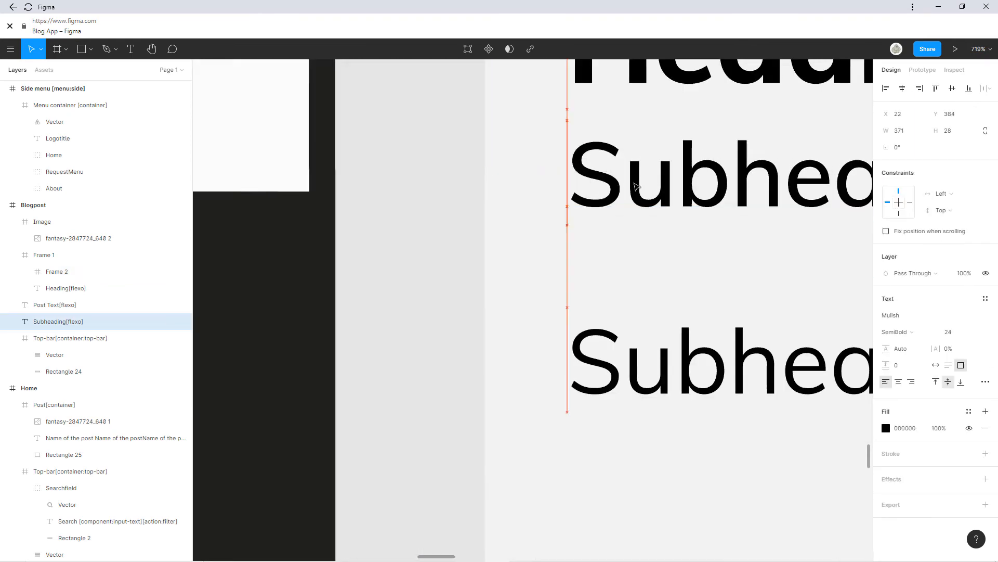
pyautogui.moveTo(628, 161); pyautogui.dragTo(427, 180)
pyautogui.click(430, 218)
pyautogui.click(520, 146)
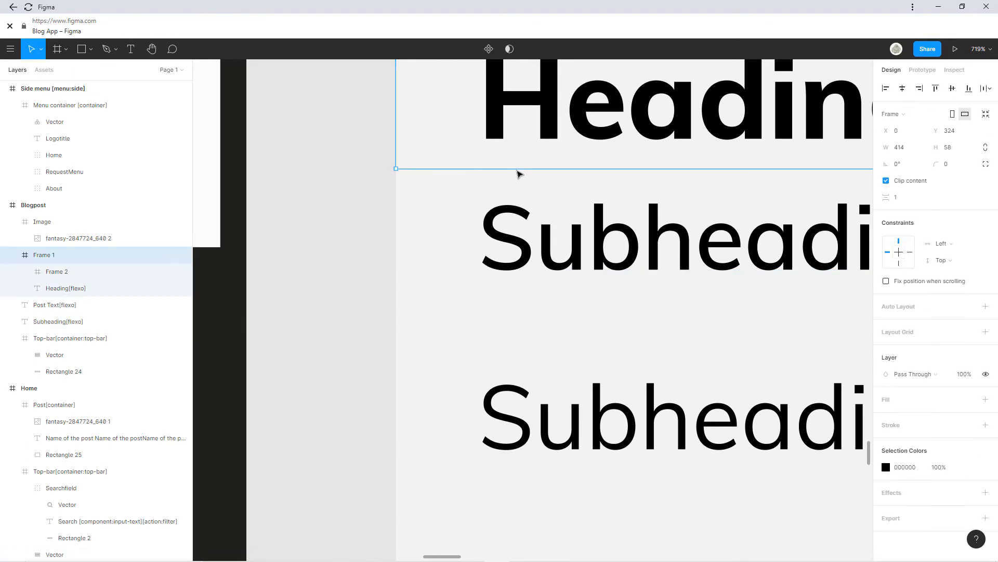
pyautogui.click(520, 183)
pyautogui.keyDown('ctrl'); pyautogui.scroll(-5, 462, 270); pyautogui.keyUp('ctrl')
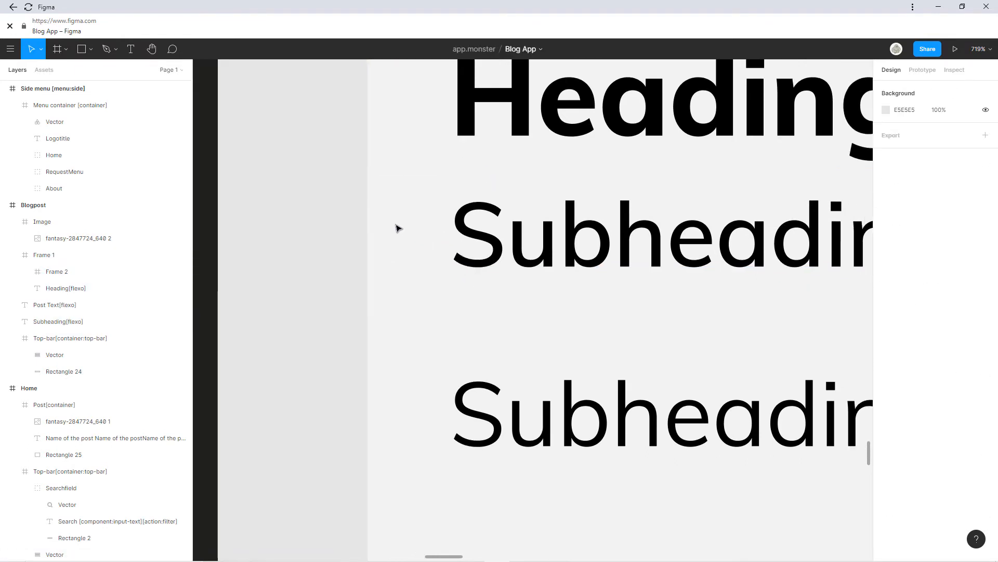
pyautogui.press('f')
pyautogui.scroll(-3, 251, 192)
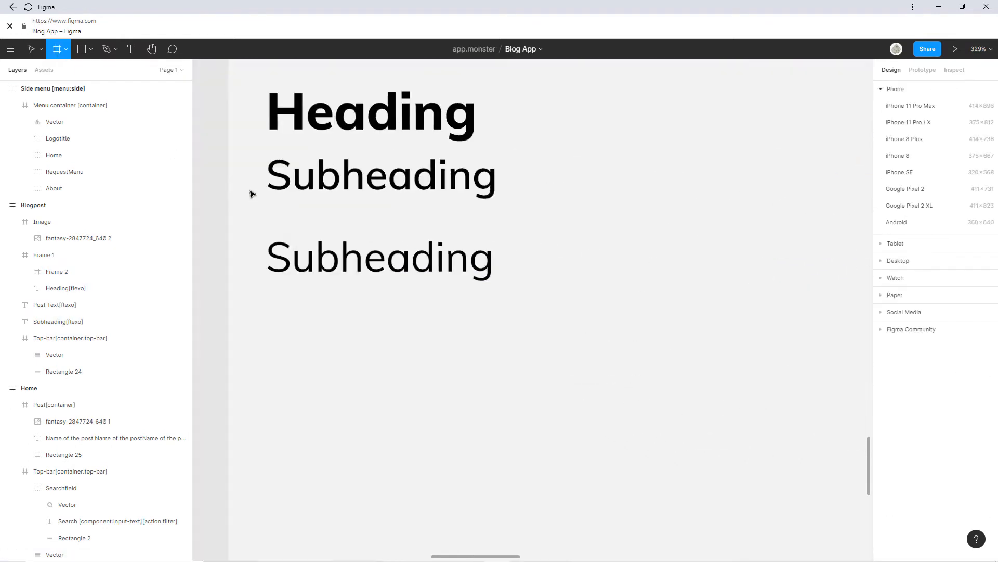
# Draw Frame 3 around the second Subheading and shrink it to 74 high.
pyautogui.moveTo(231, 198); pyautogui.dragTo(644, 304)
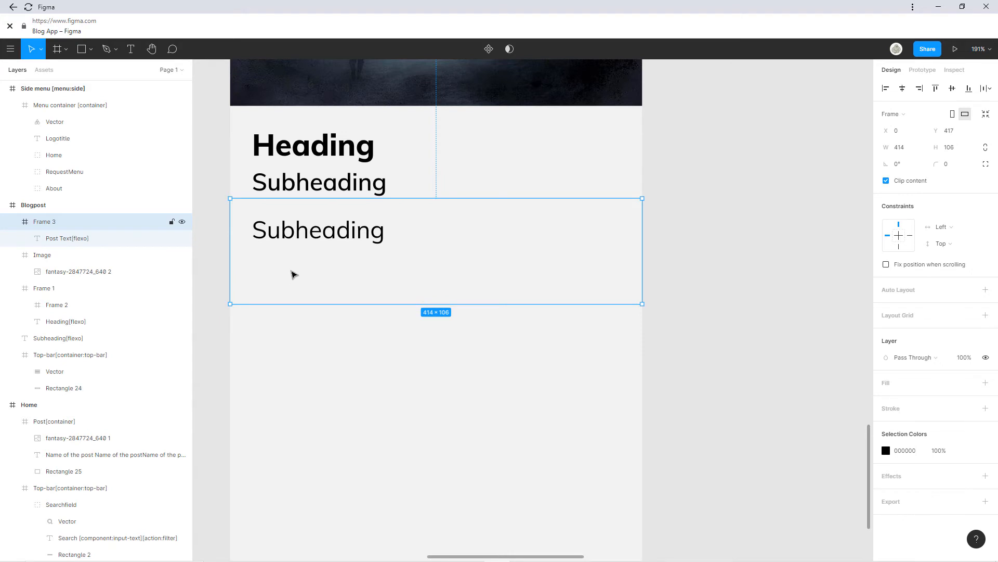
pyautogui.moveTo(299, 304); pyautogui.dragTo(299, 272)
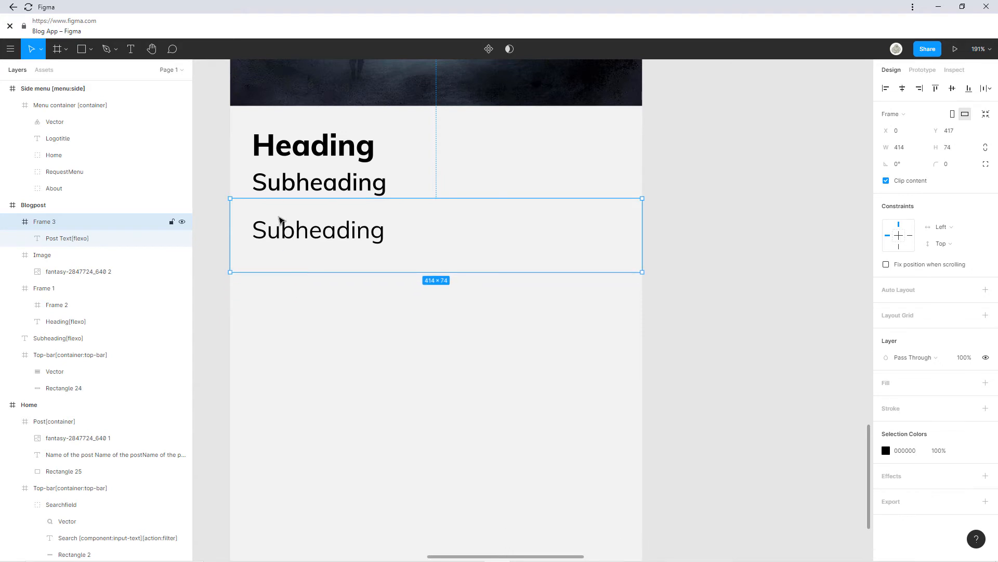
pyautogui.click(264, 224)
pyautogui.keyDown('ctrl'); pyautogui.scroll(5, 227, 208); pyautogui.keyUp('ctrl')
pyautogui.click(248, 210)
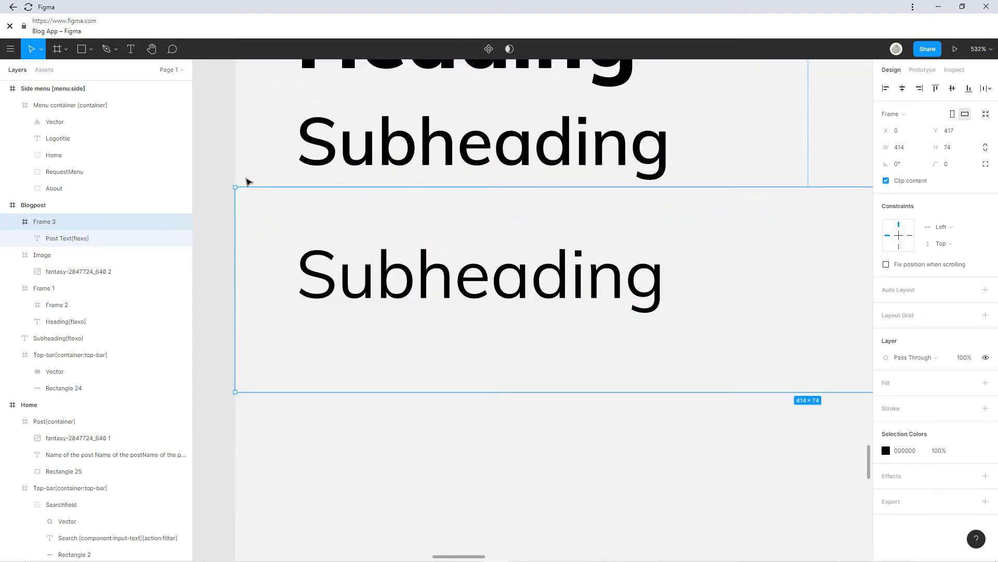
pyautogui.click(247, 172)
pyautogui.click(256, 205)
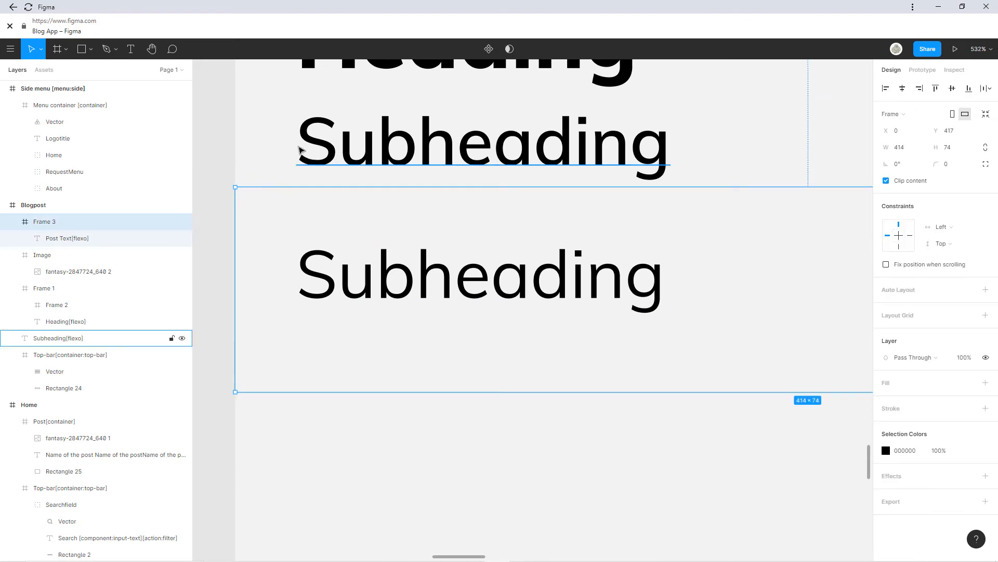
pyautogui.click(294, 122)
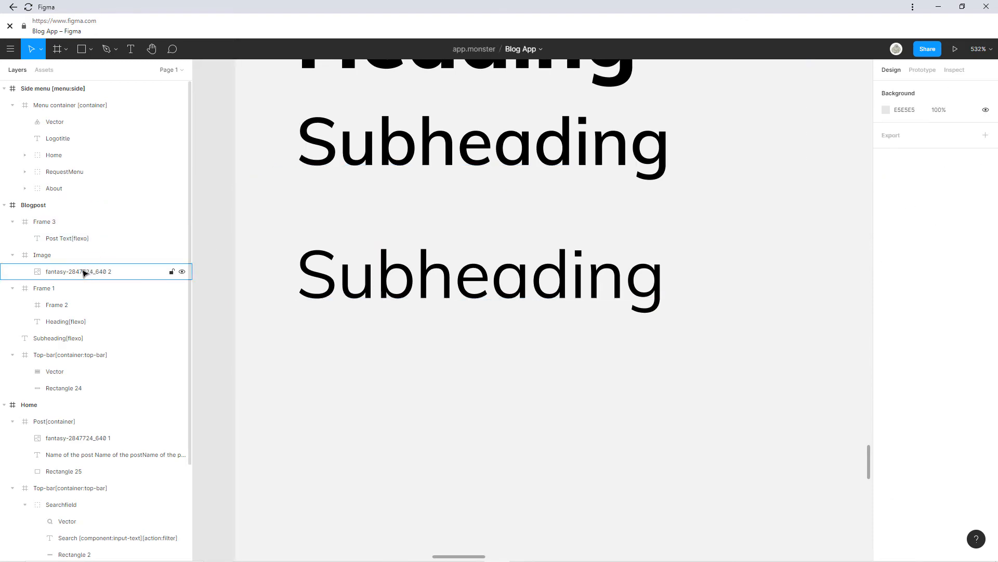
# Move Frame 2 out of Frame 1 with the Subheading inside, and lower Frame 3 to Y 428.
pyautogui.moveTo(58, 309); pyautogui.dragTo(42, 284)
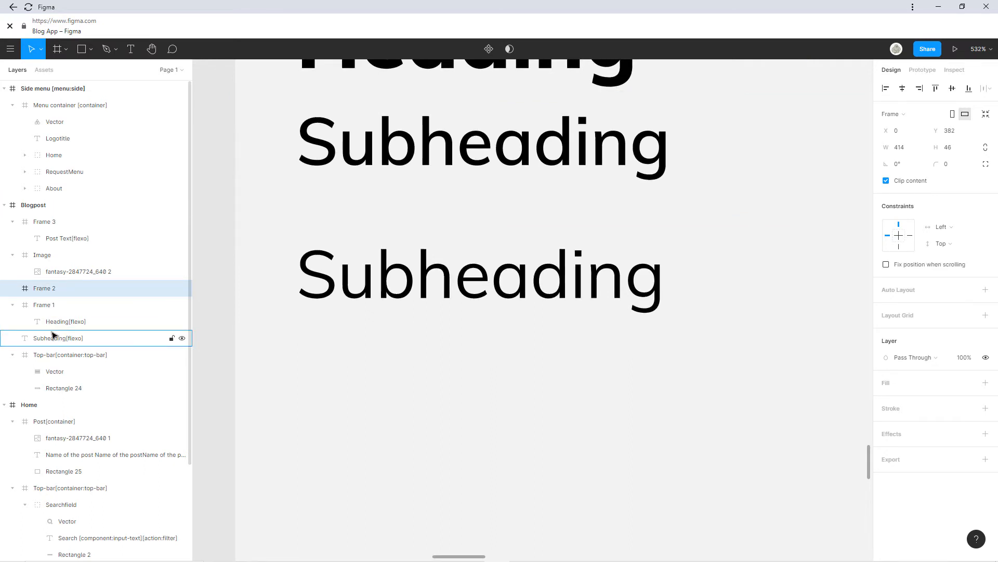
pyautogui.moveTo(53, 338); pyautogui.dragTo(57, 303)
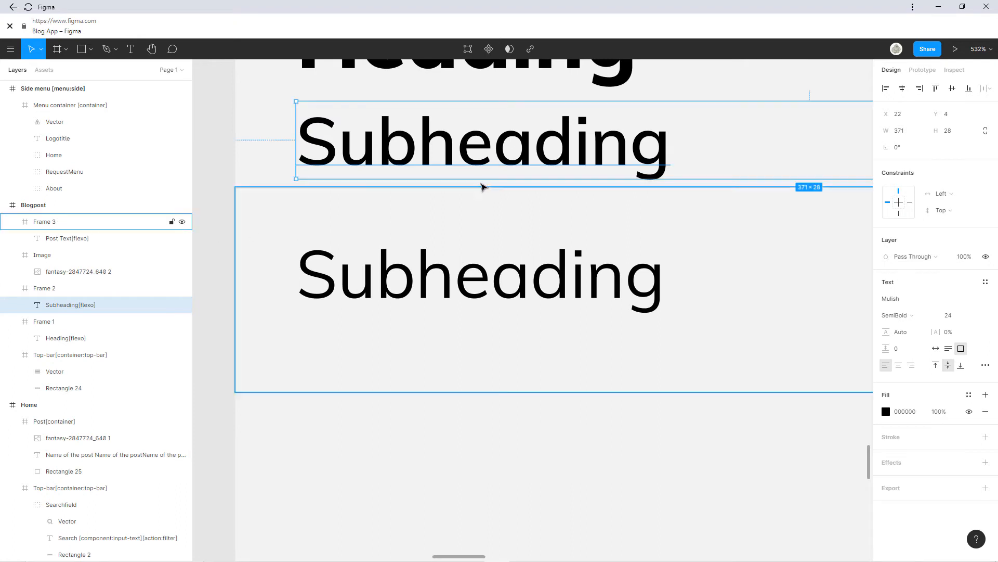
pyautogui.click(293, 200)
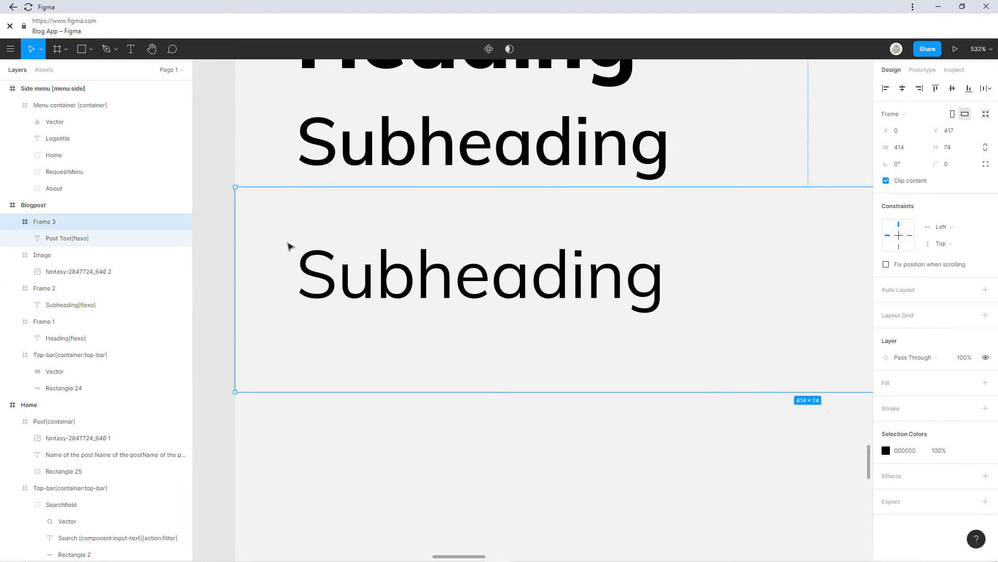
pyautogui.moveTo(290, 246); pyautogui.dragTo(286, 271)
pyautogui.scroll(-3, 375, 263)
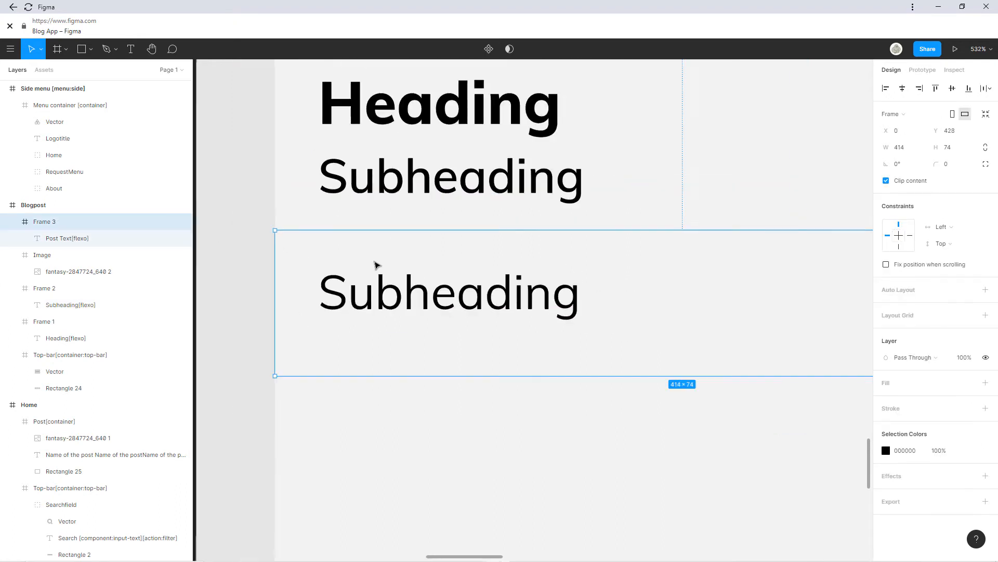
pyautogui.click(529, 212)
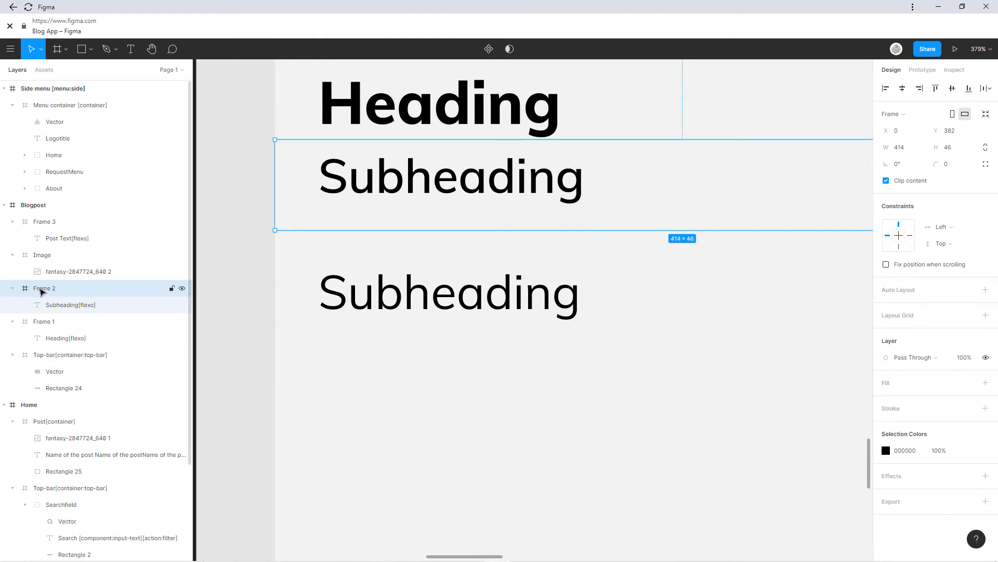
# Rename Frame 2 to 'Subheading' above Image, and rename Frame 1 to 'Heading'.
pyautogui.doubleClick(45, 290)
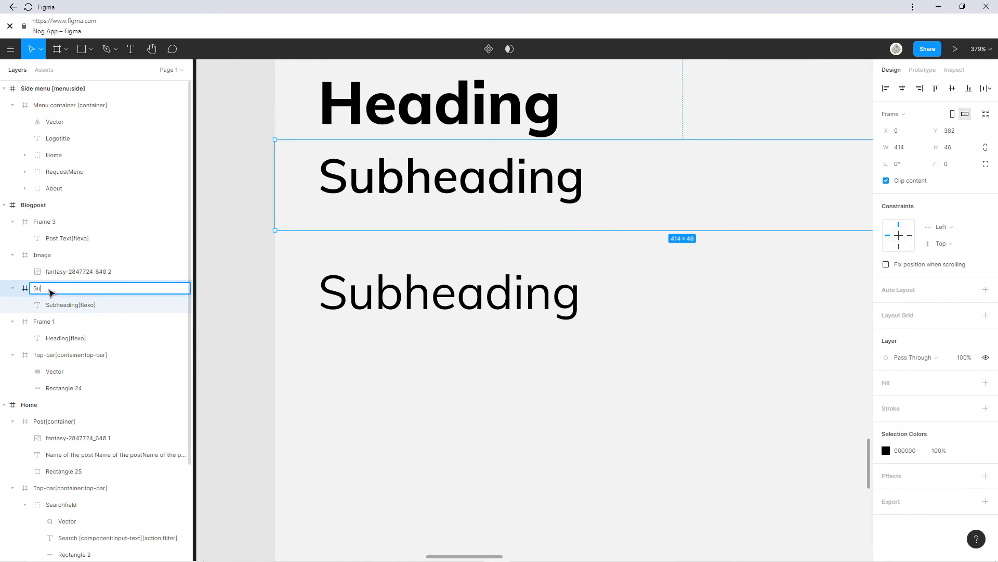
pyautogui.press('Return')
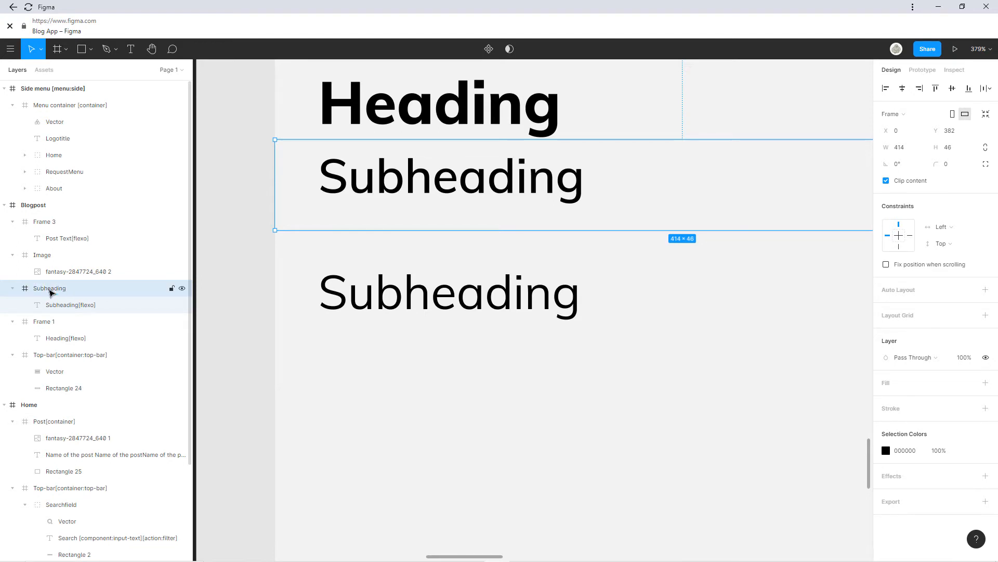
pyautogui.moveTo(50, 289); pyautogui.dragTo(75, 316)
pyautogui.scroll(-1, 97, 351)
pyautogui.doubleClick(48, 270)
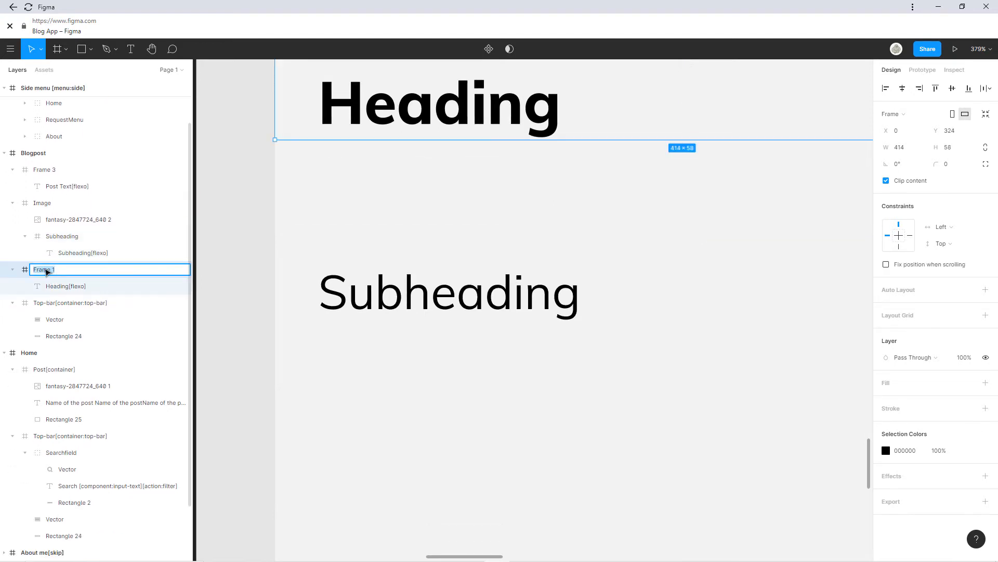
pyautogui.moveTo(29, 238); pyautogui.dragTo(29, 198)
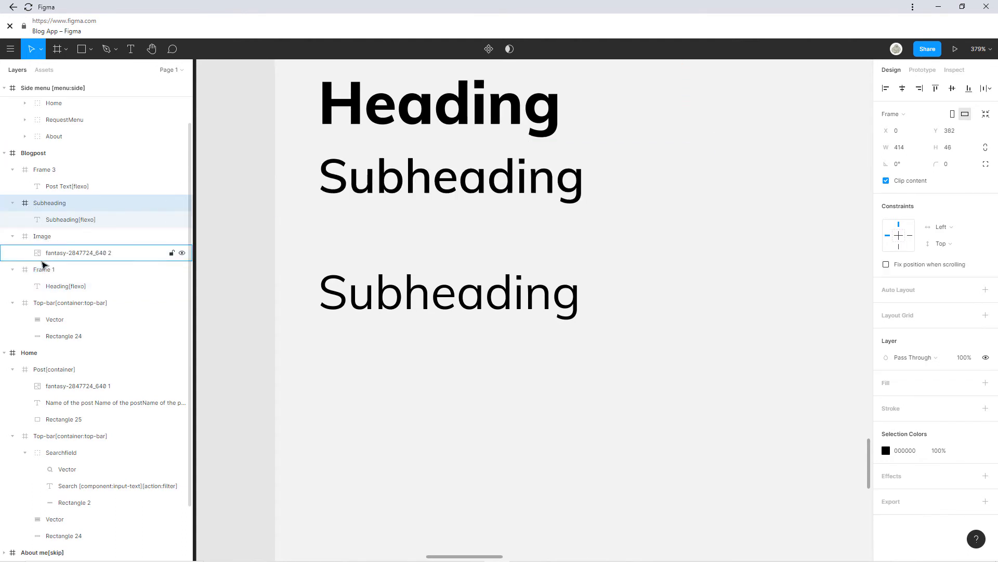
pyautogui.doubleClick(50, 270)
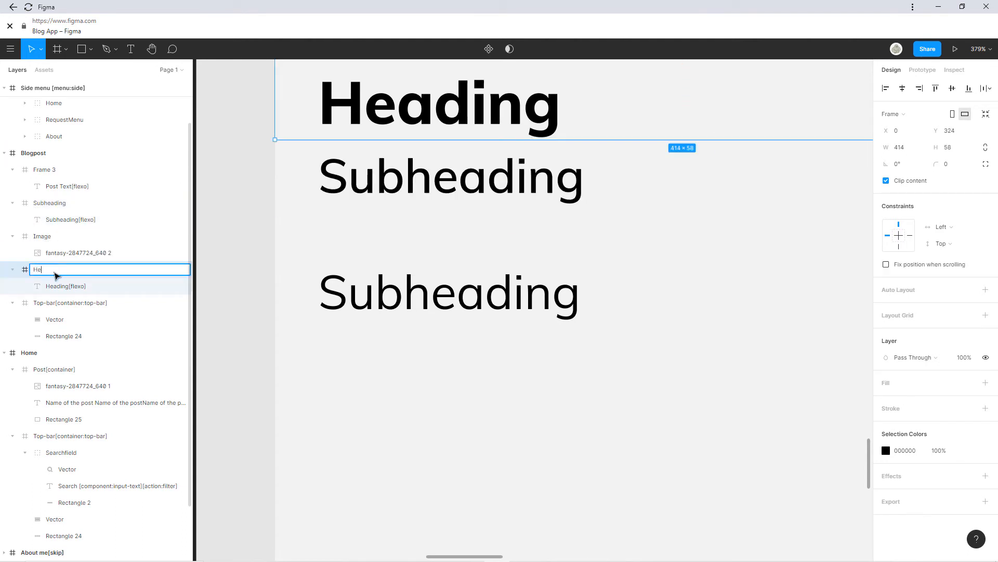
pyautogui.write('Heading')
pyautogui.press('Return')
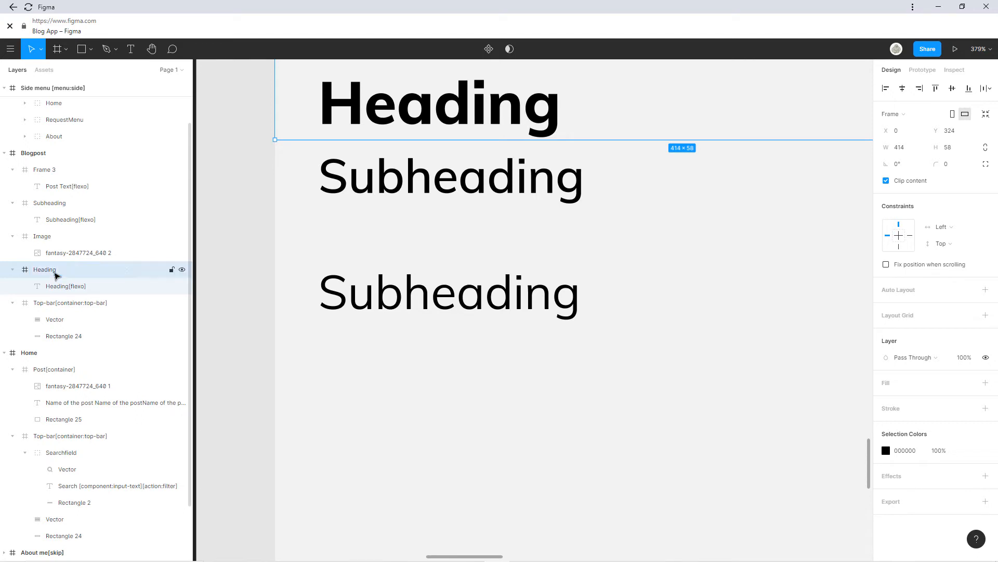
pyautogui.scroll(-5, 522, 214)
pyautogui.click(493, 196)
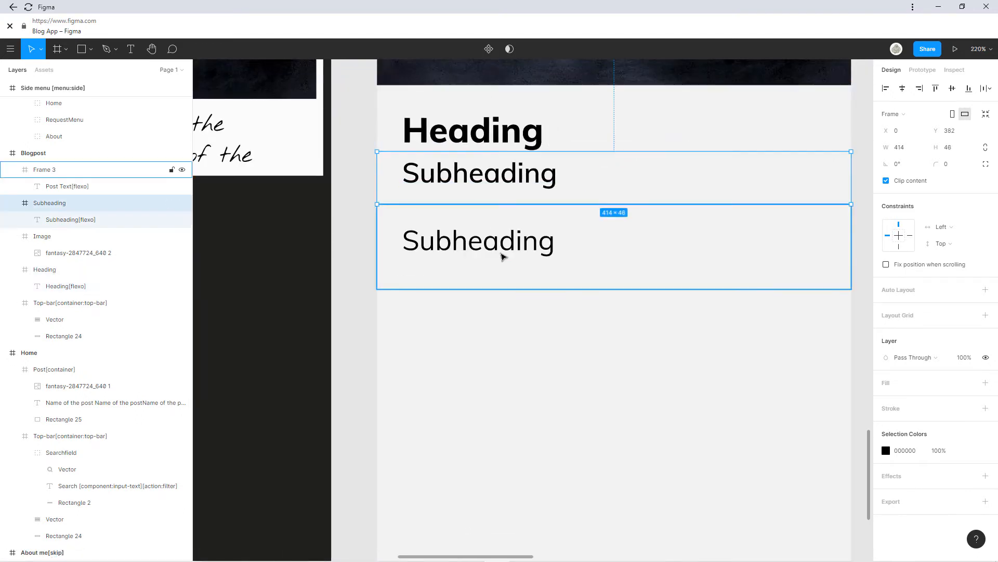
# Move the post text up to the top of Frame 3.
pyautogui.click(503, 256)
pyautogui.moveTo(502, 256); pyautogui.dragTo(502, 230)
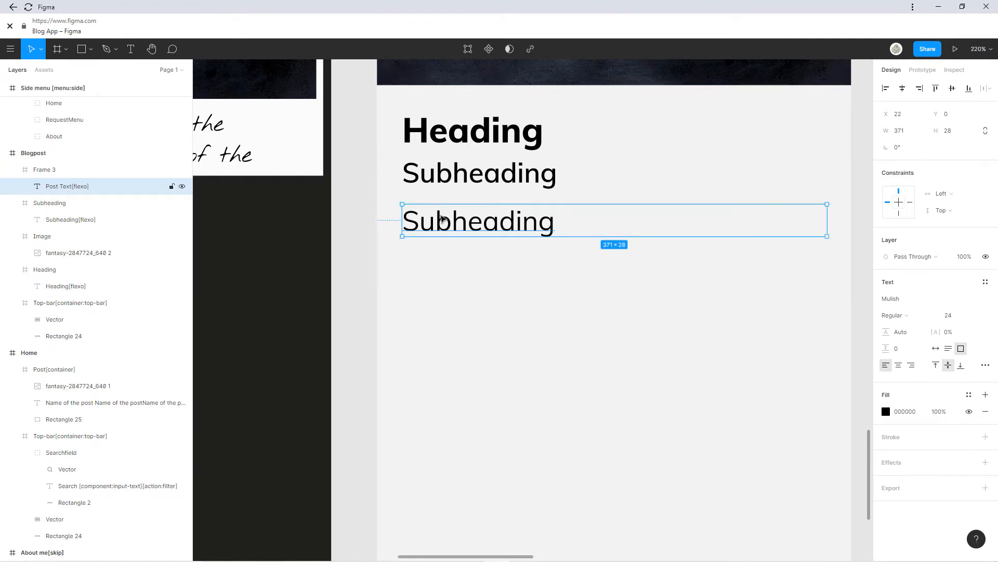
pyautogui.click(465, 260)
pyautogui.moveTo(633, 193); pyautogui.dragTo(542, 338)
pyautogui.scroll(-3, 541, 338)
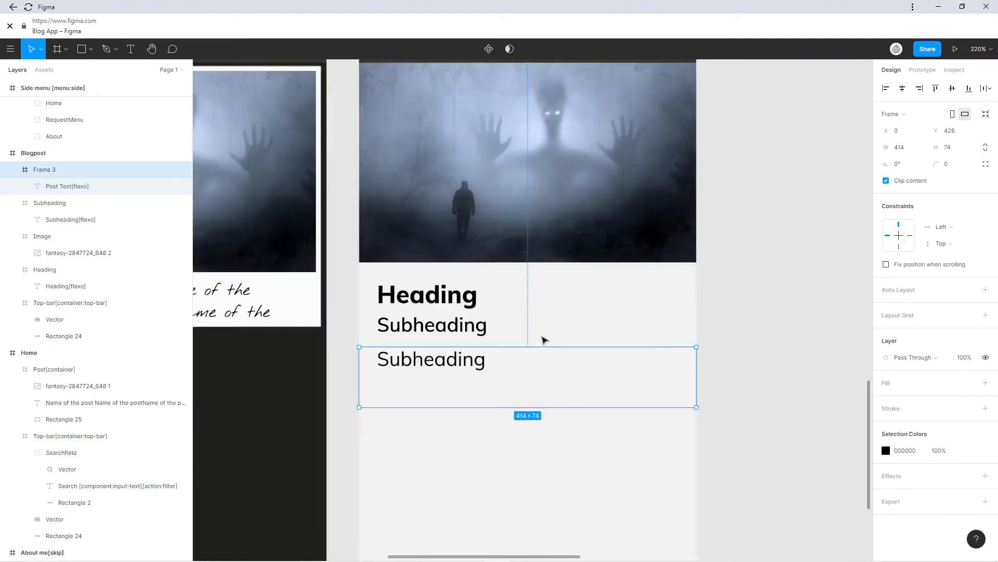
pyautogui.scroll(-3, 542, 340)
pyautogui.click(695, 337)
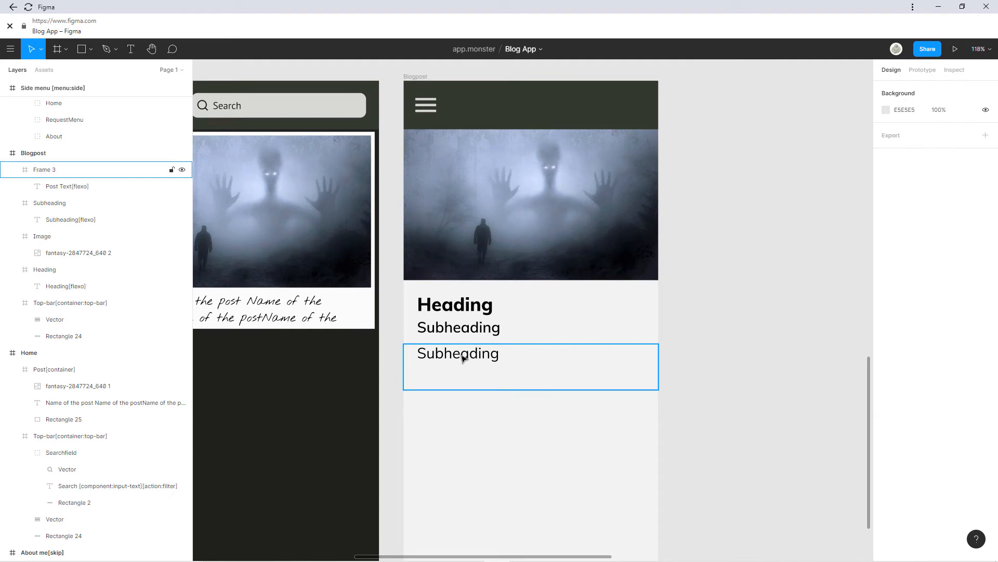
# Replace the post text's placeholder 'Subheading' with 'Lorem Ipsum'.
pyautogui.doubleClick(464, 358)
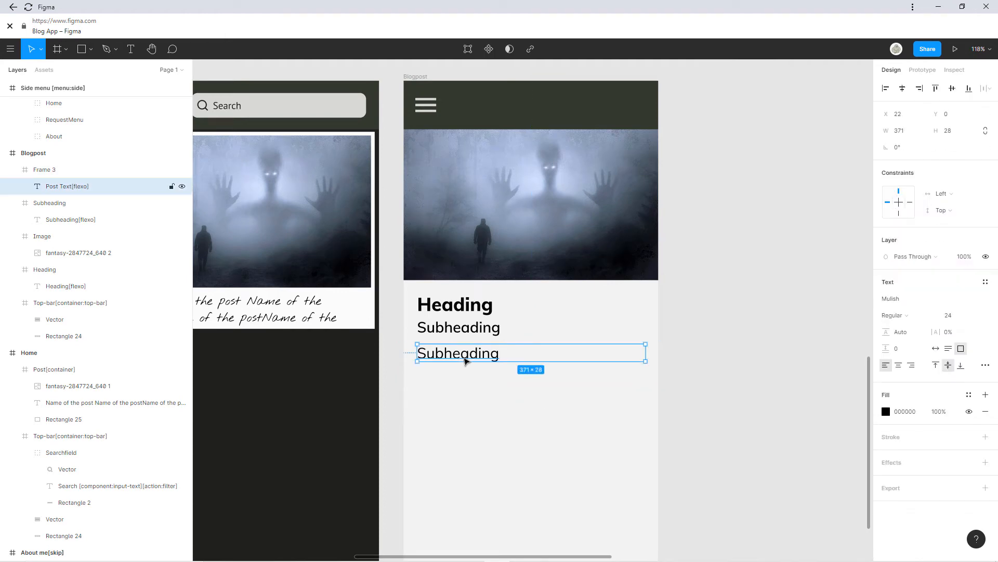
pyautogui.doubleClick(464, 358)
pyautogui.moveTo(507, 358); pyautogui.dragTo(427, 358)
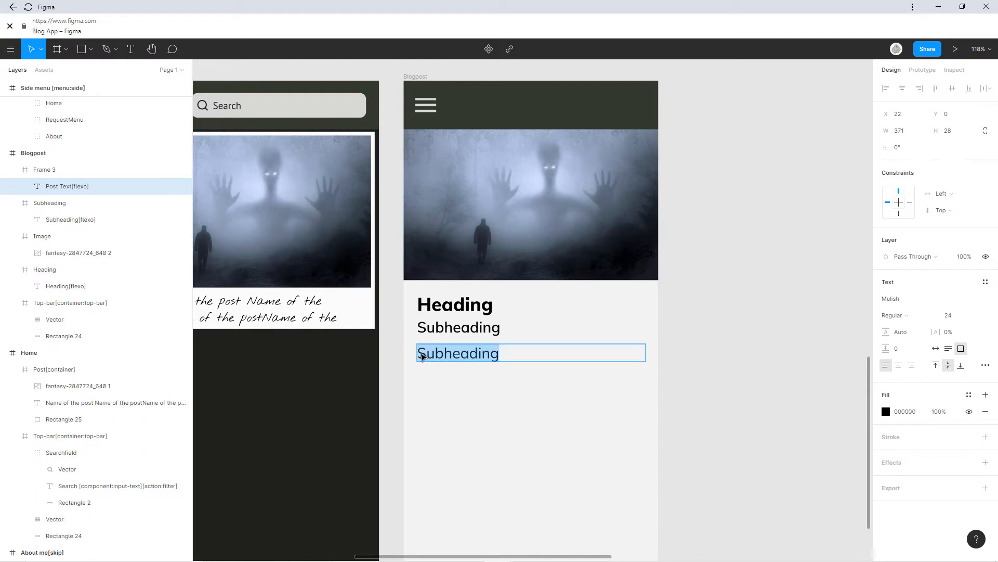
pyautogui.press('BackSpace')
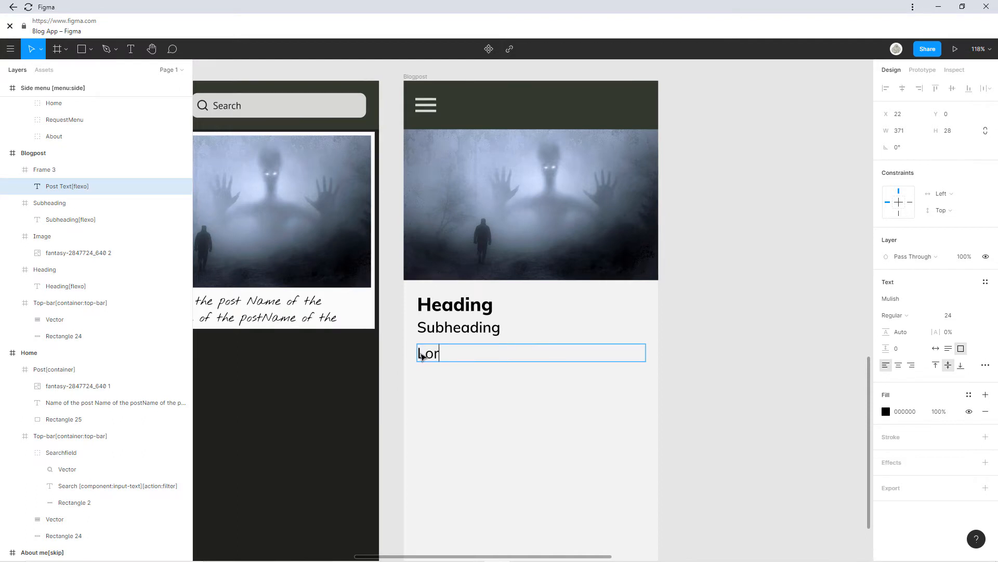
pyautogui.write('Lor')
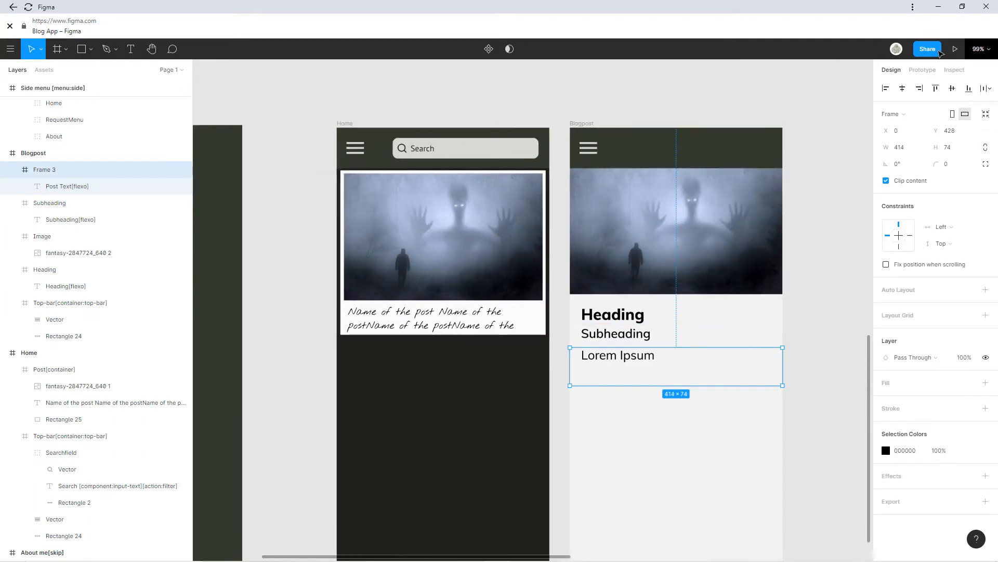
pyautogui.click(933, 70)
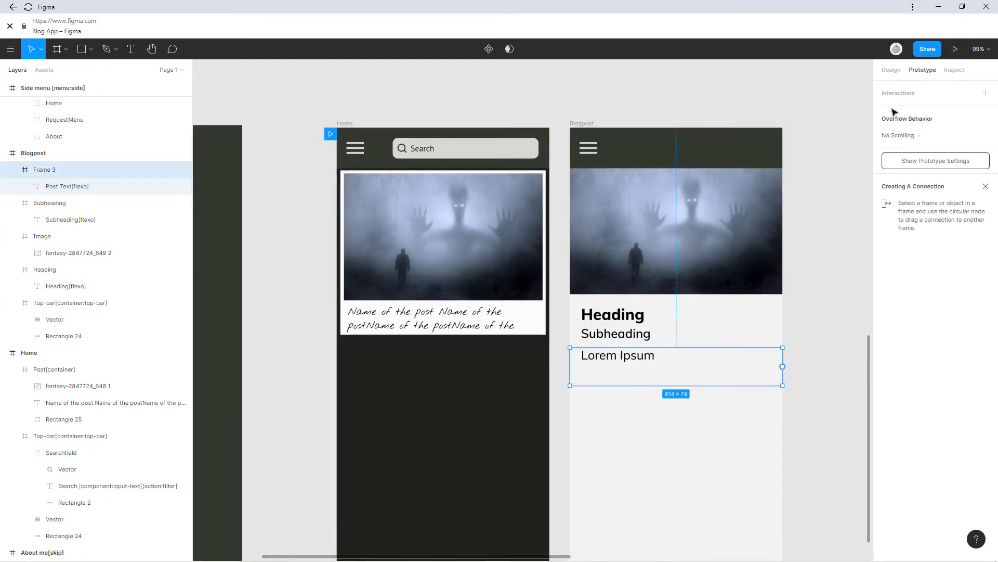
# Link Home's Post container to Blogpost: On Tap, navigate instantly.
pyautogui.moveTo(798, 173); pyautogui.dragTo(790, 180)
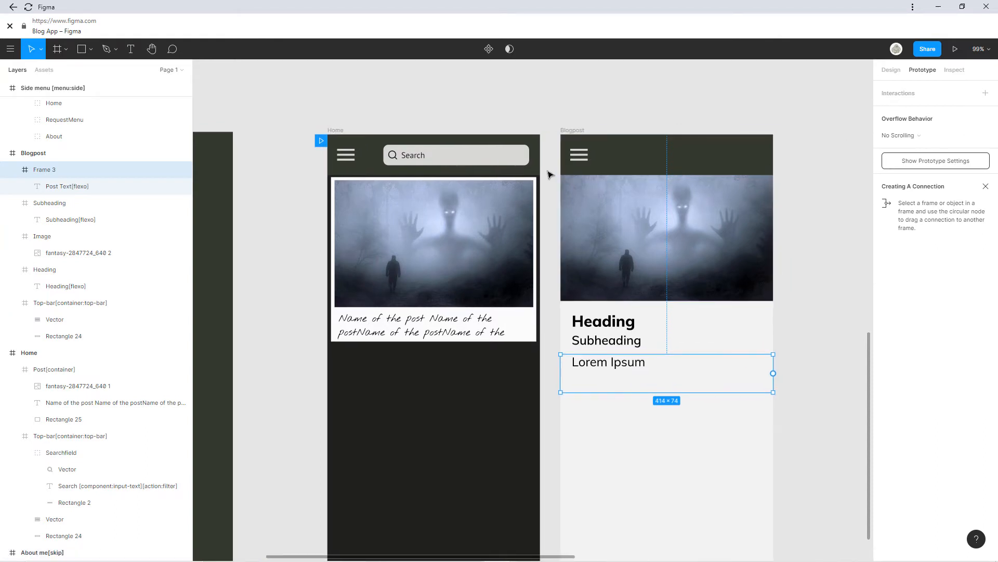
pyautogui.click(481, 274)
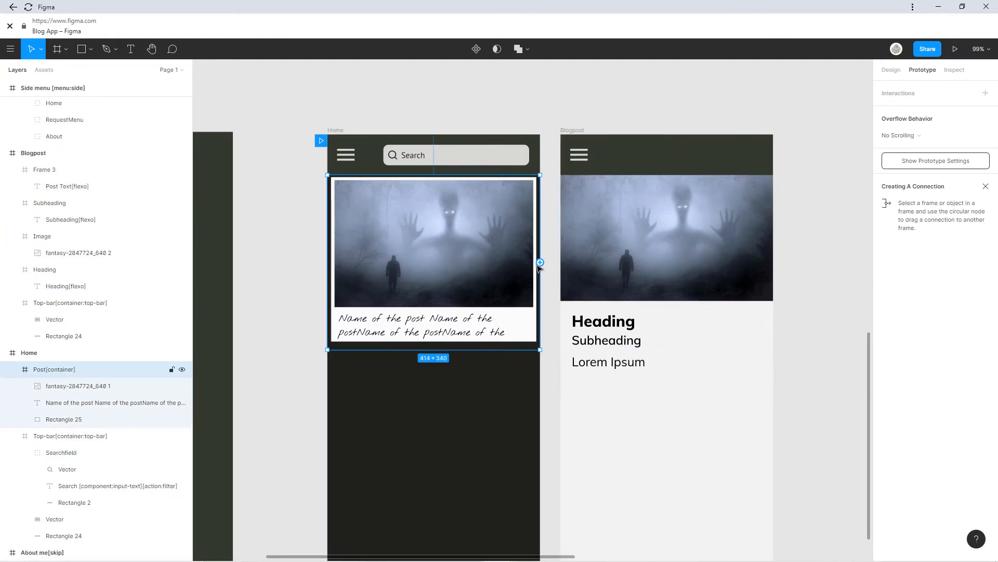
pyautogui.click(524, 322)
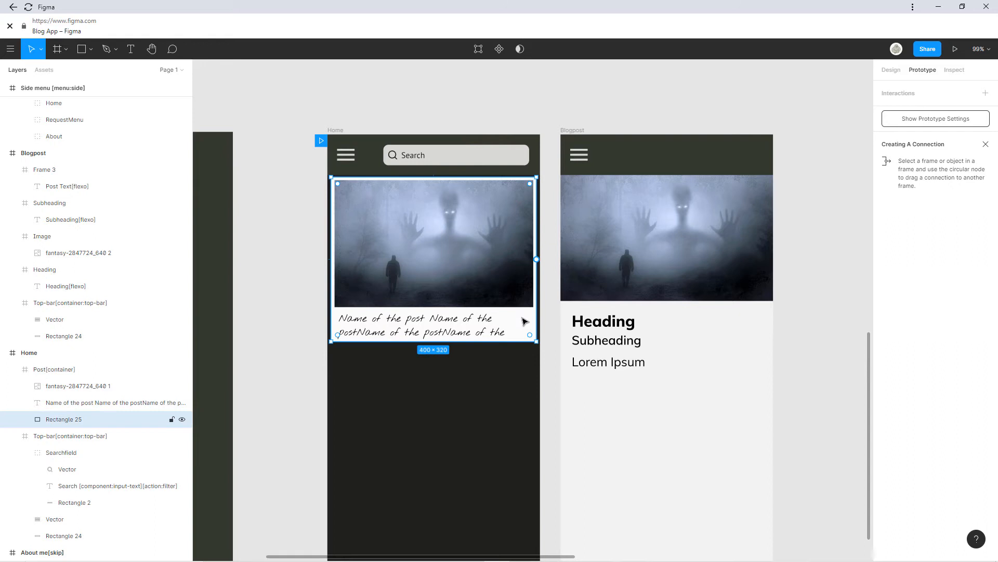
pyautogui.click(518, 349)
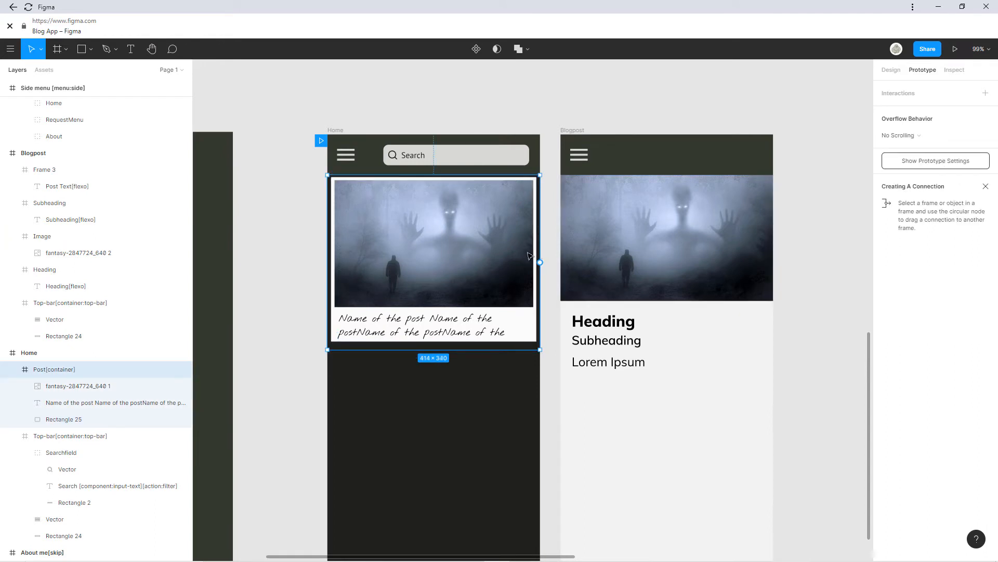
pyautogui.moveTo(584, 282); pyautogui.dragTo(598, 279)
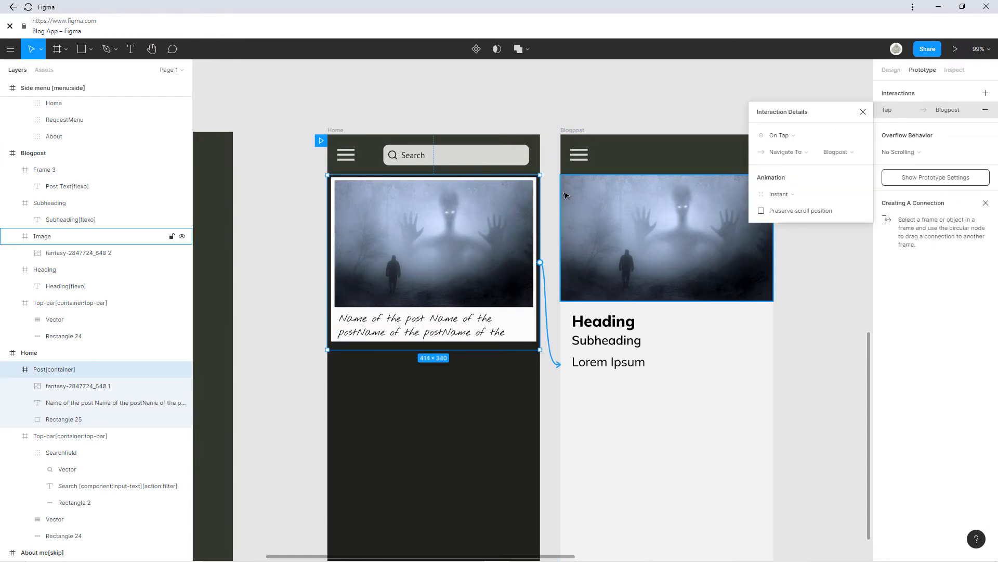
pyautogui.click(866, 113)
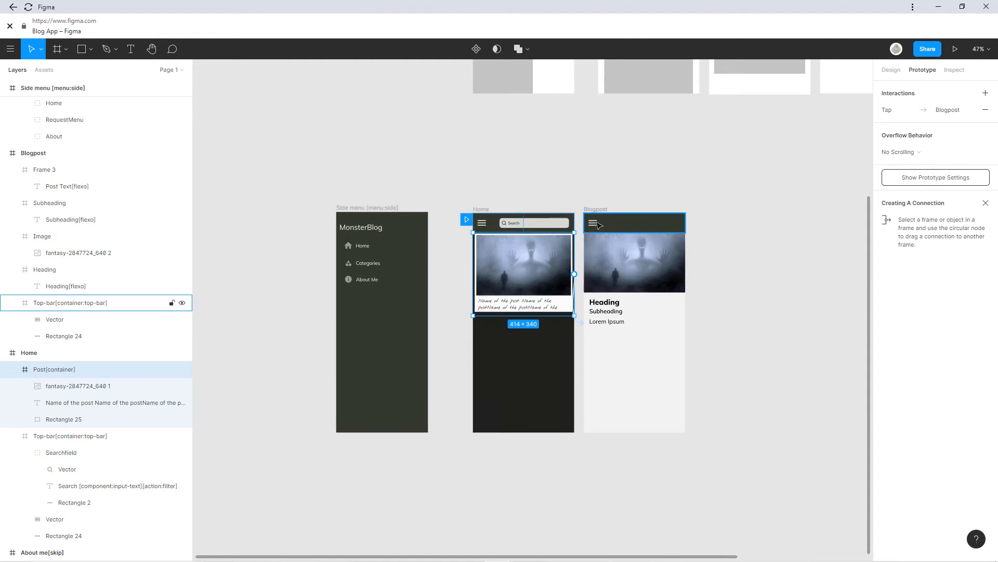
# Check the Blogpost top bar, then zoom out to show the wireframe sketches above the screens.
pyautogui.click(598, 227)
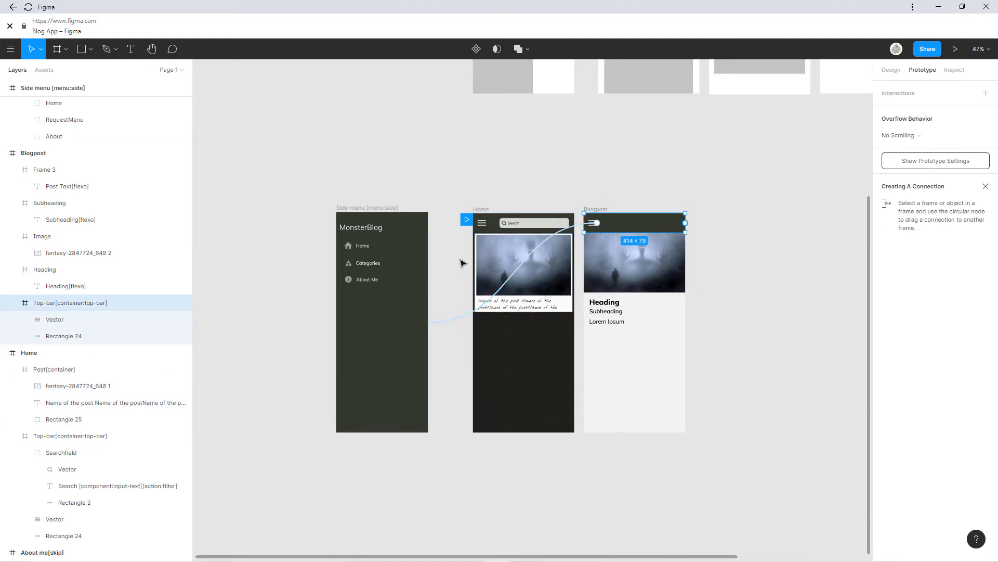
pyautogui.click(457, 189)
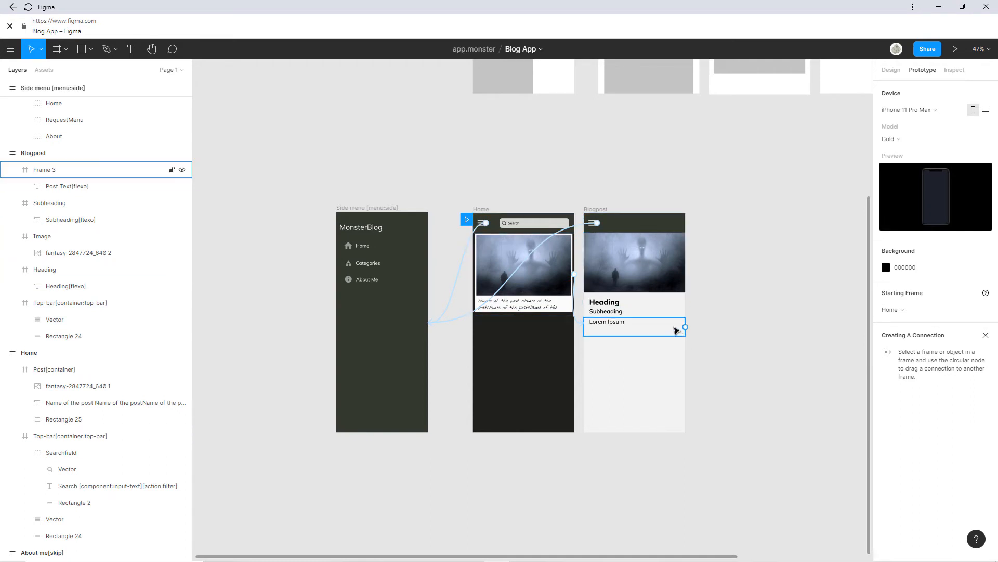
pyautogui.scroll(5, 676, 327)
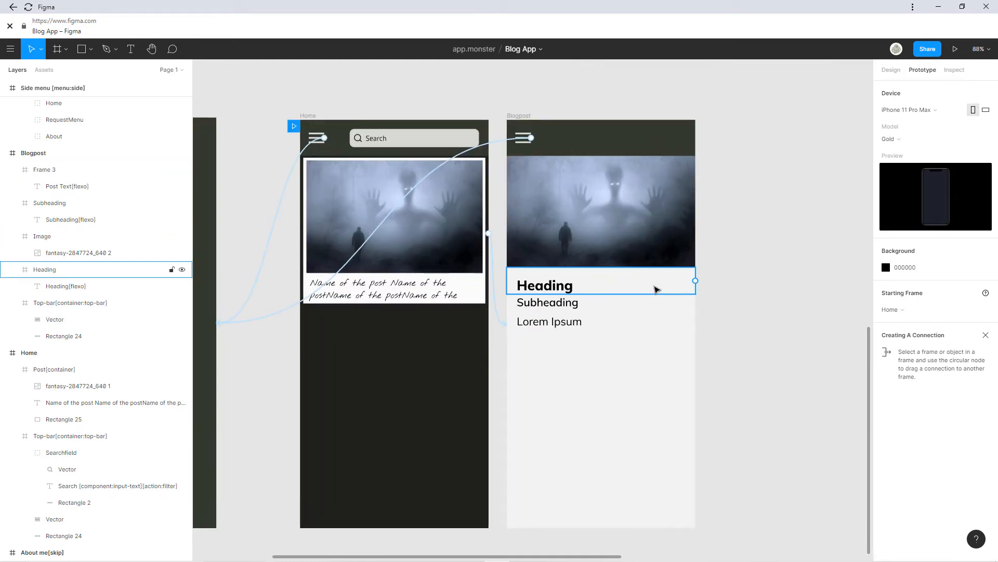
pyautogui.scroll(-7, 655, 290)
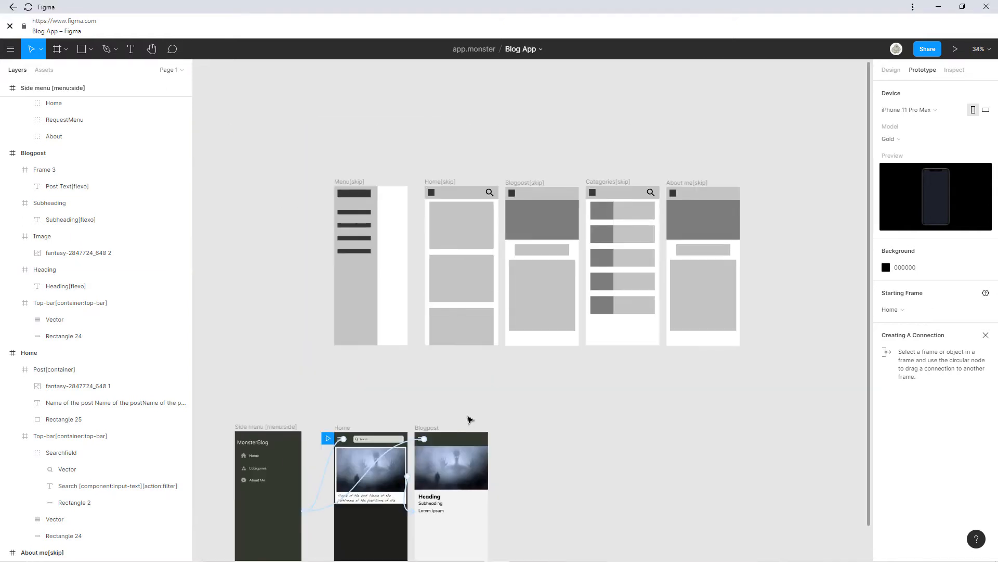
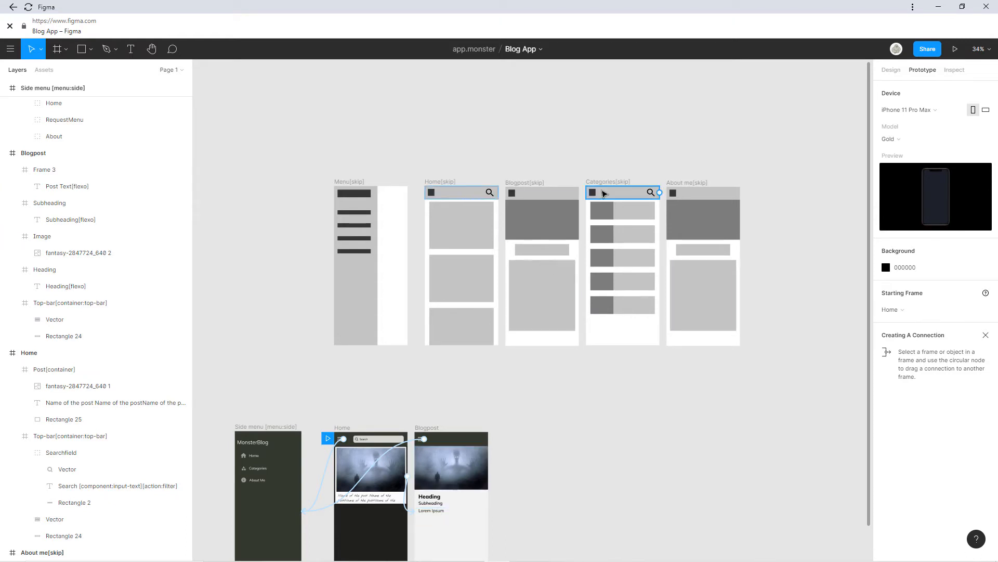
# Scroll to the Home screen mockup and select the Home frame by its title.
pyautogui.scroll(-5, 523, 276)
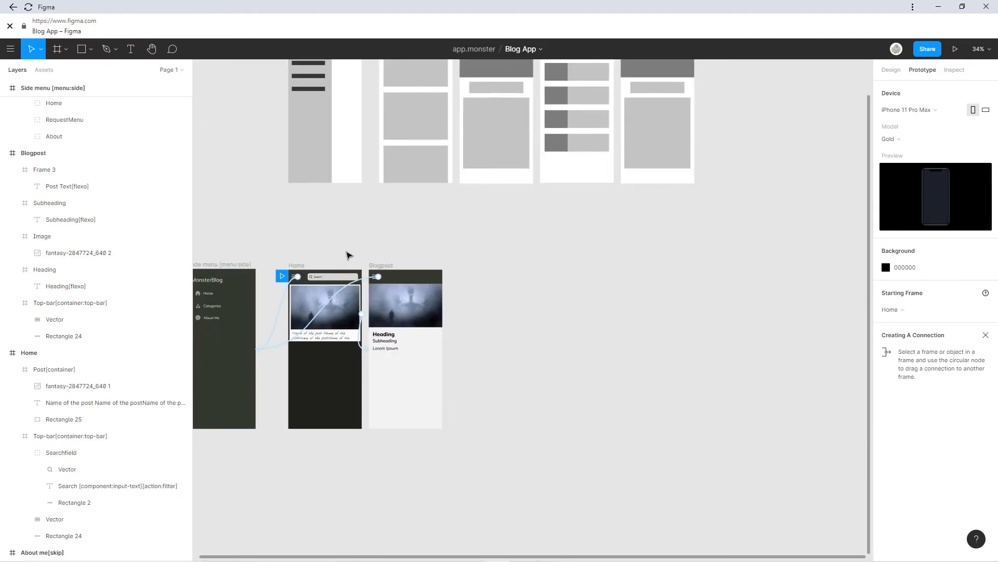
pyautogui.click(297, 266)
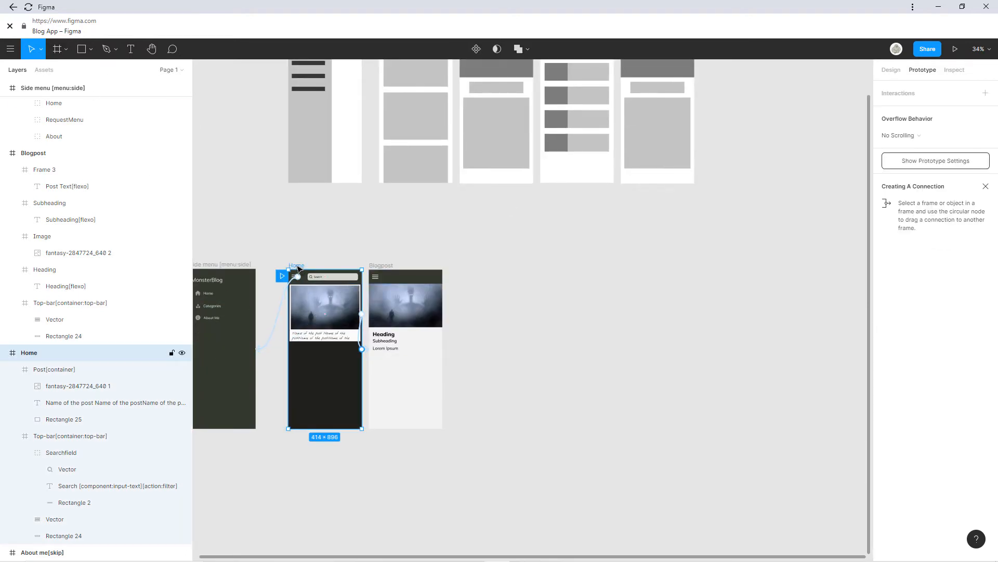
# Paste a copy of the Home frame beside Blogpost and zoom in on it.
pyautogui.hotkey('ctrl', 'v')
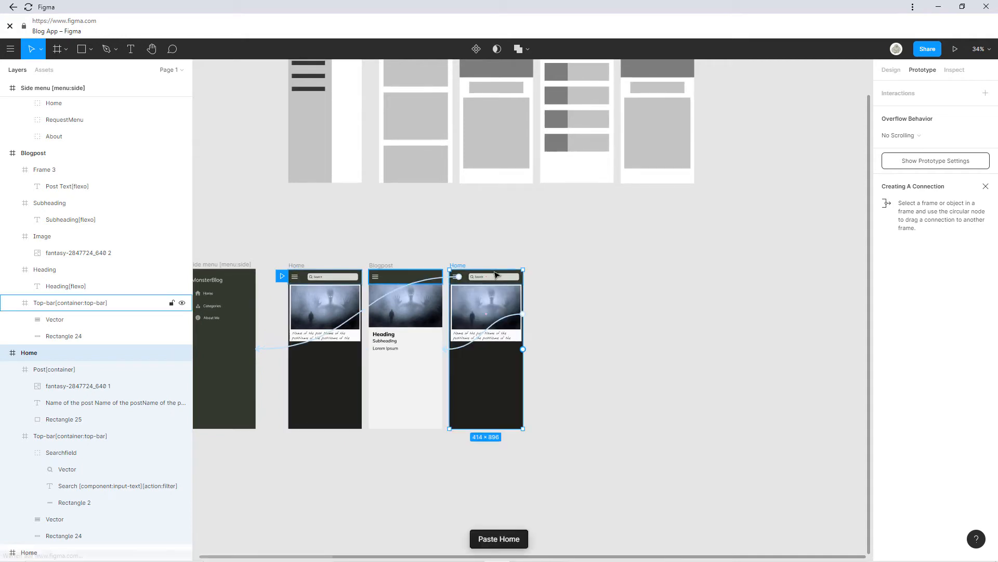
pyautogui.scroll(5, 467, 271)
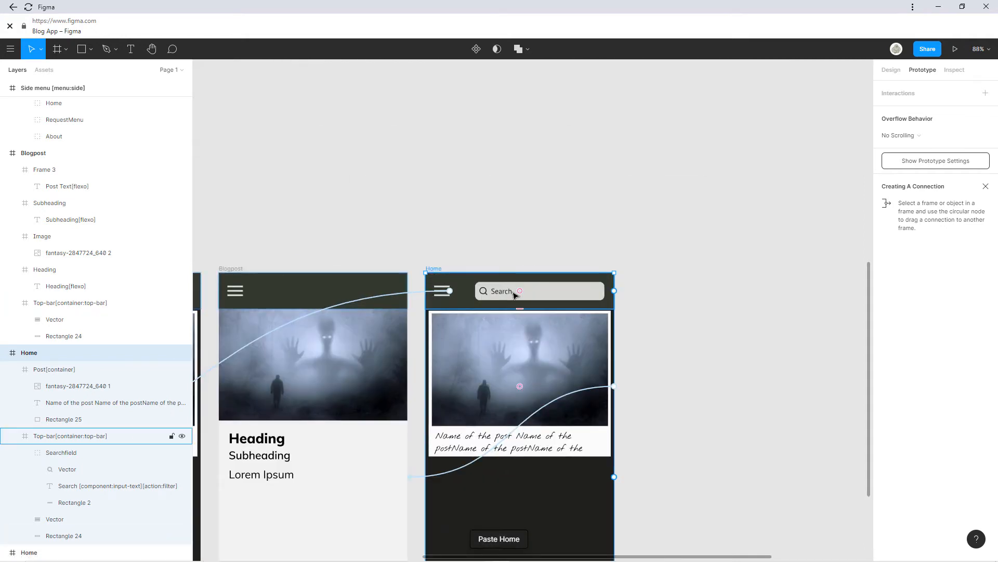
pyautogui.scroll(-5, 616, 231)
pyautogui.scroll(4, 629, 270)
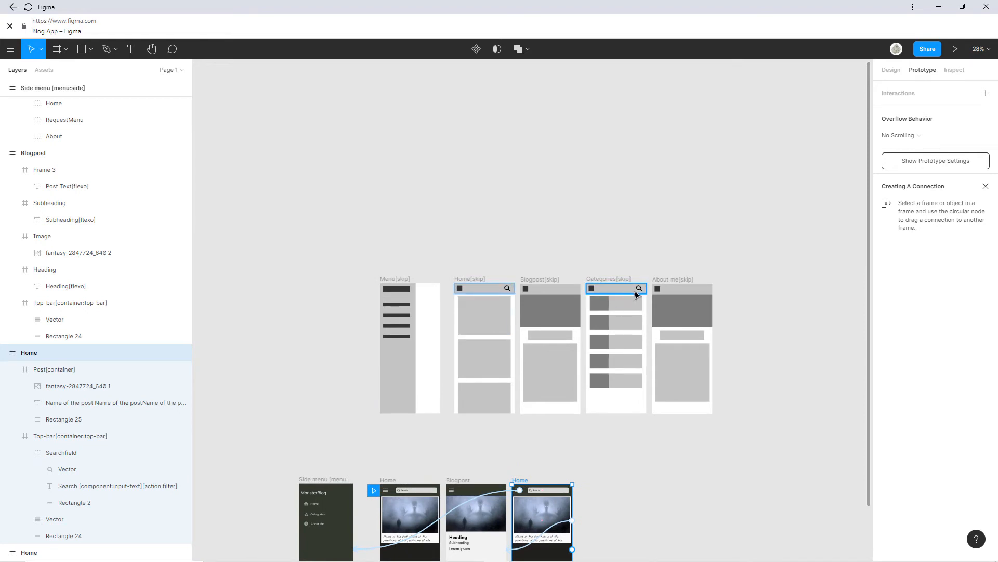
pyautogui.scroll(-3, 595, 479)
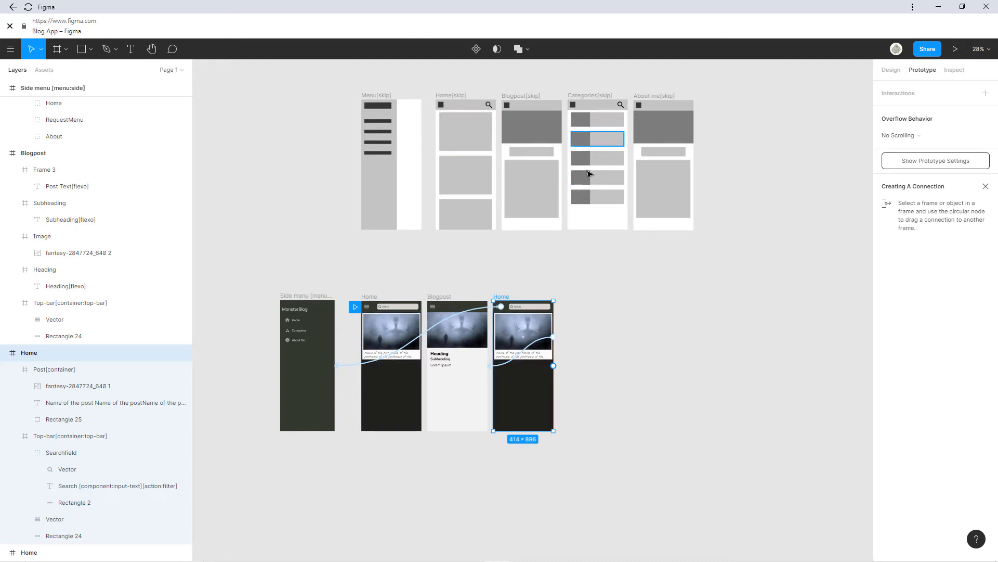
pyautogui.scroll(10, 524, 341)
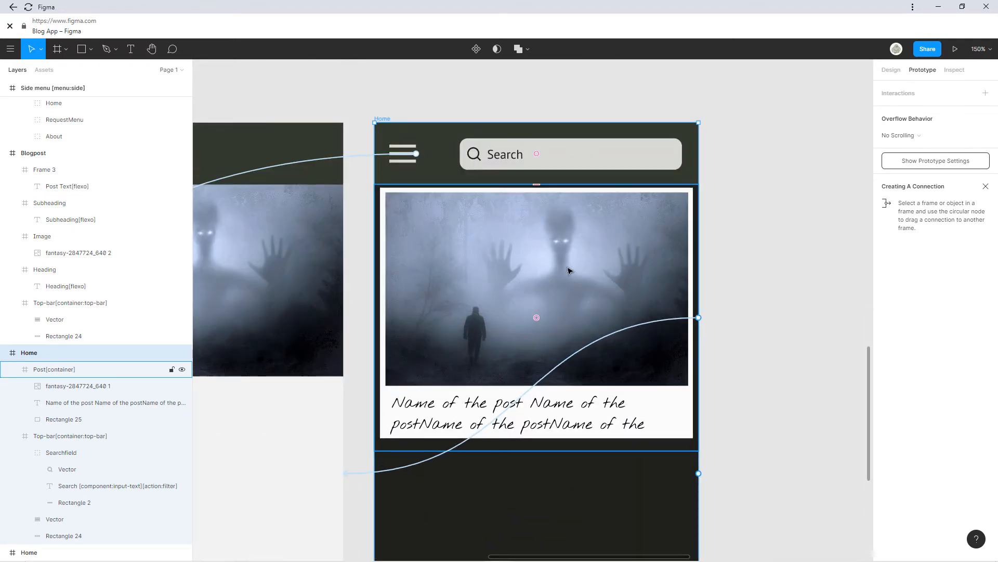
# Shrink the post image to a small thumbnail and move the title beside it.
pyautogui.click(742, 388)
pyautogui.click(891, 70)
pyautogui.click(515, 341)
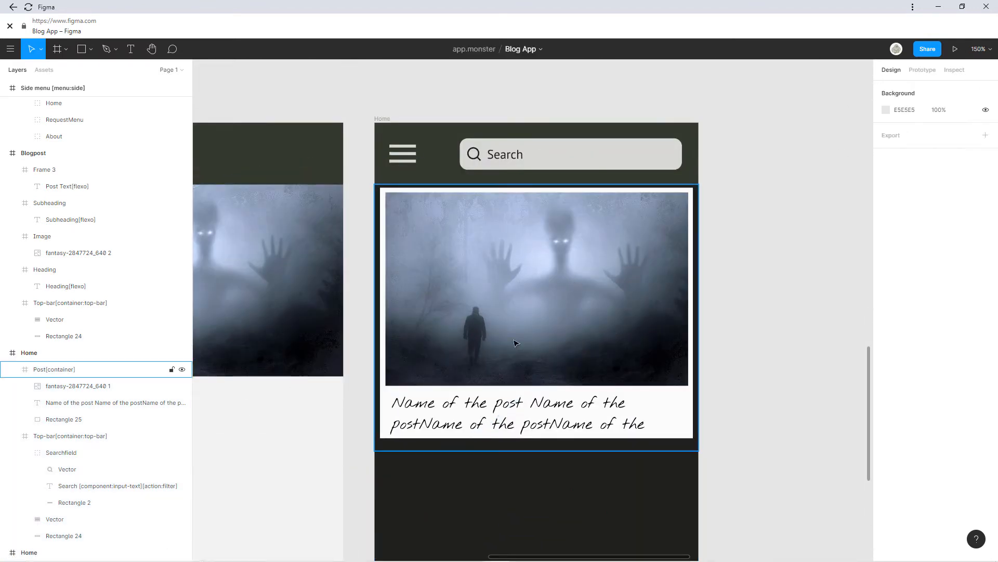
pyautogui.click(515, 340)
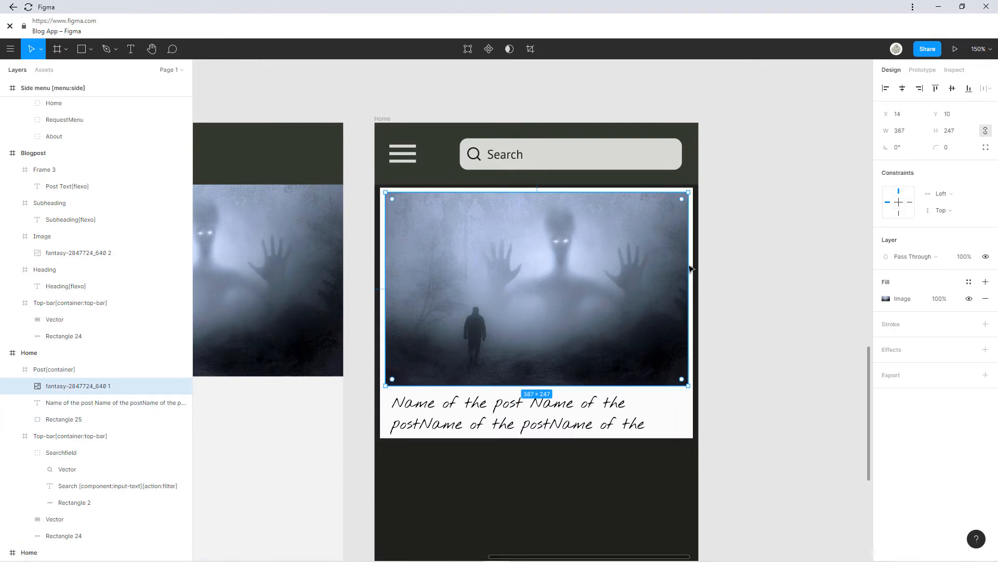
pyautogui.moveTo(688, 269); pyautogui.dragTo(549, 269)
pyautogui.moveTo(549, 386); pyautogui.dragTo(471, 277)
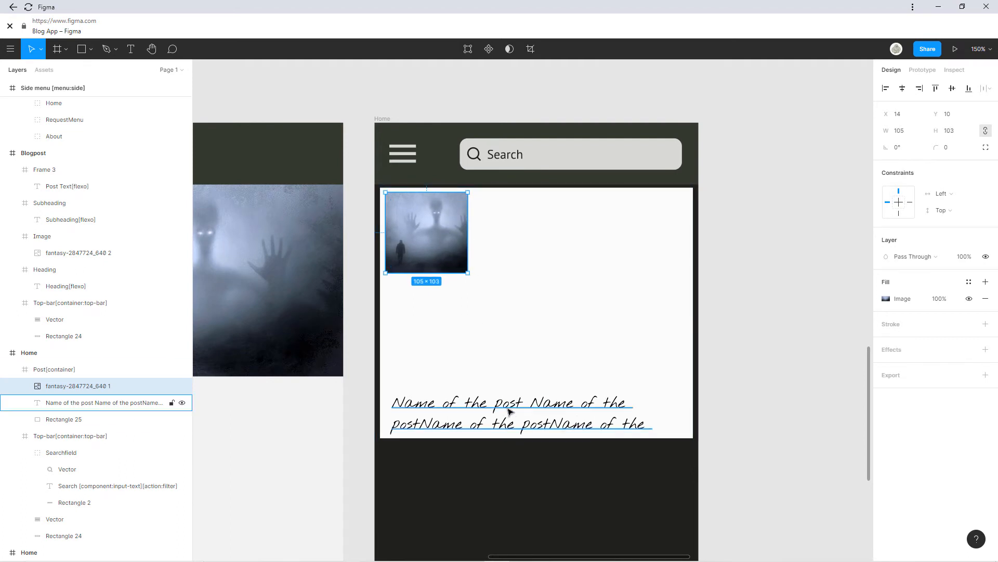
pyautogui.moveTo(512, 411); pyautogui.dragTo(596, 210)
# Shorten Rectangle 25 to the card height at Y 21 and move the thumbnail to Y 30.
pyautogui.click(591, 305)
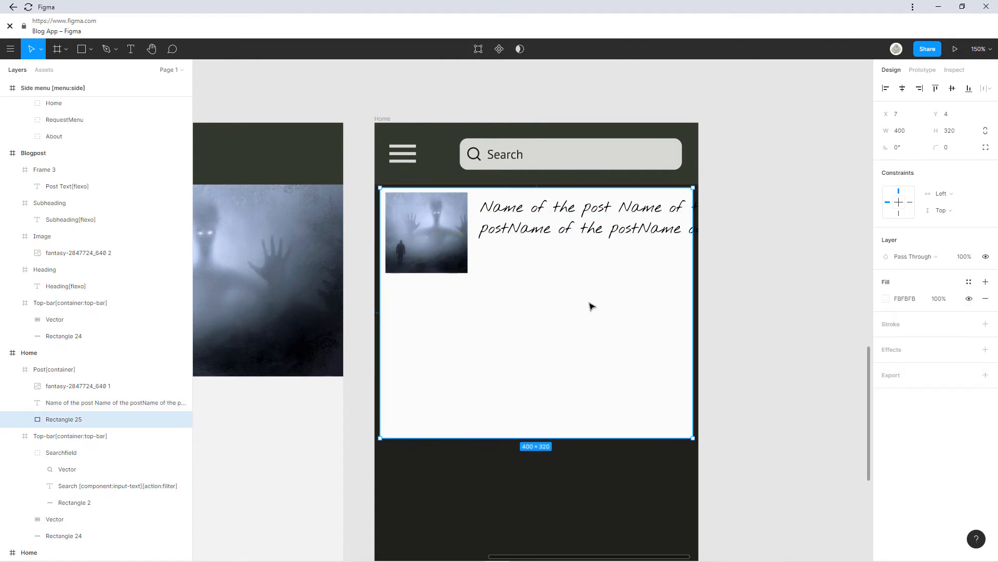
pyautogui.moveTo(591, 437); pyautogui.dragTo(588, 287)
pyautogui.moveTo(442, 247); pyautogui.dragTo(435, 245)
pyautogui.click(440, 249)
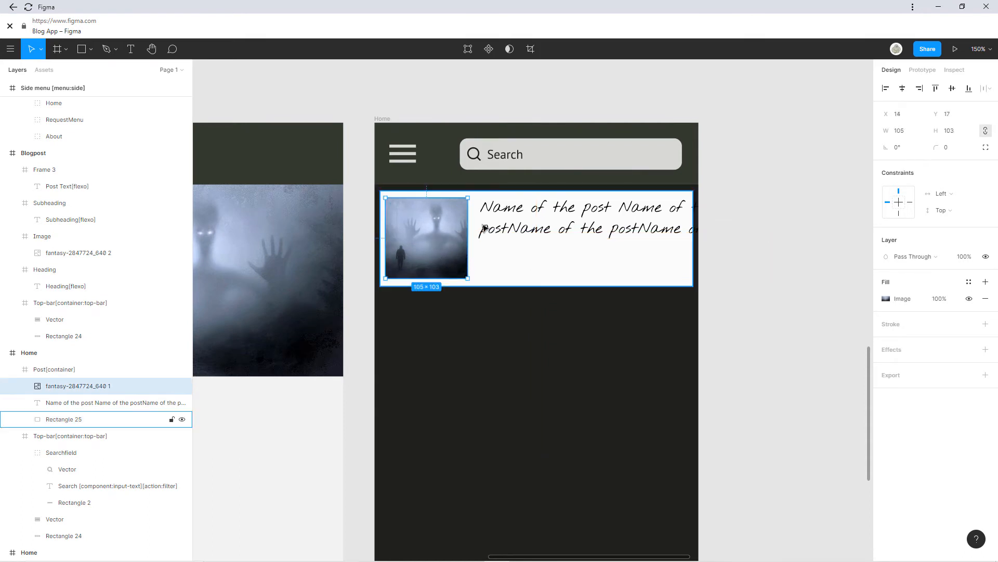
pyautogui.moveTo(513, 258); pyautogui.dragTo(522, 274)
pyautogui.moveTo(421, 242); pyautogui.dragTo(420, 249)
pyautogui.moveTo(567, 215); pyautogui.dragTo(570, 244)
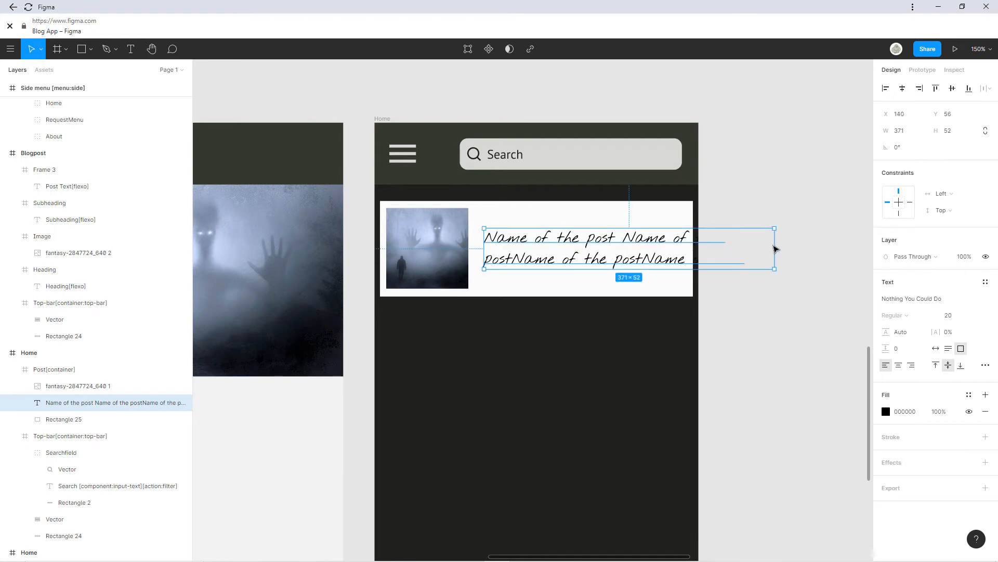
# Narrow the title box to 254 px so the title wraps into three lines.
pyautogui.moveTo(775, 249); pyautogui.dragTo(683, 248)
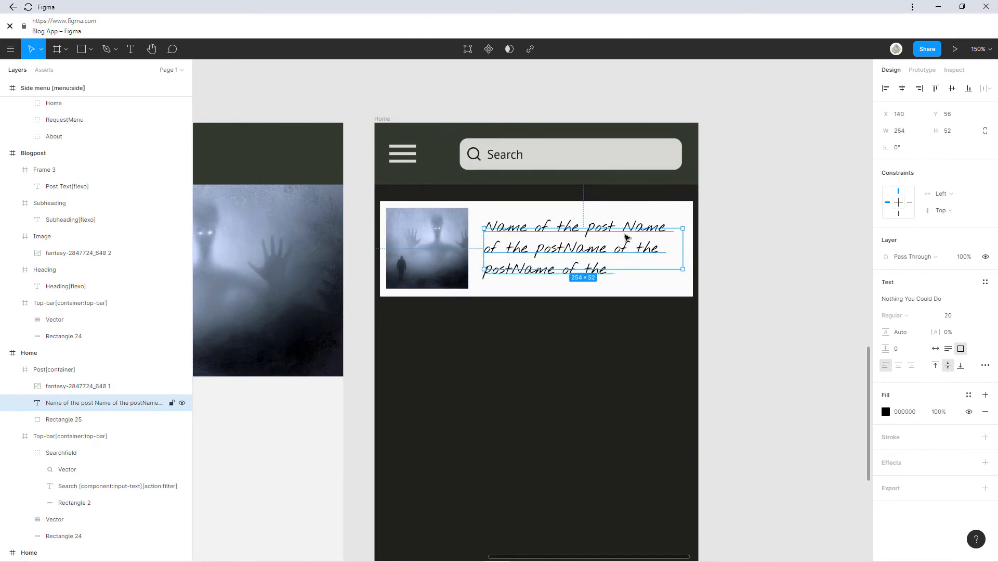
pyautogui.moveTo(627, 227); pyautogui.dragTo(620, 208)
pyautogui.moveTo(621, 269); pyautogui.dragTo(620, 287)
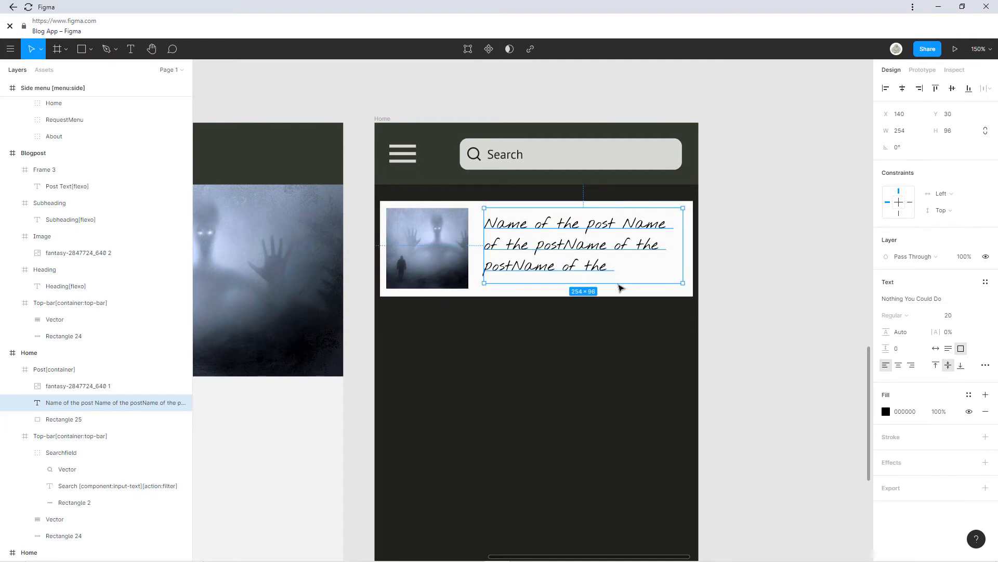
pyautogui.click(477, 214)
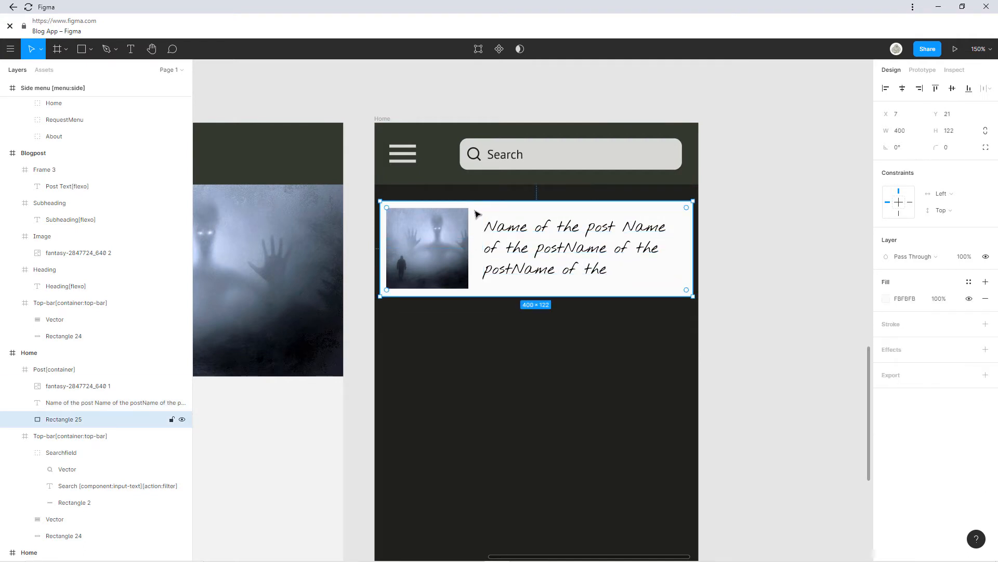
# Duplicate the card background rectangle and shrink Post[container] to fit the card.
pyautogui.hotkey('ctrl', 'c')
pyautogui.hotkey('ctrl', 'v')
pyautogui.moveTo(479, 224); pyautogui.dragTo(478, 333)
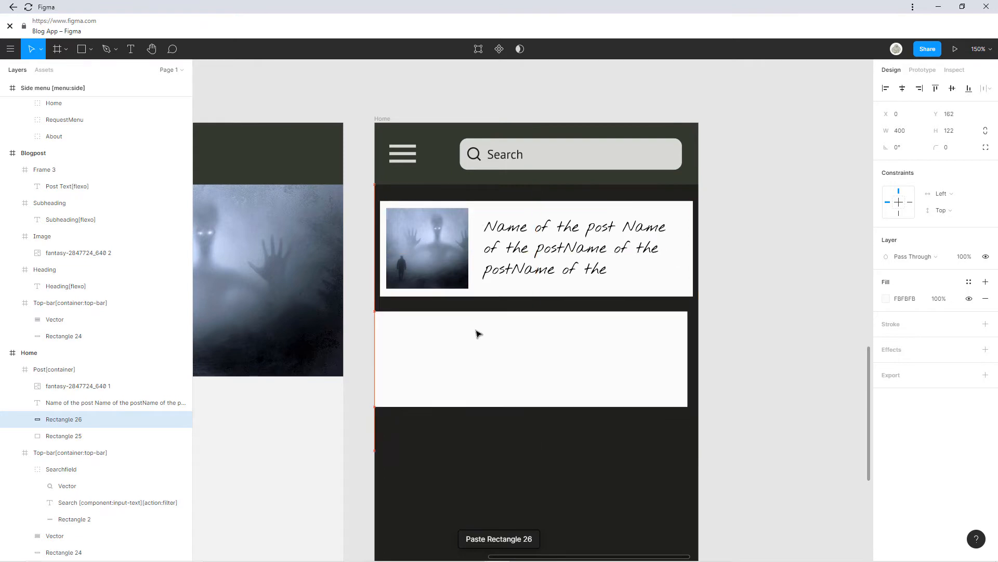
pyautogui.hotkey('ctrl', 'z')
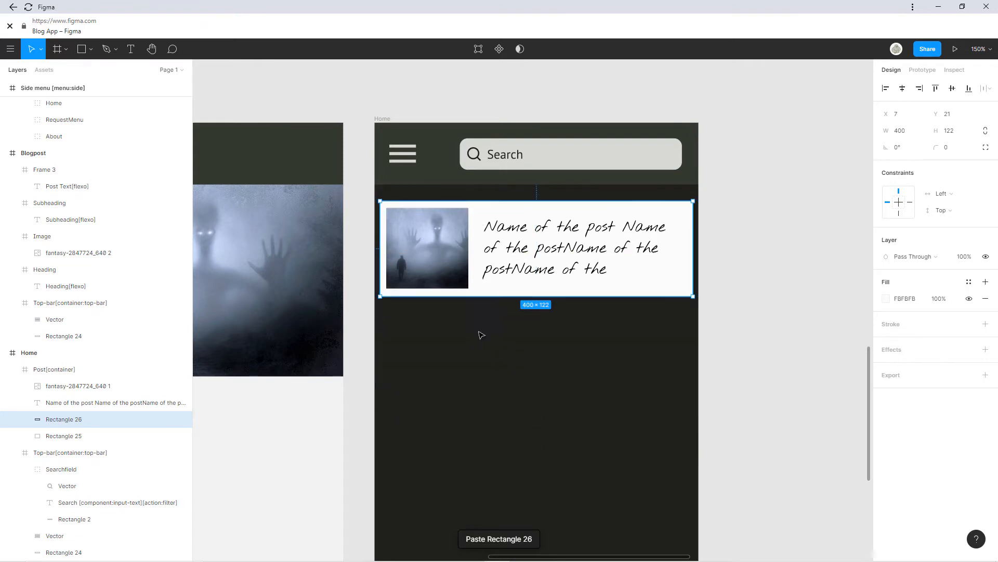
pyautogui.click(50, 370)
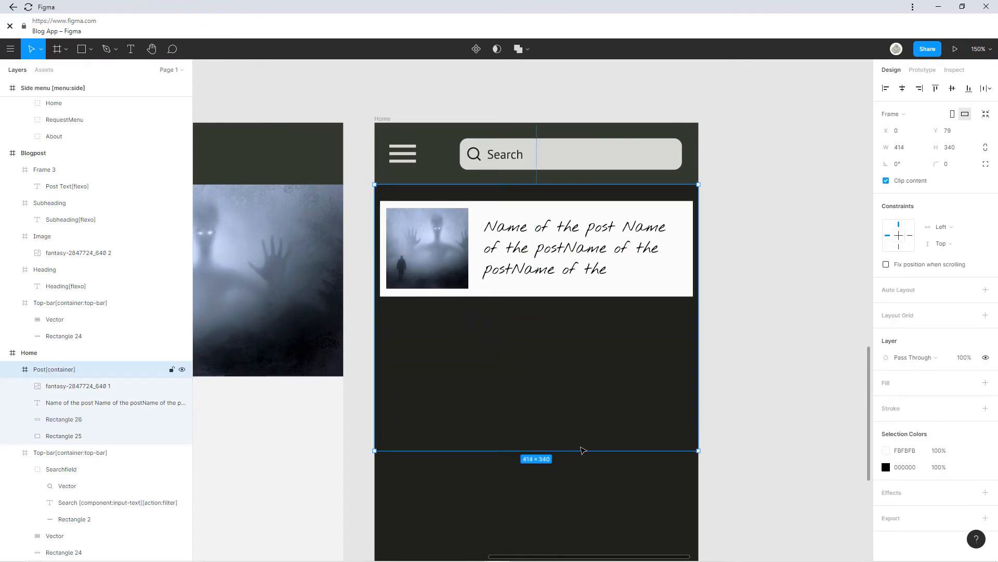
pyautogui.moveTo(582, 450); pyautogui.dragTo(586, 317)
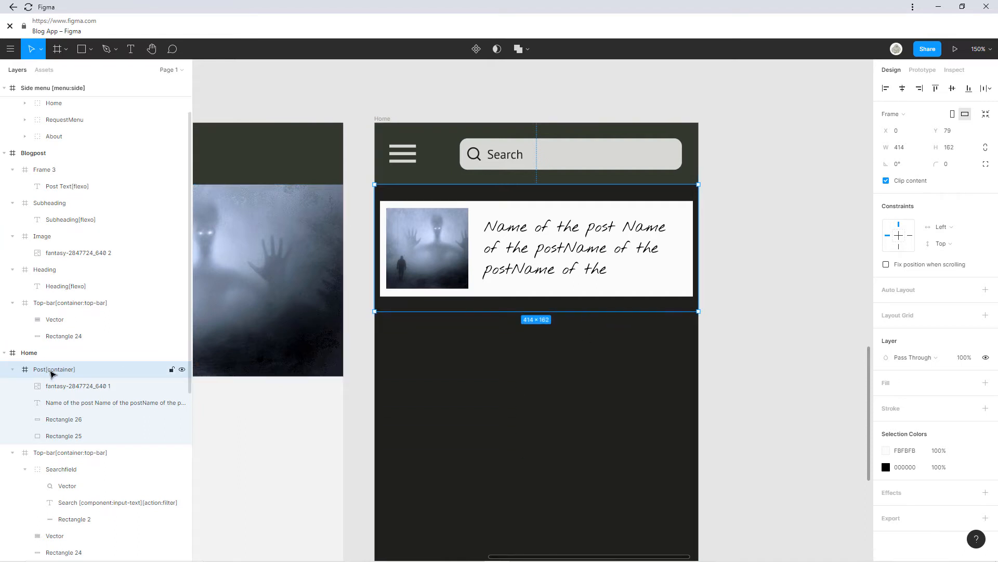
# Group the card's thumbnail, title and background rectangles with Ctrl+G.
pyautogui.click(50, 385)
pyautogui.keyDown('shift'); pyautogui.click(62, 408); pyautogui.keyUp('shift')
pyautogui.click(63, 418)
pyautogui.keyDown('shift'); pyautogui.click(66, 436); pyautogui.keyUp('shift')
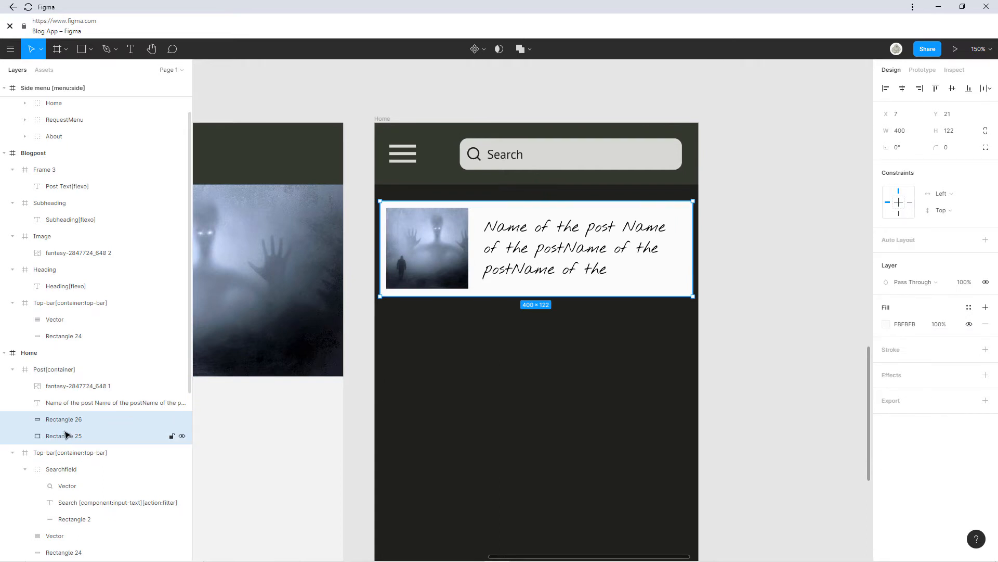
pyautogui.keyDown('shift'); pyautogui.click(68, 403); pyautogui.keyUp('shift')
pyautogui.keyDown('shift'); pyautogui.click(71, 385); pyautogui.keyUp('shift')
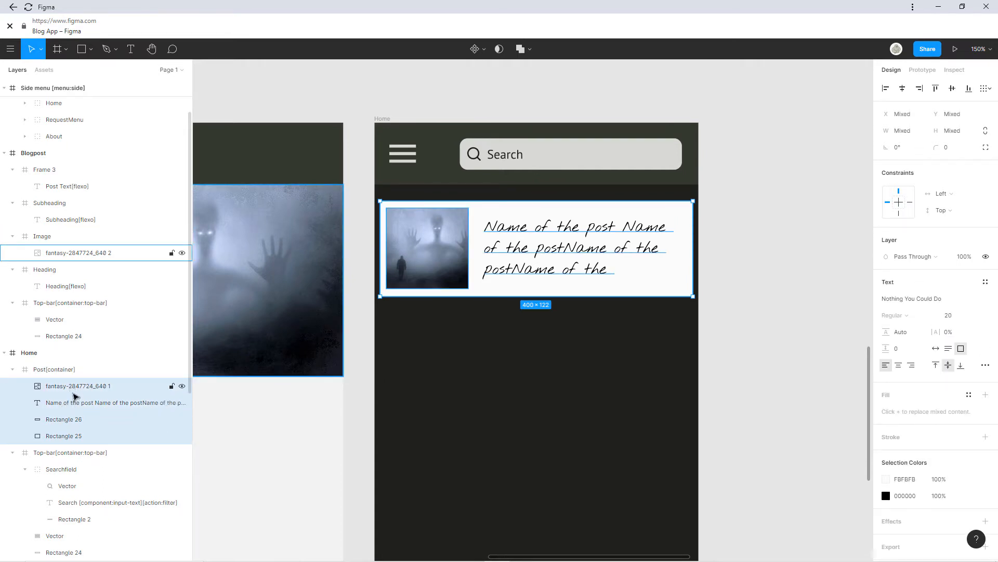
pyautogui.hotkey('ctrl', 'g')
# Move the group out, delete empty Post[container], rename the group Container and paste a copy.
pyautogui.click(51, 370)
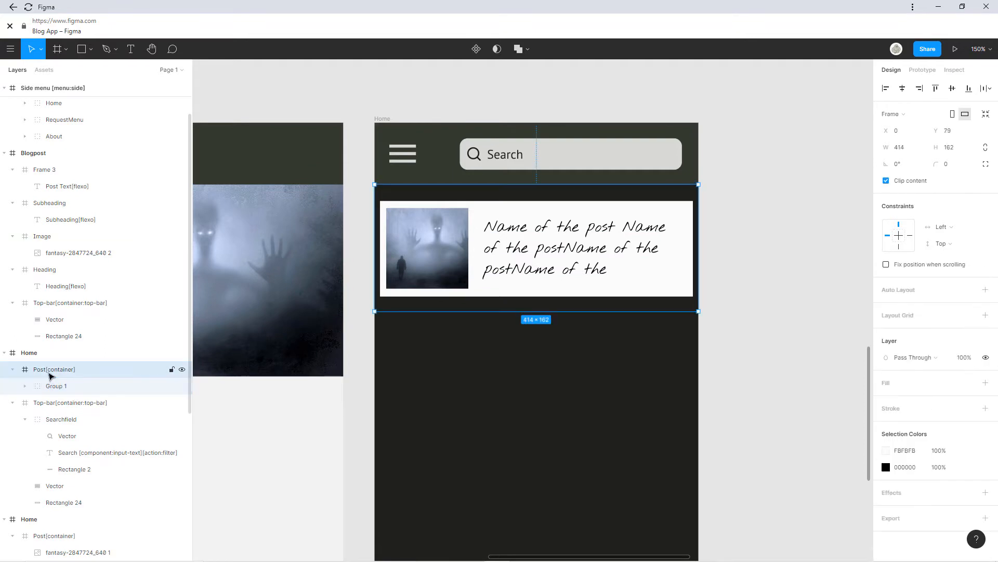
pyautogui.moveTo(57, 389); pyautogui.dragTo(54, 359)
pyautogui.click(61, 388)
pyautogui.press('Delete')
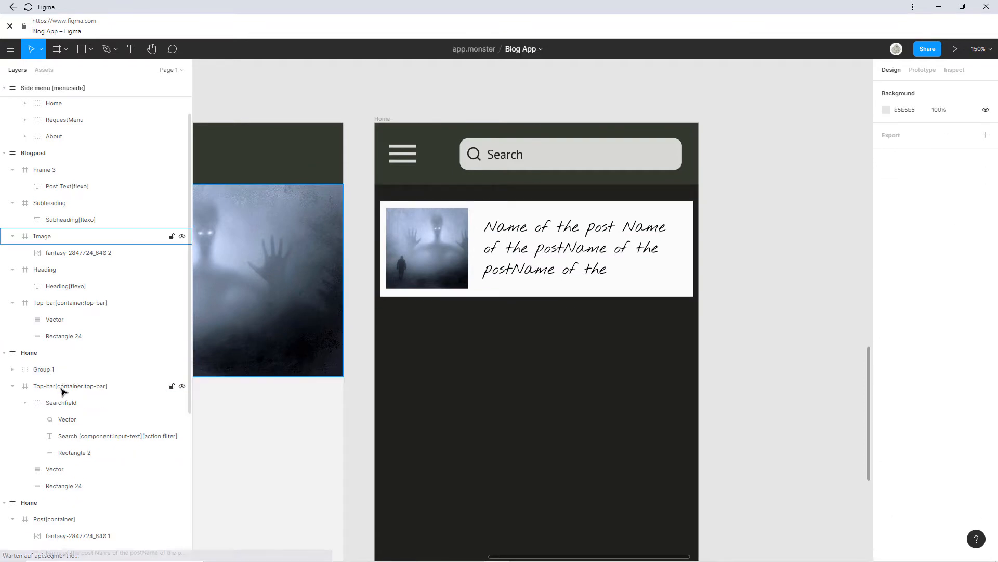
pyautogui.doubleClick(54, 369)
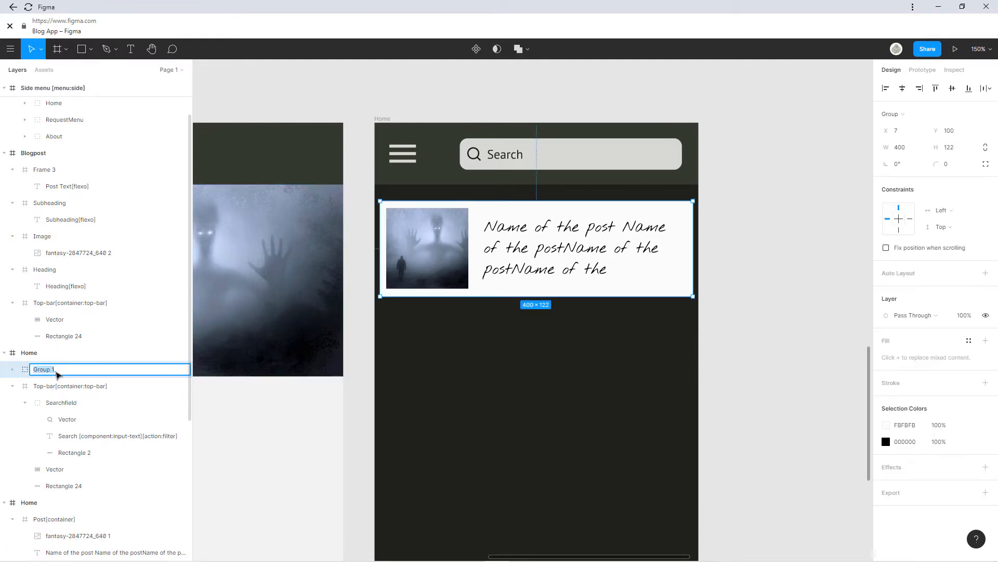
pyautogui.write('Container')
pyautogui.press('Return')
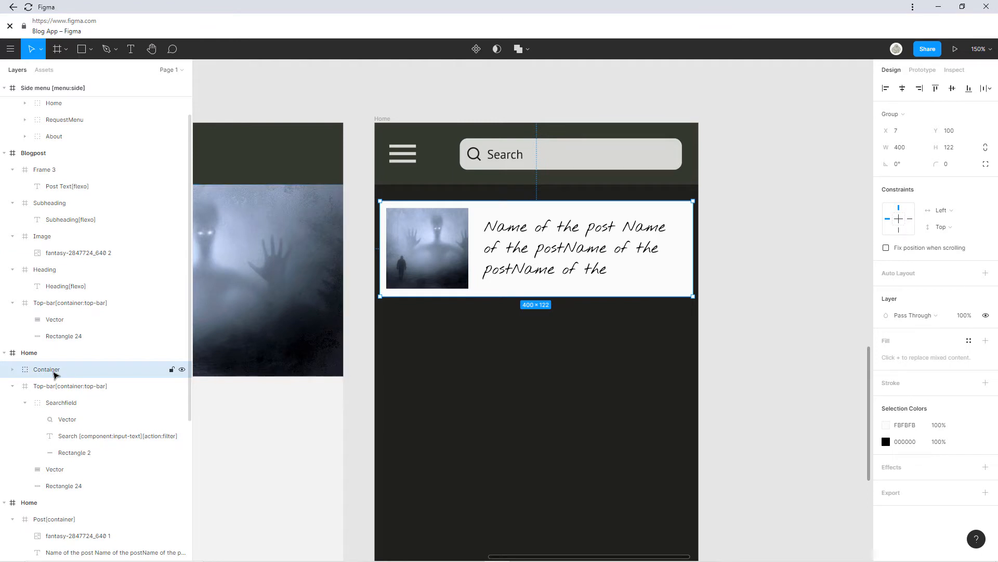
pyautogui.hotkey('ctrl', 'v')
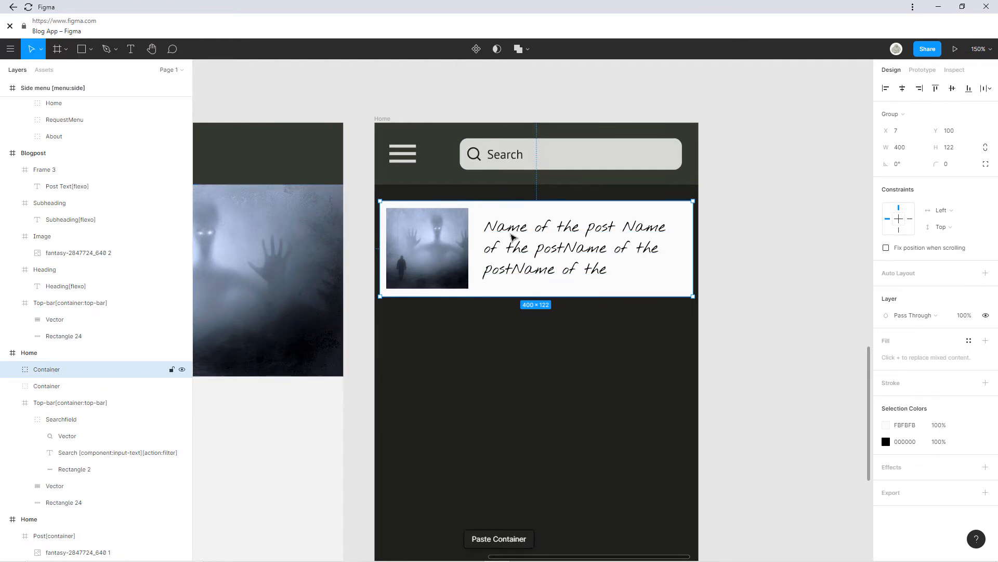
# Stack two pasted Container card copies below the original card.
pyautogui.moveTo(509, 223); pyautogui.dragTo(508, 334)
pyautogui.scroll(-3, 537, 201)
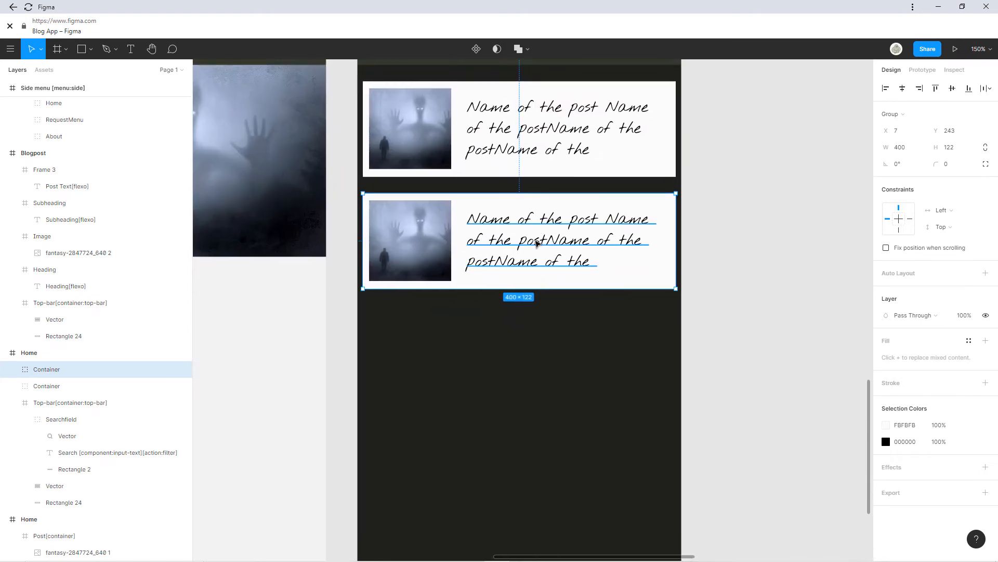
pyautogui.hotkey('ctrl', 'v')
pyautogui.moveTo(538, 202); pyautogui.dragTo(513, 286)
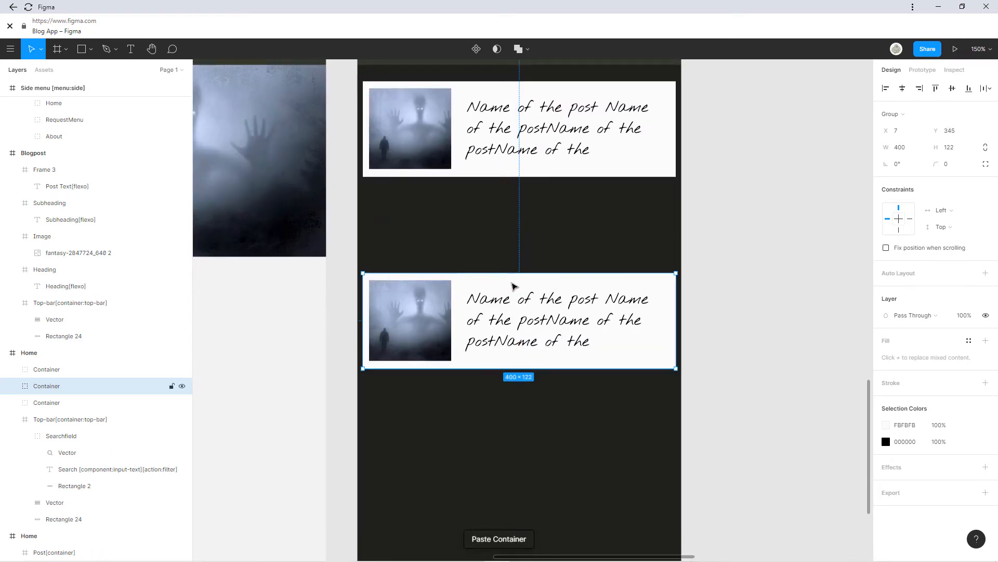
pyautogui.hotkey('ctrl', 'z')
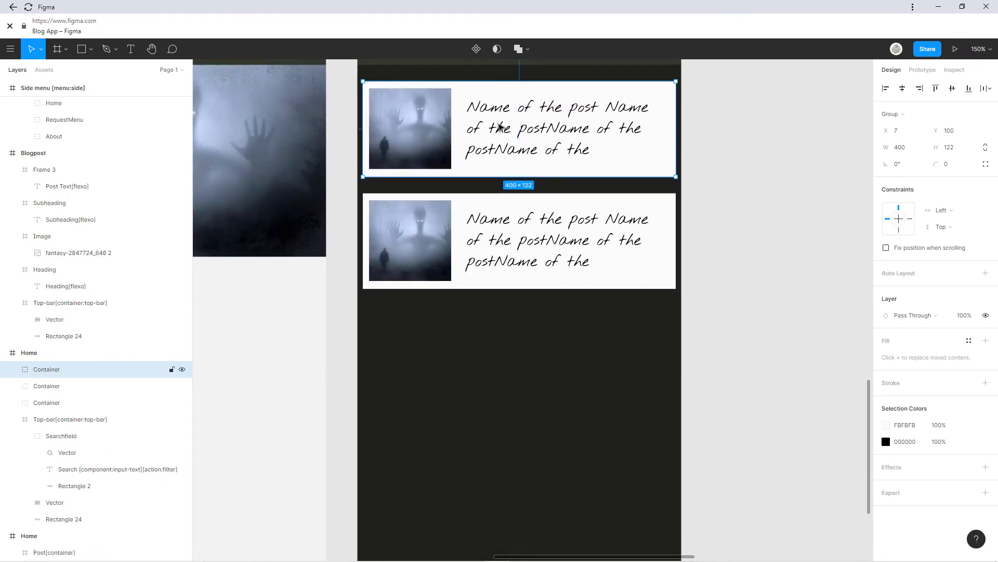
pyautogui.moveTo(473, 146); pyautogui.dragTo(478, 338)
# Paste a fourth card and place it below the bottom card of the list.
pyautogui.scroll(-3, 444, 272)
pyautogui.hscroll(3, 443, 272)
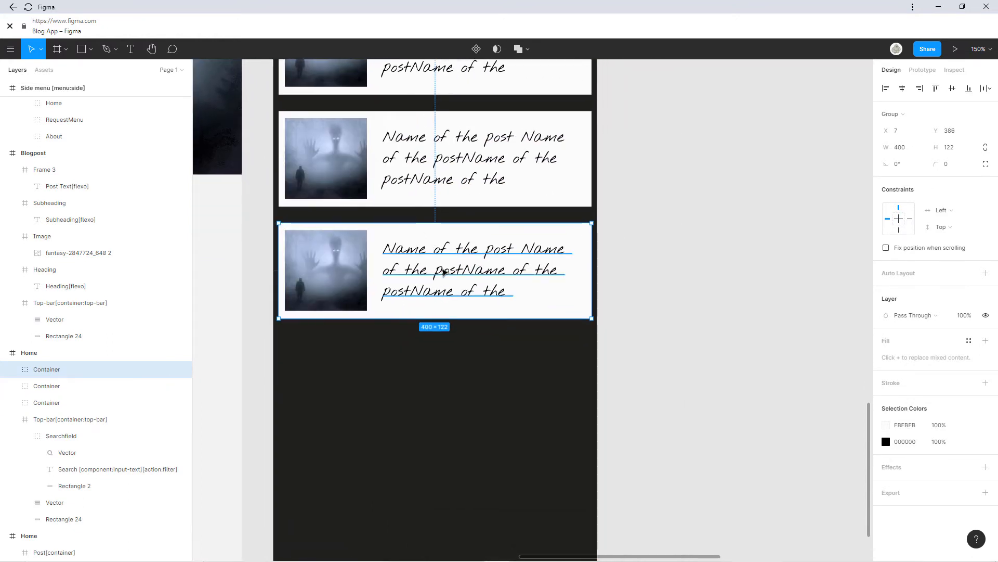
pyautogui.hotkey('ctrl', 'v')
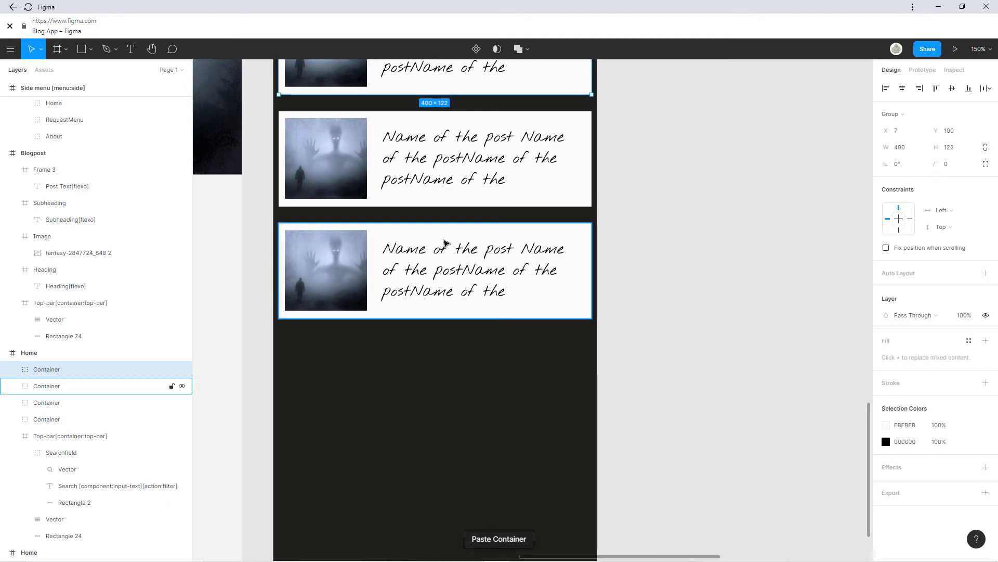
pyautogui.click(445, 198)
pyautogui.click(447, 263)
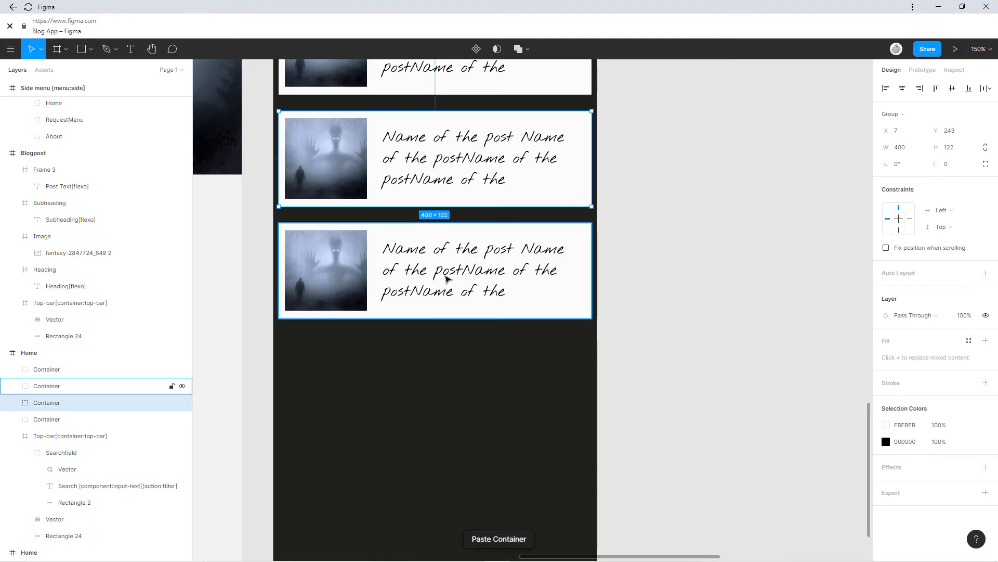
pyautogui.moveTo(447, 265); pyautogui.dragTo(447, 357)
pyautogui.hotkey('ctrl', 'z')
pyautogui.click(447, 195)
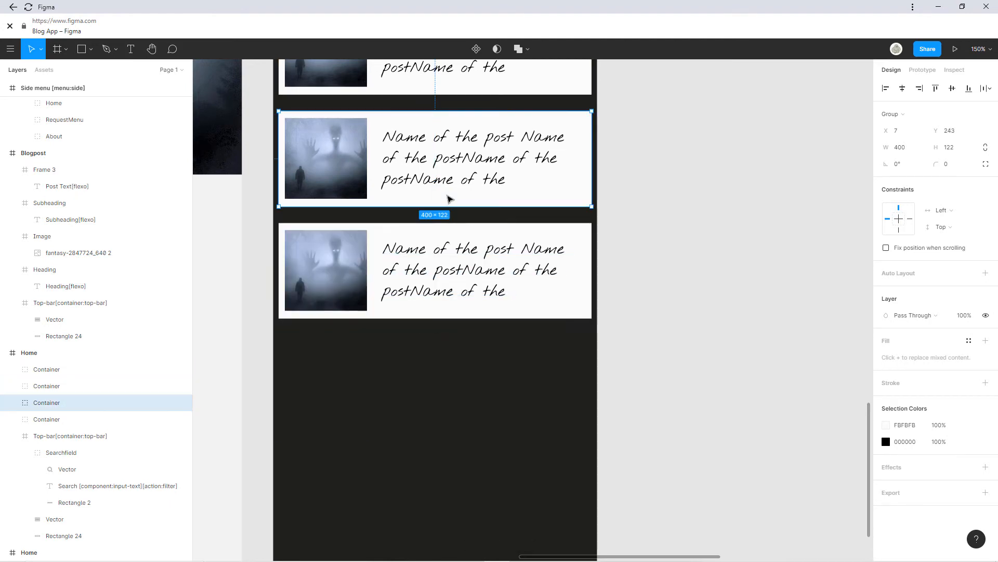
pyautogui.click(451, 78)
pyautogui.moveTo(452, 79); pyautogui.dragTo(454, 414)
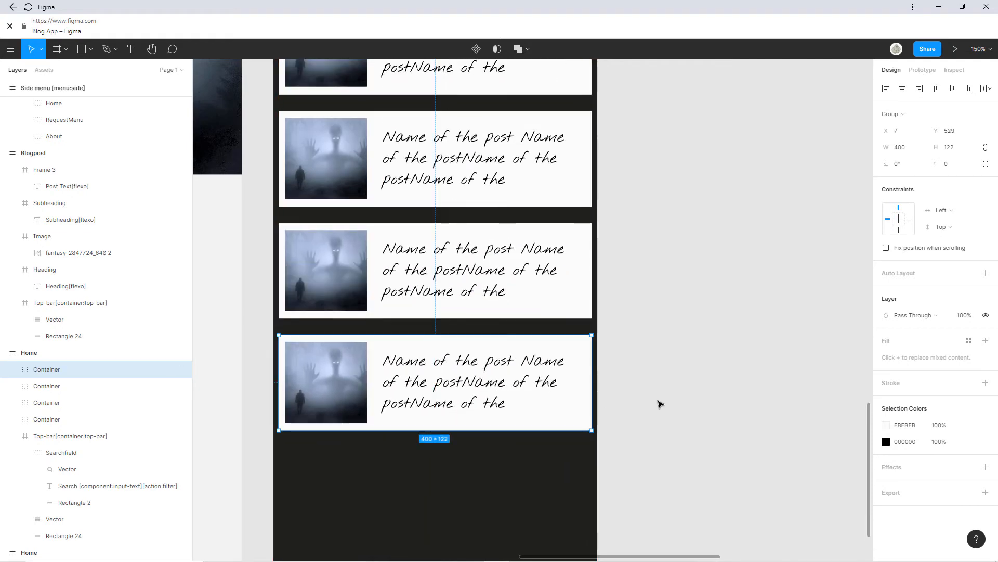
pyautogui.scroll(-5, 617, 312)
pyautogui.scroll(2, 491, 225)
# Retitle the first two post cards Dragons and Hunting.
pyautogui.click(532, 209)
pyautogui.doubleClick(531, 210)
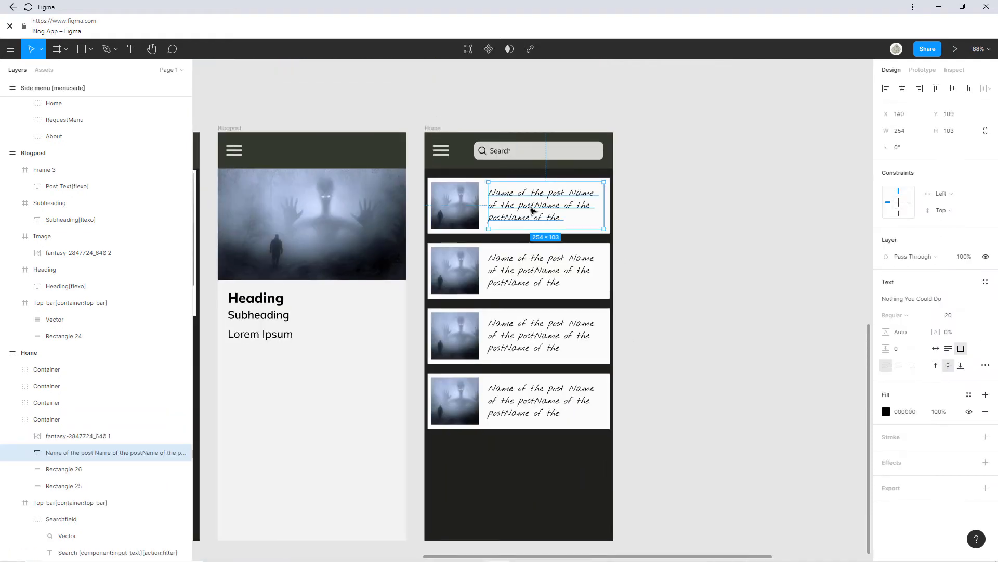
pyautogui.doubleClick(531, 210)
pyautogui.write('Dragons')
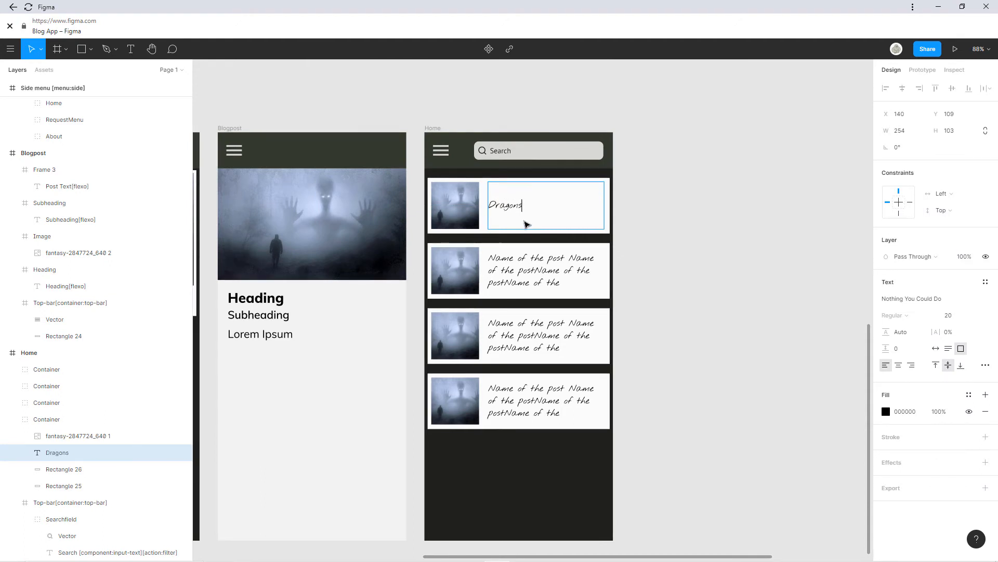
pyautogui.doubleClick(517, 270)
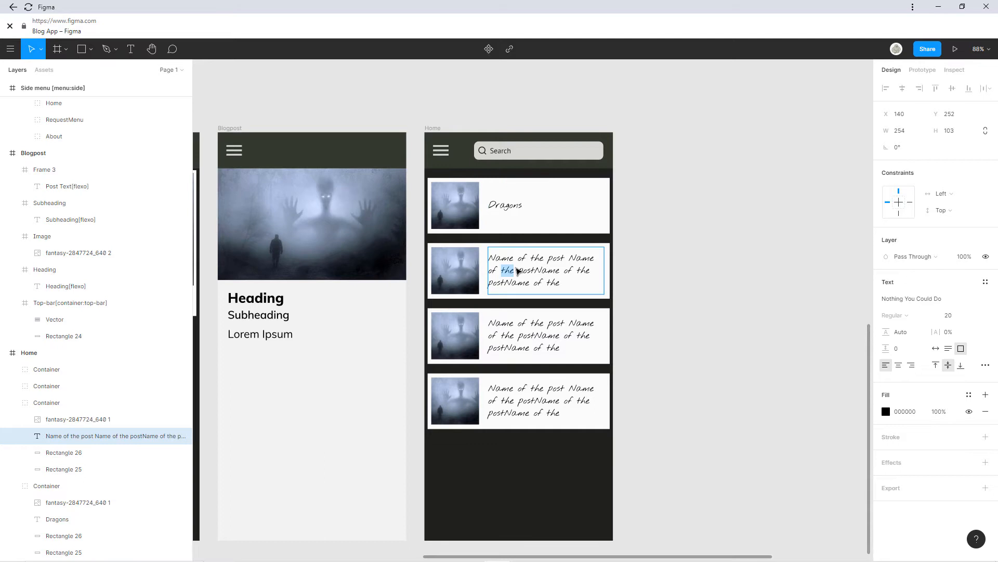
pyautogui.hotkey('ctrl', 'a')
pyautogui.write('H')
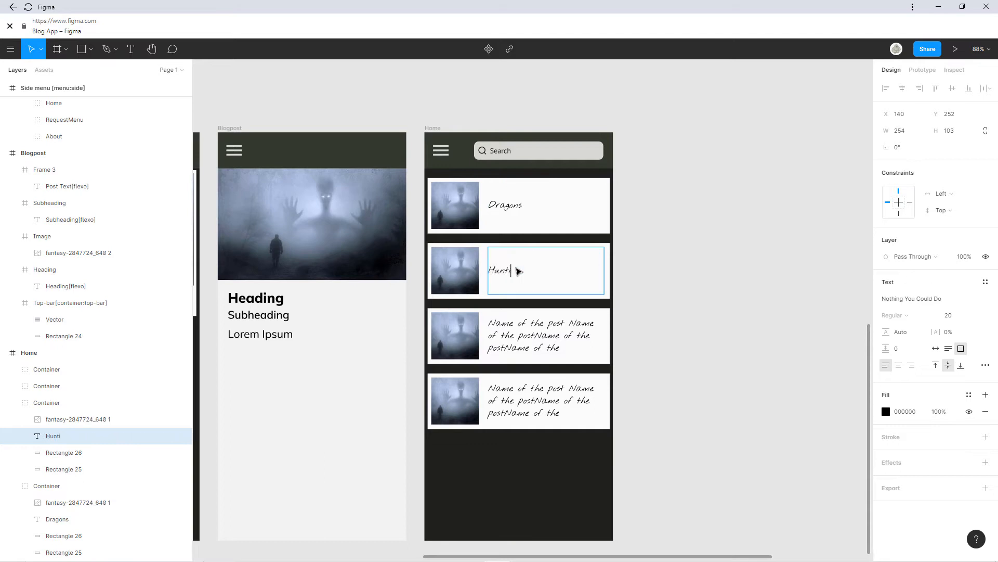
# Retitle the third and fourth post cards Defense and Exploring.
pyautogui.doubleClick(517, 338)
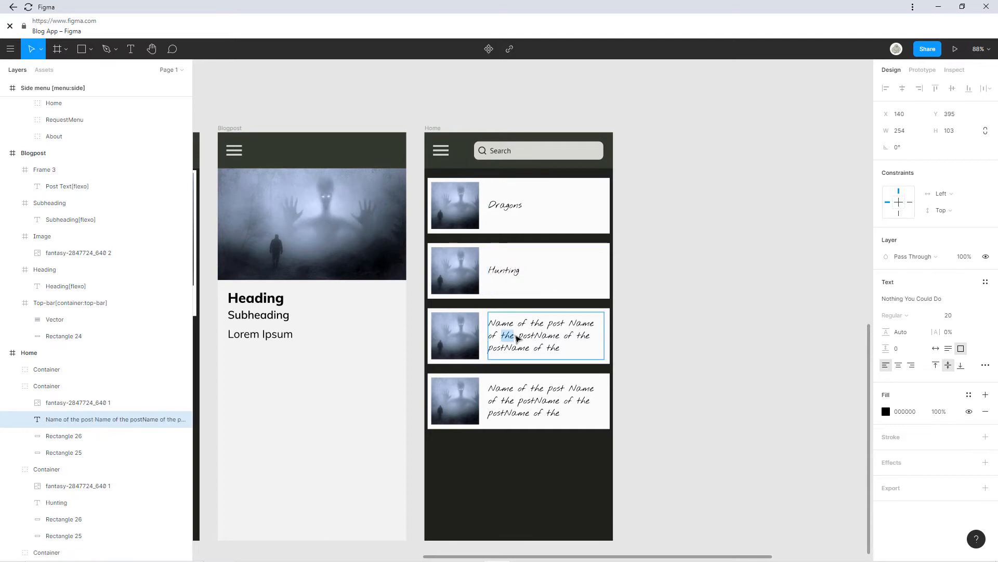
pyautogui.hotkey('ctrl', 'a')
pyautogui.write('D')
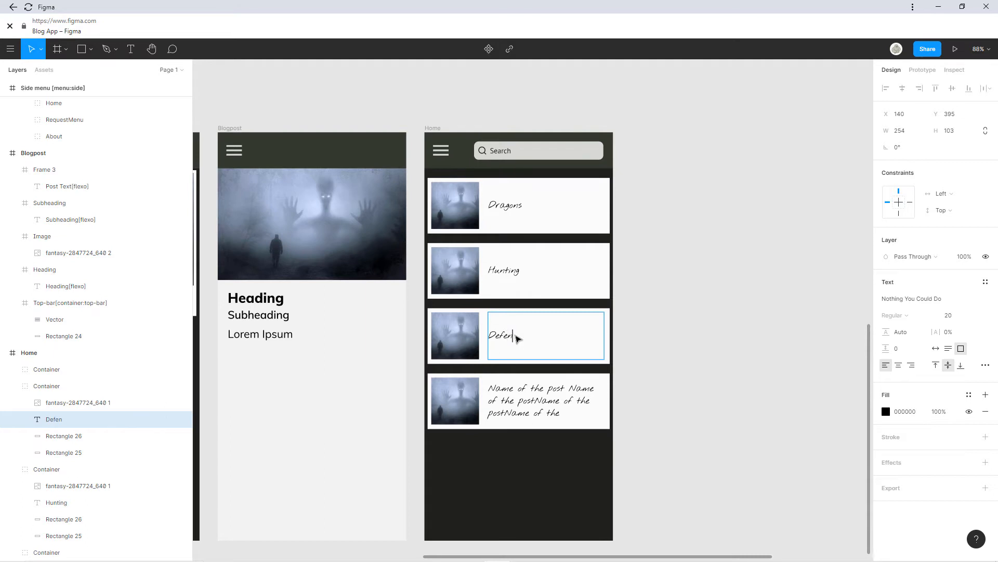
pyautogui.click(514, 399)
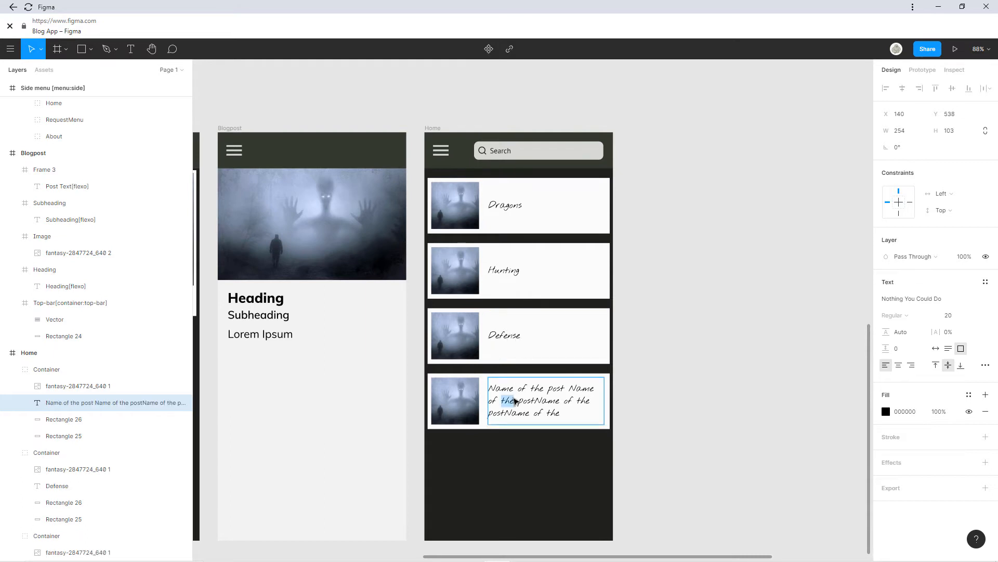
pyautogui.hotkey('ctrl', 'a')
pyautogui.write('Ex')
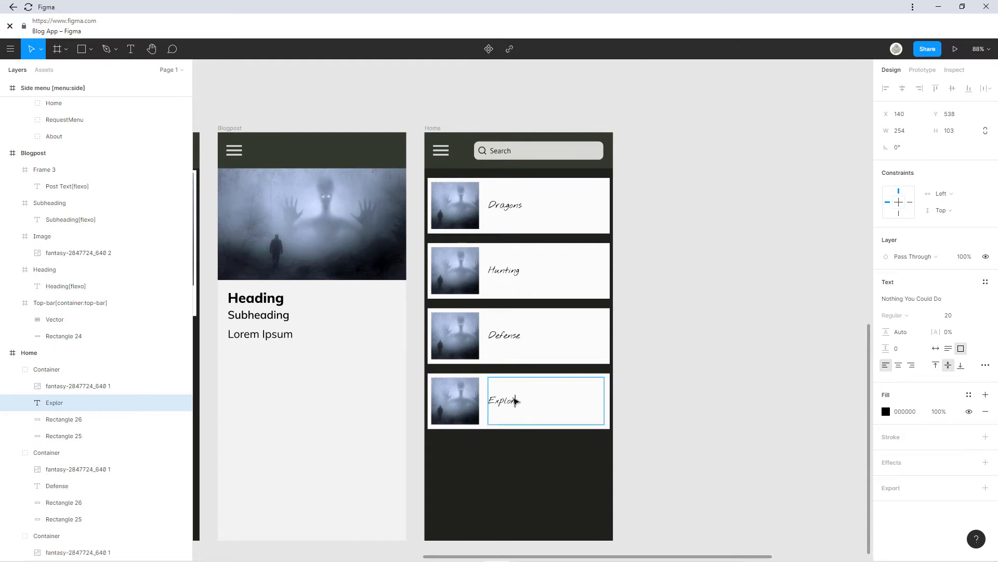
pyautogui.write('ploring')
pyautogui.press('Escape')
pyautogui.hscroll(-3, 572, 218)
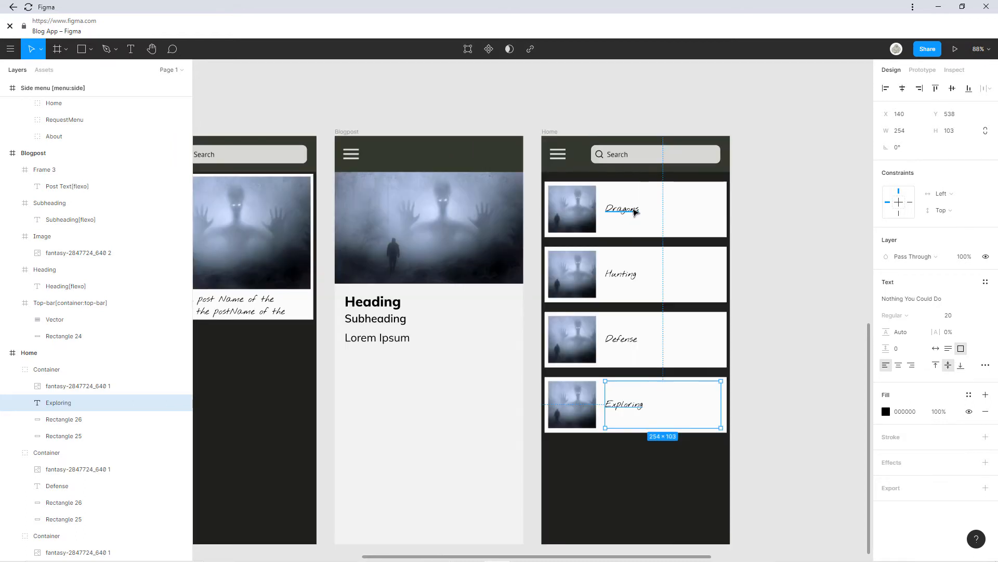
pyautogui.scroll(5, 619, 212)
pyautogui.click(619, 213)
# Set the Dragons and Hunting titles to font size 36.
pyautogui.doubleClick(619, 212)
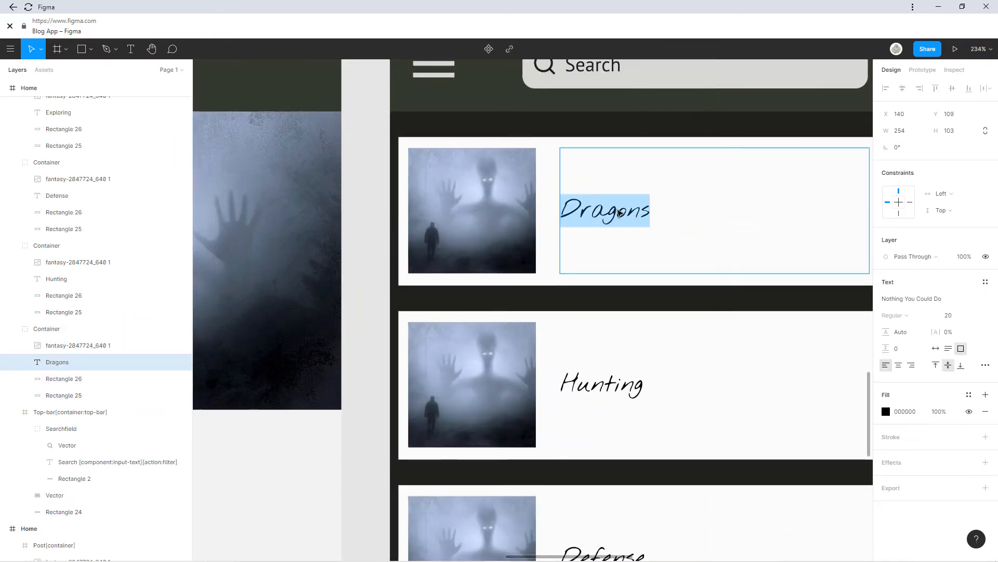
pyautogui.click(971, 315)
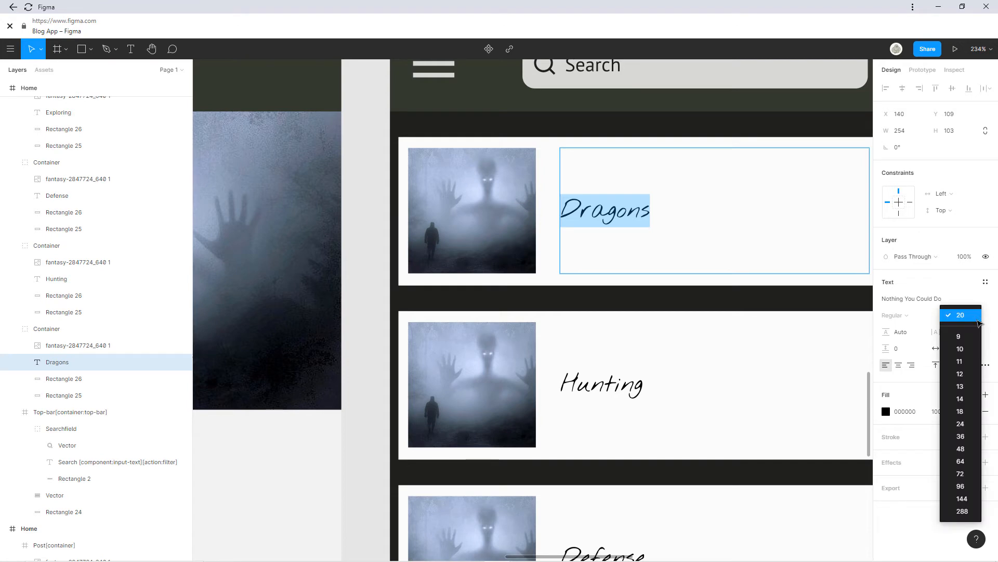
pyautogui.click(963, 437)
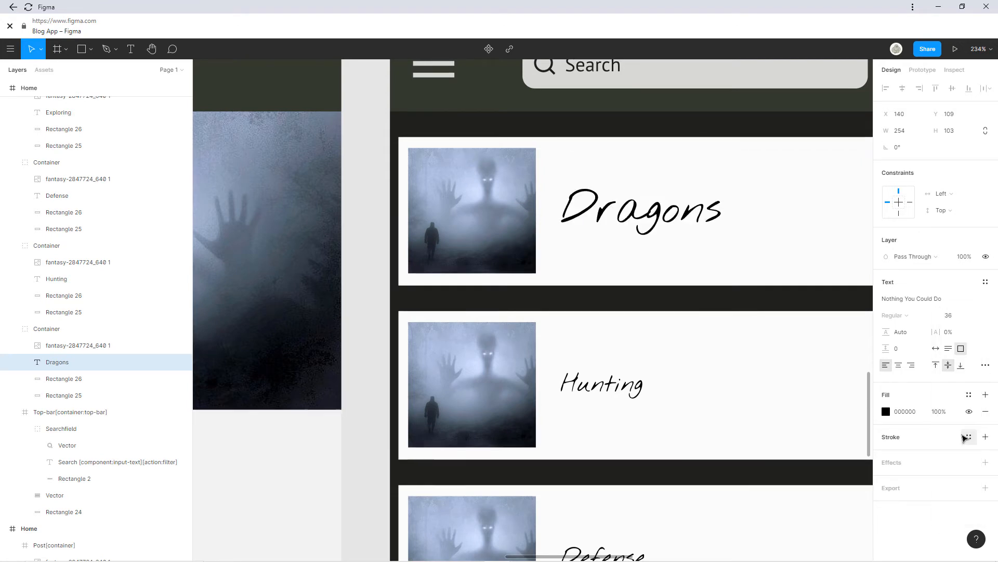
pyautogui.scroll(-5, 790, 367)
pyautogui.scroll(-2, 728, 338)
pyautogui.hscroll(2, 728, 338)
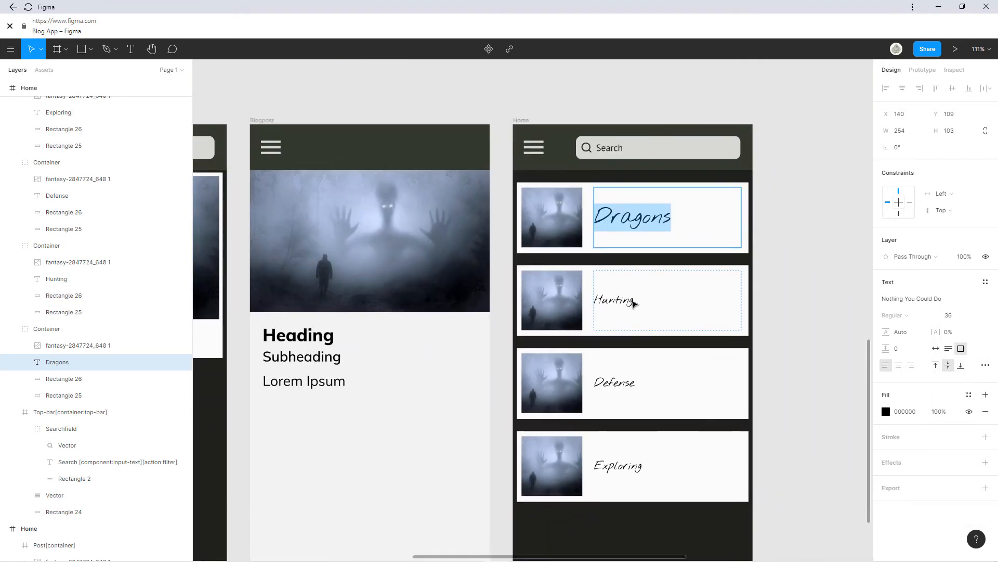
pyautogui.click(634, 303)
pyautogui.click(961, 316)
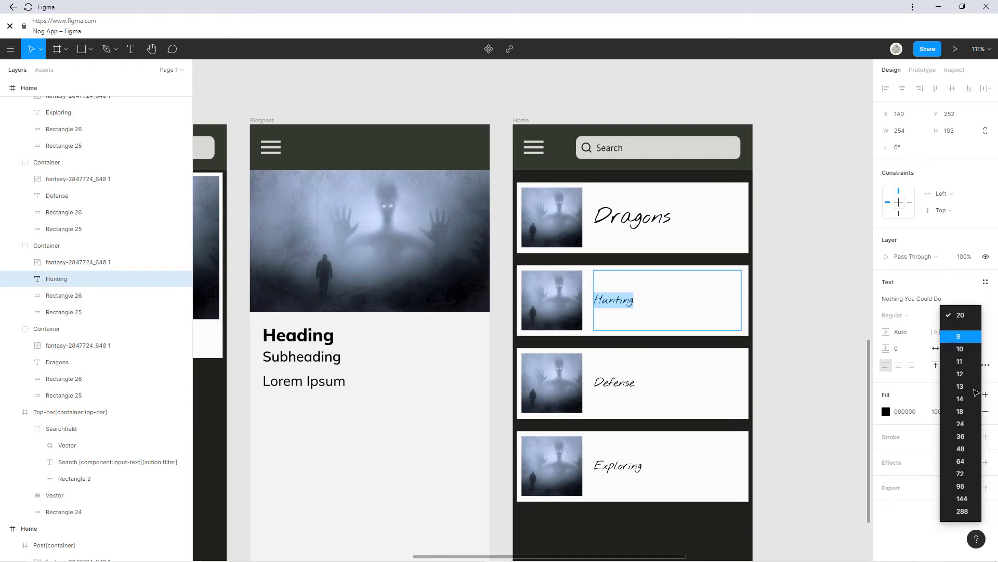
pyautogui.click(963, 439)
# Set the Defense and Exploring titles to font size 36.
pyautogui.doubleClick(622, 378)
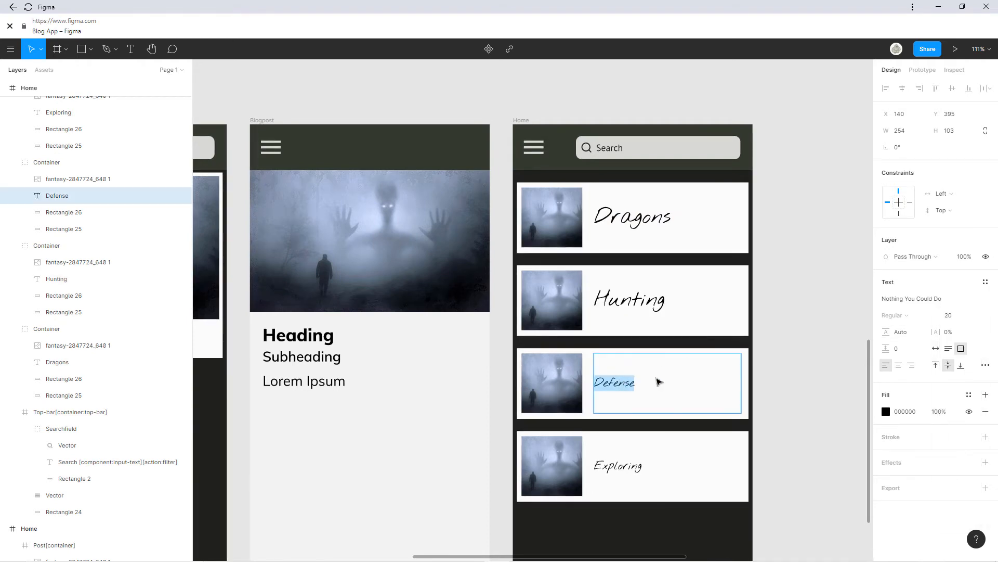
pyautogui.click(976, 315)
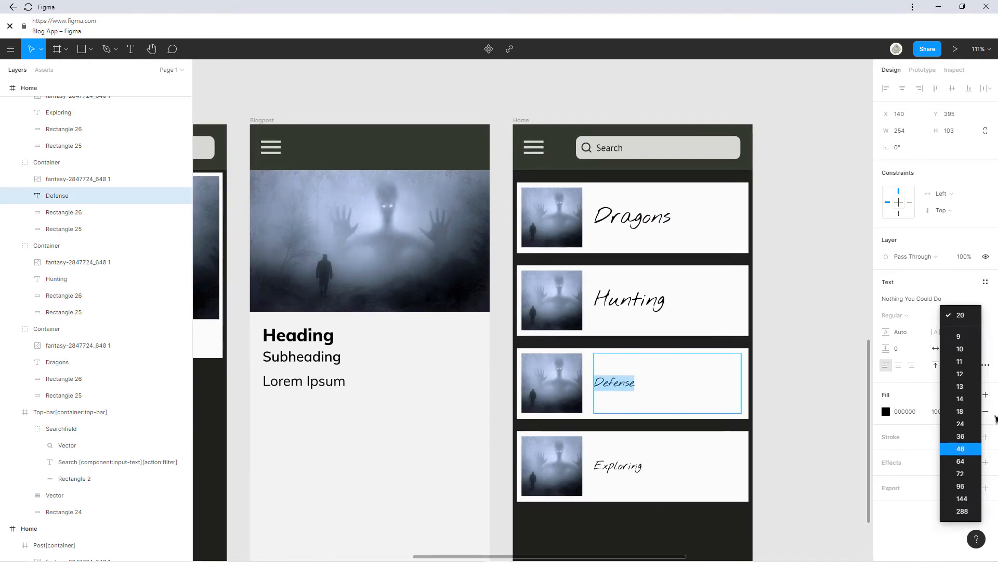
pyautogui.click(963, 438)
pyautogui.doubleClick(643, 468)
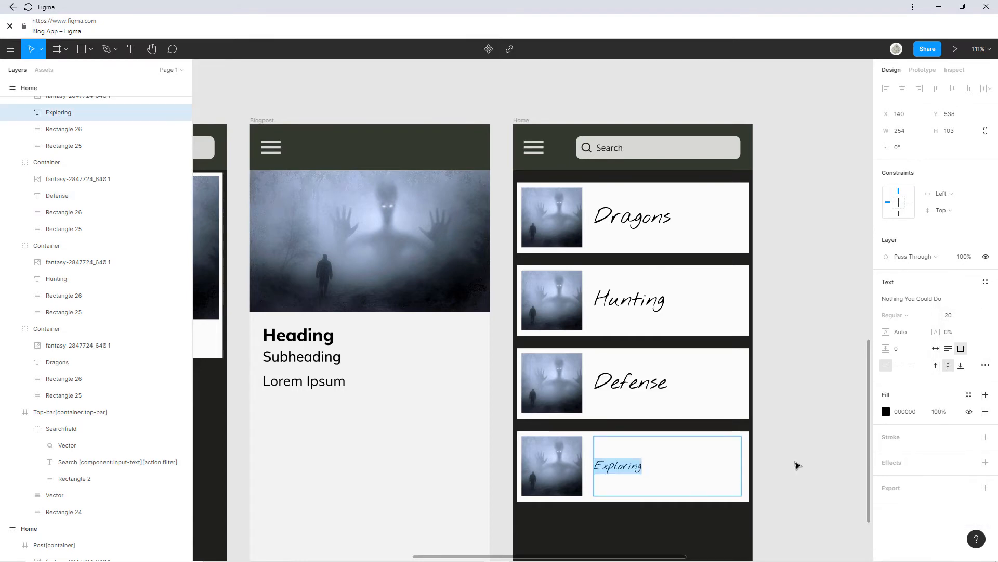
pyautogui.click(976, 315)
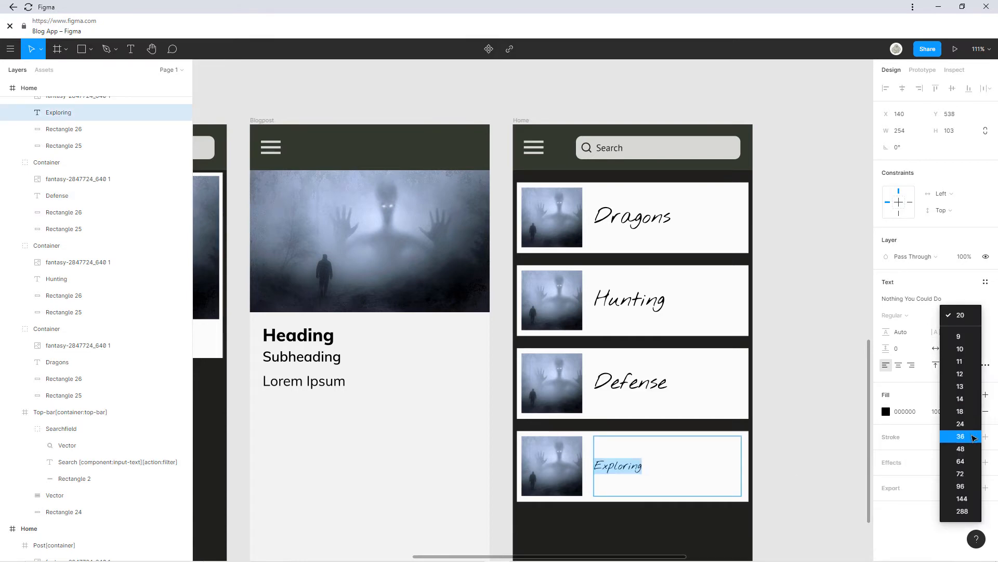
pyautogui.click(970, 438)
pyautogui.scroll(-5, 747, 448)
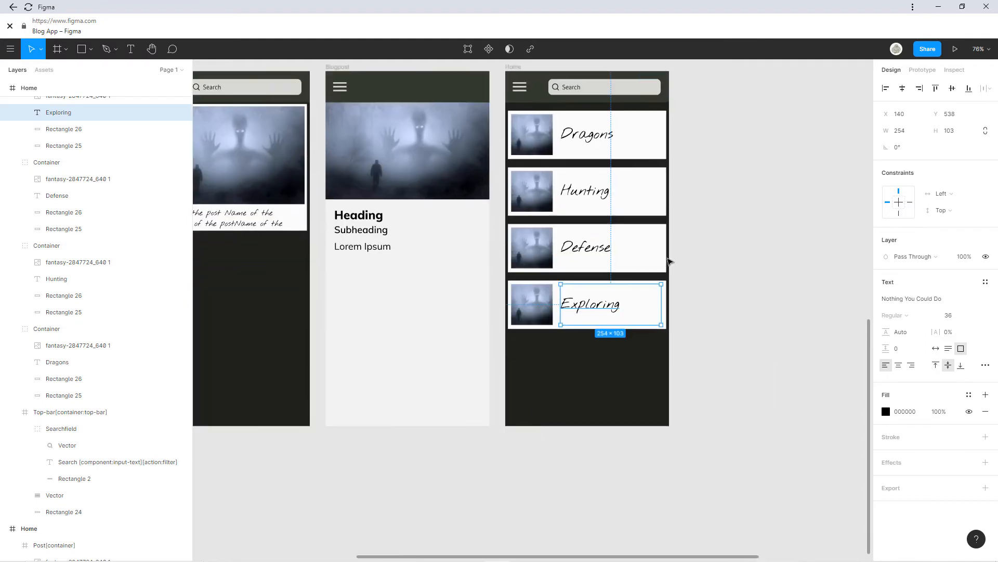
pyautogui.click(680, 245)
pyautogui.scroll(3, 679, 234)
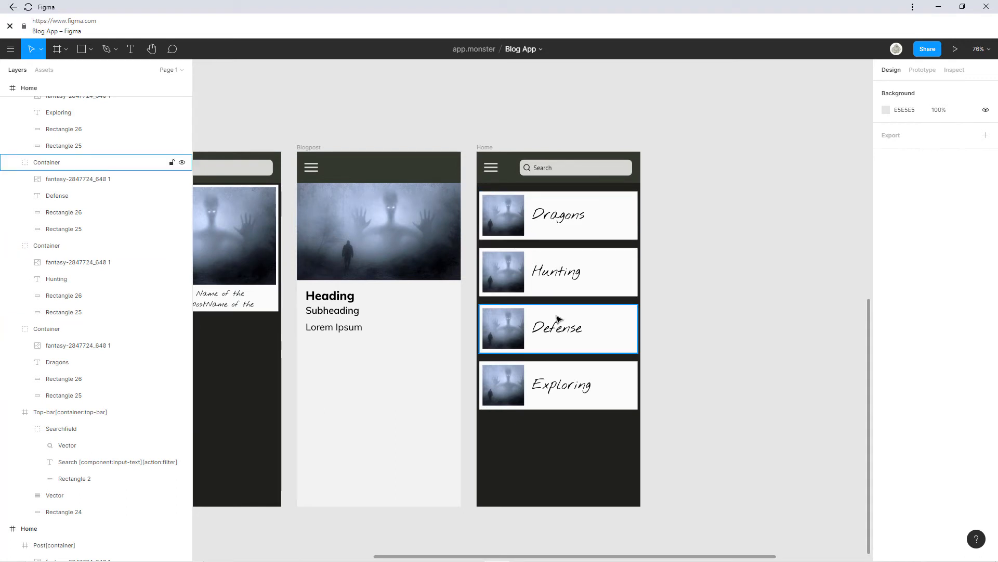
# Rename the duplicated right-hand Home frame to Categories.
pyautogui.hscroll(-5, 437, 286)
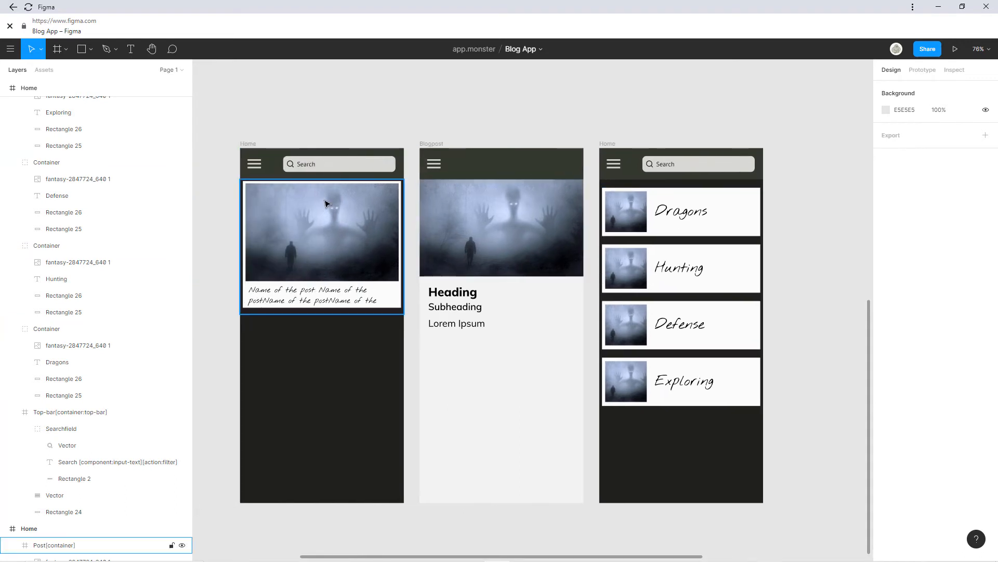
pyautogui.moveTo(608, 141); pyautogui.dragTo(544, 233)
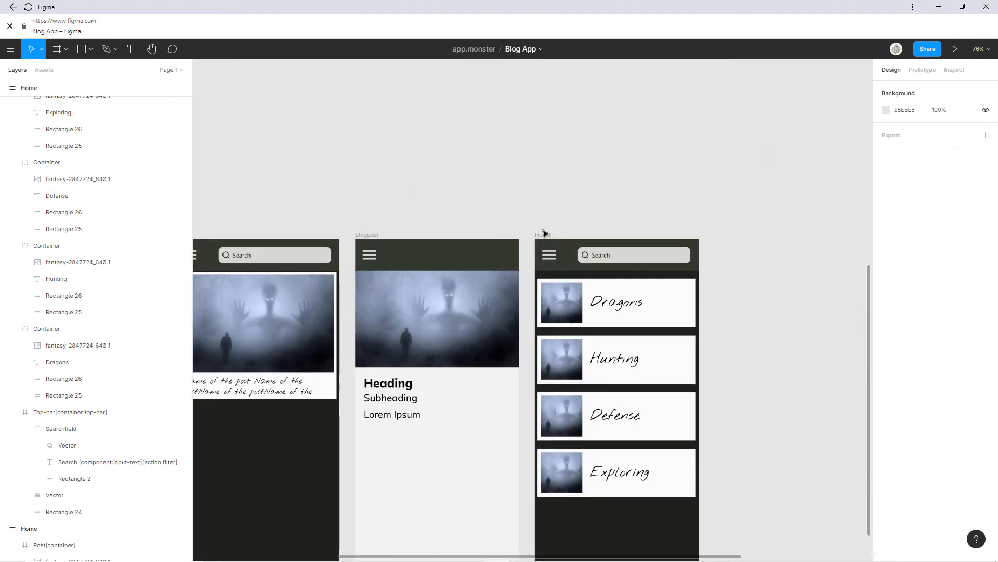
pyautogui.click(544, 234)
pyautogui.doubleClick(37, 91)
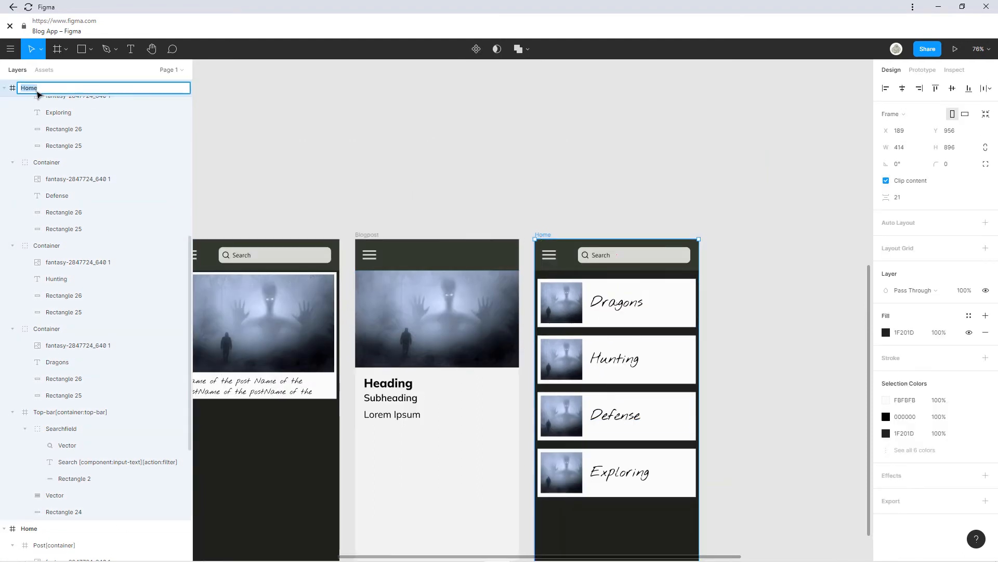
pyautogui.write('Categories')
pyautogui.press('Return')
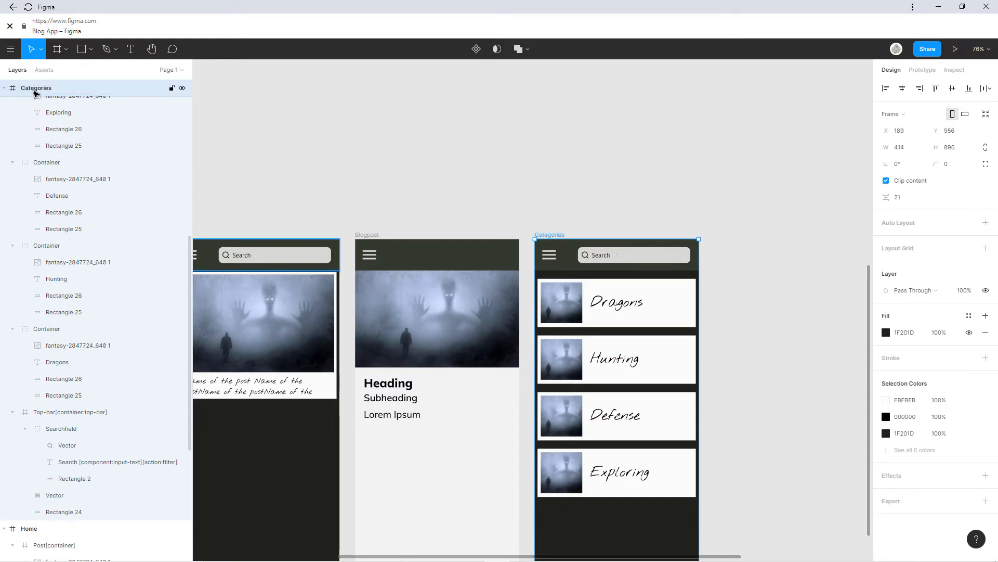
pyautogui.scroll(-3, 572, 171)
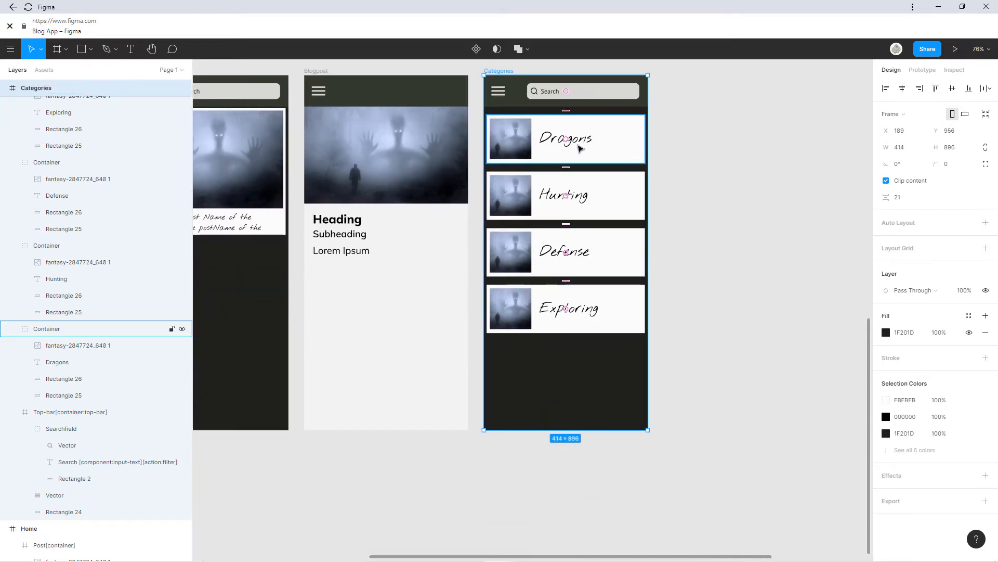
# Replace the Dragons card picture with the fantasy-3756975 image.
pyautogui.click(517, 149)
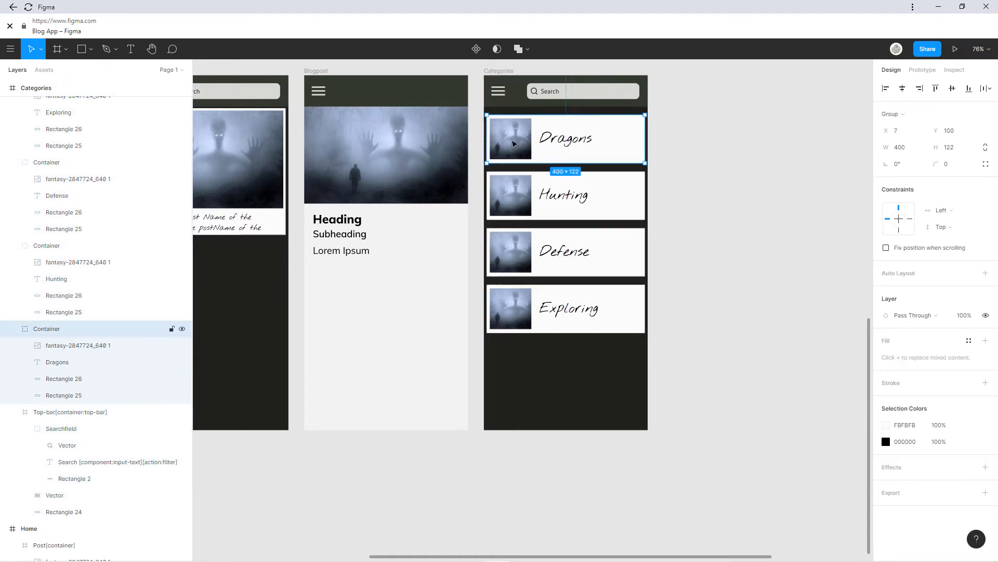
pyautogui.click(518, 150)
pyautogui.scroll(2, 557, 189)
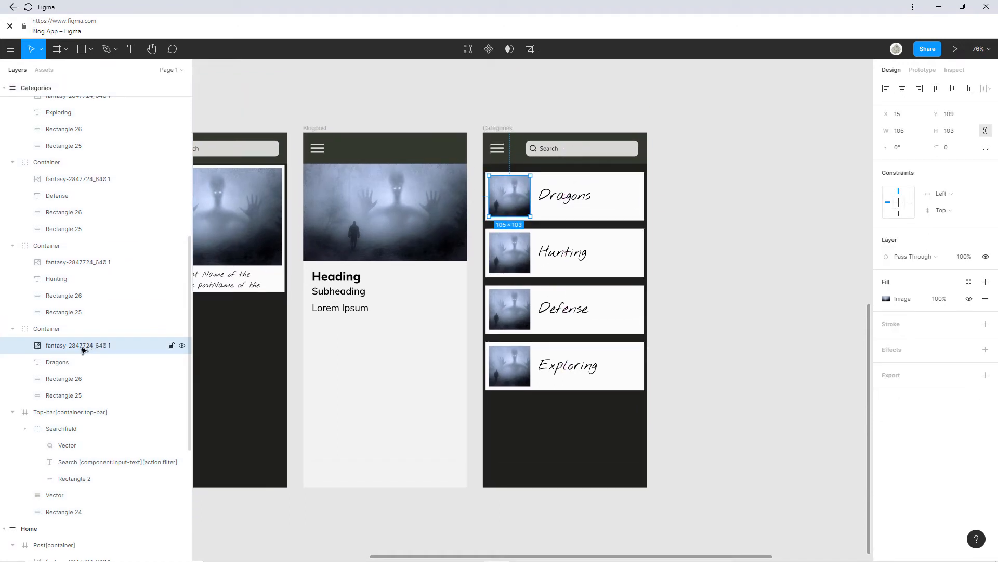
pyautogui.click(887, 297)
pyautogui.click(811, 375)
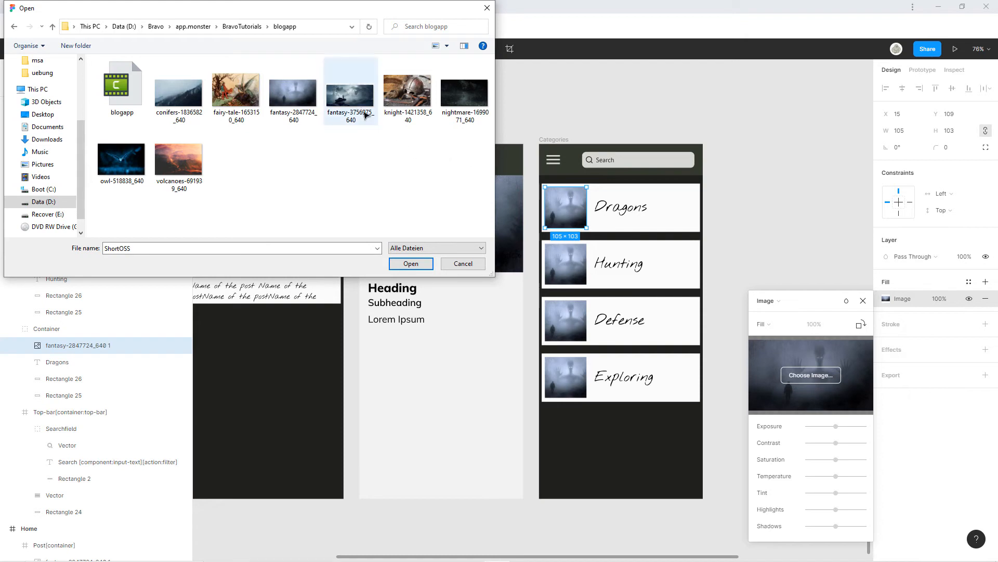
pyautogui.click(350, 93)
pyautogui.click(411, 264)
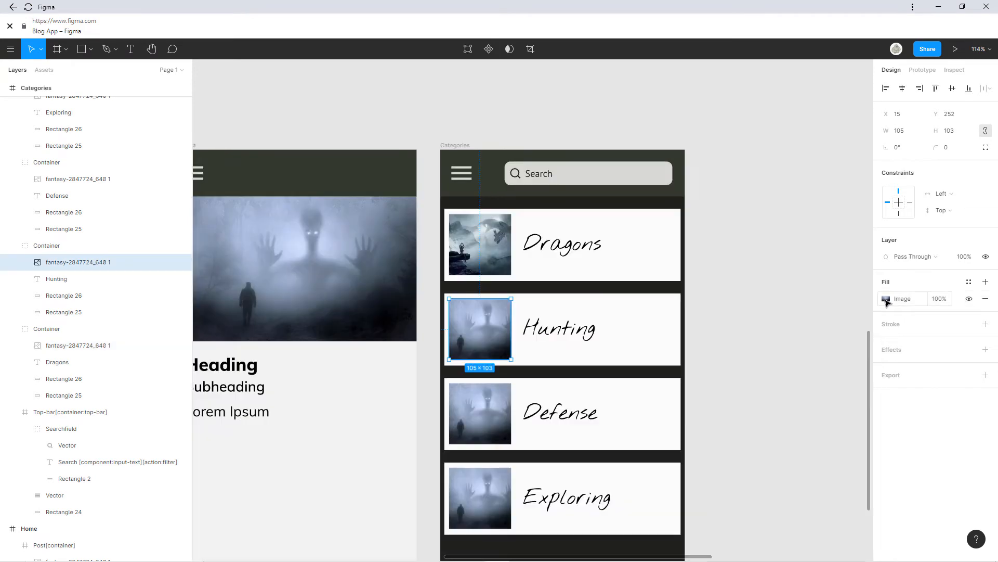
# Fill the Hunting and Defense card pictures with the owl and knight helmet images.
pyautogui.click(886, 299)
pyautogui.click(811, 375)
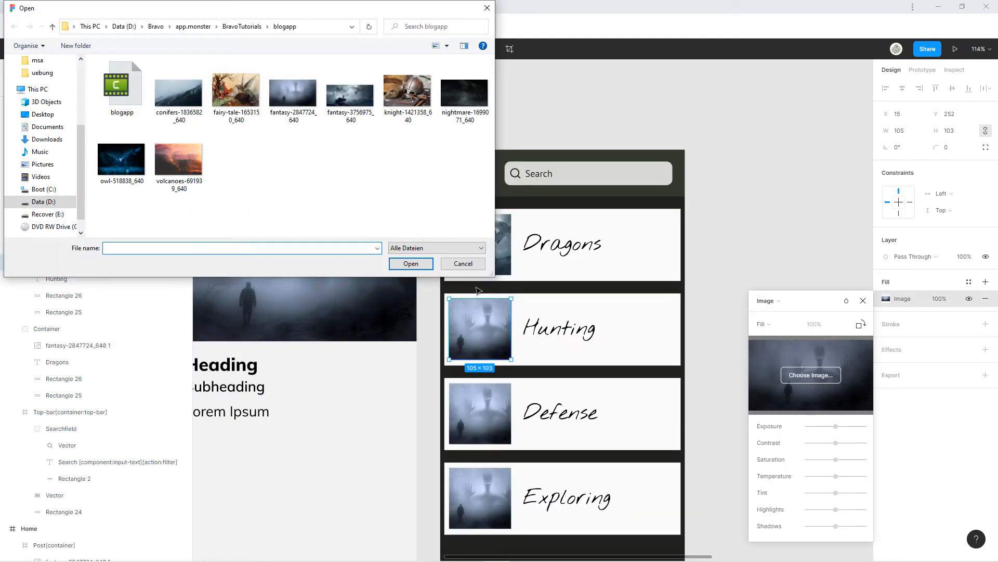
pyautogui.doubleClick(121, 158)
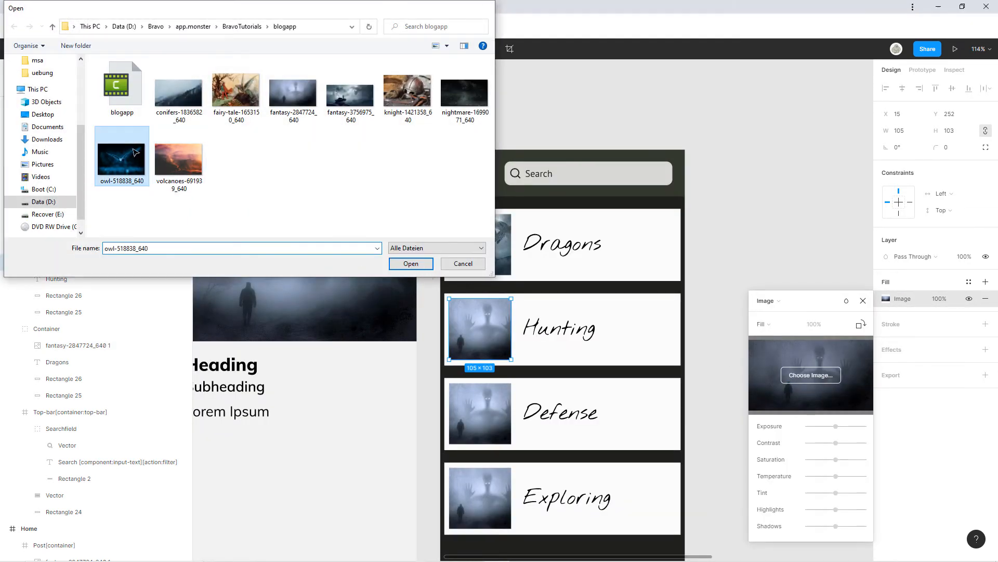
pyautogui.click(863, 300)
pyautogui.doubleClick(492, 411)
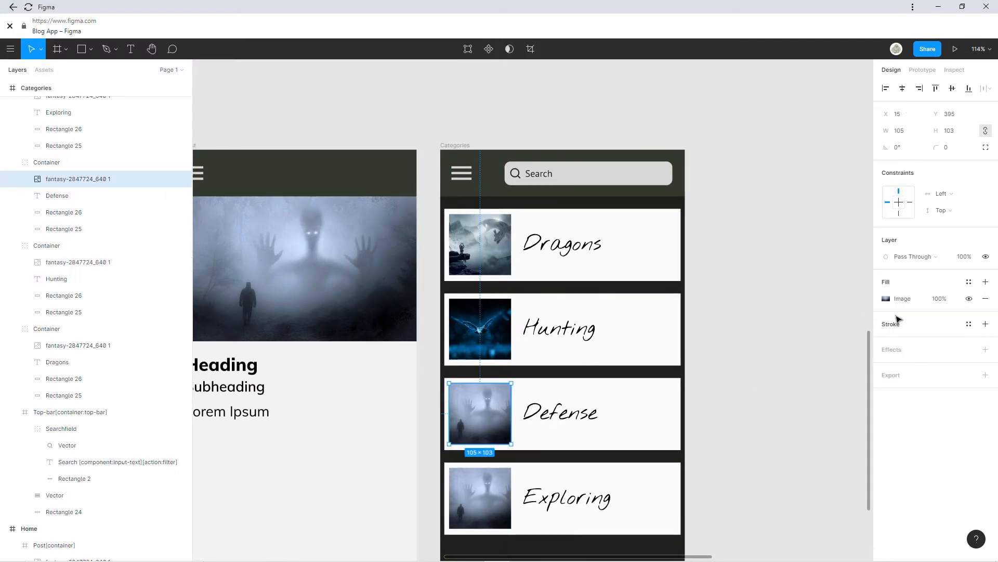
pyautogui.click(886, 299)
pyautogui.click(833, 377)
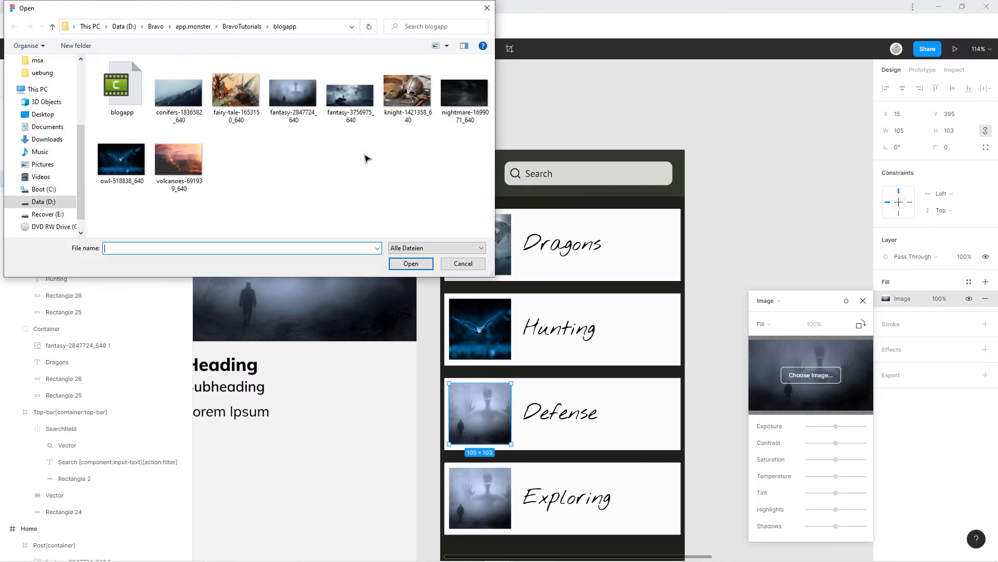
pyautogui.doubleClick(408, 98)
pyautogui.press('Escape')
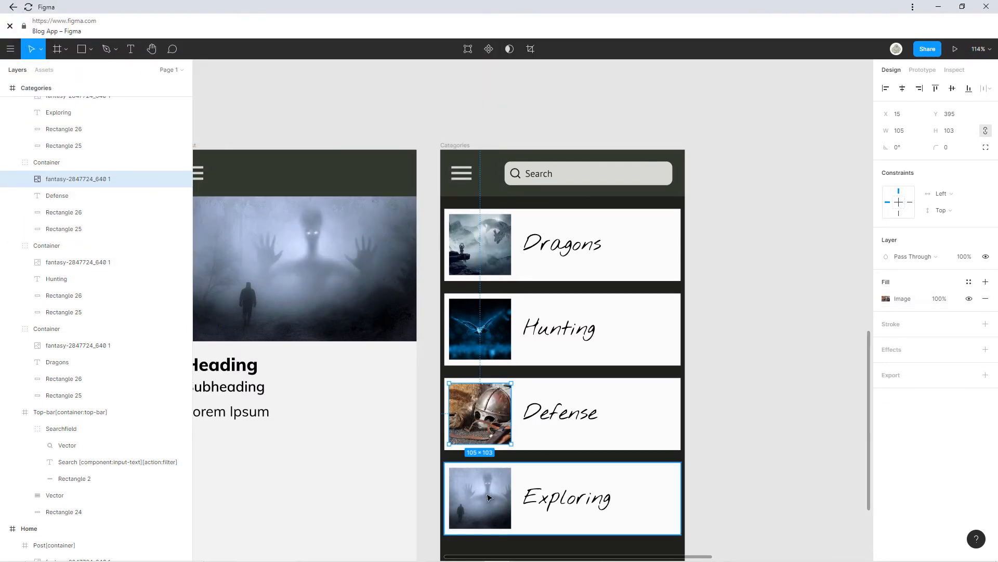
# Fill the Exploring card picture with the foggy conifers image.
pyautogui.click(484, 503)
pyautogui.click(886, 298)
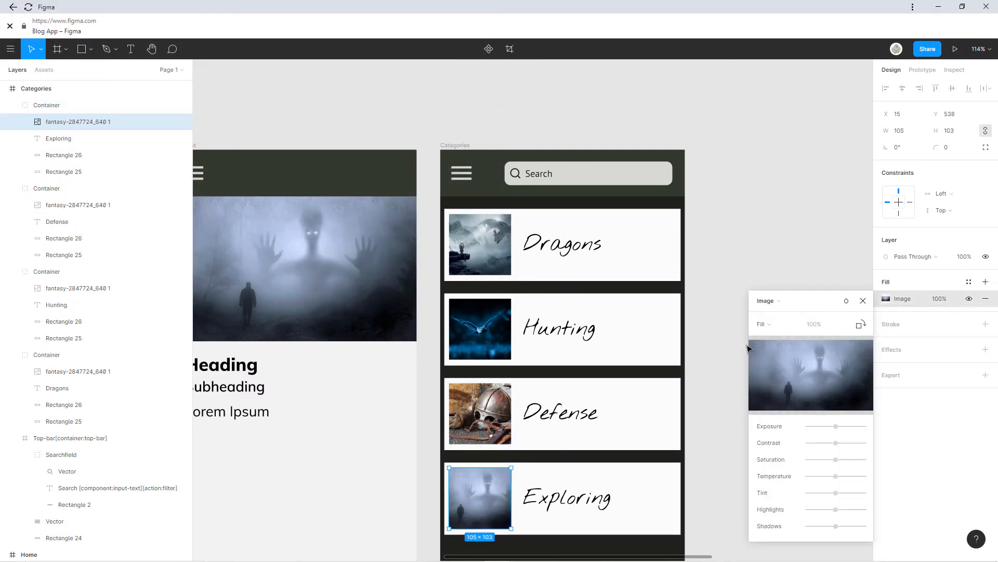
pyautogui.click(811, 376)
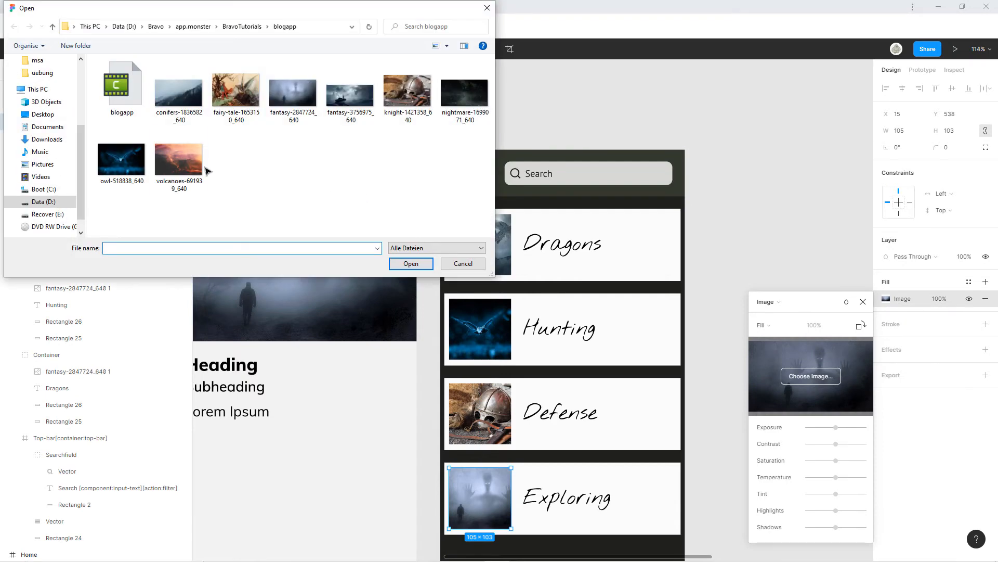
pyautogui.doubleClick(178, 94)
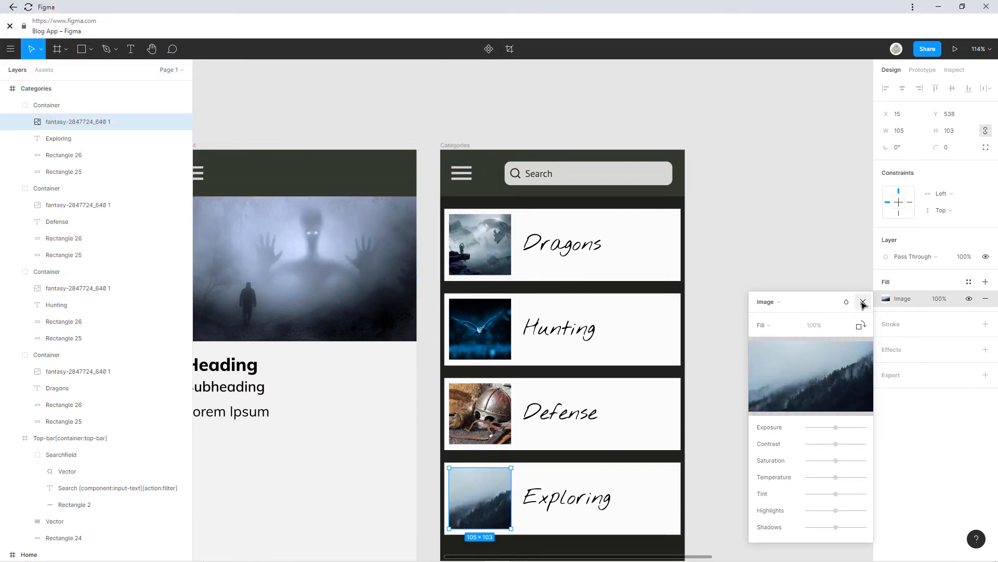
pyautogui.click(864, 302)
pyautogui.click(729, 370)
pyautogui.scroll(-5, 697, 294)
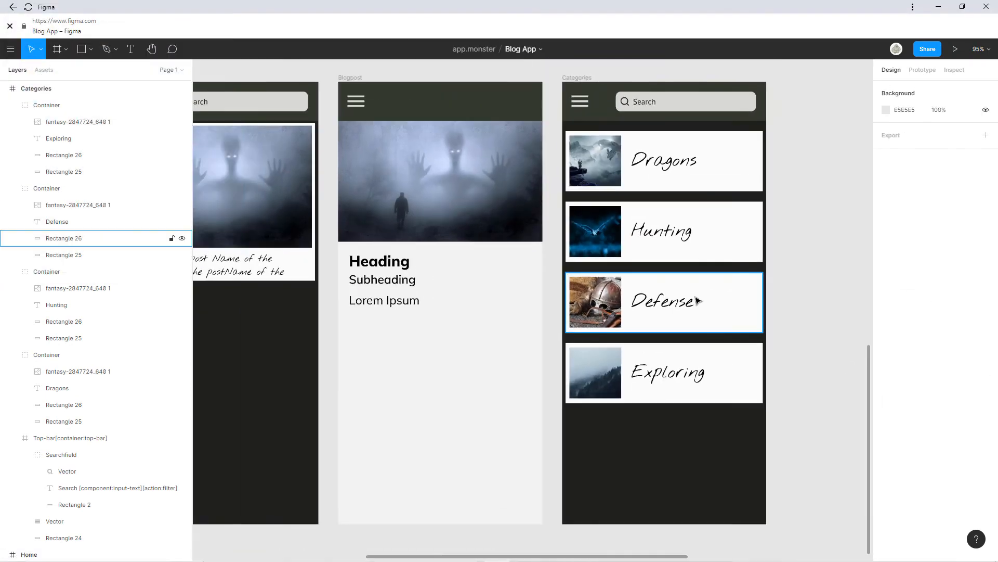
pyautogui.scroll(2, 663, 287)
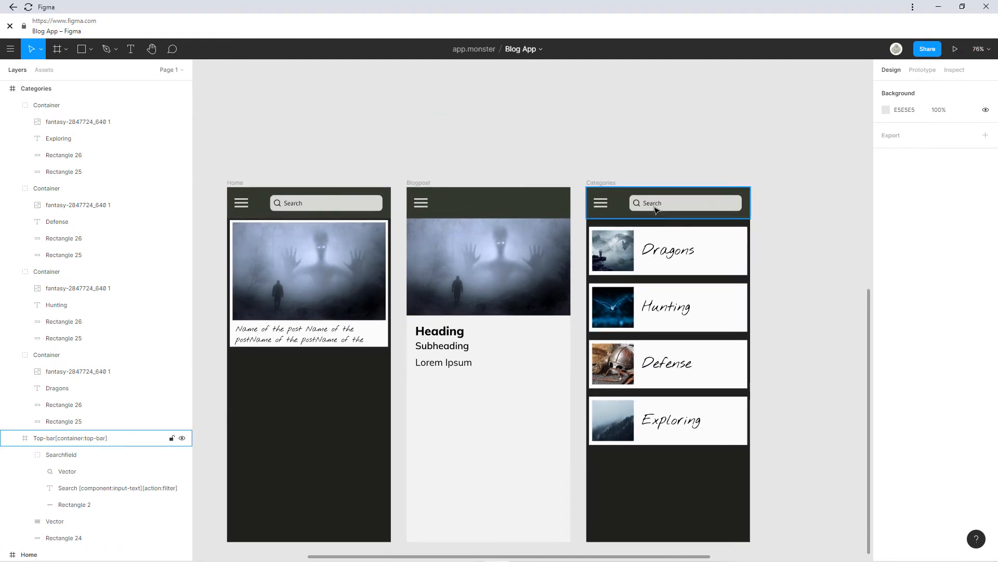
pyautogui.scroll(-5, 655, 209)
pyautogui.scroll(-2, 584, 397)
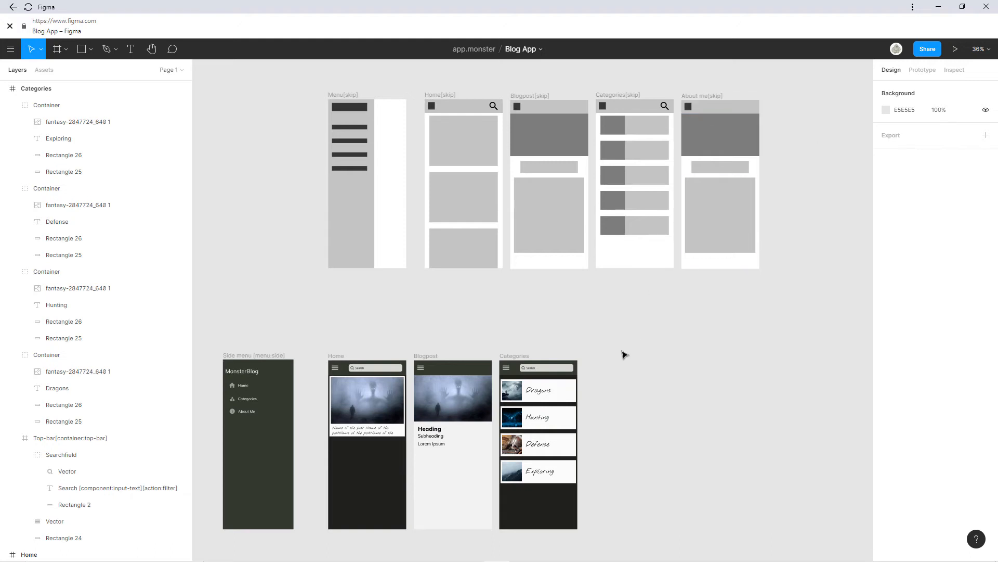
# Duplicate the Blogpost screen so a copy sits beside Categories.
pyautogui.scroll(3, 594, 370)
pyautogui.moveTo(581, 383); pyautogui.dragTo(760, 200)
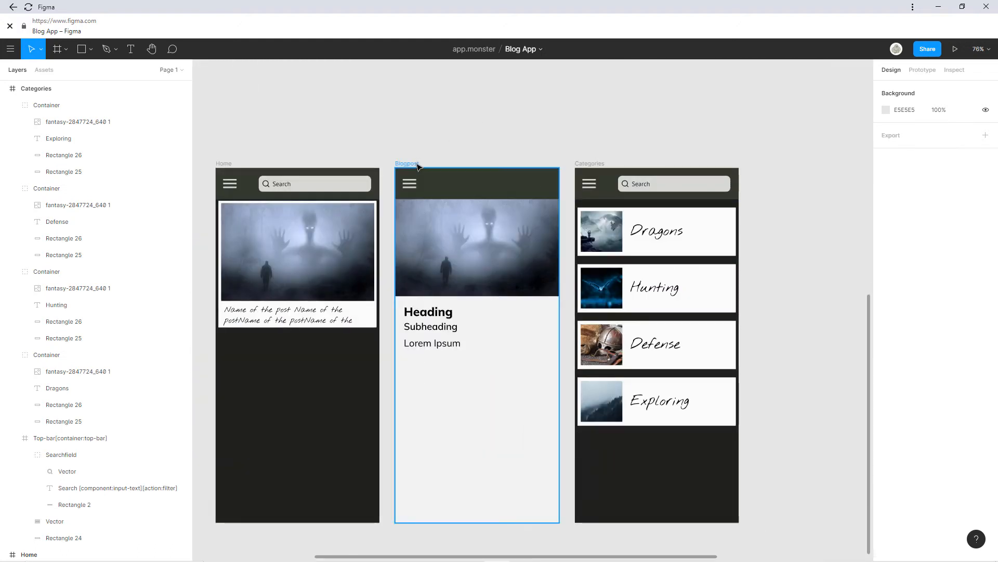
pyautogui.click(416, 164)
pyautogui.hotkey('ctrl', 'c')
pyautogui.hotkey('ctrl', 'v')
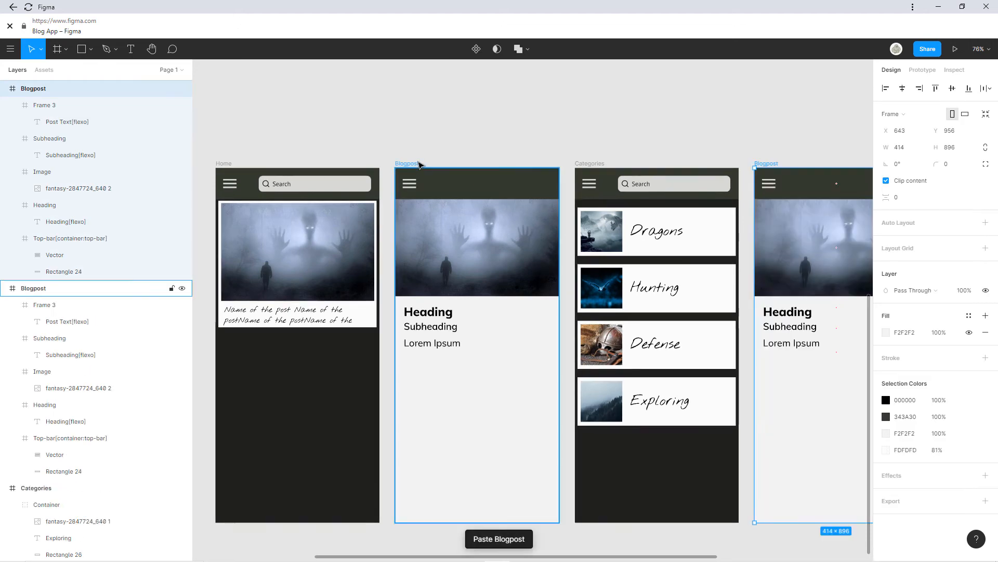
pyautogui.hscroll(5, 550, 348)
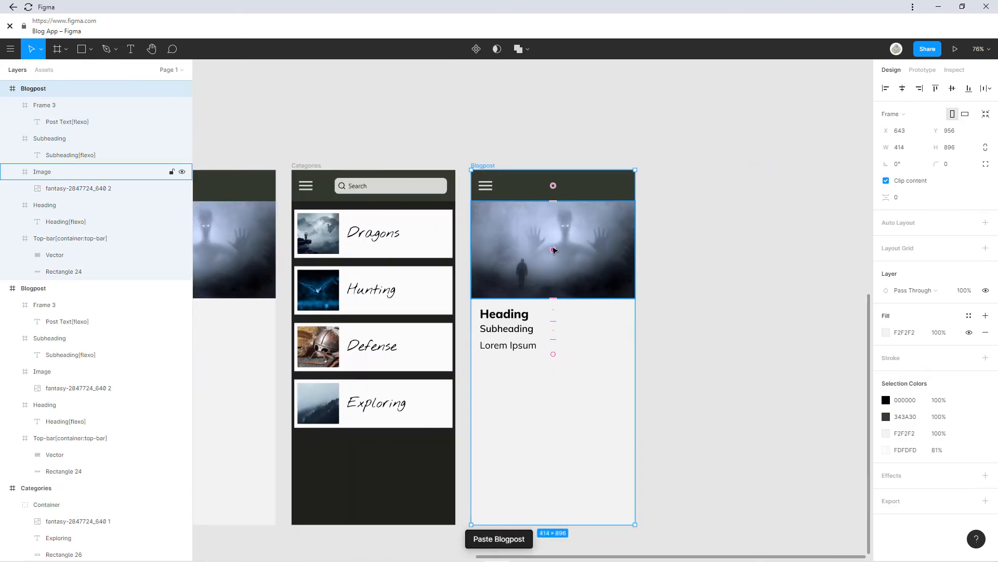
# Replace the copy's header picture with the fairy-tale-1653150_640 knight-and-dragon image.
pyautogui.click(555, 251)
pyautogui.click(562, 246)
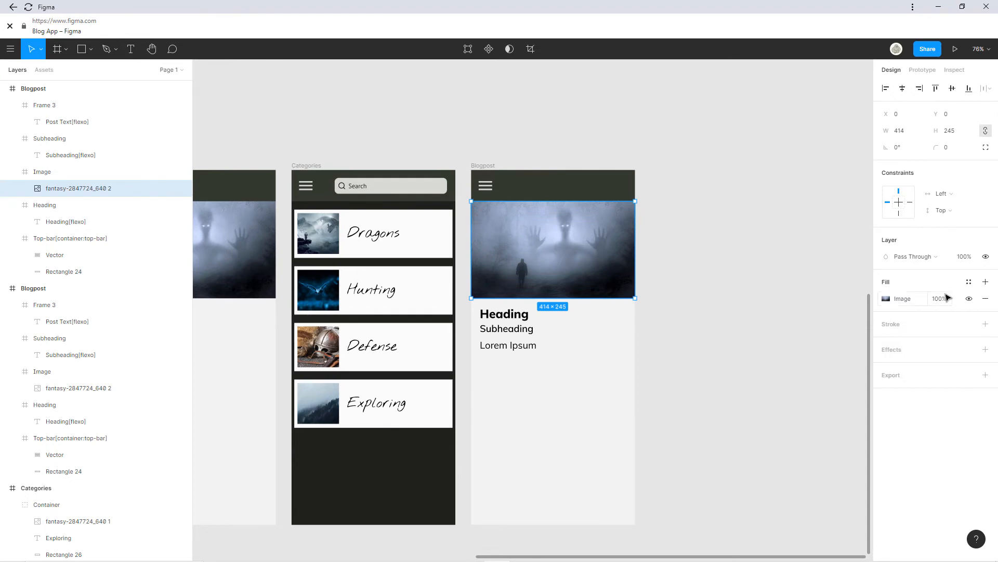
pyautogui.click(898, 301)
pyautogui.click(799, 378)
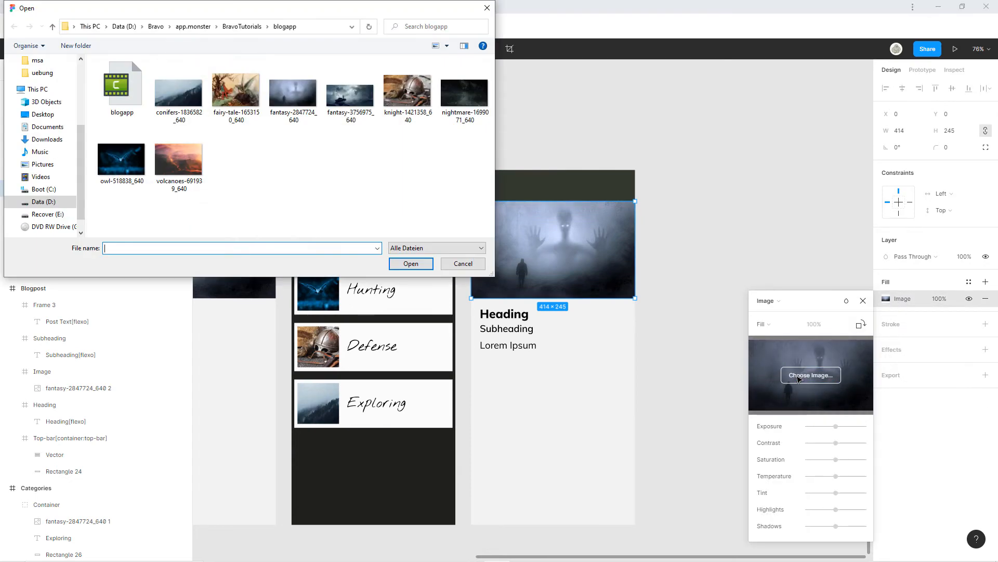
pyautogui.click(235, 91)
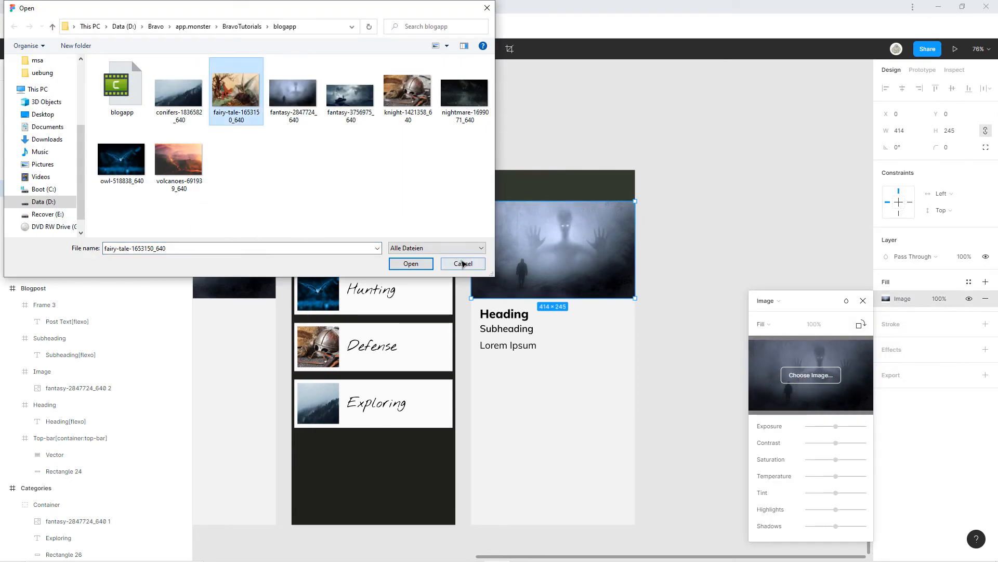
pyautogui.click(426, 264)
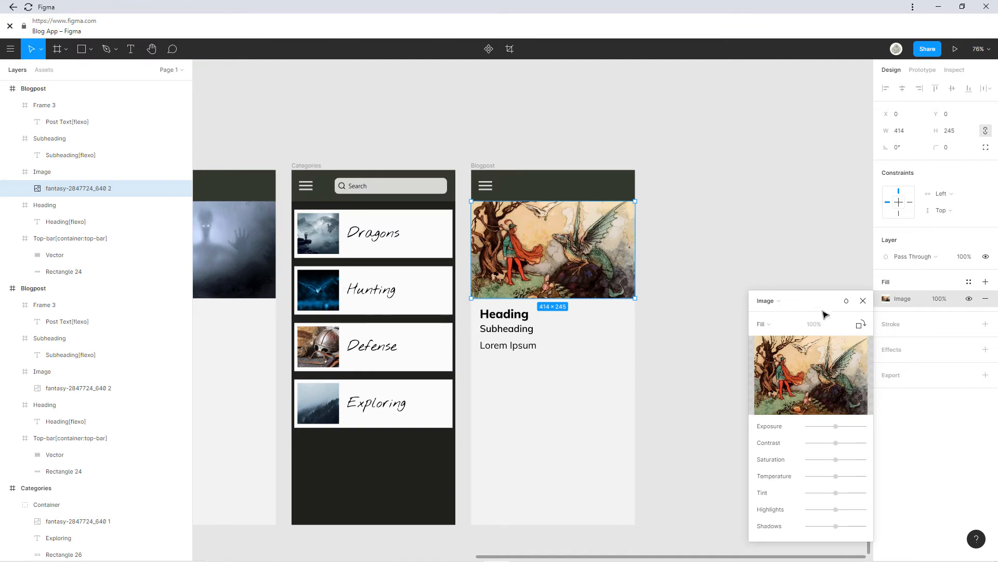
pyautogui.click(863, 301)
pyautogui.click(707, 318)
pyautogui.doubleClick(520, 315)
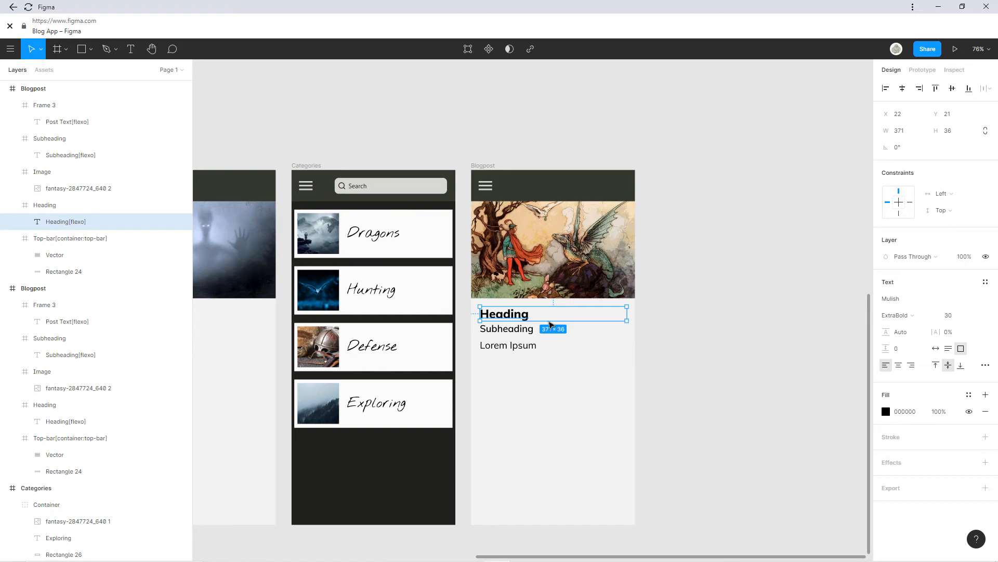
# Change the copied screen's heading to 'About me'.
pyautogui.scroll(-5, 550, 325)
pyautogui.hscroll(-3, 480, 303)
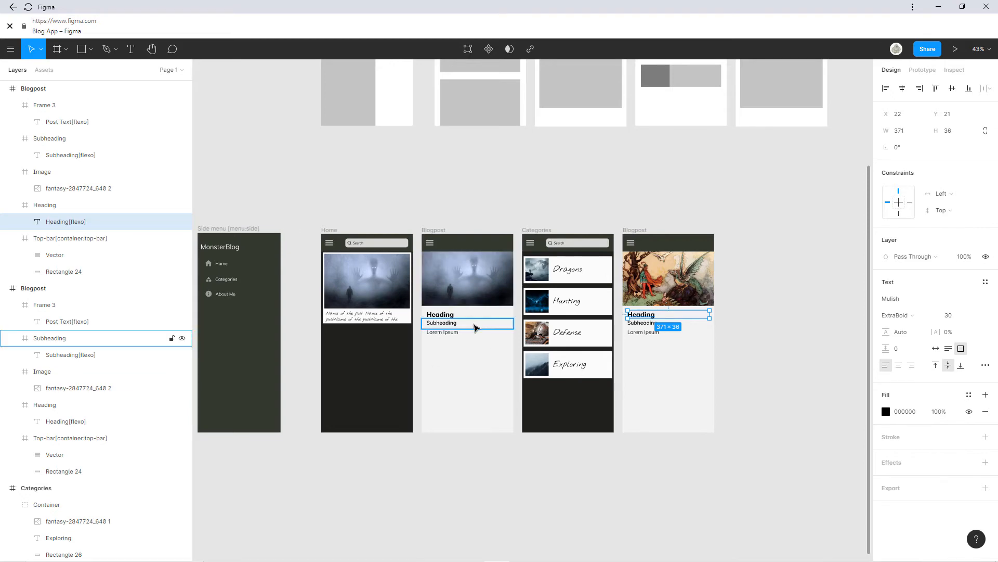
pyautogui.scroll(5, 657, 307)
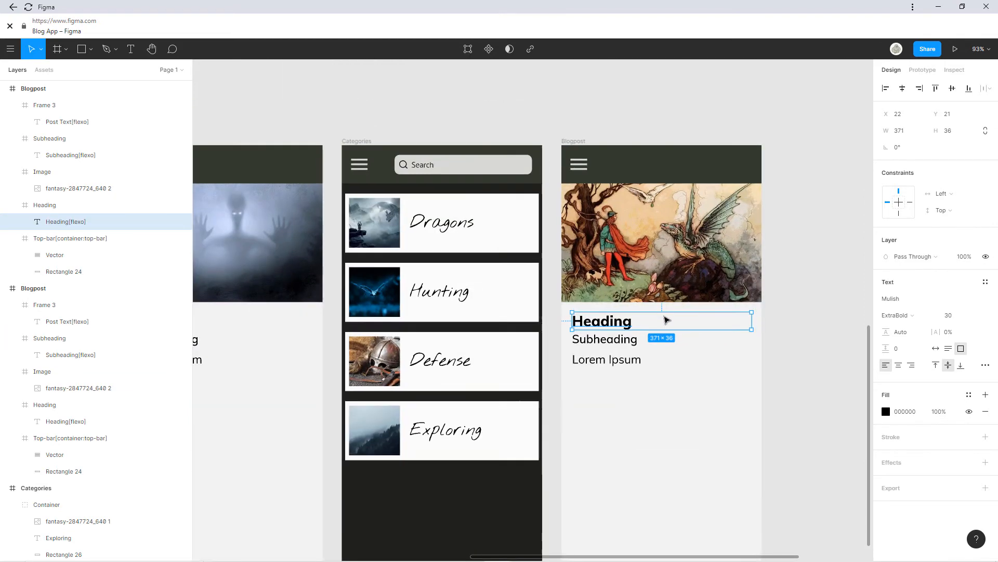
pyautogui.scroll(2, 653, 302)
pyautogui.hscroll(4, 653, 302)
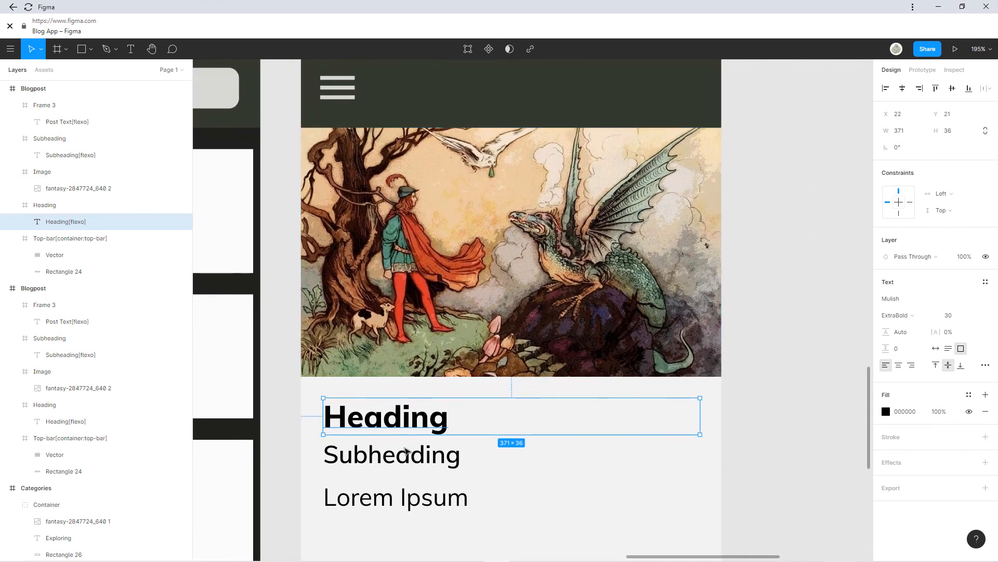
pyautogui.doubleClick(415, 425)
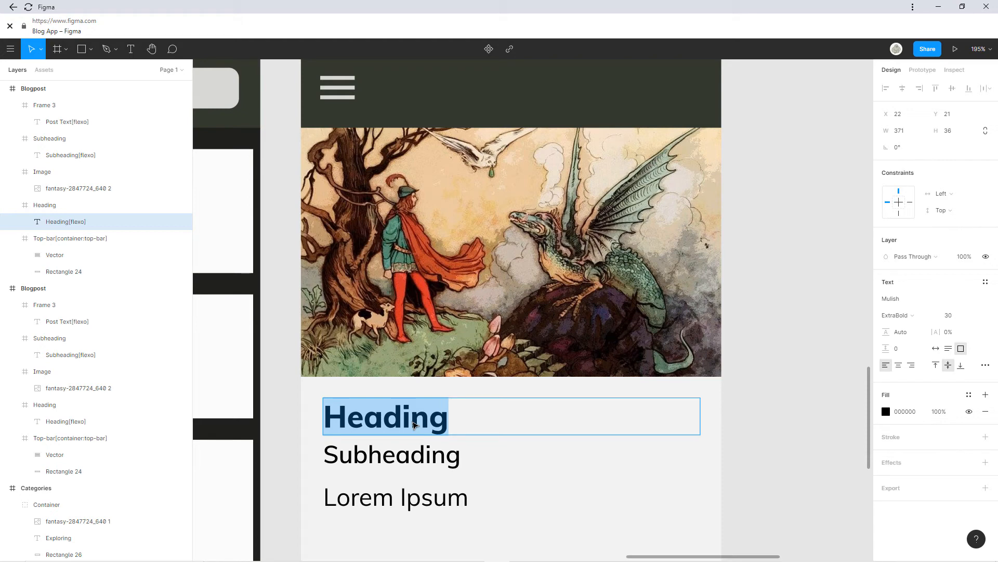
pyautogui.press('BackSpace')
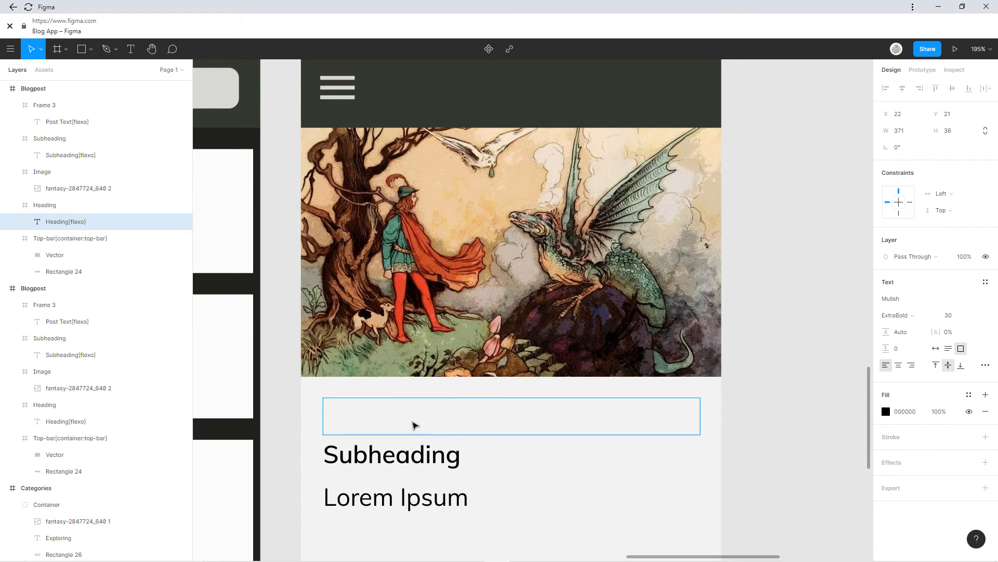
pyautogui.write('About me')
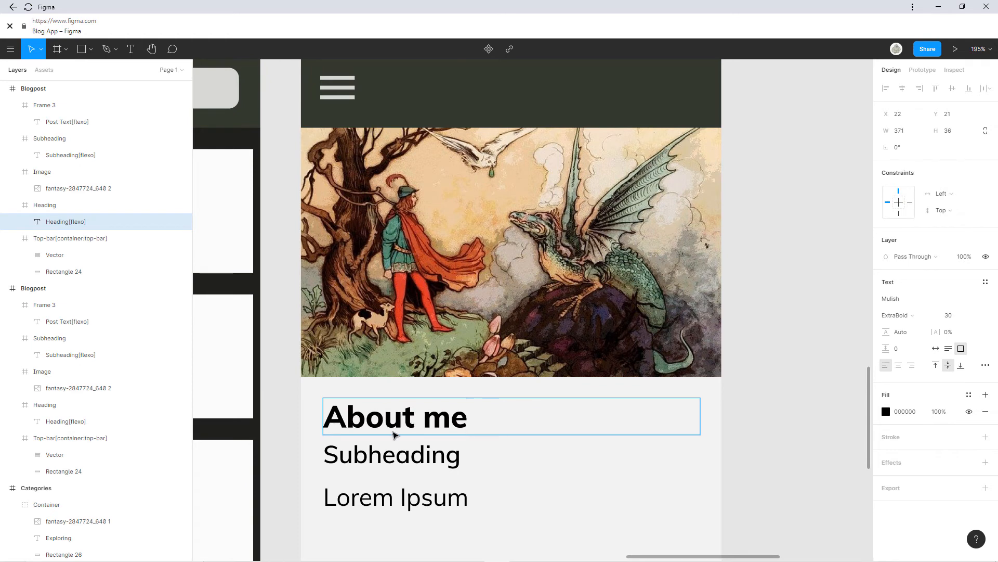
# Set the subheading to 'The monster expert' and the body line to 'I like finding and killing monsters'.
pyautogui.doubleClick(396, 455)
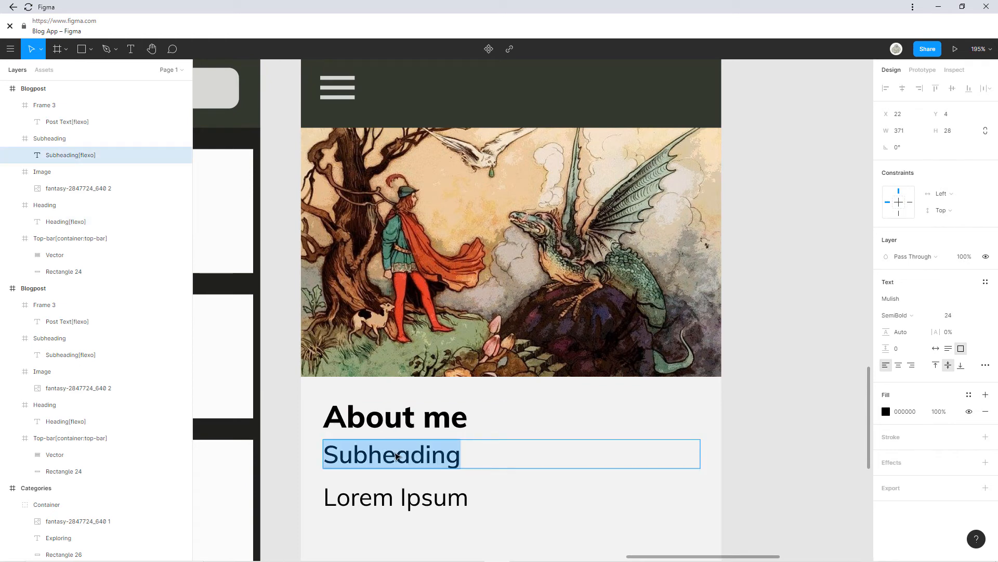
pyautogui.write('The')
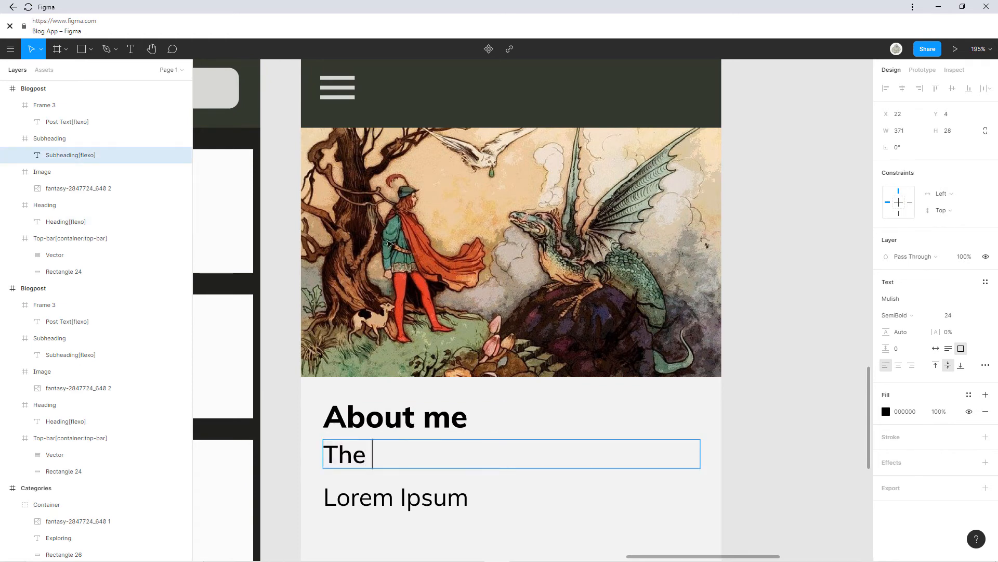
pyautogui.scroll(-10, 572, 179)
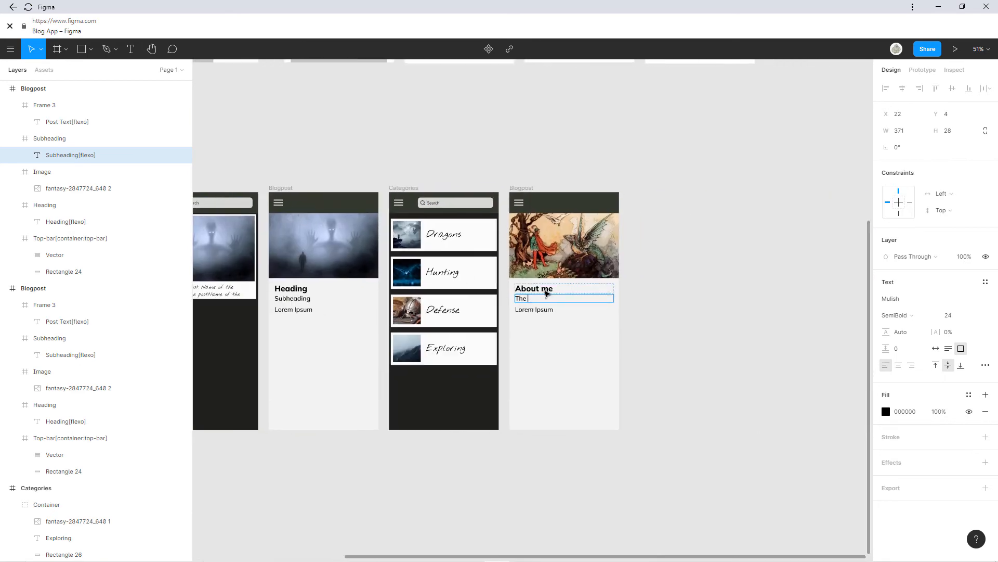
pyautogui.scroll(10, 544, 292)
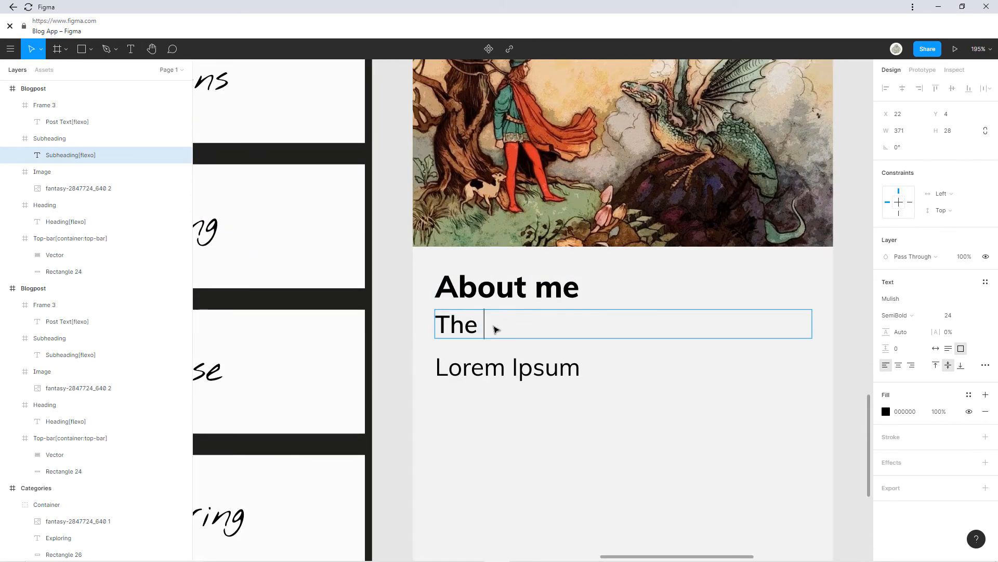
pyautogui.write('monster ')
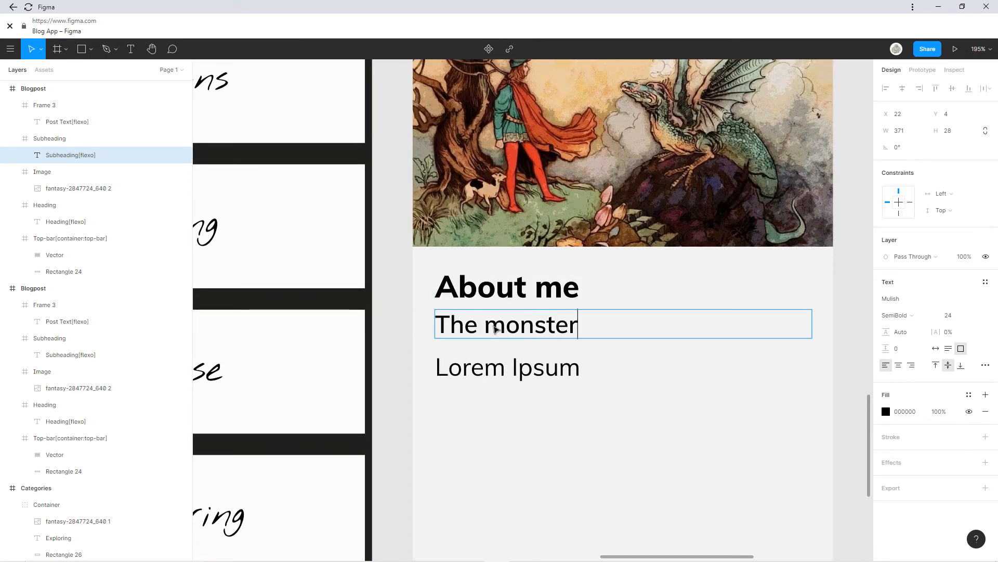
pyautogui.write('expert')
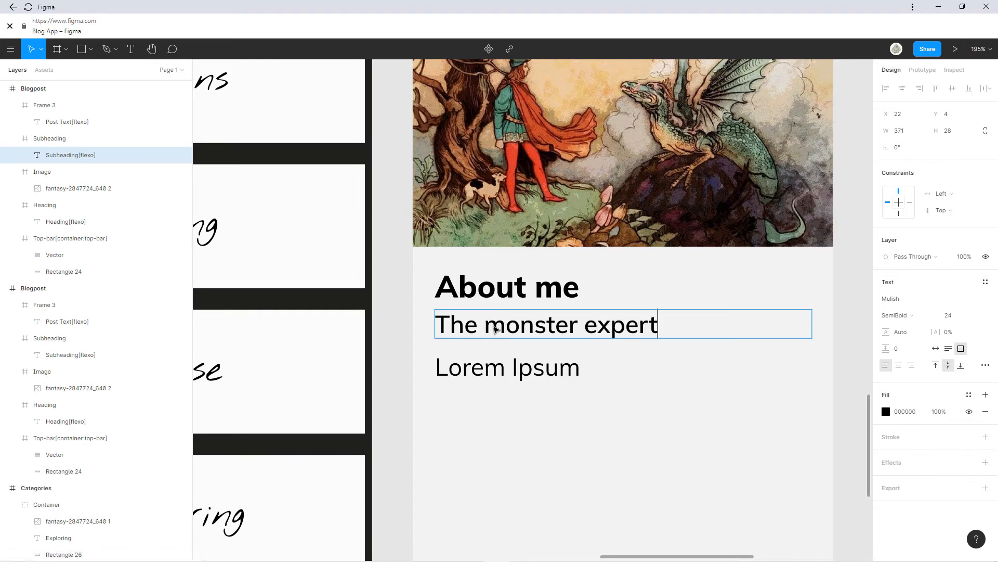
pyautogui.click(512, 375)
pyautogui.doubleClick(512, 375)
pyautogui.tripleClick(512, 375)
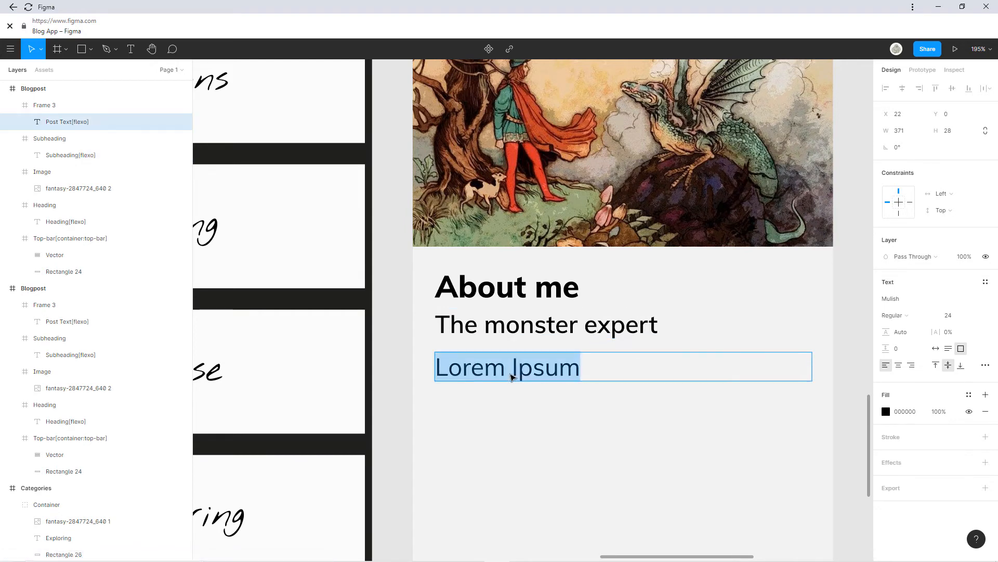
pyautogui.write('I like')
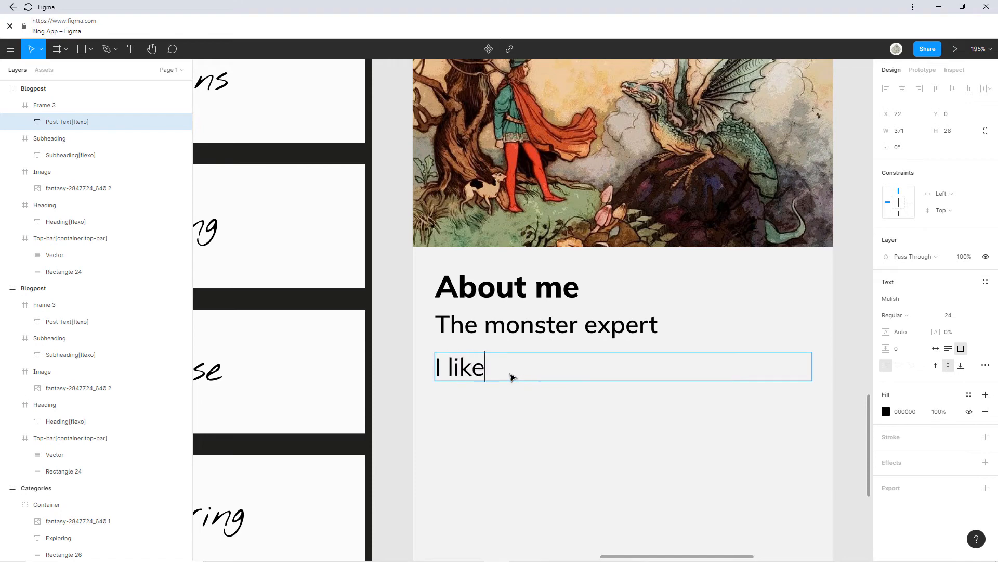
pyautogui.write(' finding and ')
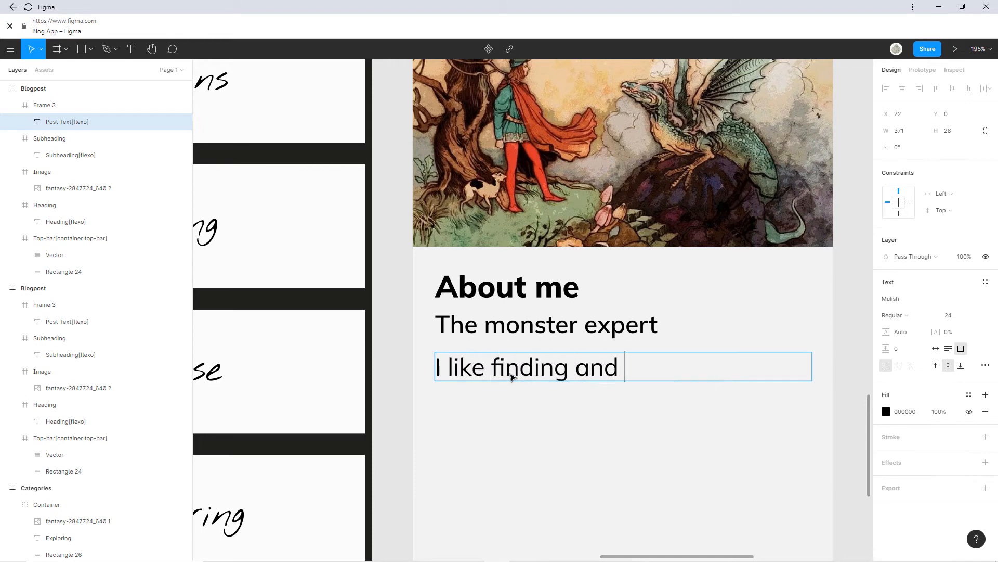
pyautogui.write('killing mo')
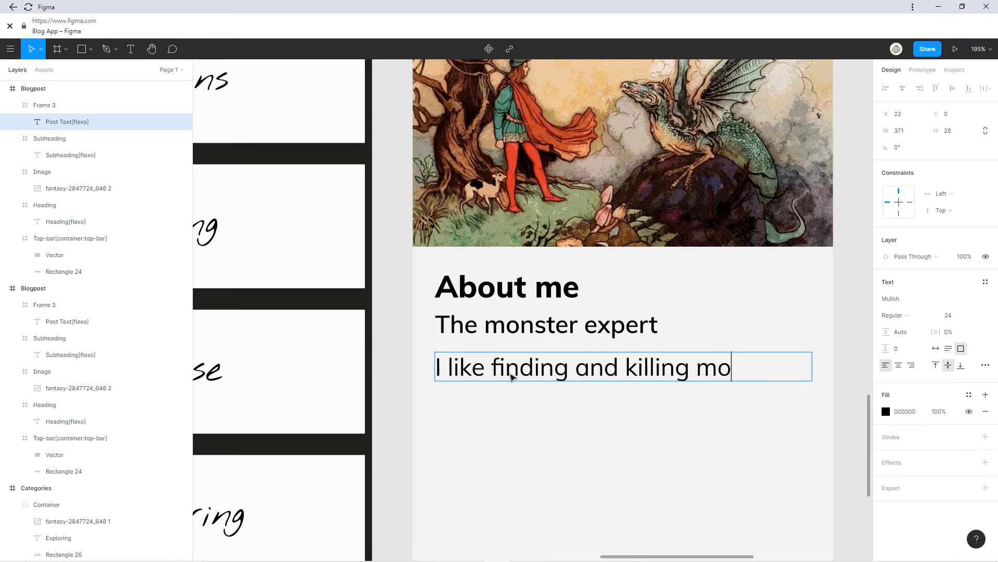
pyautogui.write('nsters')
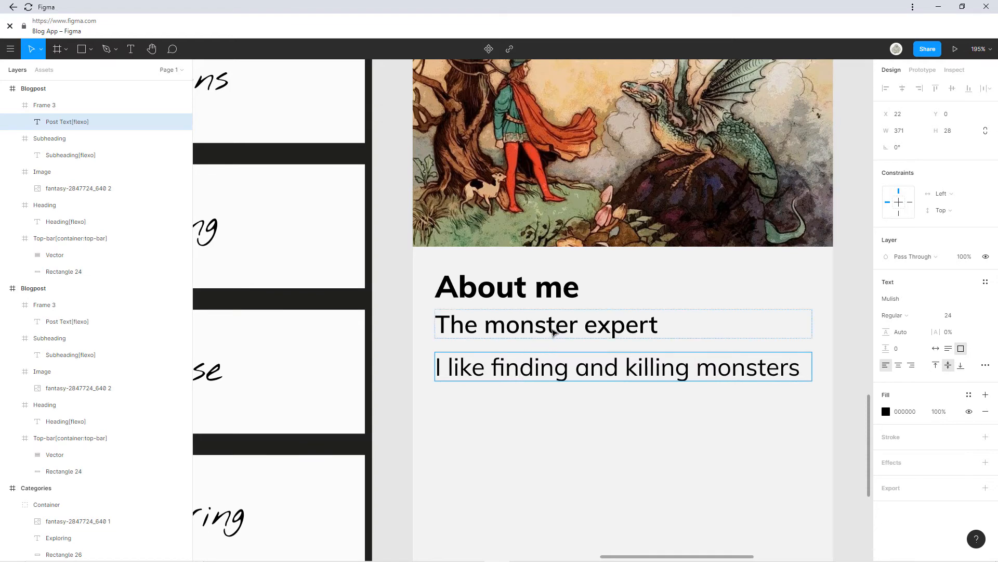
# Set the copied screen's body text to font size 18.
pyautogui.click(552, 328)
pyautogui.click(558, 380)
pyautogui.click(975, 318)
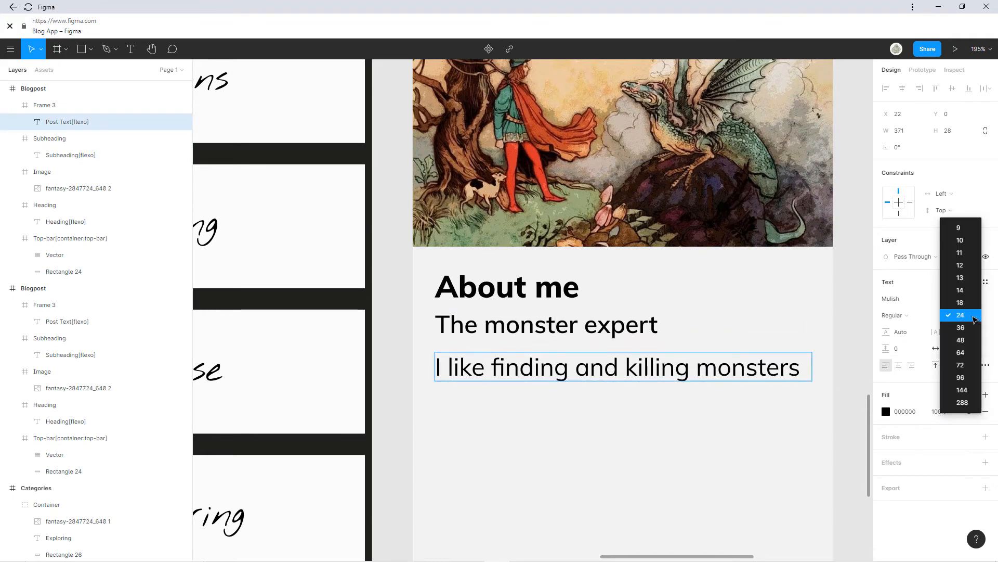
pyautogui.click(971, 314)
pyautogui.doubleClick(771, 370)
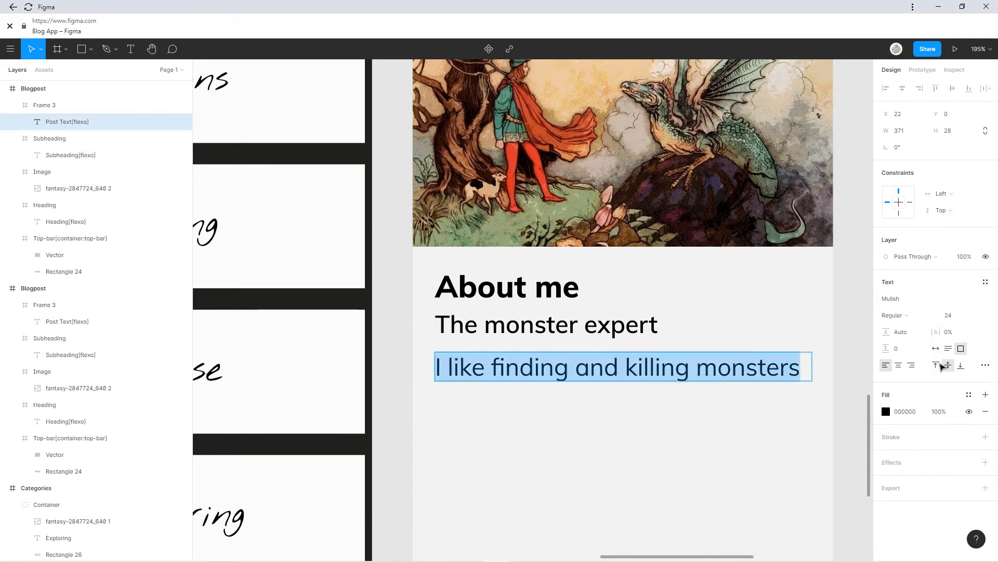
pyautogui.click(971, 319)
pyautogui.click(960, 304)
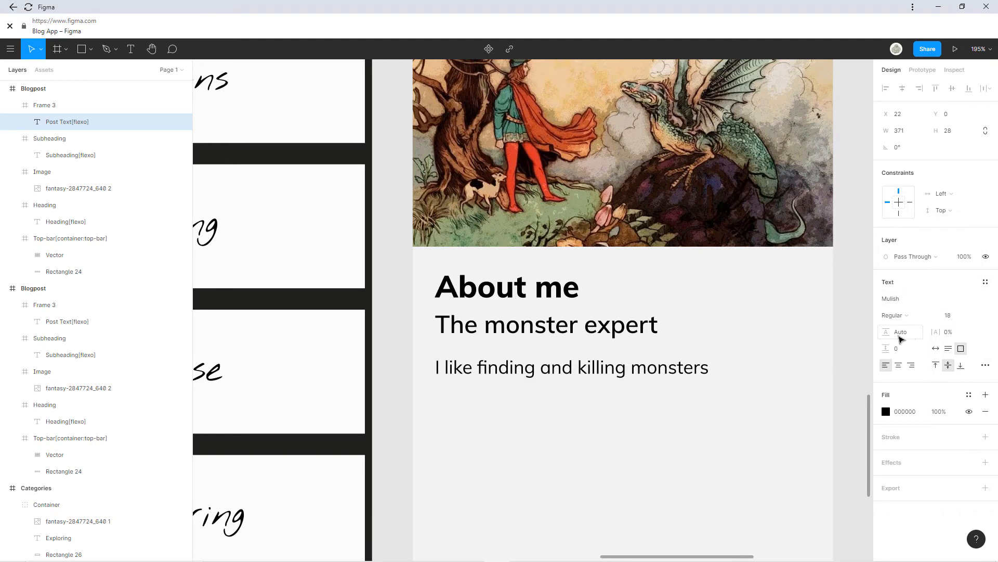
pyautogui.press('Escape')
# Set the original Blogpost's Lorem Ipsum text to font size 18 as well.
pyautogui.scroll(-6, 664, 364)
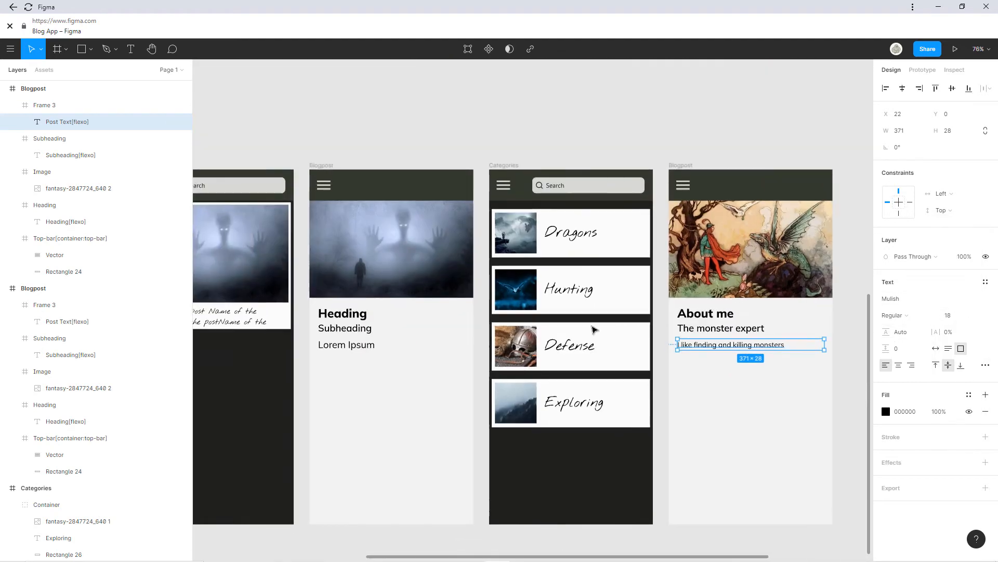
pyautogui.doubleClick(362, 347)
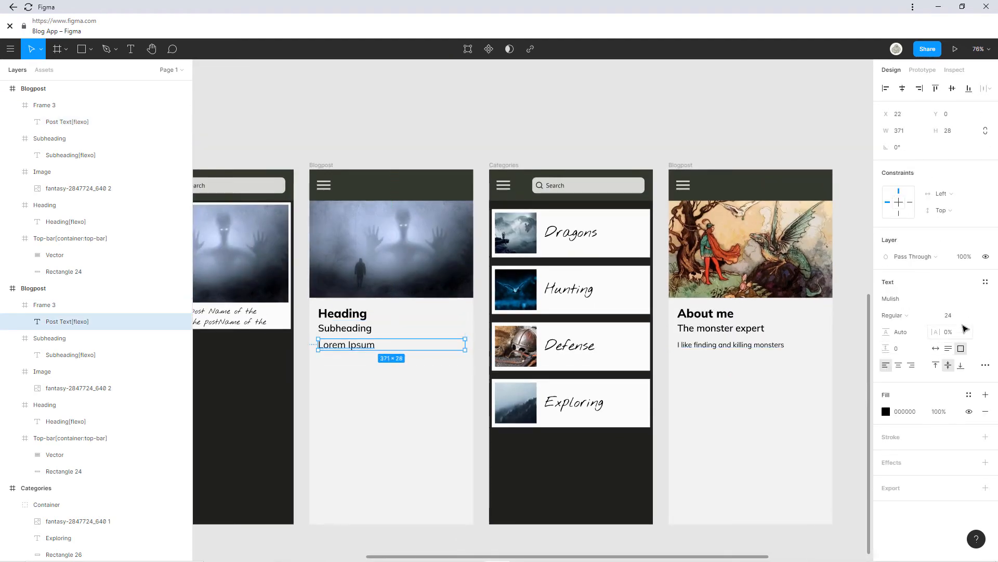
pyautogui.doubleClick(335, 346)
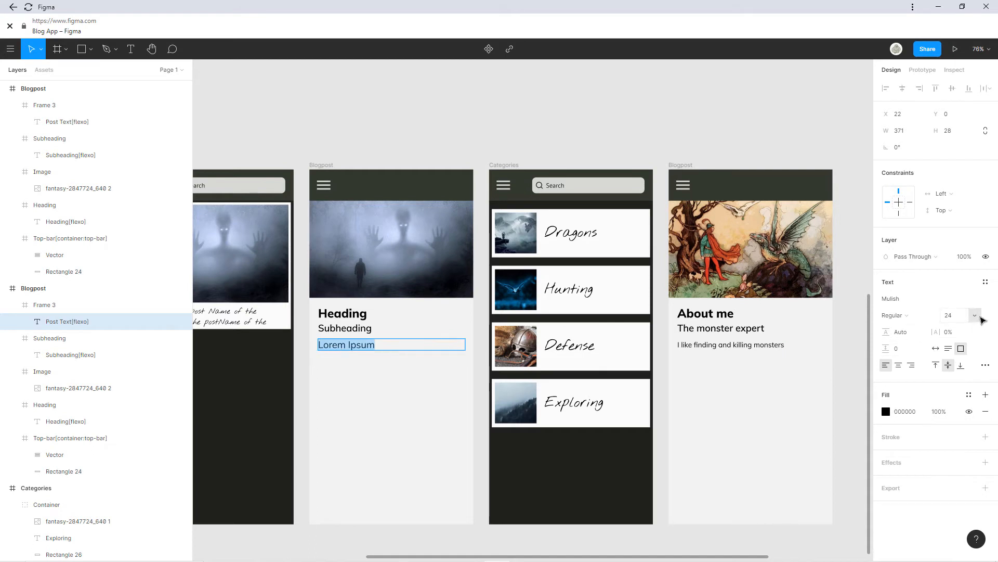
pyautogui.click(973, 316)
pyautogui.click(975, 316)
pyautogui.click(975, 315)
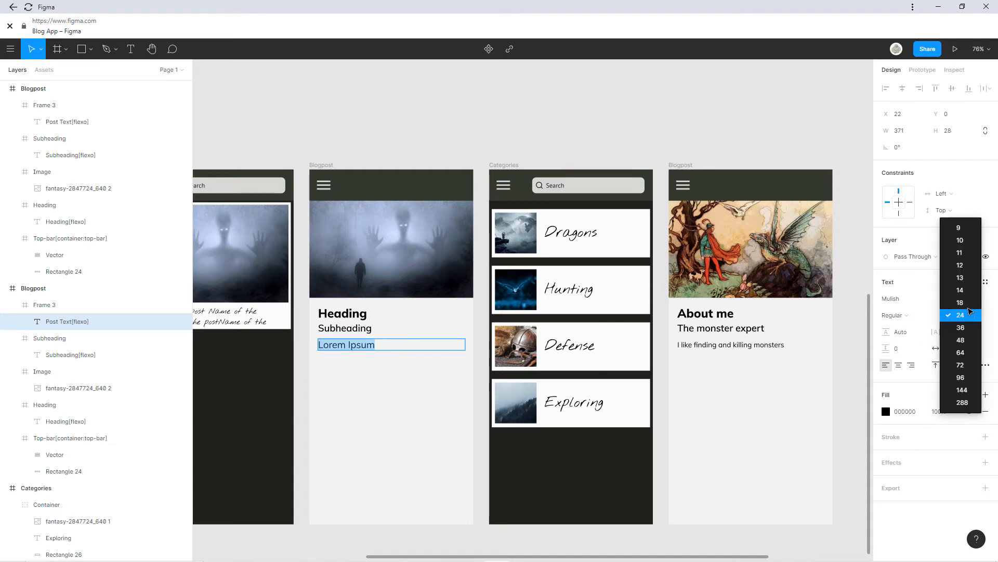
pyautogui.click(966, 302)
pyautogui.press('Escape')
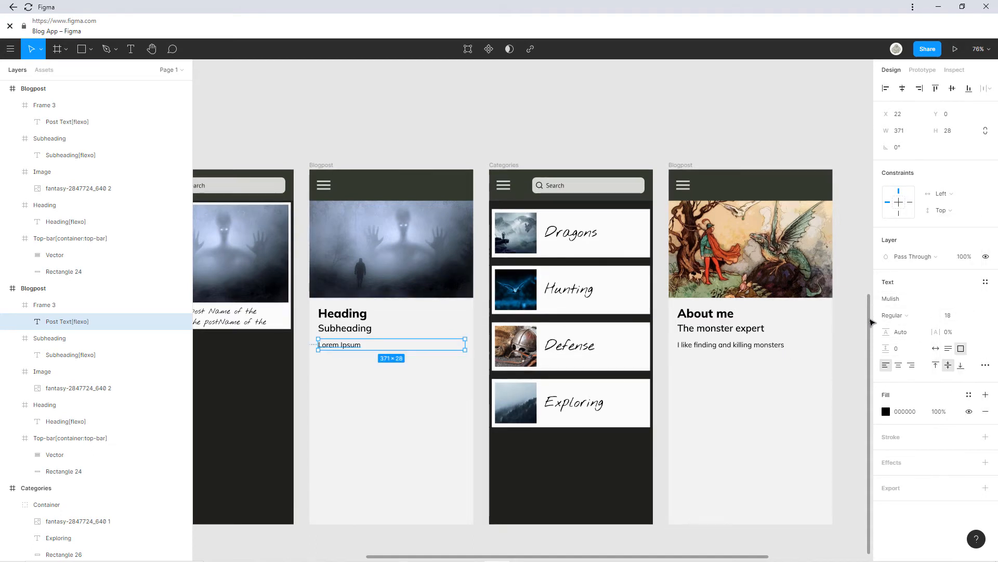
pyautogui.click(857, 339)
# Add a period after 'monsters' in the dragon screen's body sentence.
pyautogui.moveTo(856, 334); pyautogui.dragTo(760, 334)
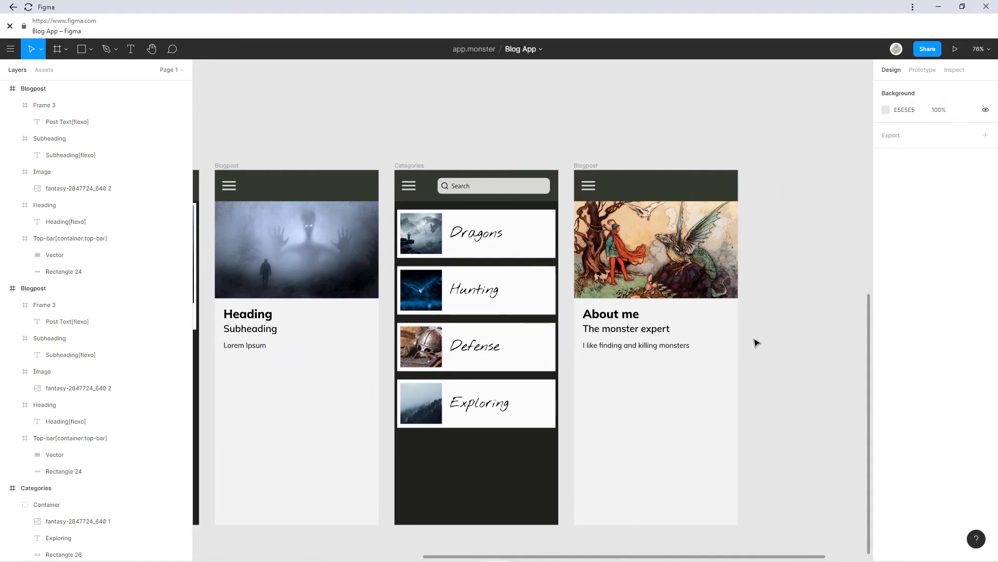
pyautogui.scroll(4, 694, 341)
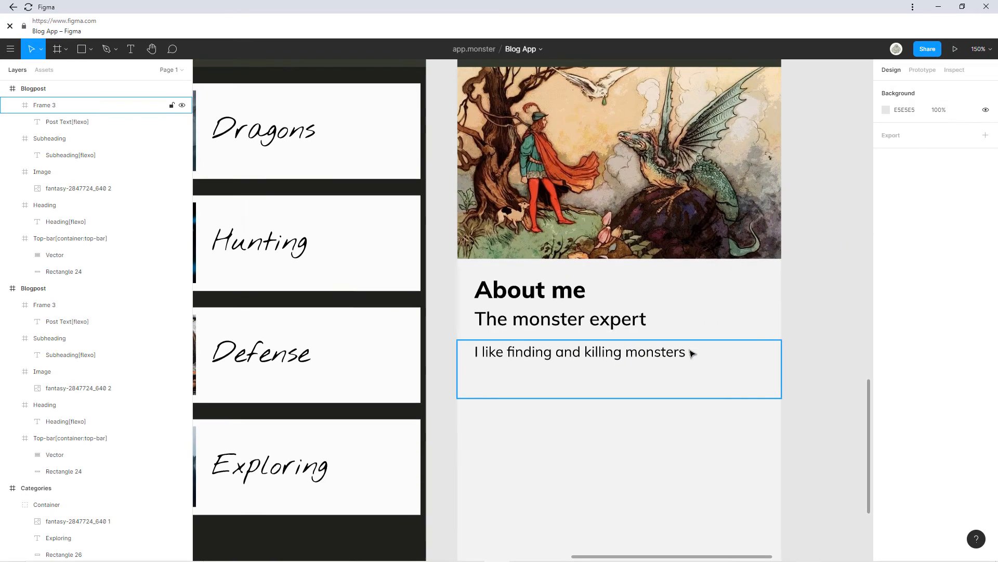
pyautogui.doubleClick(688, 356)
pyautogui.doubleClick(686, 357)
pyautogui.click(687, 357)
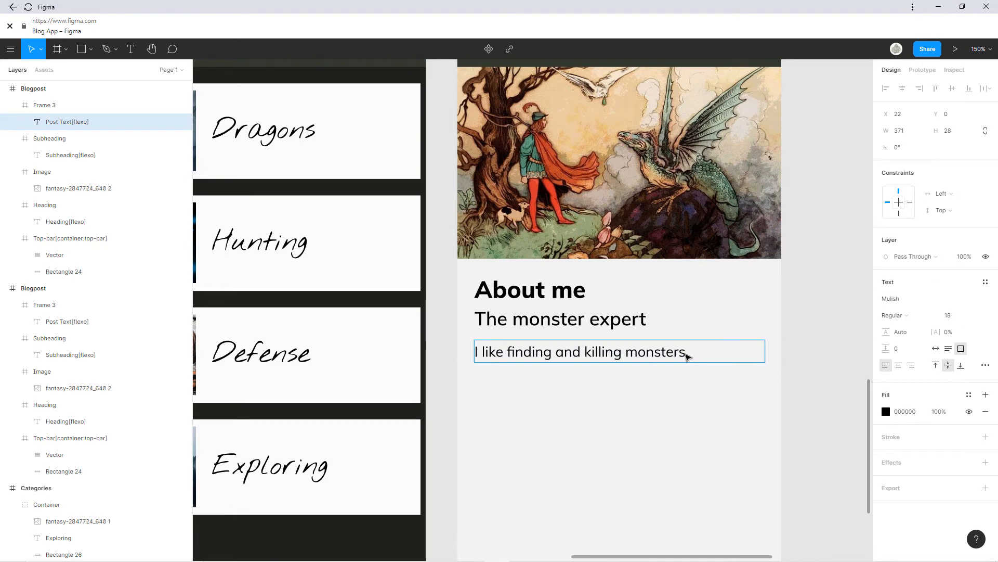
pyautogui.write('.')
pyautogui.press('Escape')
# Rename the dragon illustration frame to 'About me'.
pyautogui.scroll(-5, 695, 357)
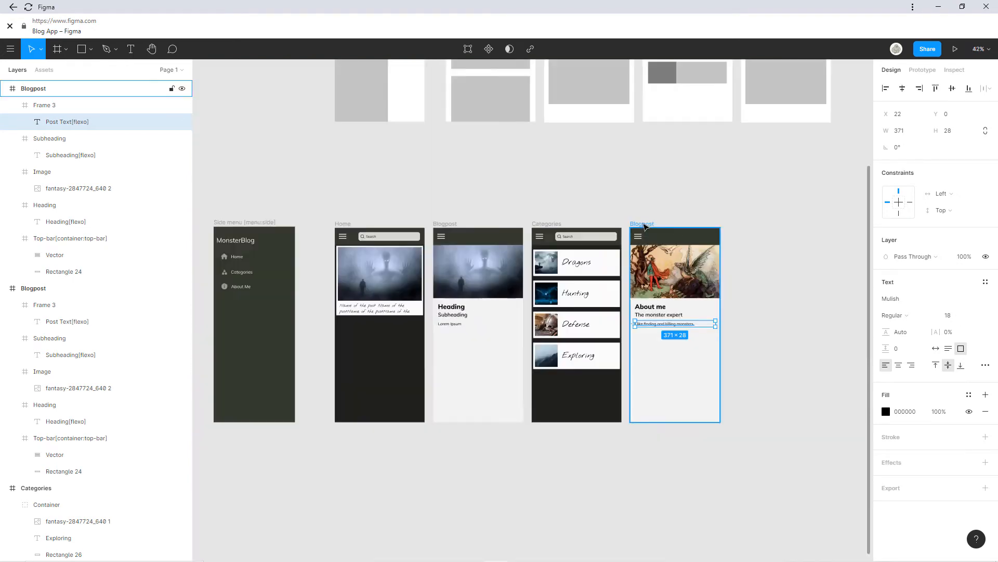
pyautogui.click(643, 224)
pyautogui.doubleClick(41, 90)
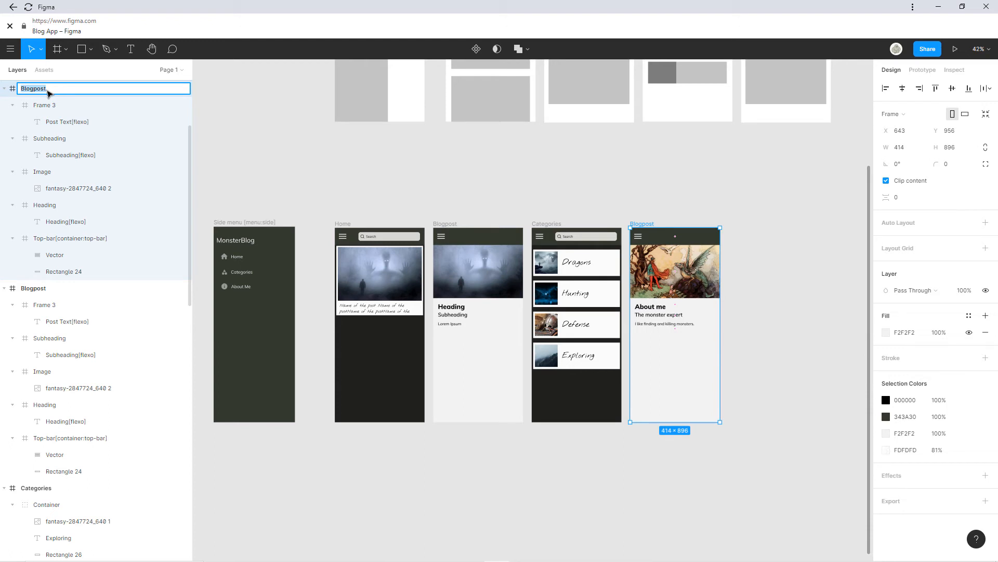
pyautogui.write('About me')
pyautogui.press('Return')
pyautogui.click(585, 182)
pyautogui.hscroll(-3, 542, 198)
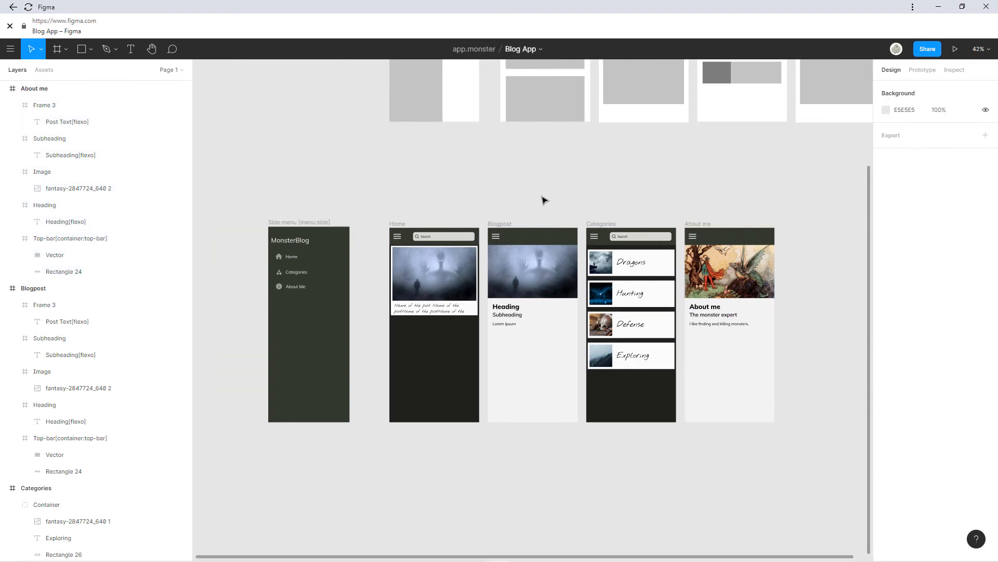
pyautogui.click(922, 69)
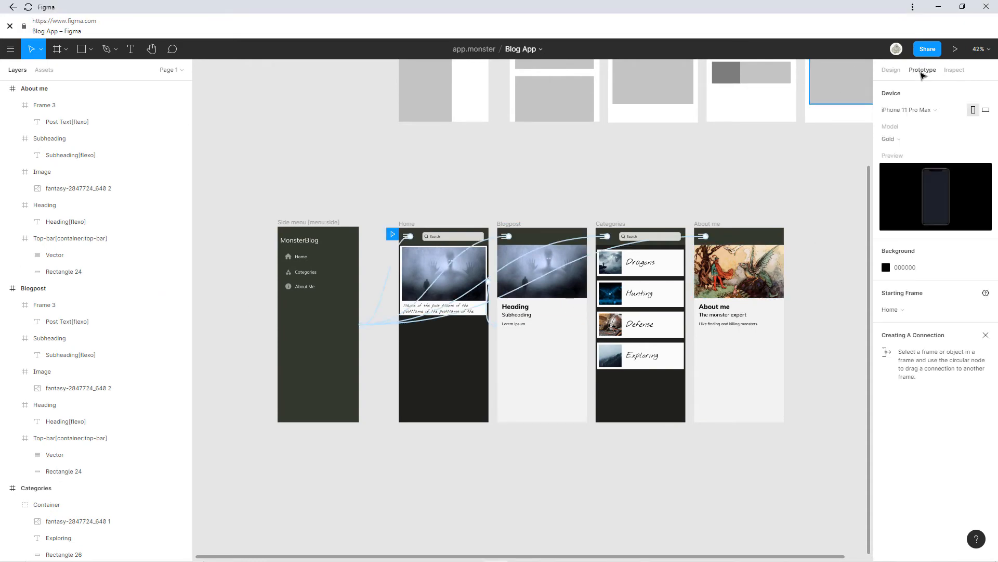
pyautogui.scroll(2, 760, 256)
pyautogui.scroll(3, 761, 256)
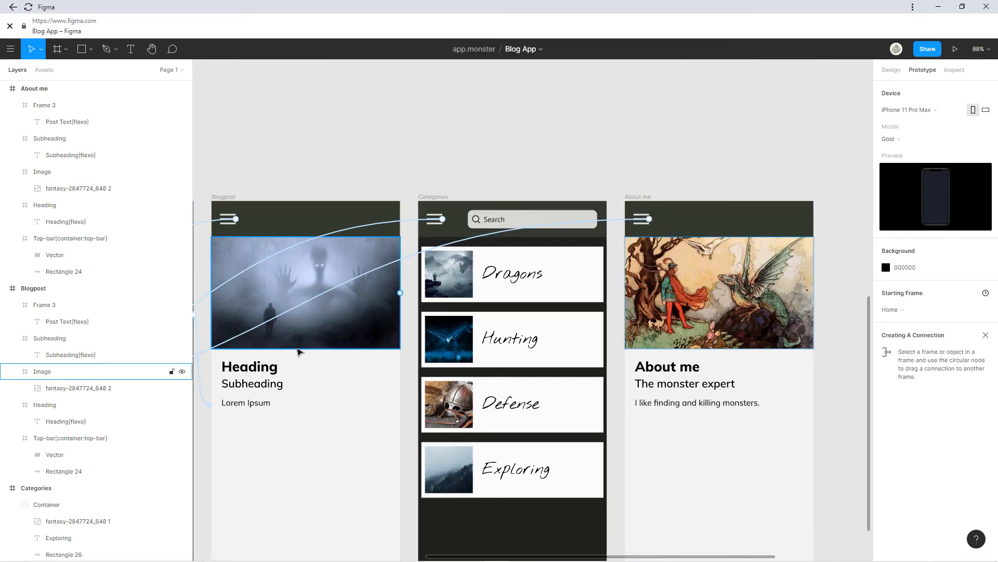
pyautogui.hscroll(-5, 660, 323)
pyautogui.scroll(-3, 660, 323)
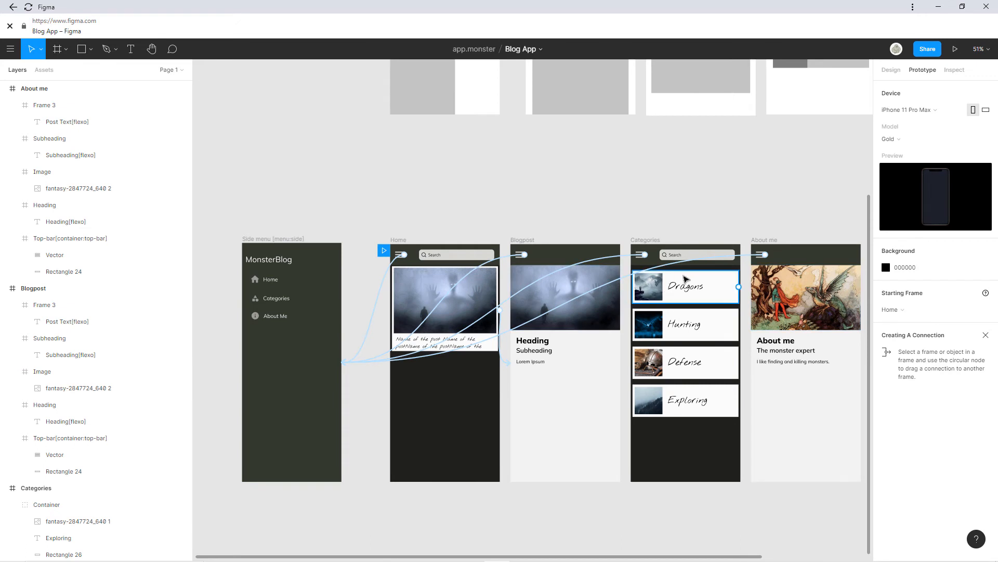
pyautogui.click(670, 259)
pyautogui.click(520, 255)
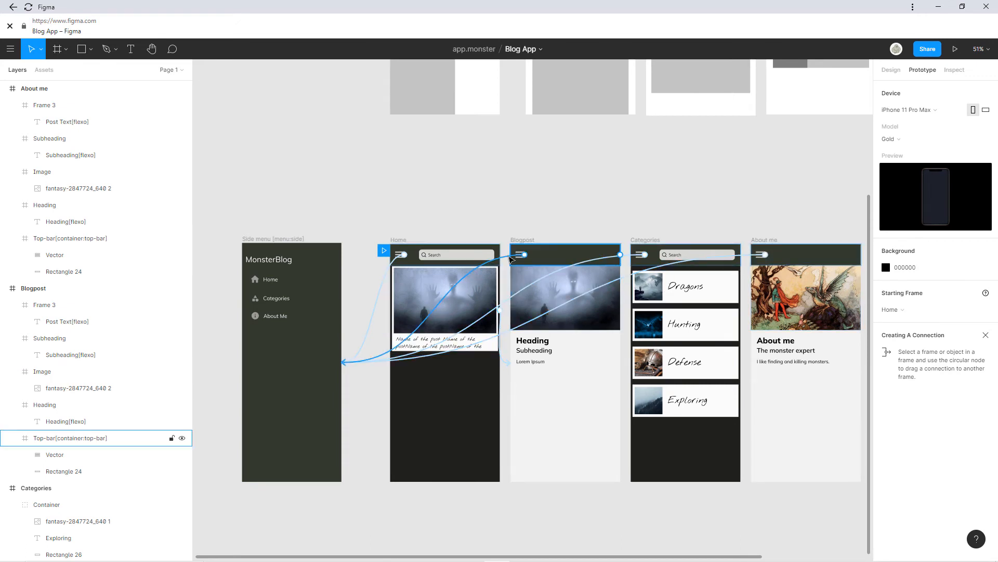
pyautogui.click(645, 257)
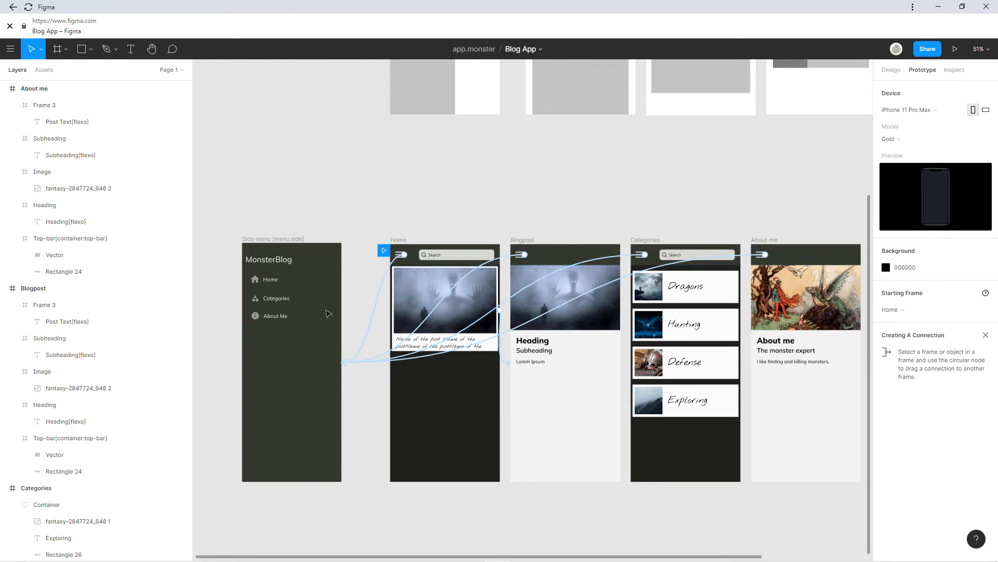
pyautogui.click(528, 362)
pyautogui.keyDown('ctrl'); pyautogui.scroll(5, 527, 363); pyautogui.keyUp('ctrl')
pyautogui.click(370, 217)
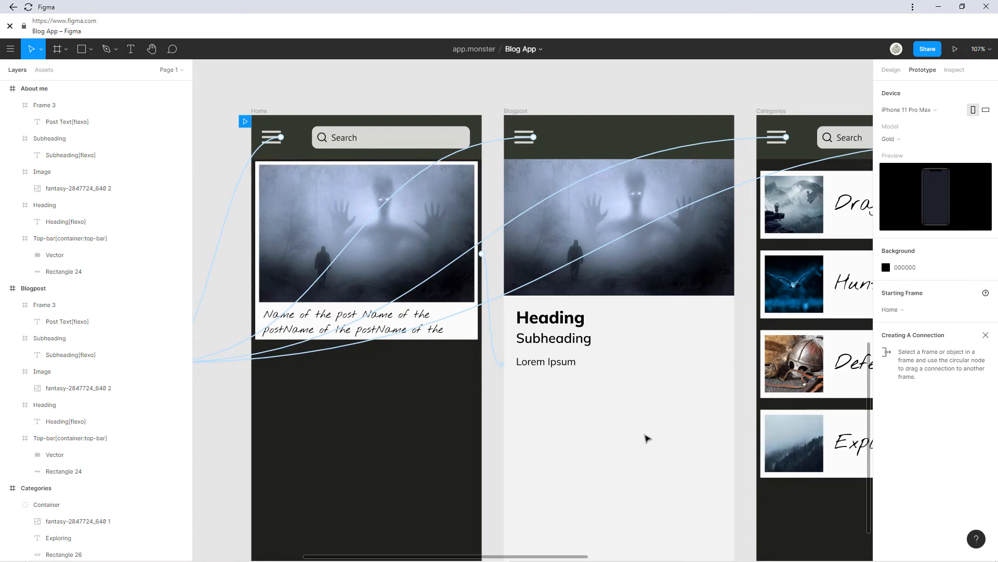
pyautogui.hscroll(3, 484, 420)
pyautogui.keyDown('ctrl'); pyautogui.scroll(-3, 499, 419); pyautogui.keyUp('ctrl')
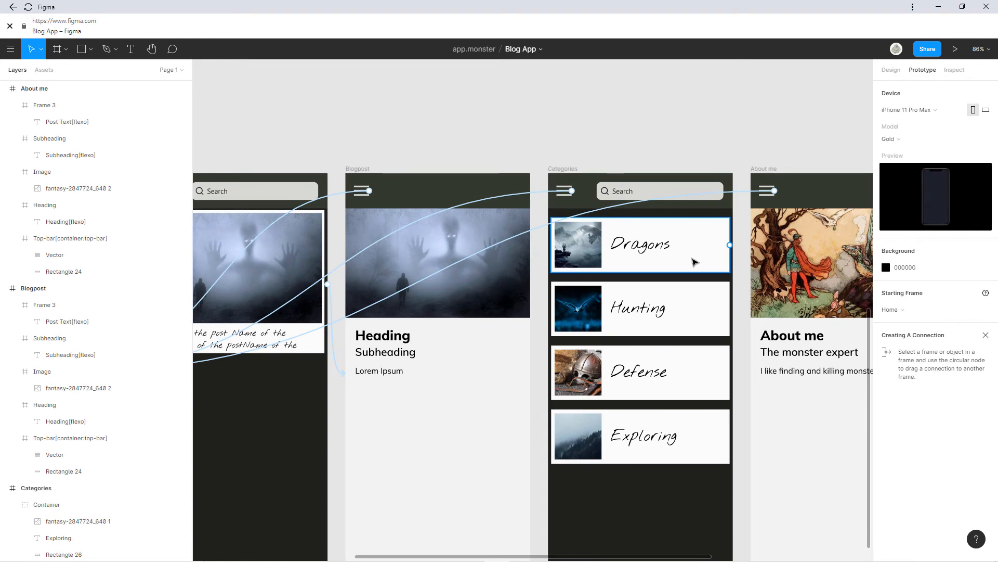
pyautogui.click(771, 231)
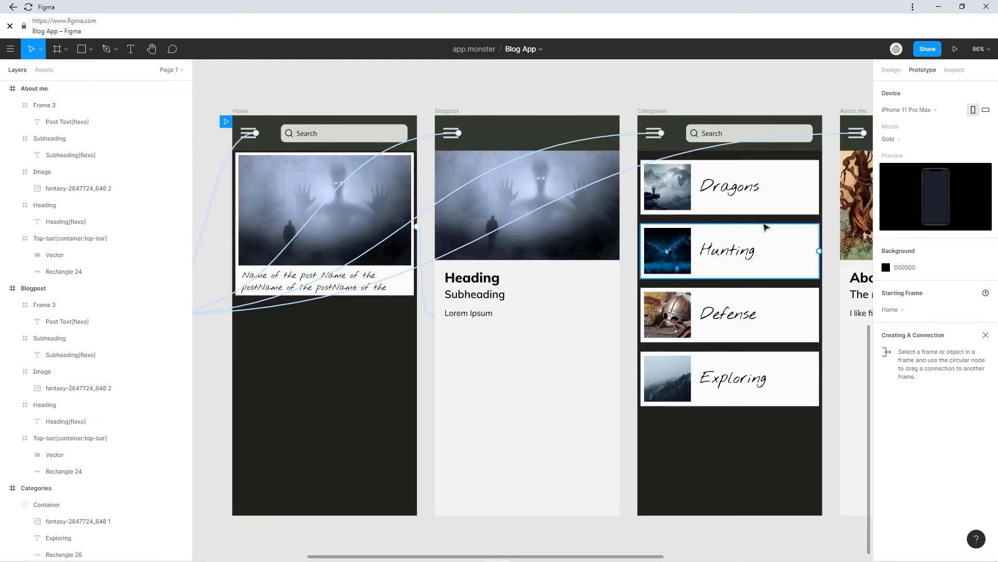
pyautogui.click(244, 112)
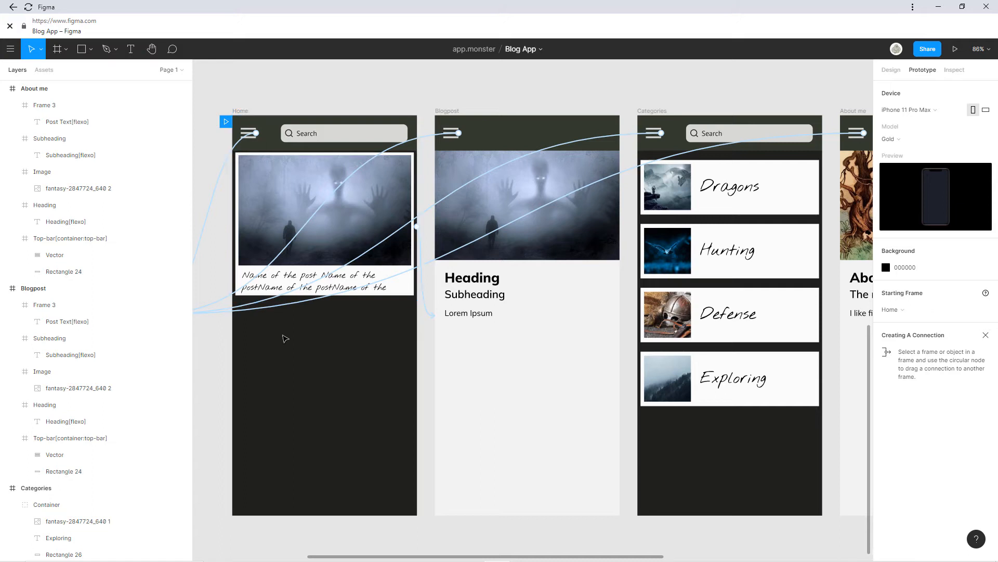
pyautogui.click(306, 281)
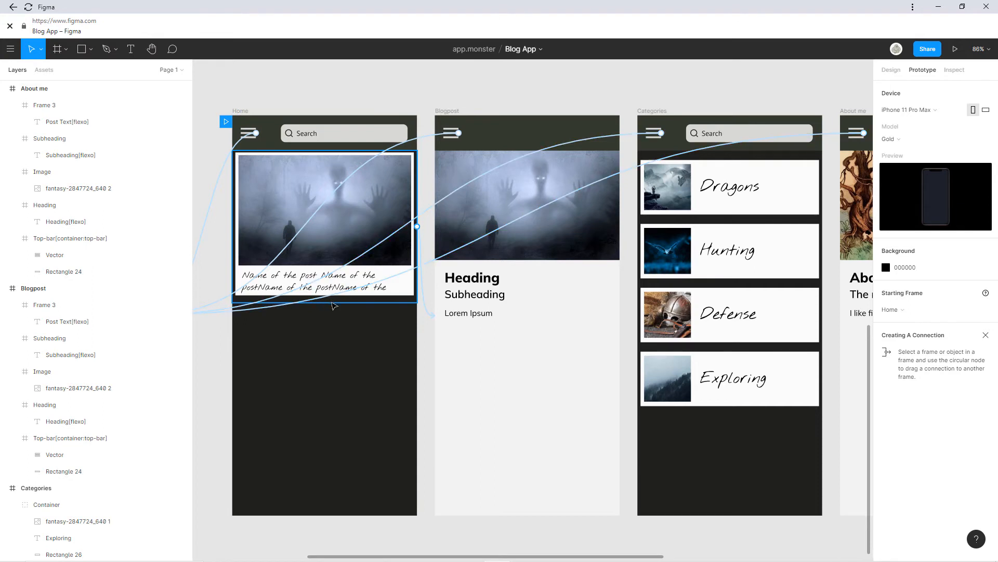
pyautogui.hscroll(5, 452, 286)
pyautogui.click(545, 316)
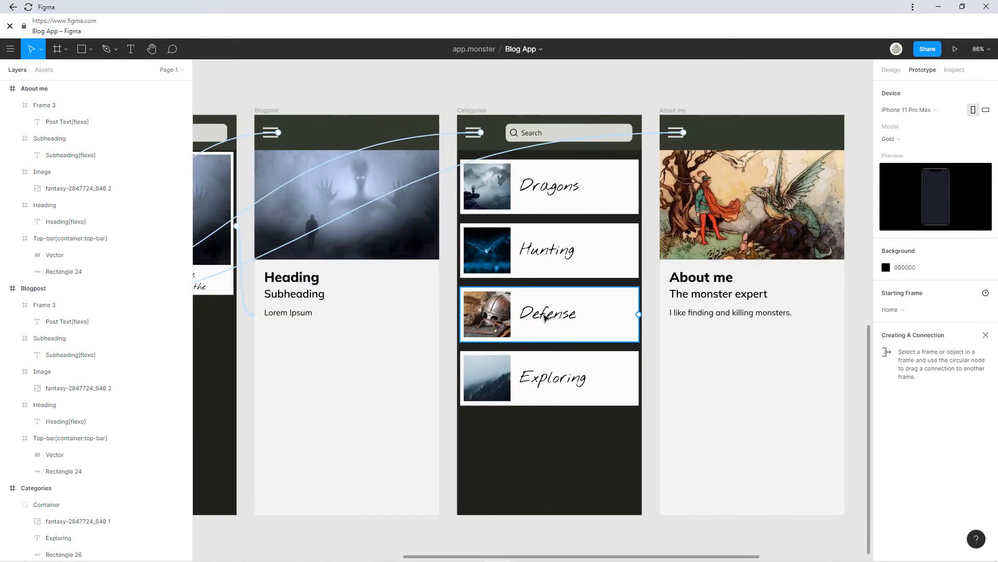
pyautogui.click(363, 316)
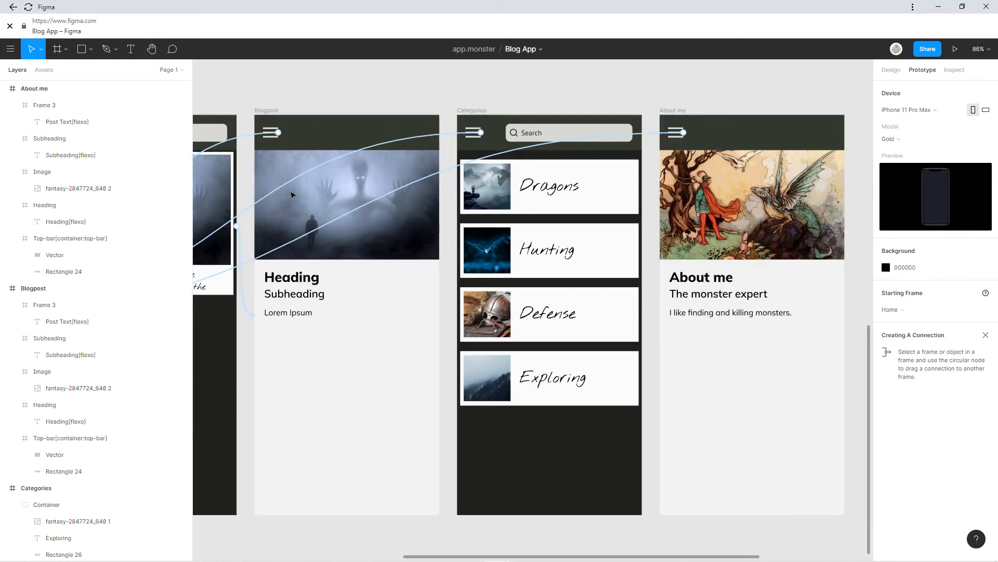
pyautogui.scroll(-3, 747, 279)
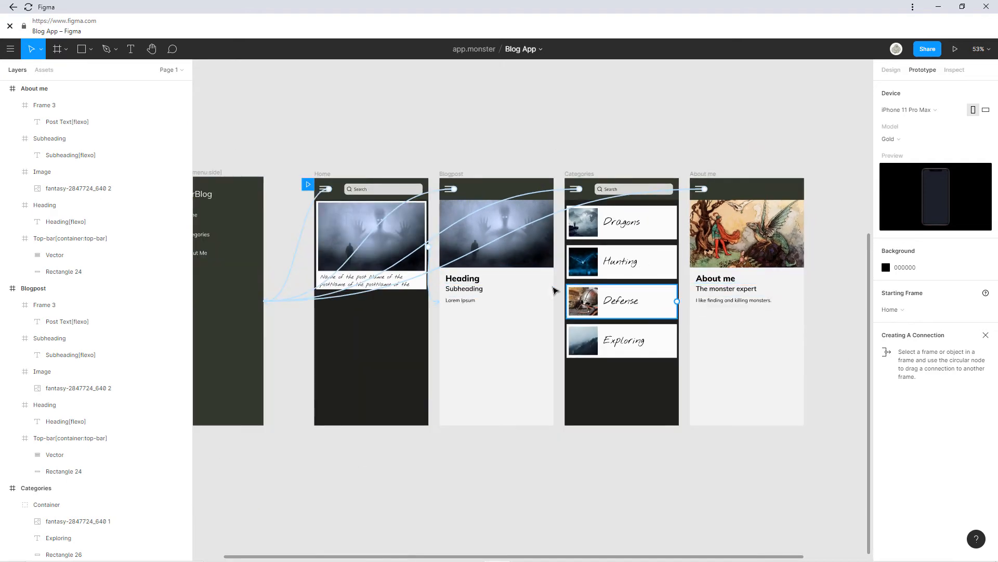
pyautogui.scroll(-1, 555, 289)
pyautogui.hscroll(-5, 575, 288)
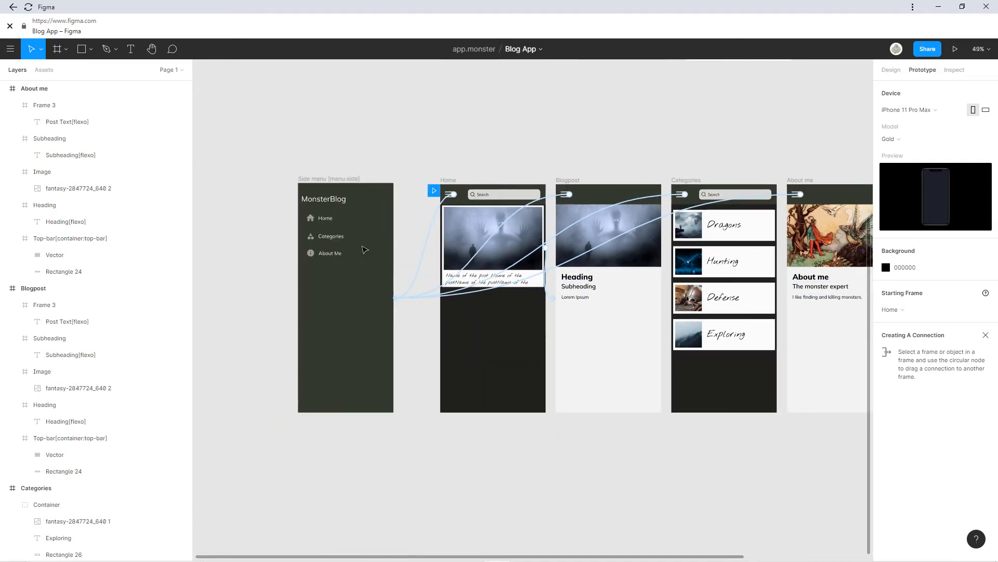
# Move the Categories icon vector into the RequestMenu group beside the Categories label.
pyautogui.click(349, 245)
pyautogui.doubleClick(333, 237)
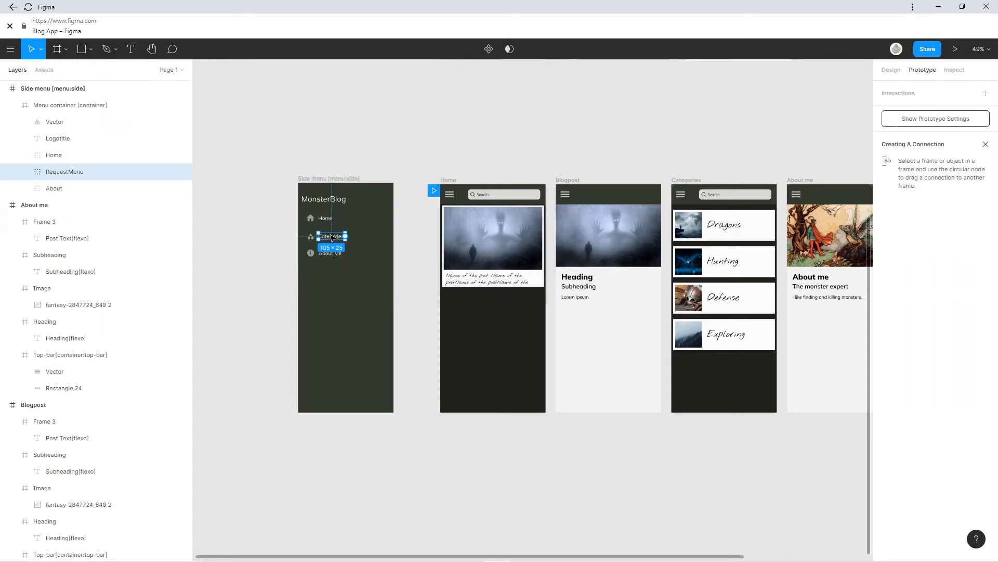
pyautogui.click(332, 238)
pyautogui.scroll(5, 325, 235)
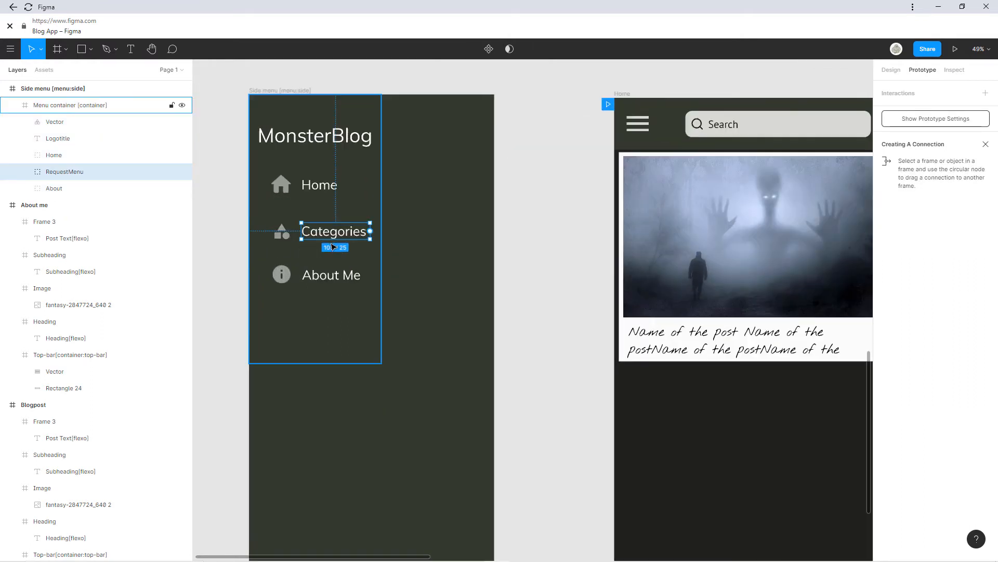
pyautogui.doubleClick(275, 230)
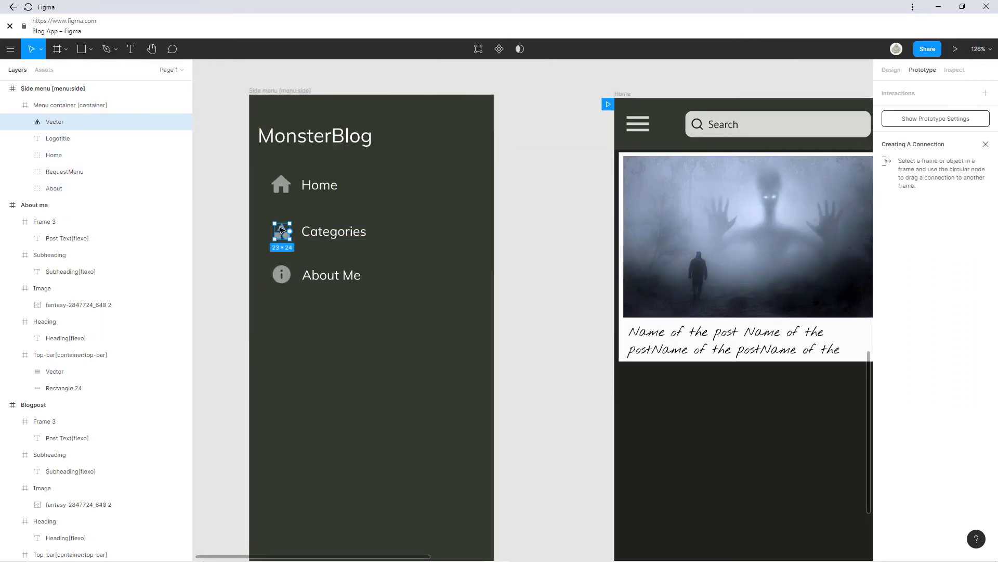
pyautogui.click(73, 159)
pyautogui.click(70, 140)
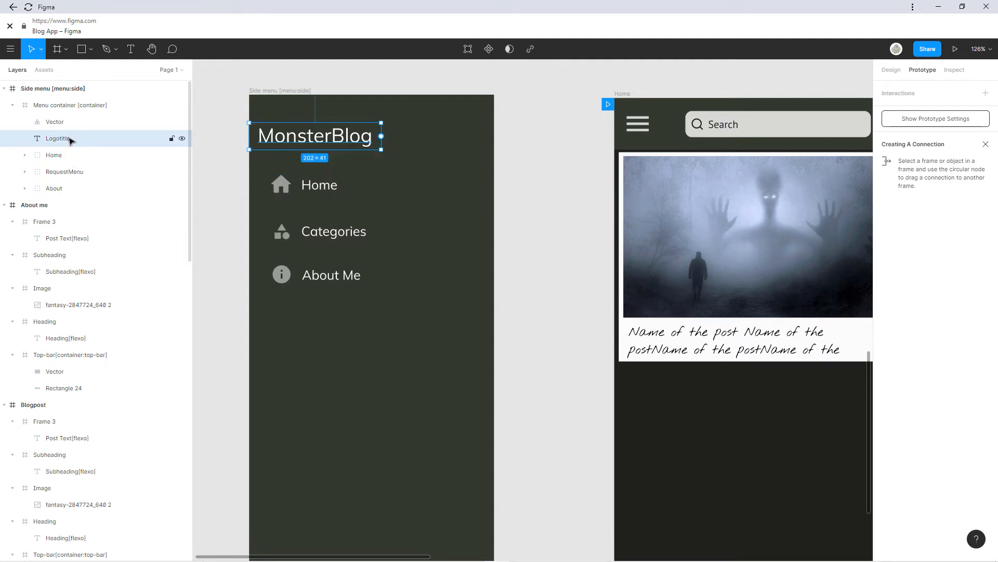
pyautogui.click(59, 125)
pyautogui.moveTo(56, 126); pyautogui.dragTo(62, 157)
# Expand the RequestMenu group and begin renaming it.
pyautogui.click(25, 155)
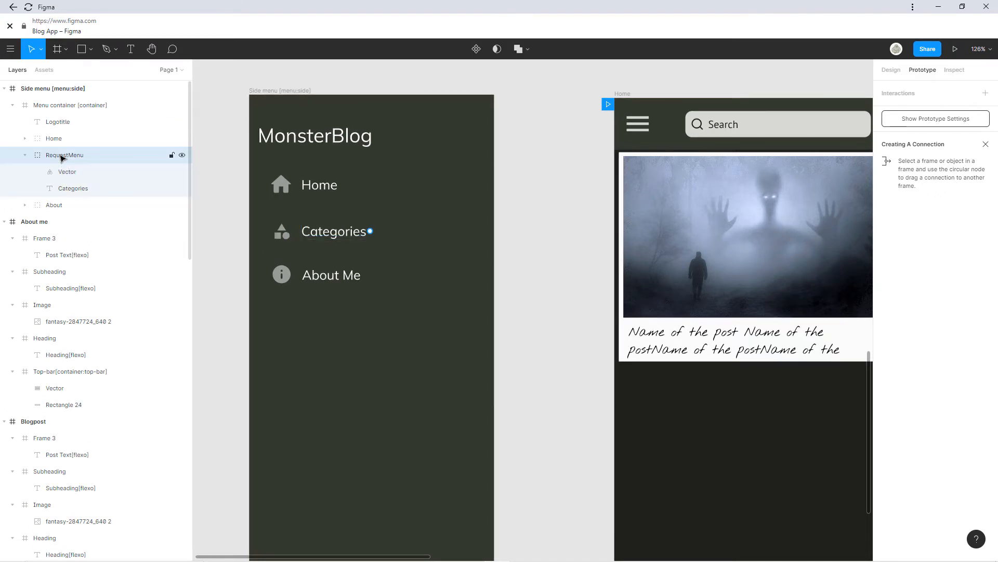
pyautogui.doubleClick(62, 156)
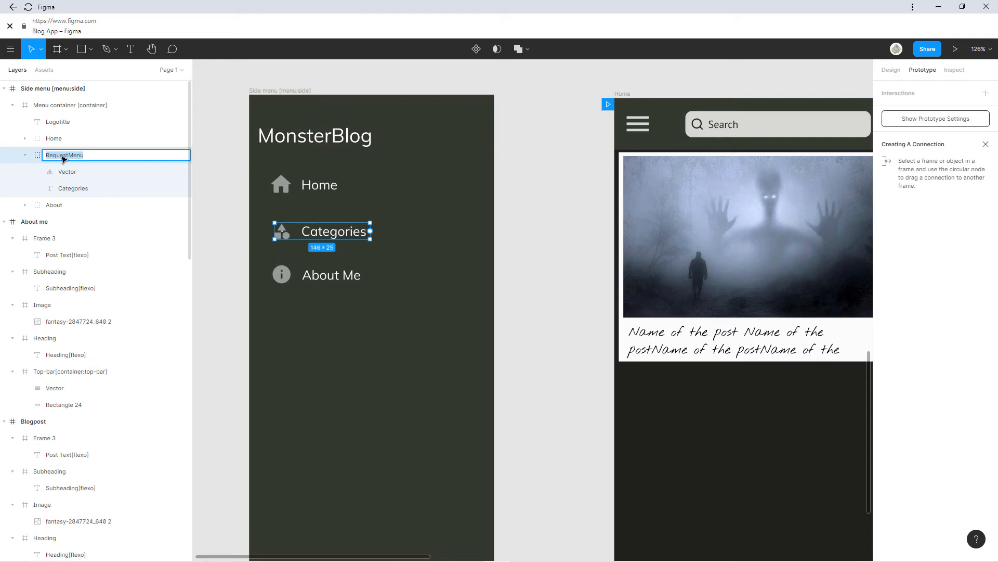
pyautogui.write('Categories')
# Confirm the group's new name 'Categories' and collapse it.
pyautogui.press('Return')
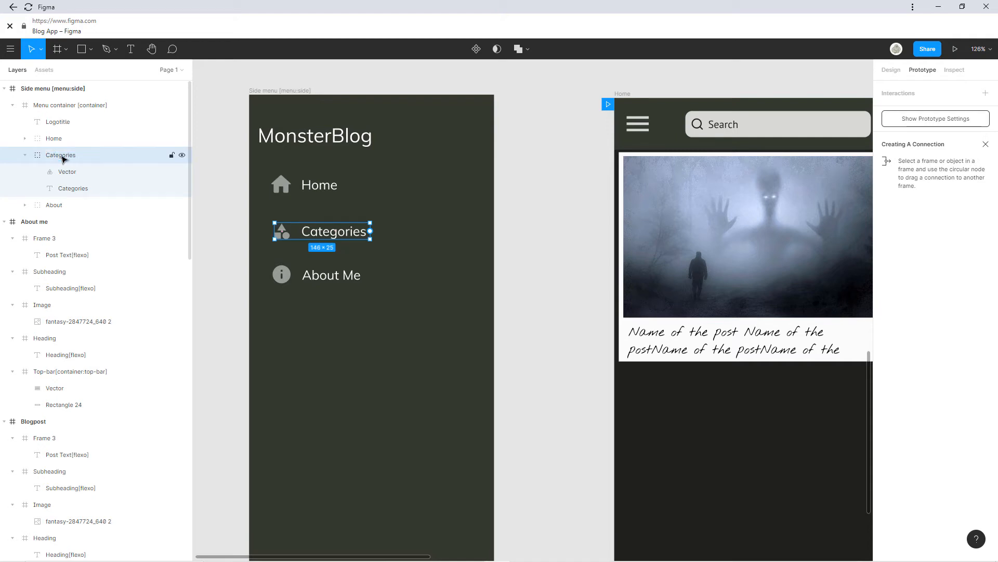
pyautogui.click(25, 155)
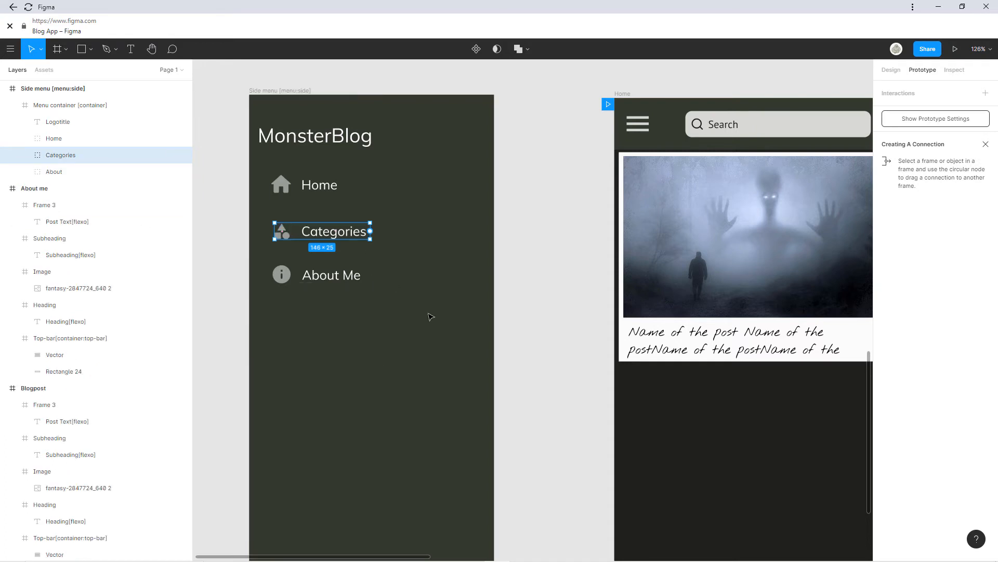
pyautogui.scroll(-5, 430, 315)
pyautogui.hscroll(5, 377, 311)
# Link the side menu's Categories, Home and About Me items to their frames, then sync to Bravo.
pyautogui.moveTo(218, 270); pyautogui.dragTo(564, 349)
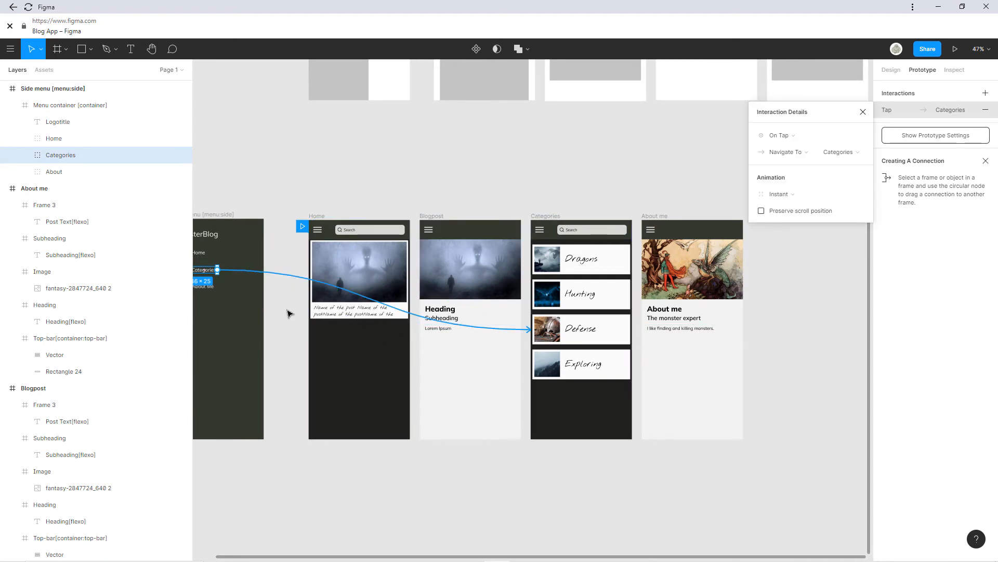
pyautogui.hscroll(-3, 290, 312)
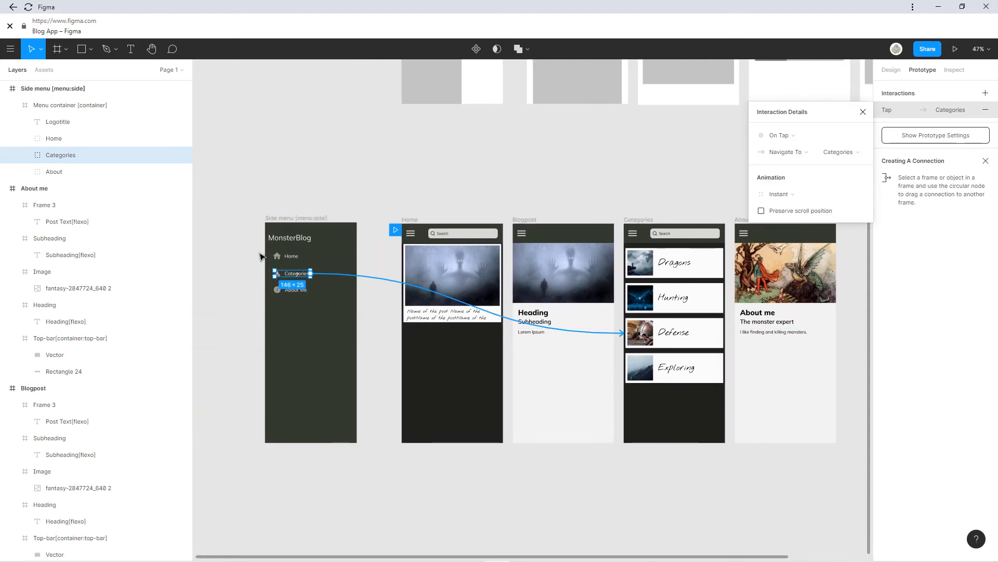
pyautogui.click(864, 112)
pyautogui.click(304, 257)
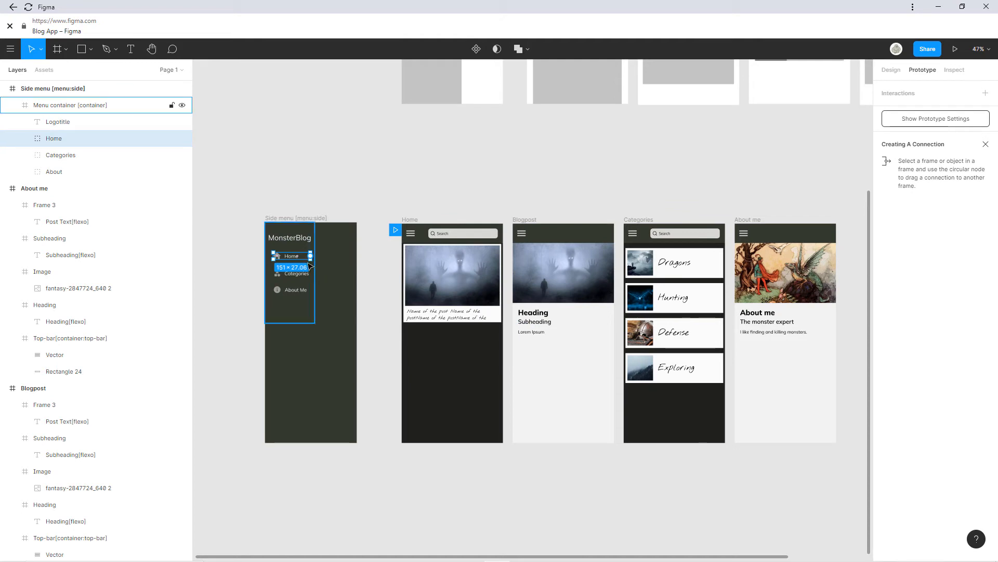
pyautogui.moveTo(311, 256); pyautogui.dragTo(443, 270)
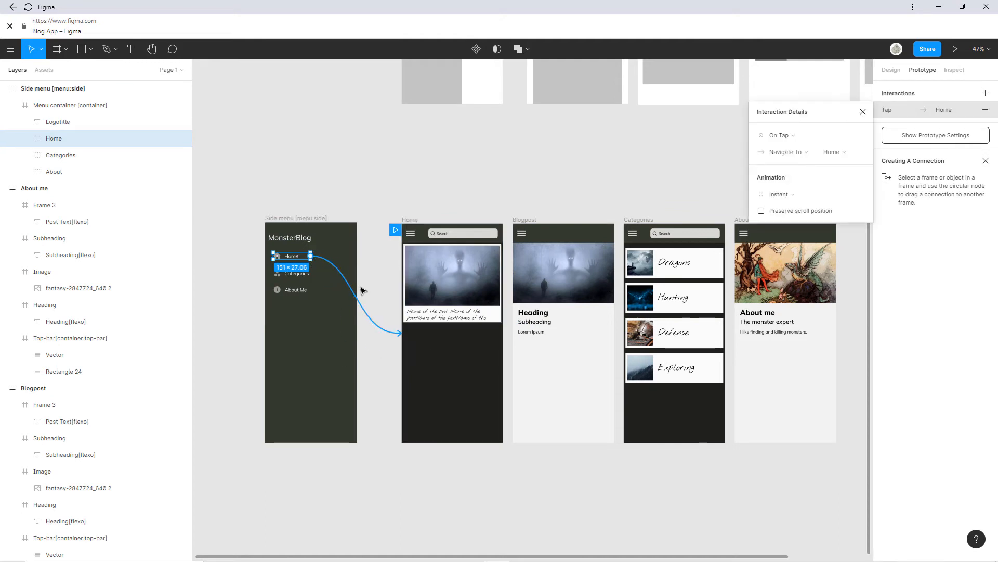
pyautogui.click(60, 172)
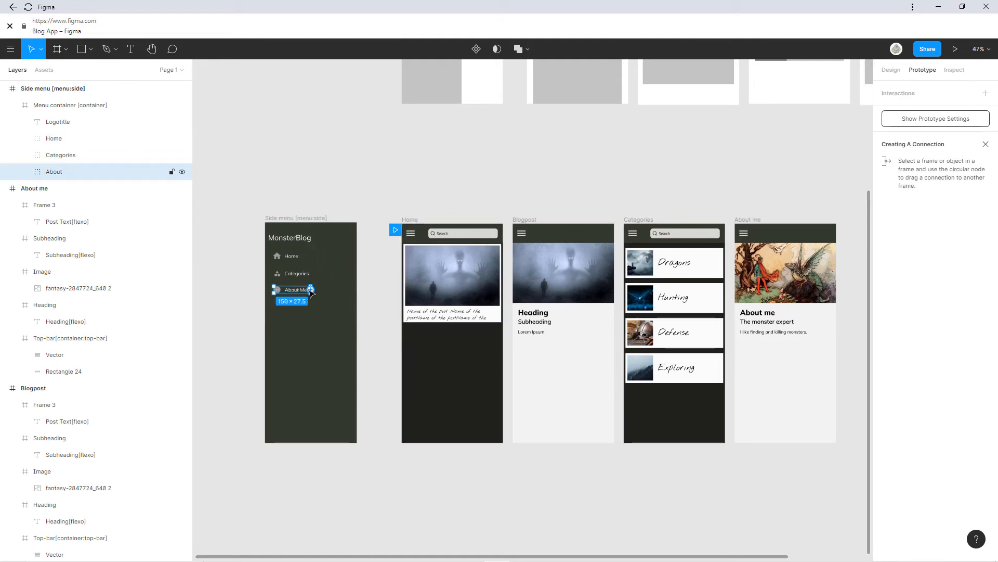
pyautogui.moveTo(310, 290); pyautogui.dragTo(752, 348)
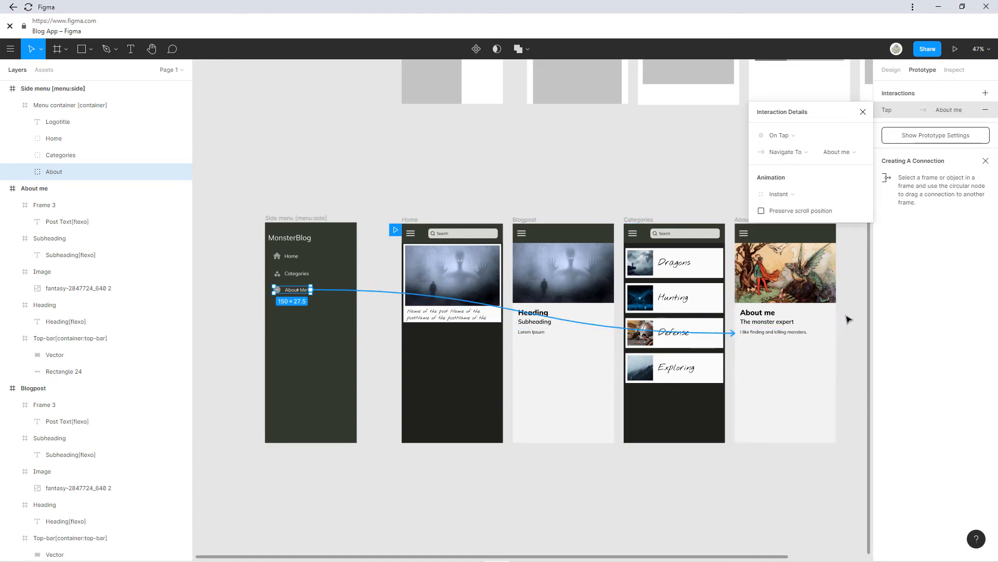
pyautogui.click(704, 192)
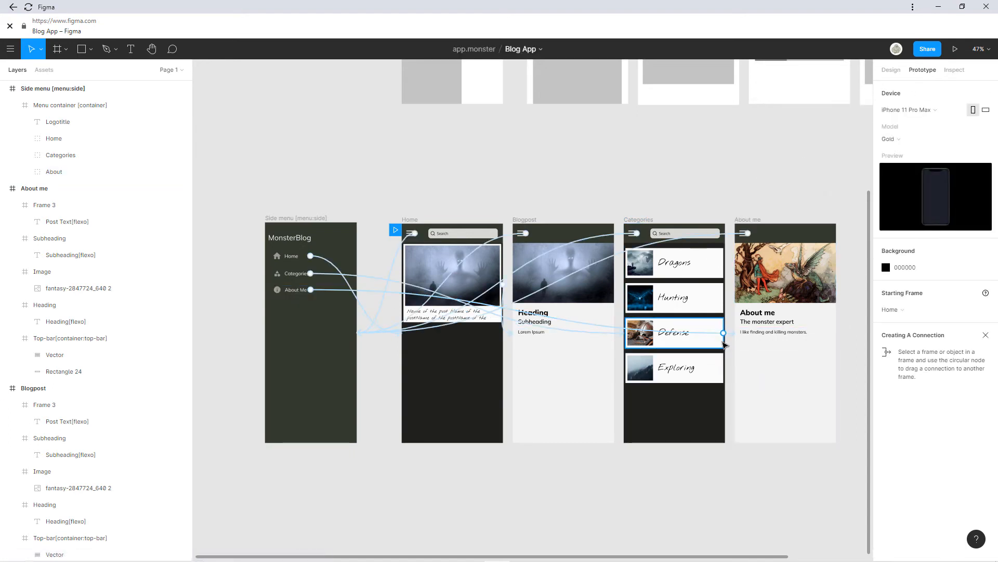
pyautogui.moveTo(571, 345)
pyautogui.mouseDown()
pyautogui.moveTo(435, 336)
pyautogui.moveTo(591, 341)
pyautogui.moveTo(586, 351)
pyautogui.mouseUp()
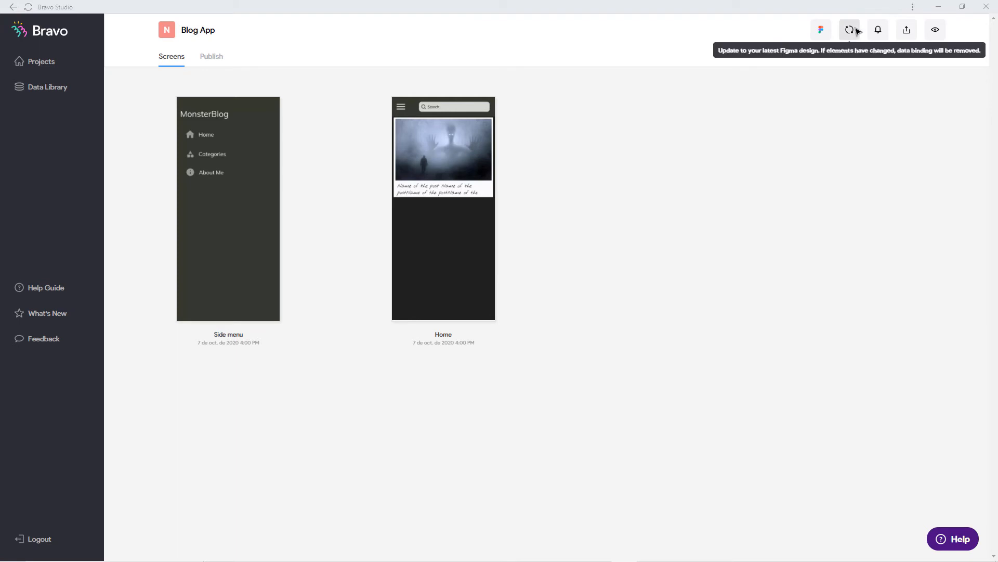
pyautogui.click(856, 28)
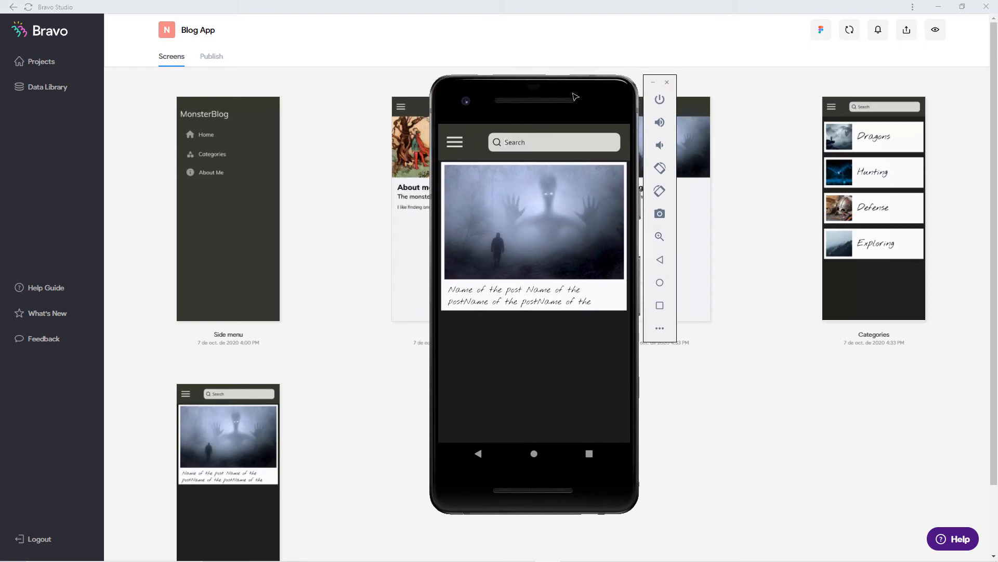
# Reload the emulator preview with the latest design and go to Categories via the side menu.
pyautogui.click(605, 305)
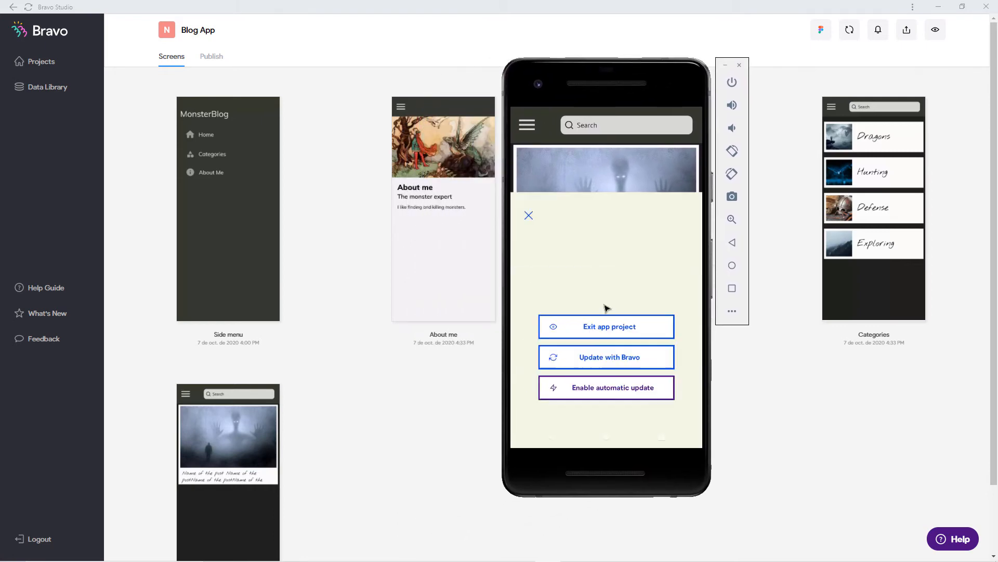
pyautogui.click(609, 273)
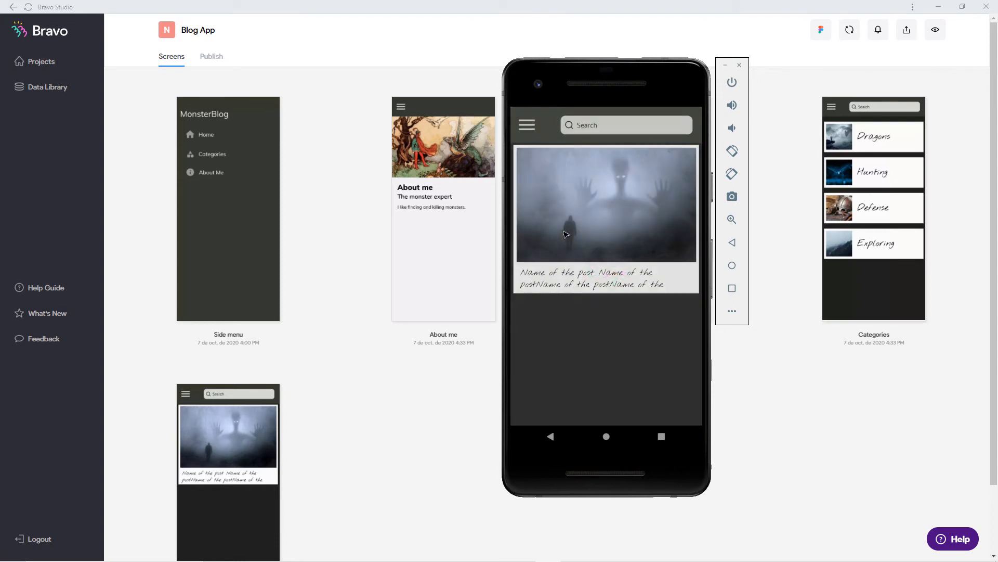
pyautogui.click(528, 125)
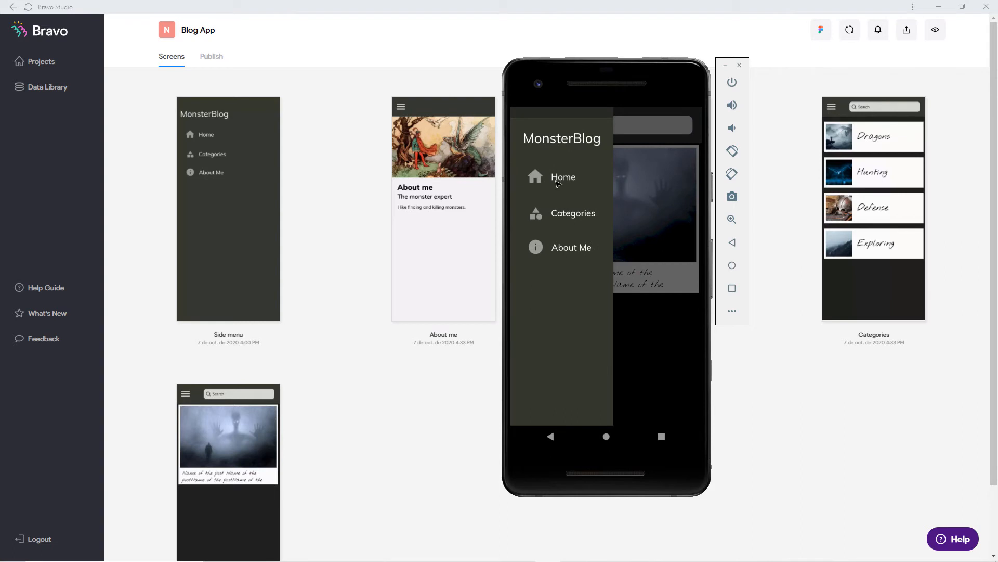
pyautogui.click(563, 214)
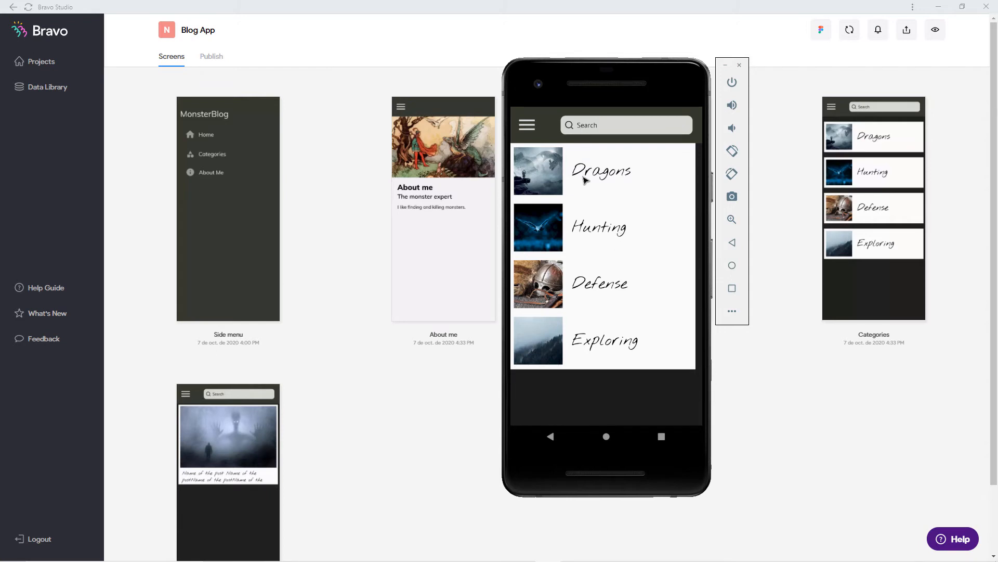
# Open About me from the preview's side menu, then drag the emulator window off screen.
pyautogui.click(527, 125)
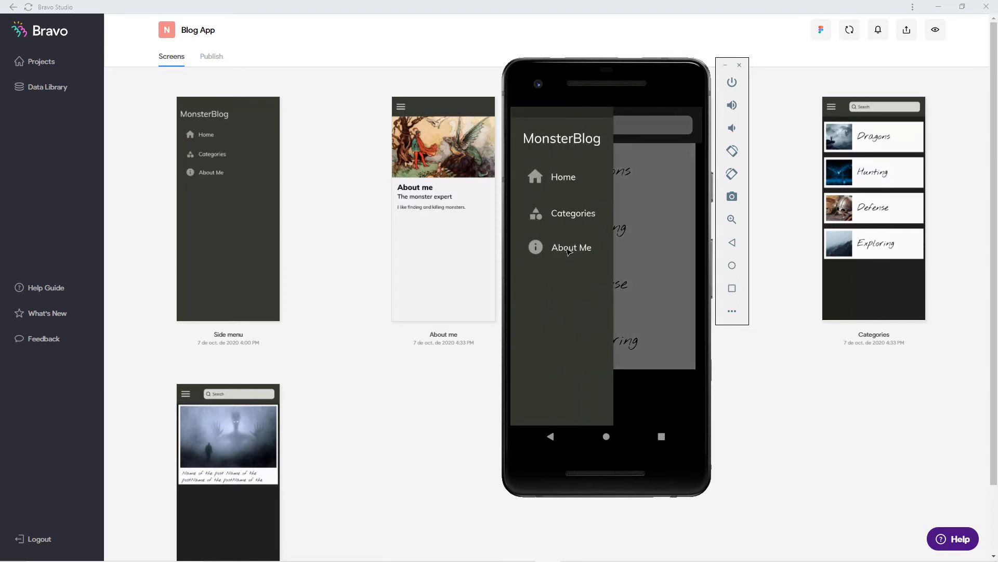
pyautogui.click(569, 249)
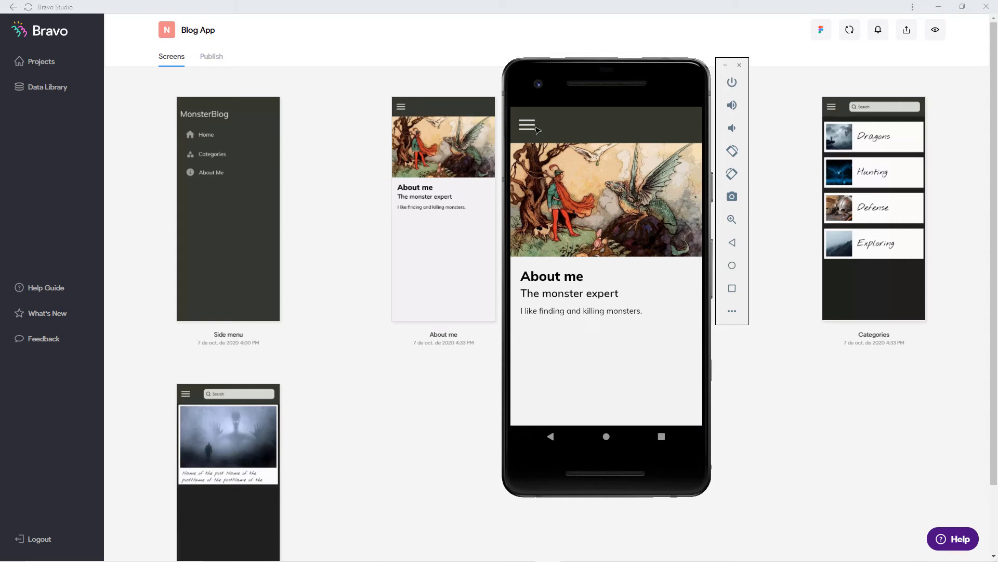
pyautogui.moveTo(625, 83); pyautogui.dragTo(0, 119)
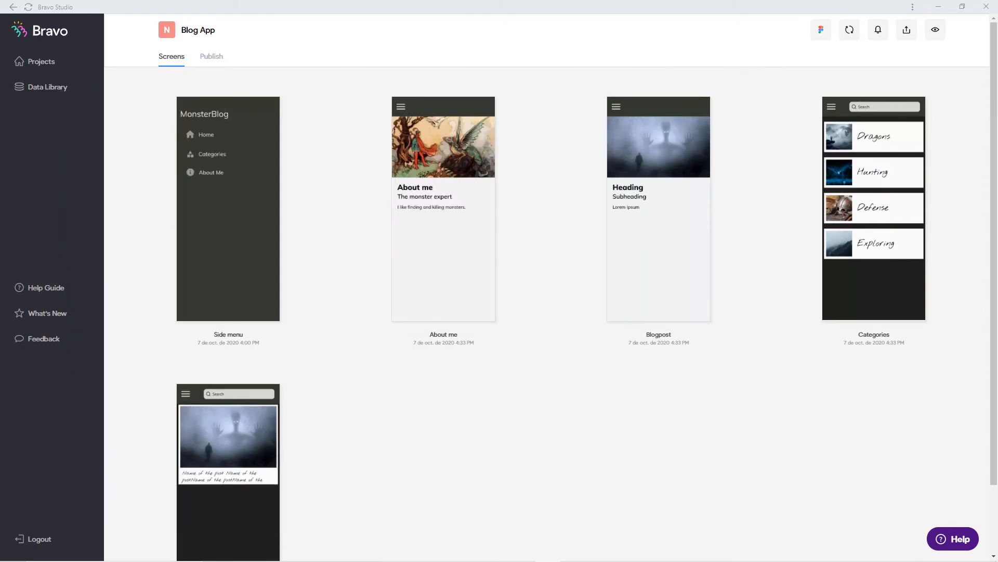
# Back in Figma, draw a 414×627 frame around the Categories cards, its top at Y 79.
pyautogui.click(497, 552)
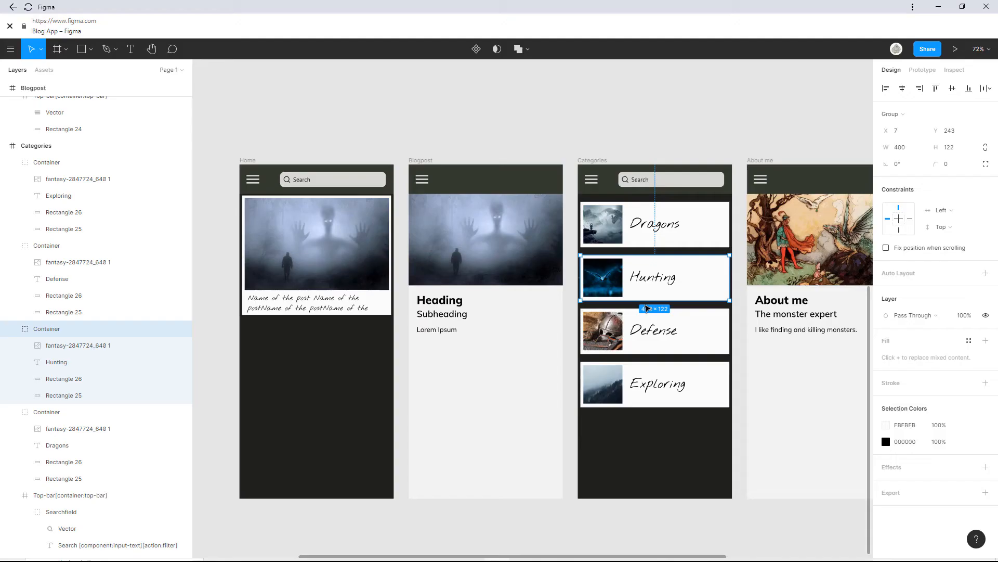
pyautogui.click(55, 48)
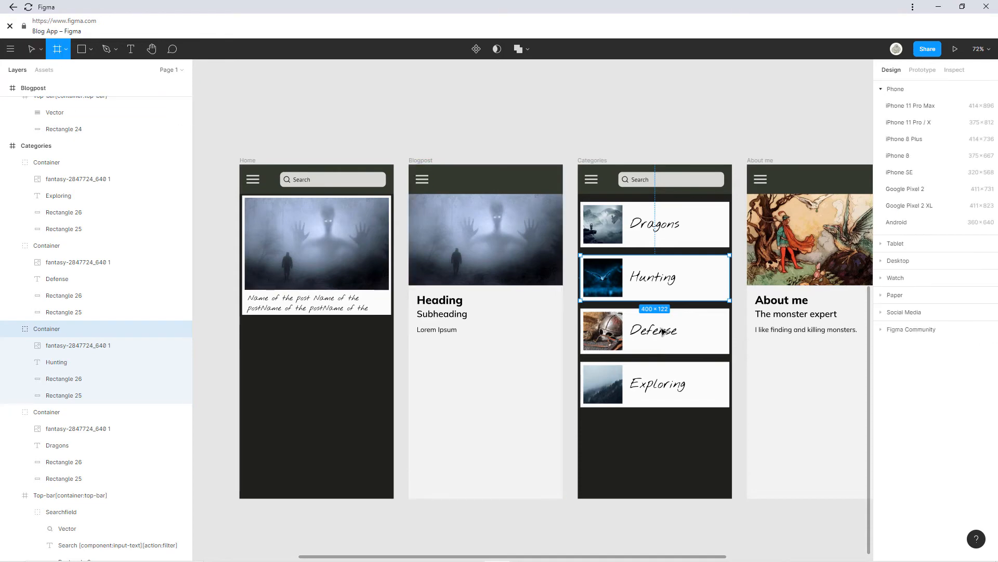
pyautogui.moveTo(579, 193); pyautogui.dragTo(732, 427)
pyautogui.scroll(3, 721, 314)
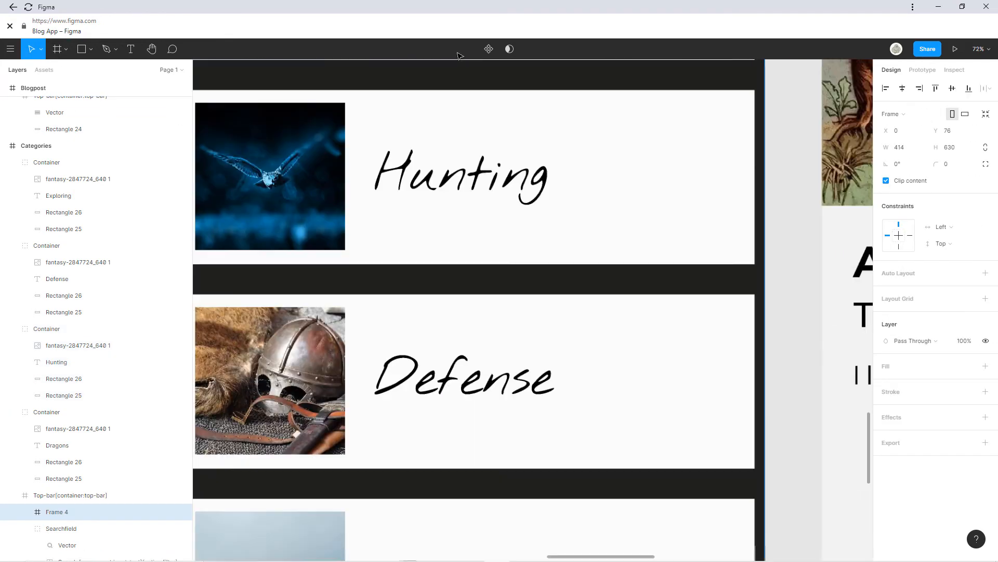
pyautogui.moveTo(335, 110); pyautogui.dragTo(617, 380)
pyautogui.moveTo(515, 210); pyautogui.dragTo(524, 344)
pyautogui.scroll(5, 530, 292)
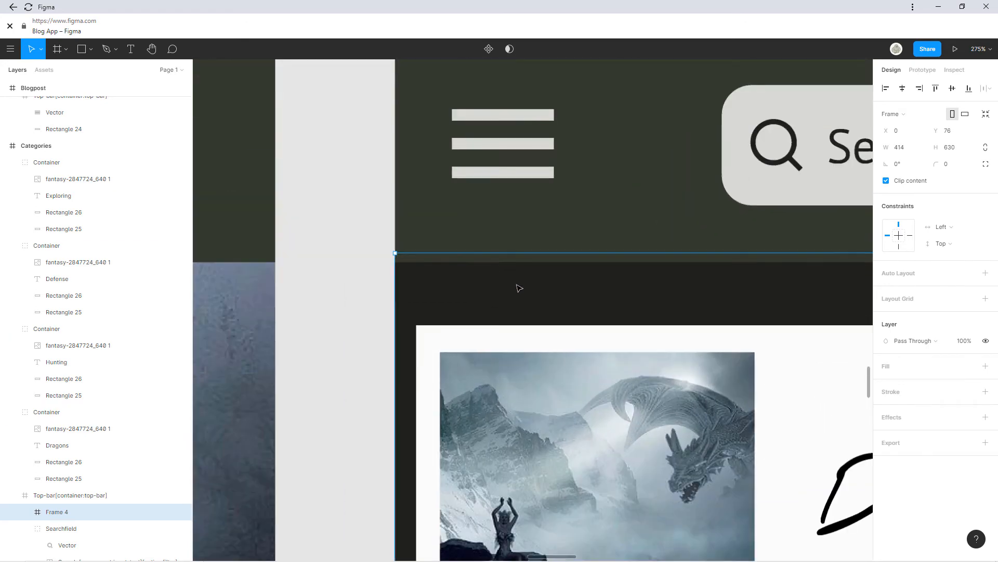
pyautogui.moveTo(482, 259); pyautogui.dragTo(481, 266)
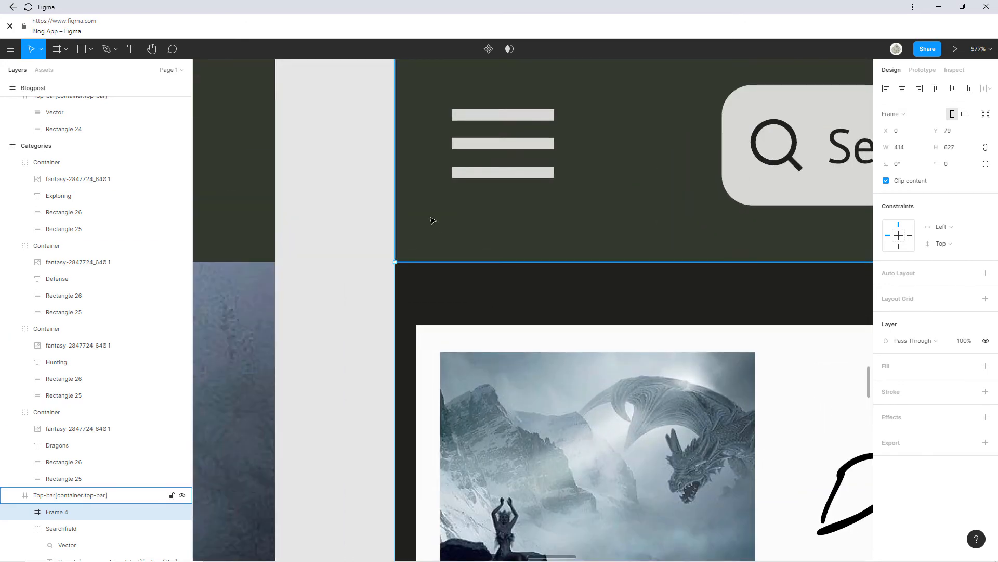
pyautogui.scroll(-6, 434, 224)
pyautogui.moveTo(550, 520); pyautogui.dragTo(504, 119)
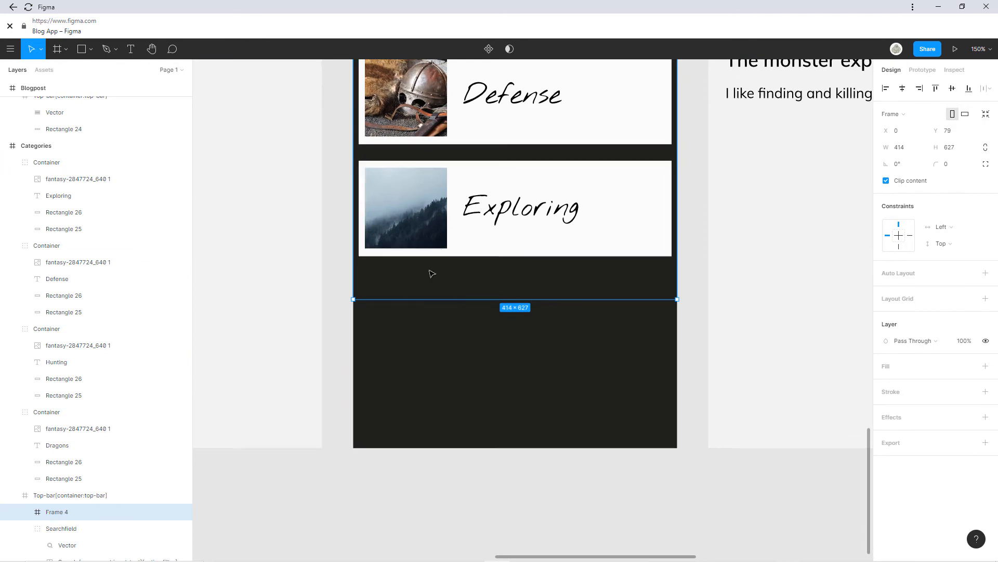
pyautogui.scroll(-4, 430, 274)
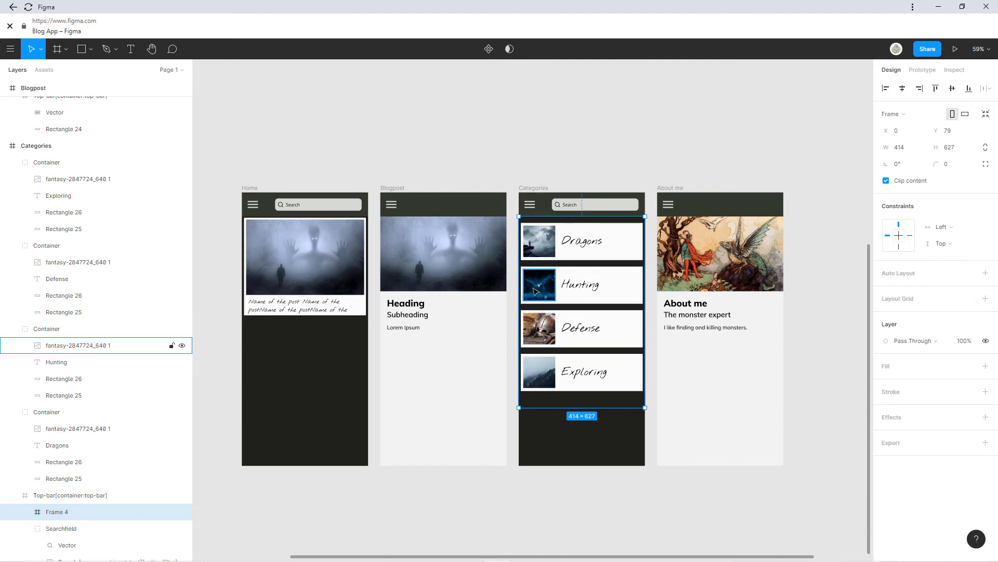
pyautogui.scroll(5, 258, 310)
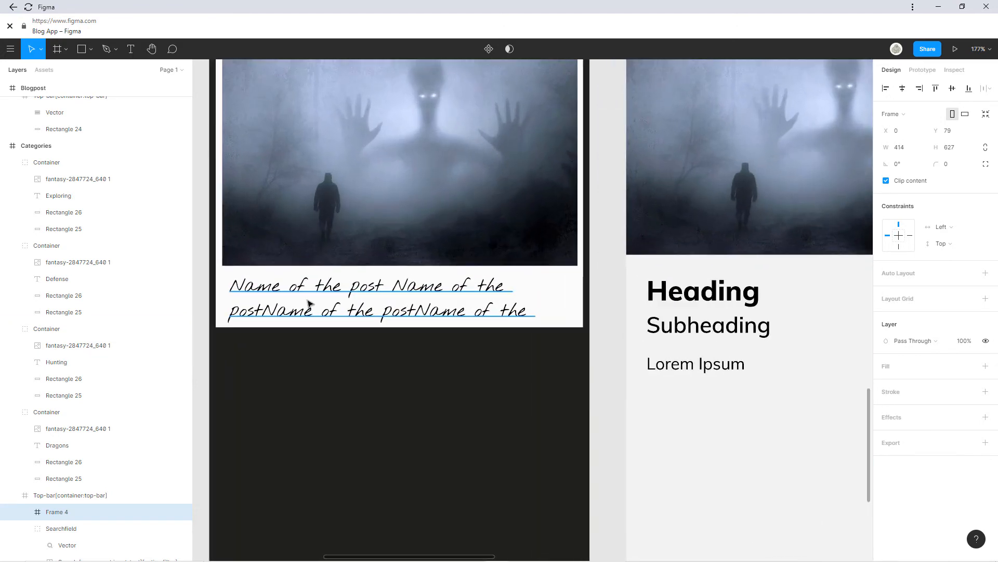
# Resize the Home post card to 414×330 at Y 101.
pyautogui.click(290, 284)
pyautogui.scroll(4, 367, 229)
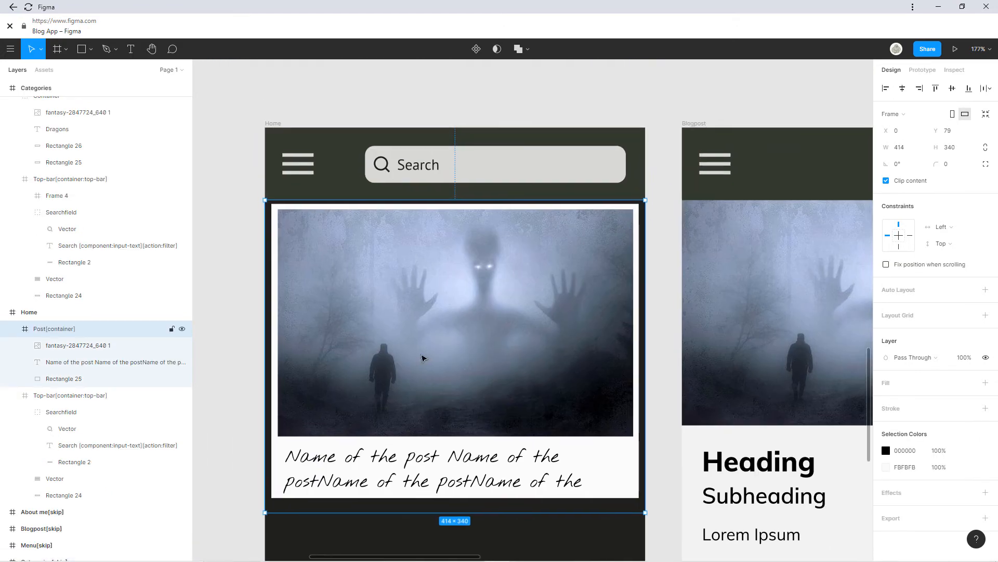
pyautogui.moveTo(422, 356); pyautogui.dragTo(422, 368)
pyautogui.moveTo(428, 211)
pyautogui.mouseDown()
pyautogui.moveTo(423, 319)
pyautogui.moveTo(409, 214)
pyautogui.mouseUp()
# Set the post title to size 24 and delete its trailing 'Name of the' words.
pyautogui.doubleClick(476, 471)
pyautogui.doubleClick(474, 468)
pyautogui.tripleClick(477, 476)
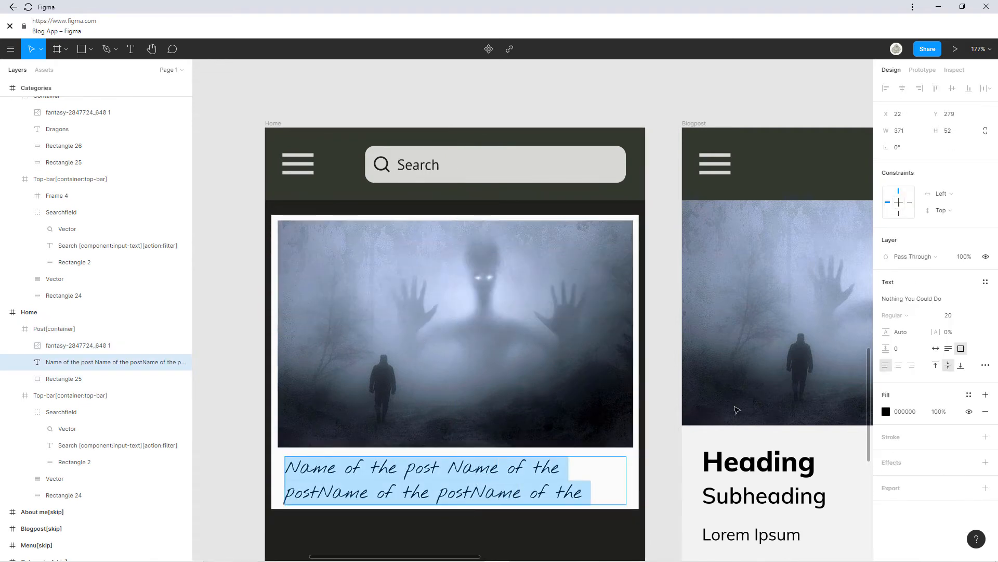
pyautogui.click(976, 316)
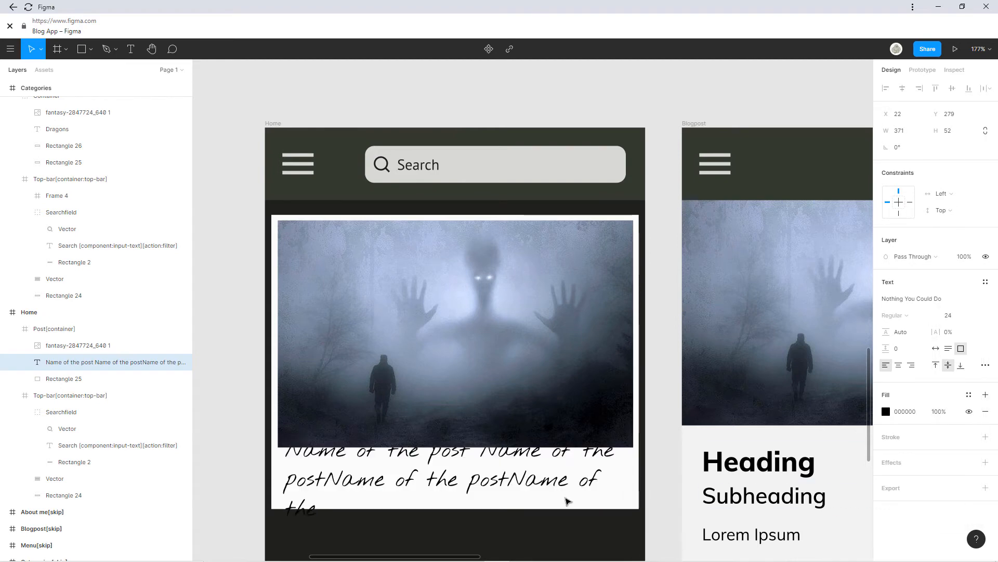
pyautogui.doubleClick(500, 486)
pyautogui.moveTo(345, 498); pyautogui.dragTo(500, 505)
pyautogui.press('BackSpace')
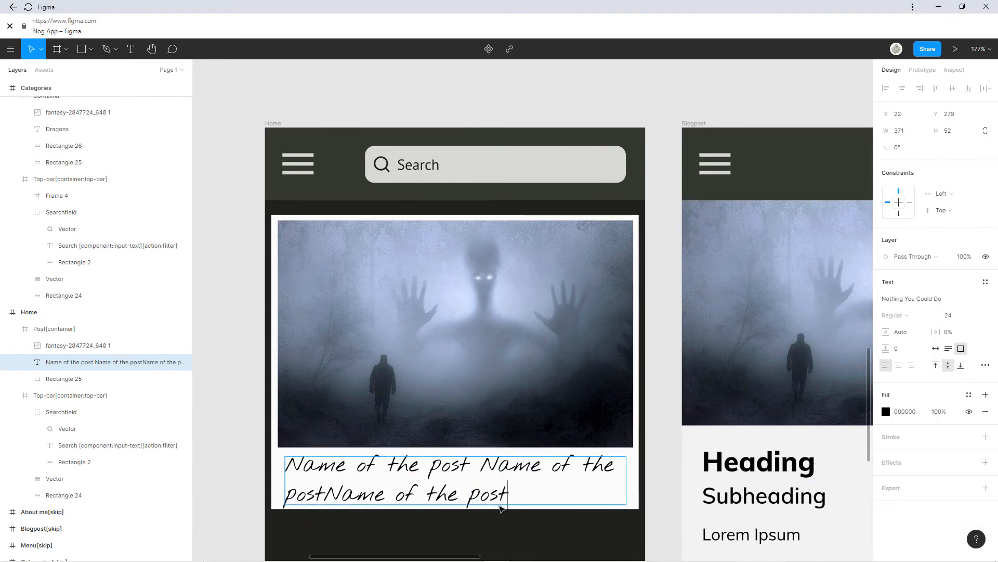
pyautogui.press('Escape')
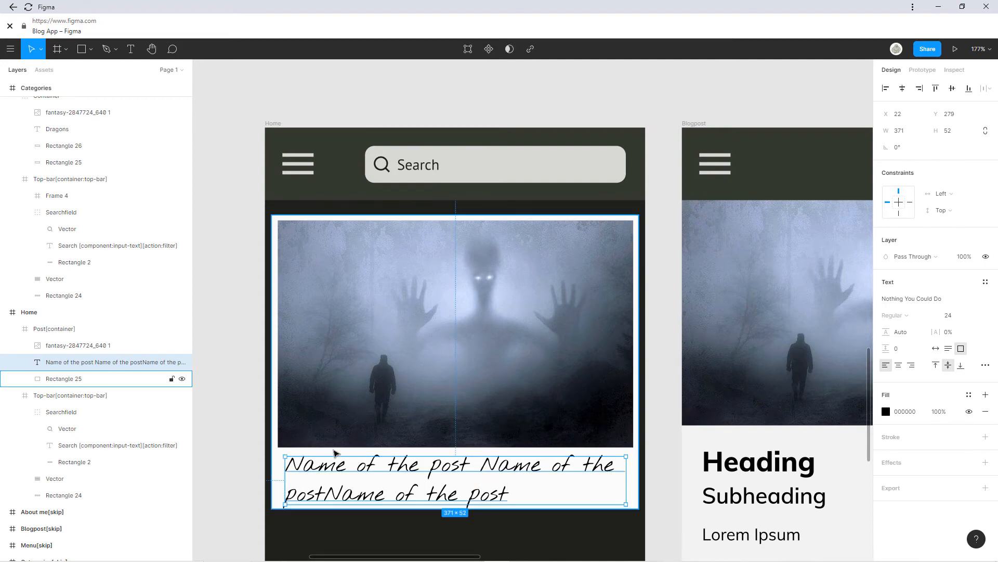
pyautogui.scroll(-4, 572, 296)
pyautogui.scroll(-5, 450, 281)
pyautogui.scroll(-5, 451, 282)
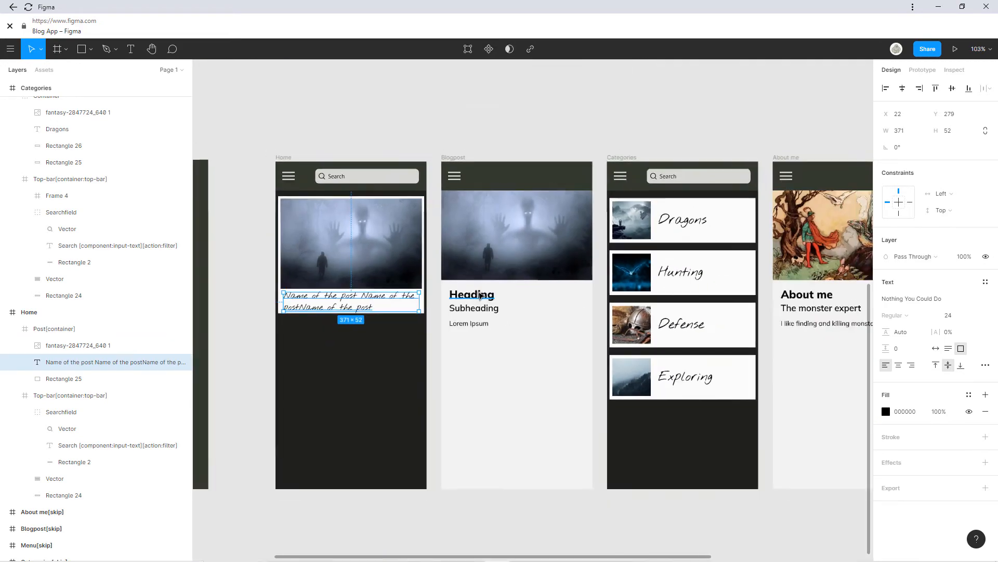
pyautogui.click(538, 318)
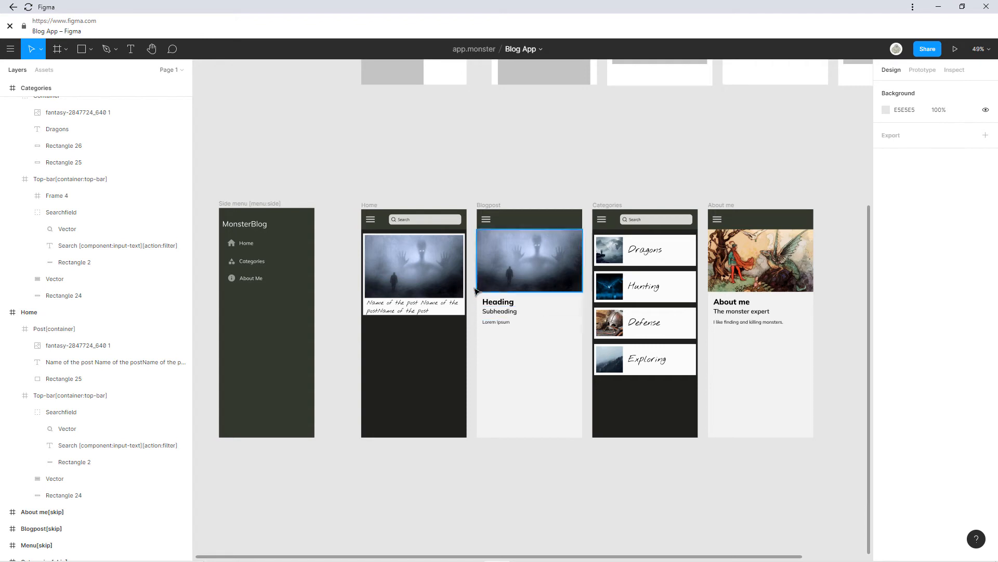
# Duplicate the Home screen and place the copy beneath the original.
pyautogui.click(369, 206)
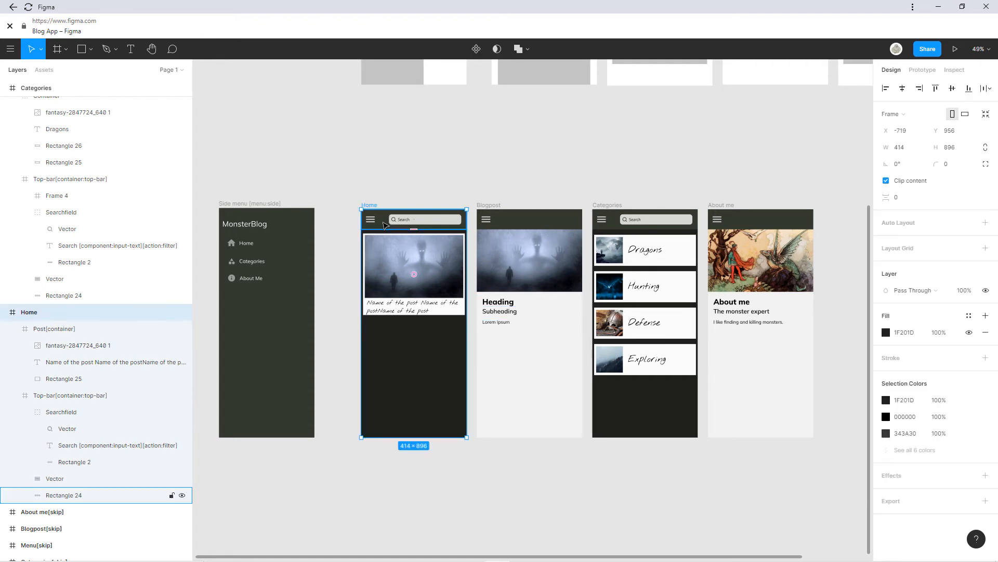
pyautogui.hotkey('ctrl', 'c')
pyautogui.hotkey('ctrl', 'v')
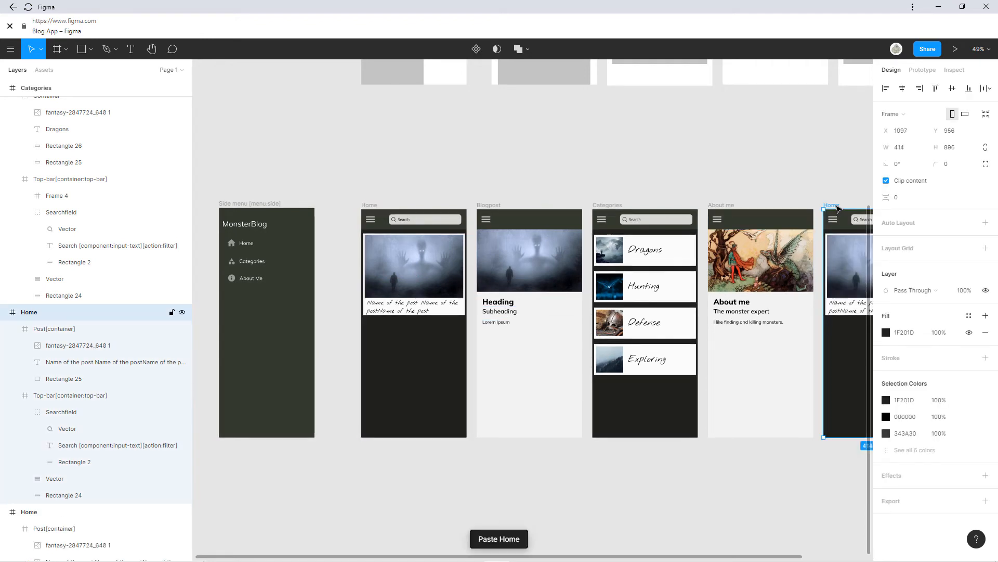
pyautogui.moveTo(558, 445); pyautogui.dragTo(374, 455)
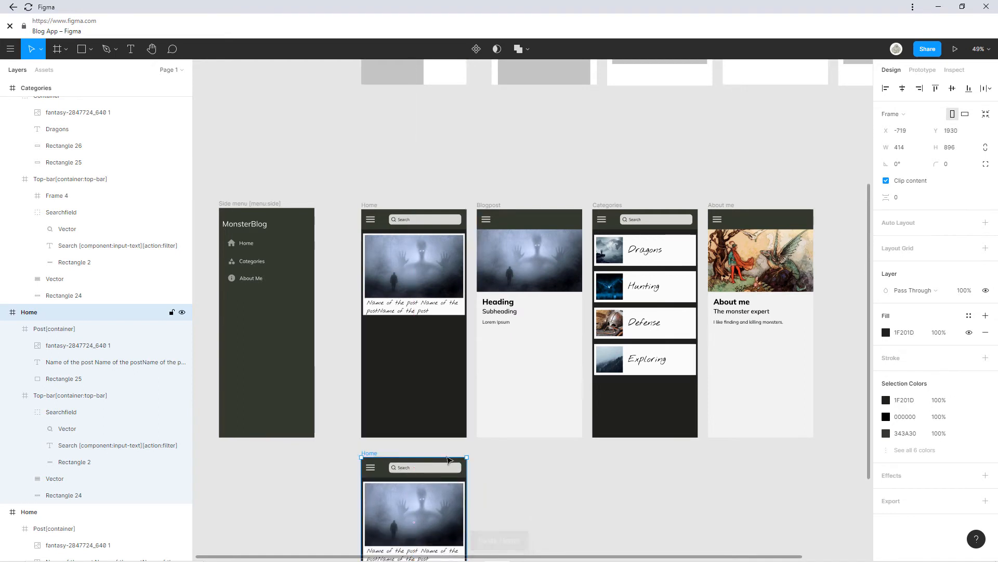
pyautogui.moveTo(554, 478); pyautogui.dragTo(579, 349)
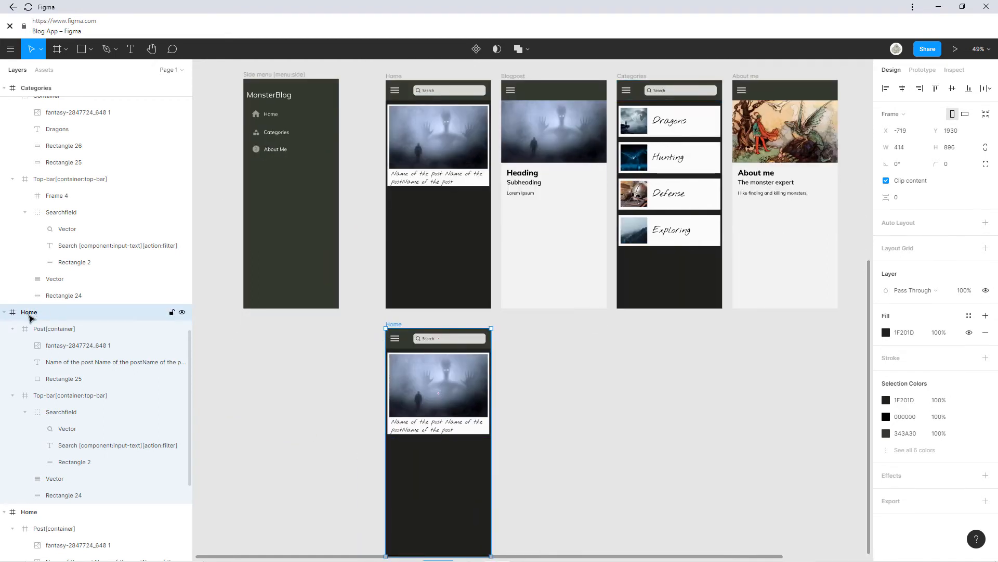
# Name the copied frame 'CategoriesRequest'.
pyautogui.doubleClick(46, 314)
pyautogui.write('Cat')
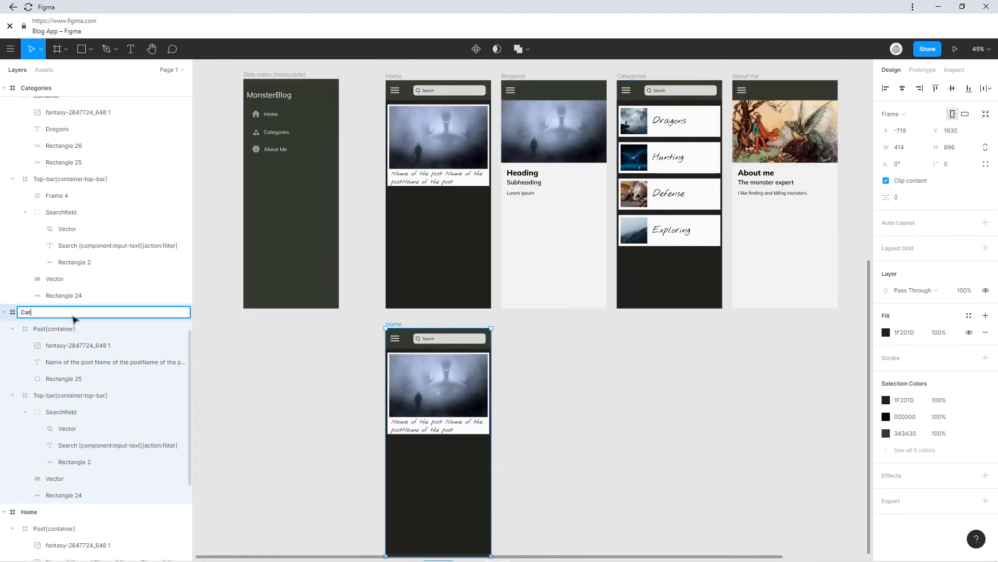
pyautogui.write('egoriesRequest')
pyautogui.press('Return')
pyautogui.click(529, 359)
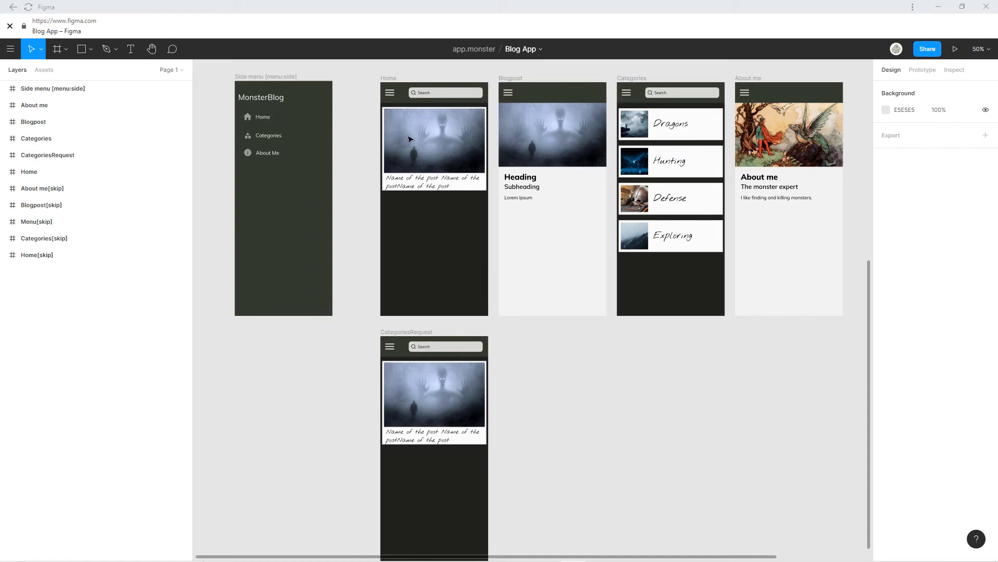
# Paste a copy of the Blogpost screen beside CategoriesRequest and name it Blogpost(Categories).
pyautogui.click(513, 79)
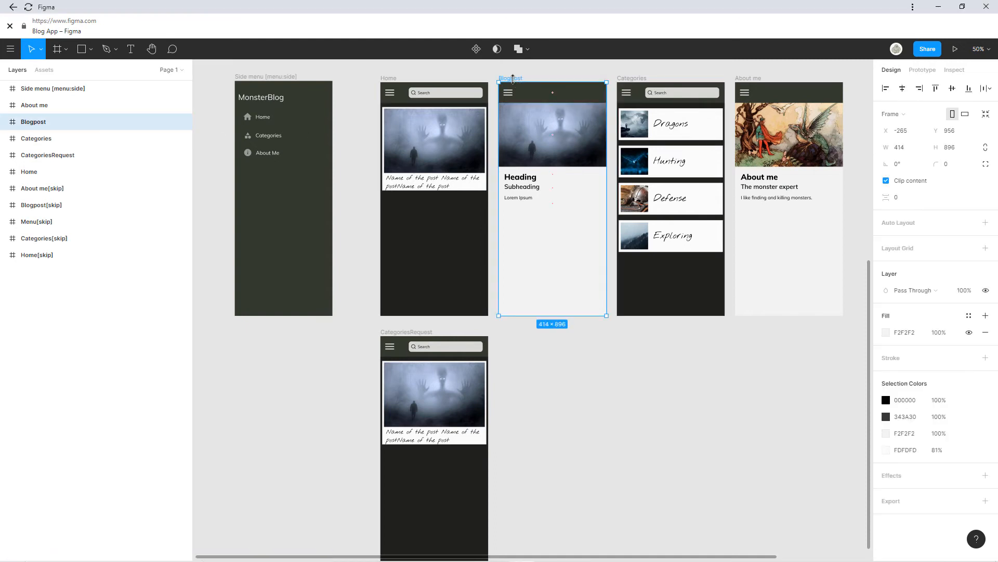
pyautogui.hotkey('ctrl', 'v')
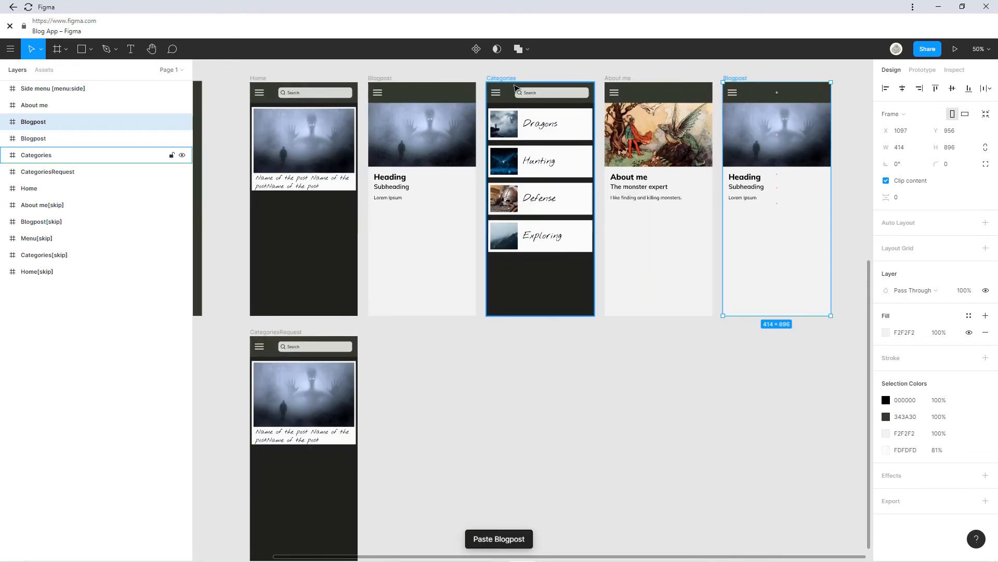
pyautogui.moveTo(735, 79); pyautogui.dragTo(379, 335)
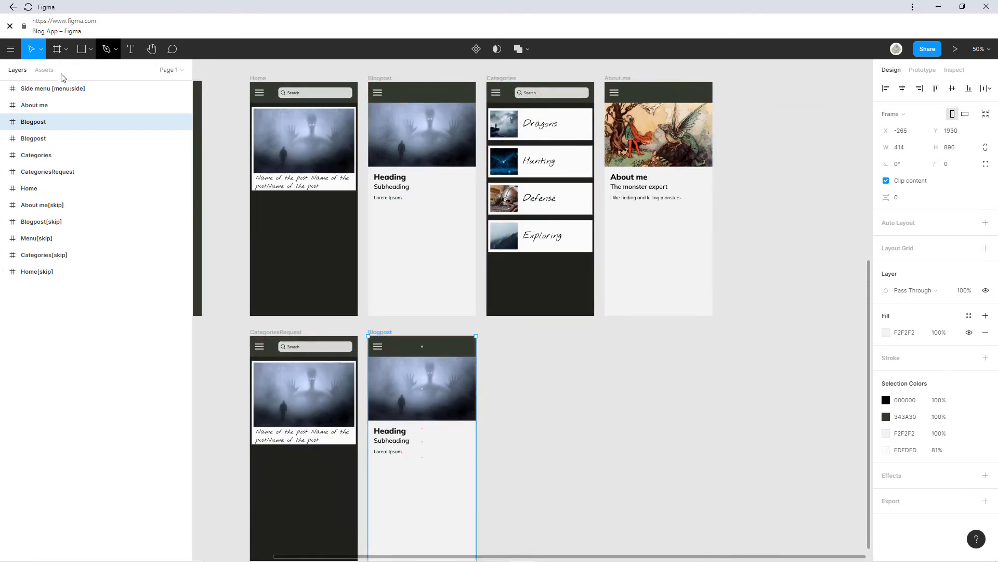
pyautogui.doubleClick(34, 122)
pyautogui.click(54, 122)
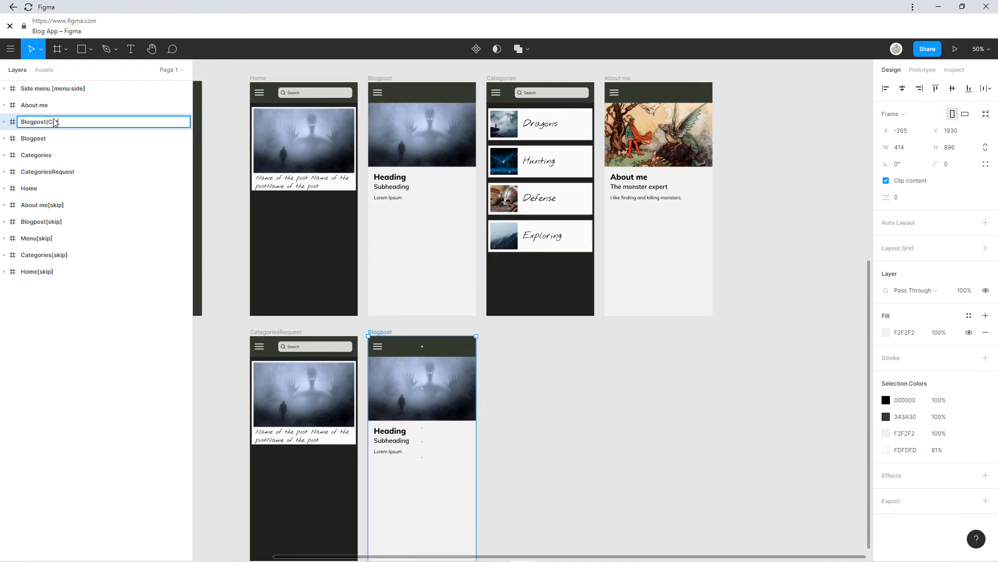
pyautogui.write('(Categories)')
pyautogui.press('Return')
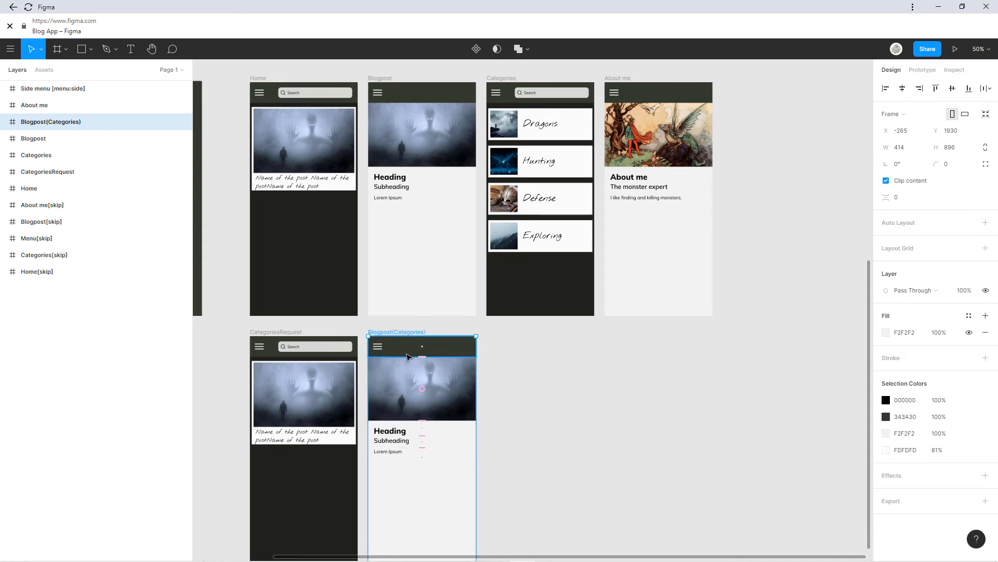
pyautogui.moveTo(350, 270); pyautogui.dragTo(505, 245)
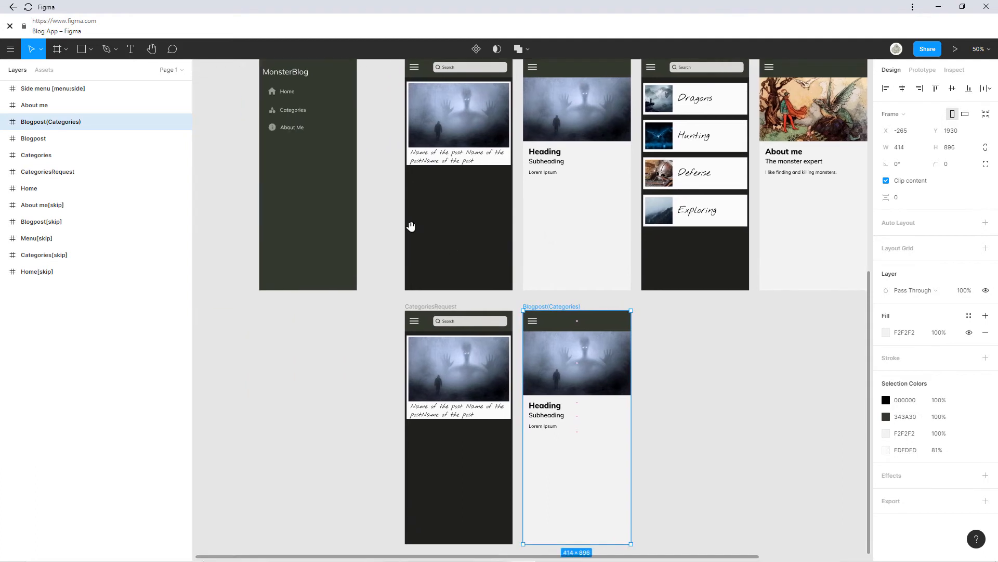
pyautogui.moveTo(412, 226); pyautogui.dragTo(430, 275)
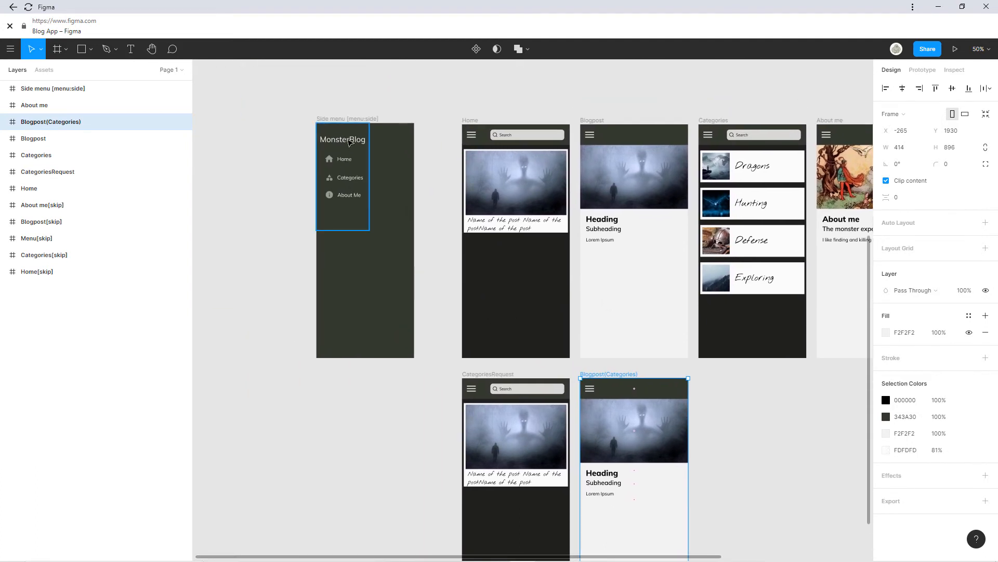
# Change the MonsterBlog logo font from Mulish to the post title's Nothing You Could Do.
pyautogui.doubleClick(349, 142)
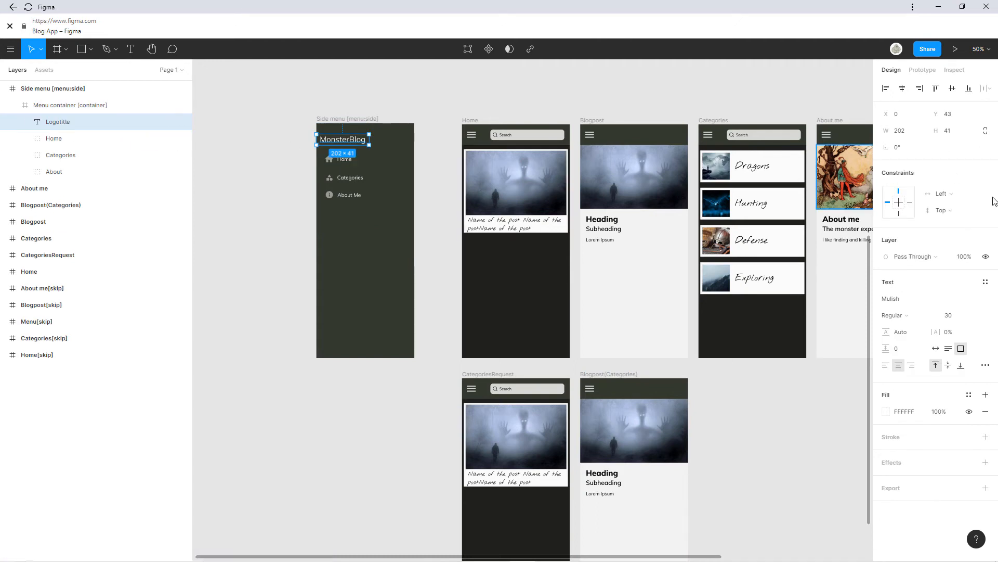
pyautogui.click(527, 229)
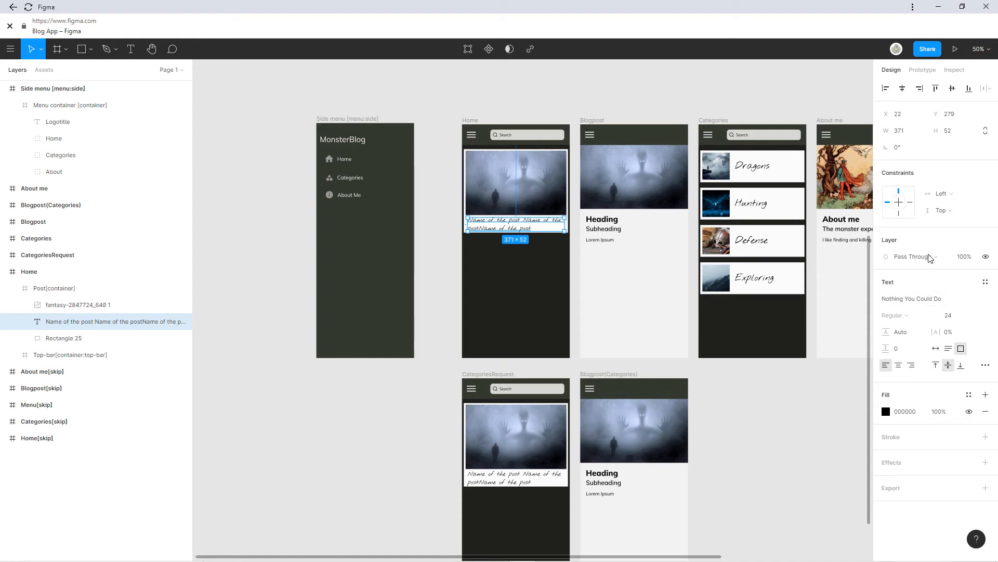
pyautogui.click(930, 303)
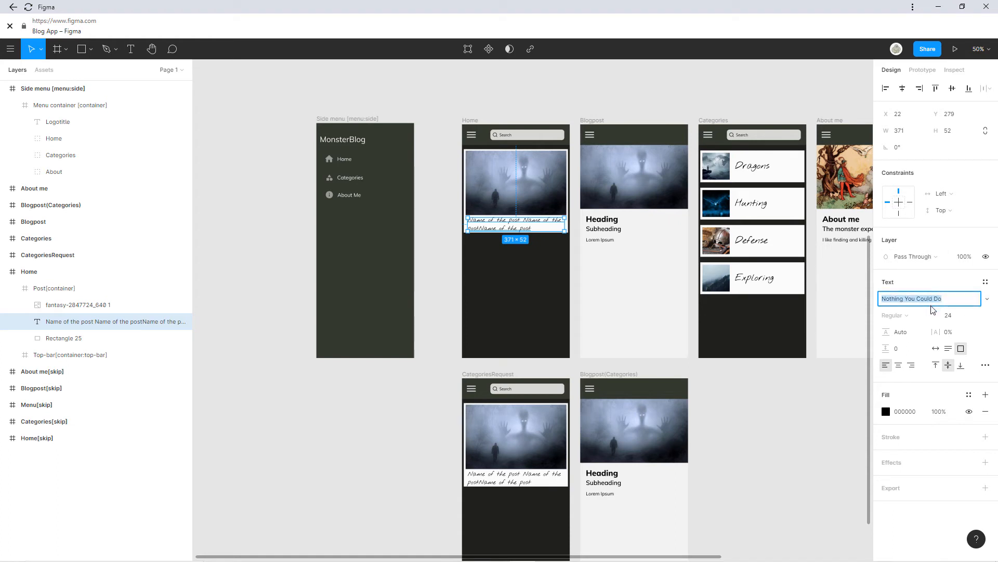
pyautogui.doubleClick(352, 142)
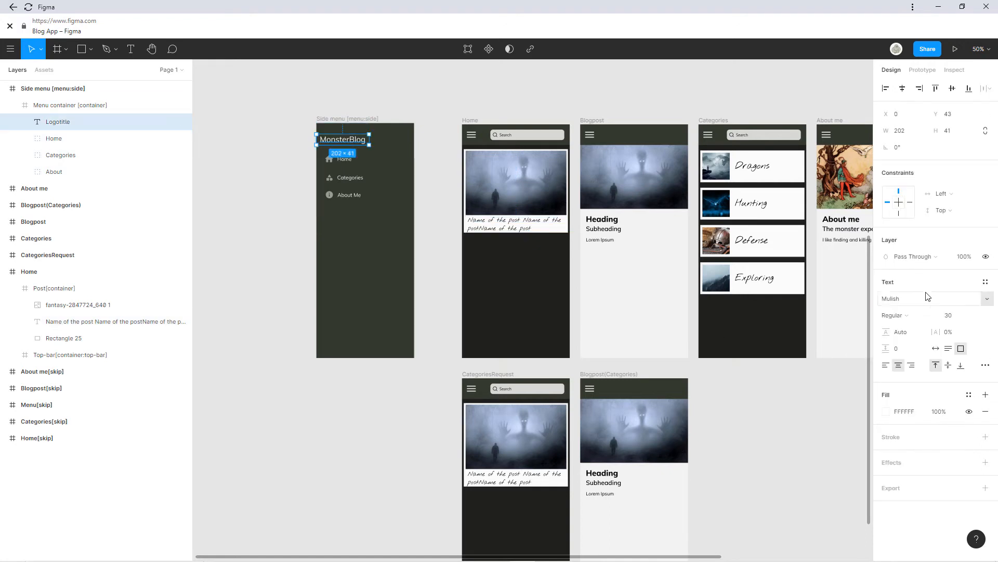
pyautogui.click(910, 304)
pyautogui.hotkey('ctrl', 'v')
pyautogui.press('Return')
pyautogui.click(438, 220)
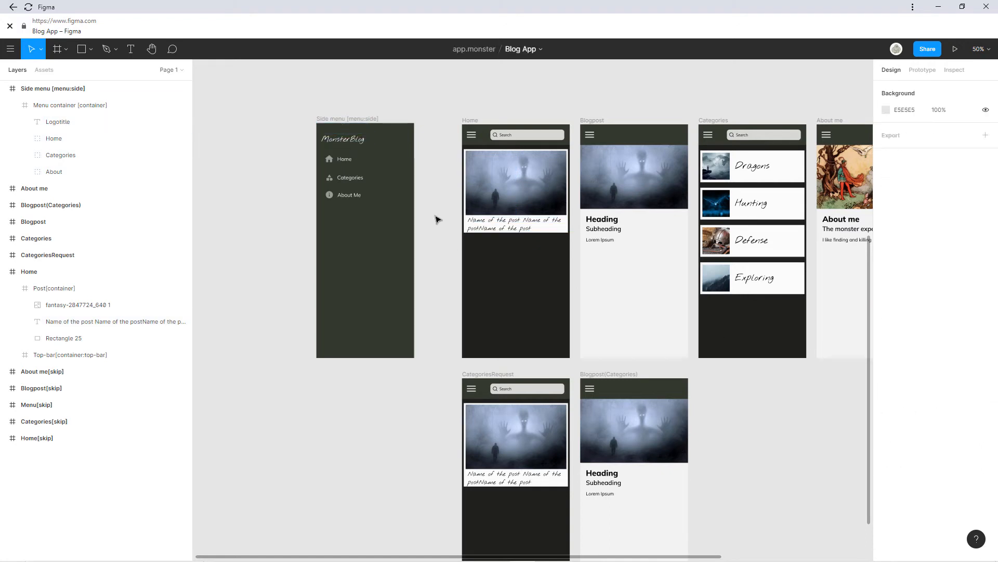
# Rename the Home screen's post-title text layer to *Posttitle.
pyautogui.scroll(5, 357, 149)
pyautogui.scroll(-3, 384, 223)
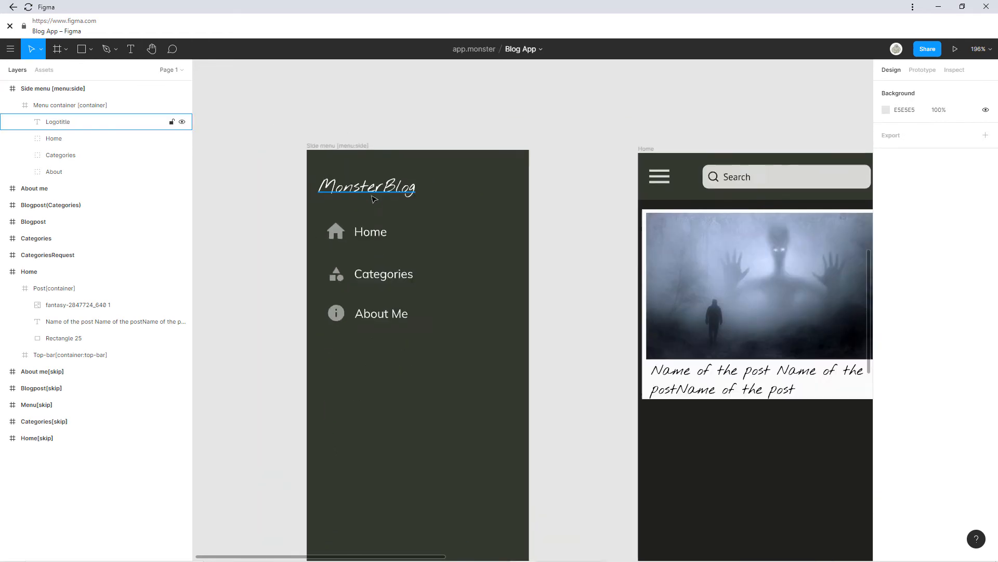
pyautogui.moveTo(431, 271); pyautogui.dragTo(344, 184)
pyautogui.scroll(-2, 598, 341)
pyautogui.moveTo(600, 317); pyautogui.dragTo(432, 274)
pyautogui.hscroll(-2, 418, 290)
pyautogui.click(455, 224)
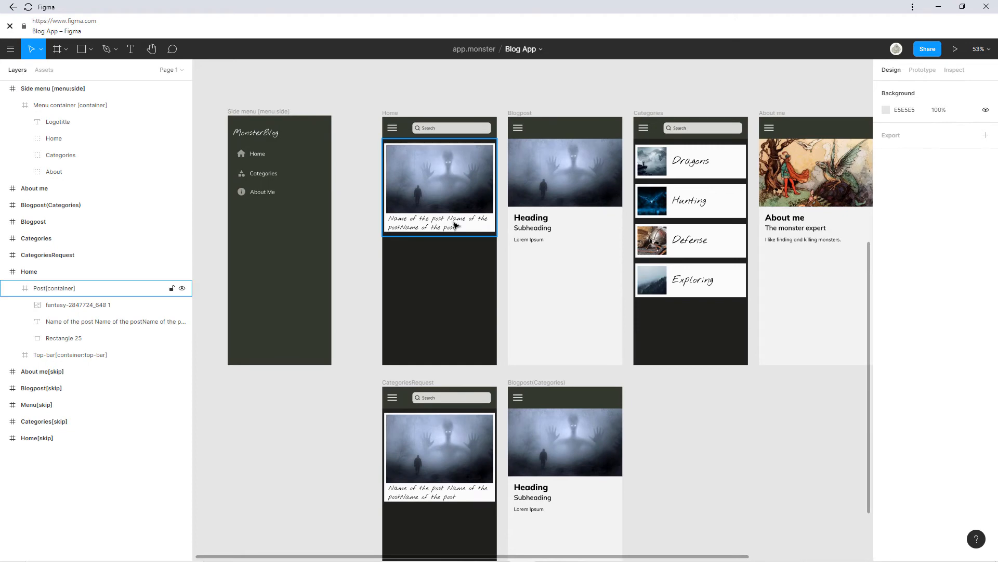
pyautogui.click(454, 224)
pyautogui.click(378, 239)
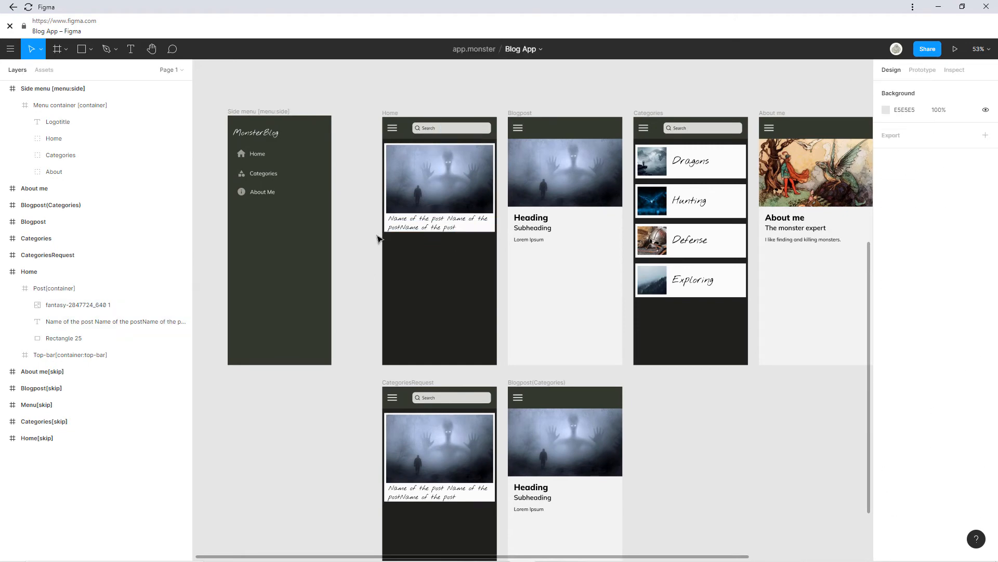
pyautogui.click(416, 229)
pyautogui.scroll(2, 409, 240)
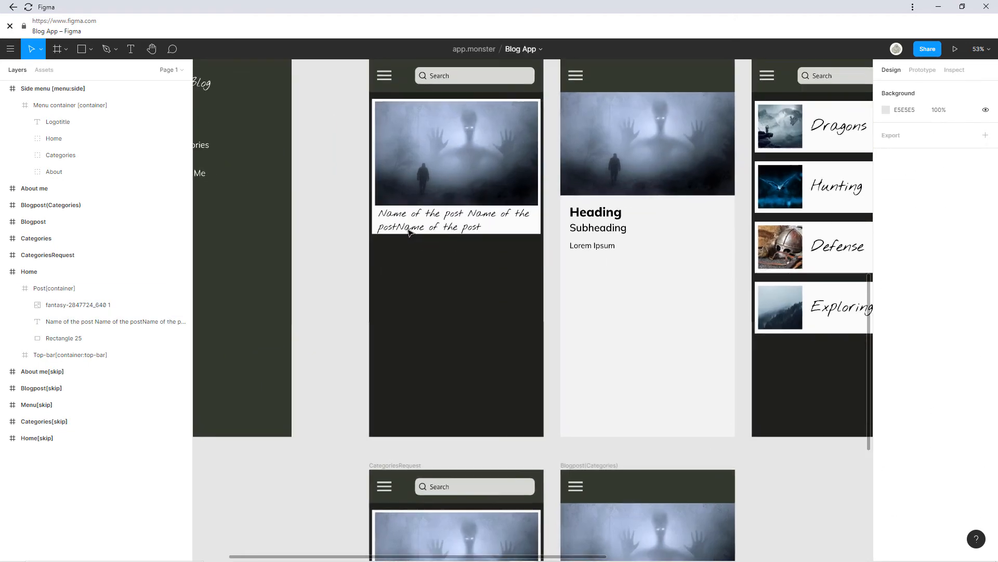
pyautogui.scroll(3, 415, 232)
pyautogui.click(461, 214)
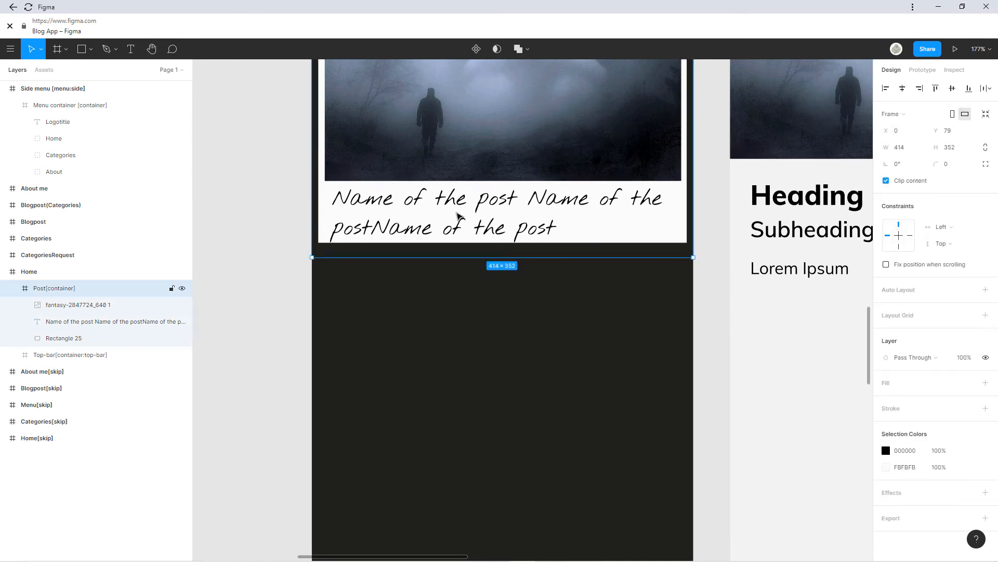
pyautogui.click(440, 219)
pyautogui.doubleClick(64, 322)
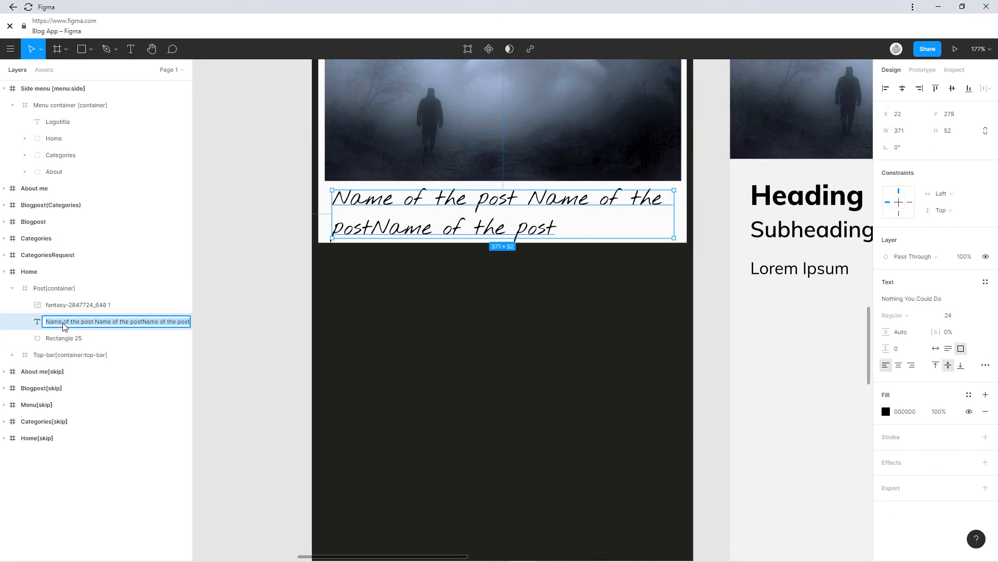
pyautogui.write('*')
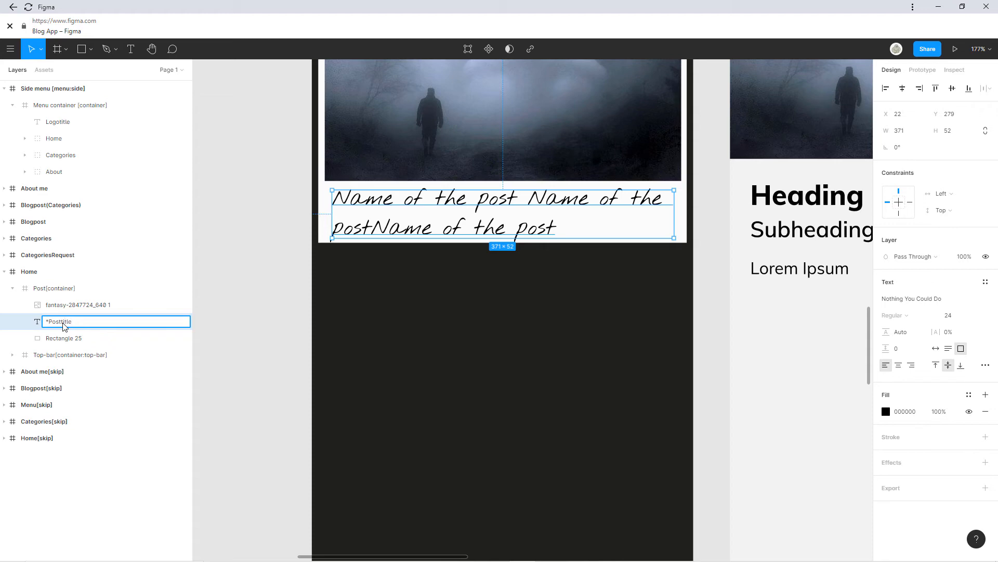
pyautogui.click(376, 265)
# Rename the CategoriesRequest post-title text layer to *posttitle.
pyautogui.scroll(-5, 380, 268)
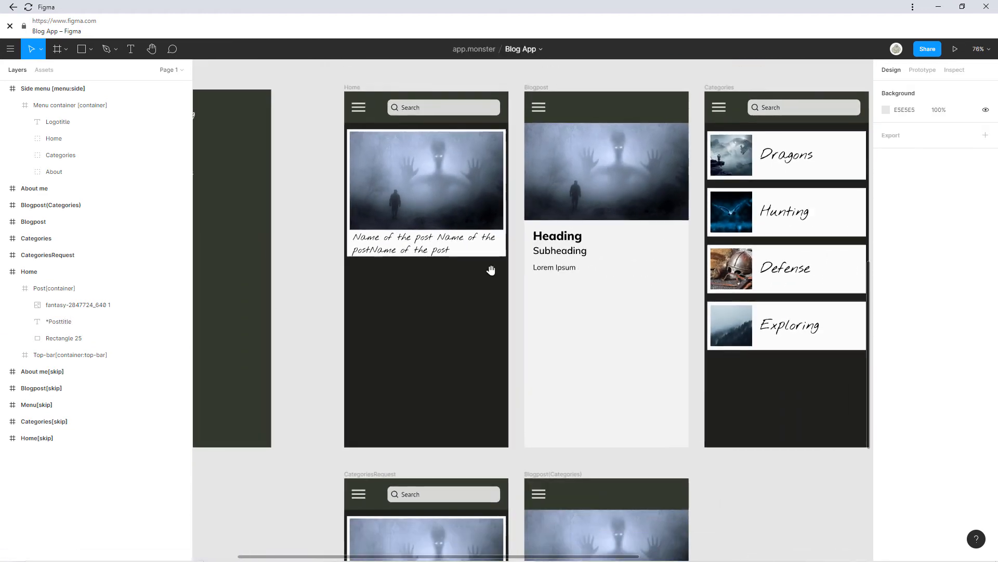
pyautogui.scroll(-6, 491, 270)
pyautogui.click(380, 321)
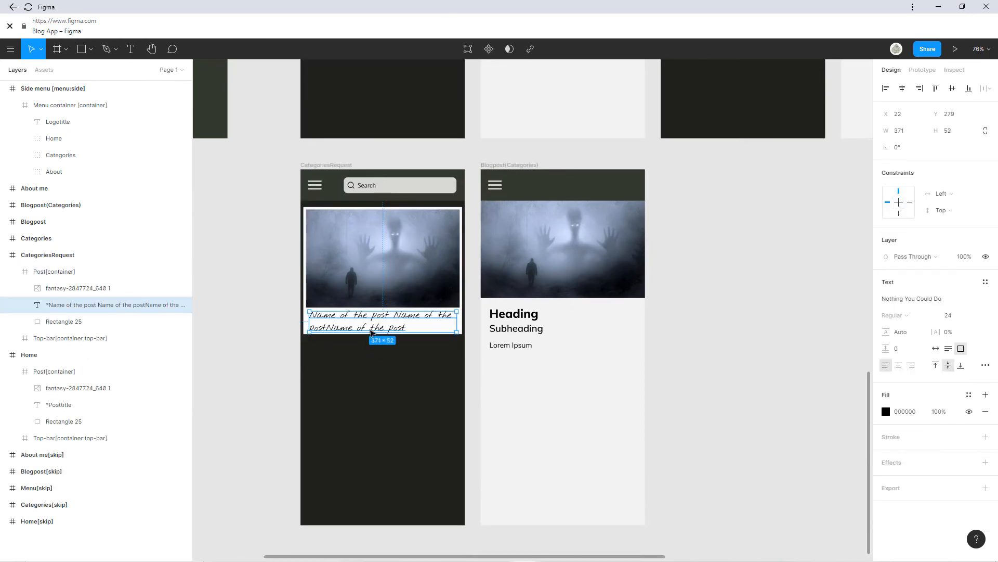
pyautogui.doubleClick(66, 306)
pyautogui.write('*')
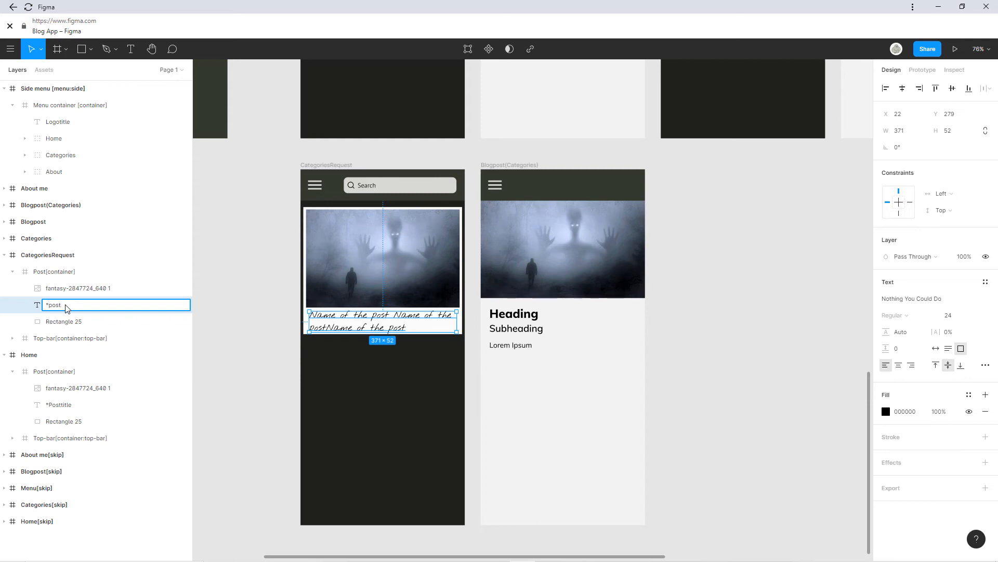
pyautogui.press('Return')
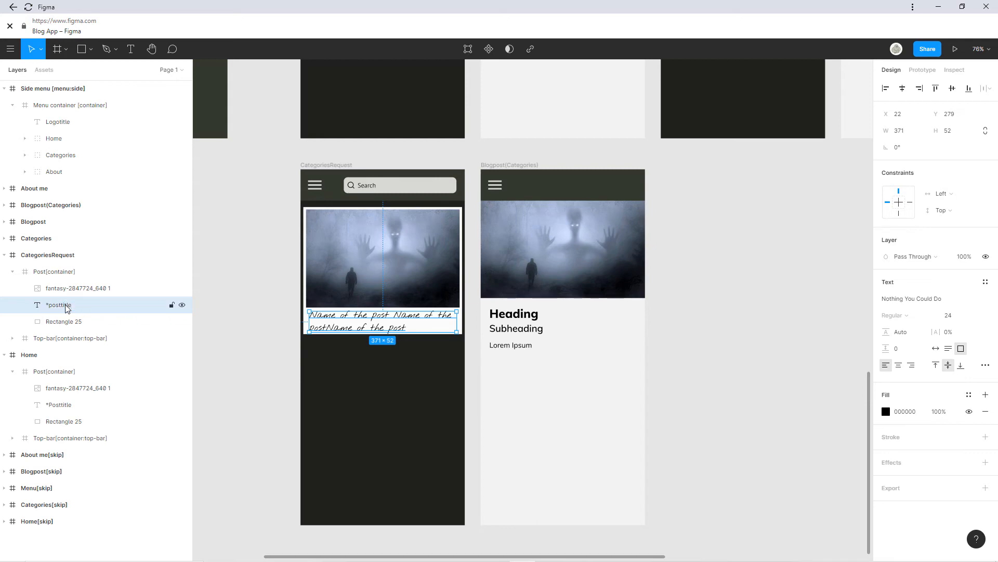
pyautogui.scroll(7, 539, 274)
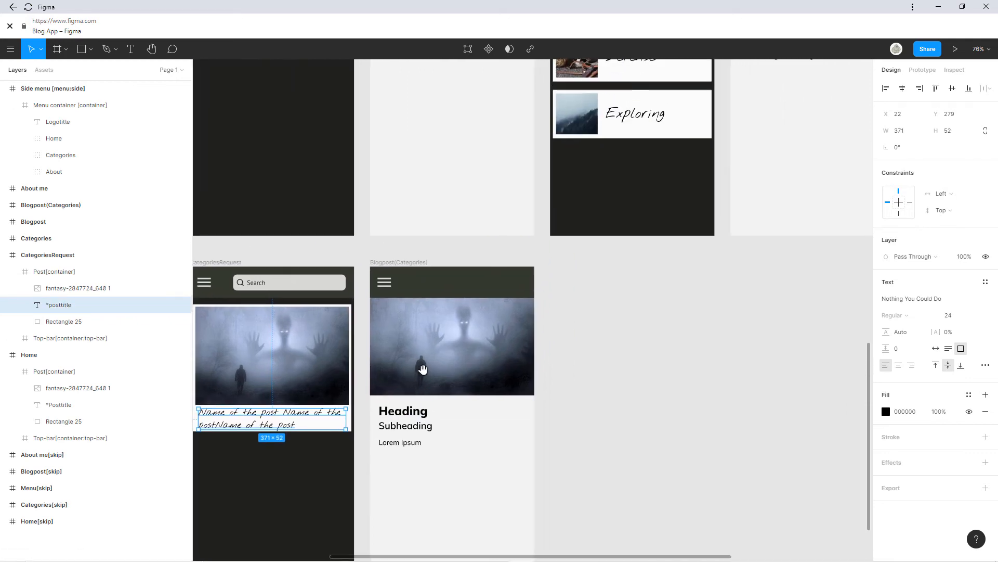
pyautogui.hscroll(3, 419, 457)
# Rename the Blogpost heading layers to *Heading[flexo] and *Subheading[flexo].
pyautogui.click(390, 275)
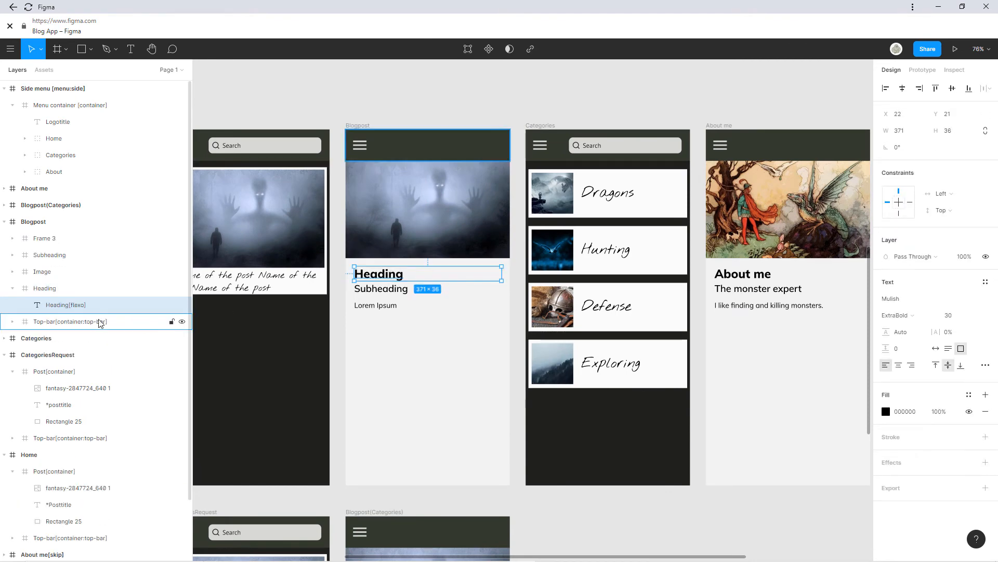
pyautogui.doubleClick(48, 305)
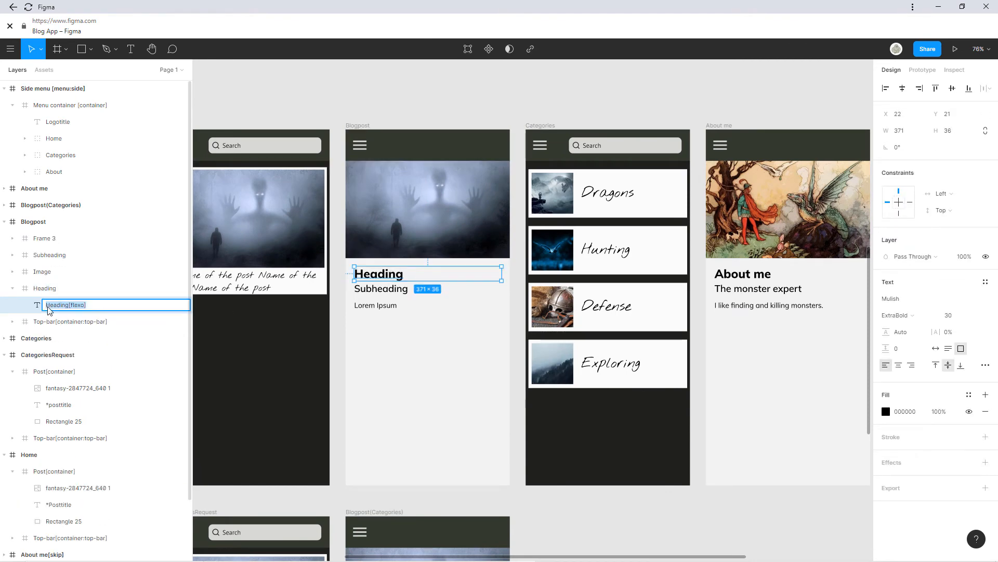
pyautogui.click(48, 306)
pyautogui.write('*')
pyautogui.doubleClick(367, 291)
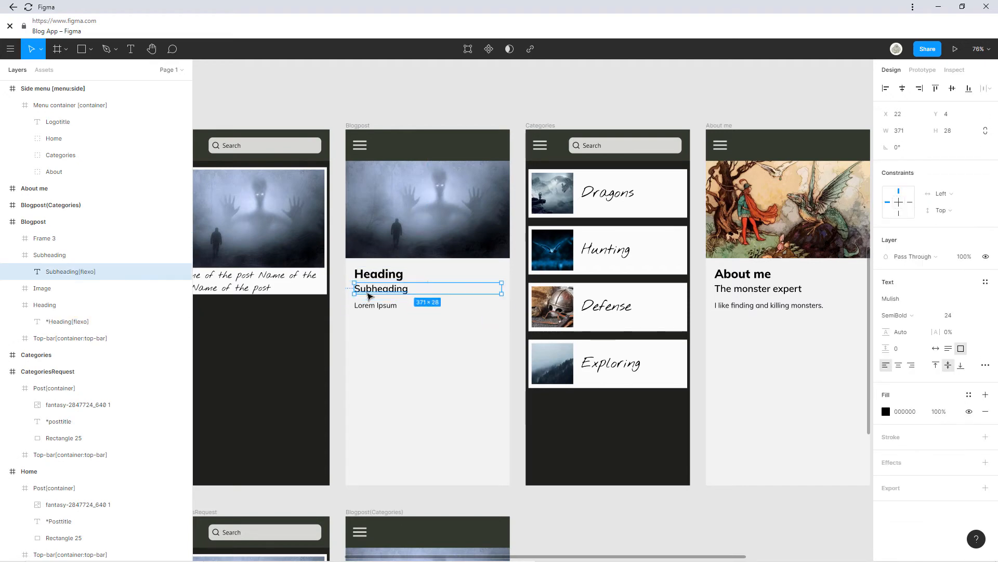
pyautogui.doubleClick(51, 275)
pyautogui.click(50, 275)
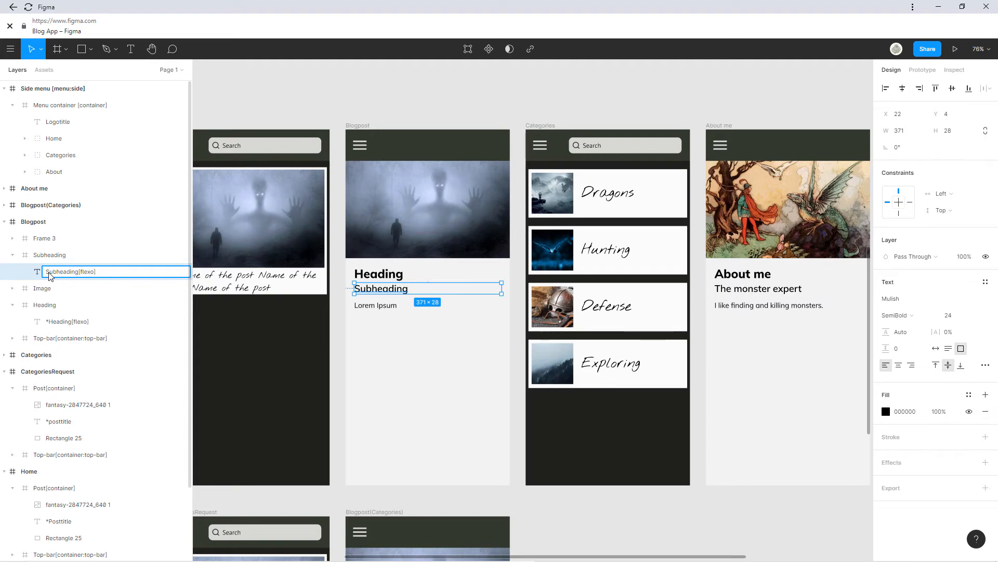
pyautogui.write('*')
pyautogui.press('Return')
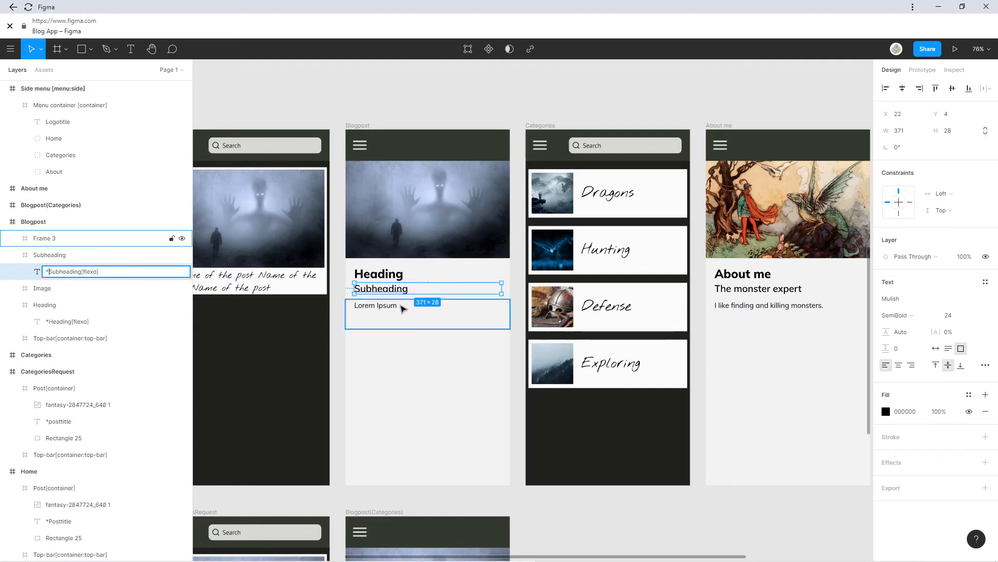
# Rename the Blogpost body text layer to *Post Text[flexo].
pyautogui.click(400, 306)
pyautogui.doubleClick(49, 256)
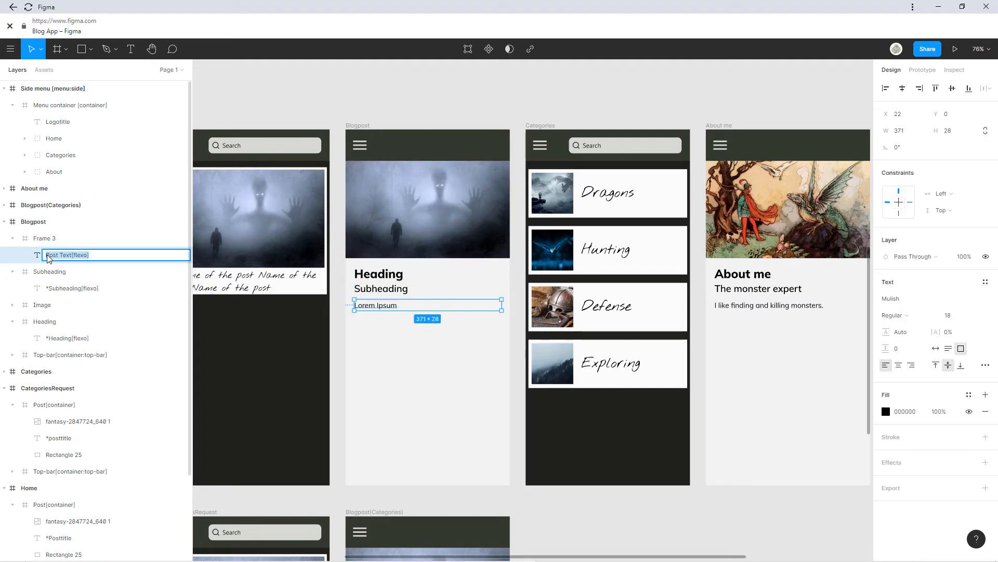
pyautogui.click(47, 257)
pyautogui.write('*')
pyautogui.press('Return')
pyautogui.scroll(-5, 375, 359)
# Delete the outdated Blogpost(Categories) screen.
pyautogui.hscroll(-1, 546, 312)
pyautogui.click(568, 363)
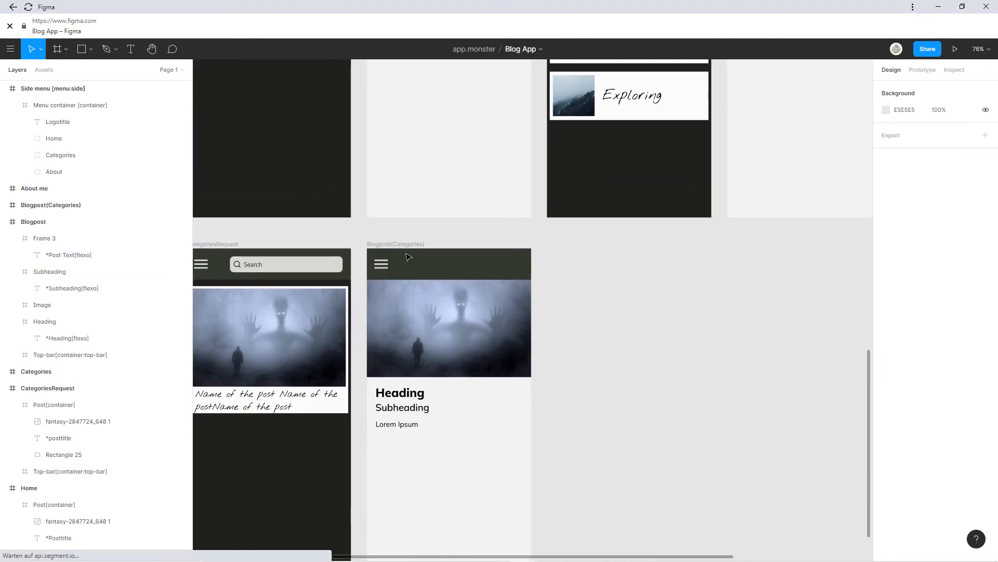
pyautogui.click(380, 242)
pyautogui.press('Delete')
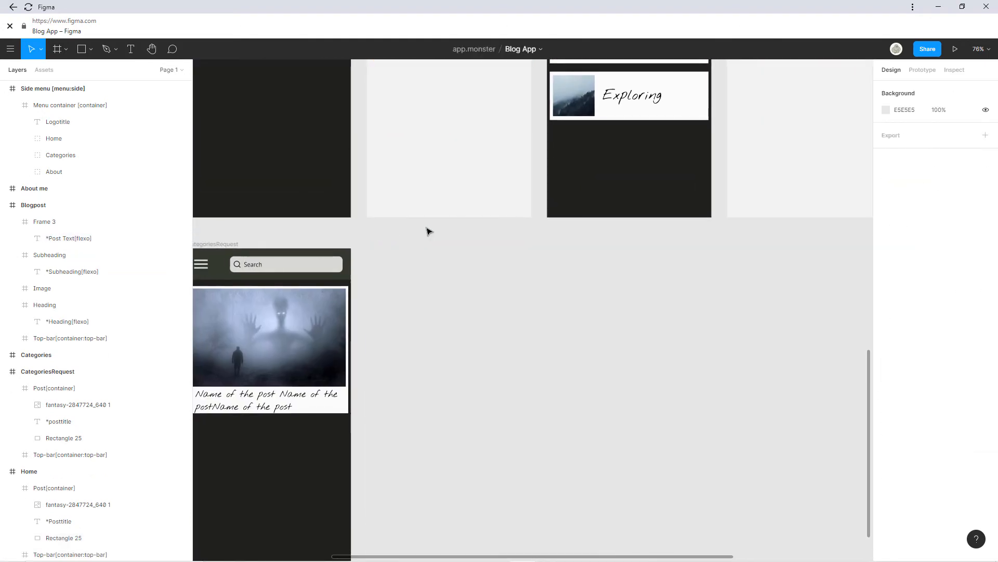
# Paste a fresh Blogpost copy beside CategoriesRequest and name it Blogpost(Categories).
pyautogui.scroll(6, 428, 229)
pyautogui.hscroll(2, 428, 229)
pyautogui.click(286, 186)
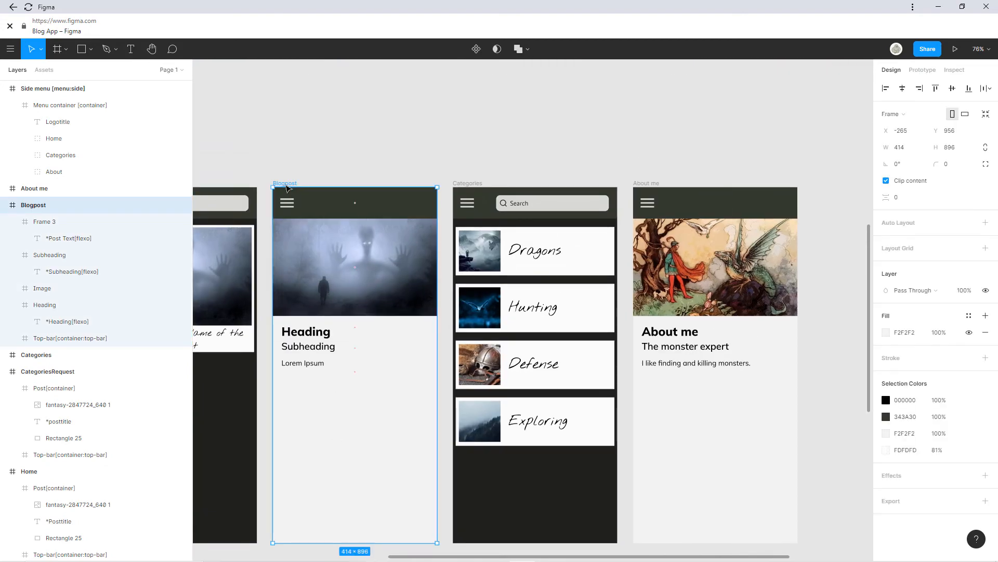
pyautogui.hotkey('ctrl', 'c')
pyautogui.hotkey('ctrl', 'v')
pyautogui.scroll(-3, 372, 338)
pyautogui.scroll(-5, 415, 227)
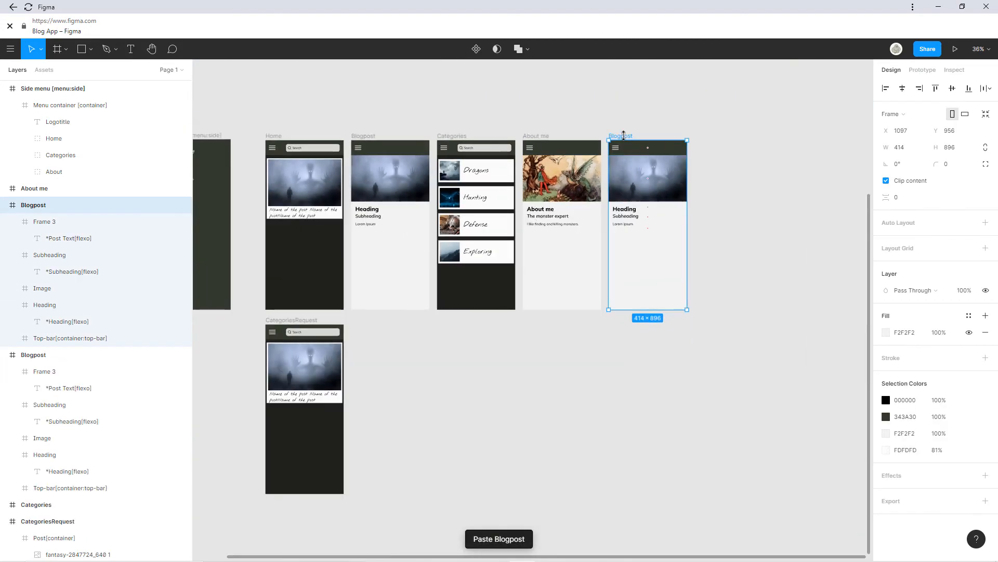
pyautogui.moveTo(624, 135); pyautogui.dragTo(364, 320)
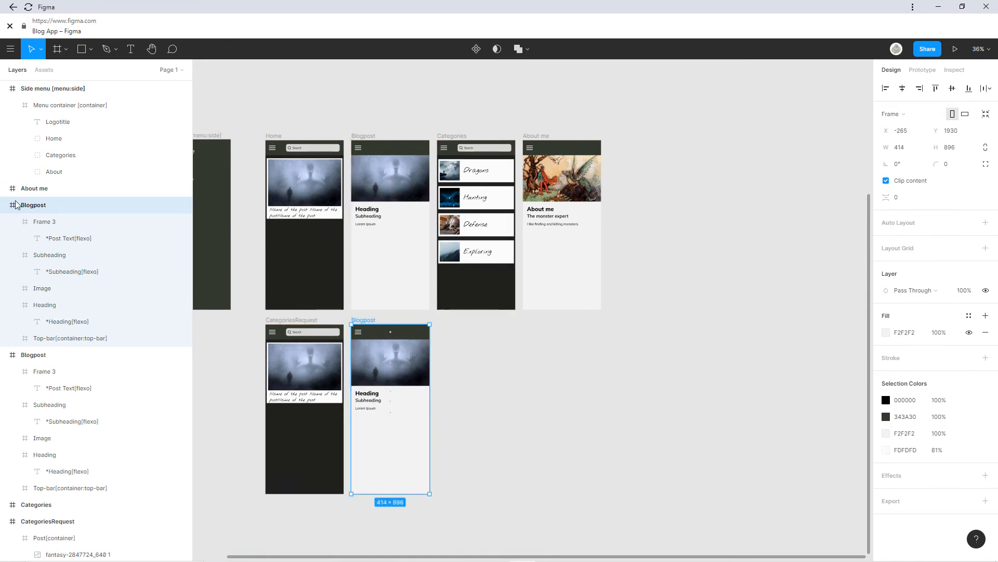
pyautogui.doubleClick(55, 206)
pyautogui.click(62, 212)
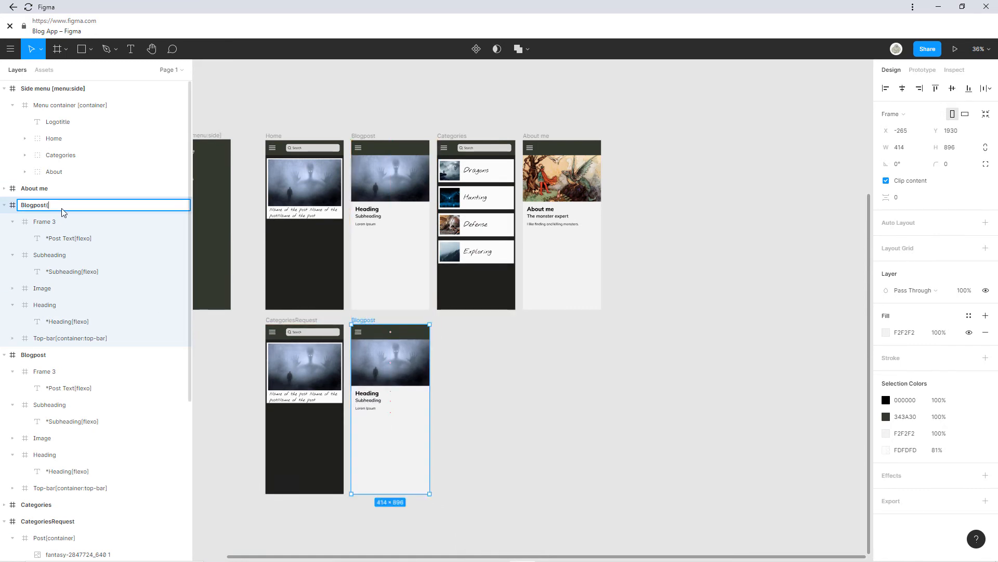
pyautogui.write('(Categories)')
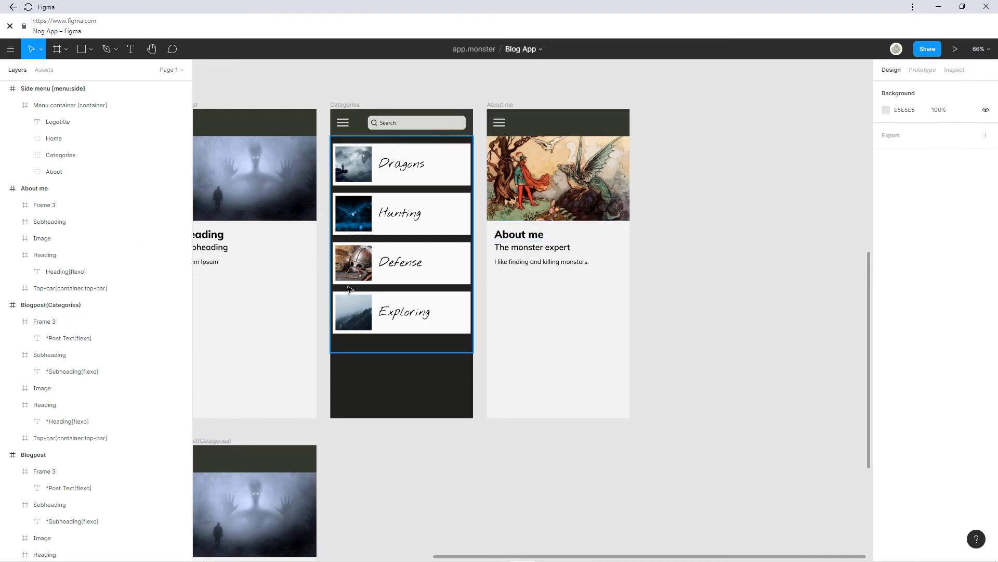
pyautogui.hscroll(-5, 418, 356)
pyautogui.moveTo(397, 298); pyautogui.dragTo(606, 281)
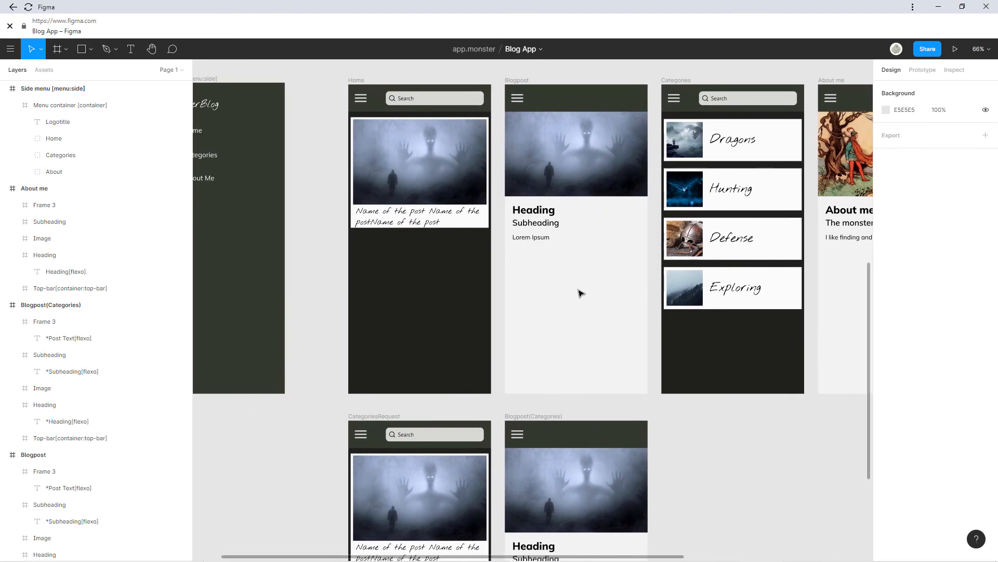
pyautogui.scroll(-2, 535, 270)
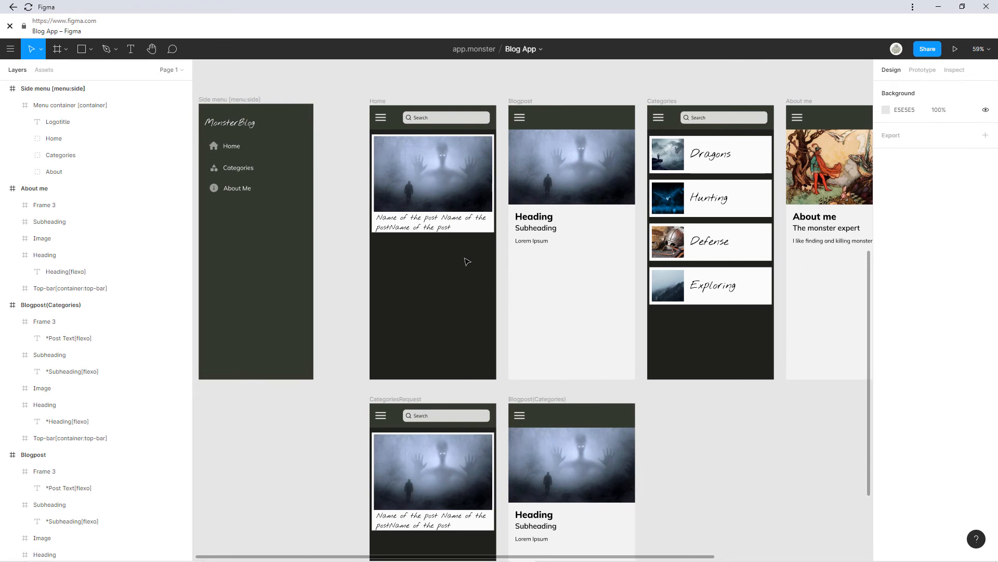
pyautogui.moveTo(467, 262); pyautogui.dragTo(460, 302)
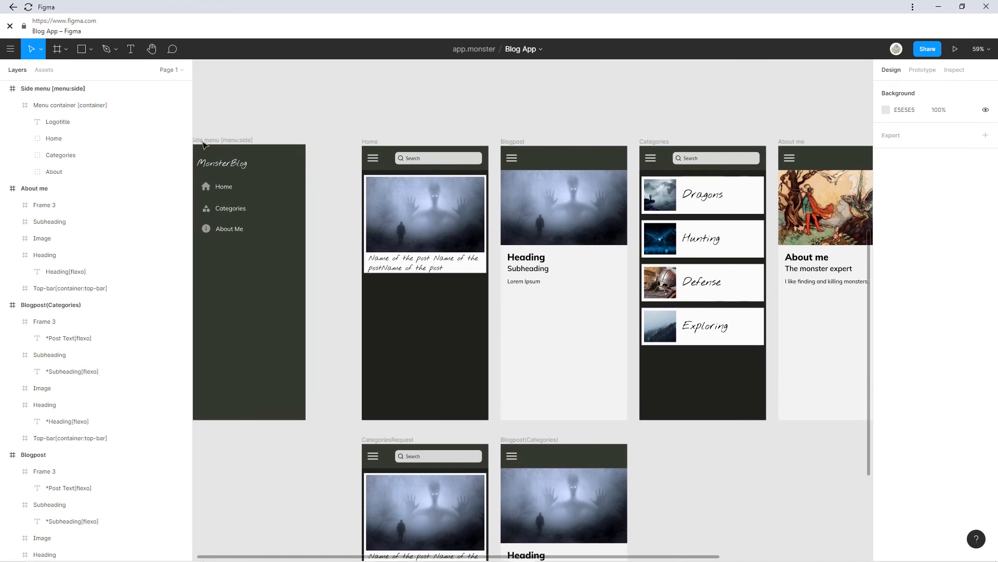
pyautogui.click(40, 72)
pyautogui.click(17, 69)
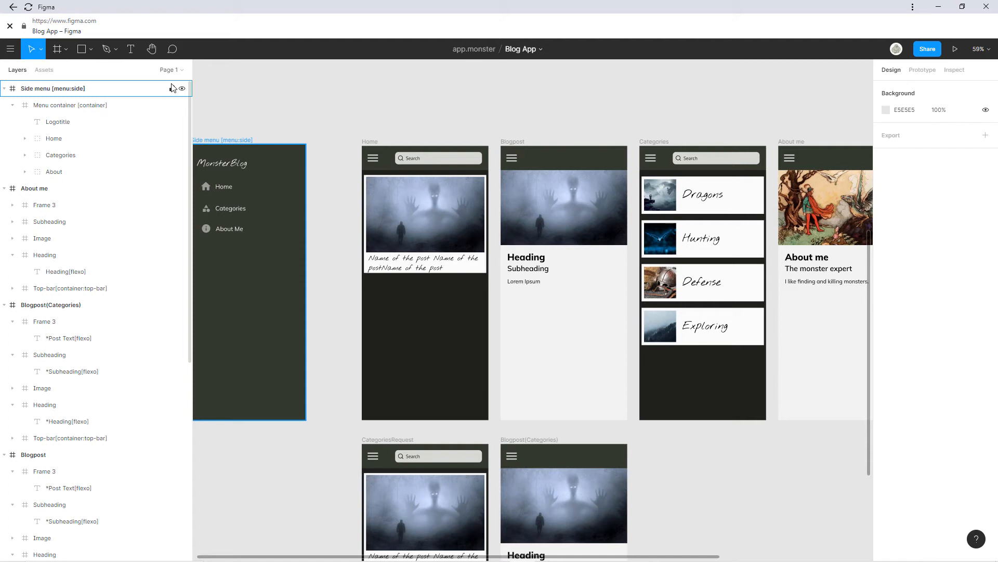
# Add a new page named Assets to the Blog App file.
pyautogui.click(177, 71)
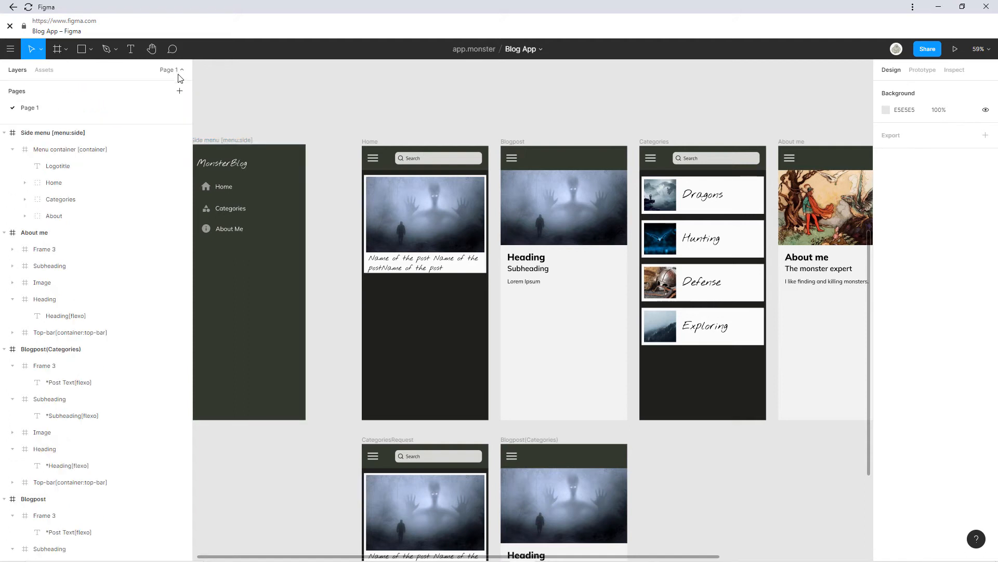
pyautogui.click(180, 91)
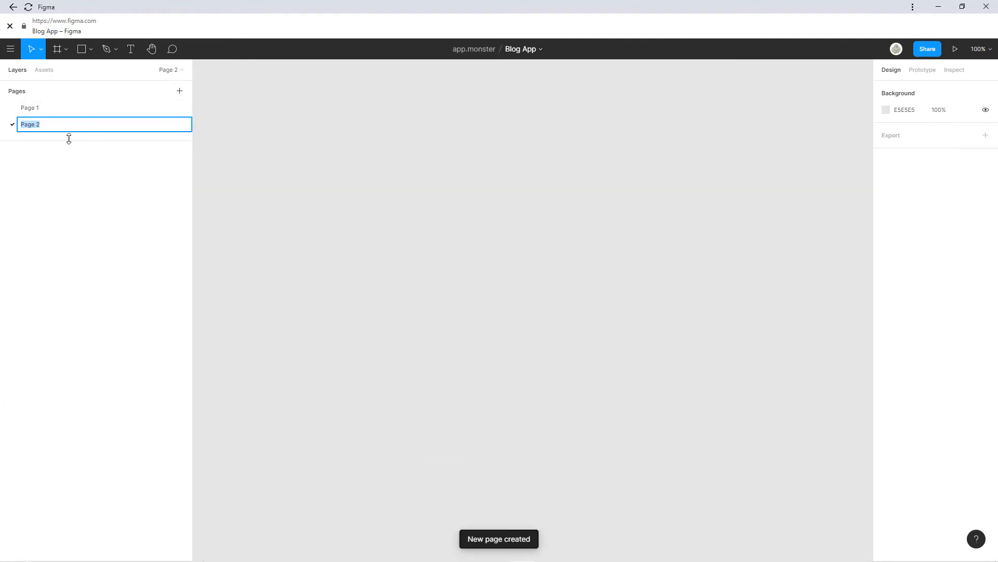
pyautogui.write('Assets')
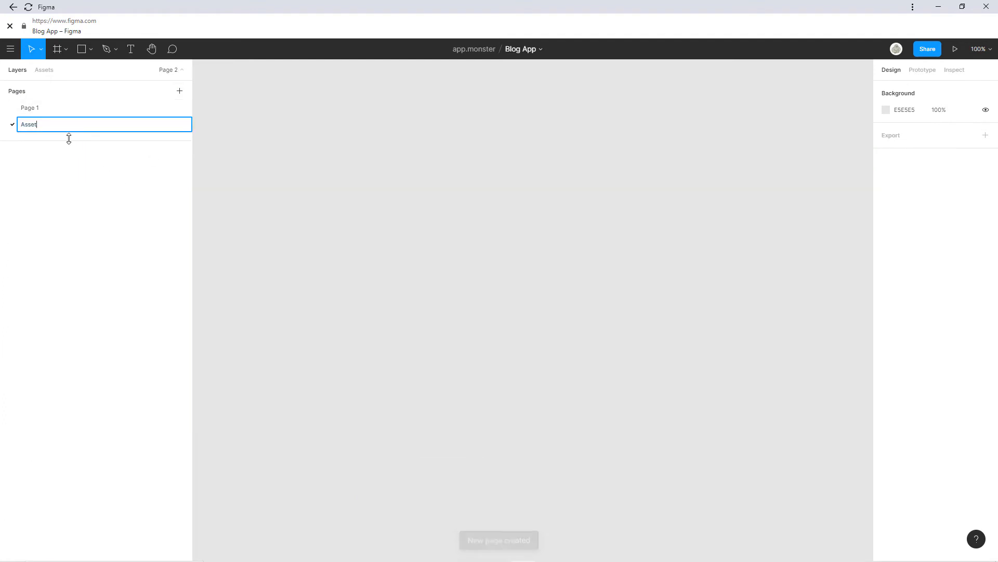
pyautogui.press('Return')
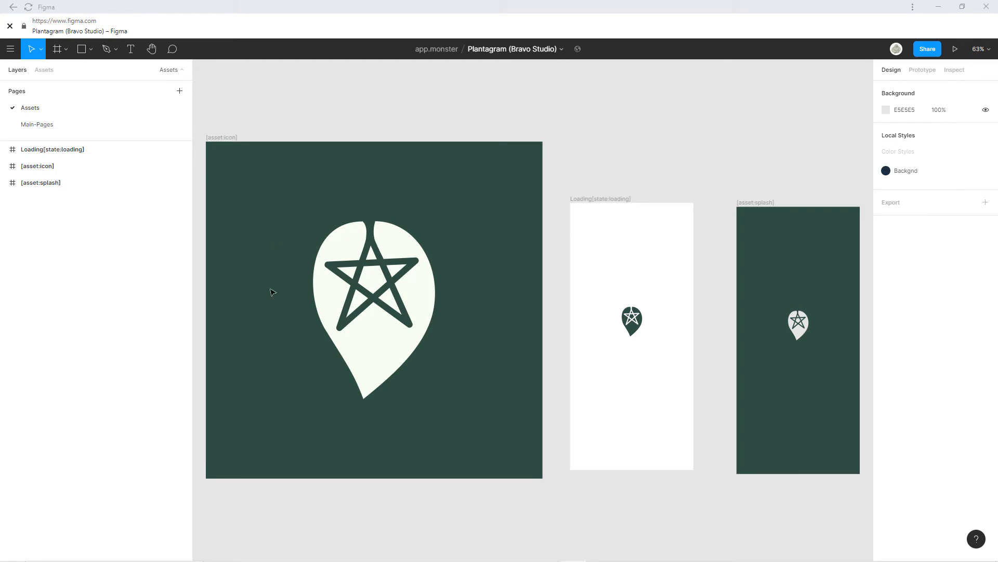
# Copy the icon, loading and splash frames from Plantagram onto Blog App's Assets page.
pyautogui.click(227, 137)
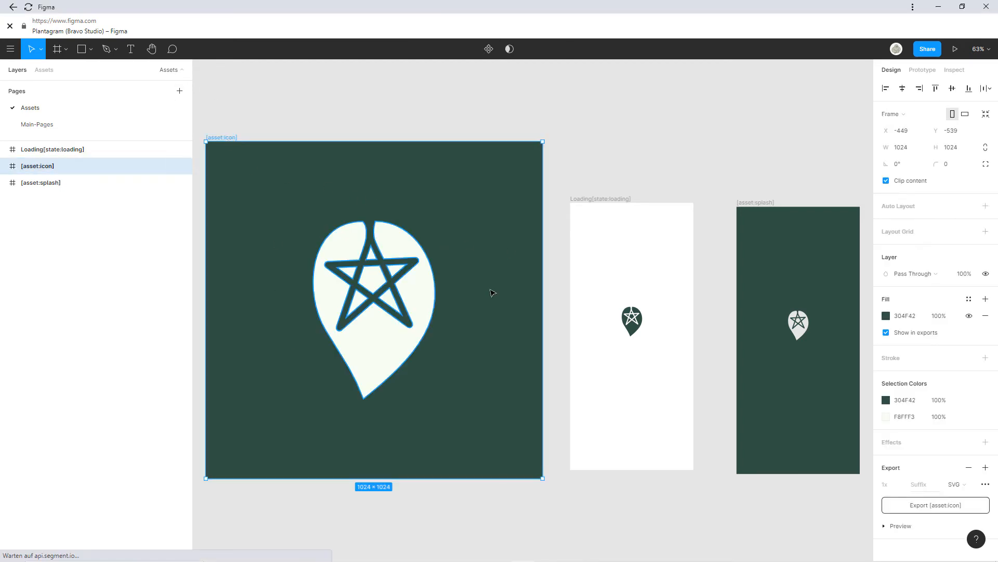
pyautogui.scroll(-3, 488, 287)
pyautogui.click(753, 191)
pyautogui.moveTo(755, 173); pyautogui.dragTo(296, 414)
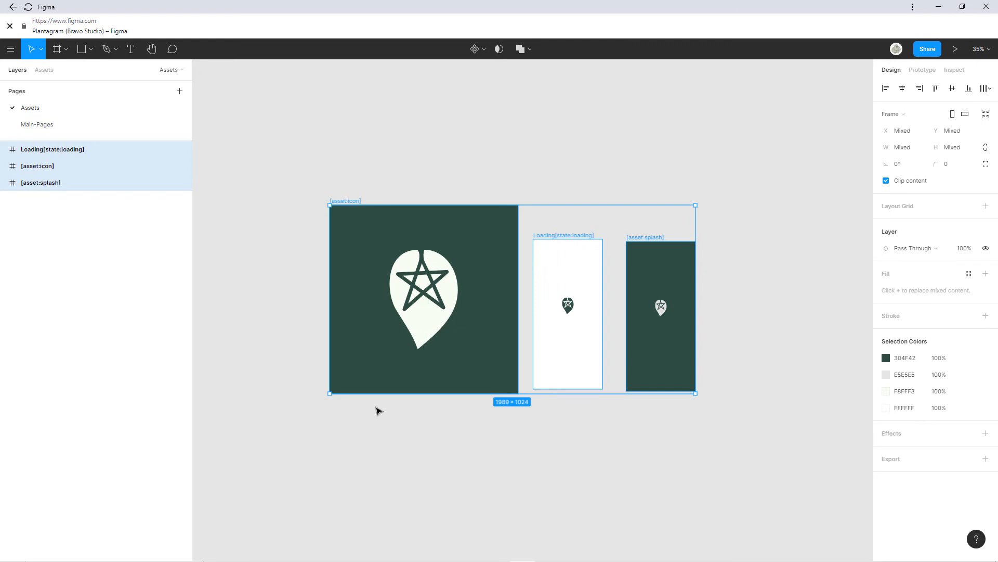
pyautogui.click(9, 50)
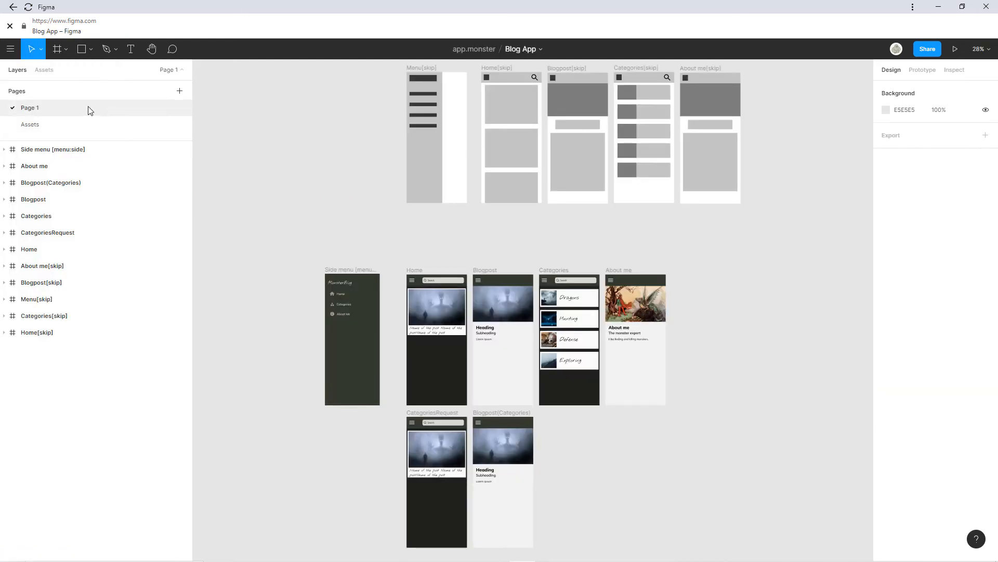
pyautogui.click(57, 122)
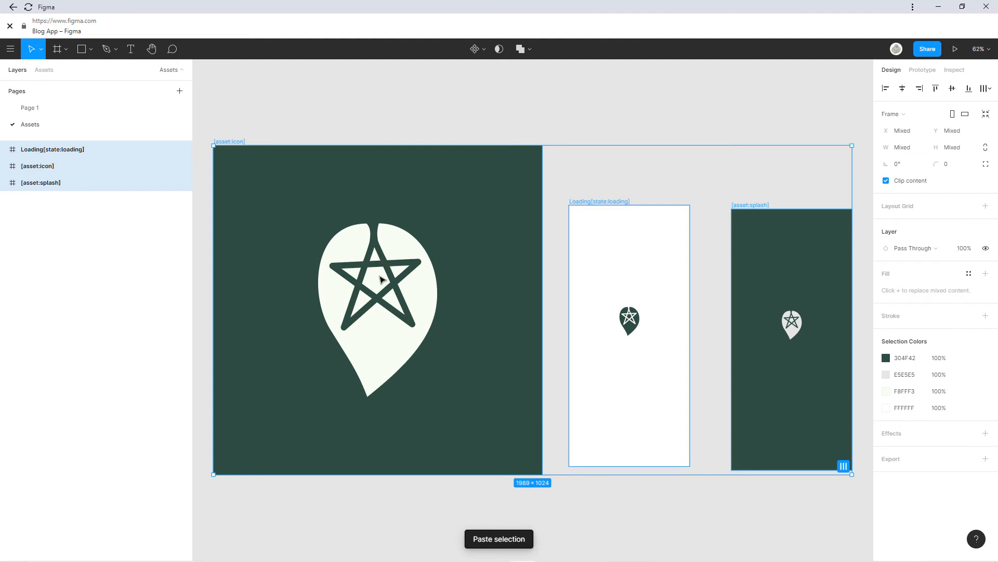
# Remove the star pin from the icon frame and select the loading frame's pin.
pyautogui.click(422, 307)
pyautogui.press('Delete')
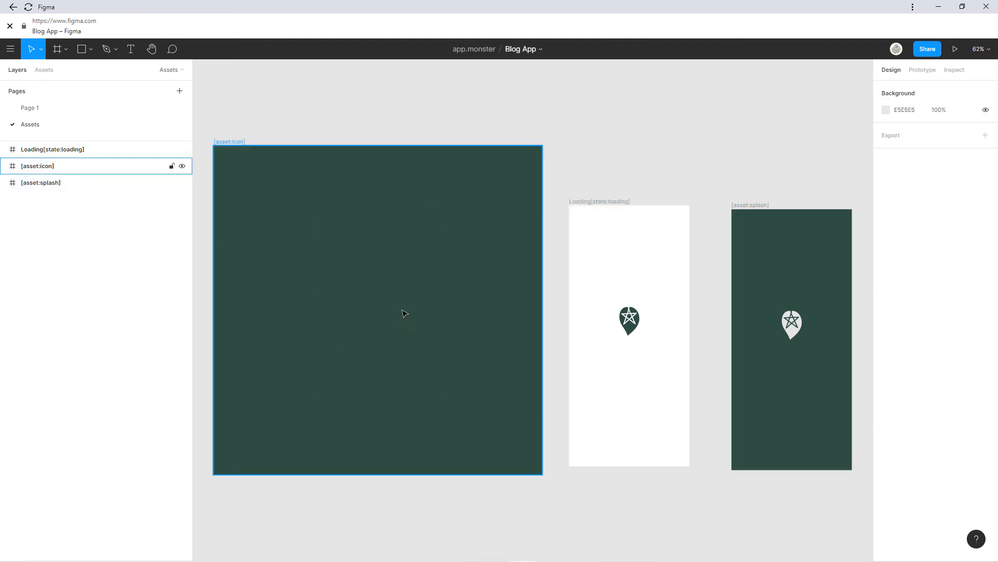
pyautogui.click(635, 321)
pyautogui.doubleClick(636, 321)
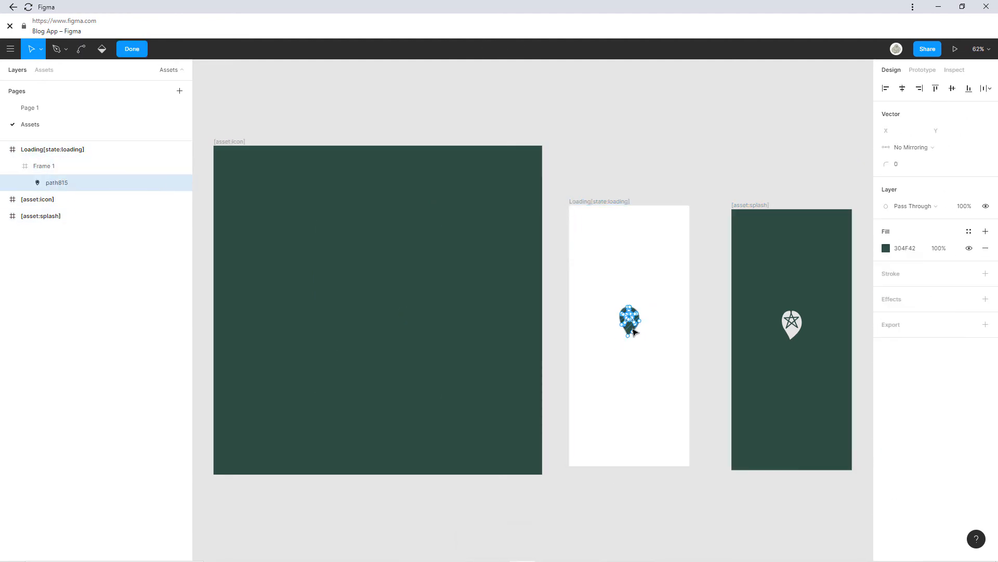
# Delete the pins from the loading and splash frames.
pyautogui.press('Escape')
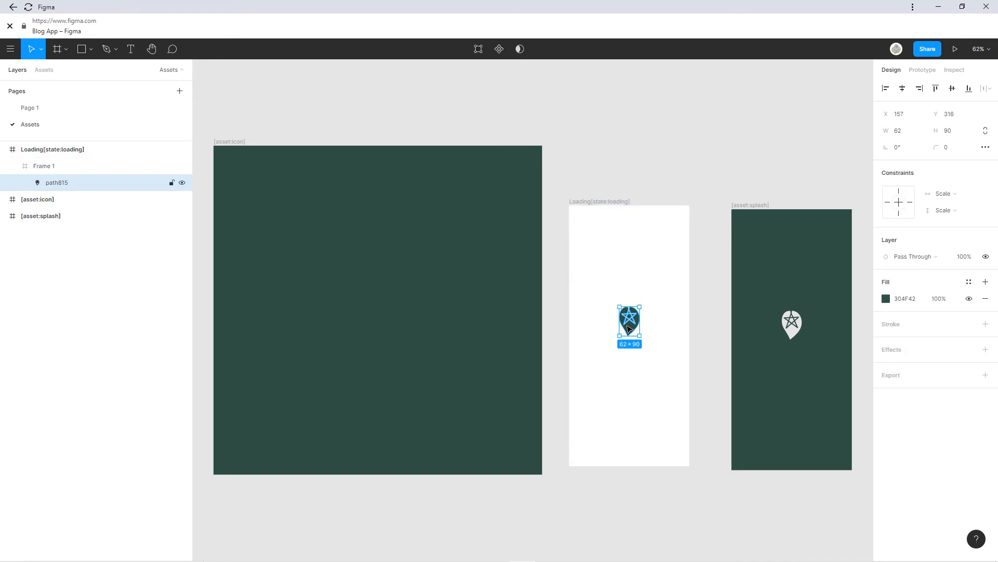
pyautogui.press('Delete')
pyautogui.doubleClick(791, 323)
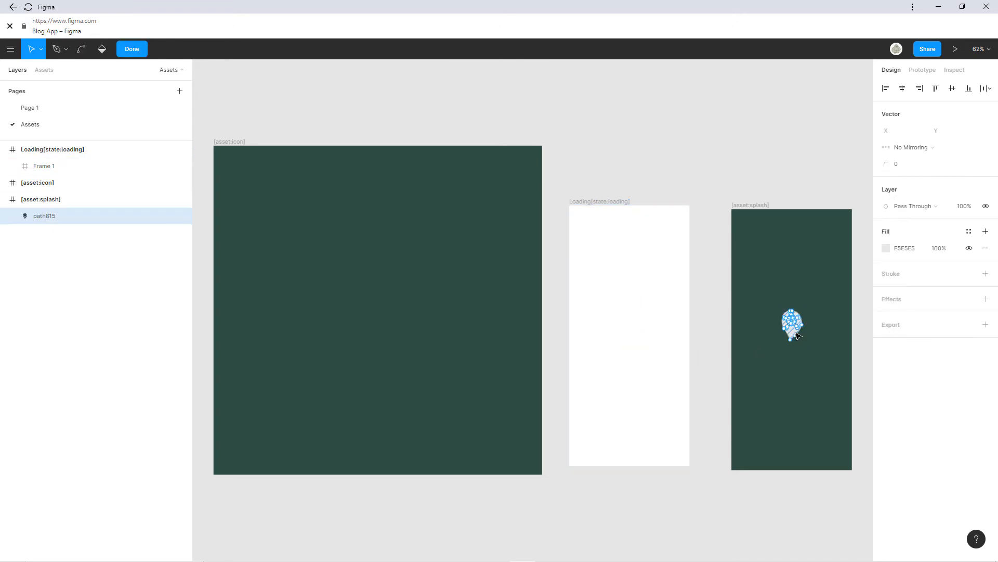
pyautogui.press('Escape')
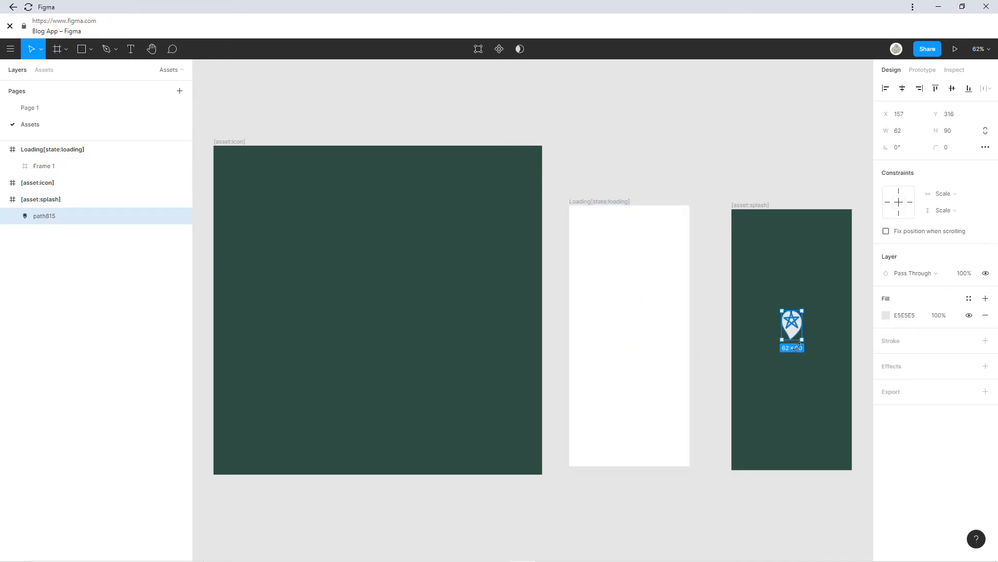
pyautogui.press('Delete')
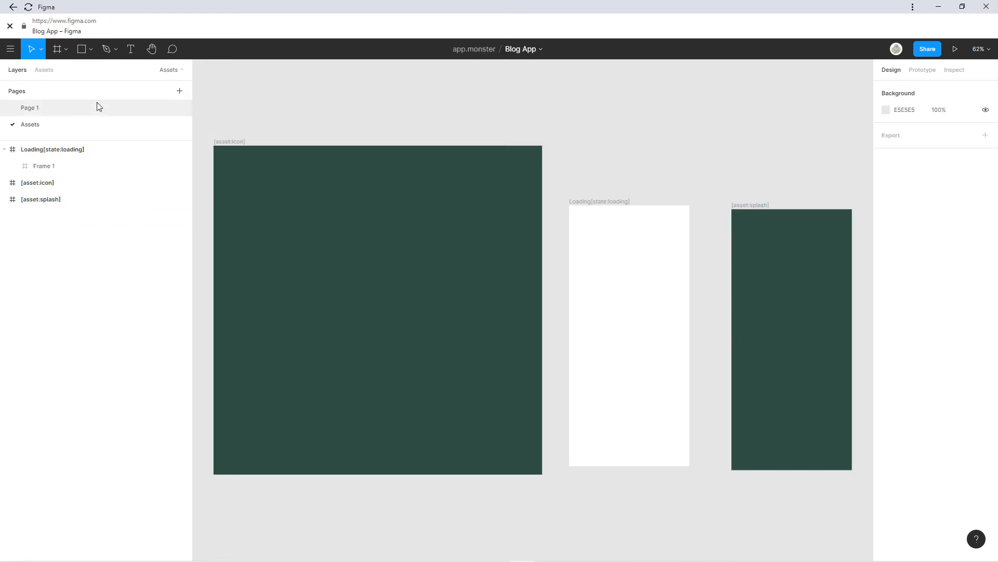
# Paste the Page 1 MonsterBlog Logotitle into the icon frame, fit and centre it, then paste another copy.
pyautogui.click(86, 114)
pyautogui.scroll(5, 350, 357)
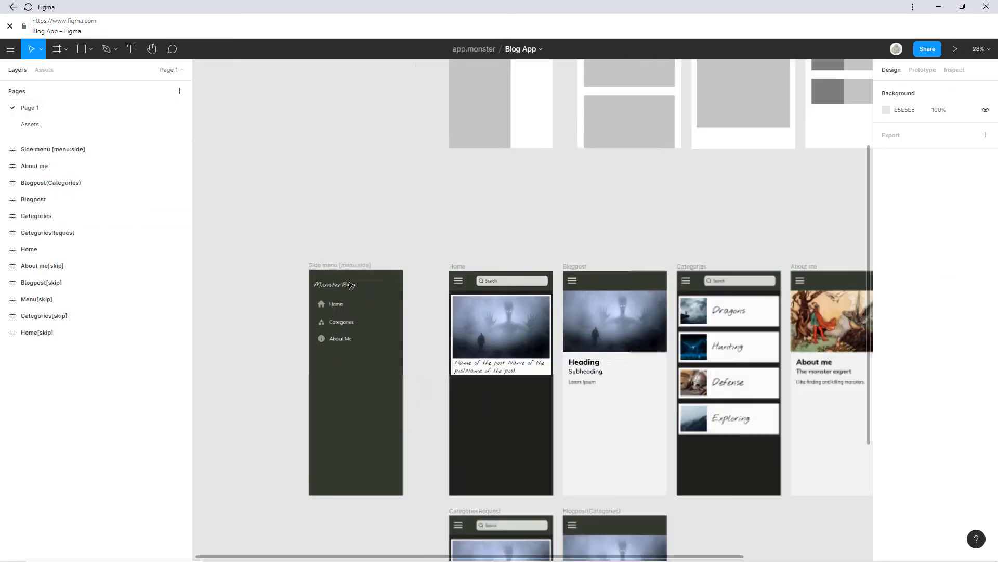
pyautogui.doubleClick(338, 294)
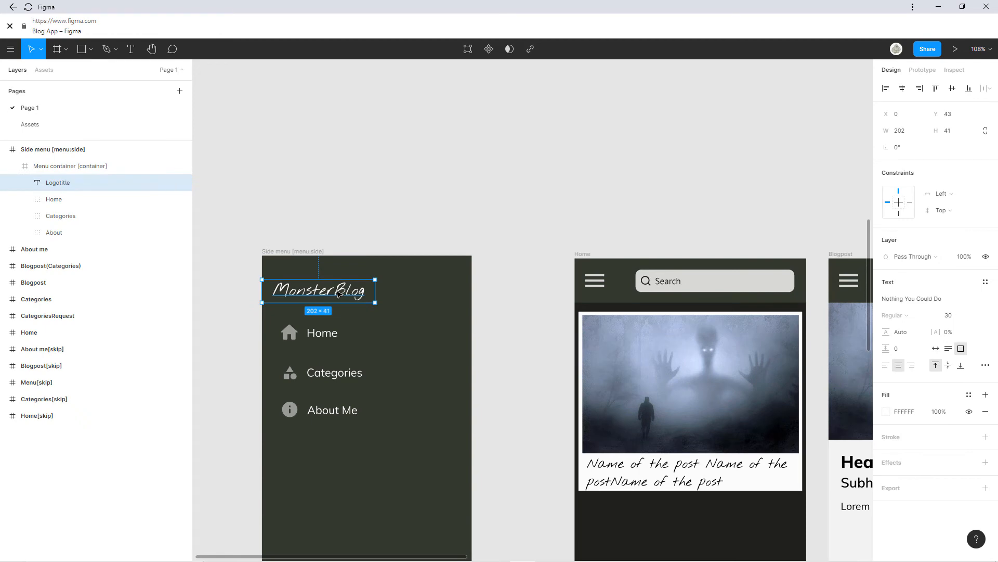
pyautogui.click(62, 124)
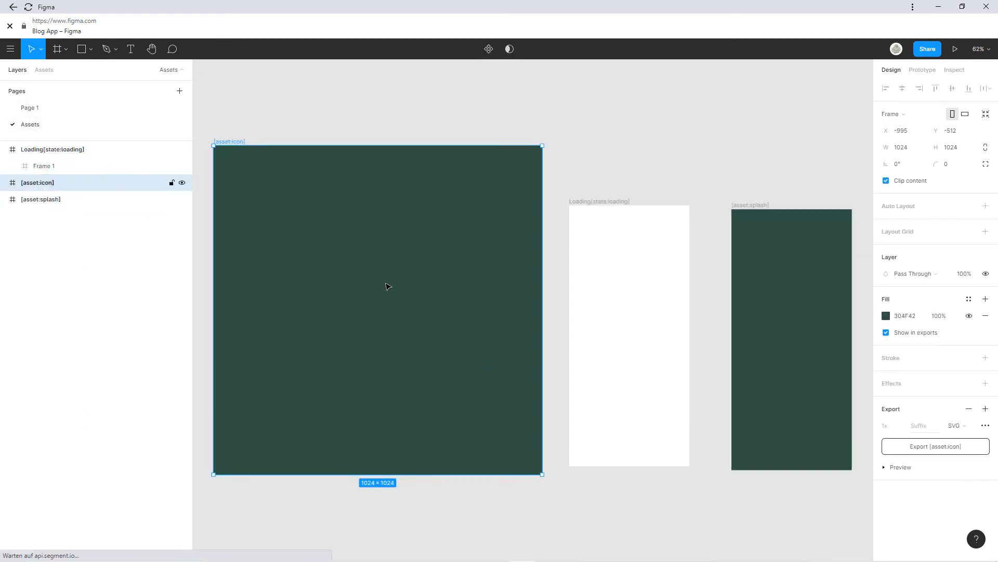
pyautogui.hotkey('ctrl', 'v')
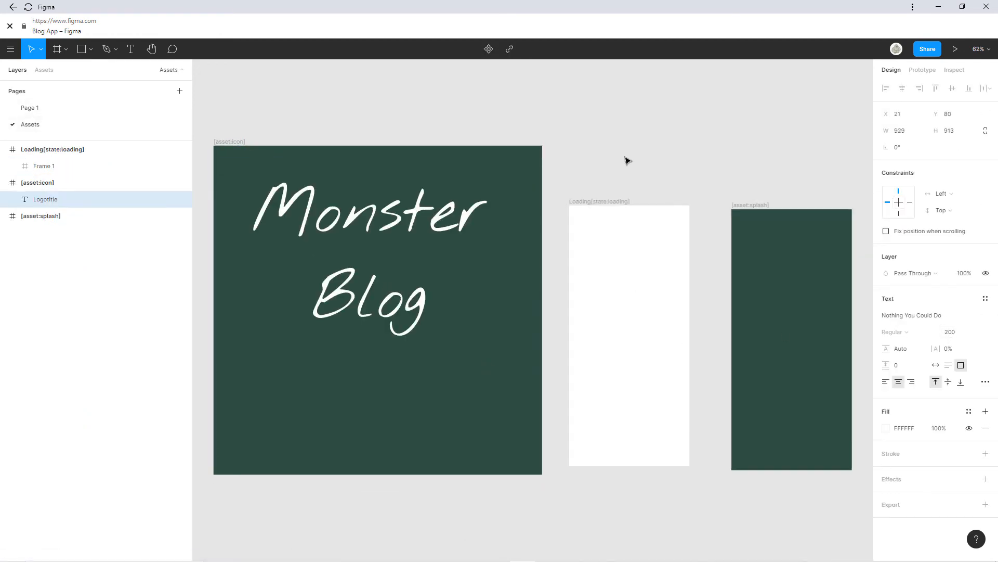
pyautogui.moveTo(398, 217); pyautogui.dragTo(404, 270)
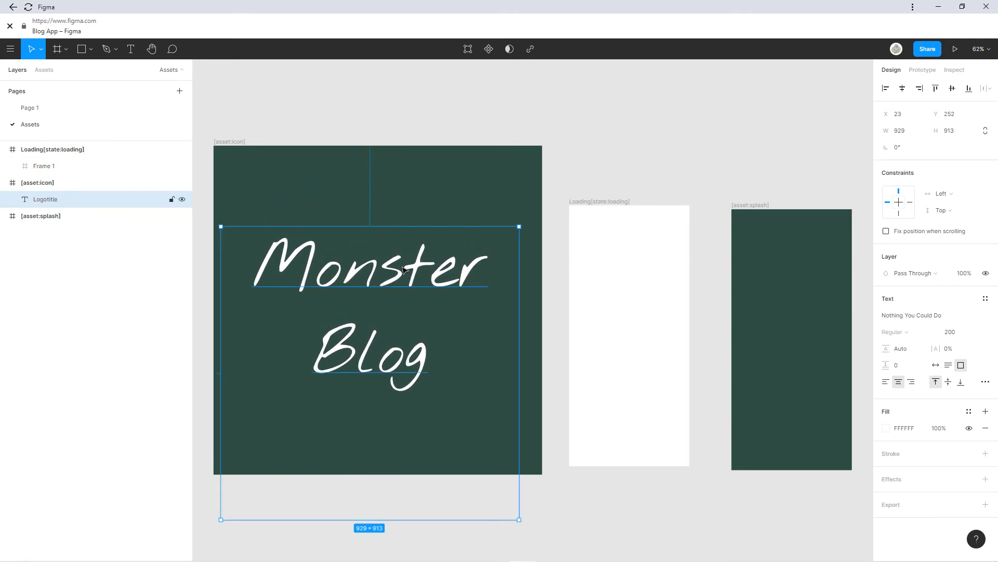
pyautogui.moveTo(393, 520); pyautogui.dragTo(401, 390)
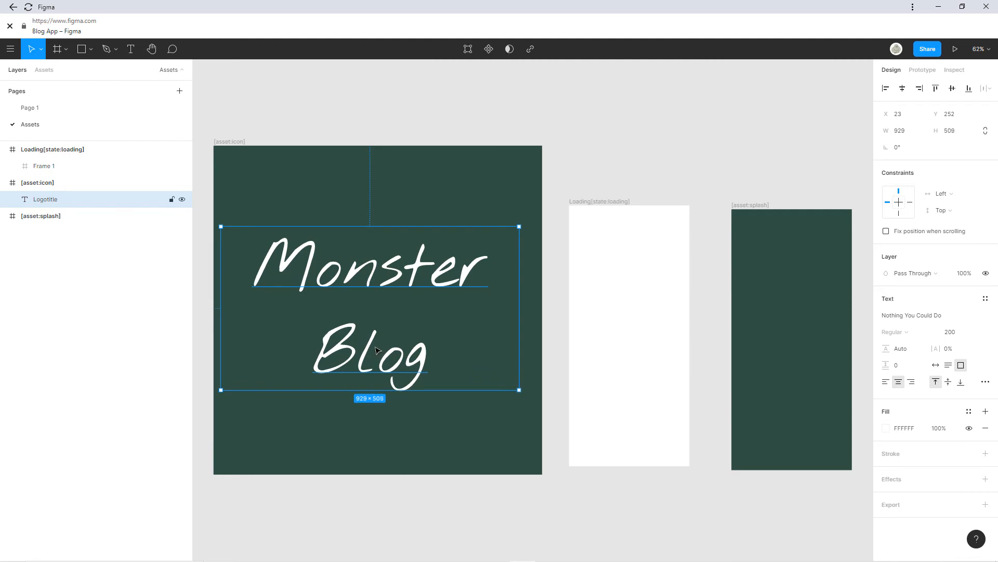
pyautogui.moveTo(376, 346); pyautogui.dragTo(382, 347)
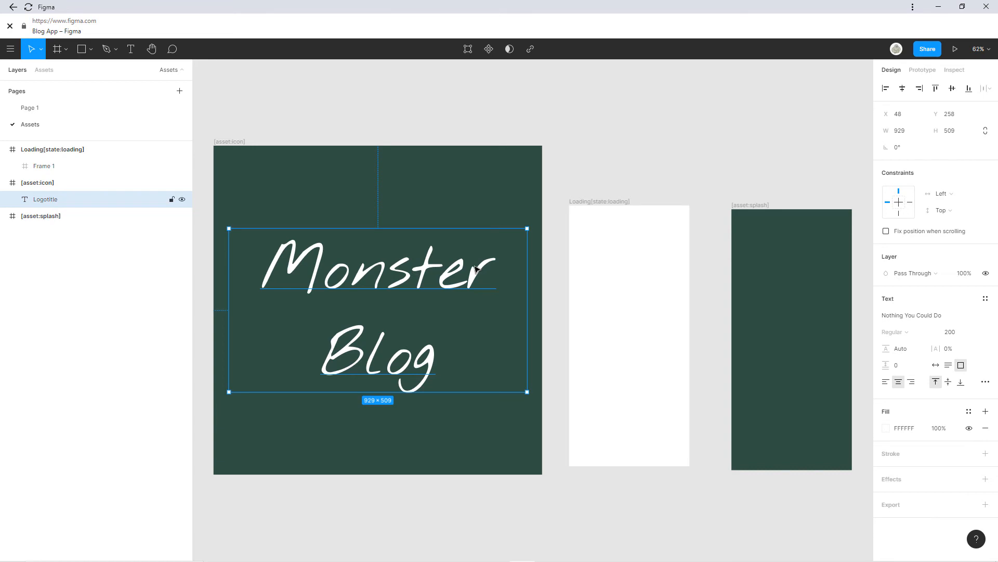
pyautogui.hotkey('ctrl', 'v')
pyautogui.moveTo(403, 267); pyautogui.dragTo(814, 289)
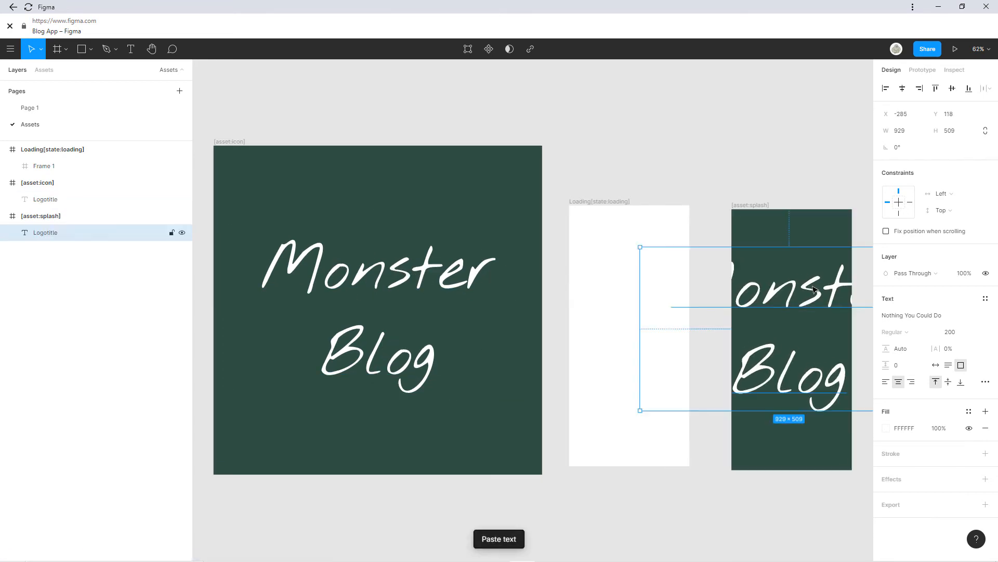
# Centre the logo copy in the splash frame at font size 64, and paste it into Loading's Frame 1.
pyautogui.hscroll(4, 814, 289)
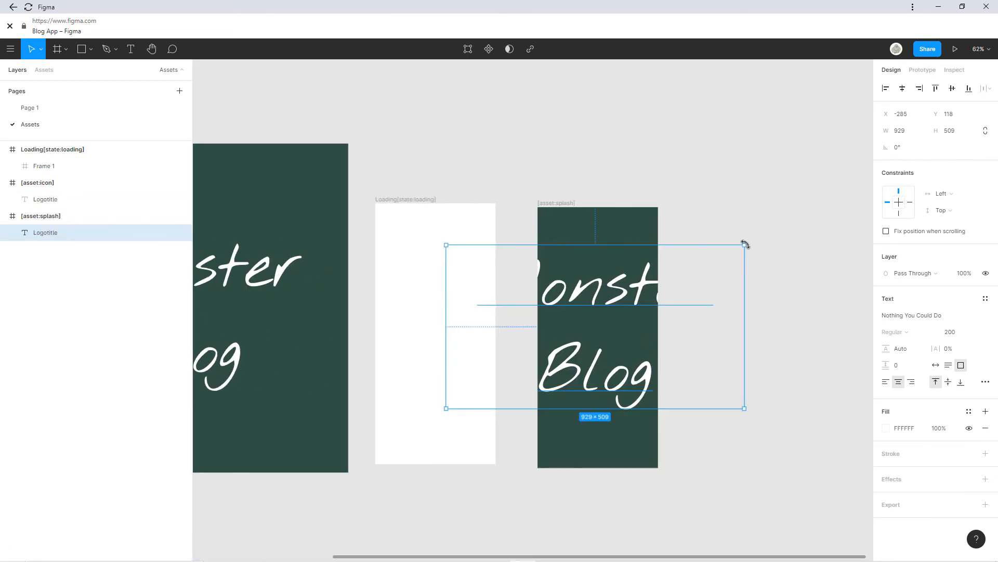
pyautogui.moveTo(745, 244); pyautogui.dragTo(552, 350)
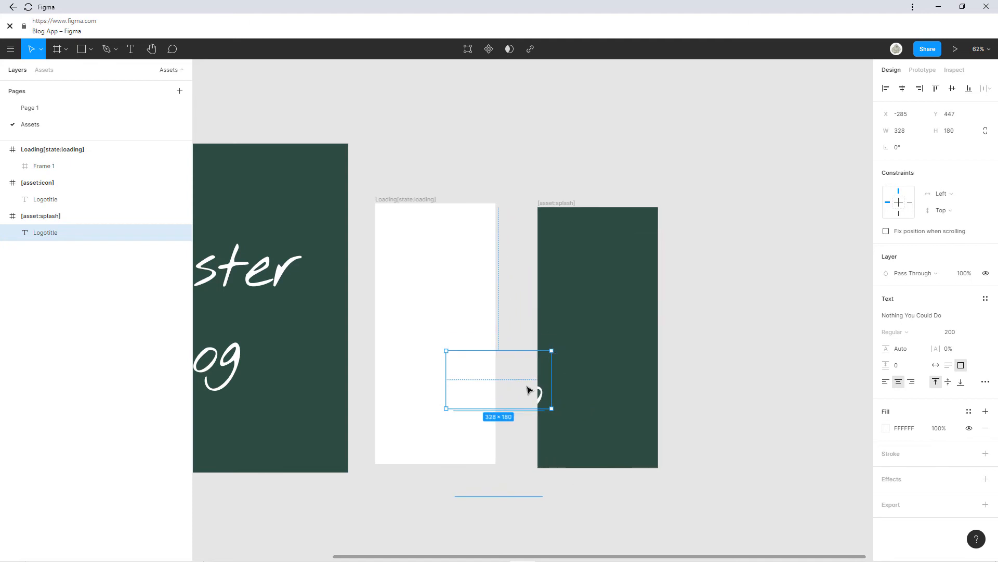
pyautogui.moveTo(528, 390); pyautogui.dragTo(631, 318)
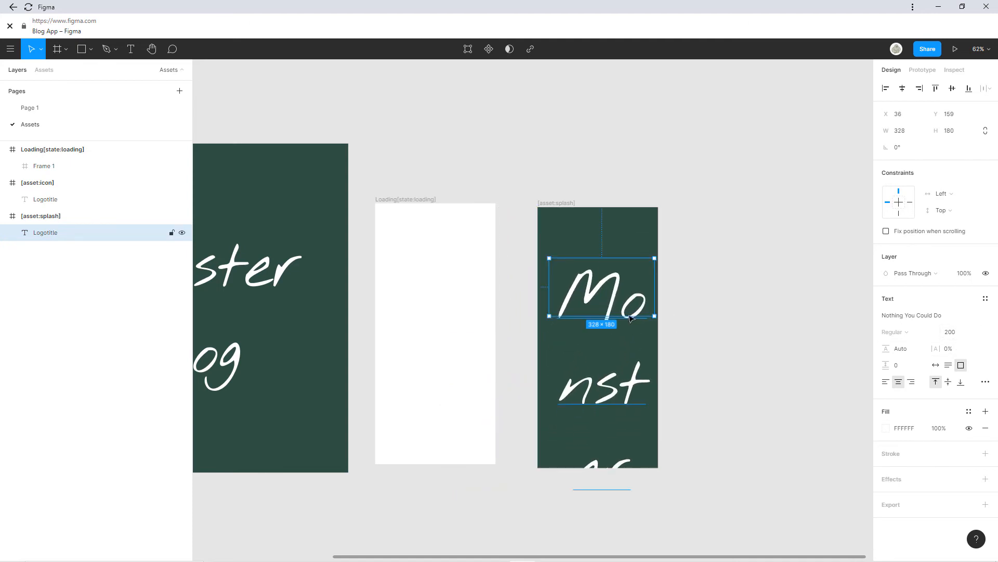
pyautogui.doubleClick(625, 295)
pyautogui.click(979, 335)
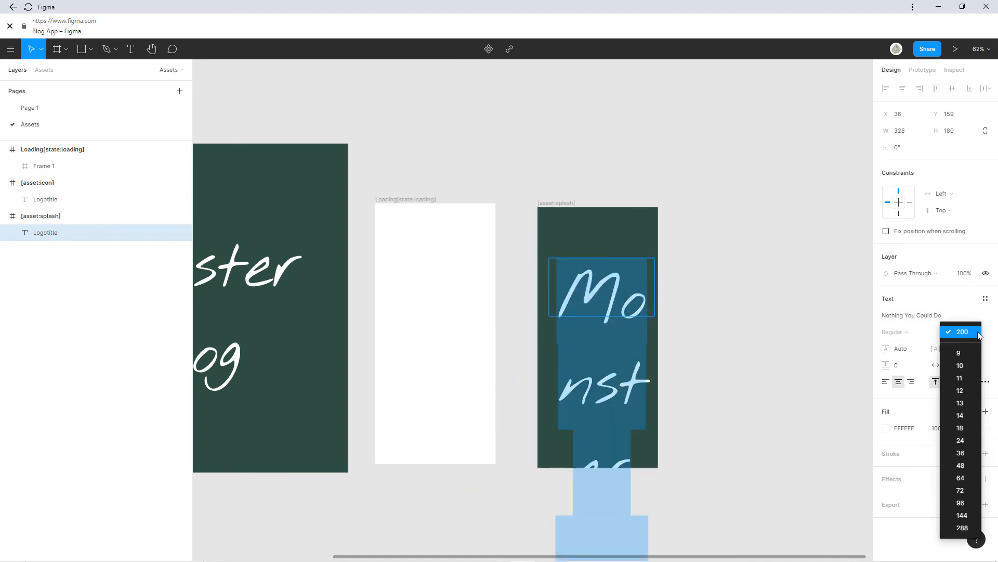
pyautogui.click(965, 478)
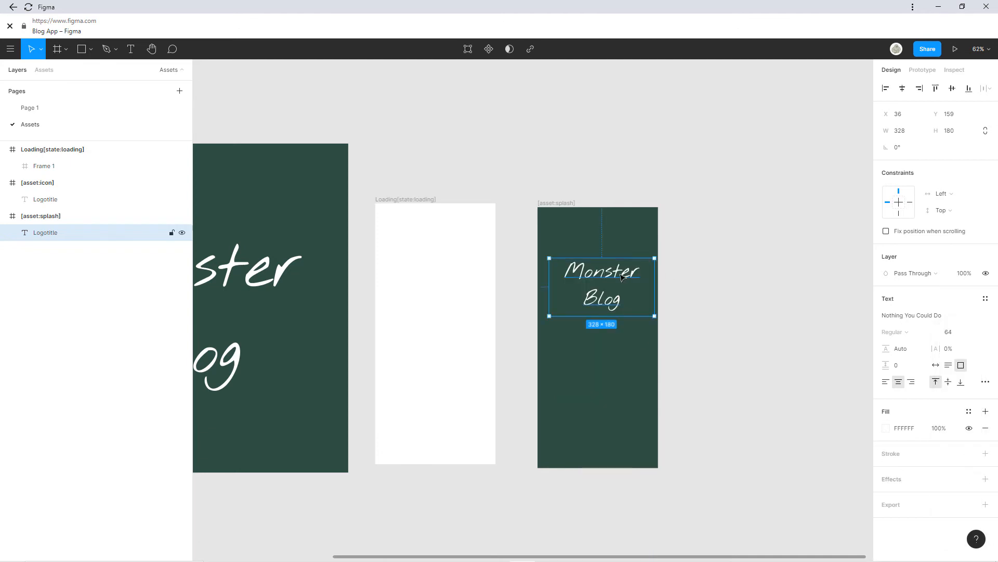
pyautogui.moveTo(622, 278); pyautogui.dragTo(614, 321)
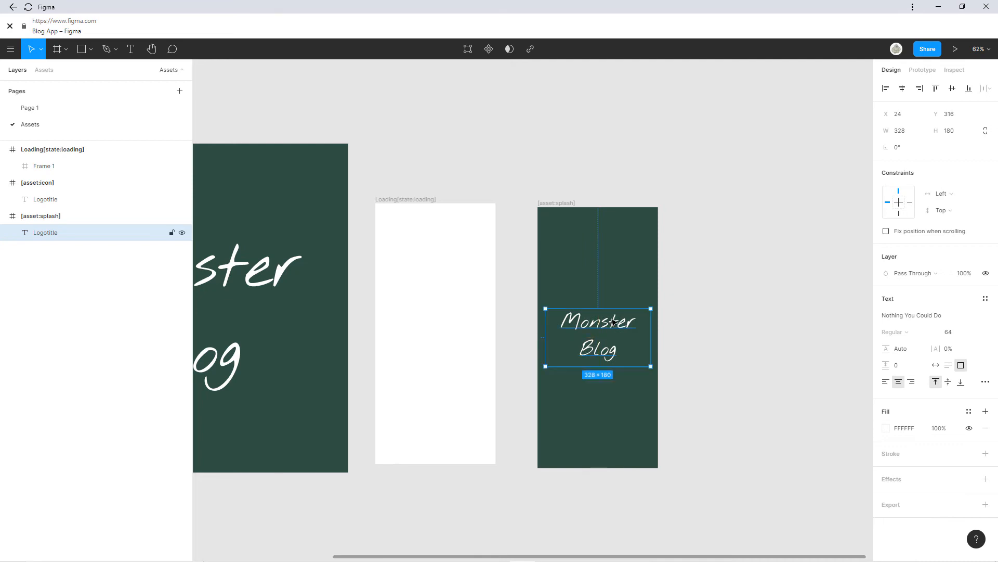
pyautogui.hotkey('ctrl', 'c')
pyautogui.click(446, 312)
pyautogui.hotkey('ctrl', 'v')
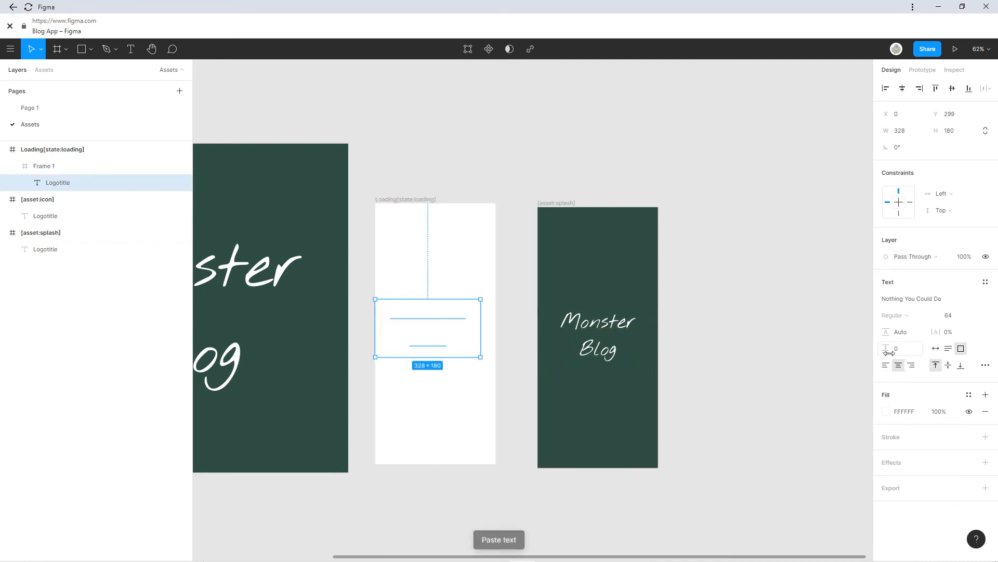
# Fill the splash frame with the side menu's dark olive 343A30.
pyautogui.click(84, 109)
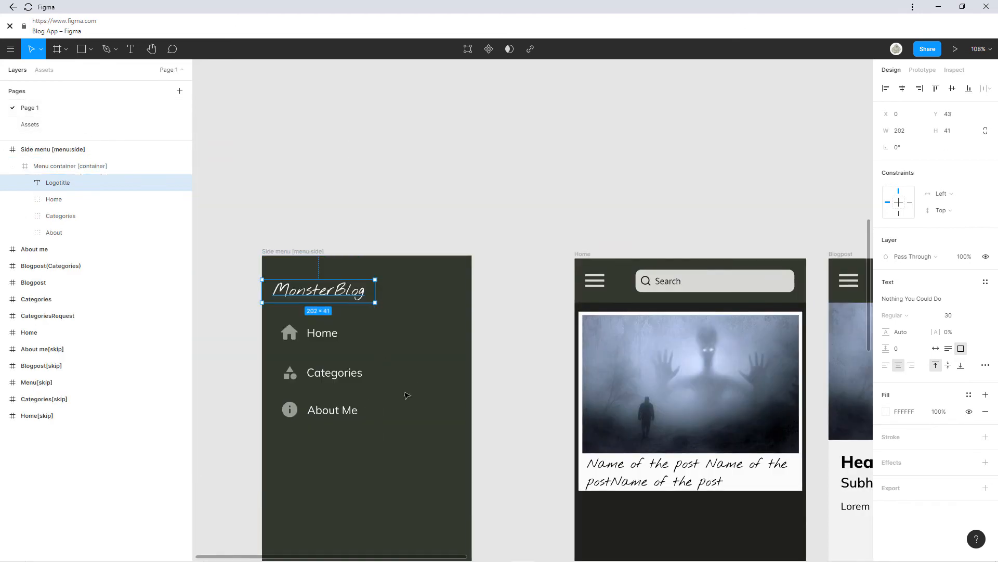
pyautogui.click(374, 383)
pyautogui.click(905, 400)
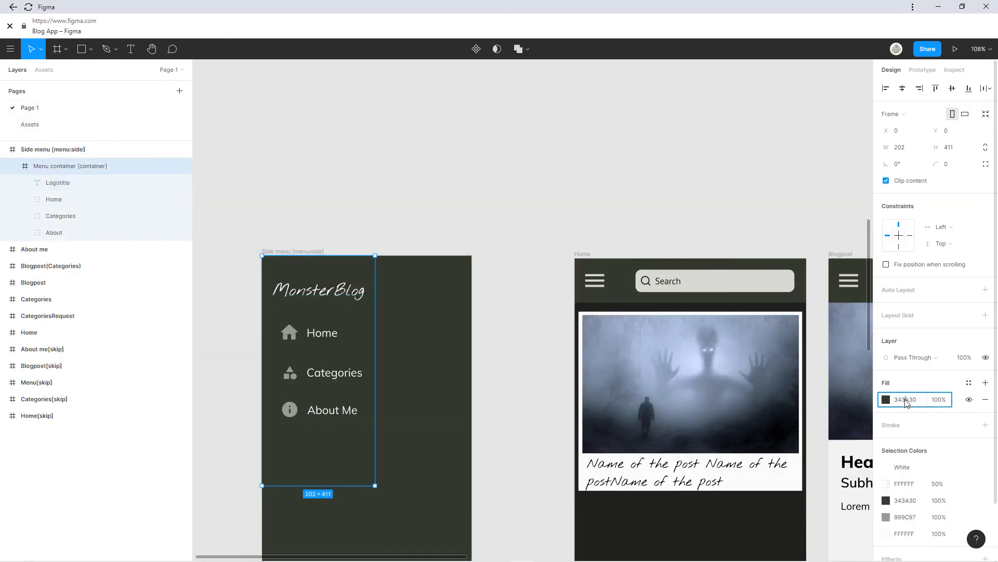
pyautogui.click(63, 127)
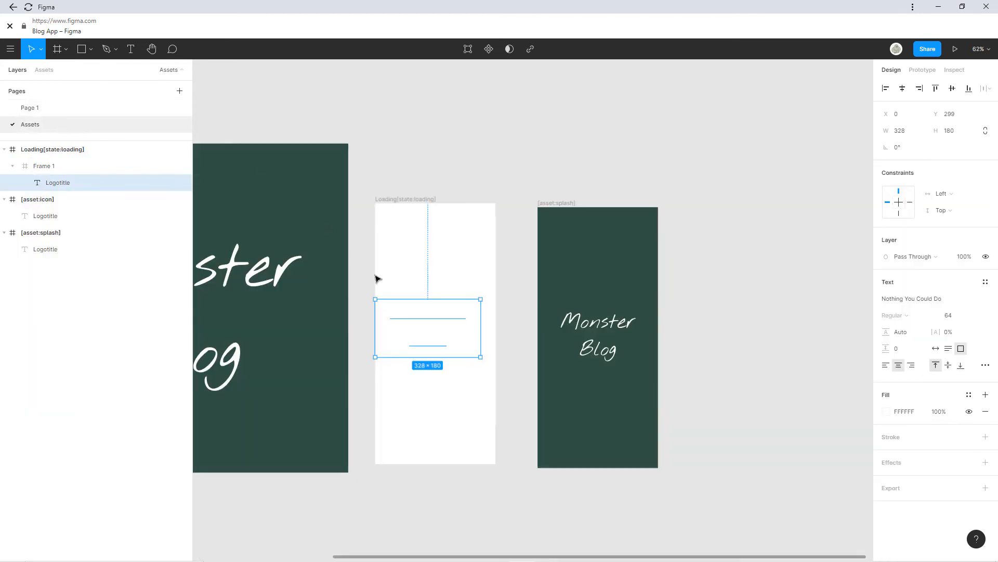
pyautogui.click(605, 212)
pyautogui.click(560, 203)
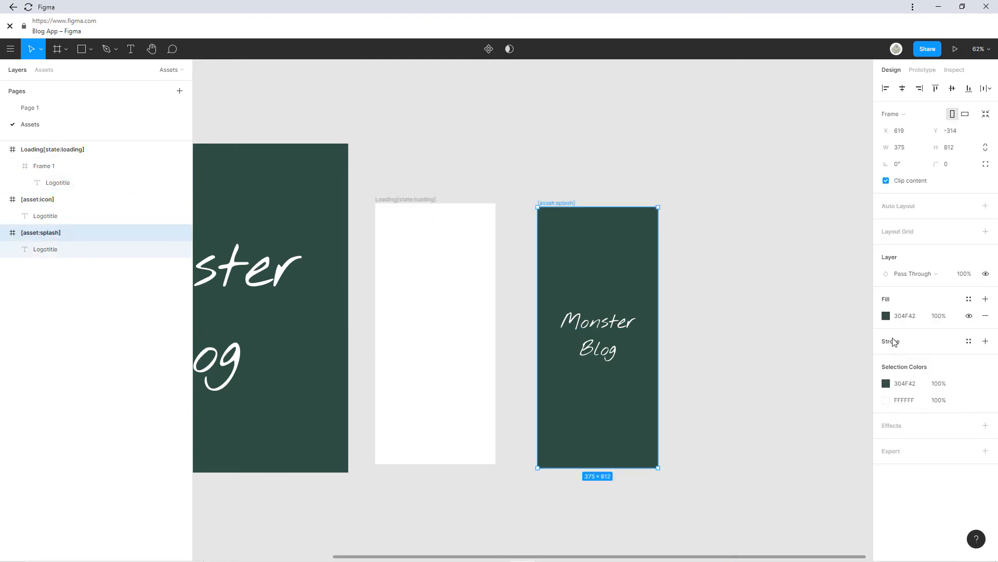
pyautogui.click(890, 316)
pyautogui.hotkey('ctrl', 'v')
pyautogui.click(666, 263)
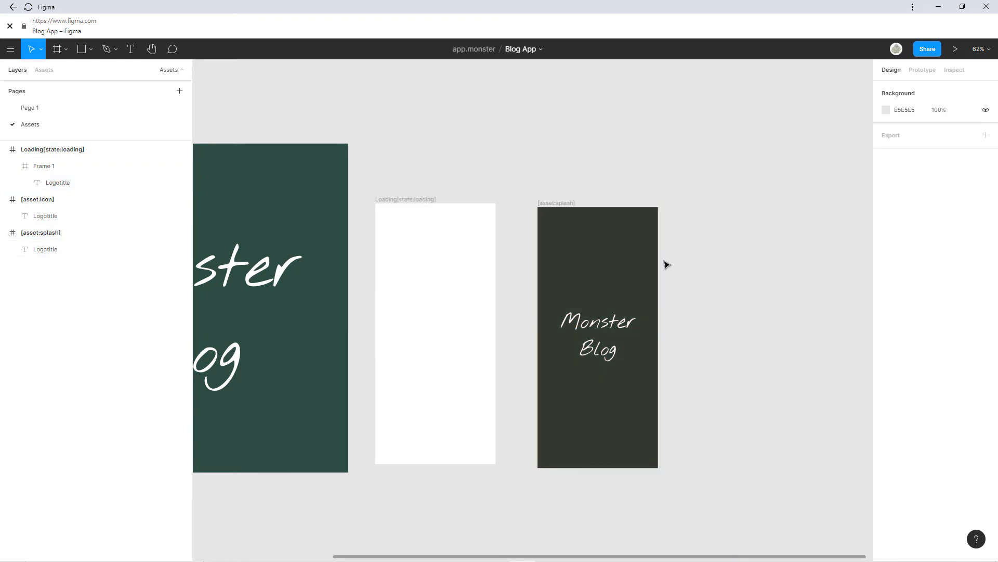
pyautogui.click(381, 338)
pyautogui.click(428, 330)
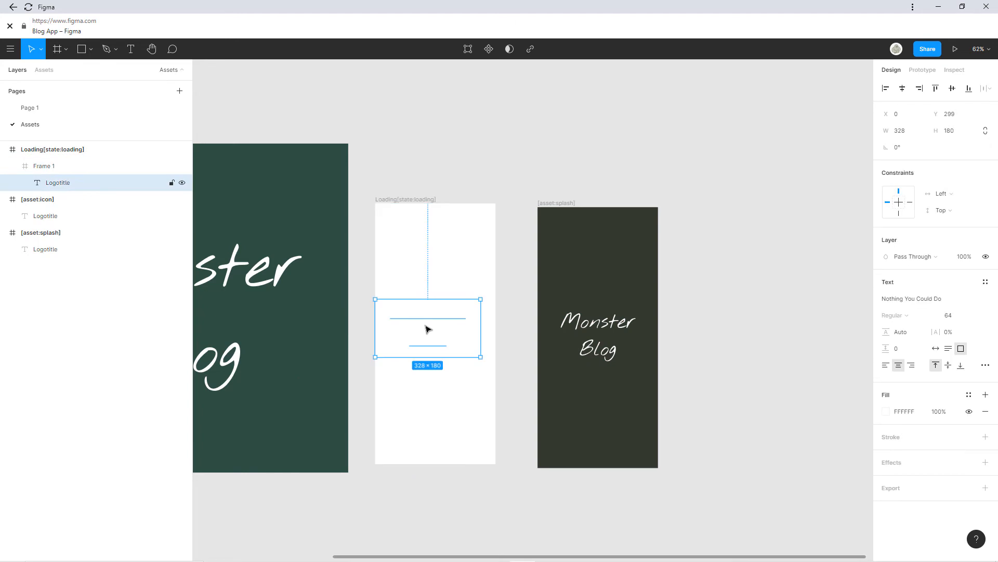
# Colour the Loading frame's logo text 343A30 and centre it.
pyautogui.click(886, 411)
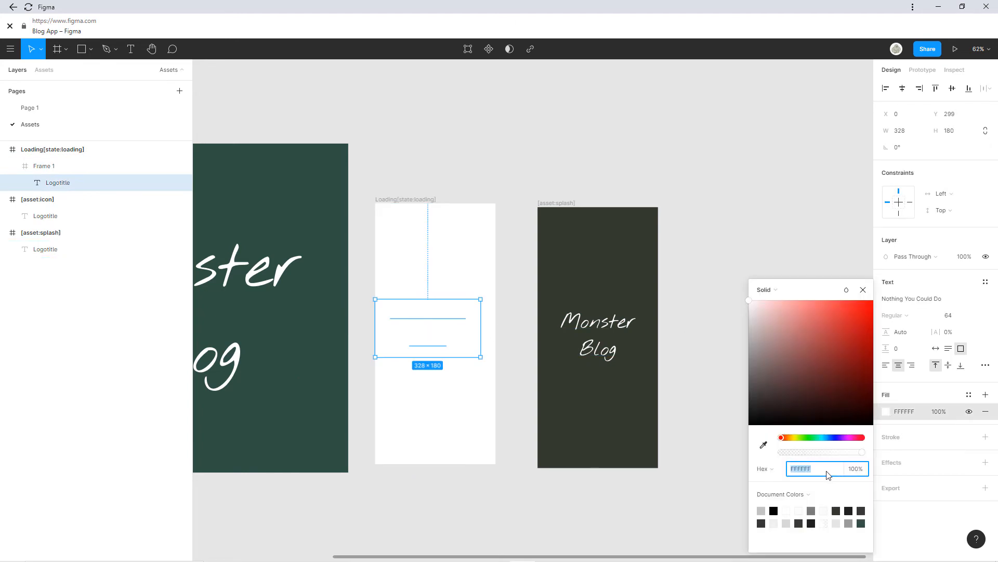
pyautogui.hotkey('ctrl', 'v')
pyautogui.press('Return')
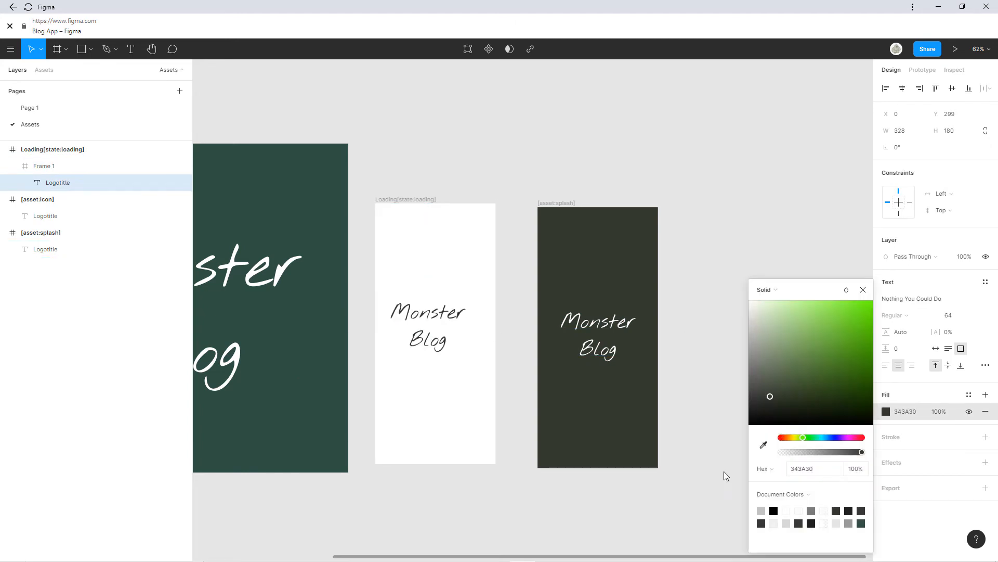
pyautogui.moveTo(443, 321); pyautogui.dragTo(450, 326)
pyautogui.click(505, 181)
# Change the icon frame's background fill to 343A30.
pyautogui.hscroll(-6, 586, 174)
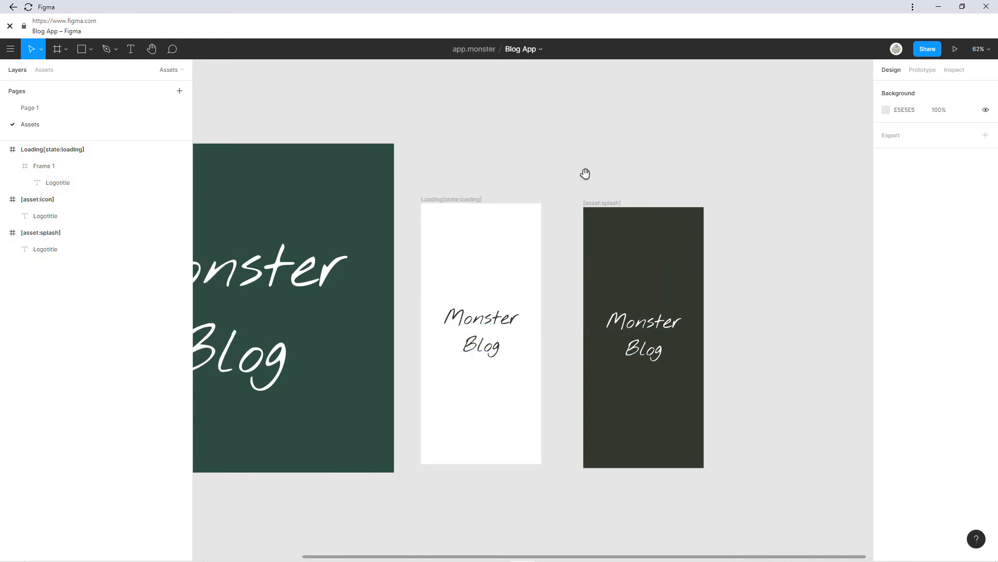
pyautogui.click(410, 161)
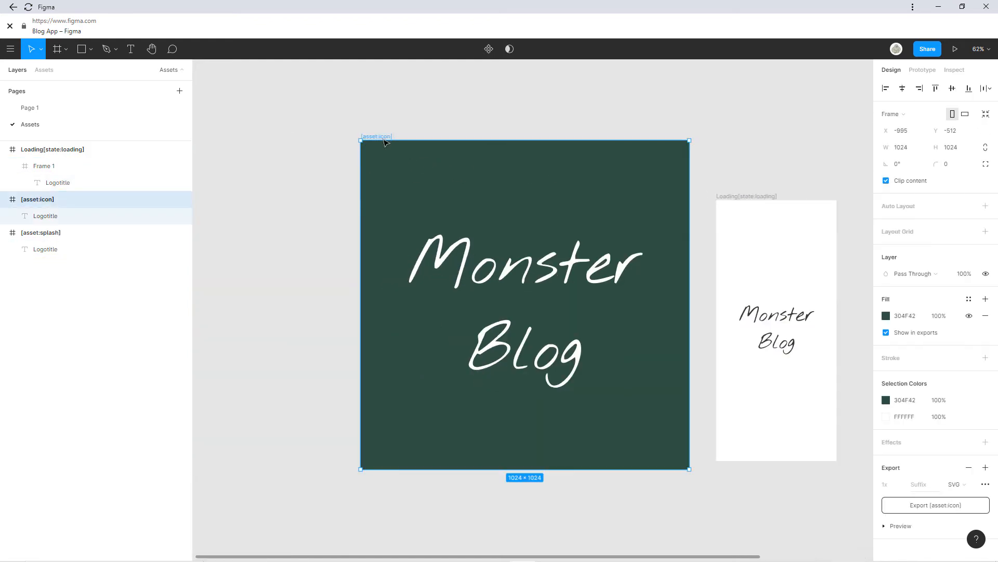
pyautogui.click(886, 400)
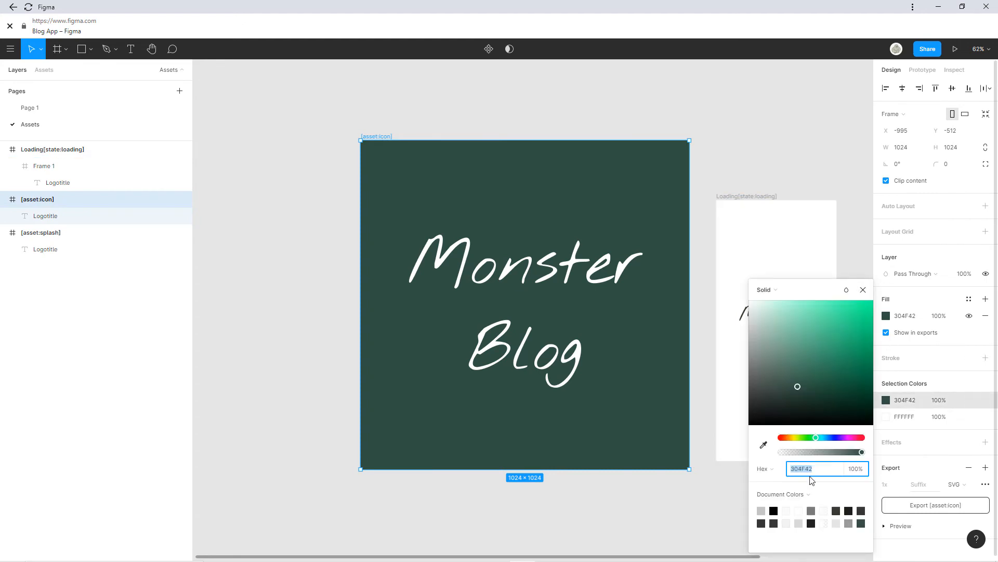
pyautogui.hotkey('ctrl', 'v')
pyautogui.press('Return')
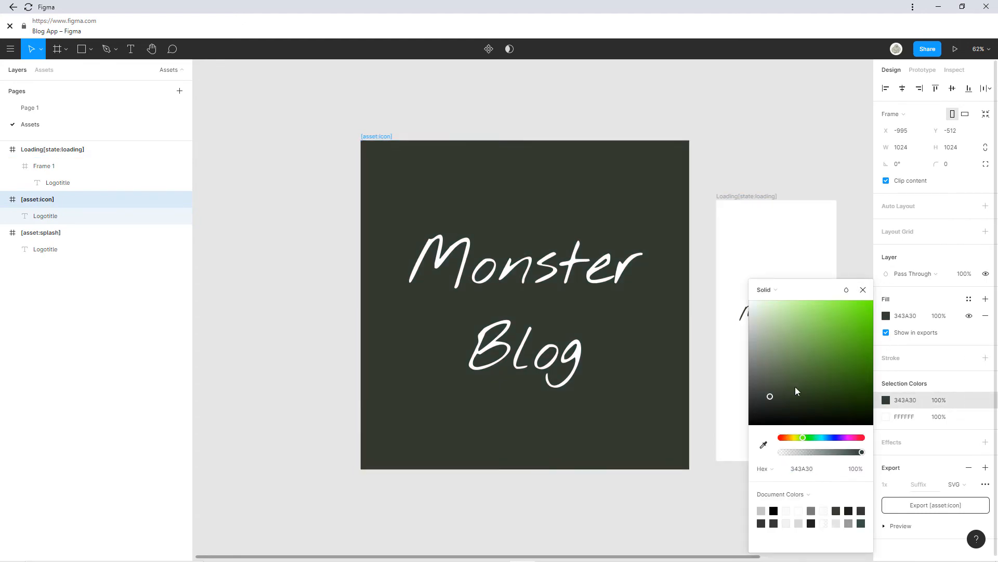
pyautogui.click(763, 229)
pyautogui.moveTo(762, 247); pyautogui.dragTo(498, 226)
pyautogui.click(498, 228)
pyautogui.scroll(-2, 580, 239)
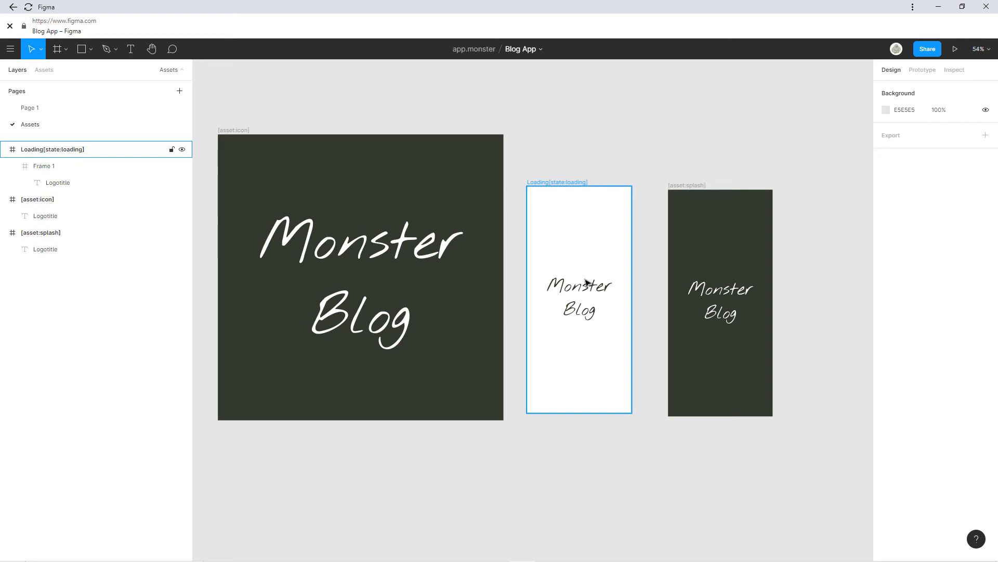
pyautogui.click(655, 247)
# Rename the first page from Page 1 to 'Design'.
pyautogui.doubleClick(40, 107)
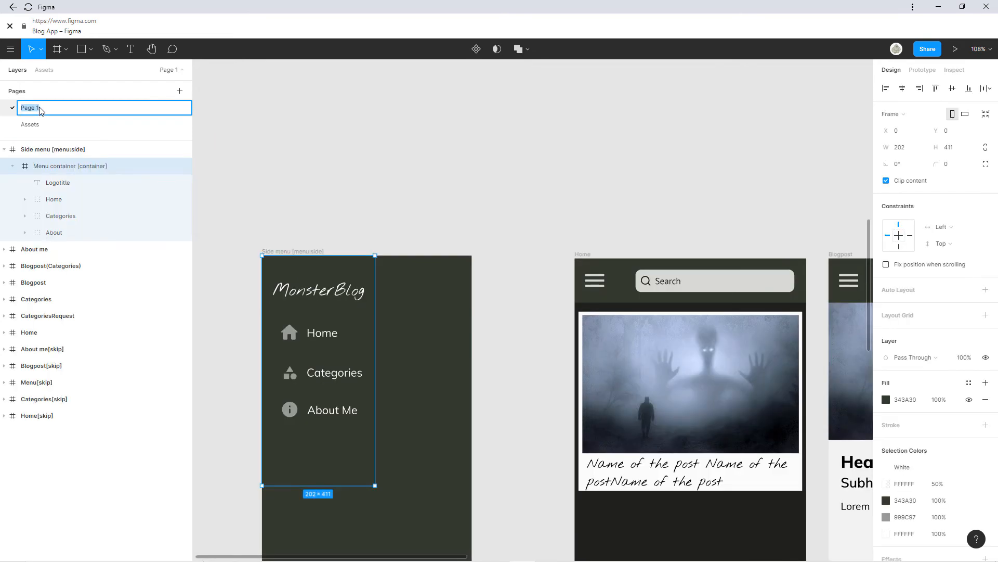
pyautogui.write('Design')
pyautogui.press('Return')
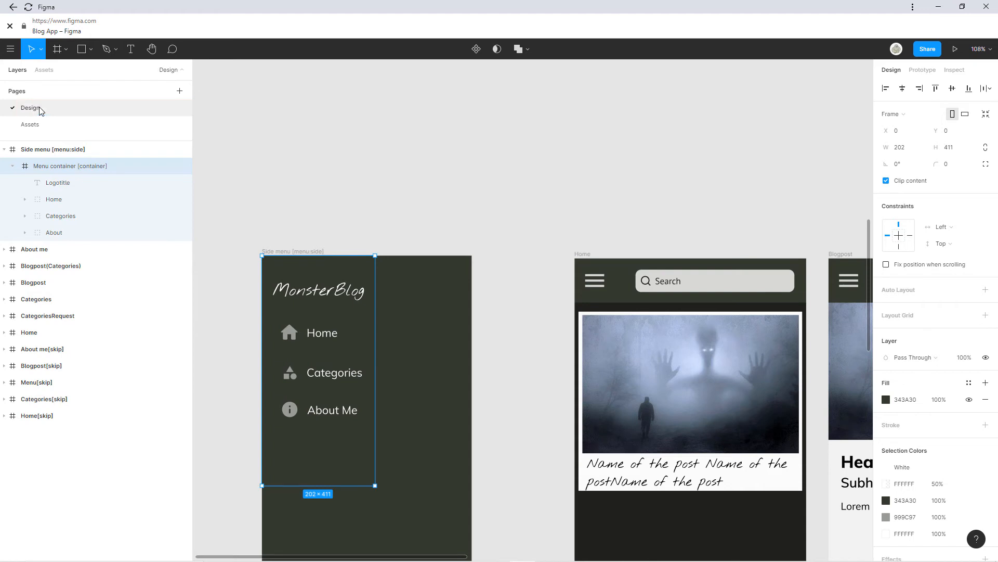
# Select the Home frame on the canvas and open its layer name for editing.
pyautogui.click(249, 159)
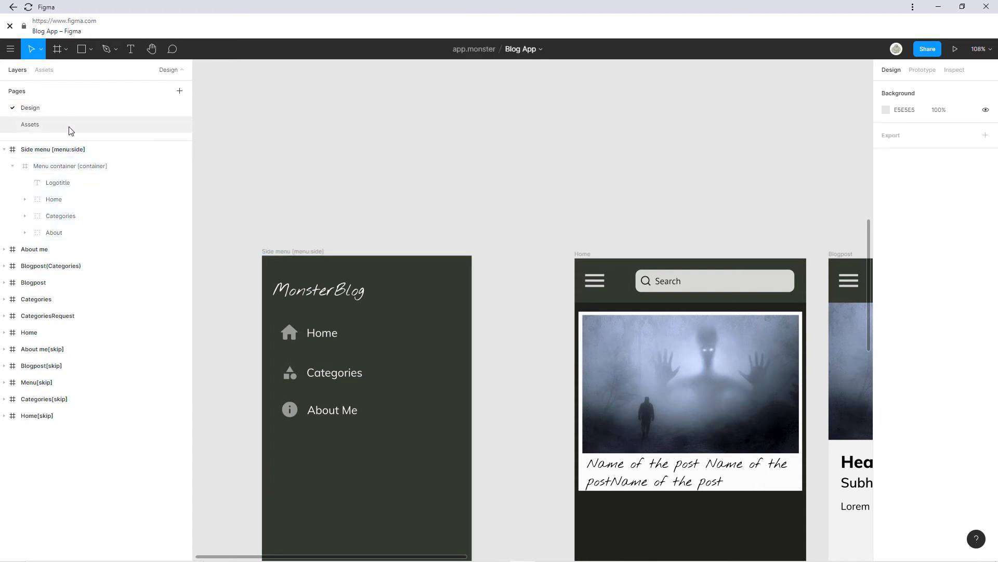
pyautogui.scroll(-5, 467, 263)
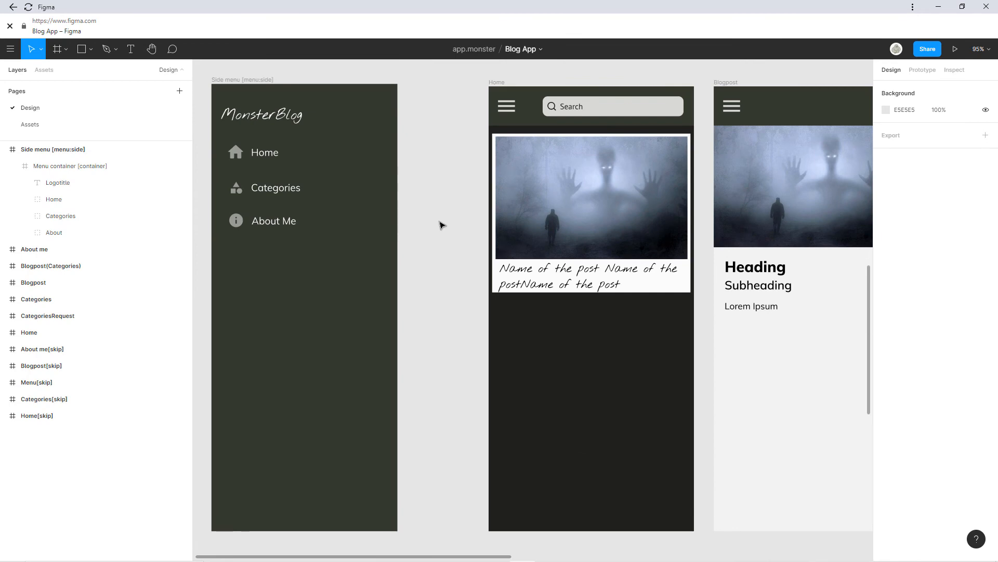
pyautogui.scroll(-1, 451, 196)
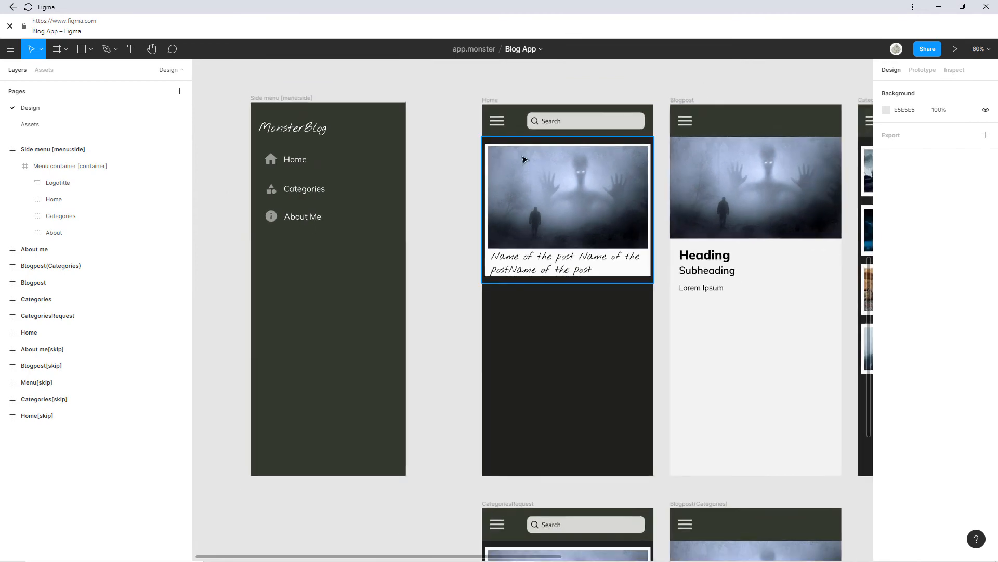
pyautogui.moveTo(524, 158); pyautogui.dragTo(397, 171)
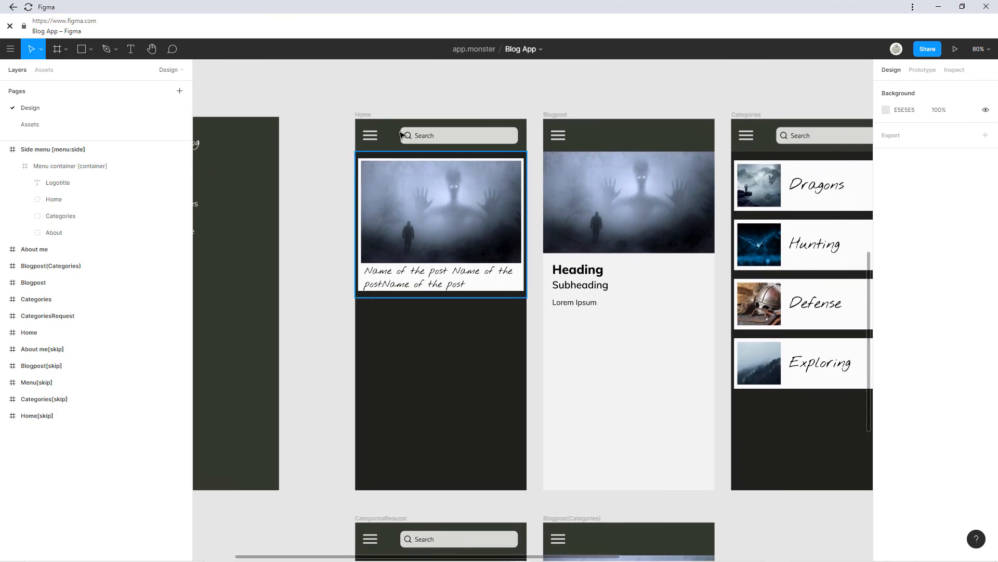
pyautogui.click(372, 119)
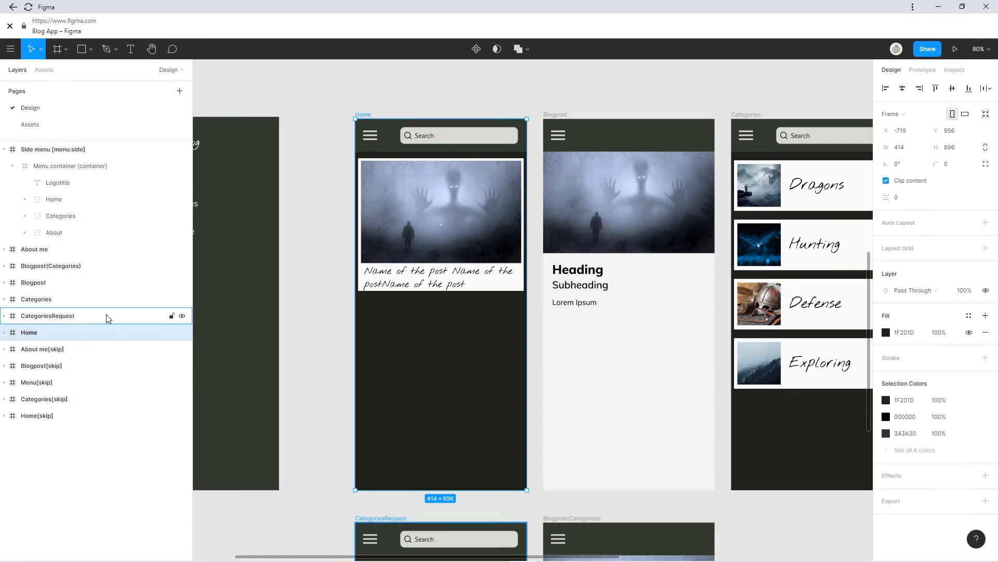
pyautogui.doubleClick(48, 335)
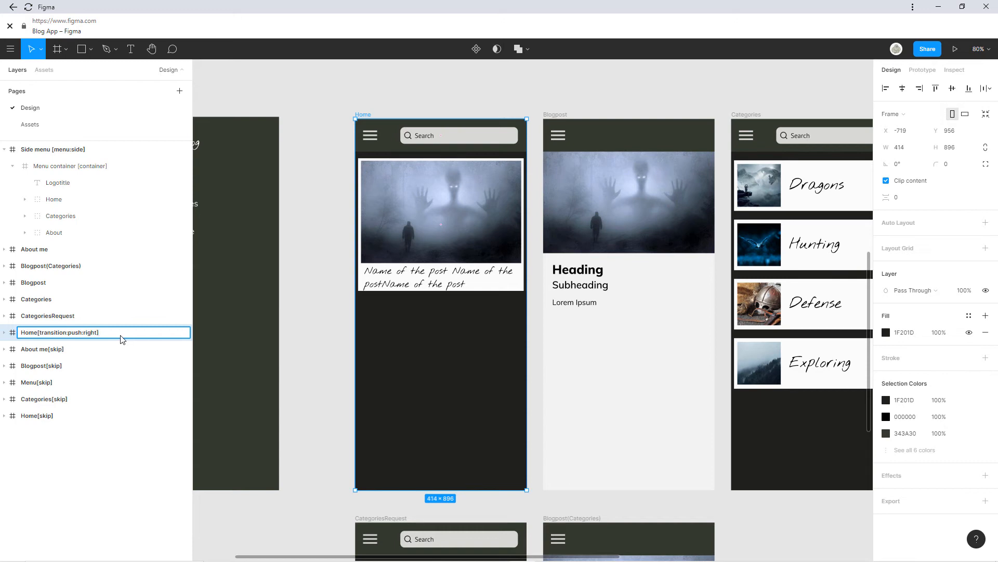
# Confirm the Home frame's name ending in [transition:push:right] and copy that tag for reuse.
pyautogui.press('Return')
pyautogui.doubleClick(95, 337)
pyautogui.hotkey('ctrl', 'c')
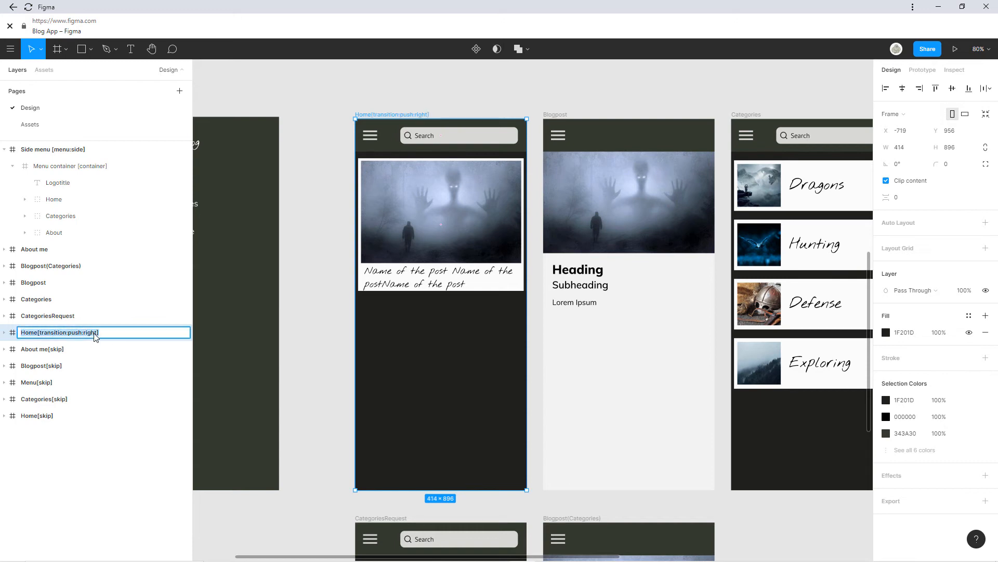
pyautogui.moveTo(96, 336); pyautogui.dragTo(40, 336)
pyautogui.click(74, 352)
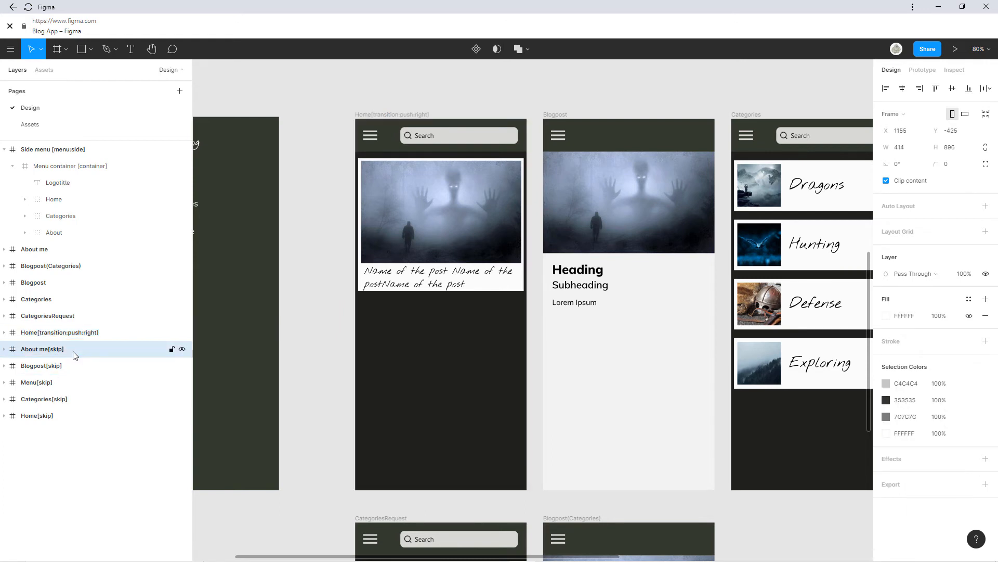
# Append [transition:push:right] to the Blogpost and Blogpost(Categories) frame names.
pyautogui.click(83, 150)
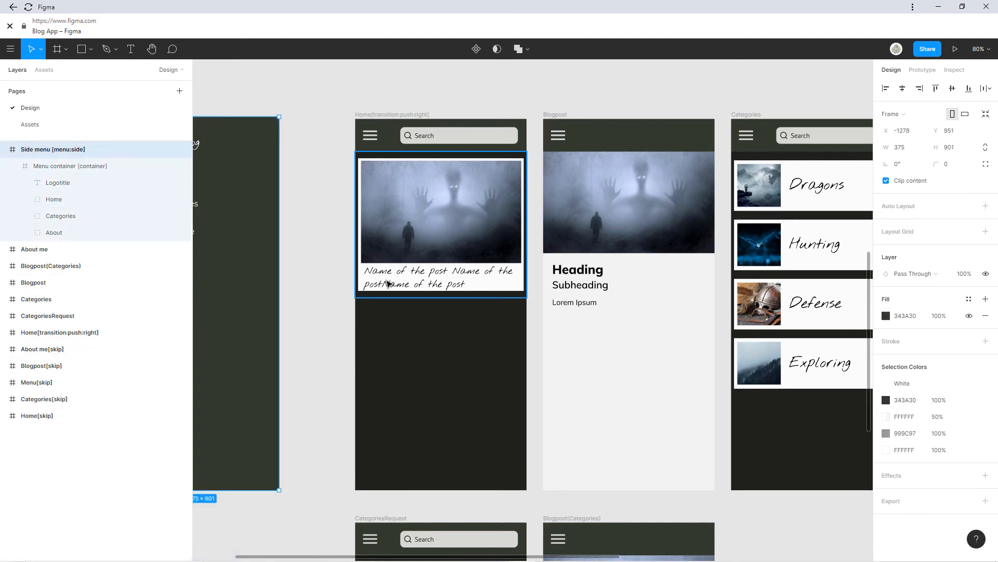
pyautogui.scroll(-2, 386, 280)
pyautogui.moveTo(370, 261); pyautogui.dragTo(460, 258)
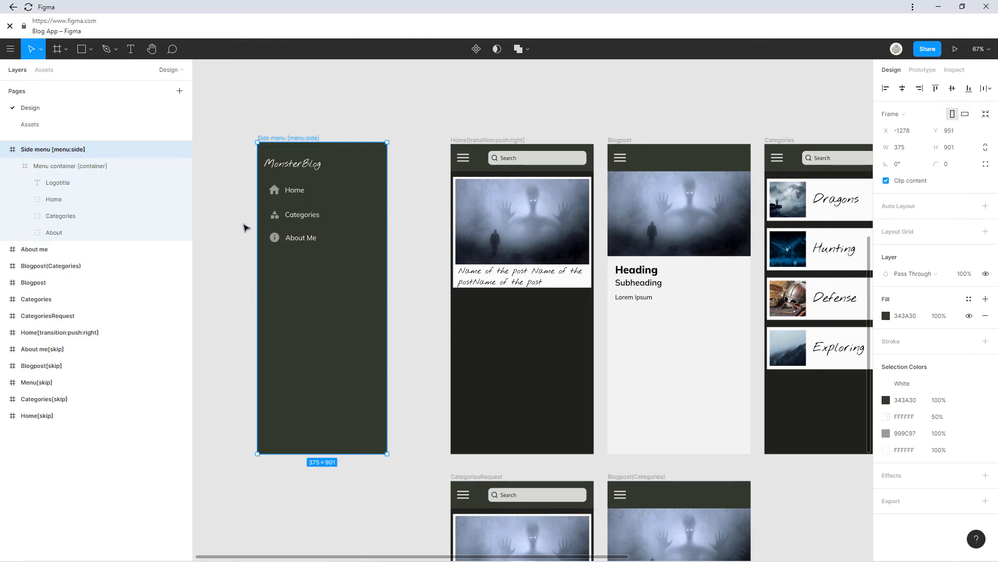
pyautogui.moveTo(410, 251); pyautogui.dragTo(344, 232)
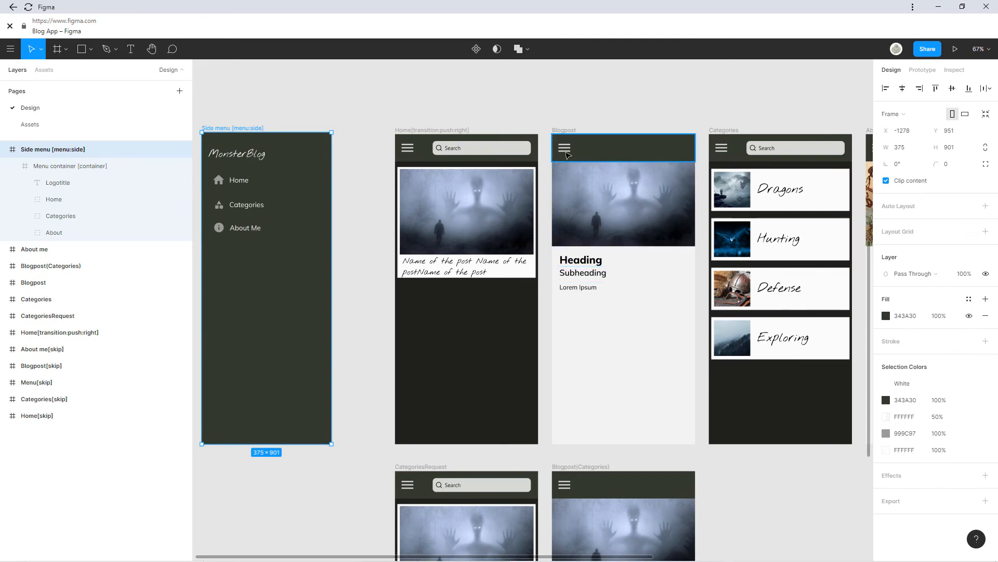
pyautogui.click(566, 132)
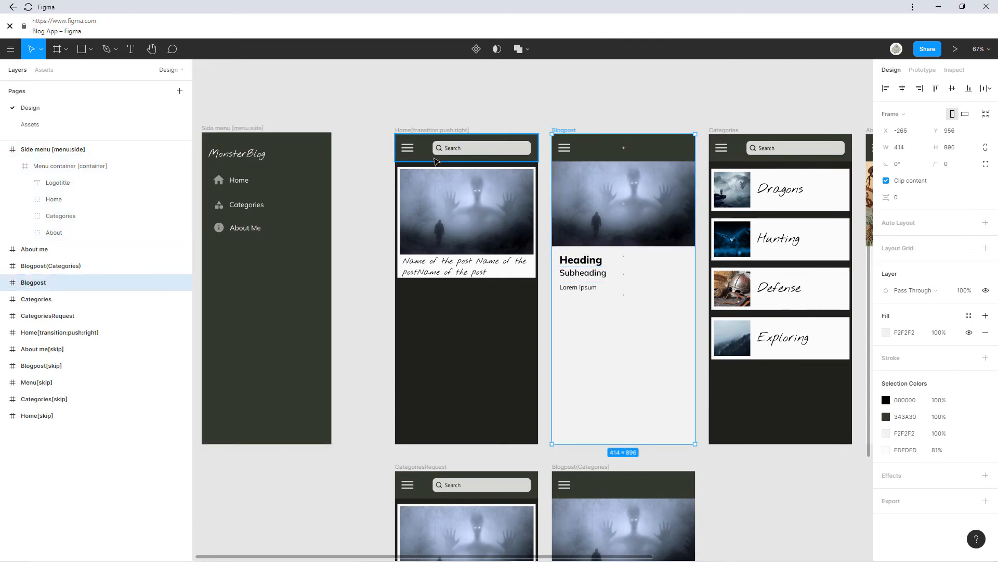
pyautogui.doubleClick(54, 284)
pyautogui.hotkey('ctrl', 'v')
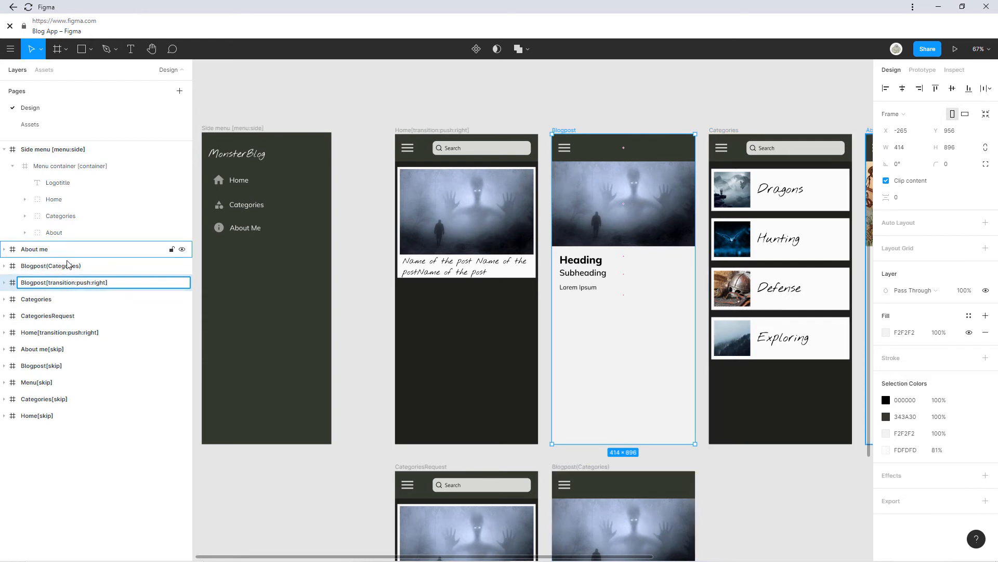
pyautogui.click(77, 269)
pyautogui.doubleClick(87, 267)
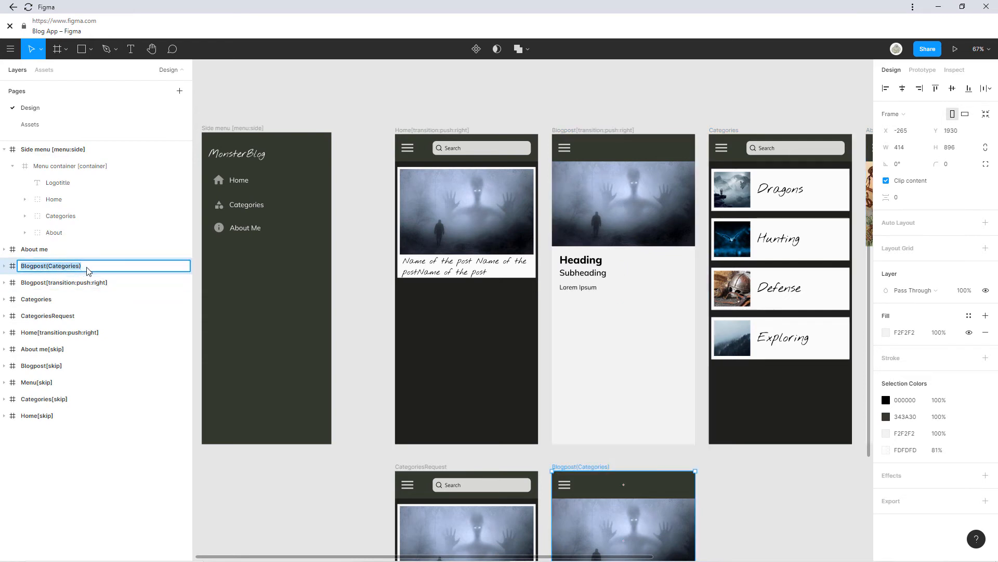
pyautogui.click(88, 268)
pyautogui.hotkey('ctrl', 'v')
# Append [transition:push:right] to the About me frame name.
pyautogui.doubleClick(68, 252)
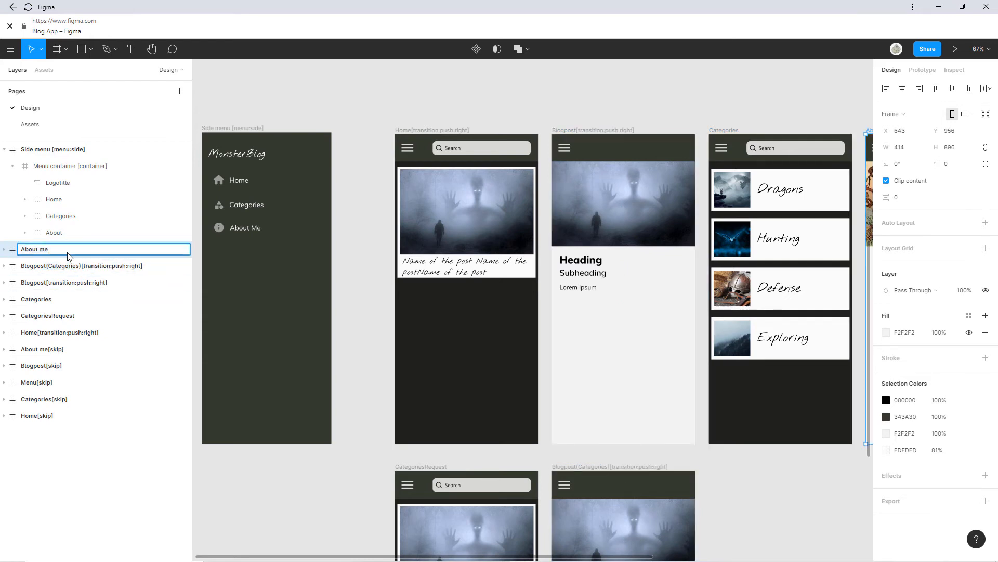
pyautogui.doubleClick(68, 253)
pyautogui.hotkey('ctrl', 'v')
pyautogui.hotkey('ctrl', 'z')
pyautogui.click(77, 252)
pyautogui.hotkey('ctrl', 'v')
pyautogui.click(84, 294)
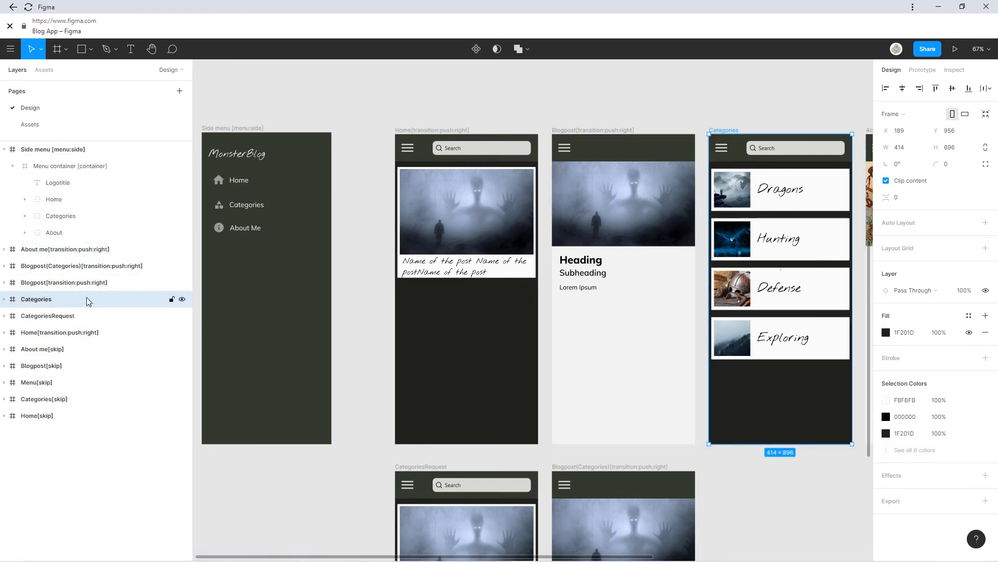
# Append [transition:push:right] to the Categories and CategoriesRequest frame names.
pyautogui.doubleClick(85, 299)
pyautogui.click(84, 301)
pyautogui.hotkey('ctrl', 'v')
pyautogui.doubleClick(85, 317)
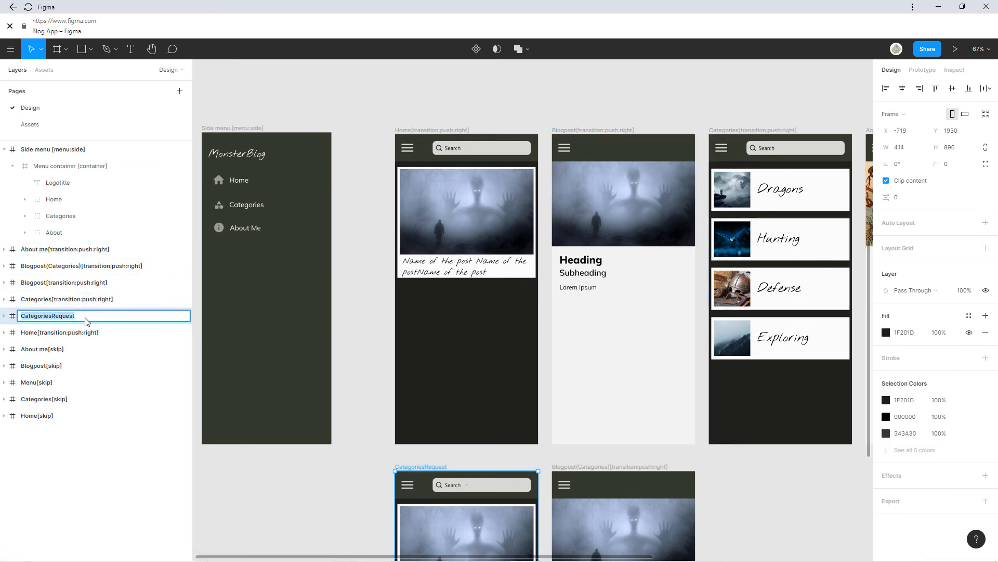
pyautogui.click(85, 319)
pyautogui.hotkey('ctrl', 'v')
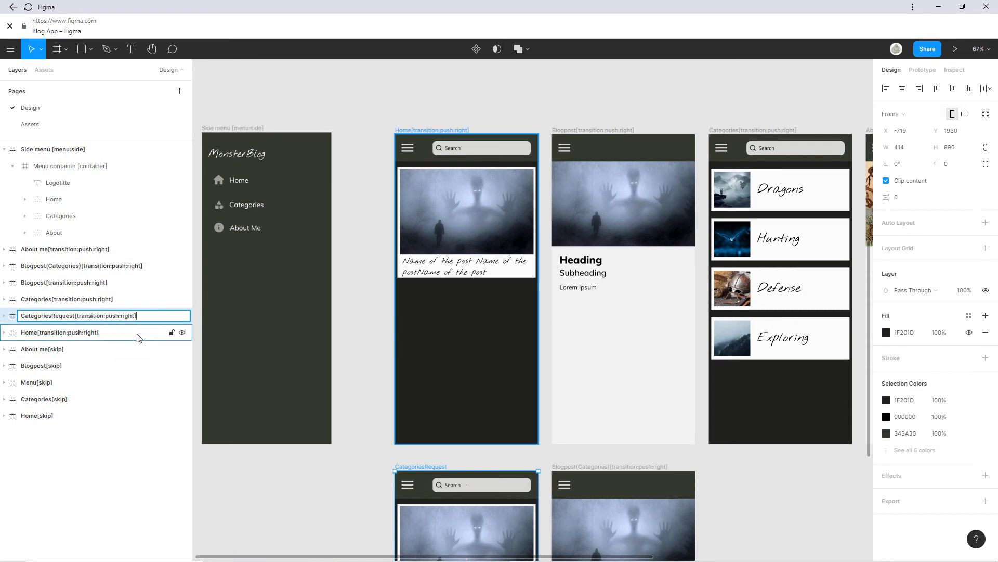
pyautogui.click(351, 281)
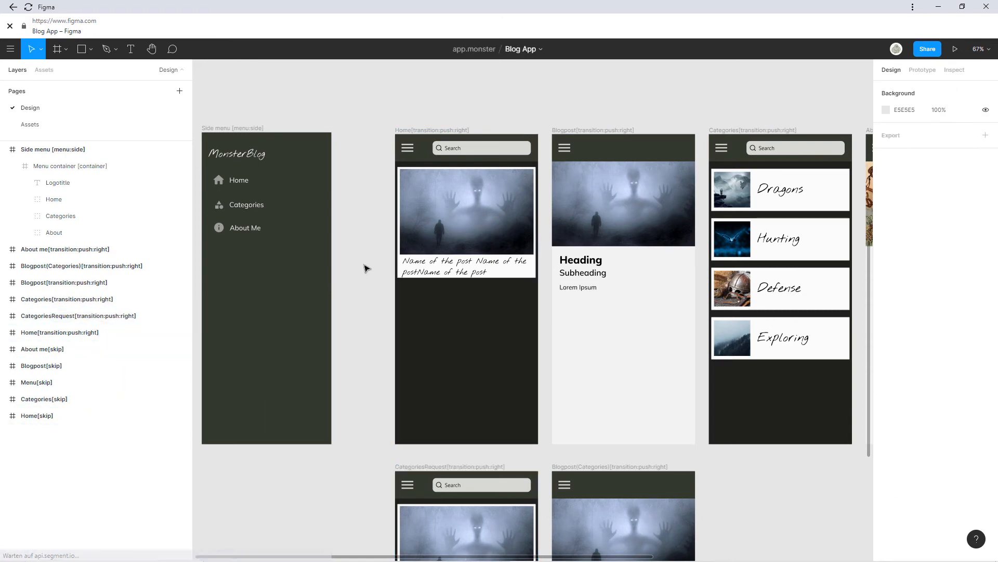
# Pan and zoom the canvas to fit all the tagged screens into view.
pyautogui.moveTo(563, 325); pyautogui.dragTo(428, 288)
pyautogui.scroll(-1, 470, 296)
pyautogui.moveTo(551, 272); pyautogui.dragTo(462, 287)
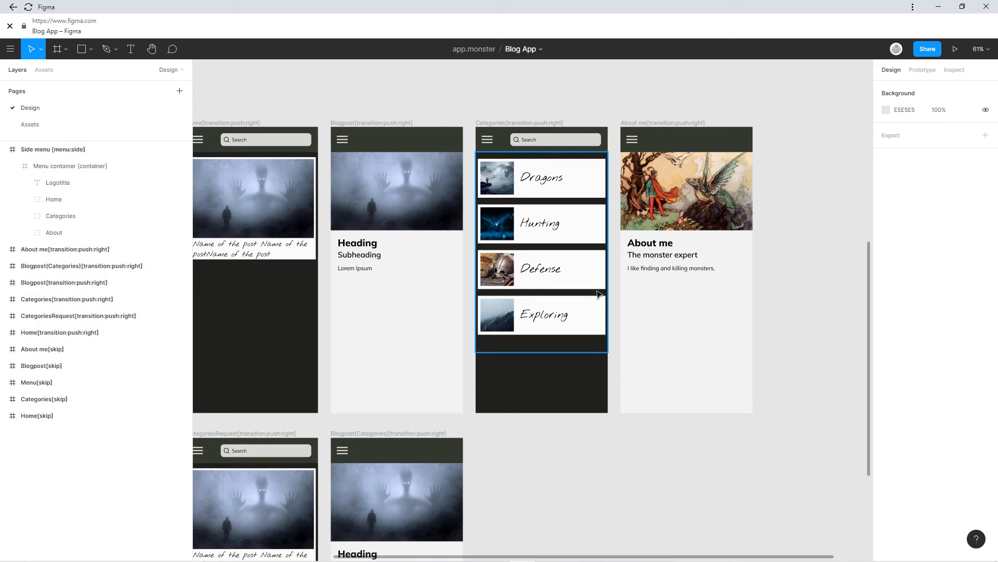
pyautogui.scroll(-6, 615, 241)
pyautogui.moveTo(438, 294); pyautogui.dragTo(600, 236)
pyautogui.scroll(2, 612, 243)
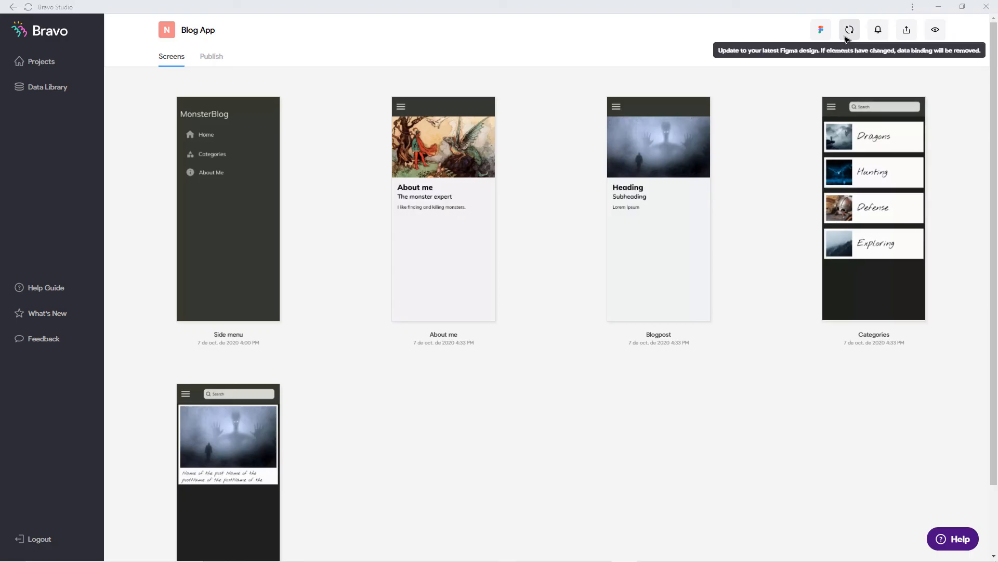
# Sync Blog App with Figma and start a new AirTable collection in the Data Library.
pyautogui.click(848, 36)
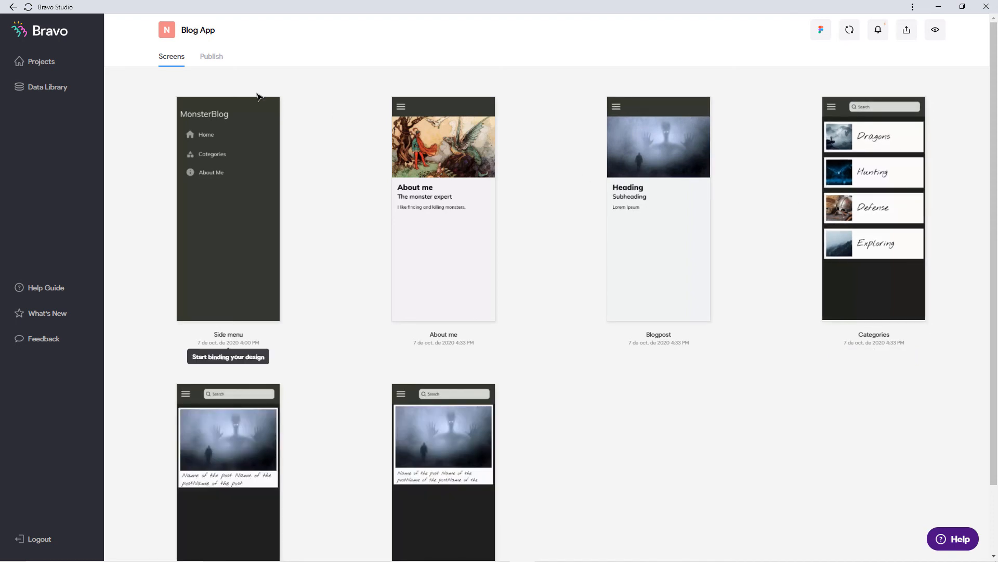
pyautogui.click(85, 97)
pyautogui.click(804, 213)
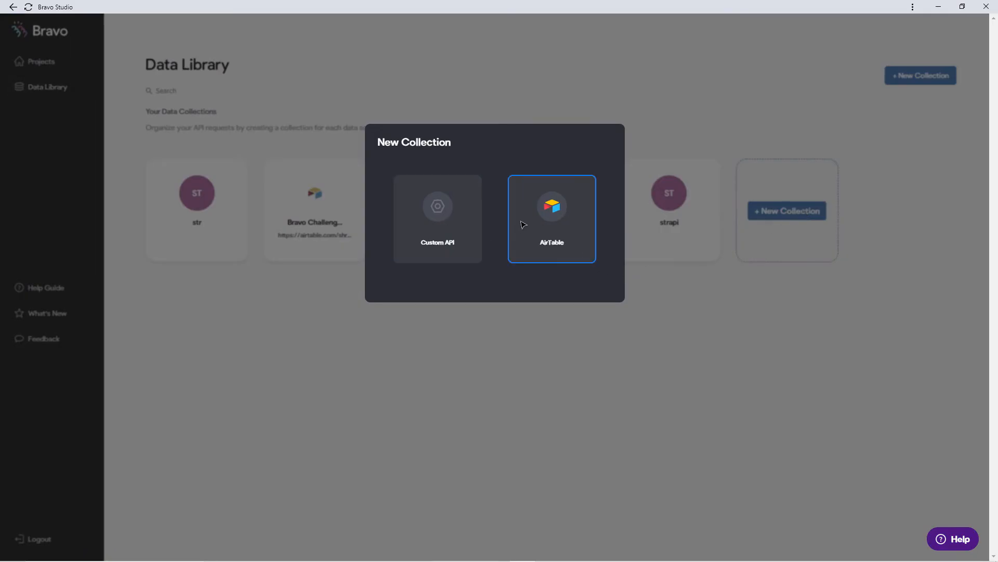
pyautogui.click(550, 213)
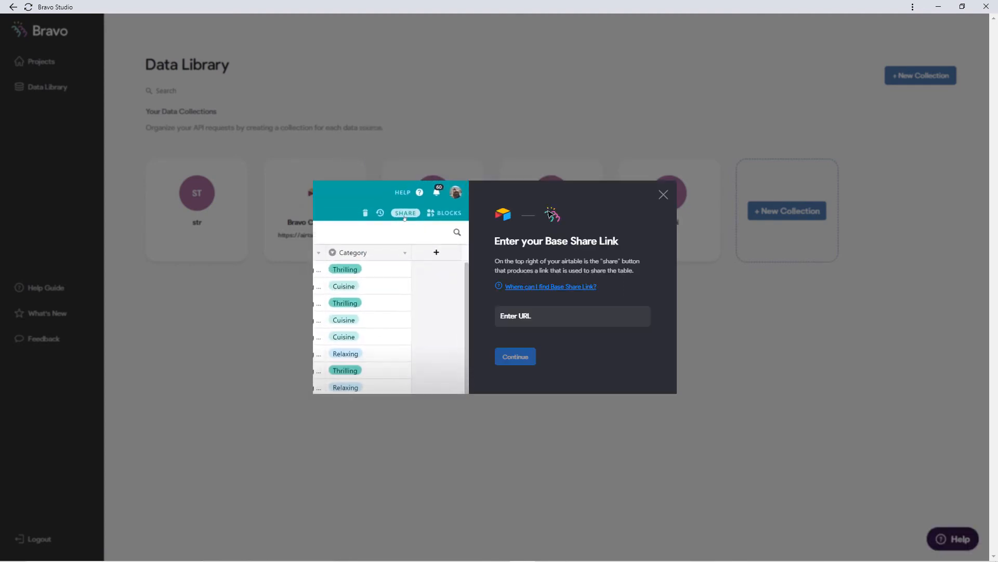
pyautogui.click(531, 318)
# Create a private read-only shared link for the BlogApp base and copy it.
pyautogui.hotkey('alt', 'Tab')
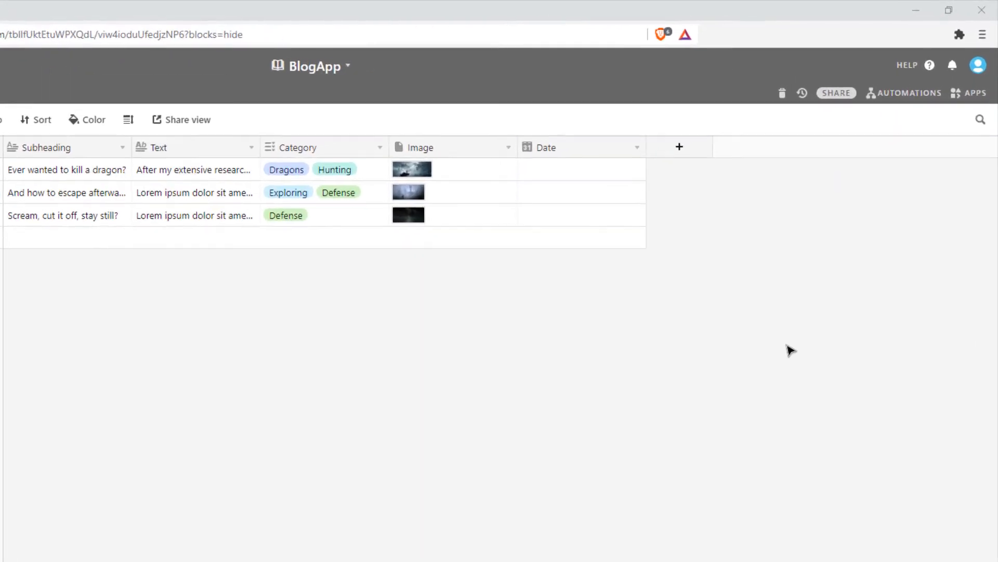
pyautogui.click(834, 99)
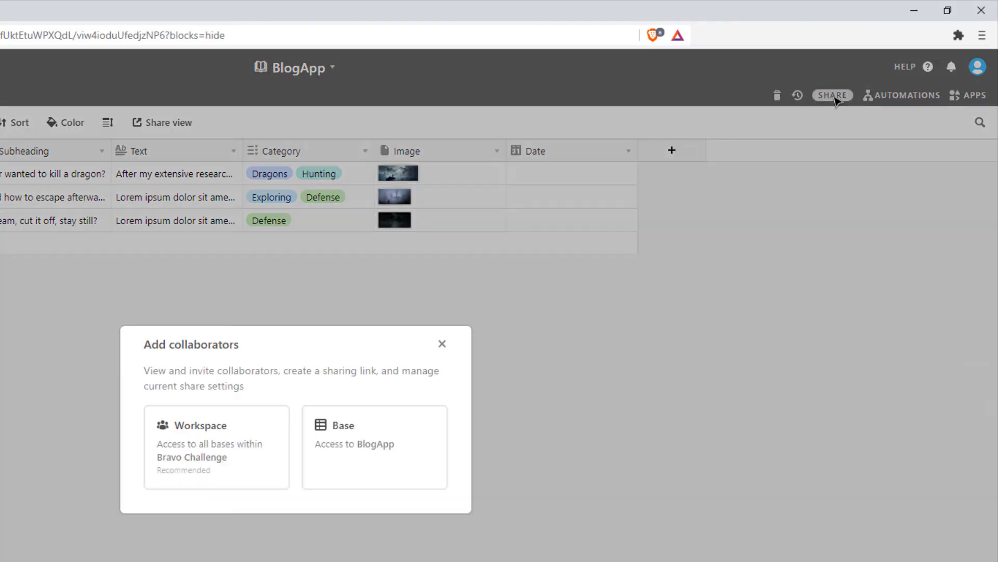
pyautogui.click(351, 439)
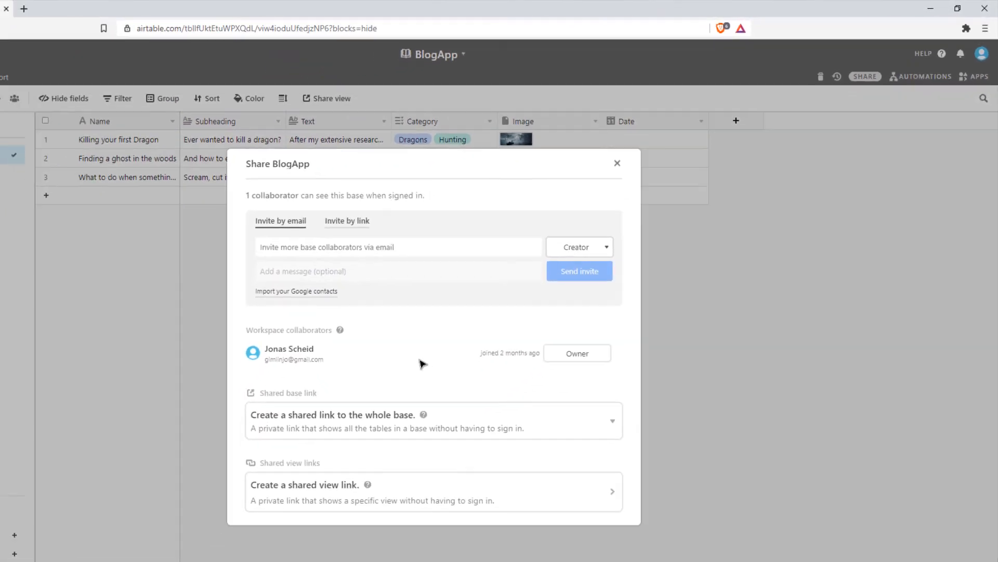
pyautogui.click(472, 530)
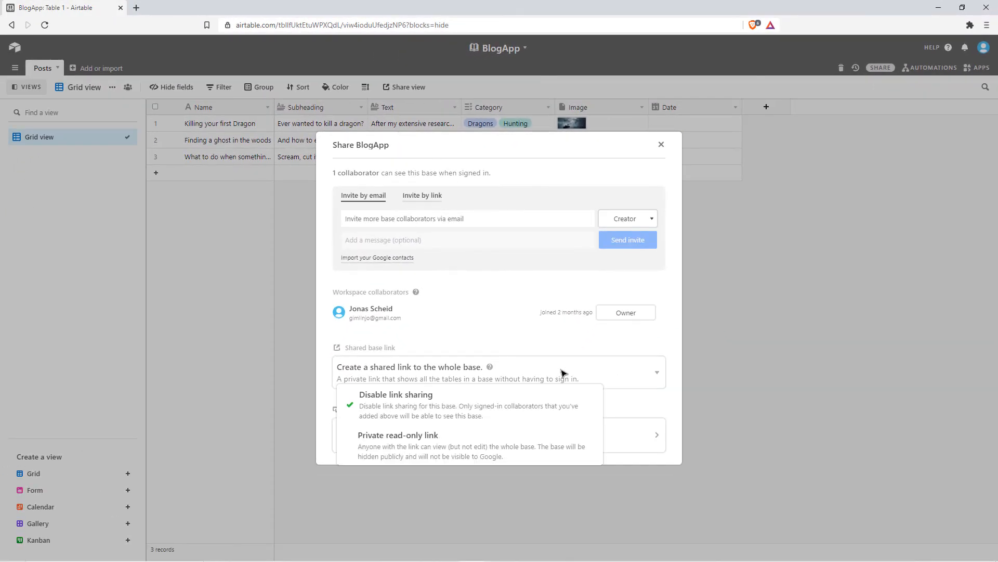
pyautogui.click(487, 441)
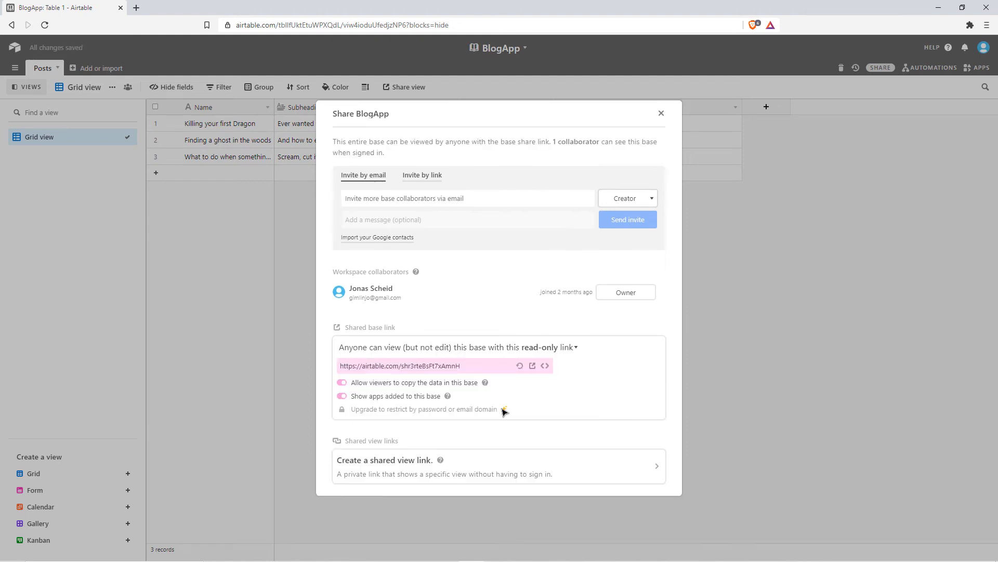
pyautogui.click(454, 371)
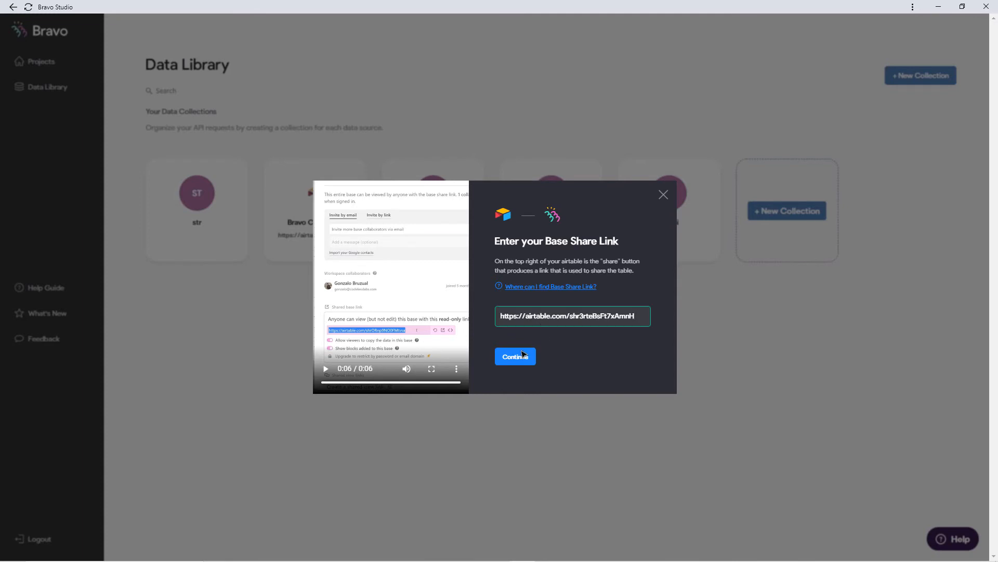
# Continue from the Base Share Link dialog to the API key step.
pyautogui.click(525, 357)
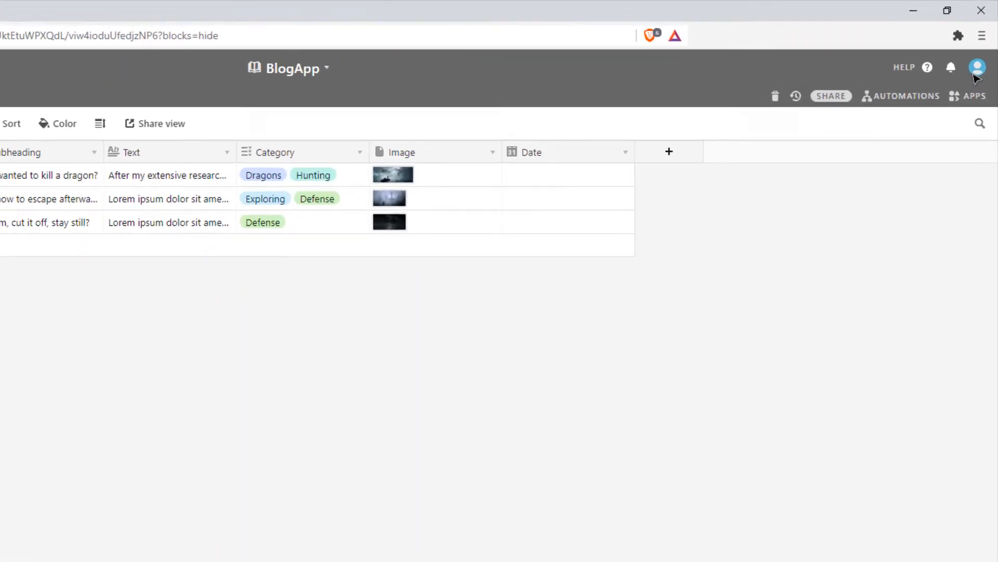
# Reveal the Airtable account's API key in account settings and paste it into Bravo.
pyautogui.click(975, 70)
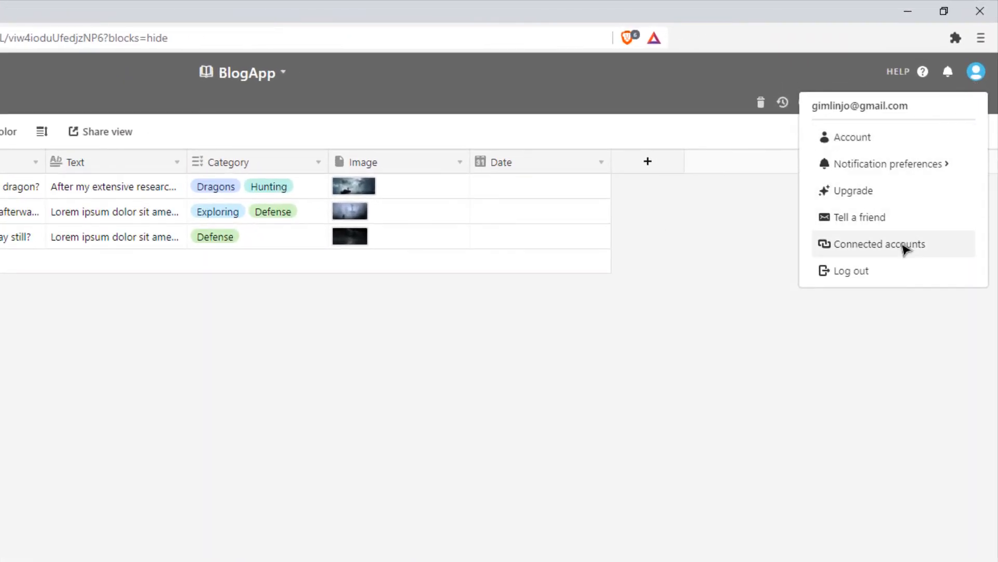
pyautogui.click(922, 136)
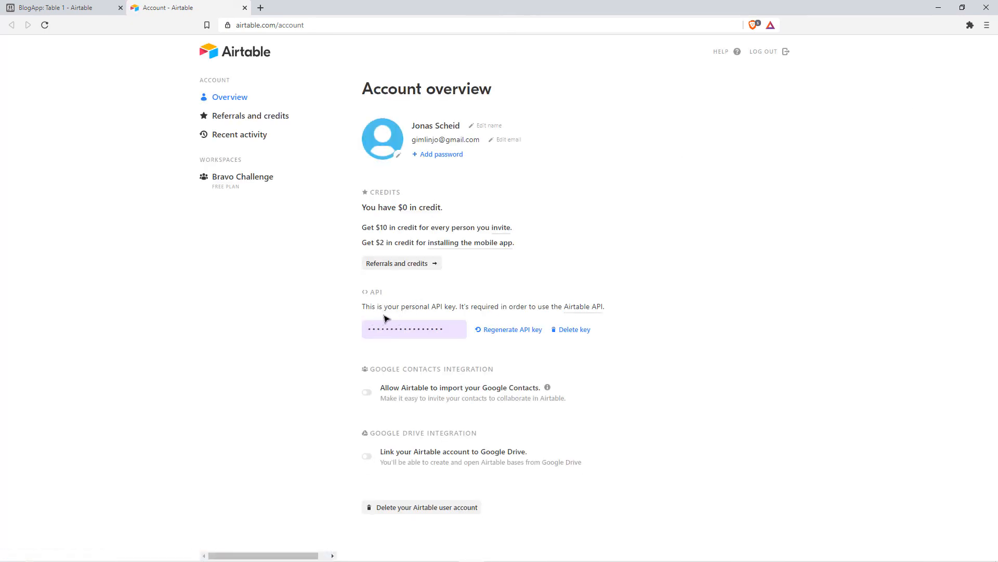
pyautogui.click(443, 334)
pyautogui.hotkey('ctrl', 'c')
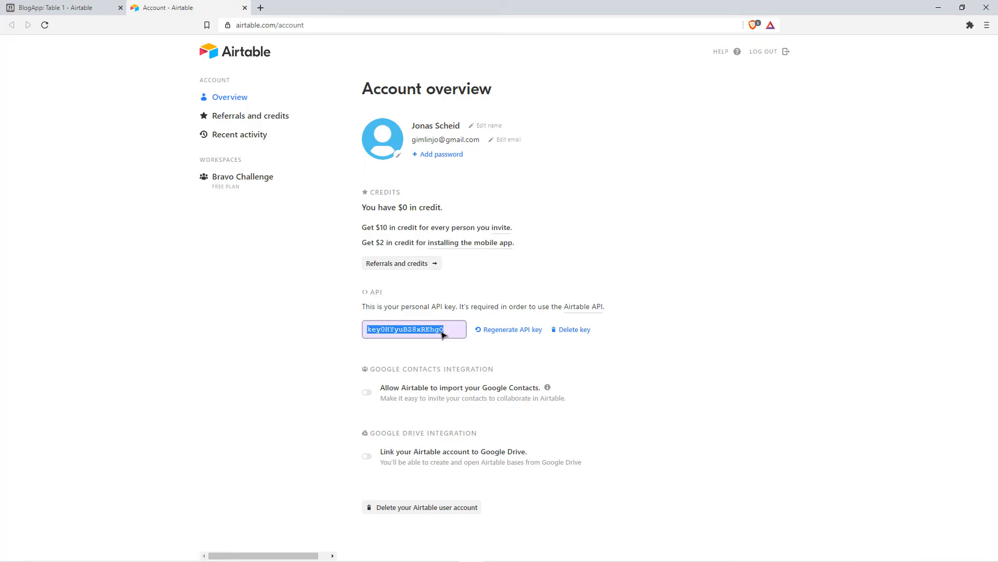
pyautogui.hotkey('alt', 'Tab')
pyautogui.hotkey('ctrl', 'v')
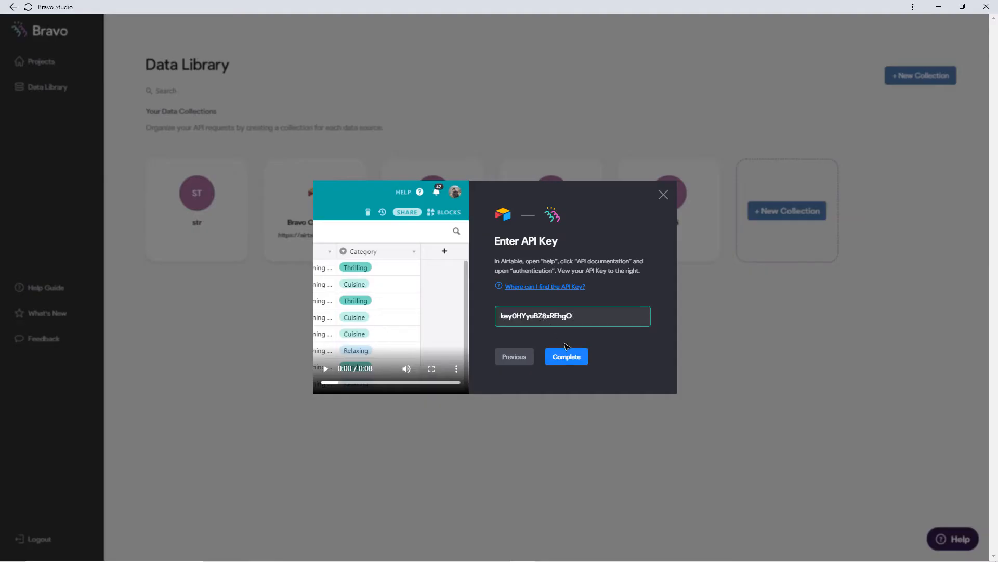
# Connect the collection, open BlogApp, and compare the Posts - List and Posts - Detail request URLs.
pyautogui.click(571, 366)
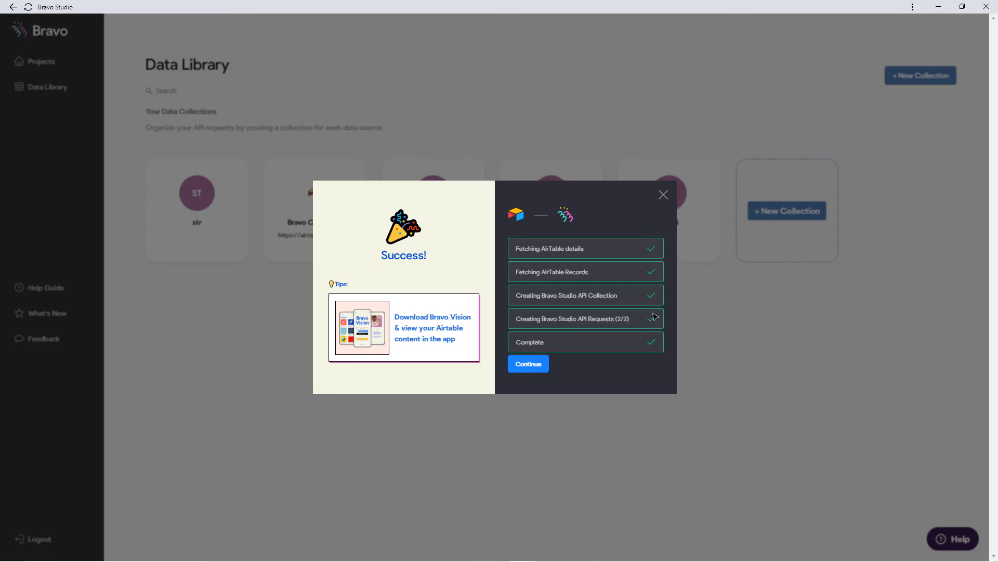
pyautogui.click(546, 364)
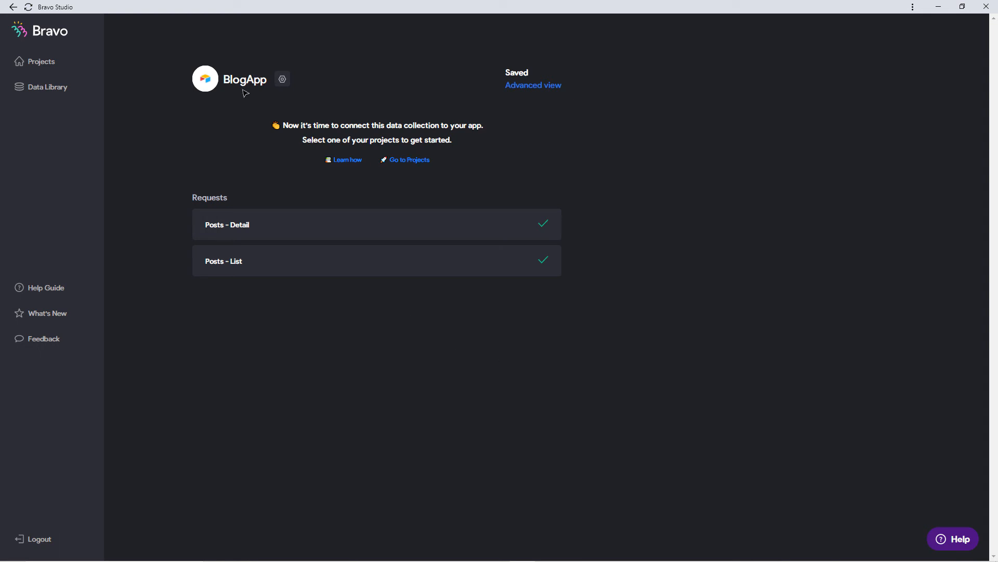
pyautogui.click(535, 92)
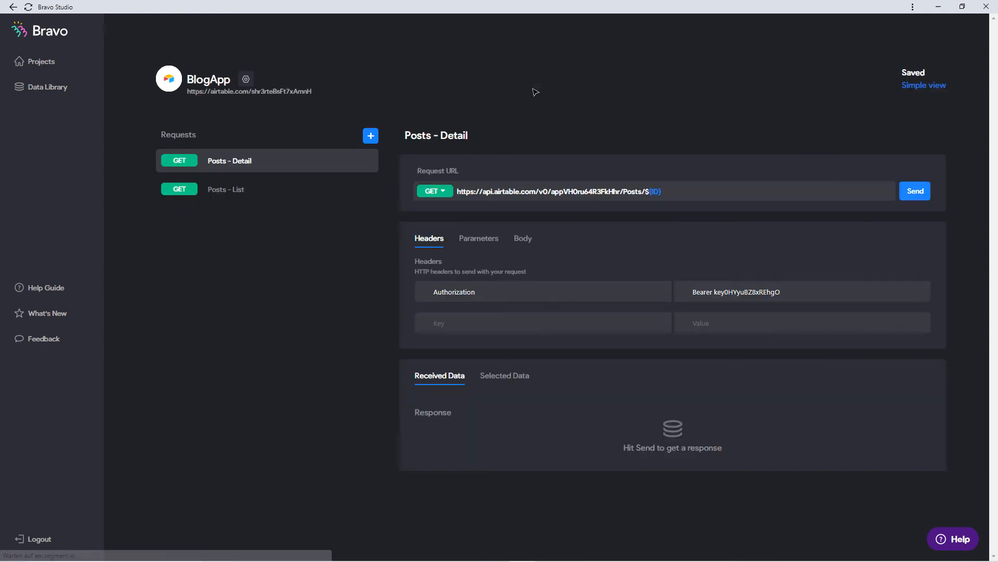
pyautogui.click(270, 188)
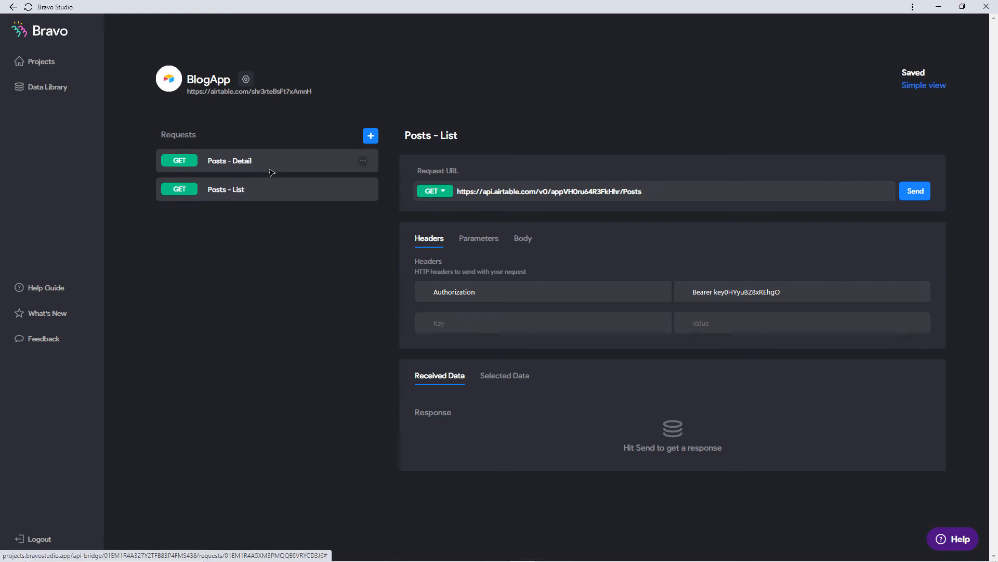
pyautogui.click(255, 168)
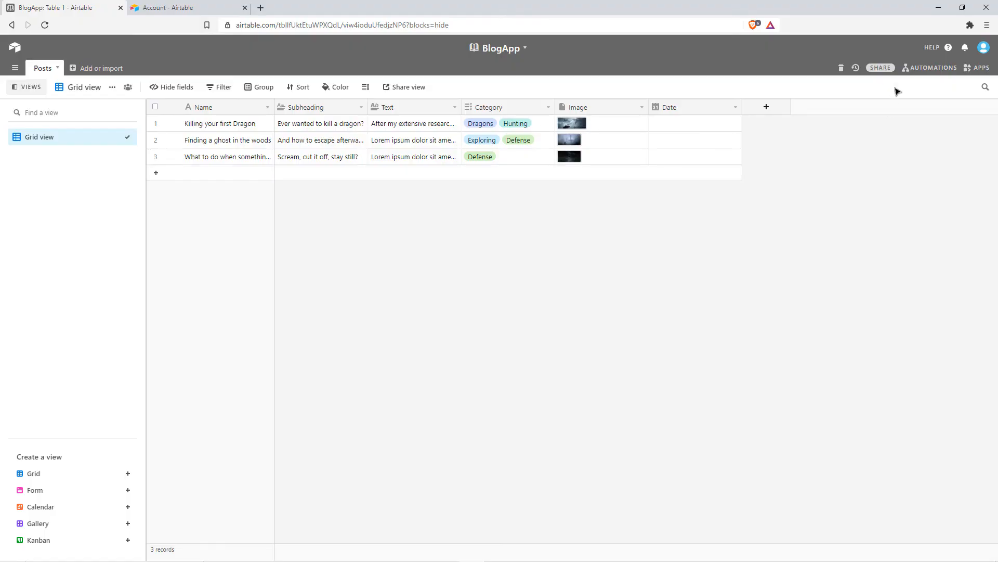
# Open BlogApp's API documentation at Authentication and select the base ID in the example request.
pyautogui.click(938, 48)
pyautogui.click(900, 119)
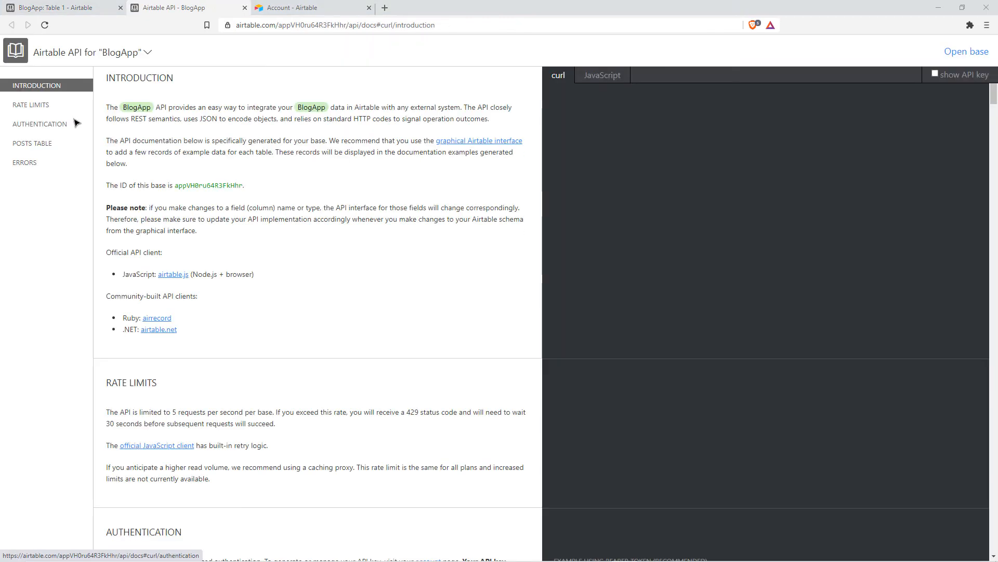
pyautogui.click(52, 126)
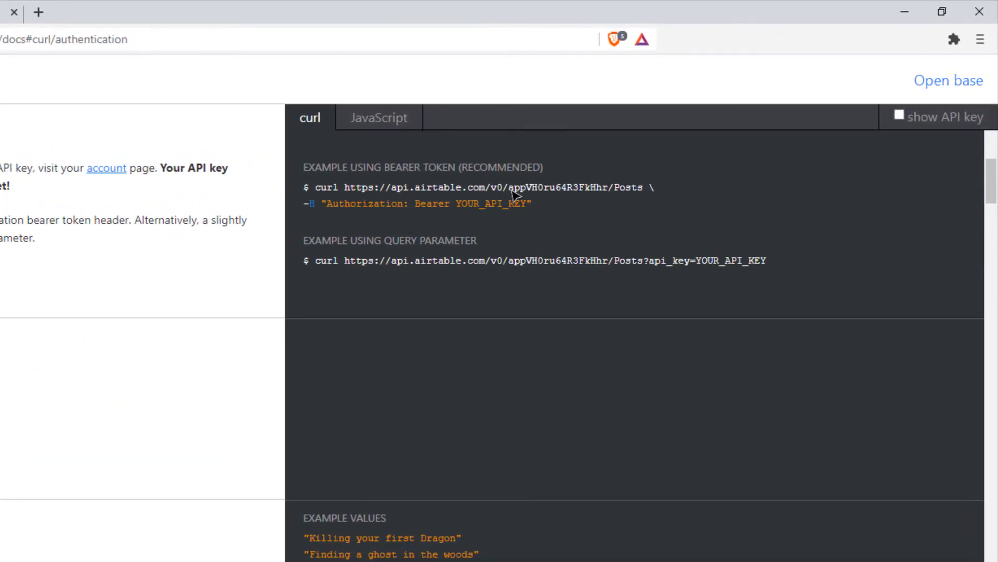
pyautogui.moveTo(511, 191); pyautogui.dragTo(609, 195)
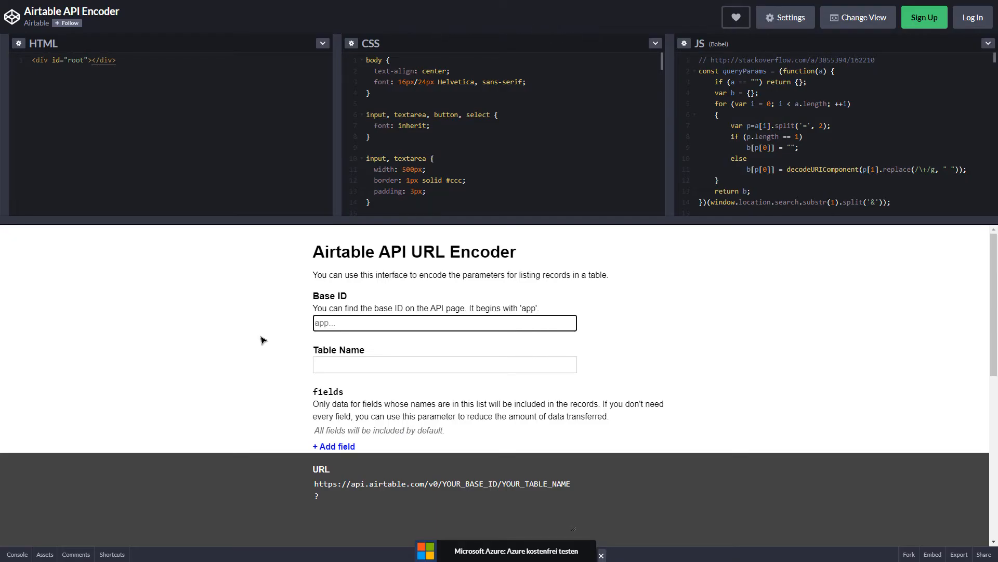
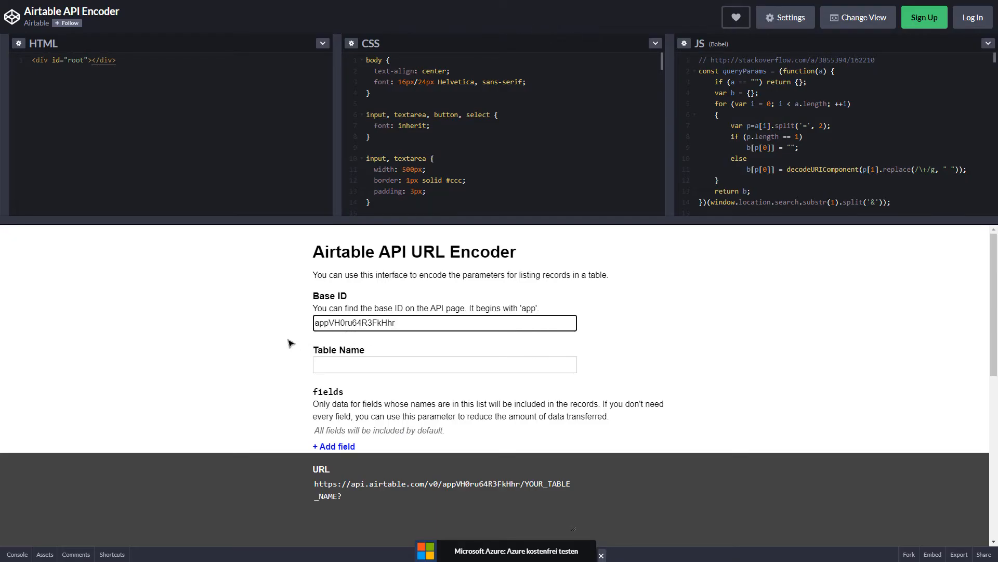
# Enter the base ID and table name Posts in the encoder, then open the formula reference.
pyautogui.scroll(-1, 289, 343)
pyautogui.click(358, 319)
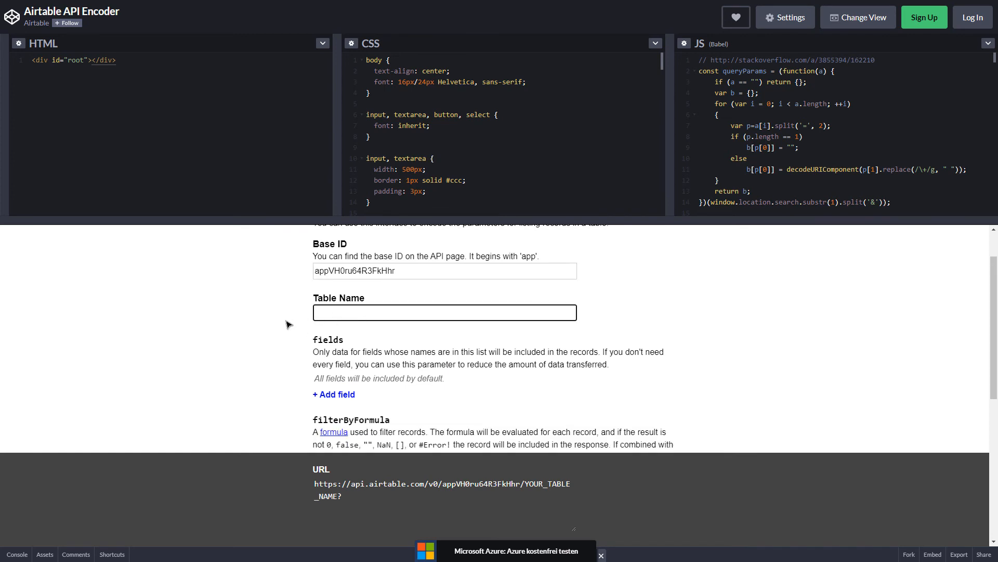
pyautogui.write('Posts')
pyautogui.scroll(-2, 290, 324)
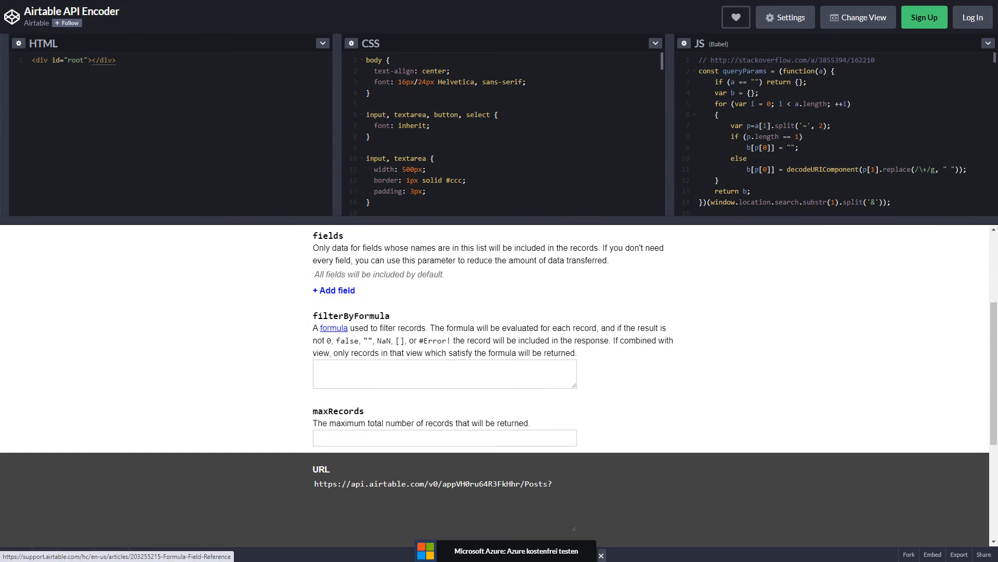
pyautogui.click(329, 327)
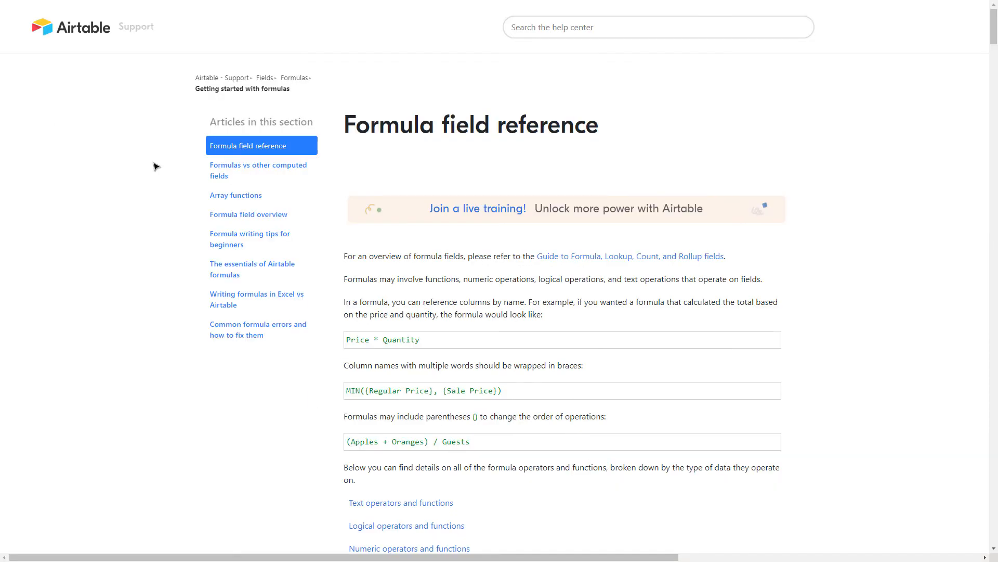
# Copy the SEARCH function signature from the formula reference and return to the encoder.
pyautogui.scroll(-1, 461, 103)
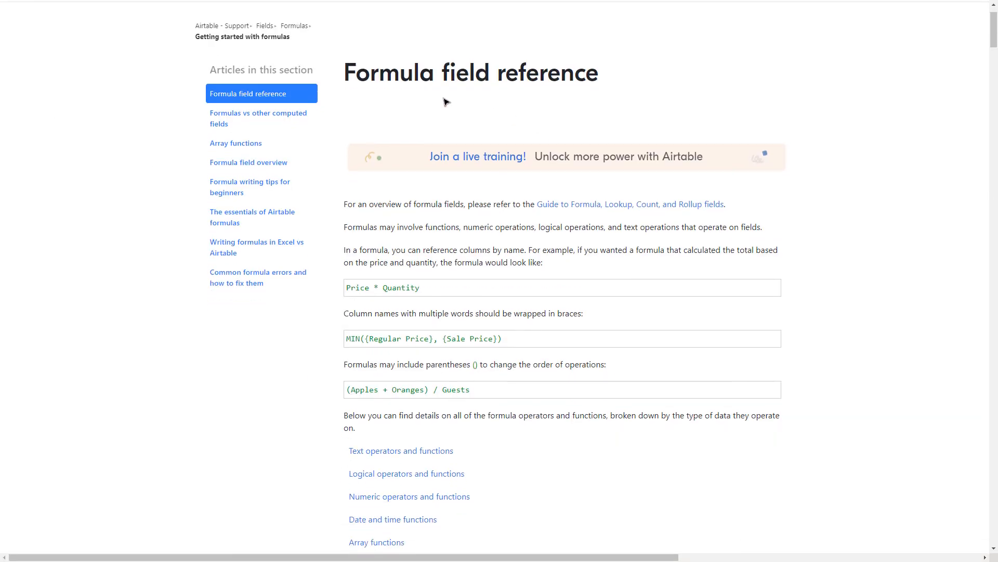
pyautogui.scroll(-10, 442, 109)
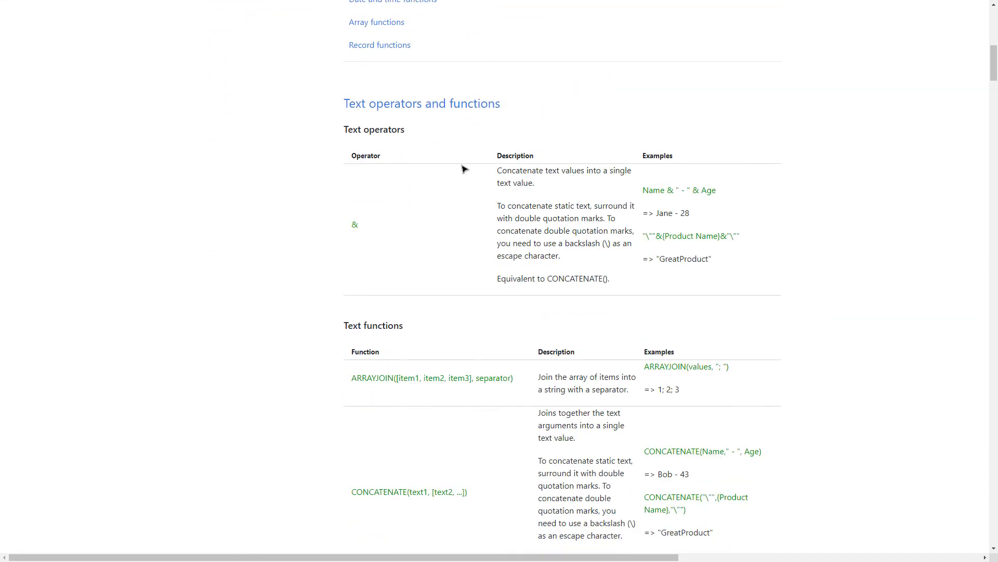
pyautogui.scroll(-2, 401, 159)
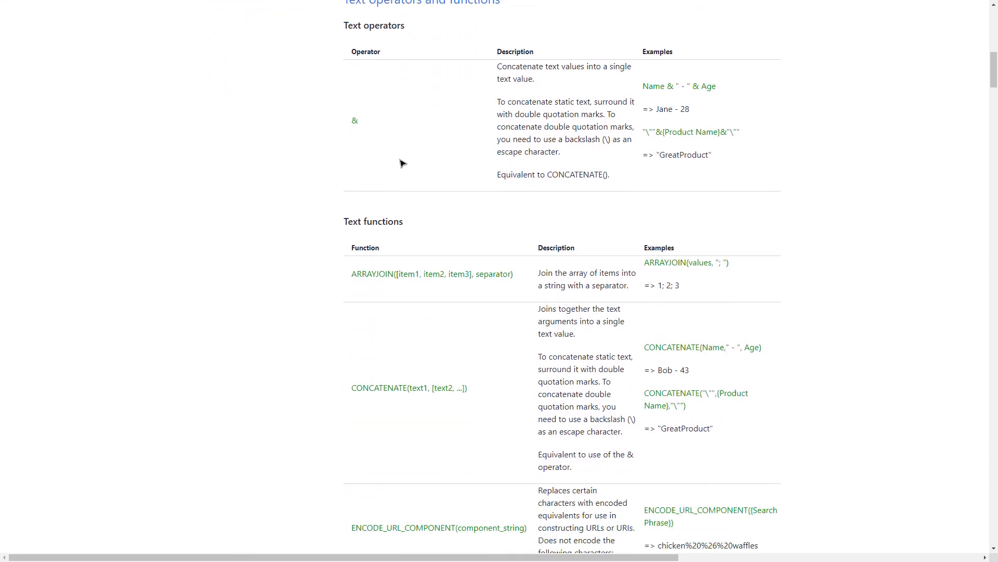
pyautogui.scroll(-11, 400, 163)
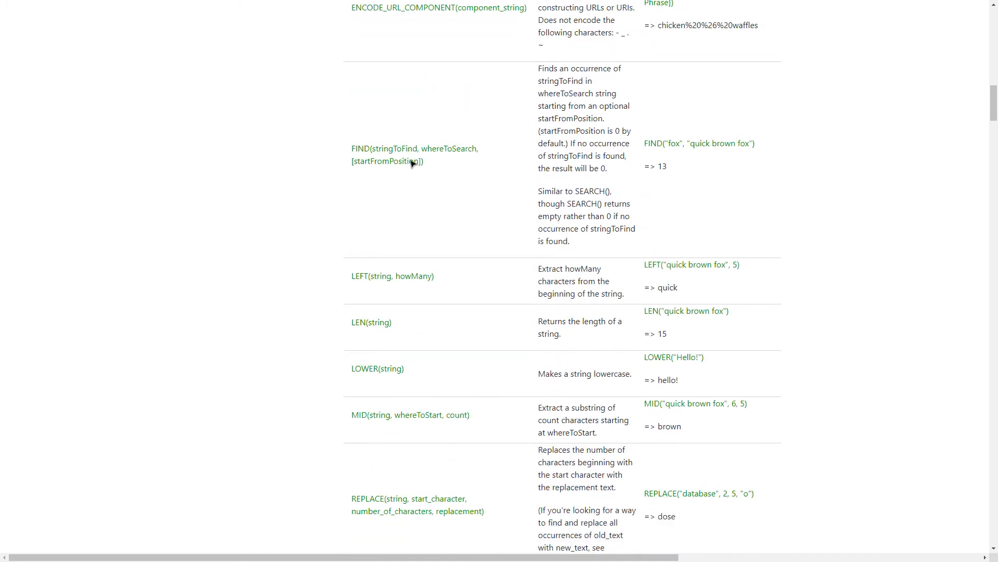
pyautogui.scroll(-7, 410, 164)
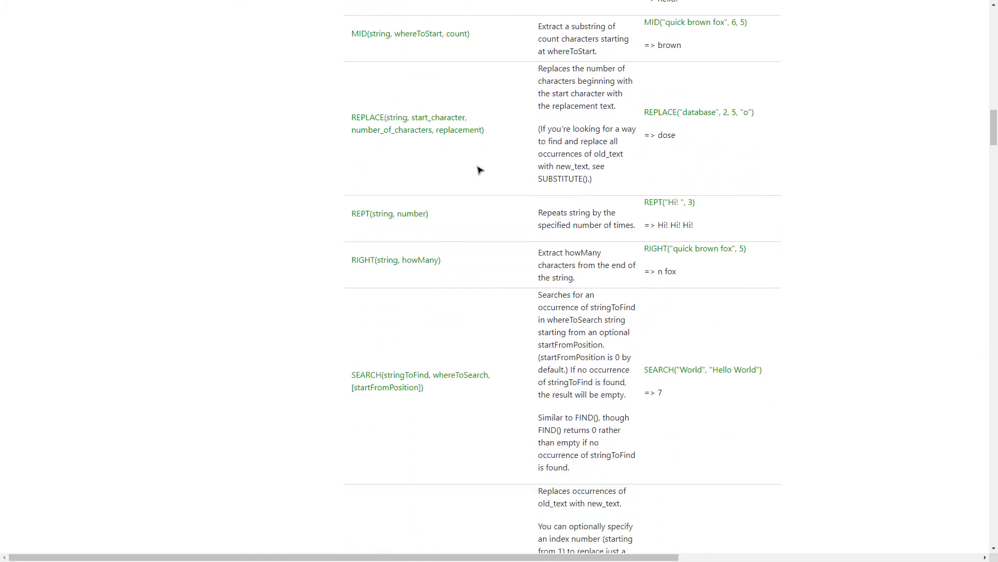
pyautogui.scroll(-1, 478, 172)
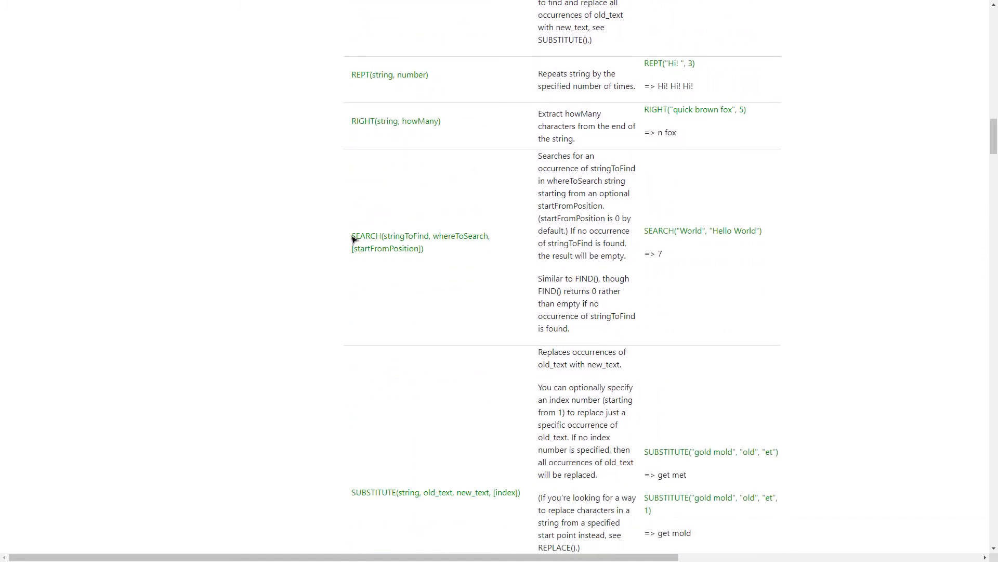
pyautogui.moveTo(352, 237); pyautogui.dragTo(433, 252)
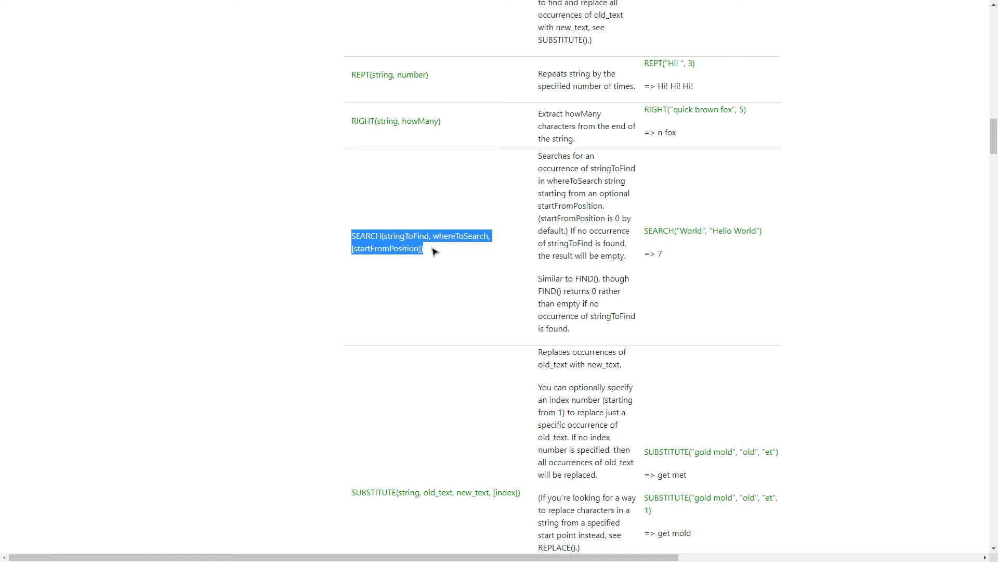
pyautogui.click(397, 205)
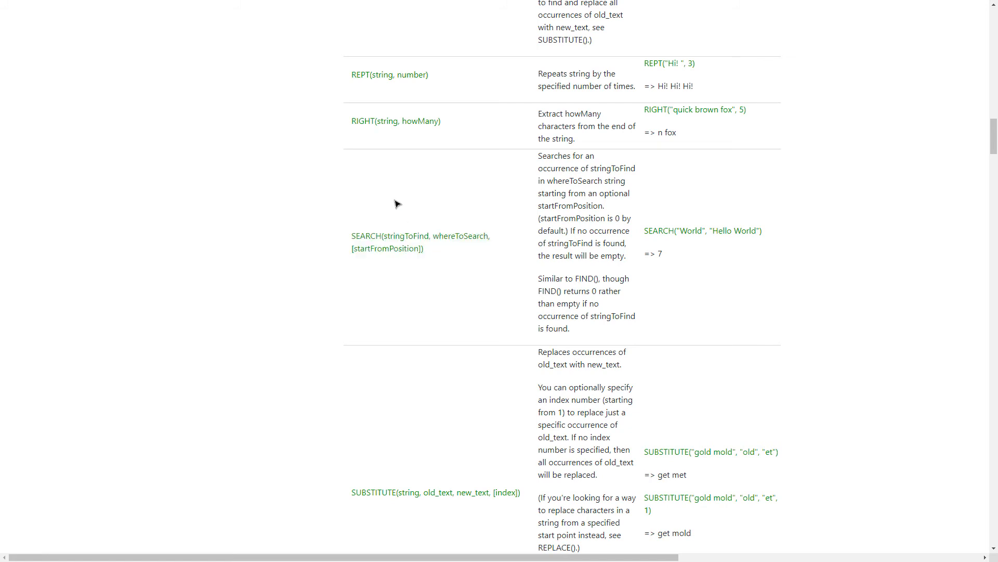
pyautogui.hotkey('ctrl', 'shift', 'Tab')
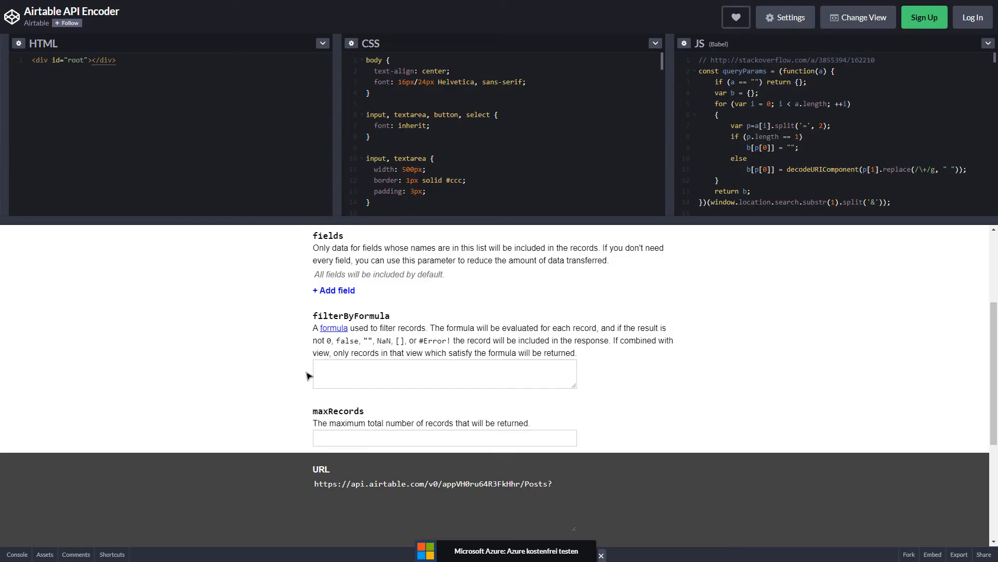
# Set the filterByFormula to SEARCH("Dragon","Category") without the startFromPosition argument.
pyautogui.click(329, 372)
pyautogui.write('SEARCH(stringToFind, whereToSearch,[startFromPosition])')
pyautogui.moveTo(347, 369); pyautogui.dragTo(403, 370)
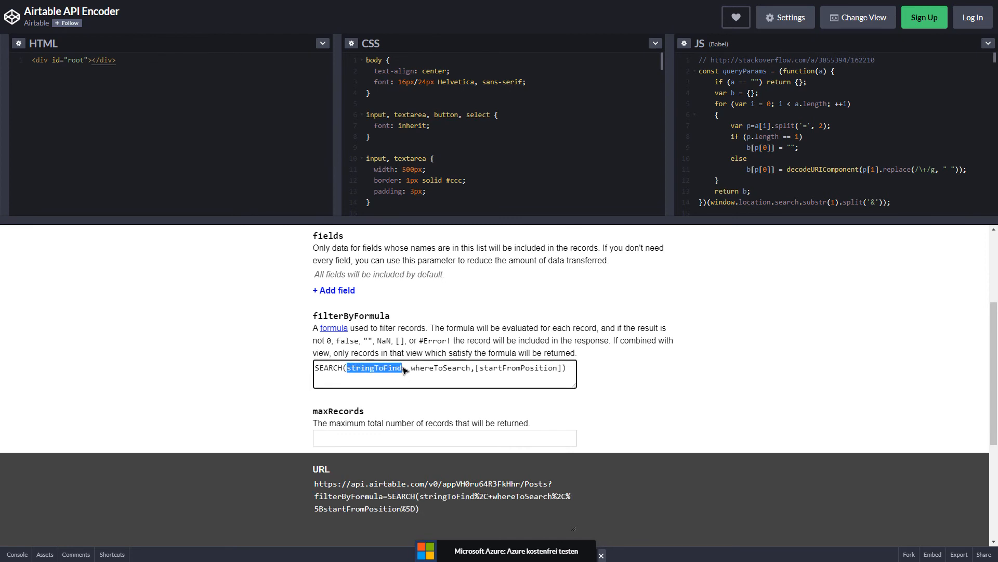
pyautogui.press('BackSpace')
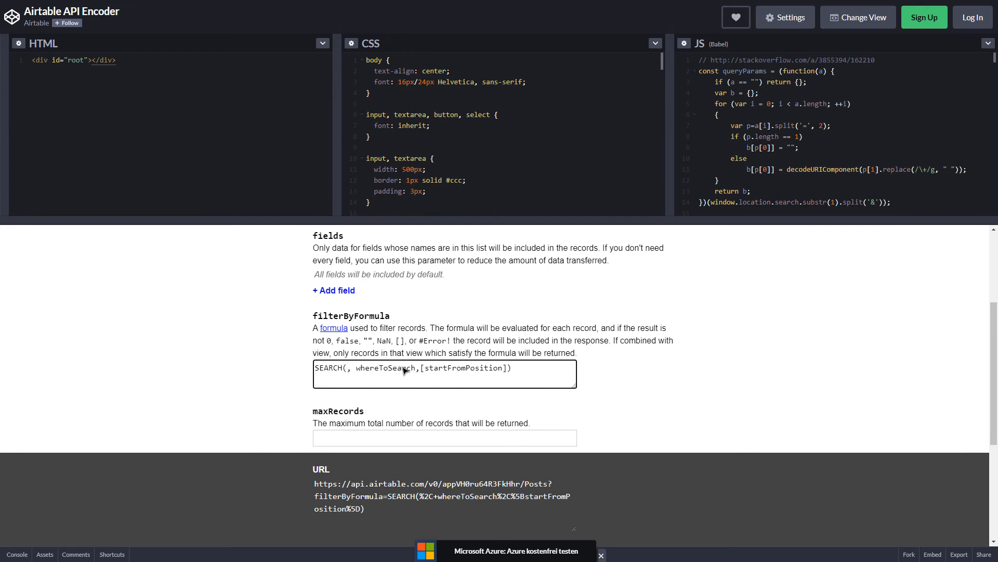
pyautogui.write('"Dragon')
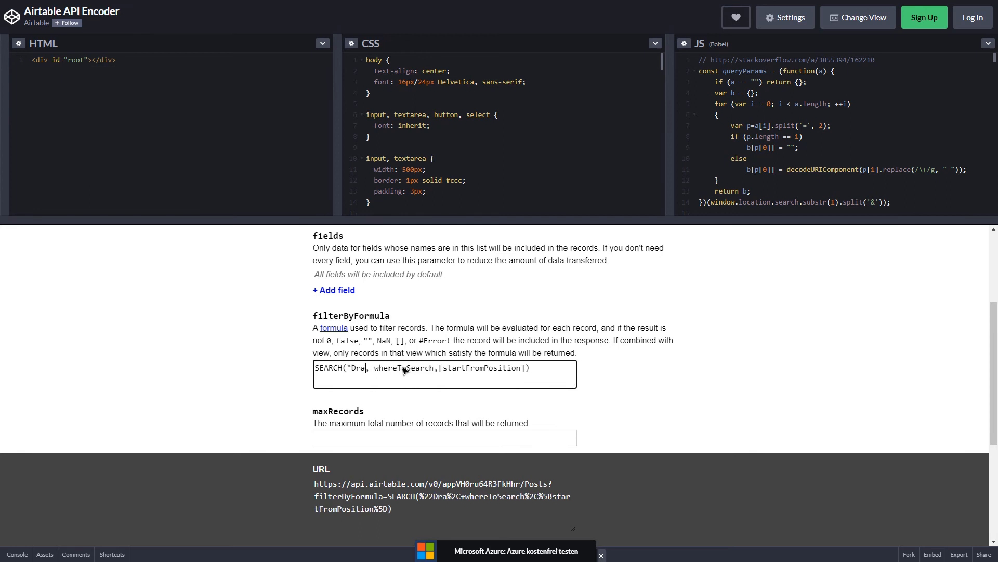
pyautogui.write('"')
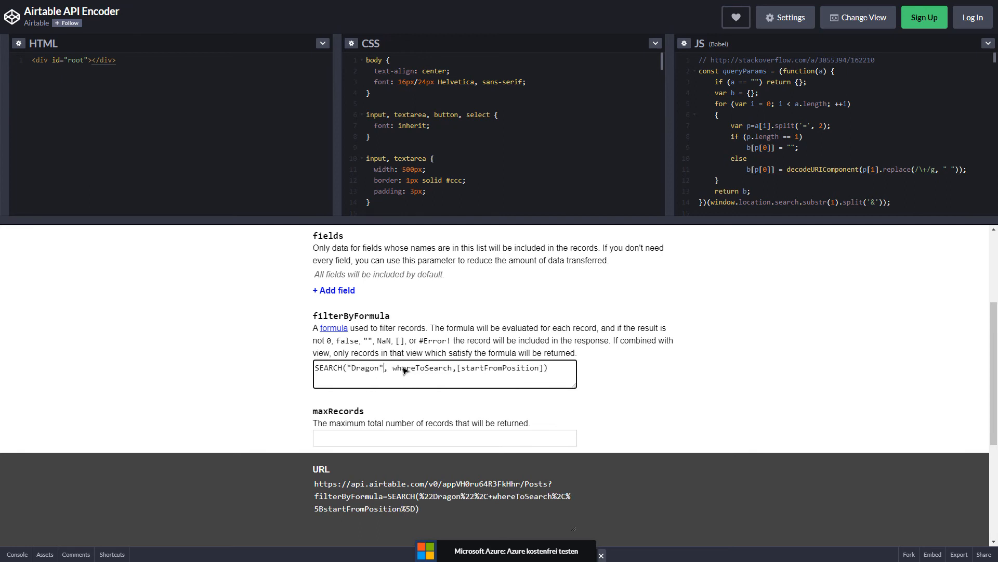
pyautogui.moveTo(393, 370); pyautogui.dragTo(450, 368)
pyautogui.write('"Categor')
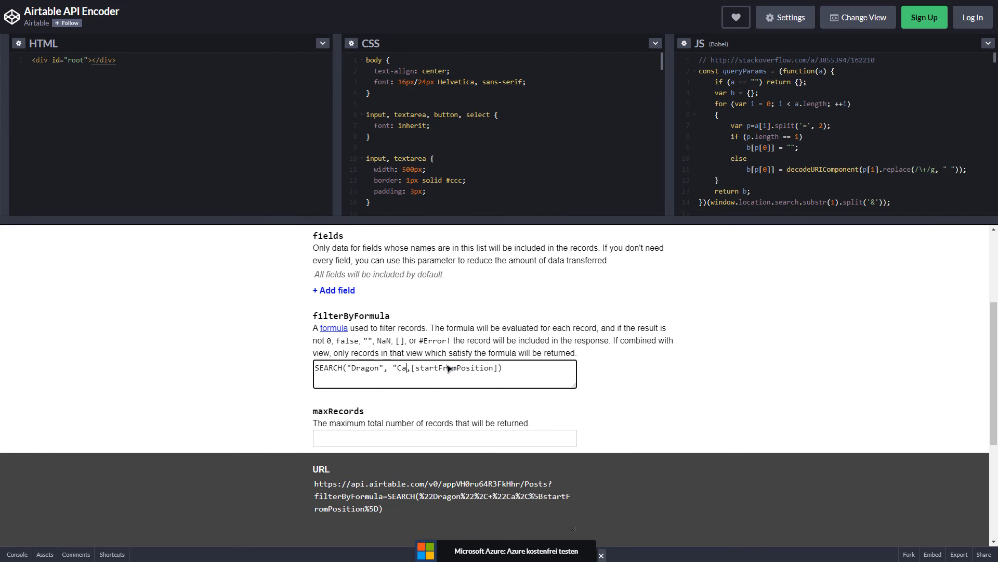
pyautogui.write('y')
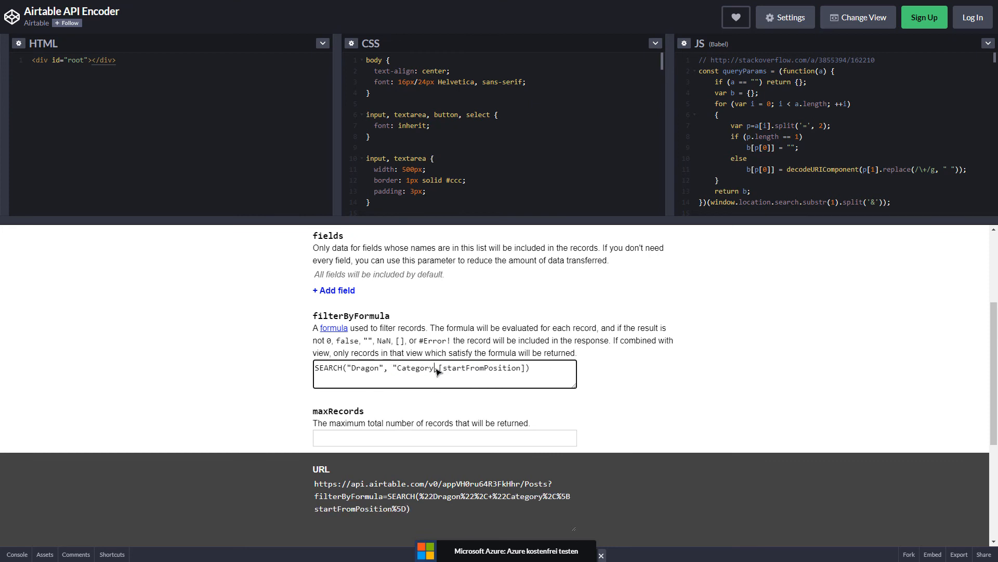
pyautogui.write('"')
pyautogui.moveTo(440, 369); pyautogui.dragTo(531, 371)
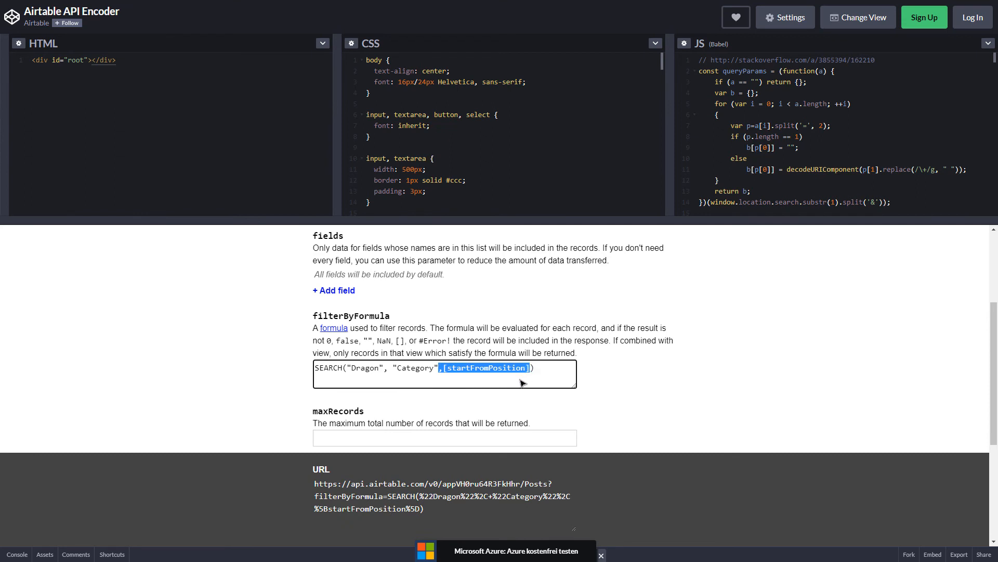
pyautogui.press('BackSpace')
pyautogui.scroll(-1, 610, 347)
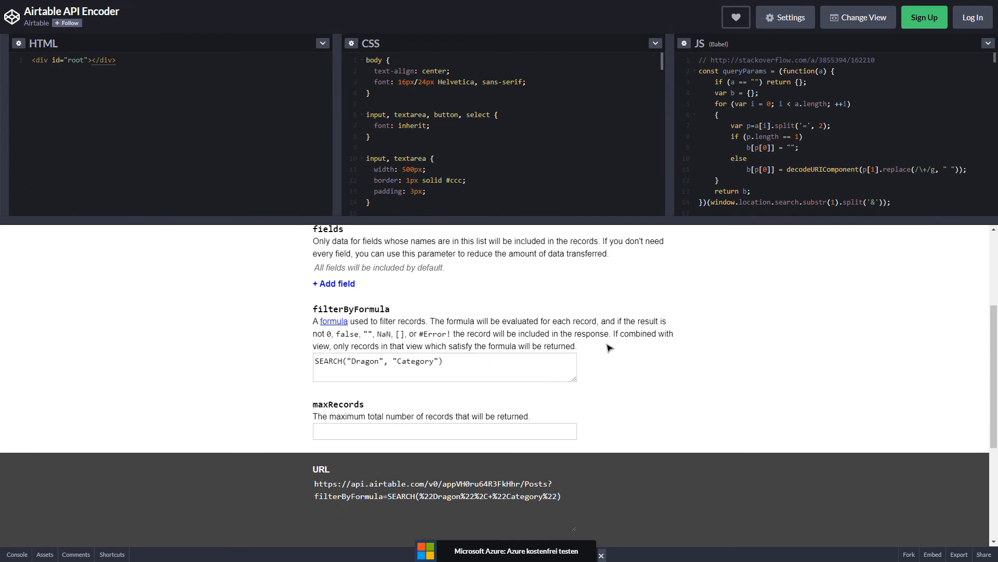
pyautogui.scroll(-2, 610, 347)
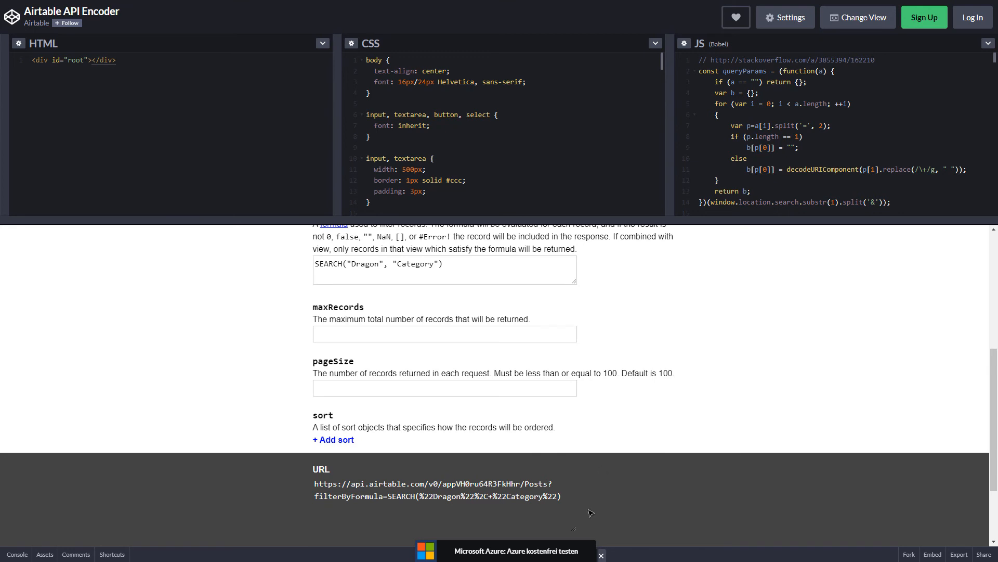
# Add an ascending sort rule on the Date field.
pyautogui.moveTo(567, 503); pyautogui.dragTo(314, 483)
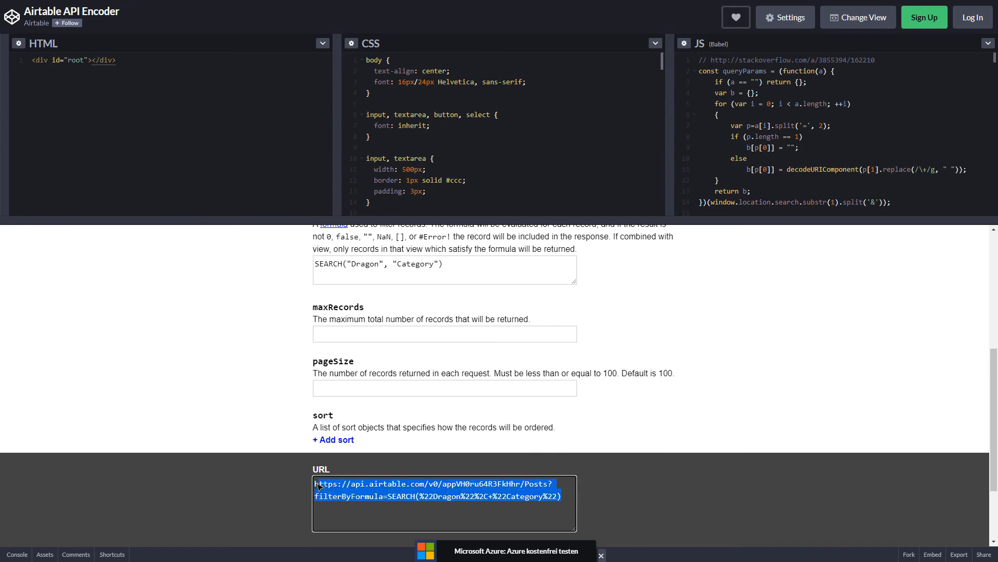
pyautogui.click(301, 340)
pyautogui.scroll(-2, 307, 297)
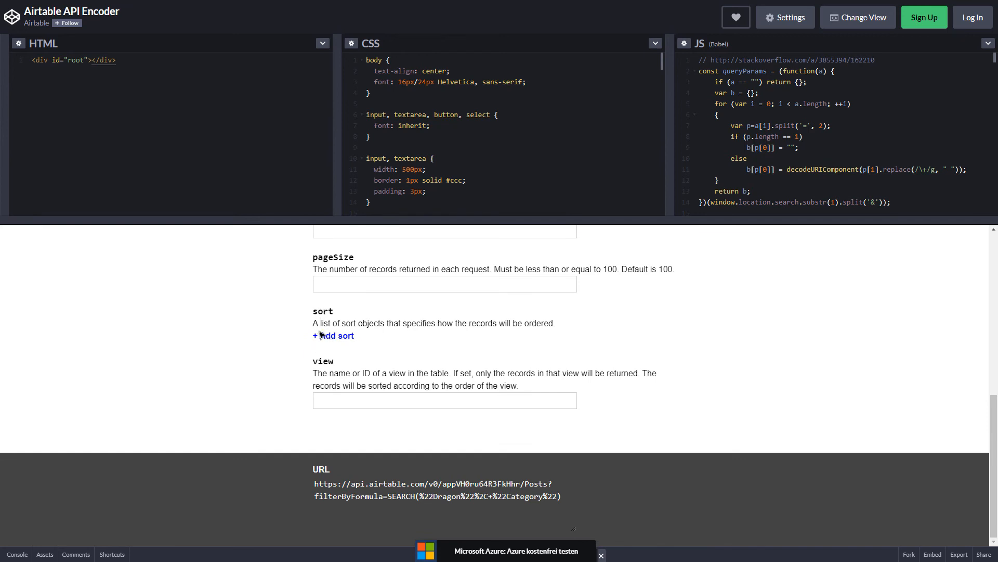
pyautogui.click(320, 335)
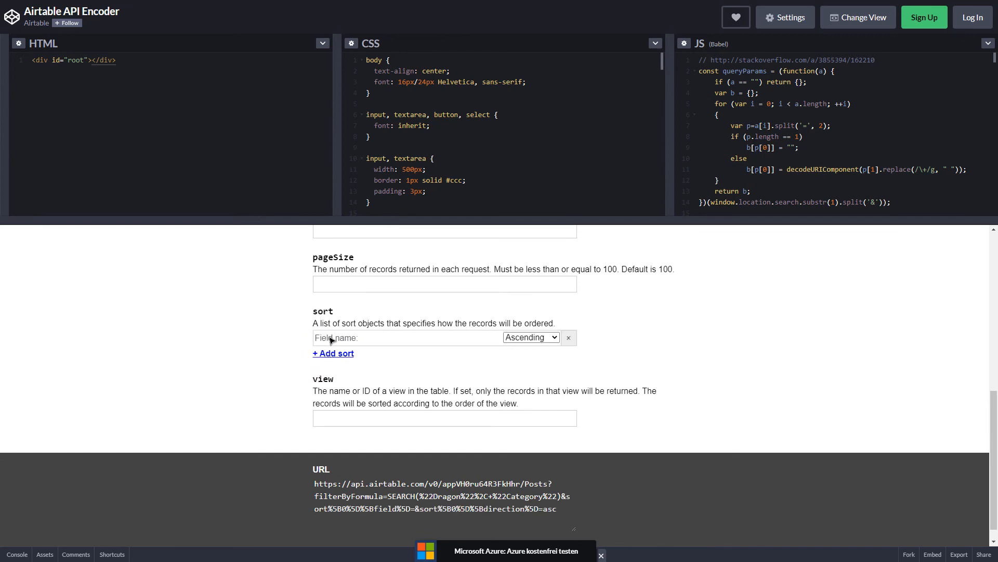
pyautogui.click(401, 341)
pyautogui.write('Date')
pyautogui.click(429, 358)
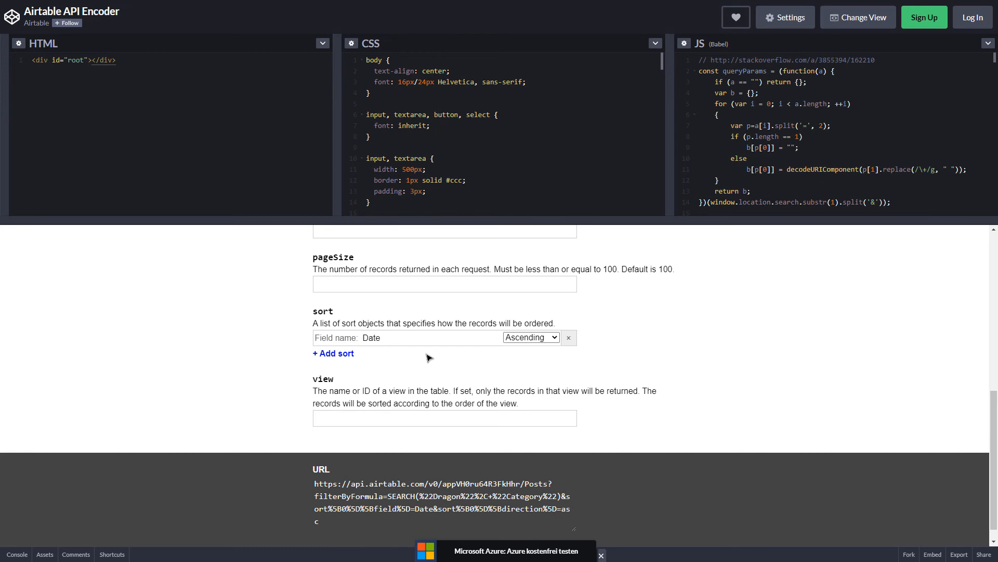
# Copy the generated encoded URL and switch back to Bravo Studio.
pyautogui.click(358, 523)
pyautogui.hotkey('ctrl', 'a')
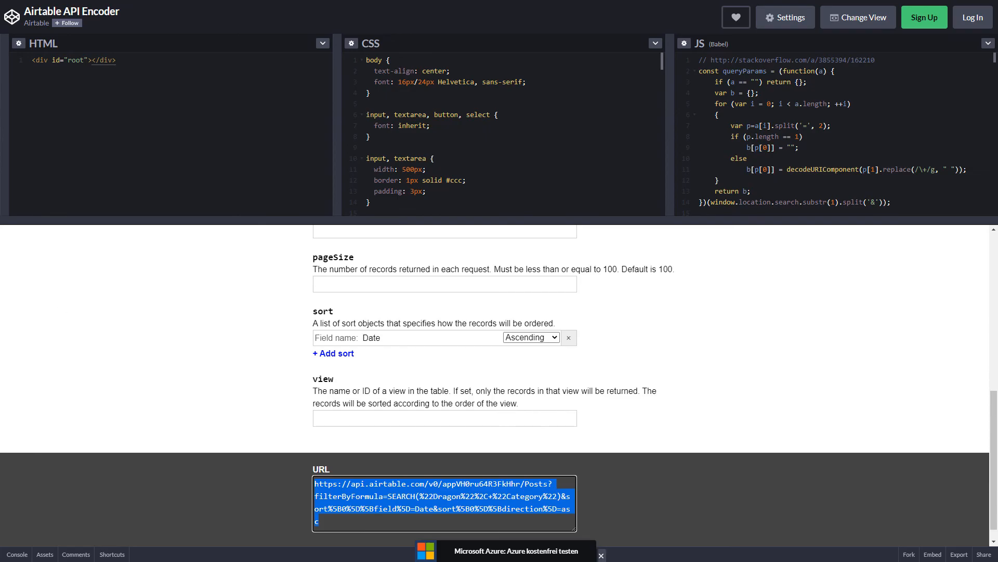
pyautogui.hotkey('alt', 'Tab')
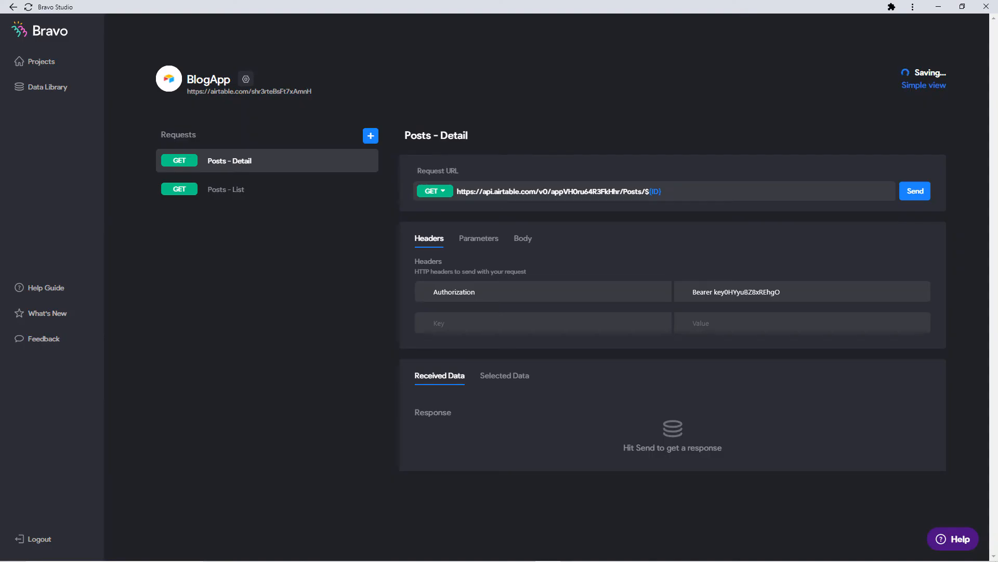
# Add a request with the Dragon-filtered, date-sorted Posts URL, unquote Category, and name it 'Dragon request'.
pyautogui.click(374, 141)
pyautogui.moveTo(561, 195); pyautogui.dragTo(450, 199)
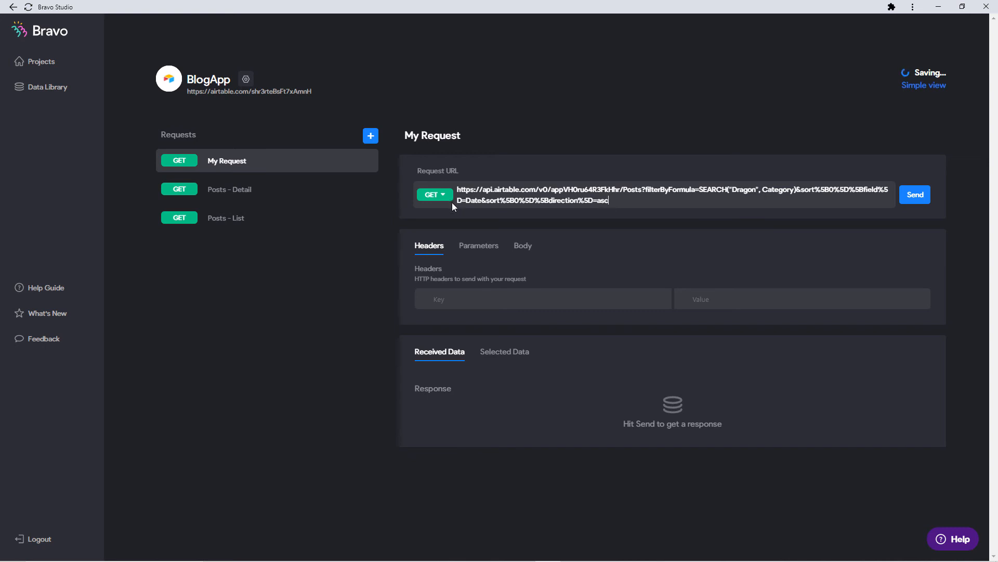
pyautogui.click(757, 189)
pyautogui.click(756, 193)
pyautogui.moveTo(763, 191); pyautogui.dragTo(735, 192)
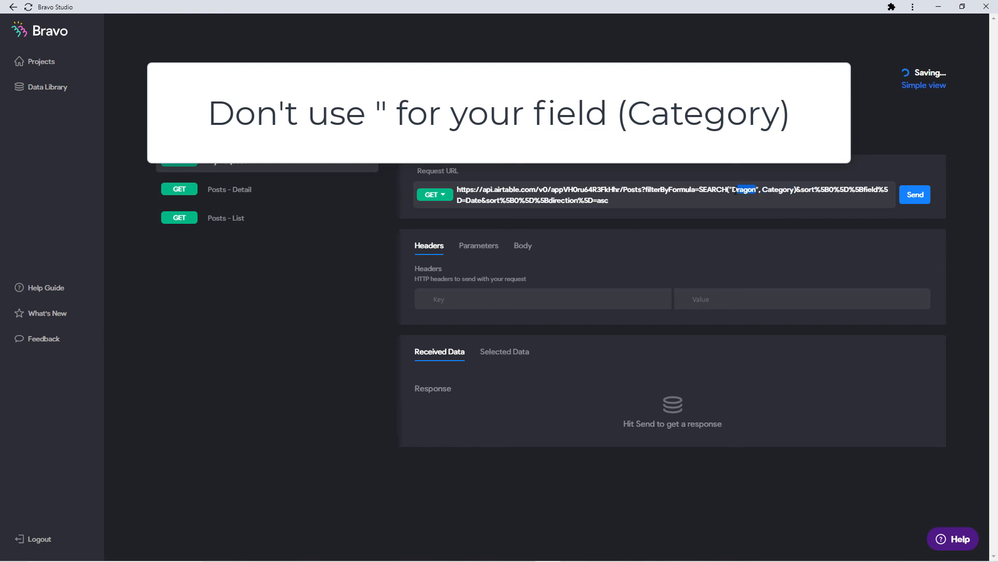
pyautogui.click(432, 135)
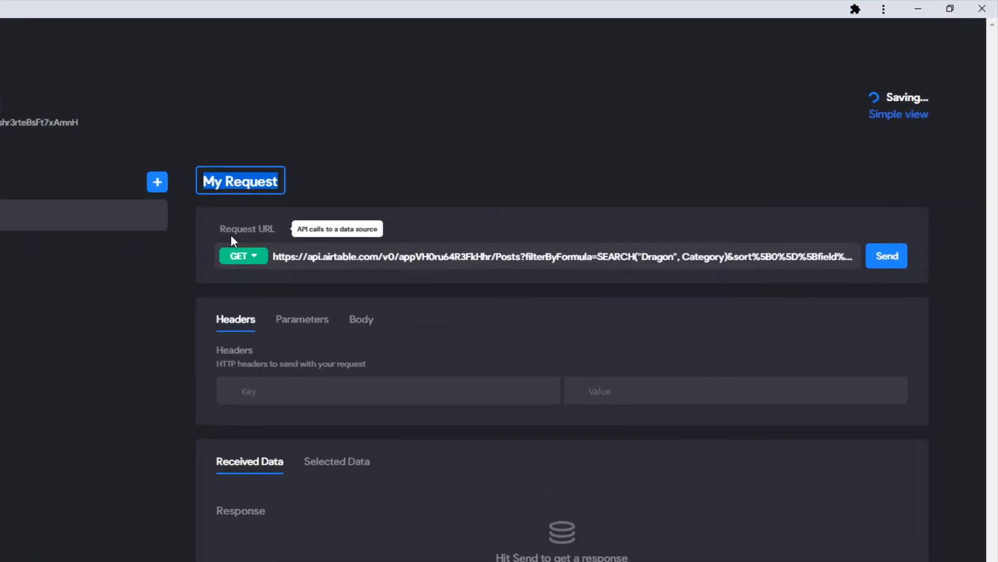
pyautogui.write('Drago')
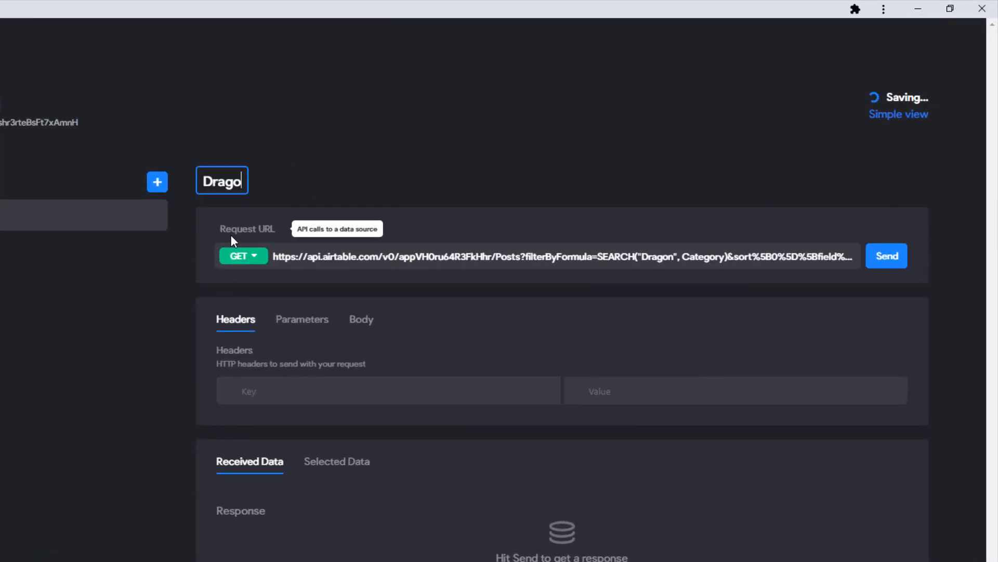
pyautogui.write('n request')
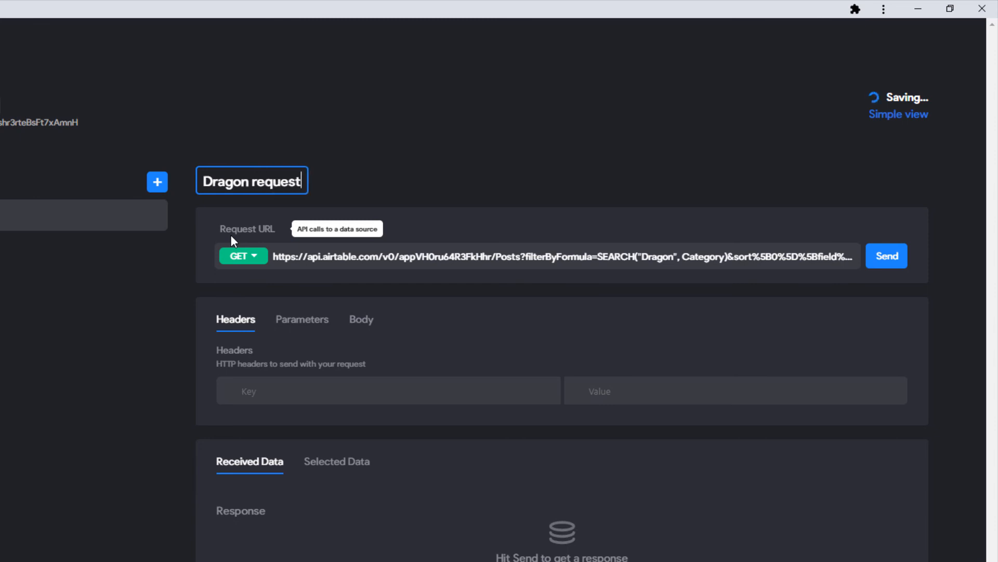
pyautogui.press('Return')
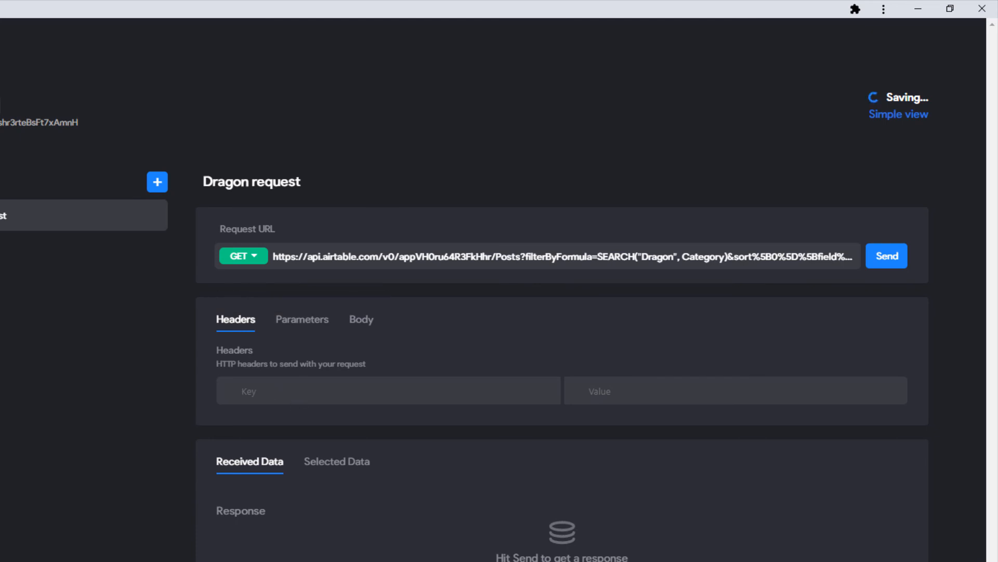
# Copy the Authorization bearer header from Posts - Detail into the Dragon request.
pyautogui.click(31, 253)
pyautogui.moveTo(314, 396); pyautogui.dragTo(174, 401)
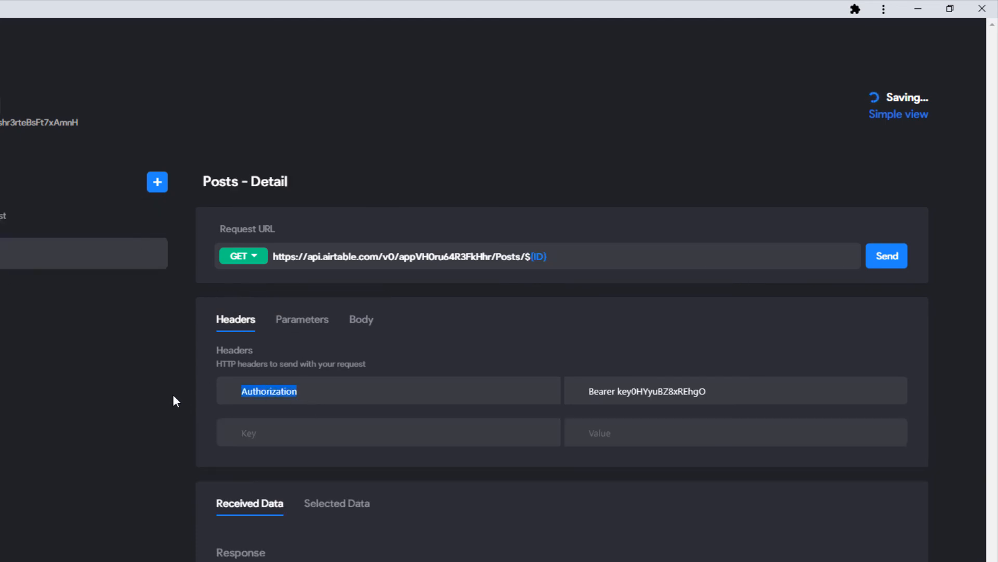
pyautogui.click(105, 220)
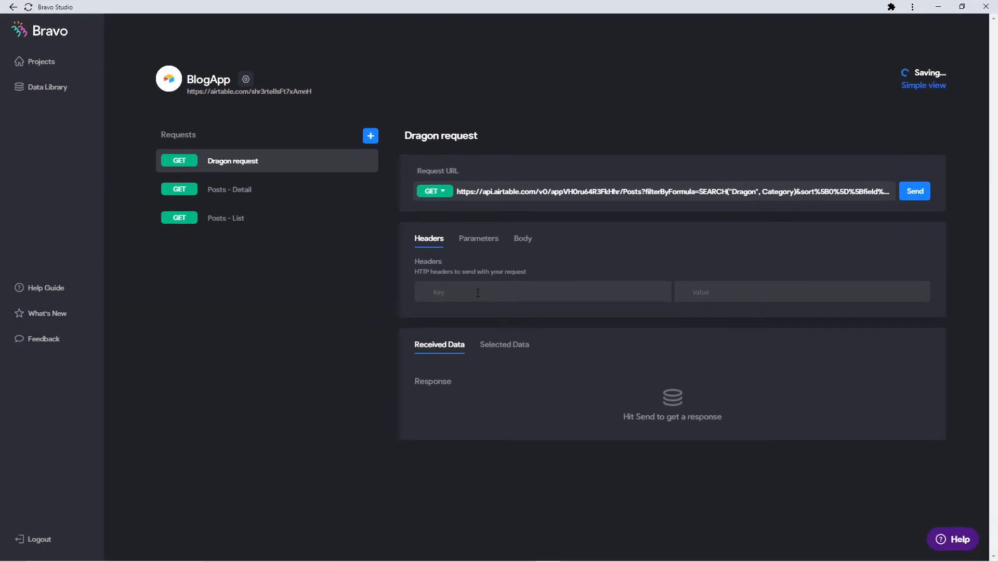
pyautogui.click(317, 216)
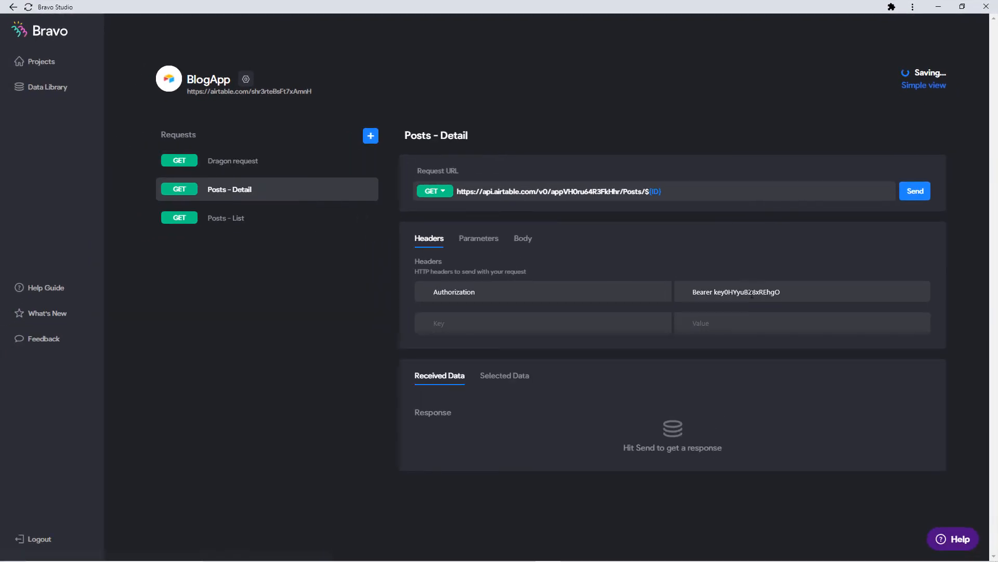
pyautogui.moveTo(785, 292); pyautogui.dragTo(528, 295)
pyautogui.hotkey('ctrl', 'c')
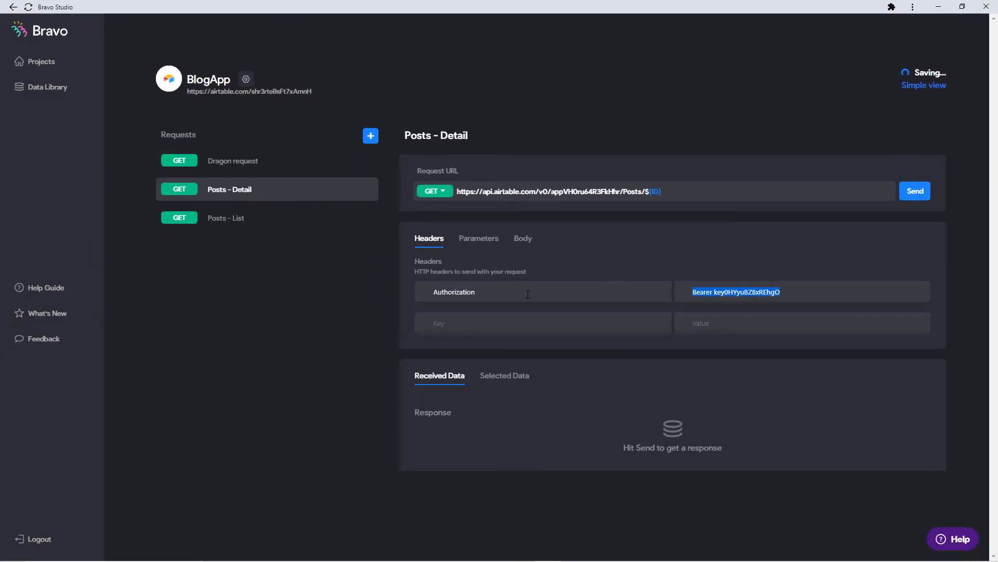
pyautogui.click(272, 159)
pyautogui.hotkey('ctrl', 'v')
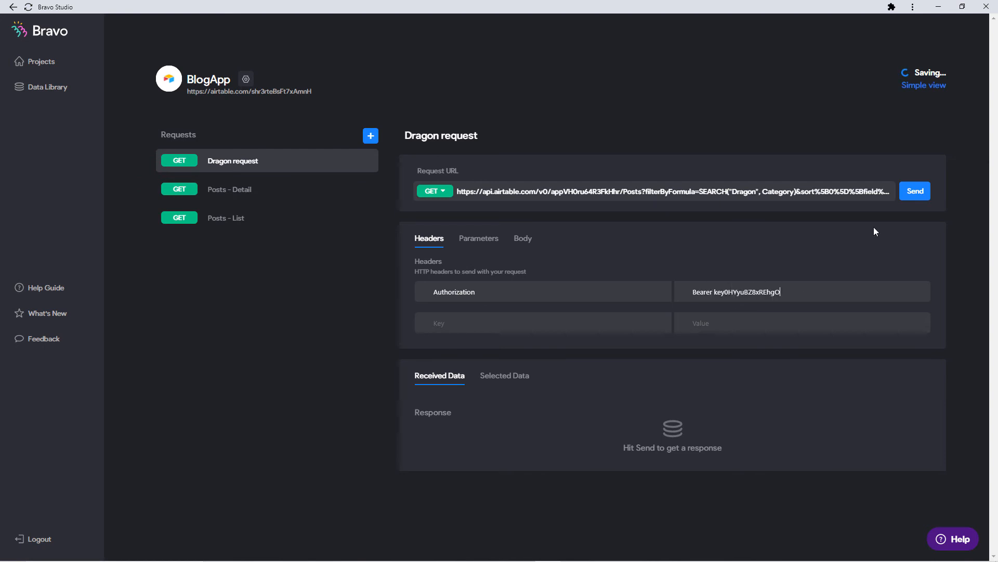
# Send the Dragon request and compare its response with the Posts - Detail response.
pyautogui.click(916, 191)
pyautogui.scroll(-2, 535, 330)
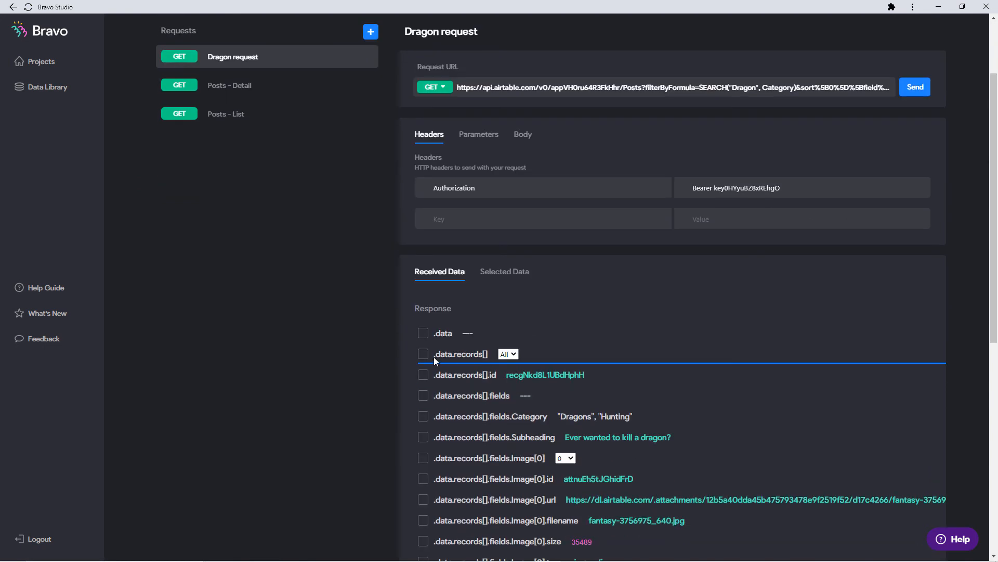
pyautogui.scroll(-1, 431, 356)
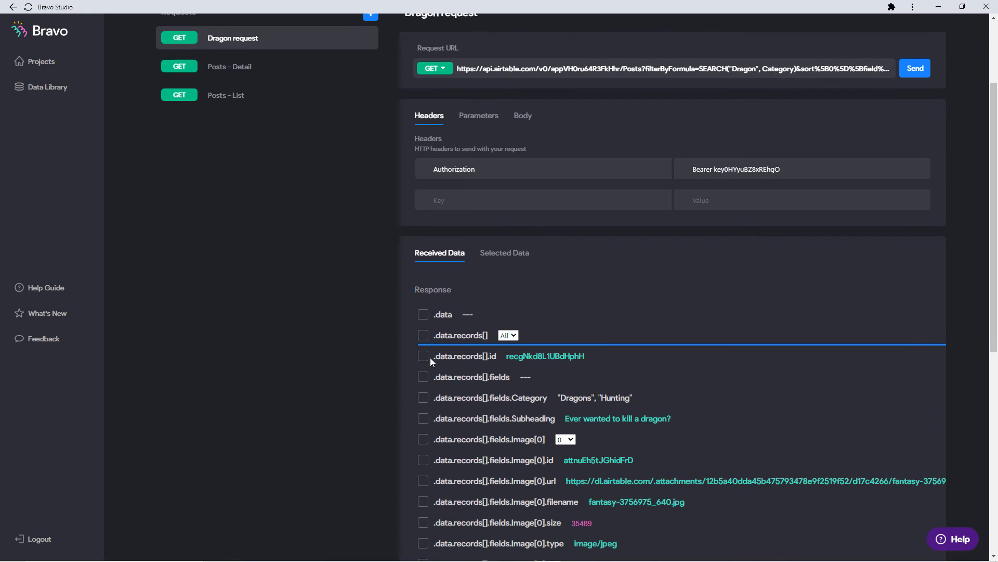
pyautogui.scroll(2, 333, 260)
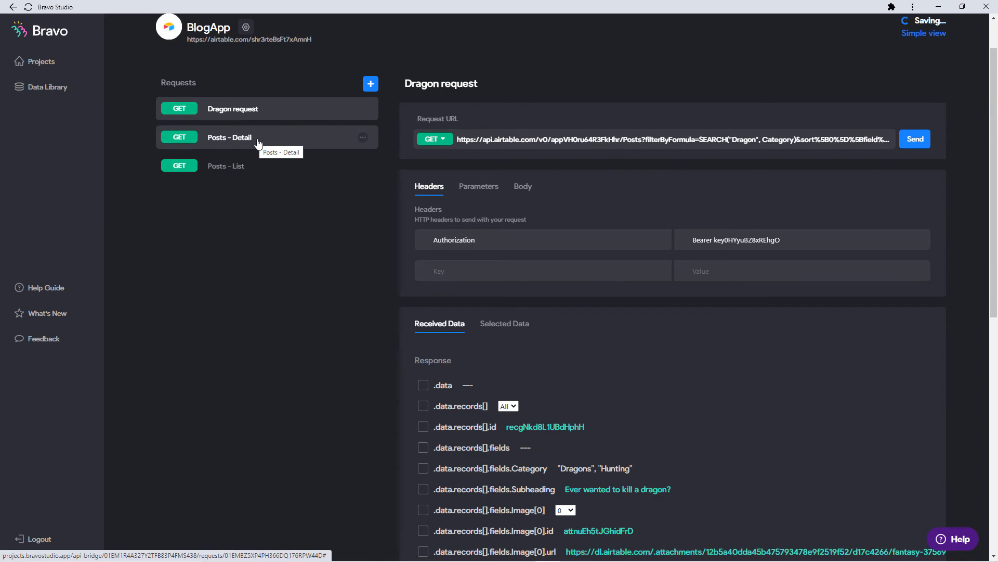
pyautogui.scroll(1, 257, 150)
pyautogui.click(249, 190)
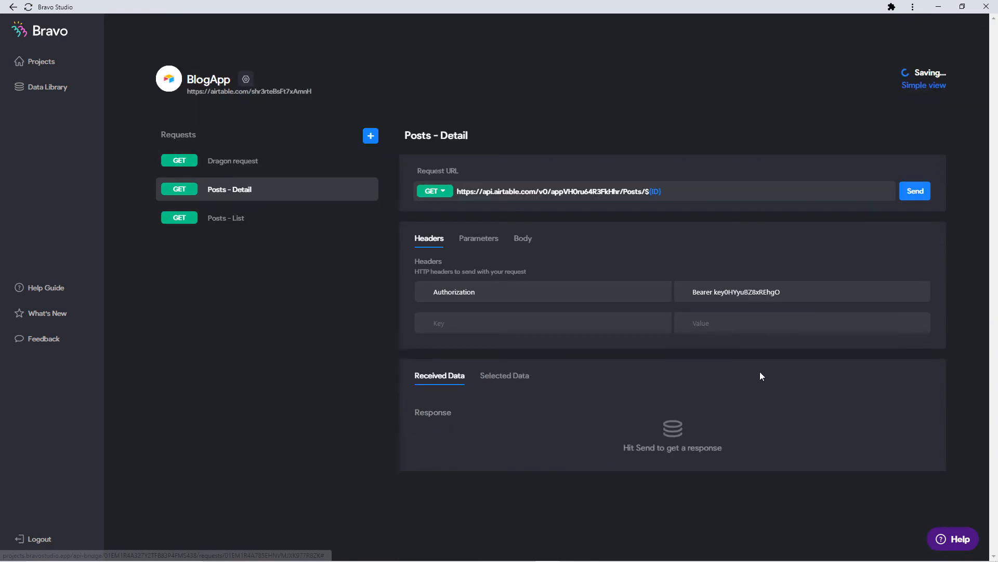
pyautogui.click(915, 190)
pyautogui.scroll(-5, 569, 380)
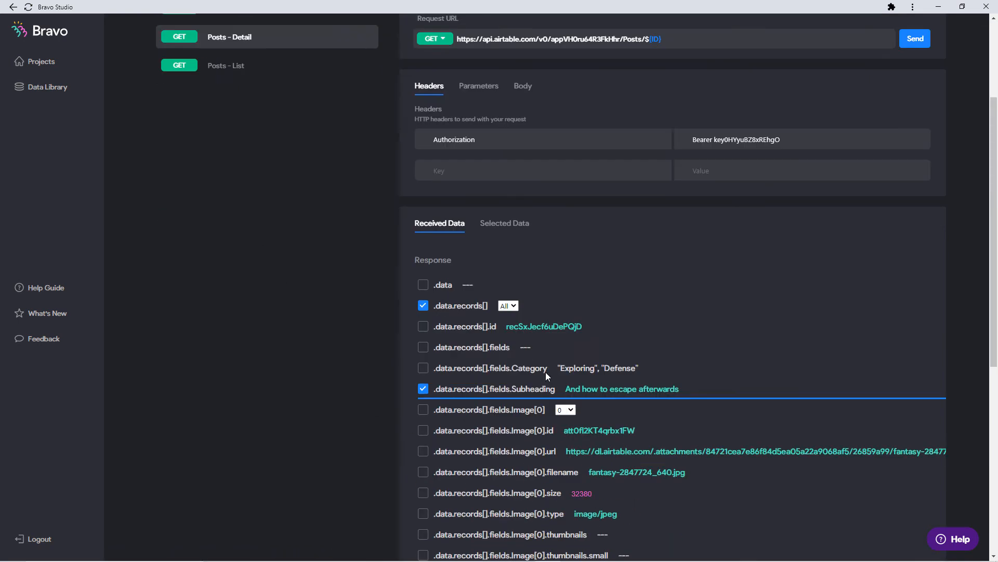
pyautogui.scroll(4, 449, 453)
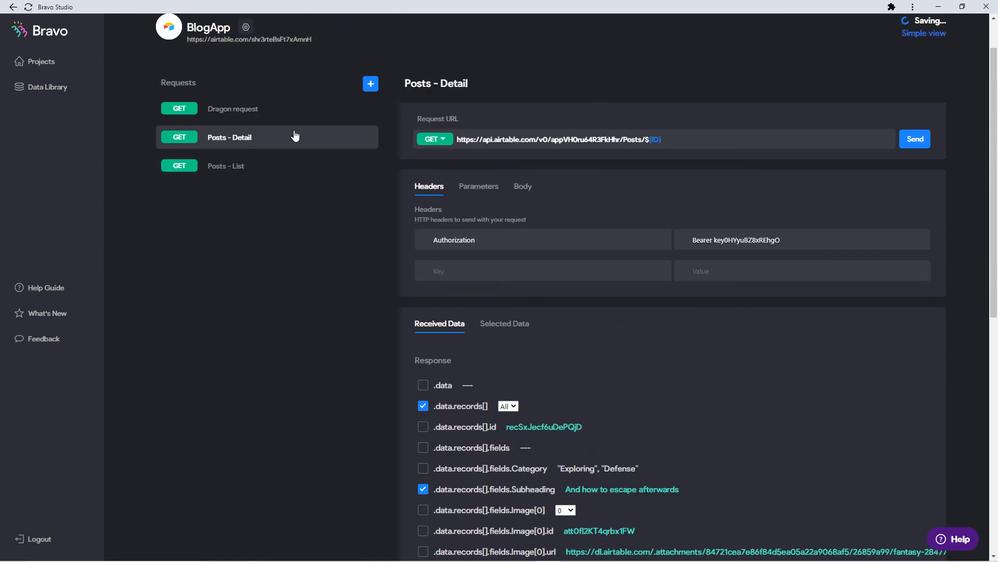
pyautogui.click(236, 165)
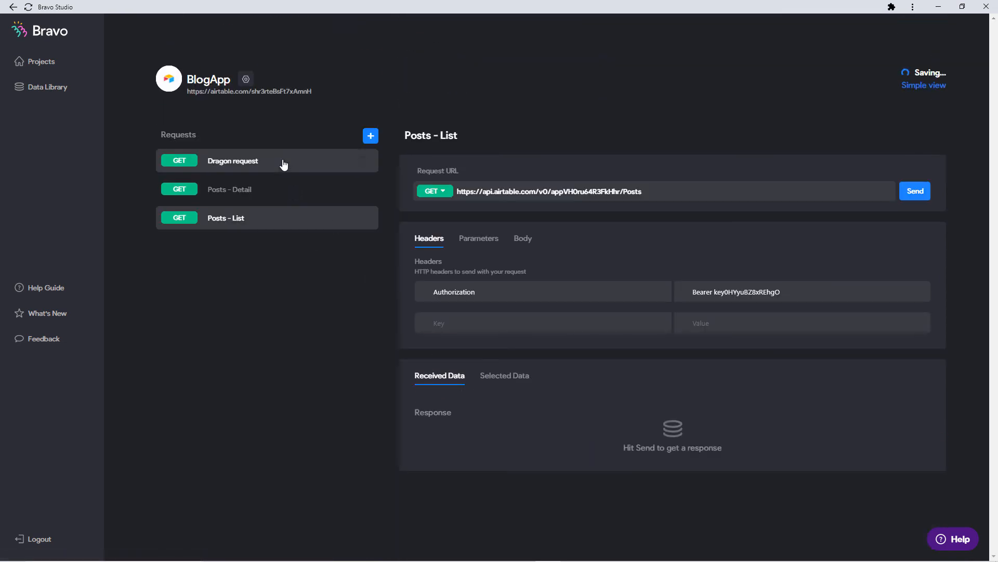
pyautogui.click(285, 162)
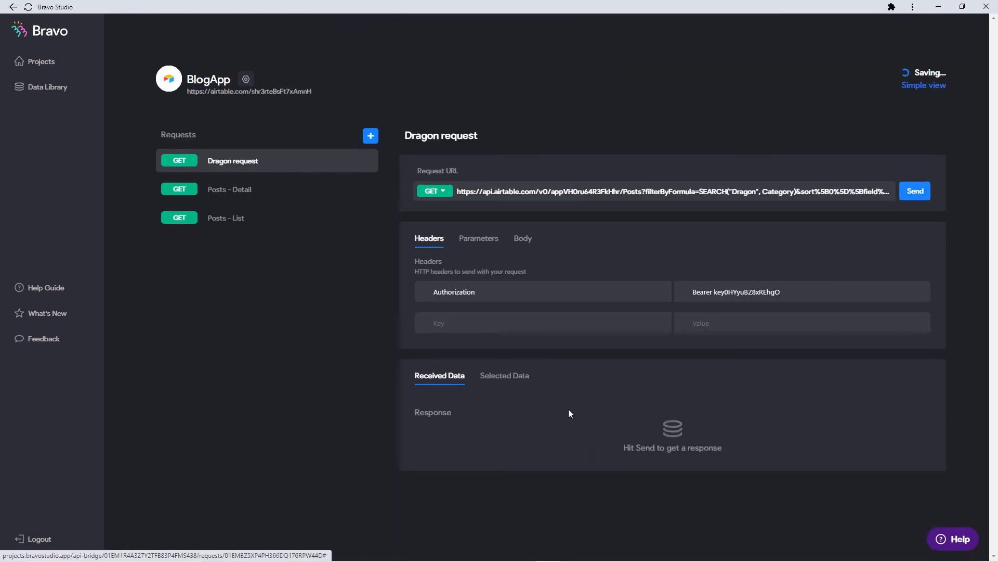
pyautogui.click(927, 204)
# Select records, id and Name as the Dragon request's response fields, leaving Subheading unselected.
pyautogui.scroll(-4, 718, 338)
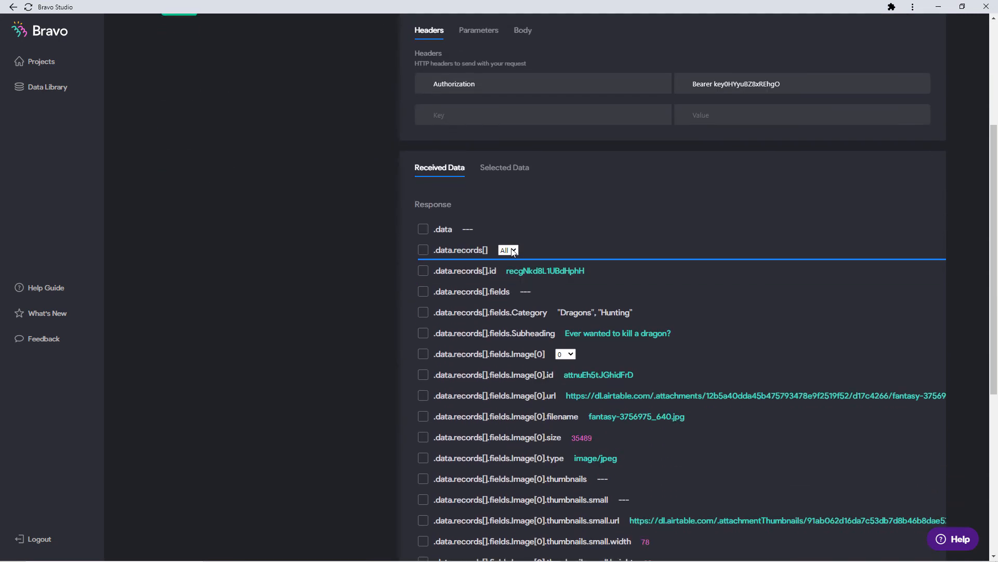
pyautogui.click(424, 251)
pyautogui.click(423, 273)
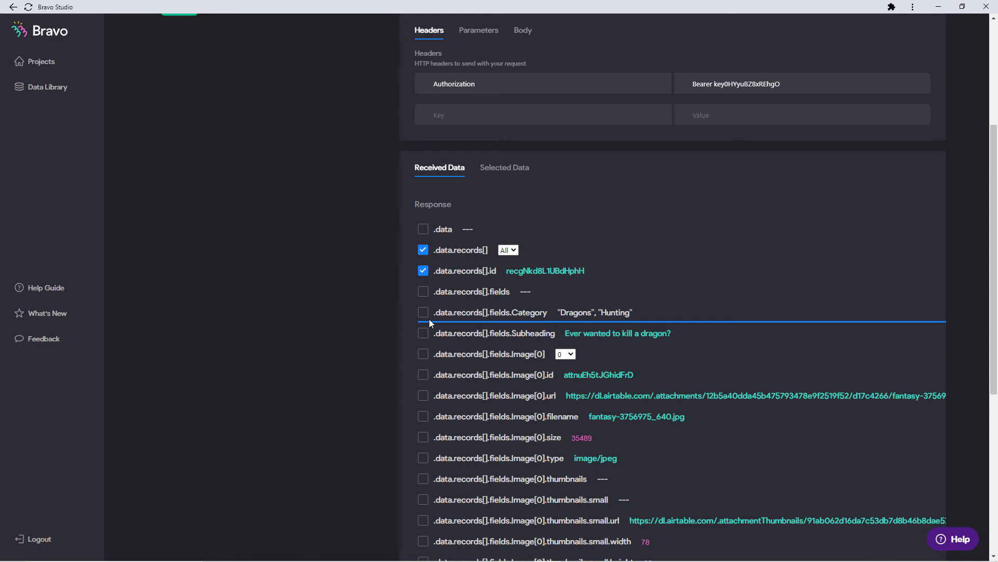
pyautogui.scroll(-1, 395, 310)
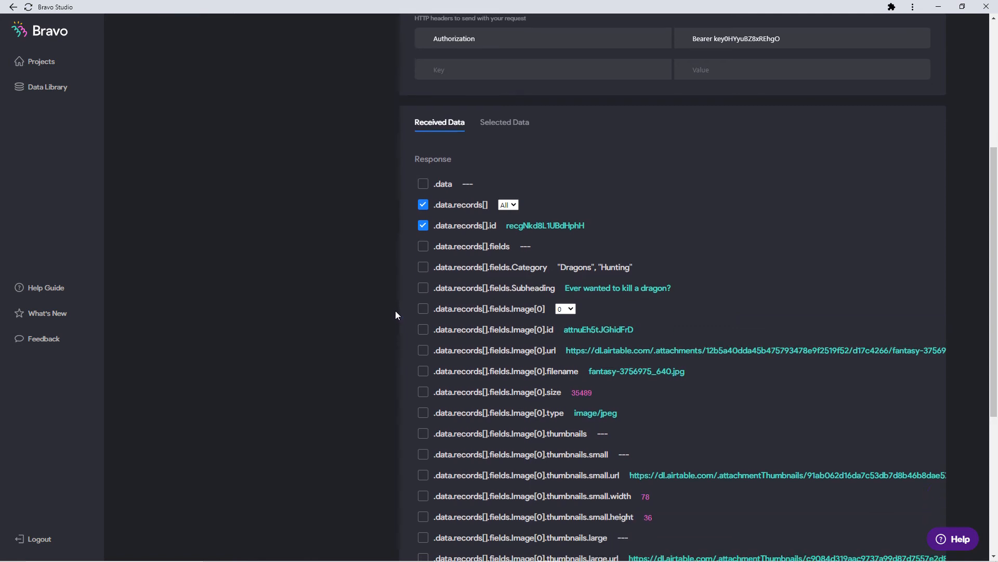
pyautogui.click(423, 285)
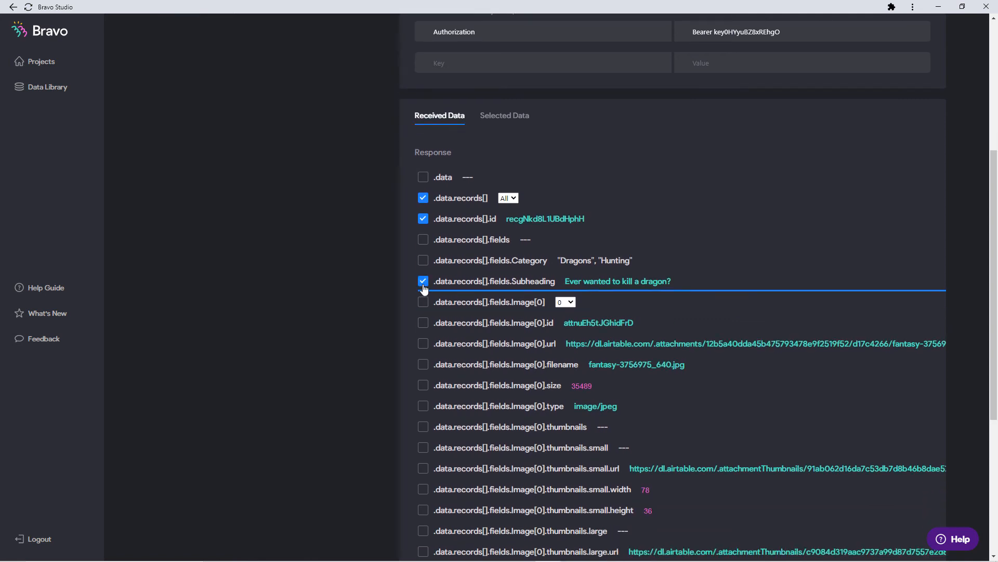
pyautogui.scroll(-3, 413, 305)
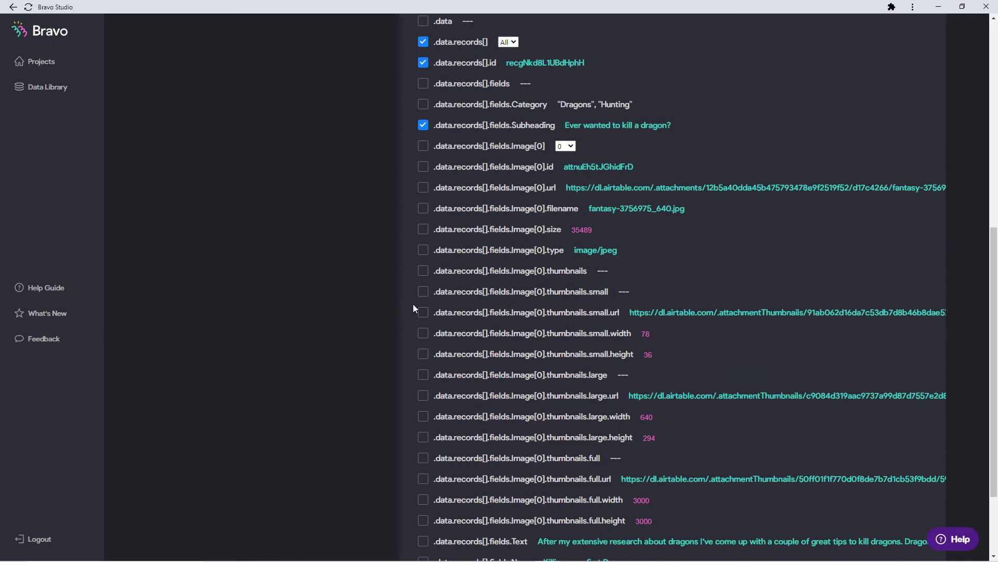
pyautogui.click(423, 126)
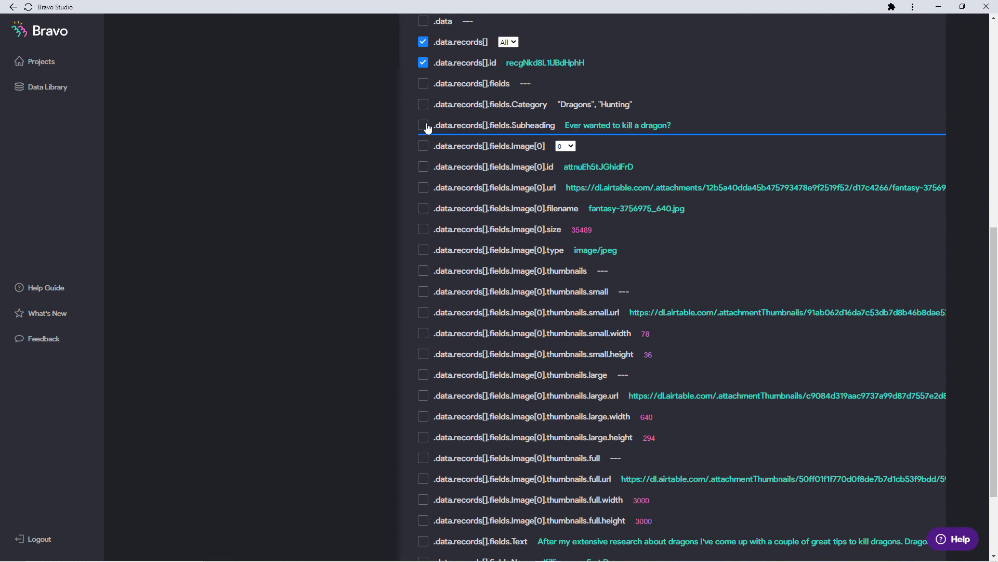
pyautogui.scroll(-3, 421, 198)
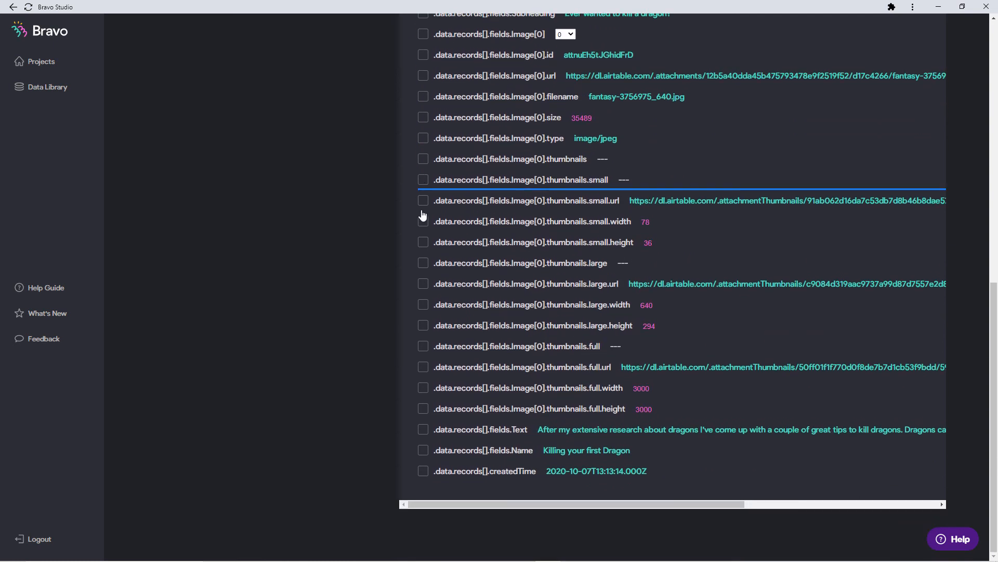
pyautogui.click(423, 449)
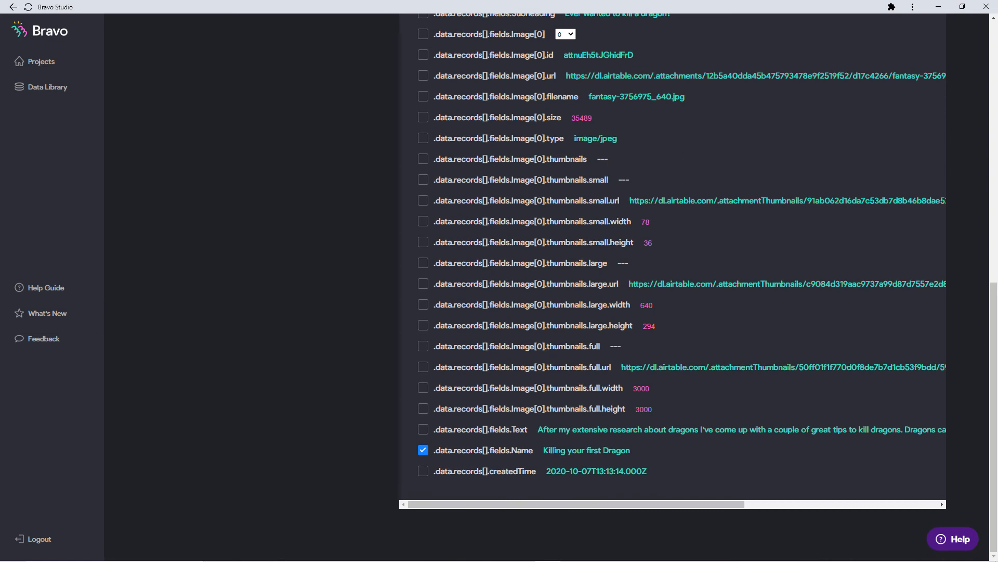
# Move the emulator preview aside and add the large thumbnail image URL field.
pyautogui.hotkey('alt', 'Tab')
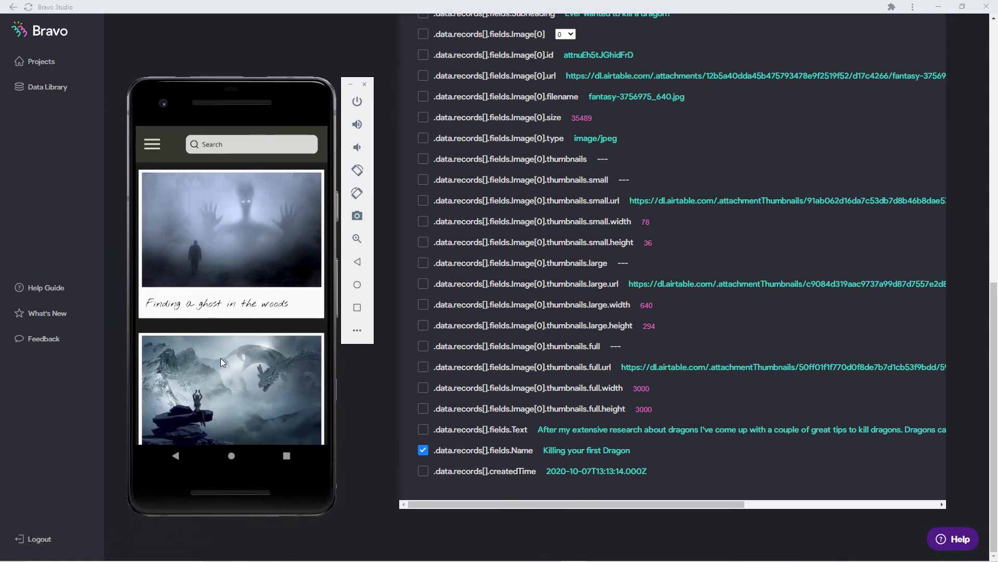
pyautogui.moveTo(220, 357); pyautogui.dragTo(228, 247)
pyautogui.scroll(2, 210, 248)
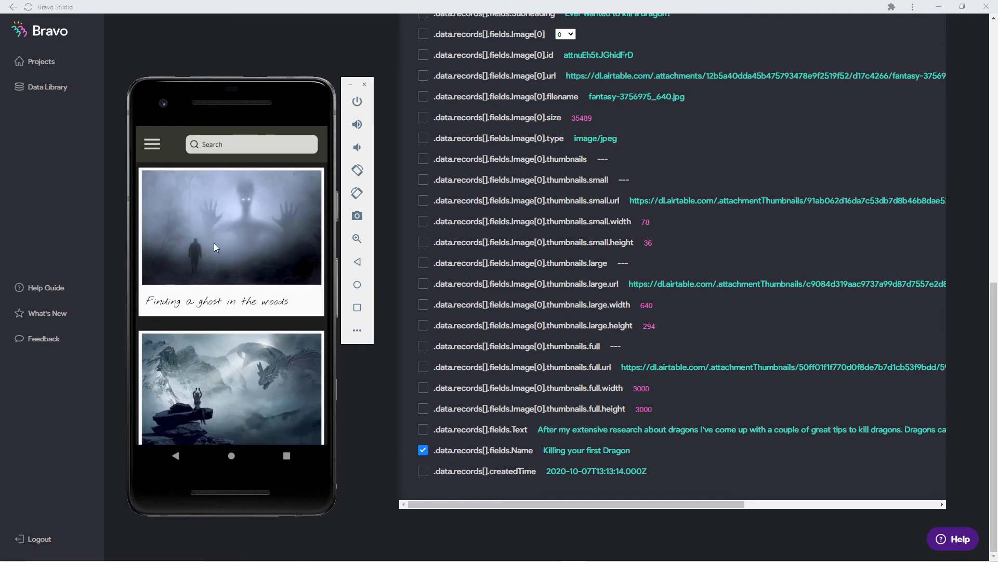
pyautogui.moveTo(251, 91); pyautogui.dragTo(0, 91)
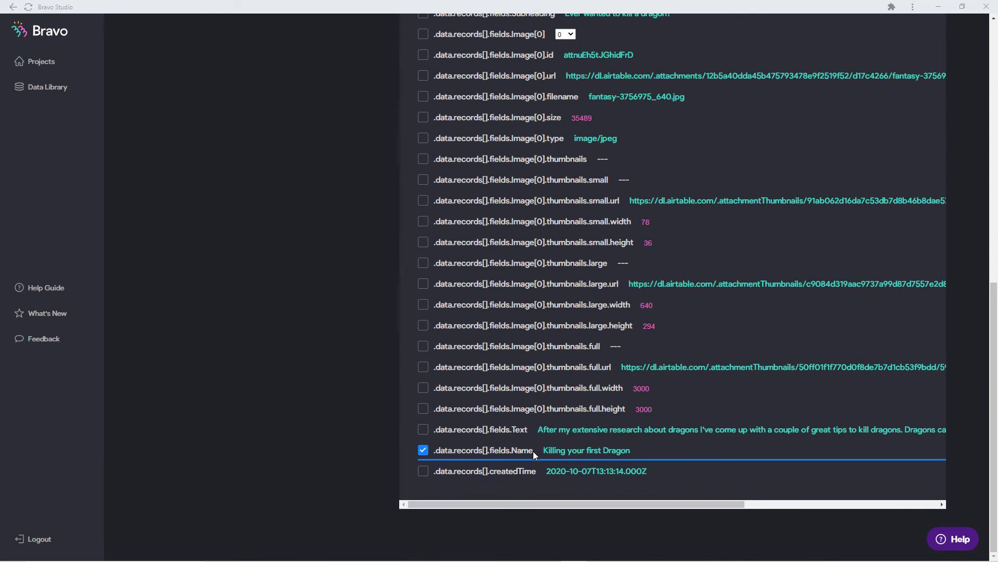
pyautogui.scroll(1, 620, 411)
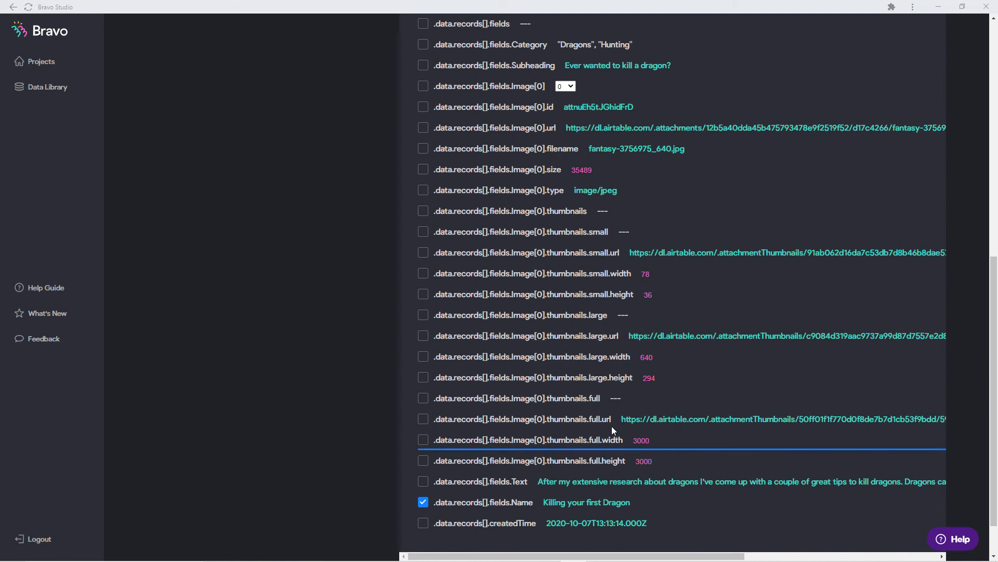
pyautogui.moveTo(601, 419); pyautogui.dragTo(589, 419)
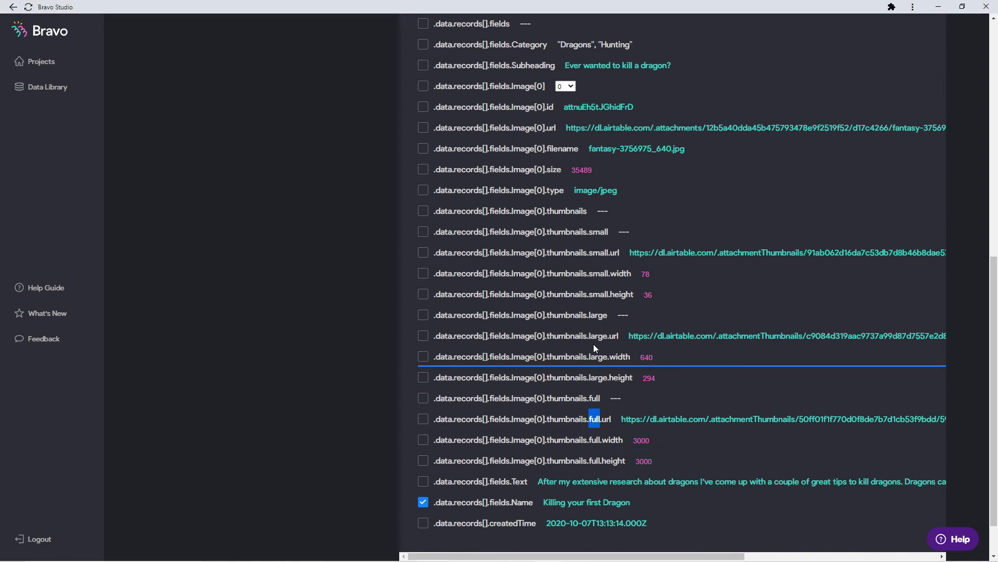
pyautogui.moveTo(604, 336); pyautogui.dragTo(593, 339)
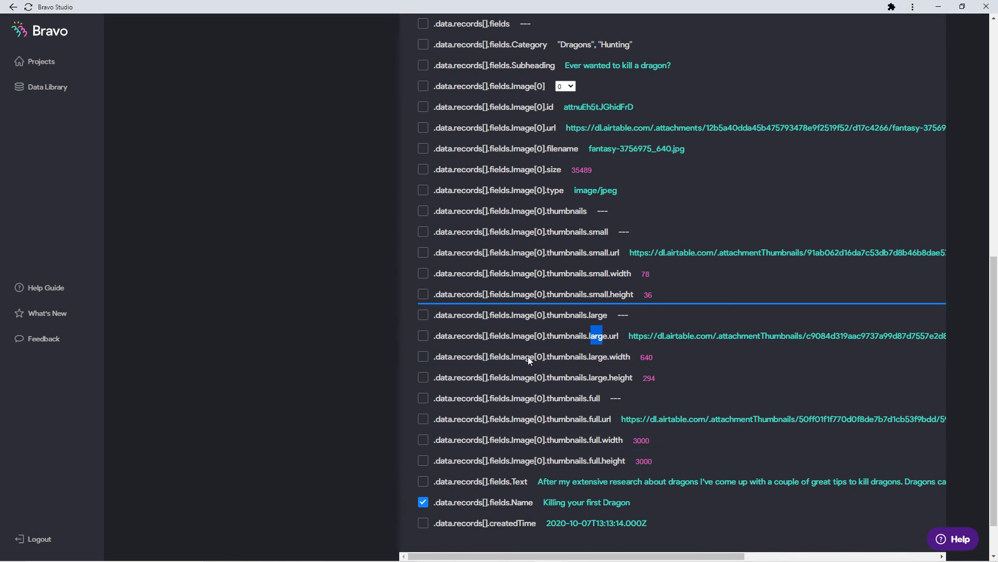
pyautogui.click(423, 336)
pyautogui.scroll(6, 457, 422)
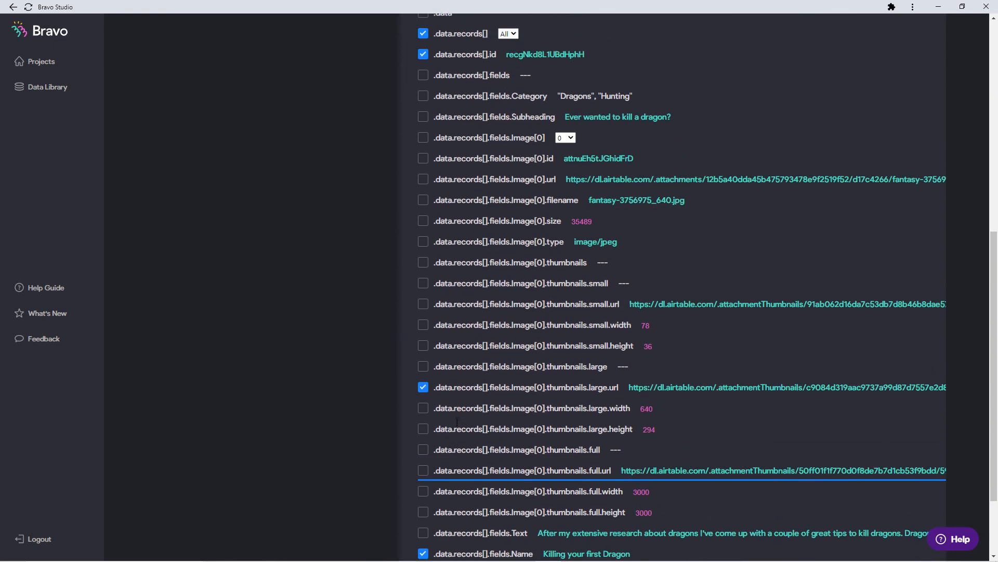
pyautogui.scroll(3, 465, 418)
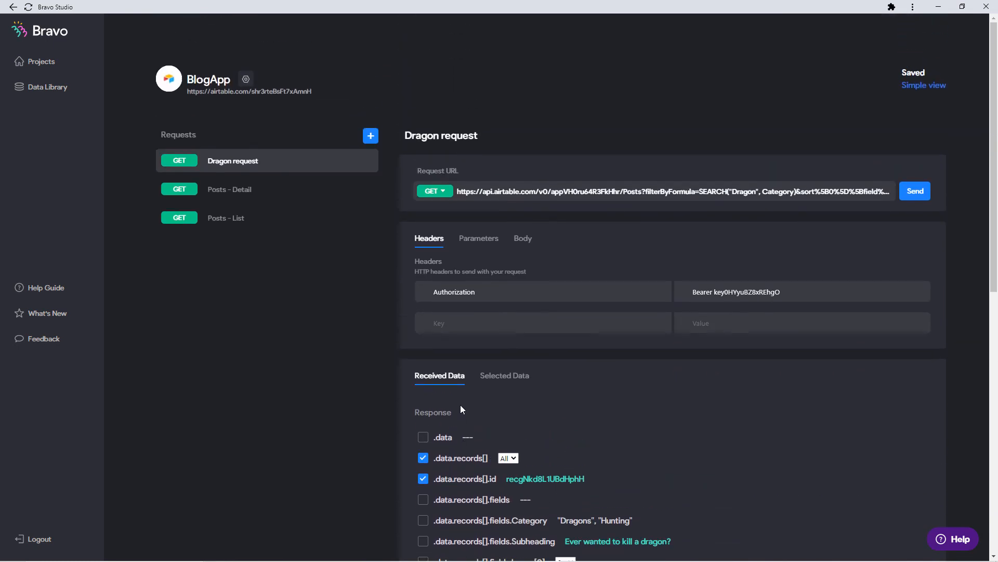
# Relabel the Dragon request's 'Records[] Id' selected field as 'id'.
pyautogui.click(518, 382)
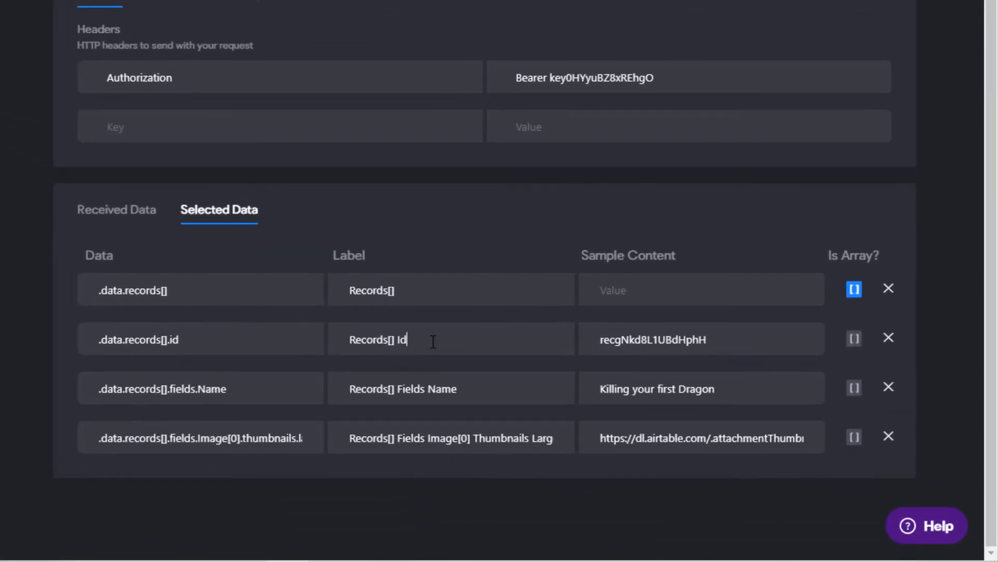
pyautogui.moveTo(433, 341); pyautogui.dragTo(299, 339)
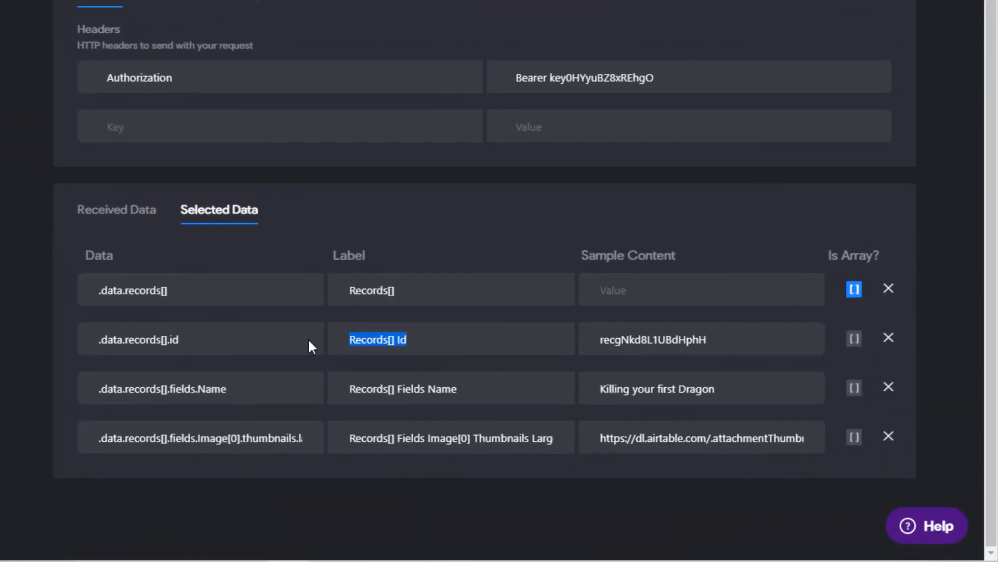
pyautogui.write('id')
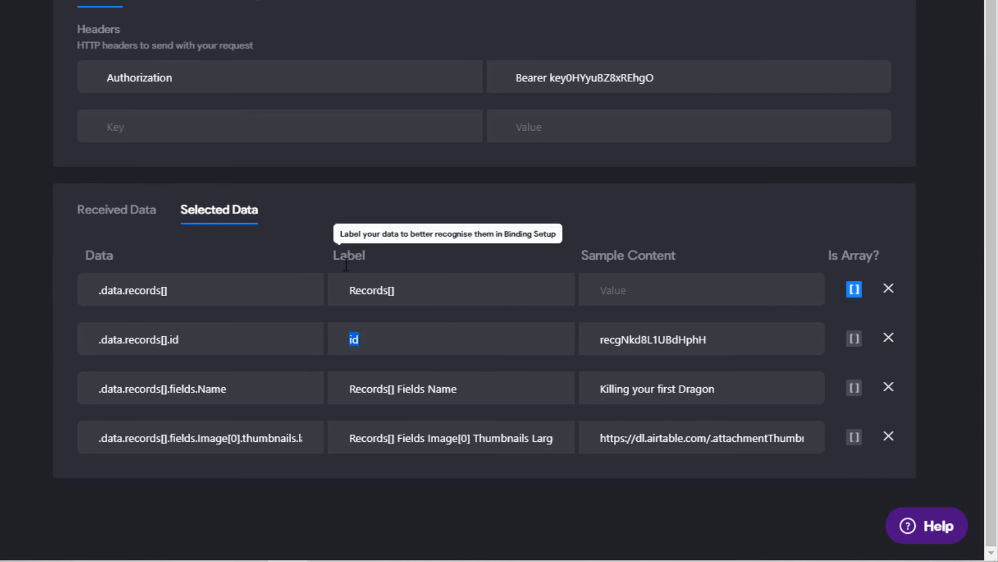
pyautogui.click(360, 339)
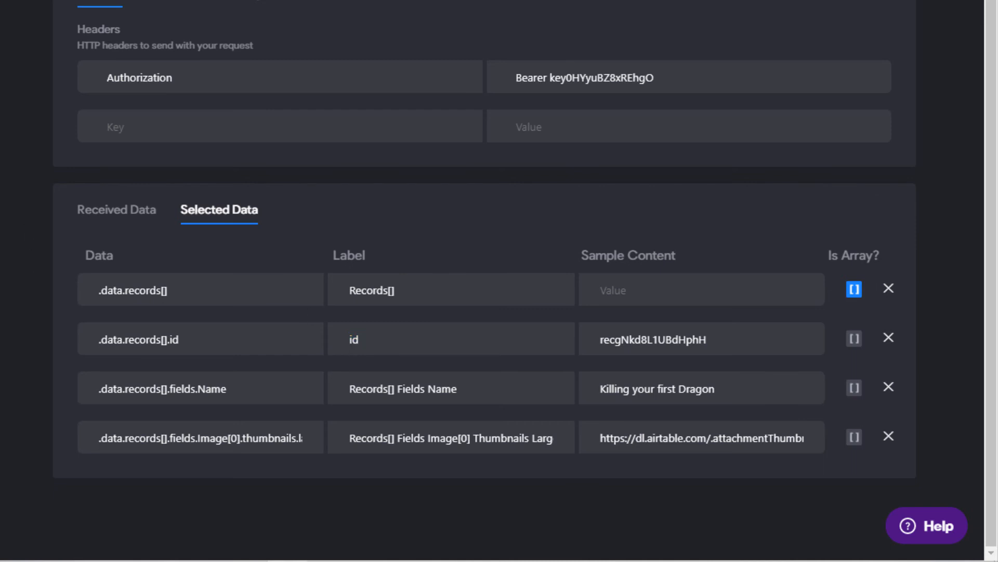
pyautogui.press('Tab')
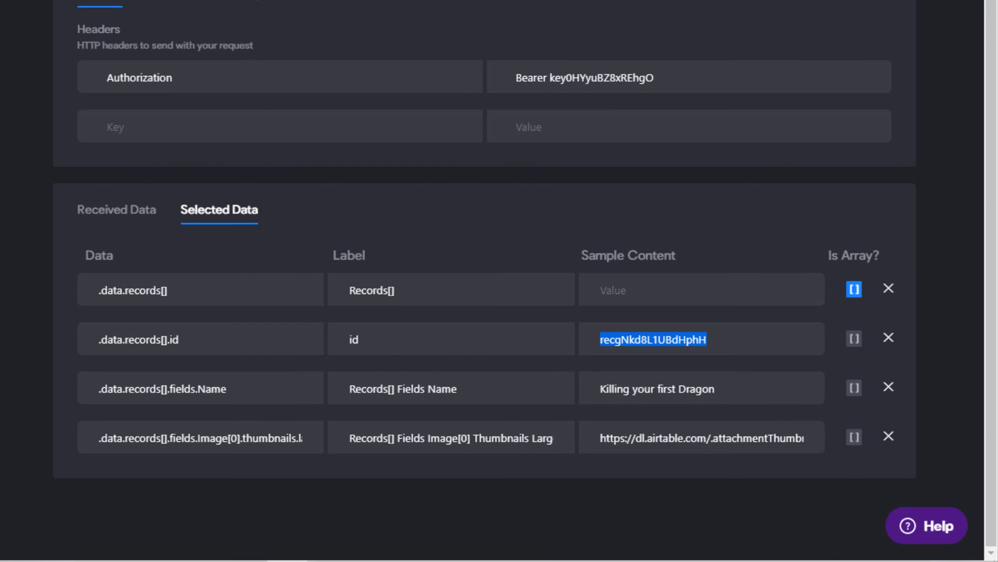
pyautogui.click(35, 4)
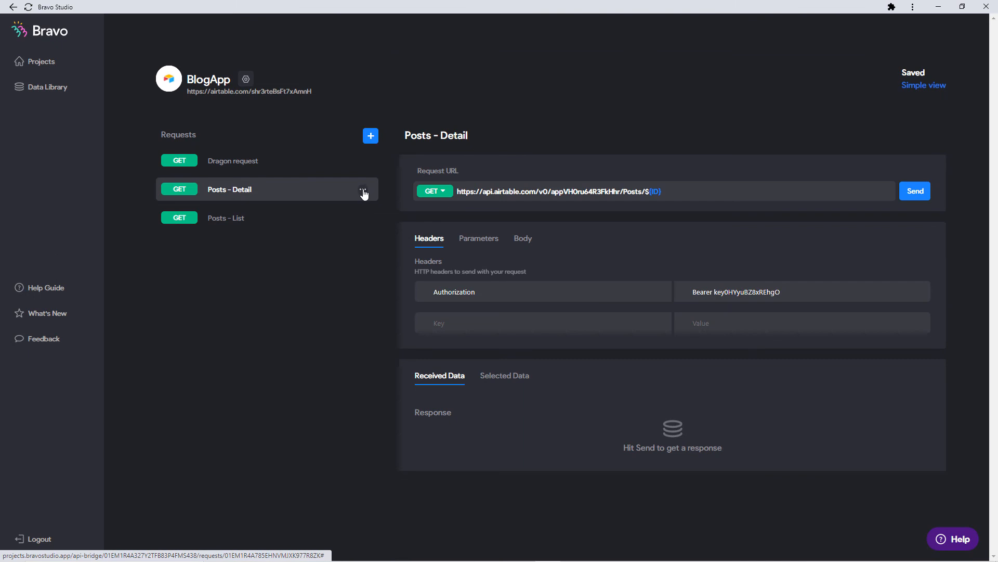
# Duplicate Posts - Detail, name the copy 'Category Detail', and bring Figma to the front.
pyautogui.click(364, 192)
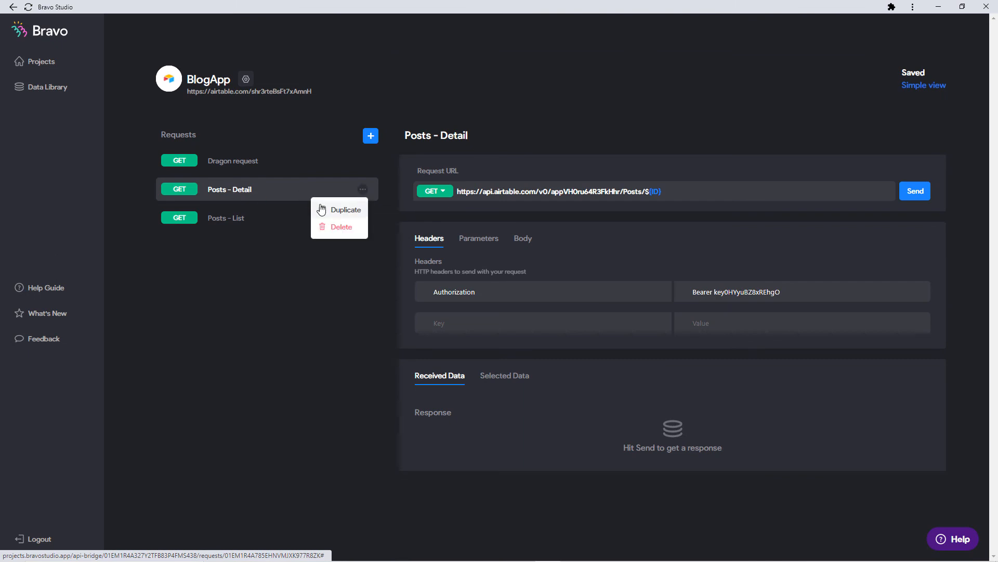
pyautogui.click(325, 207)
pyautogui.click(327, 162)
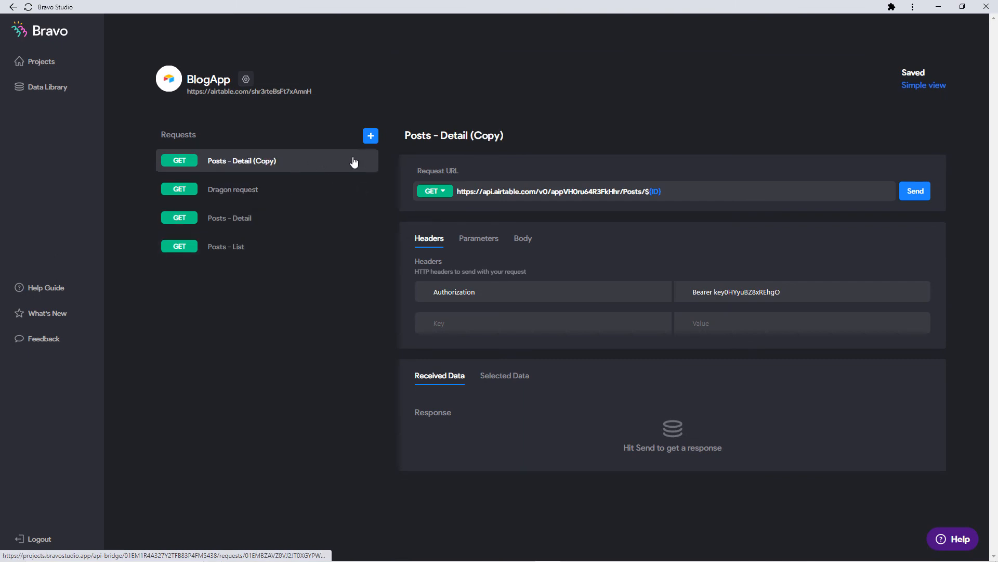
pyautogui.click(456, 140)
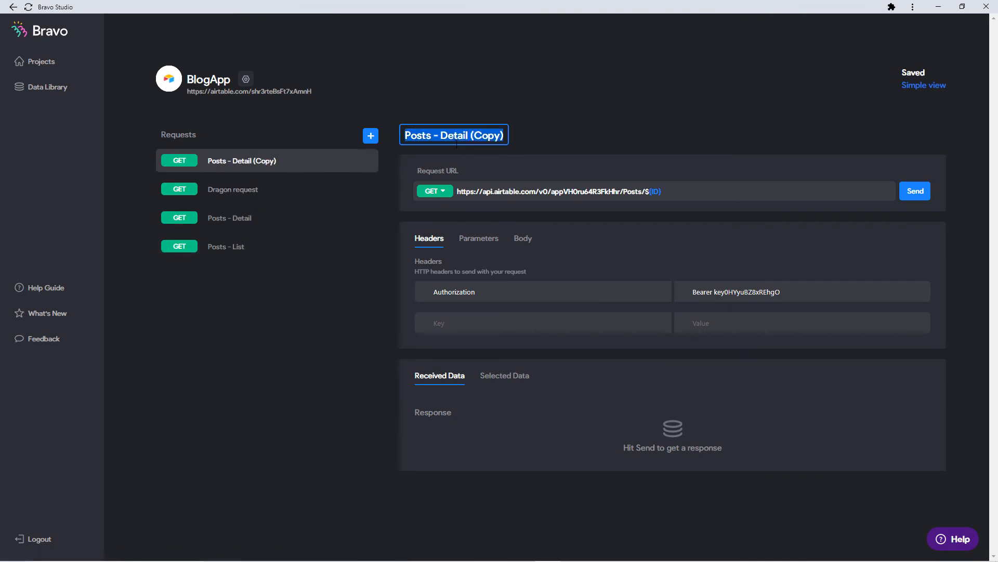
pyautogui.write('Categor')
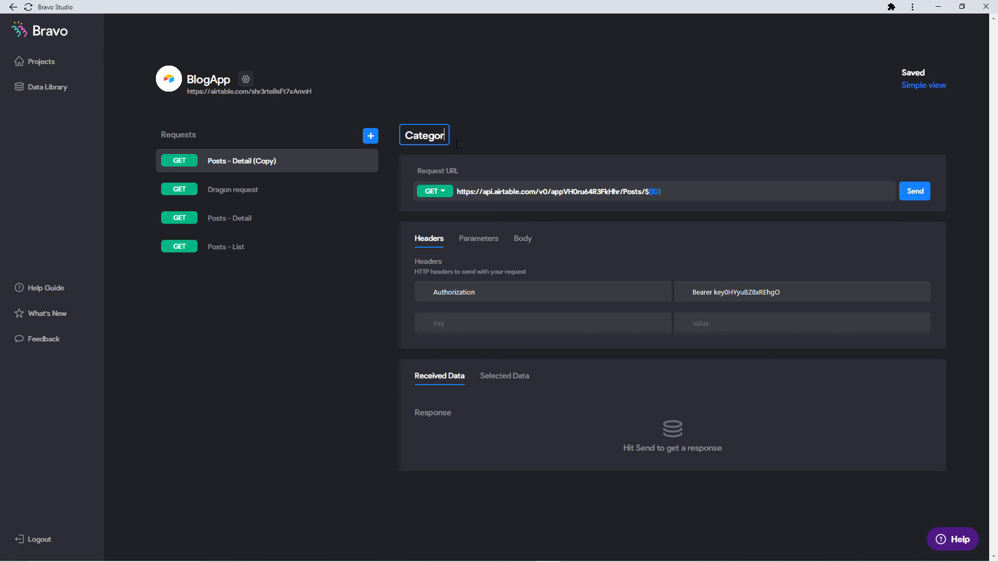
pyautogui.write('y Detail')
pyautogui.press('Return')
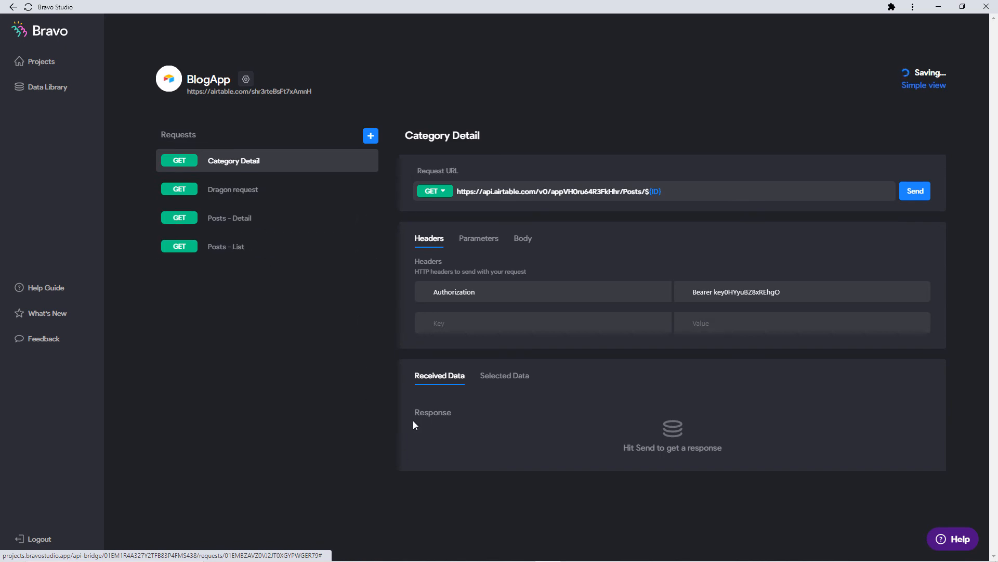
pyautogui.hotkey('alt', 'Tab')
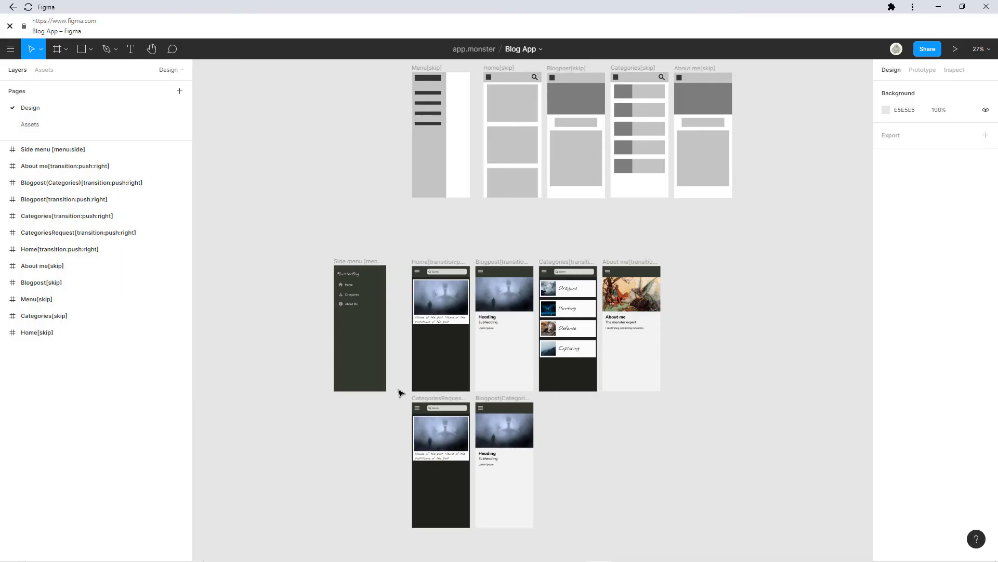
# Inspect the CategoriesRequest frame in Figma, then minimize the Figma window.
pyautogui.scroll(1, 527, 382)
pyautogui.moveTo(484, 400); pyautogui.dragTo(434, 285)
pyautogui.scroll(1, 483, 388)
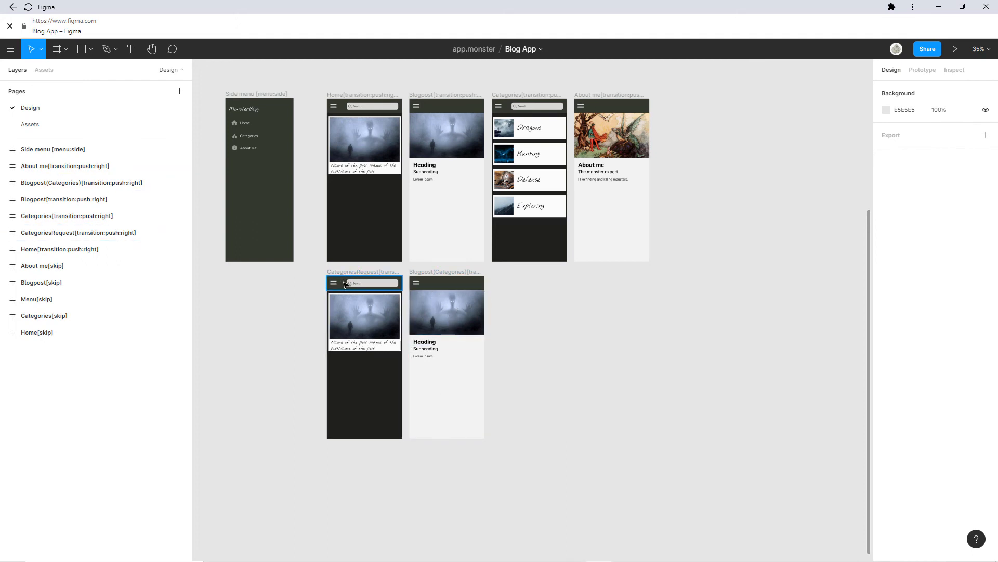
pyautogui.click(938, 7)
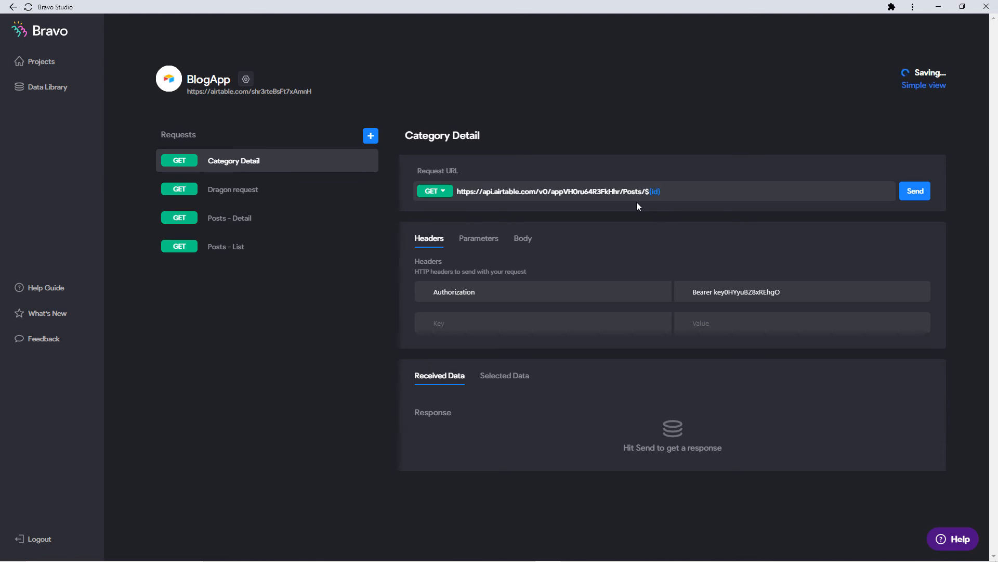
# Check the Dragon request's cid label, then set Category Detail's URL to end in ${cid} and send it.
pyautogui.click(257, 190)
pyautogui.click(504, 376)
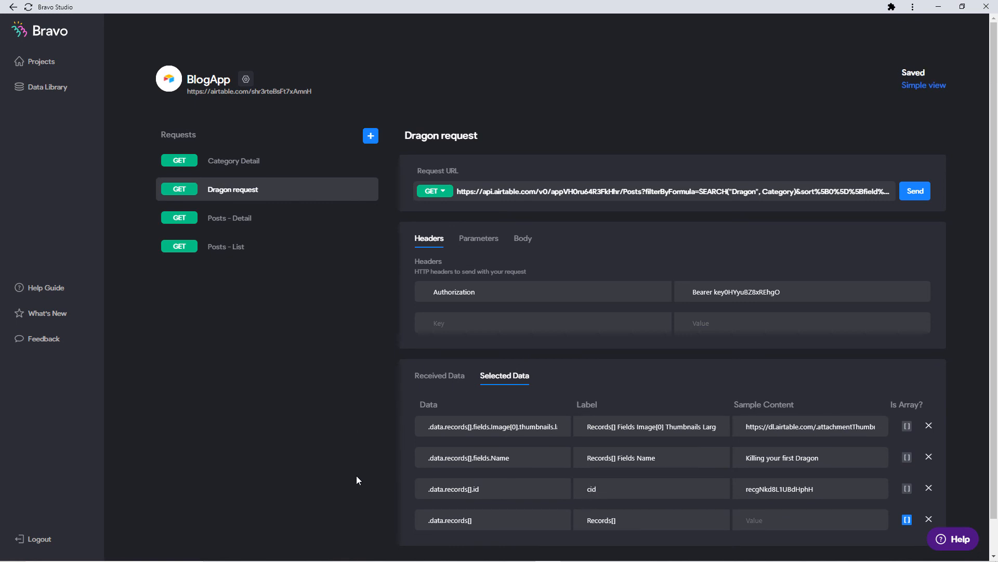
pyautogui.click(301, 165)
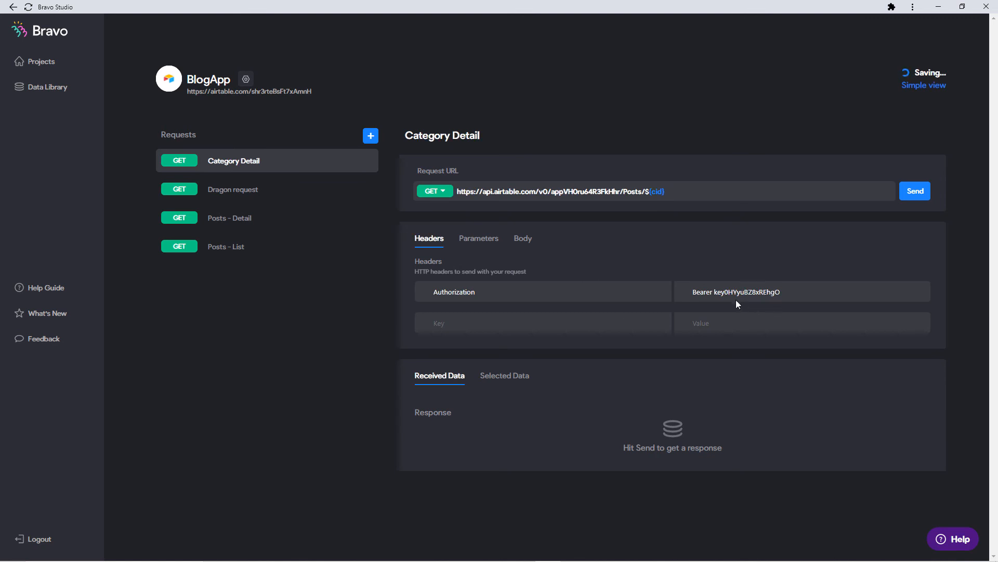
pyautogui.moveTo(804, 286); pyautogui.dragTo(407, 295)
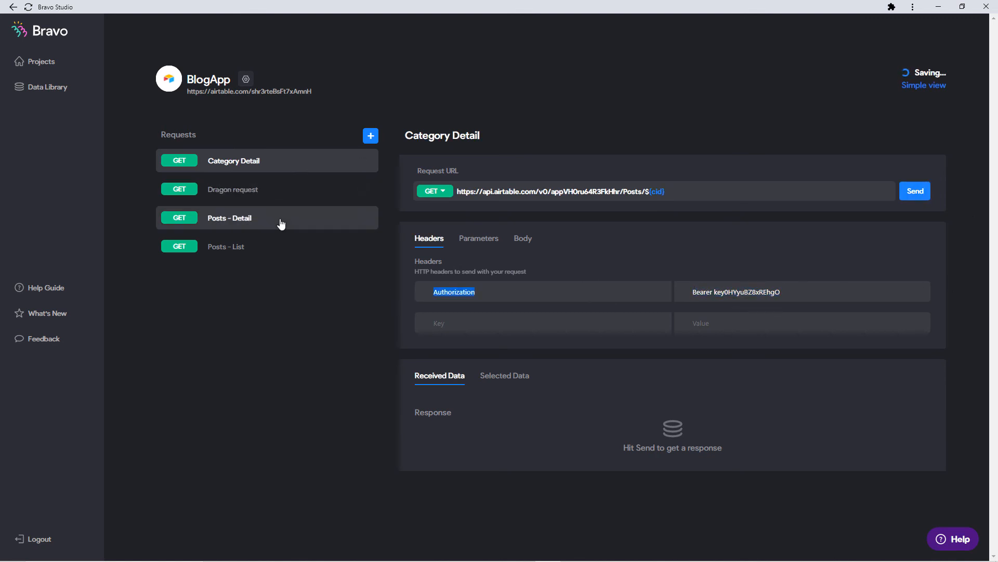
pyautogui.click(927, 194)
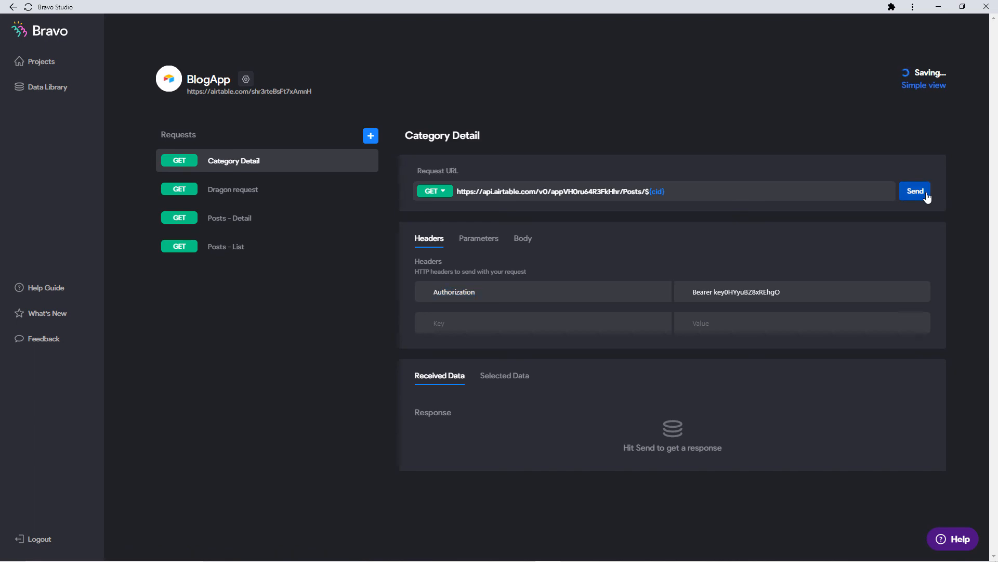
pyautogui.scroll(-4, 508, 376)
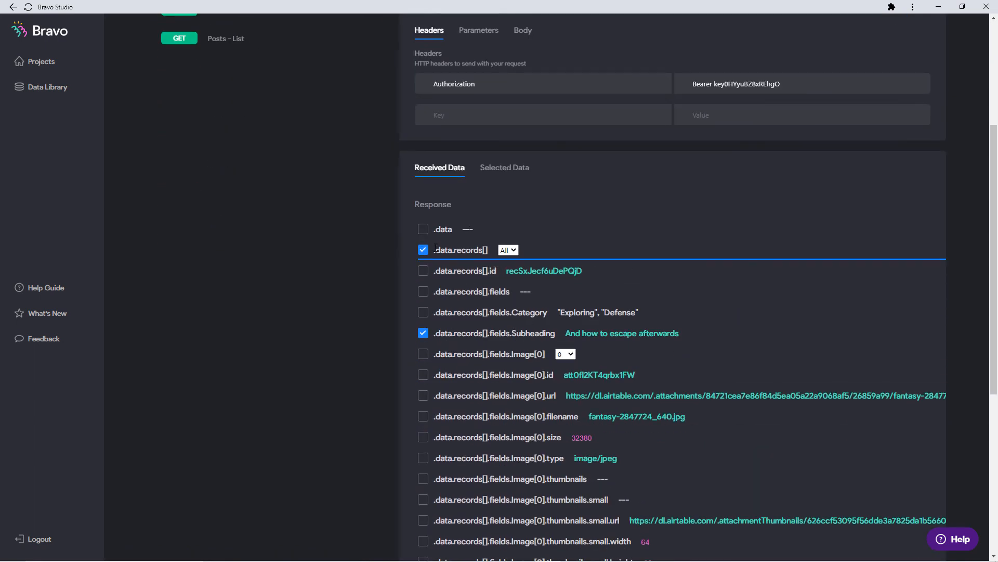
pyautogui.scroll(3, 429, 250)
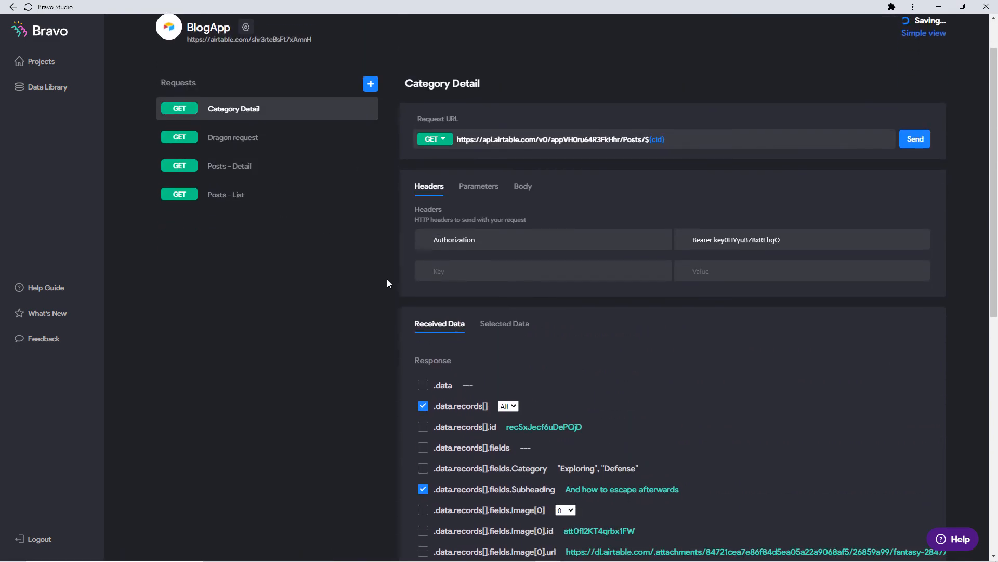
pyautogui.scroll(-9, 411, 258)
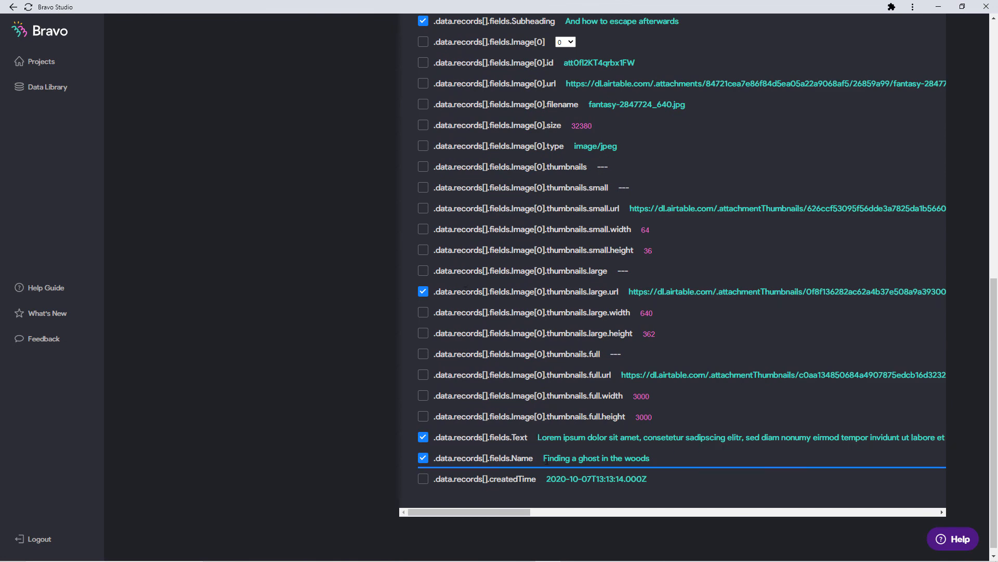
pyautogui.scroll(6, 562, 460)
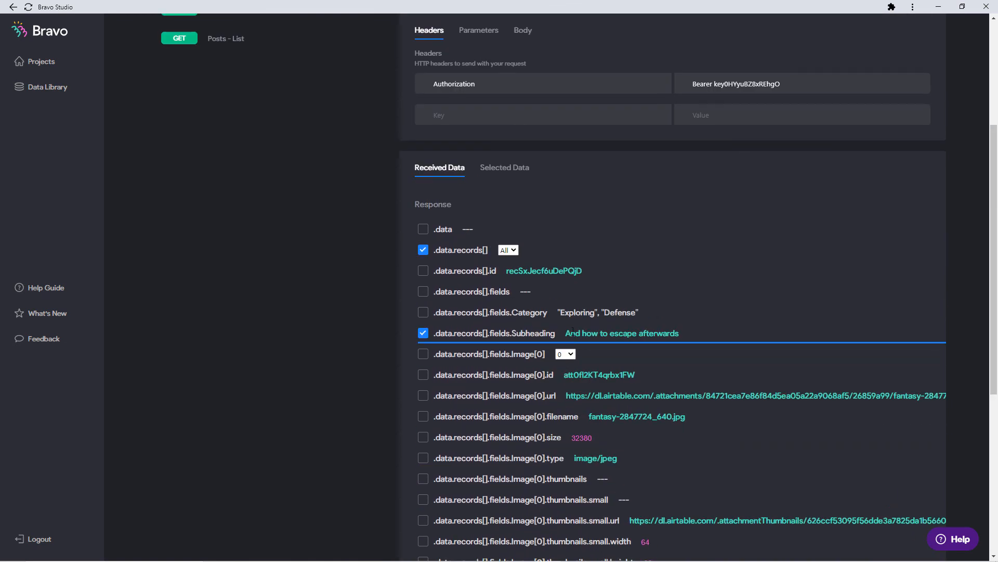
pyautogui.scroll(4, 400, 330)
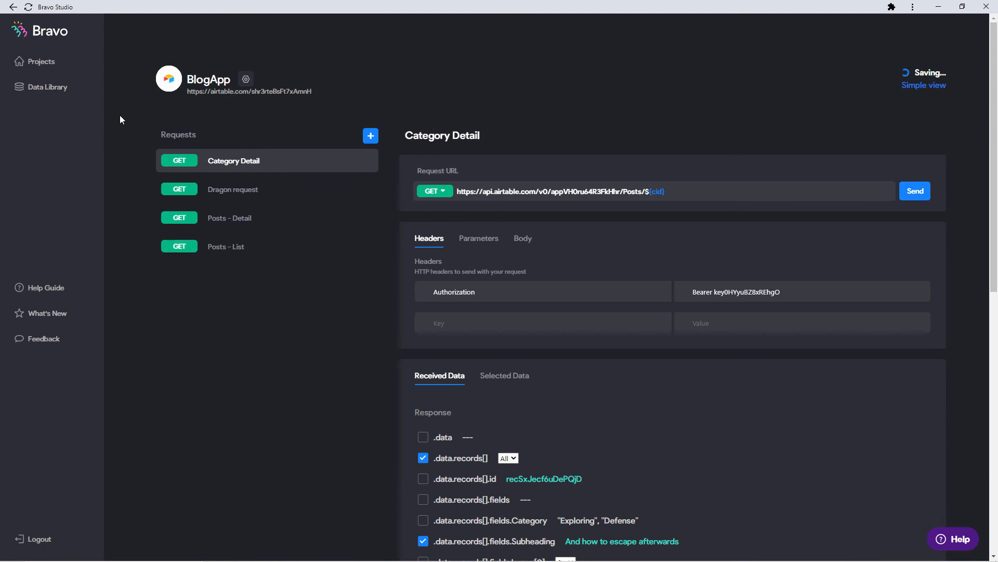
# Set the Home screen's data request to Posts - List.
pyautogui.click(71, 65)
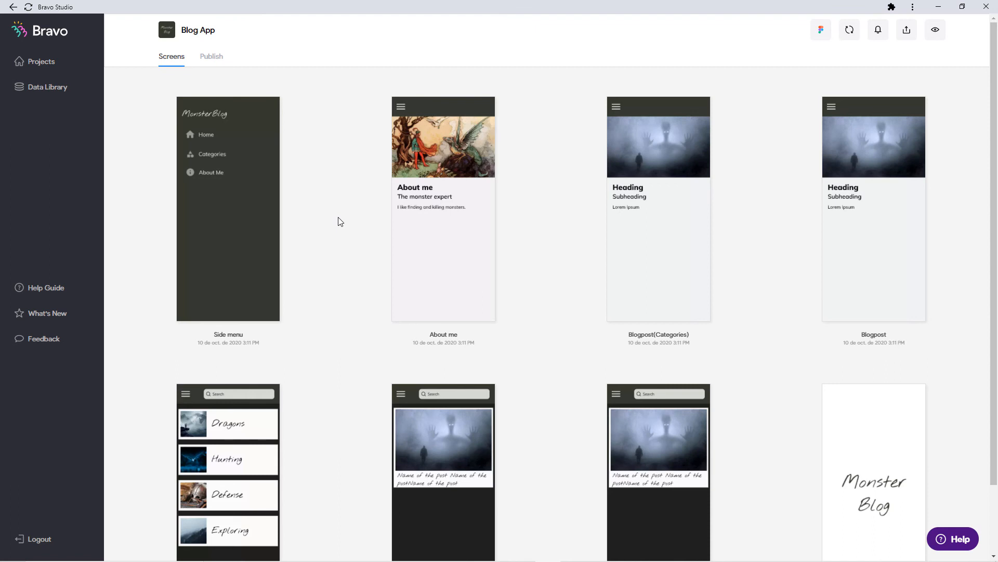
pyautogui.scroll(-2, 339, 221)
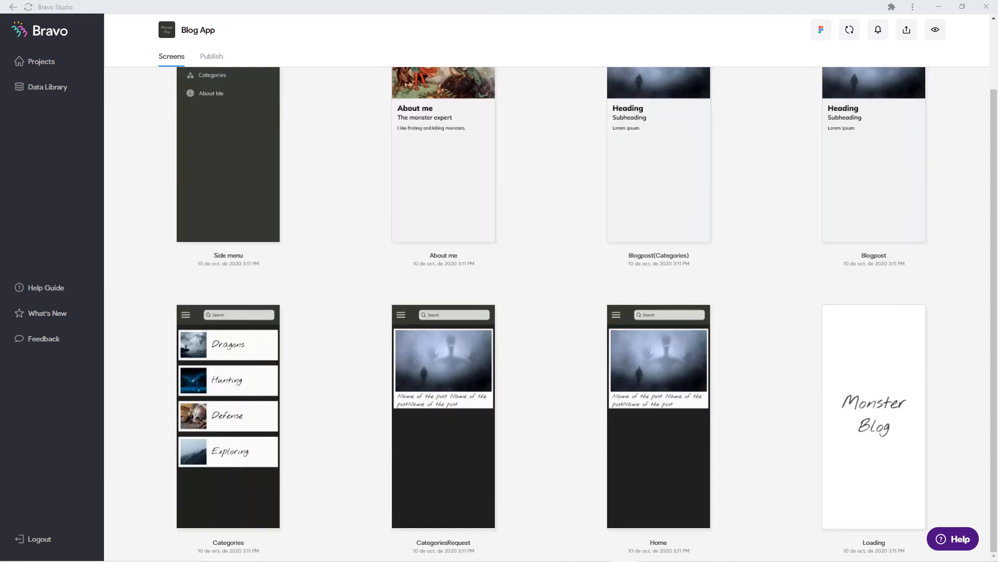
pyautogui.scroll(2, 333, 229)
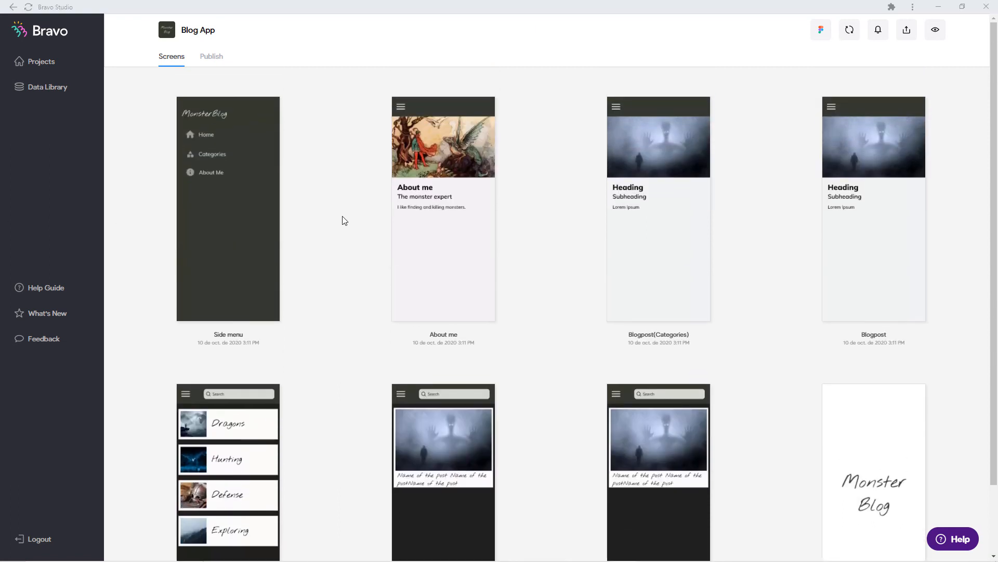
pyautogui.scroll(-2, 559, 240)
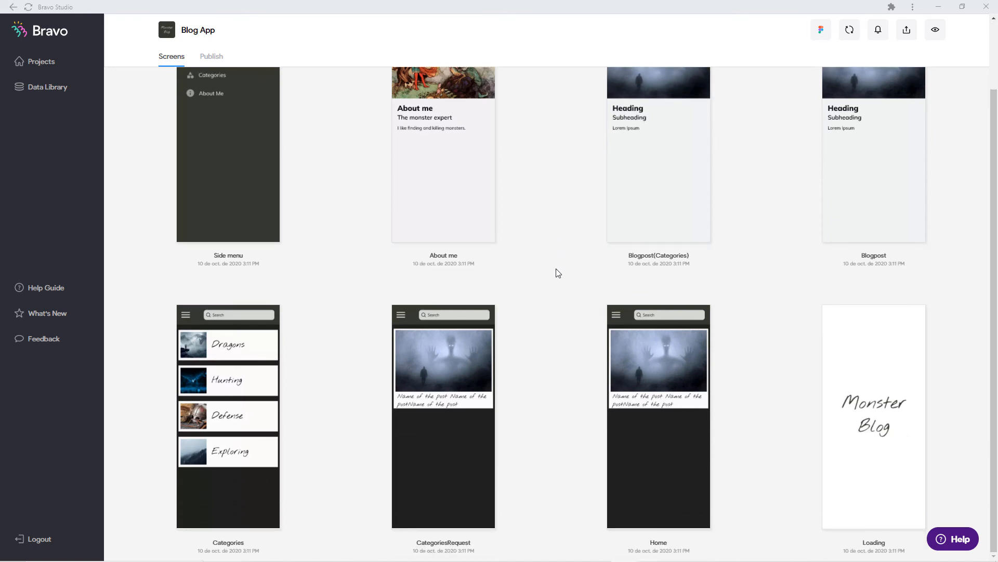
pyautogui.click(642, 392)
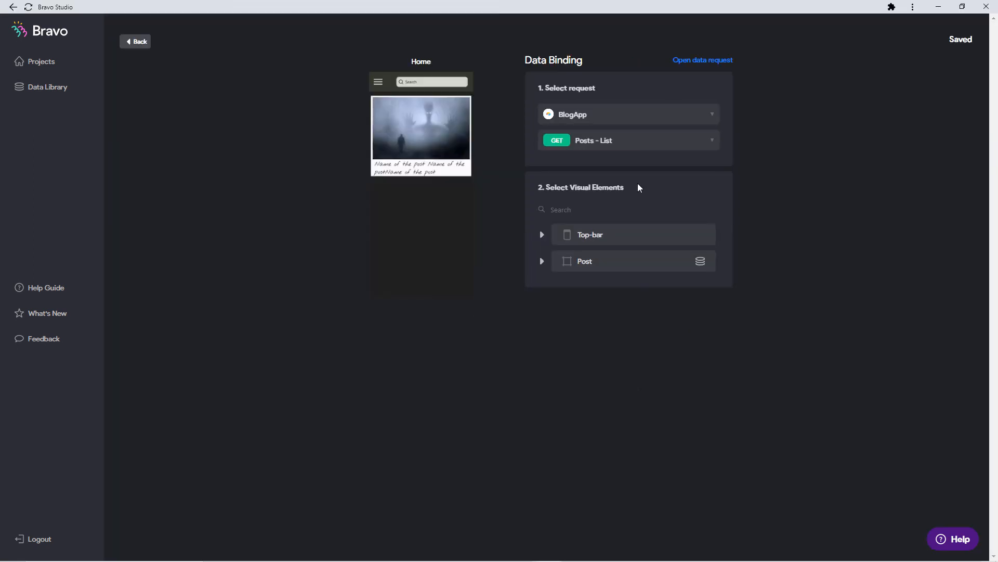
pyautogui.click(631, 141)
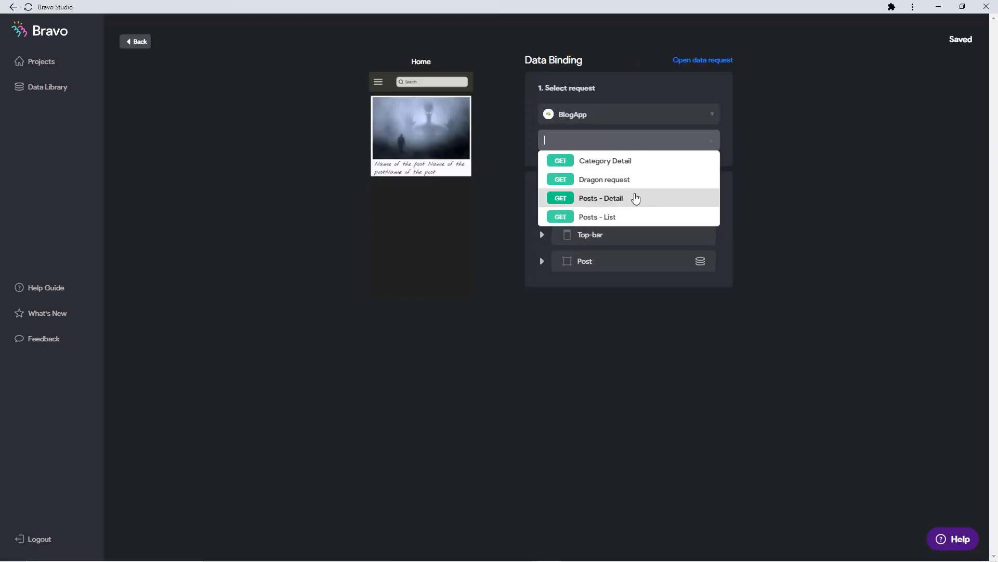
pyautogui.click(630, 218)
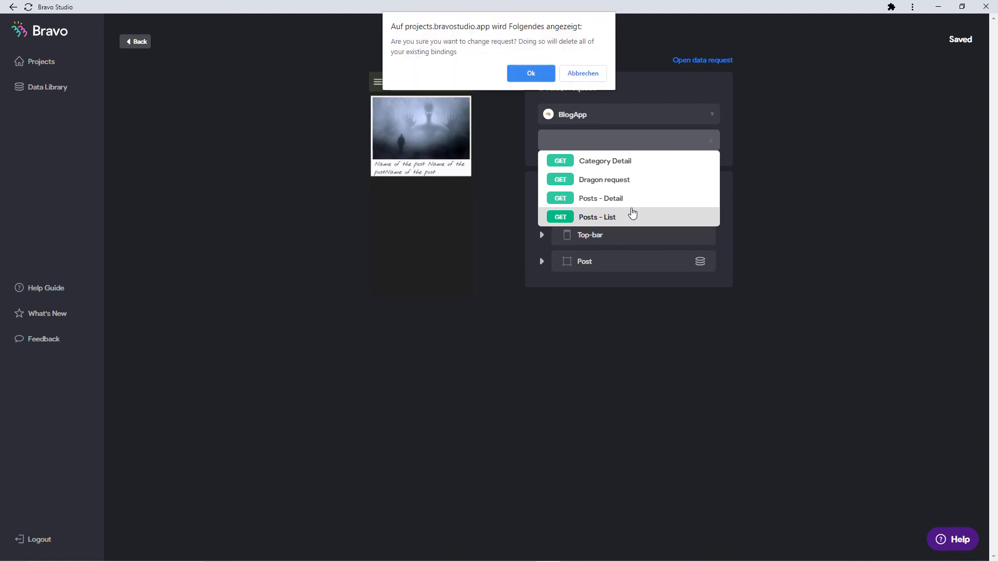
pyautogui.click(546, 74)
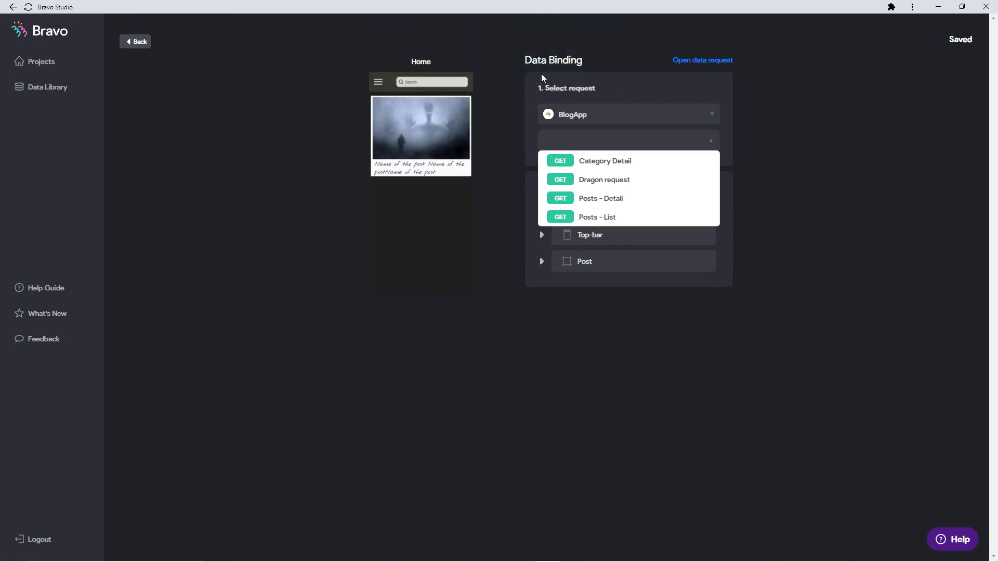
pyautogui.click(631, 216)
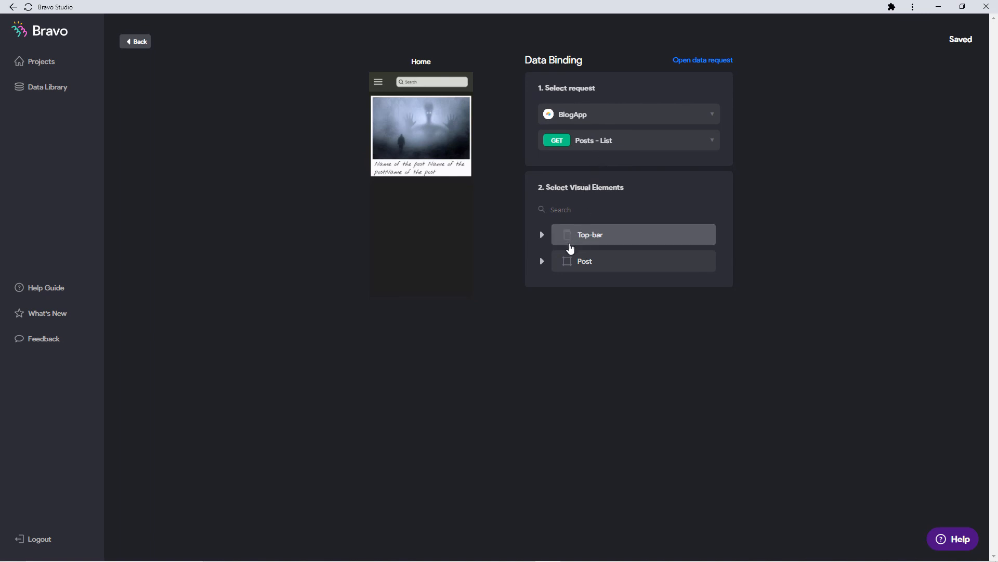
# Bind the Post container to Records and the post title to Name.
pyautogui.click(556, 260)
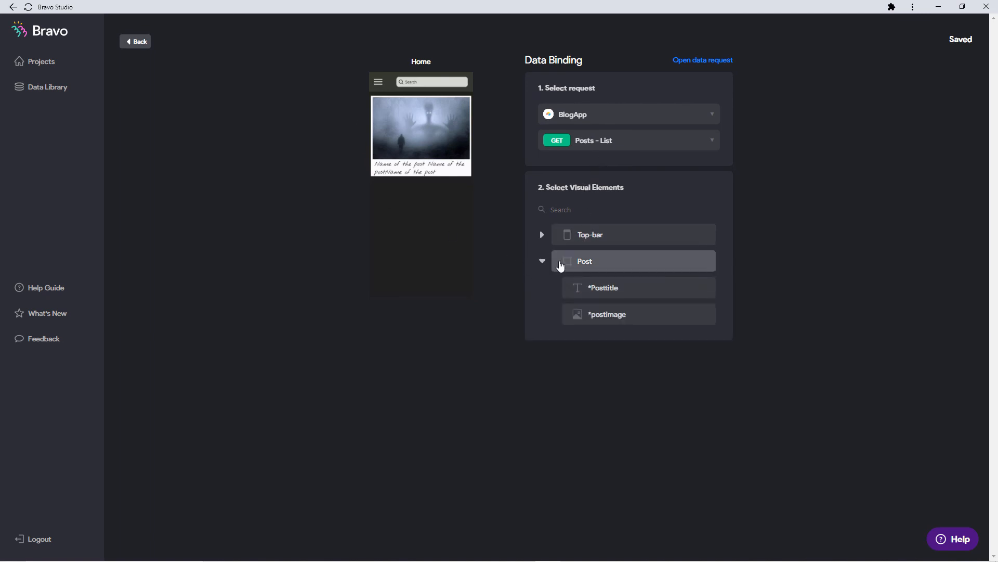
pyautogui.click(610, 262)
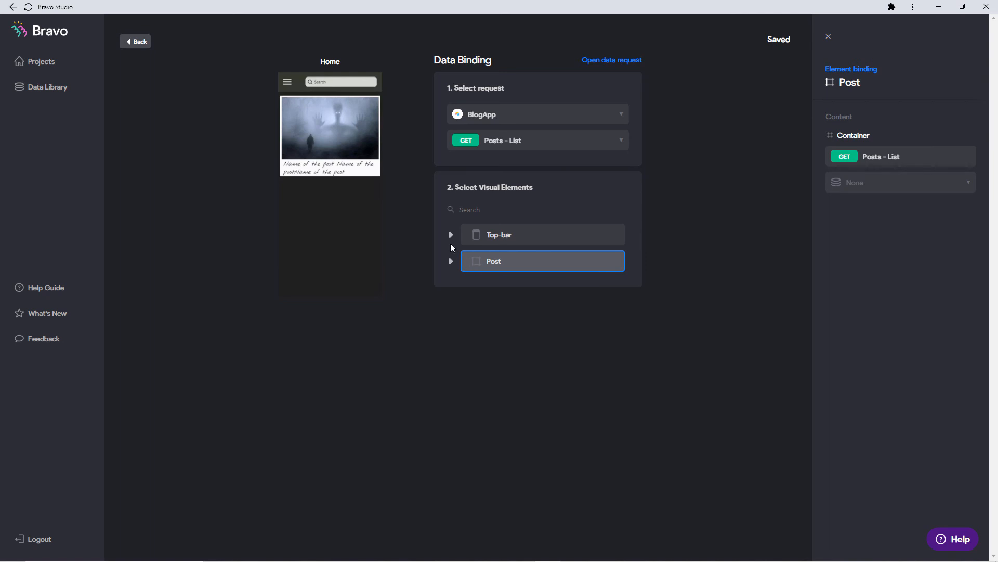
pyautogui.click(911, 182)
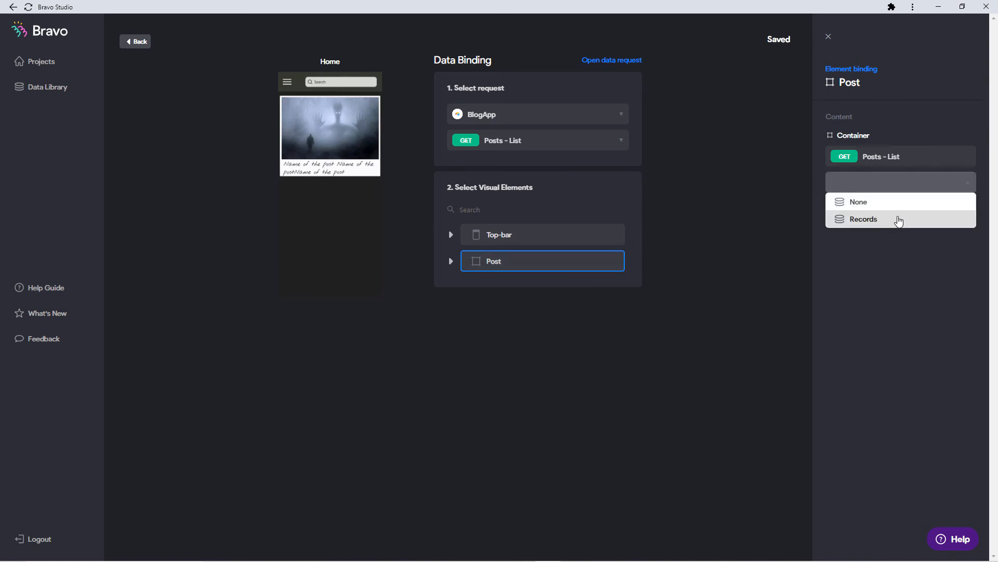
pyautogui.click(899, 221)
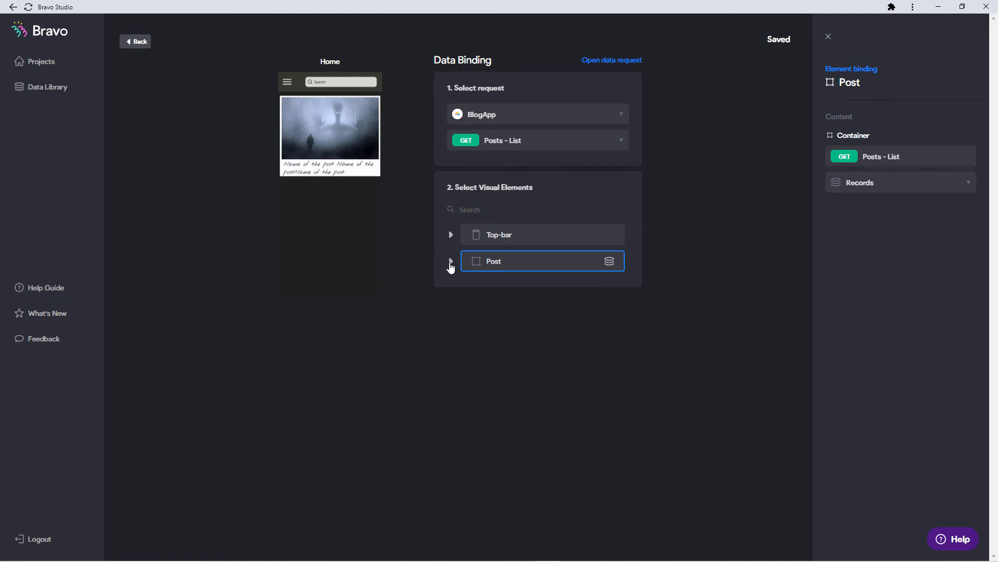
pyautogui.click(451, 264)
pyautogui.click(503, 286)
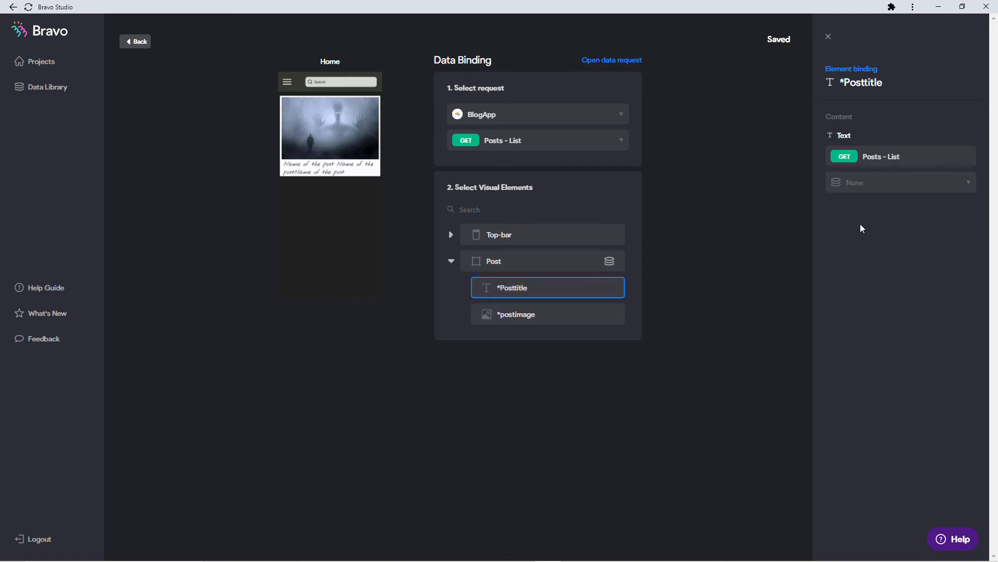
pyautogui.click(867, 187)
pyautogui.scroll(-2, 872, 247)
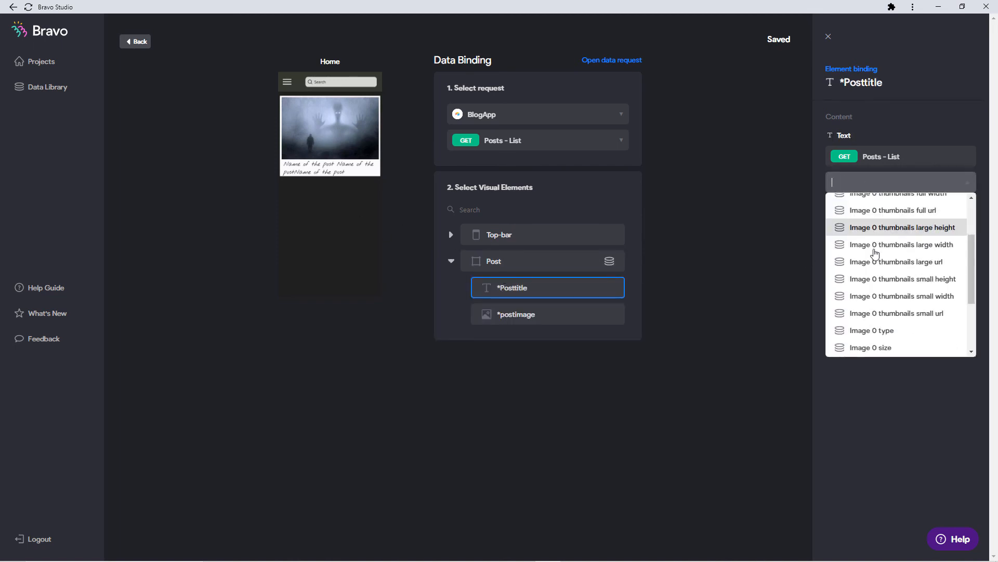
pyautogui.scroll(-3, 876, 253)
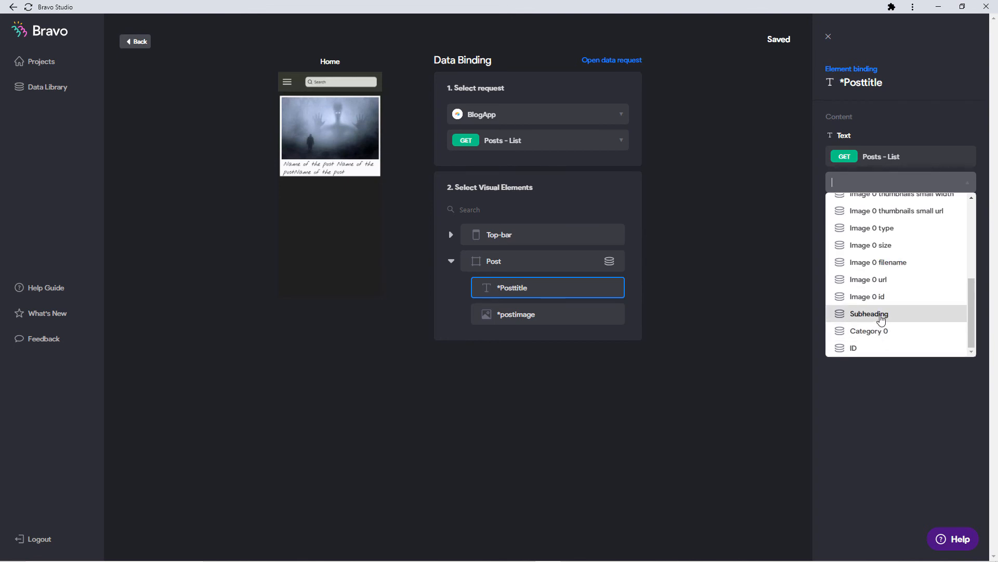
pyautogui.scroll(5, 880, 311)
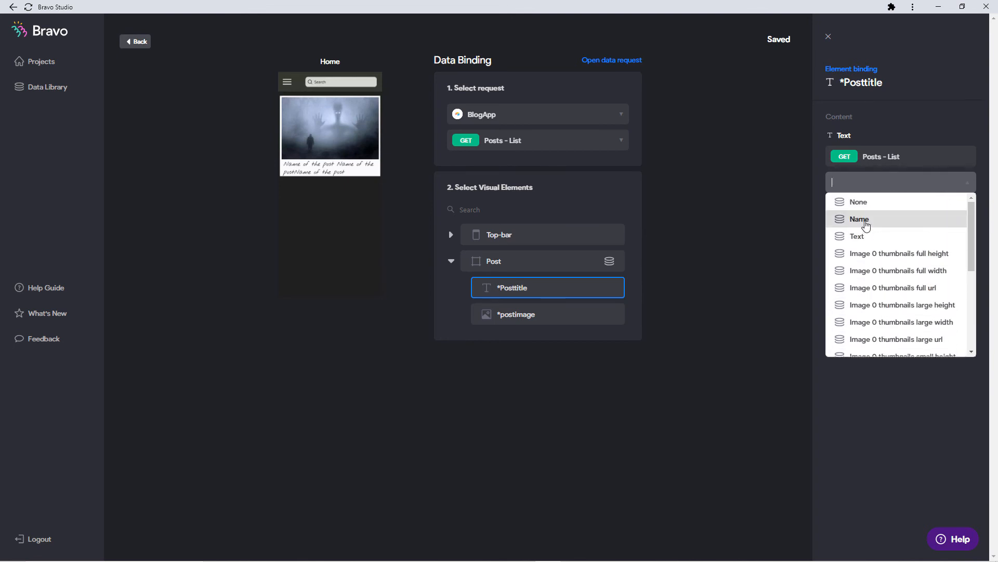
pyautogui.click(866, 225)
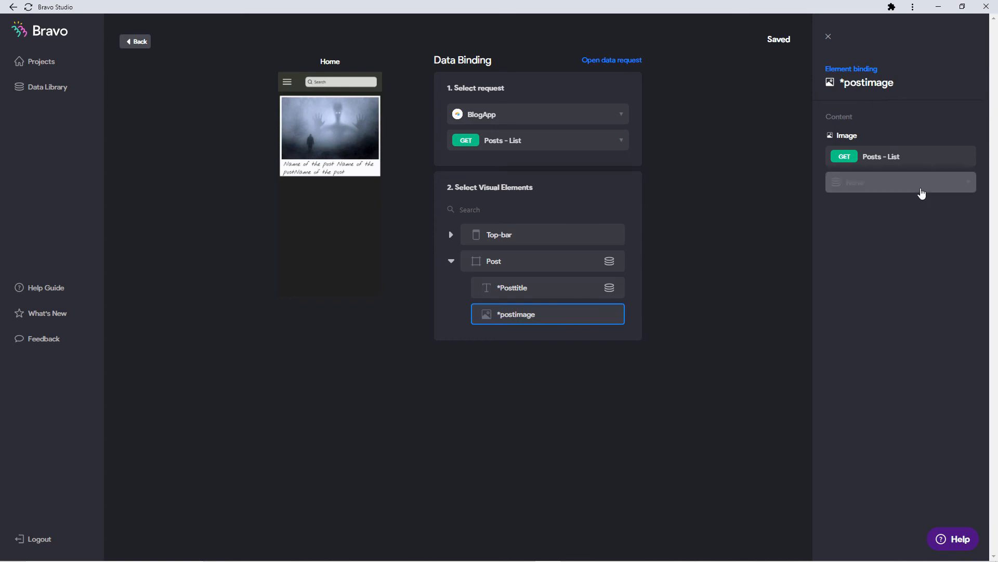
# Bind the post image to Image 0 thumbnails large url and verify the title binding.
pyautogui.click(919, 184)
pyautogui.scroll(-1, 914, 283)
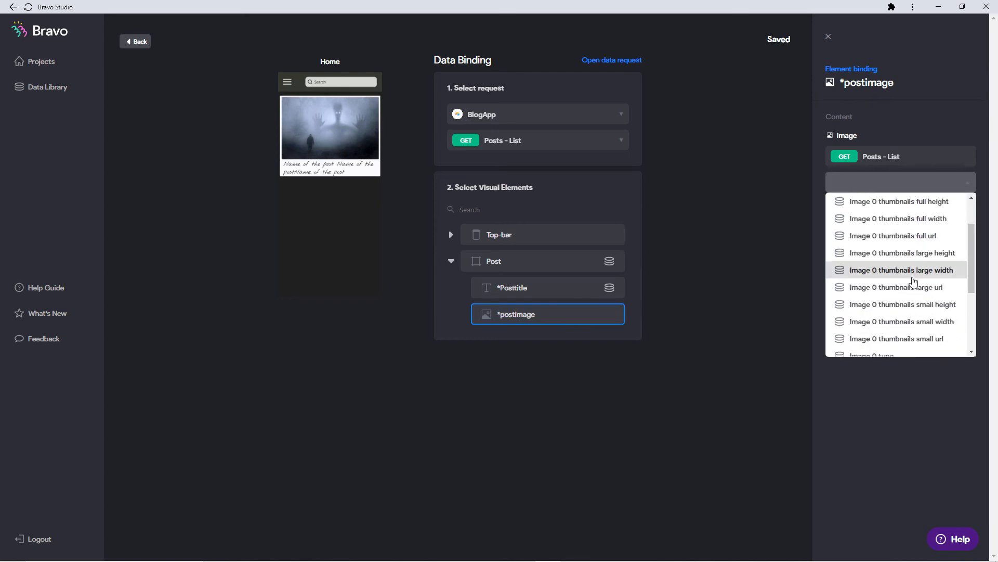
pyautogui.scroll(-1, 915, 282)
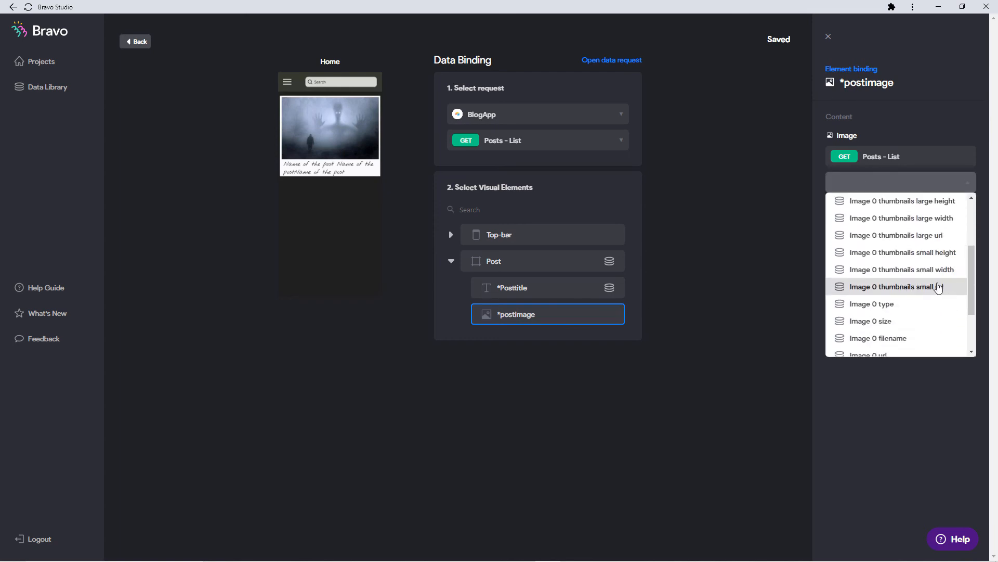
pyautogui.click(931, 238)
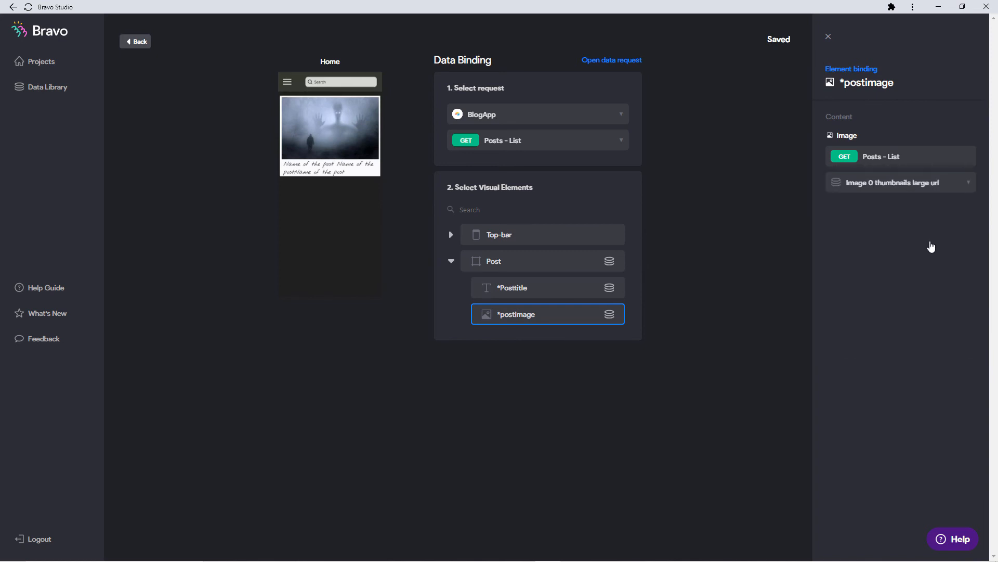
pyautogui.click(711, 306)
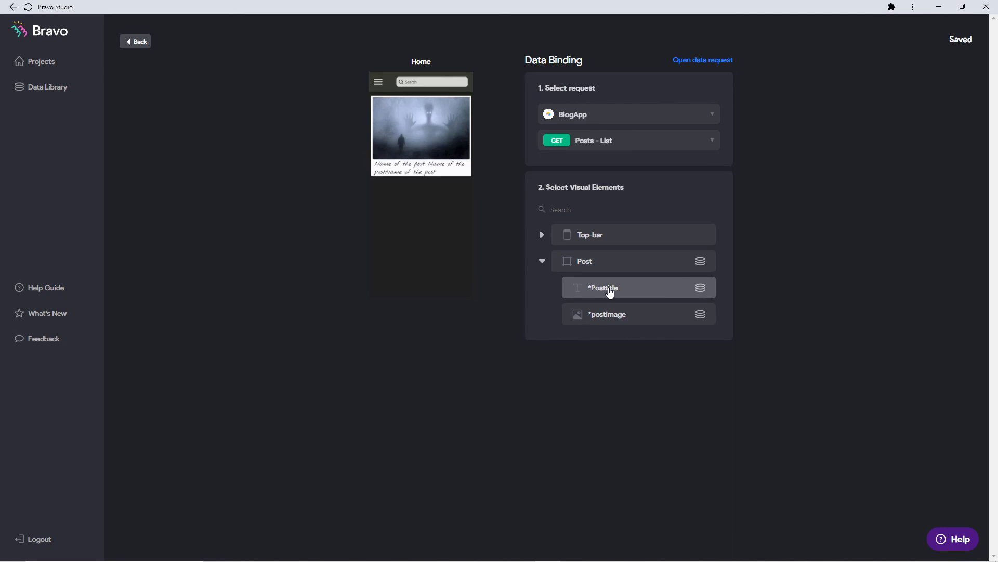
pyautogui.click(610, 292)
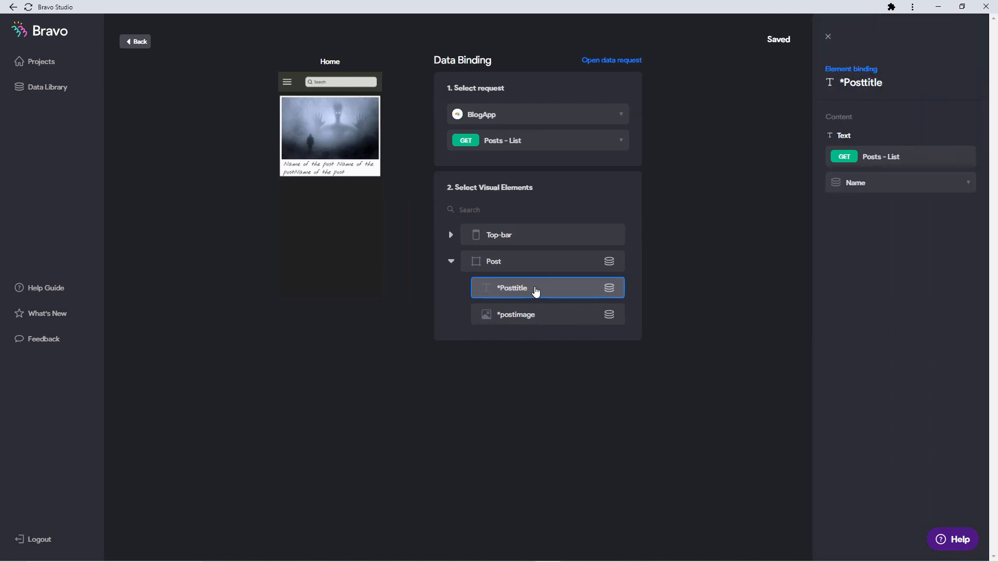
pyautogui.click(396, 248)
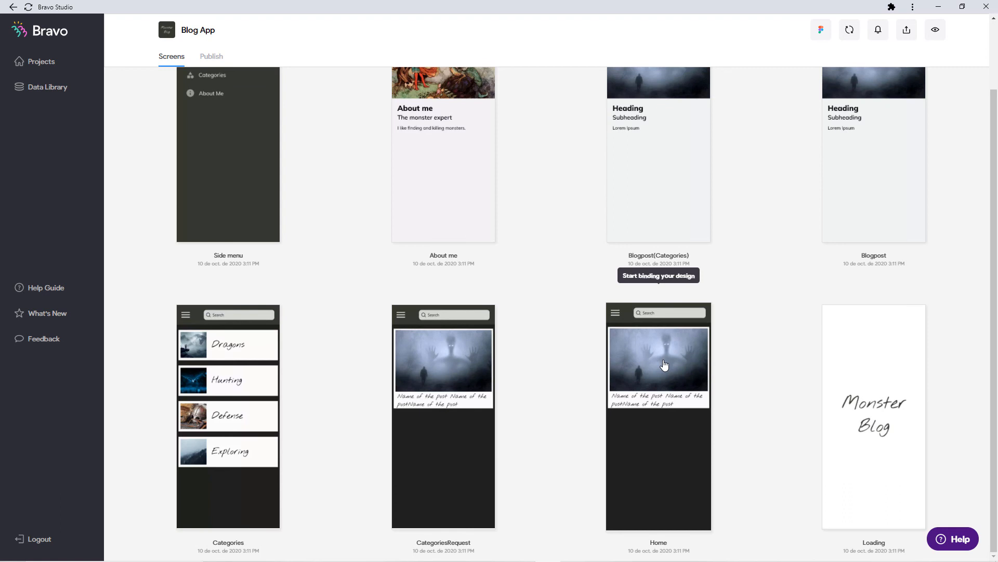
# Switch the Blogpost screen's request to Posts - Detail and bind its image to Image 0 id.
pyautogui.scroll(2, 663, 364)
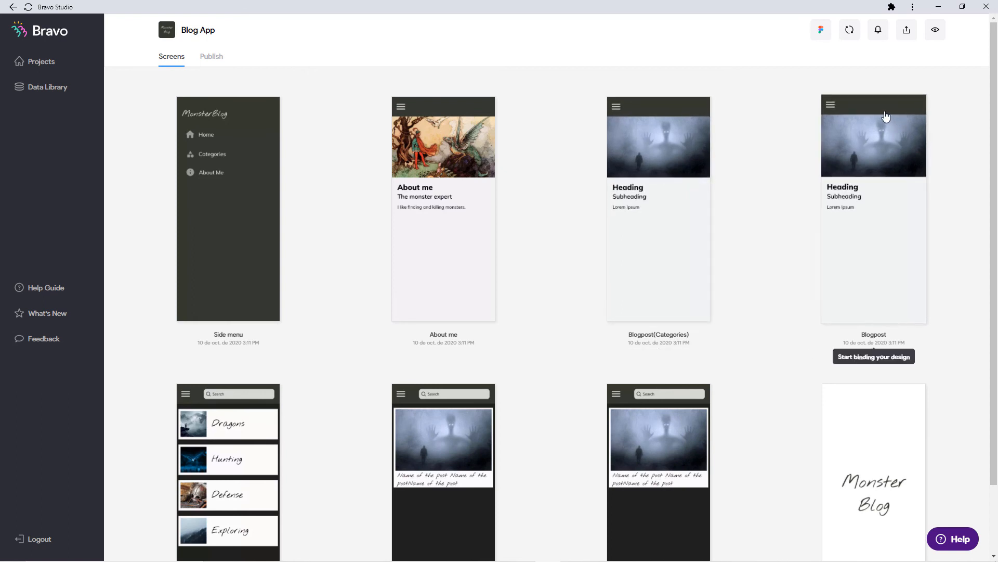
pyautogui.click(884, 116)
pyautogui.click(652, 138)
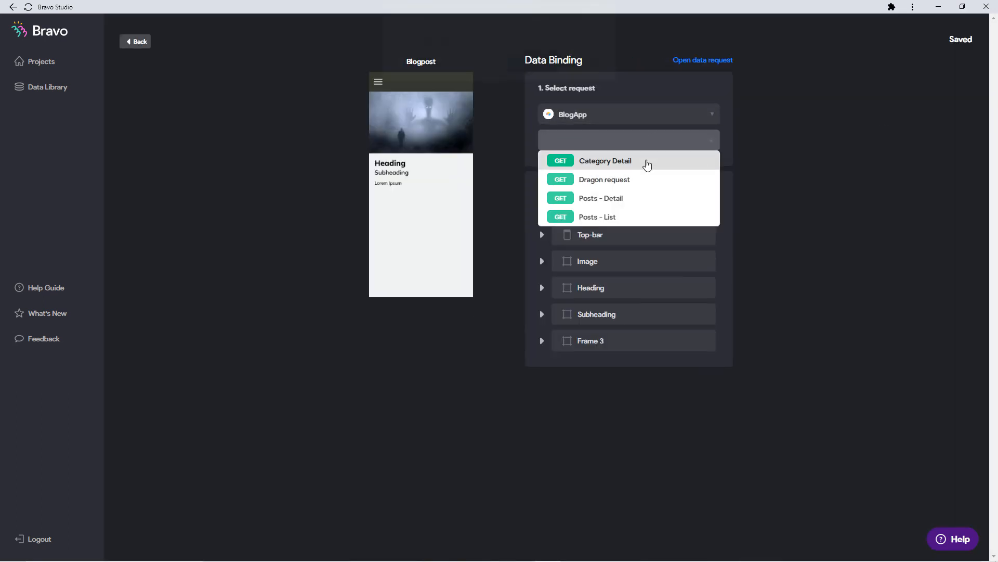
pyautogui.click(646, 162)
pyautogui.click(524, 72)
pyautogui.click(617, 205)
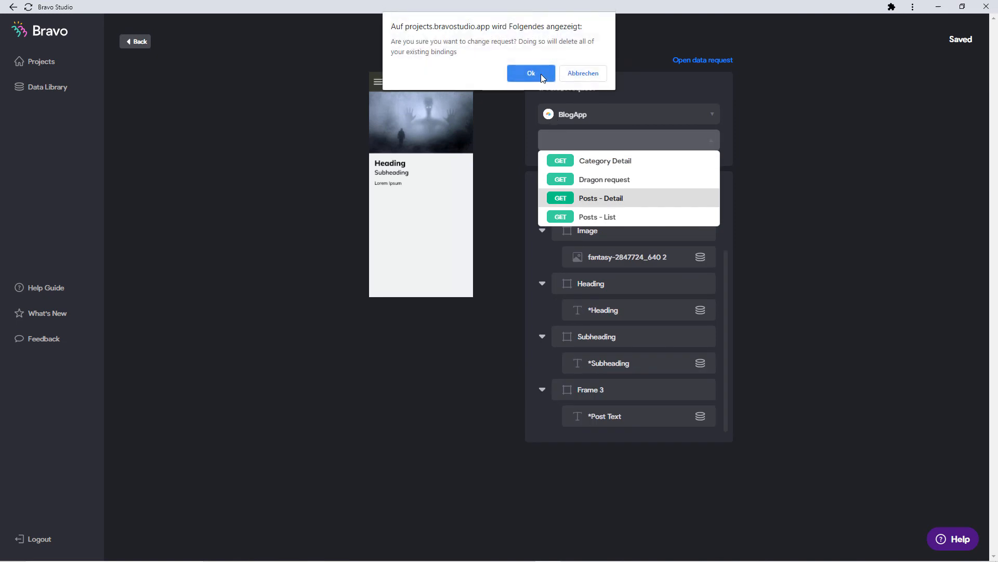
pyautogui.click(541, 74)
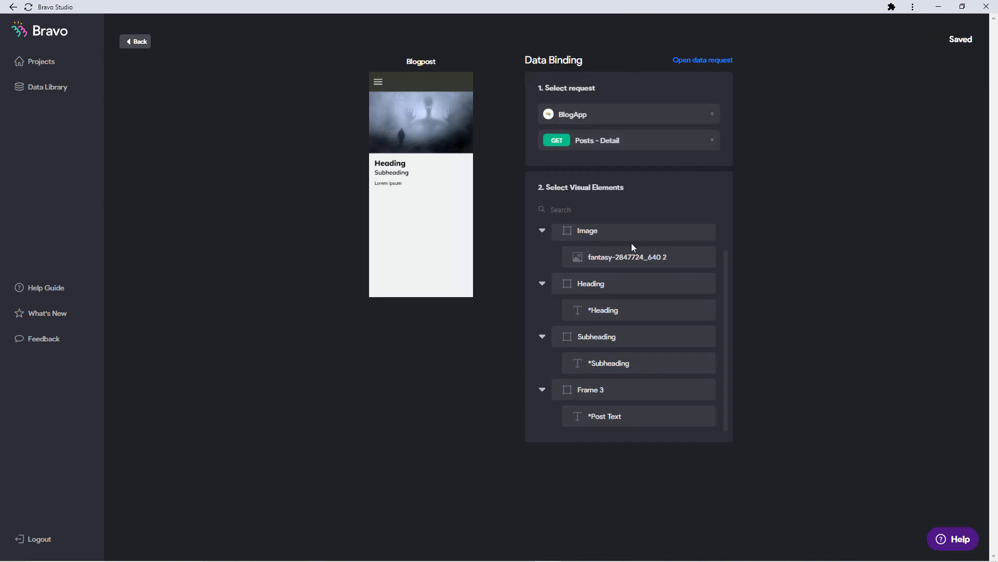
pyautogui.click(663, 263)
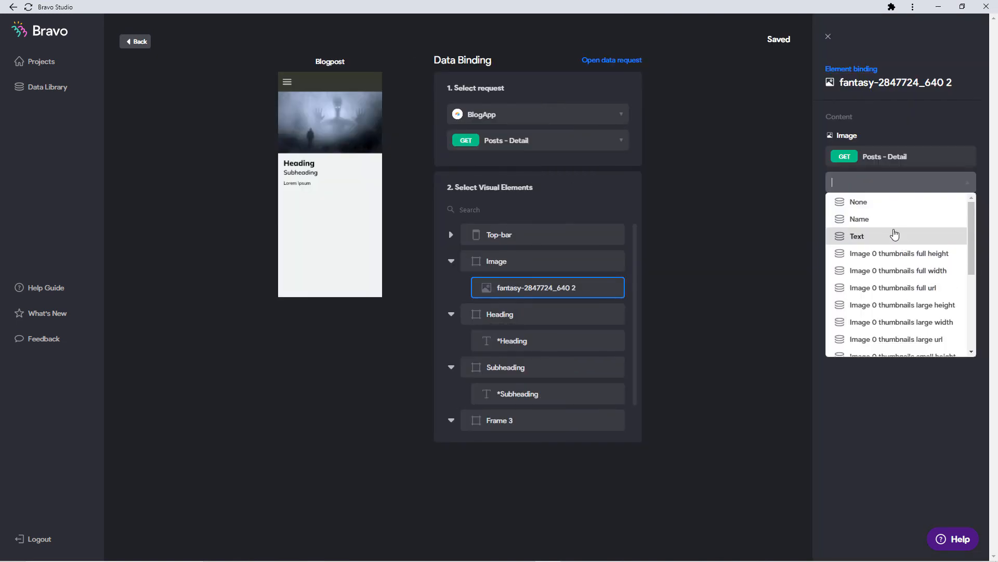
pyautogui.scroll(-5, 892, 260)
pyautogui.scroll(5, 891, 303)
pyautogui.scroll(-5, 890, 271)
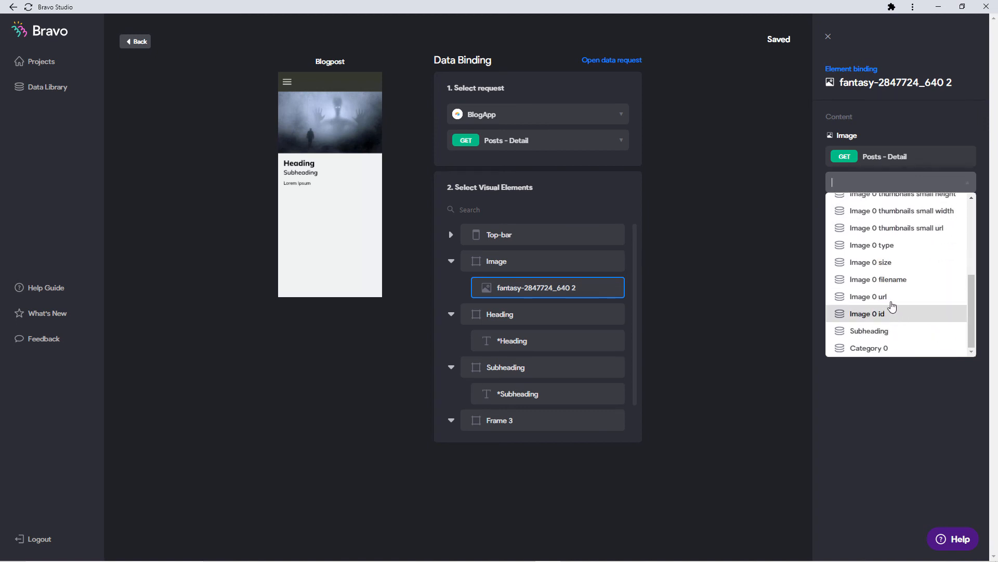
pyautogui.click(892, 312)
# Bind *Heading to Name, *Subheading to Subheading, and *Post Text to Text.
pyautogui.click(504, 339)
pyautogui.click(879, 182)
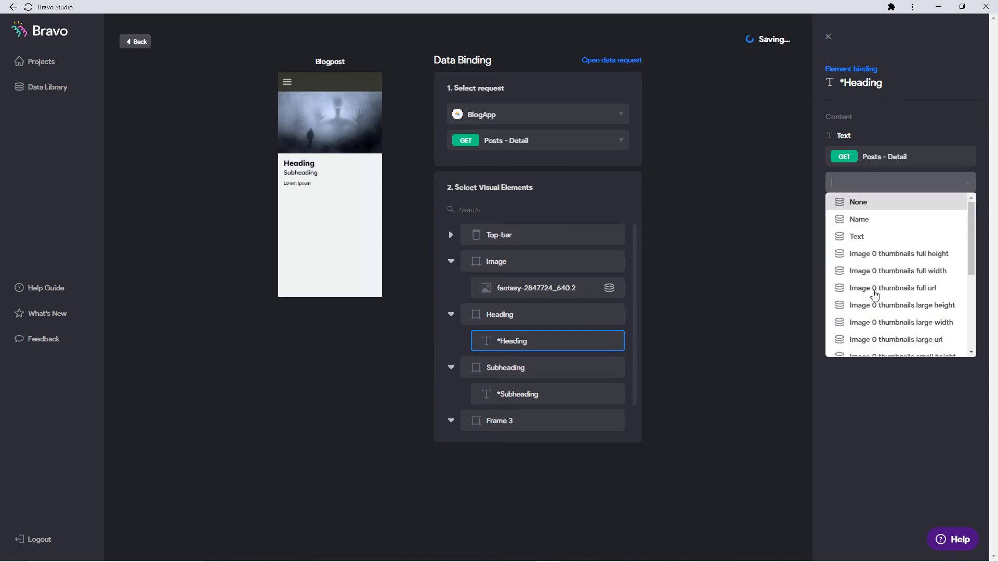
pyautogui.scroll(-1, 879, 260)
pyautogui.scroll(1, 879, 250)
pyautogui.click(867, 219)
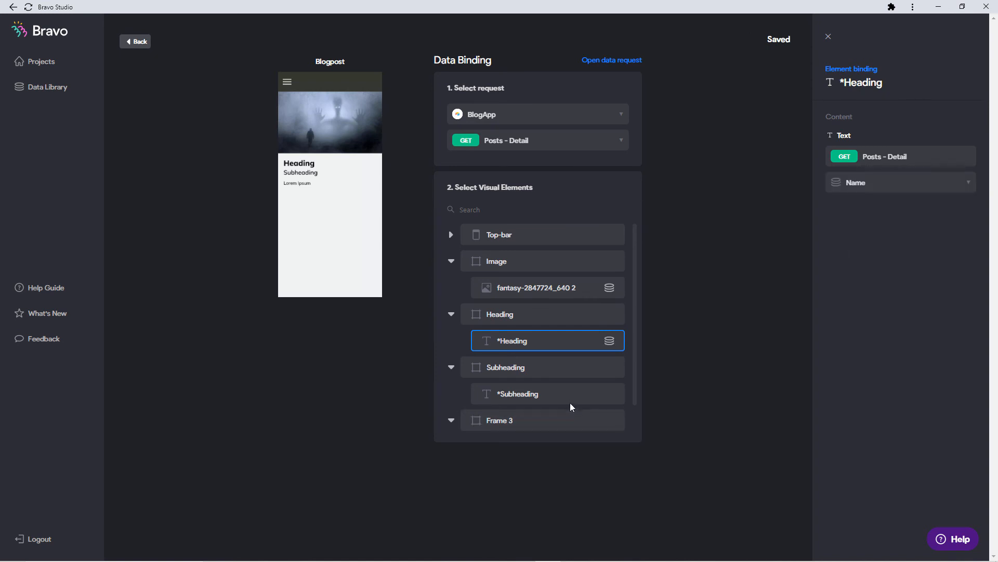
pyautogui.click(571, 399)
pyautogui.click(884, 182)
pyautogui.scroll(-5, 874, 312)
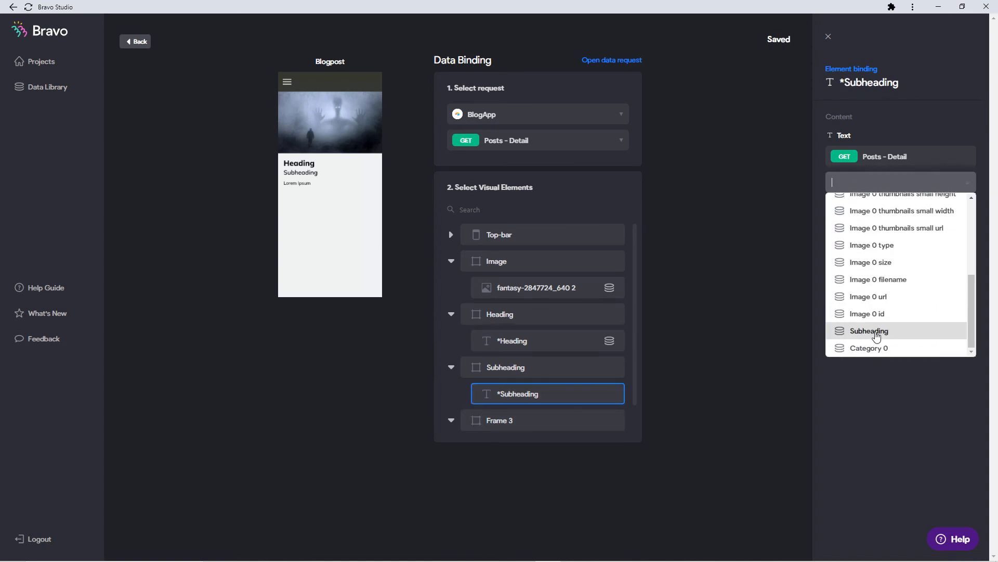
pyautogui.click(876, 333)
pyautogui.click(477, 419)
pyautogui.click(513, 416)
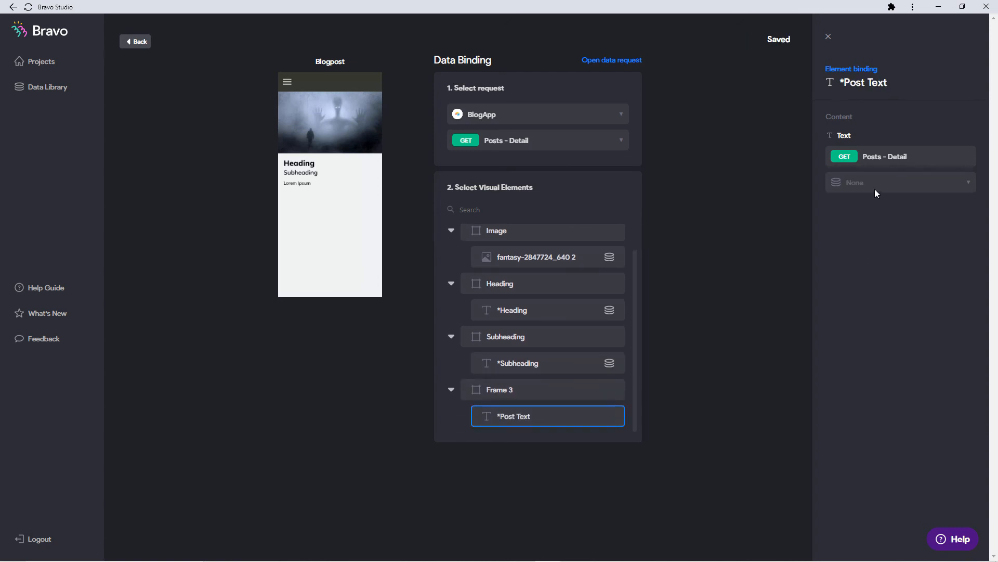
pyautogui.click(876, 192)
pyautogui.click(875, 236)
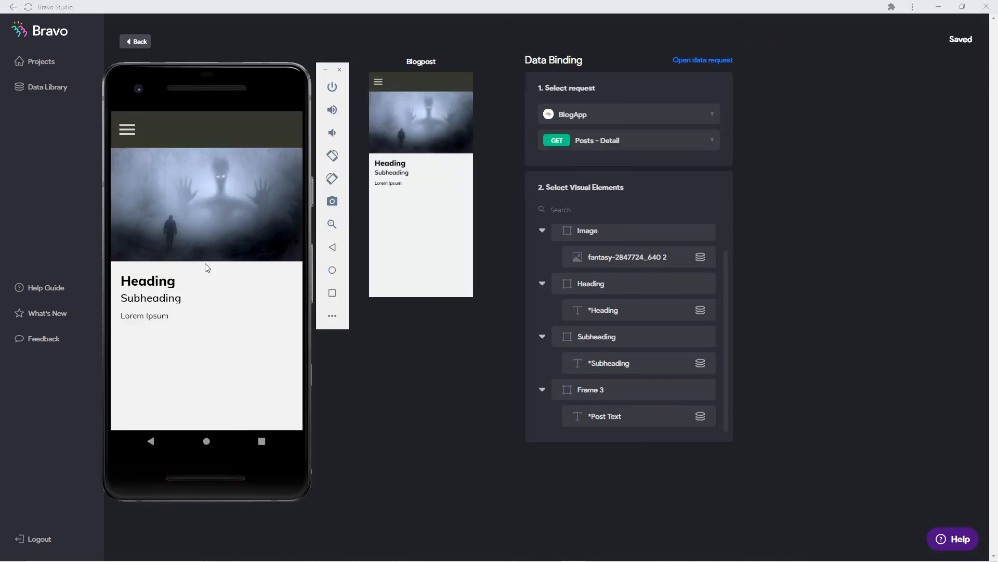
# Reload the app preview and open the 'Killing your first Dragon' post.
pyautogui.click(206, 264)
pyautogui.click(210, 278)
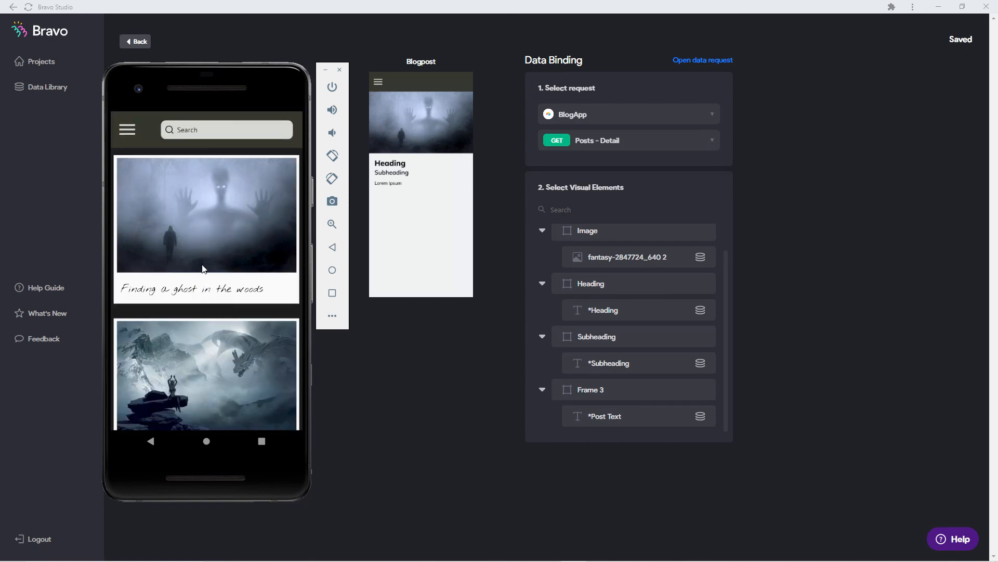
pyautogui.scroll(-2, 202, 268)
pyautogui.click(204, 269)
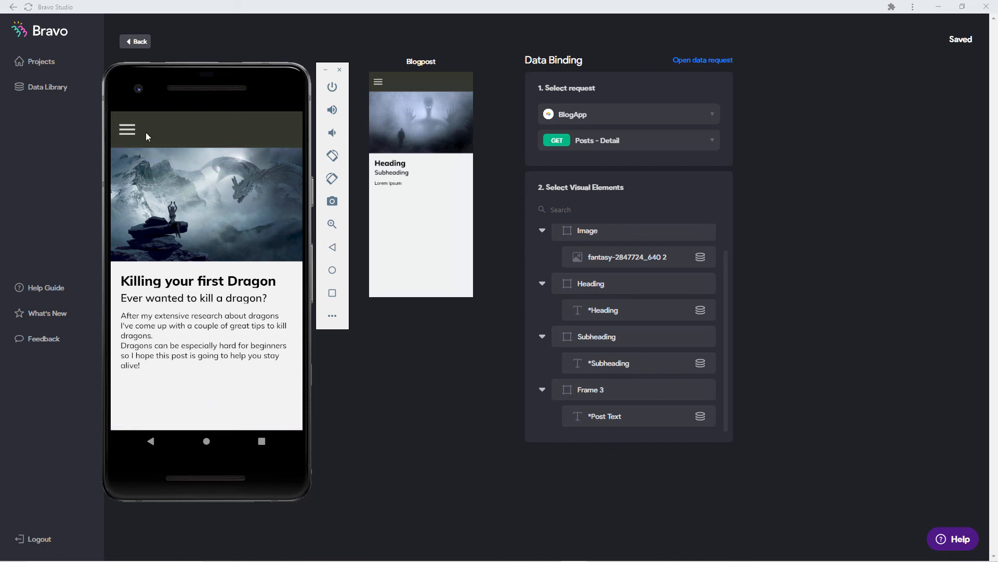
# Open Categories then Dragons in the preview, and return to the screens overview.
pyautogui.click(128, 130)
pyautogui.click(175, 214)
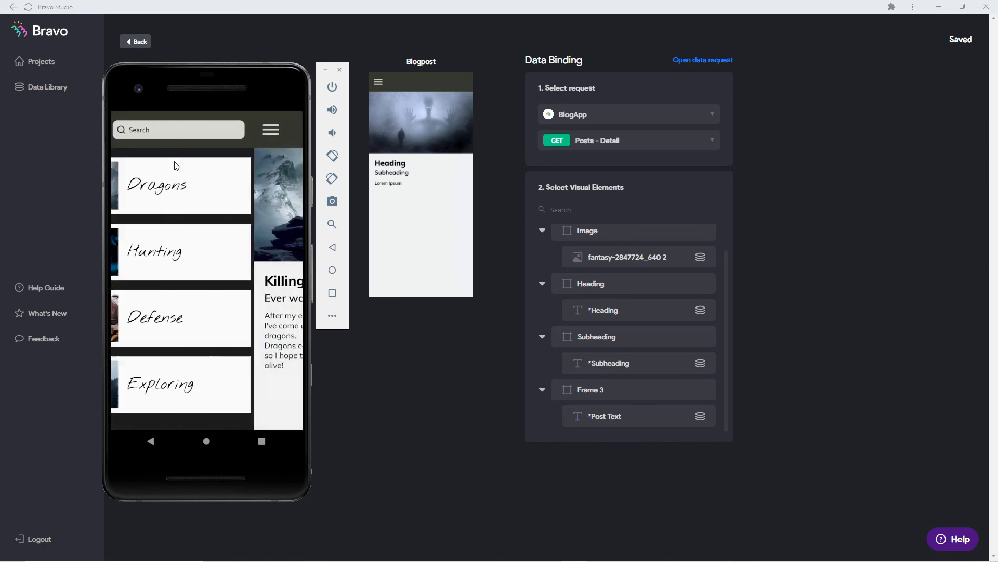
pyautogui.click(197, 188)
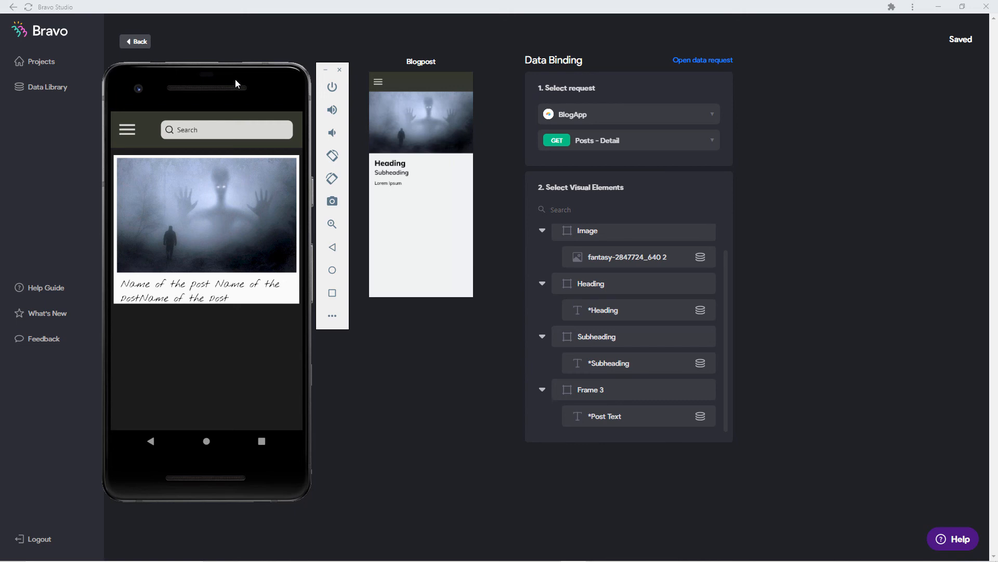
pyautogui.moveTo(235, 79); pyautogui.dragTo(0, 104)
pyautogui.click(135, 43)
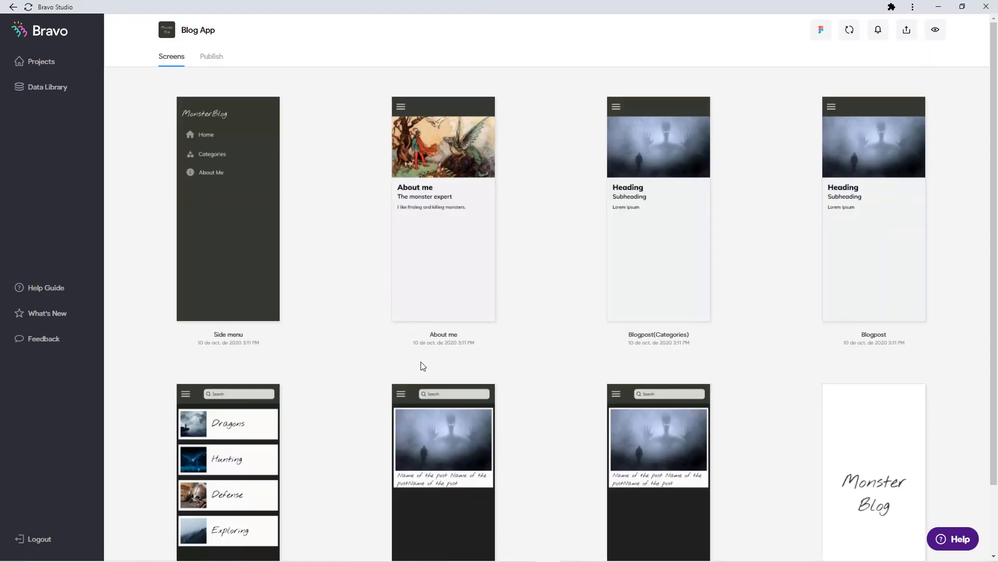
# Set the CategoriesRequest screen's data source to the BlogApp Dragon request.
pyautogui.scroll(-2, 576, 333)
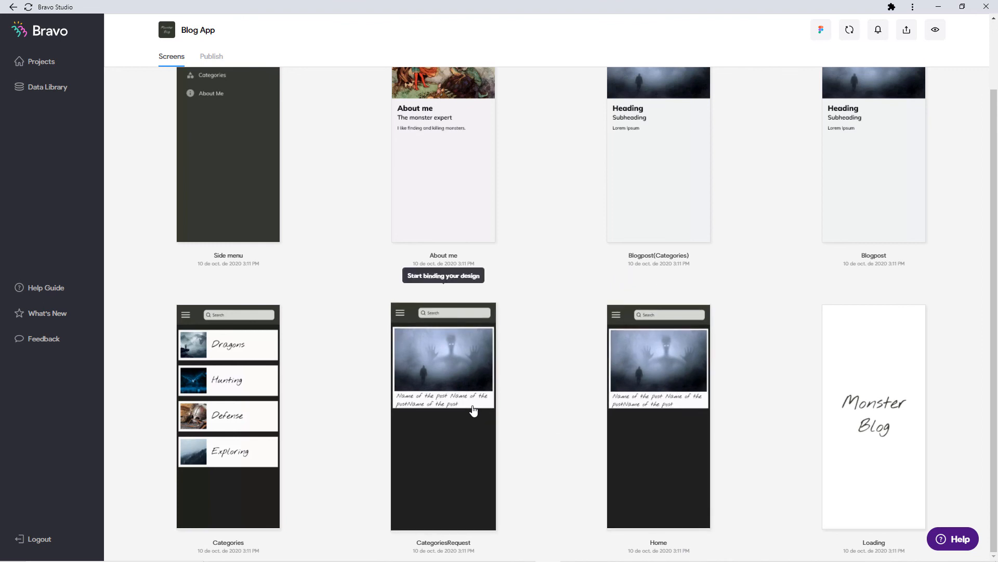
pyautogui.click(456, 430)
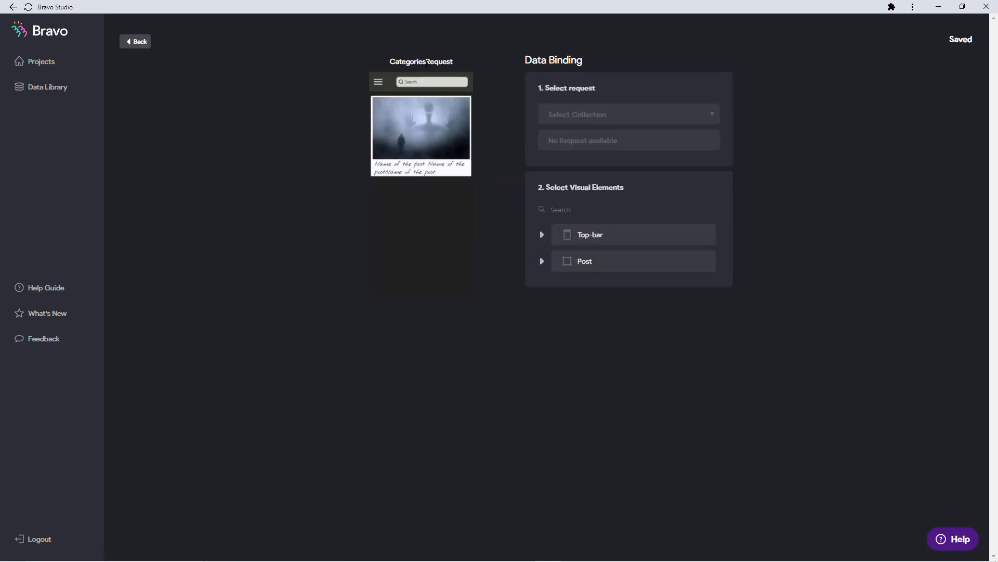
pyautogui.click(635, 114)
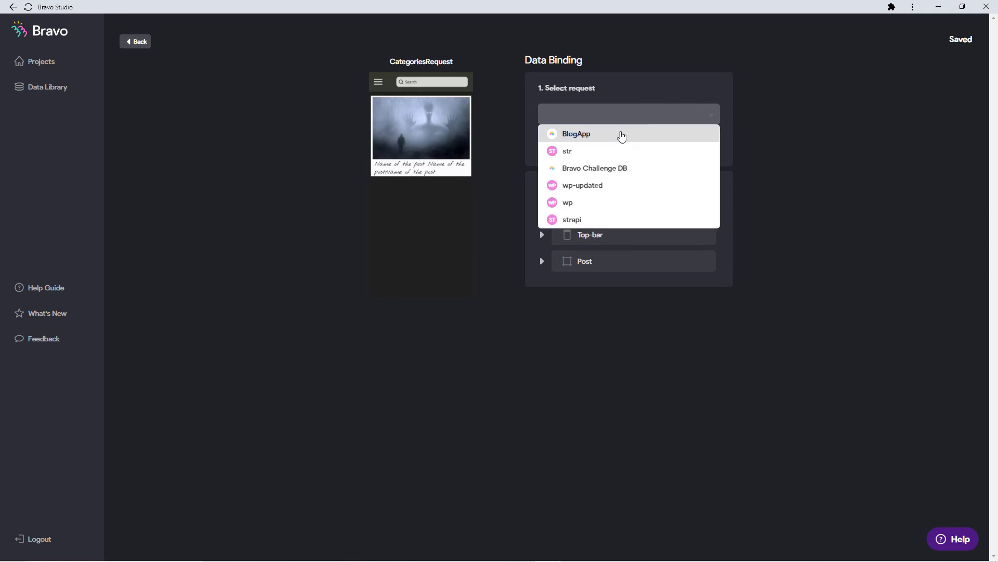
pyautogui.click(621, 134)
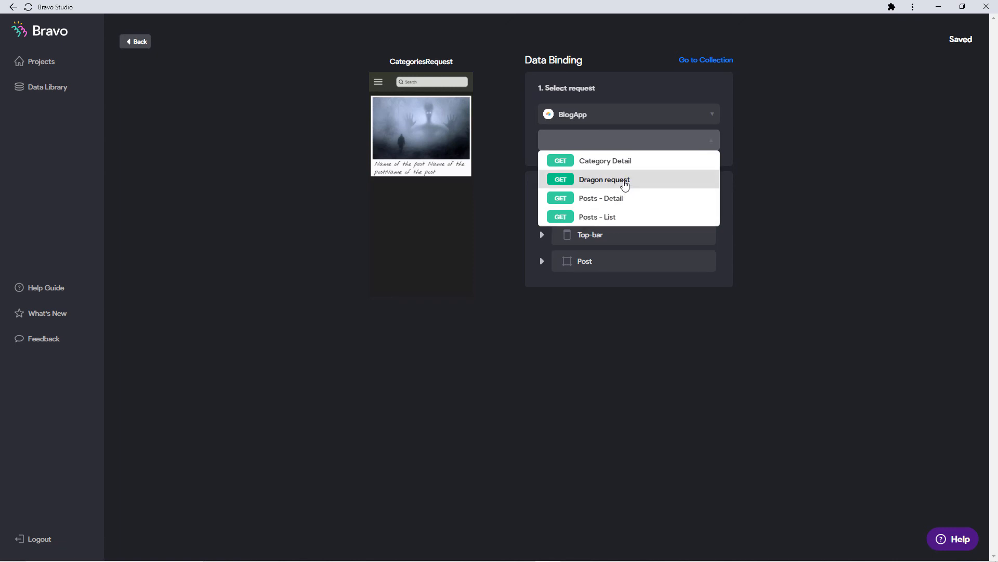
pyautogui.click(624, 182)
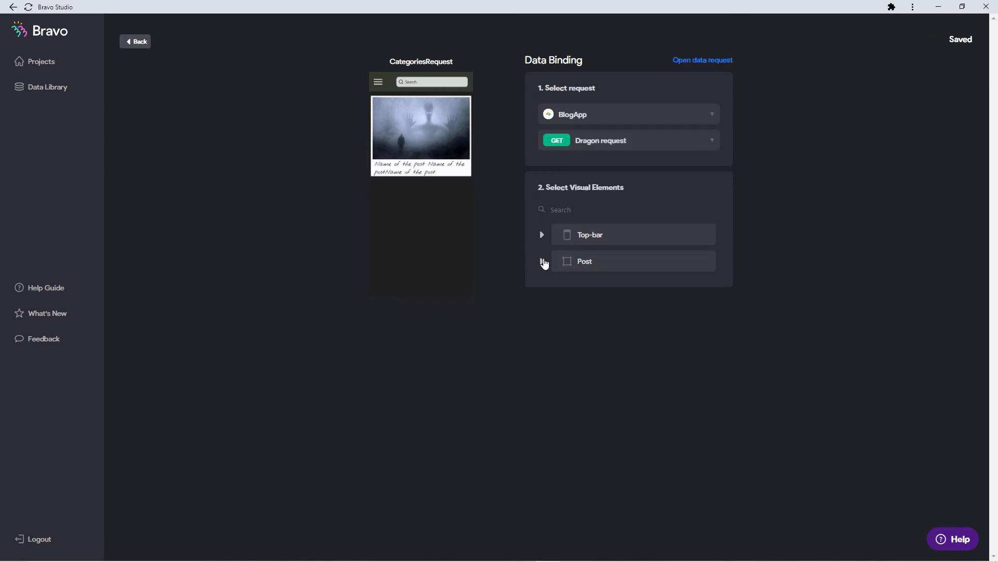
# Bind the Post container to the Records[] list.
pyautogui.click(542, 261)
pyautogui.click(592, 268)
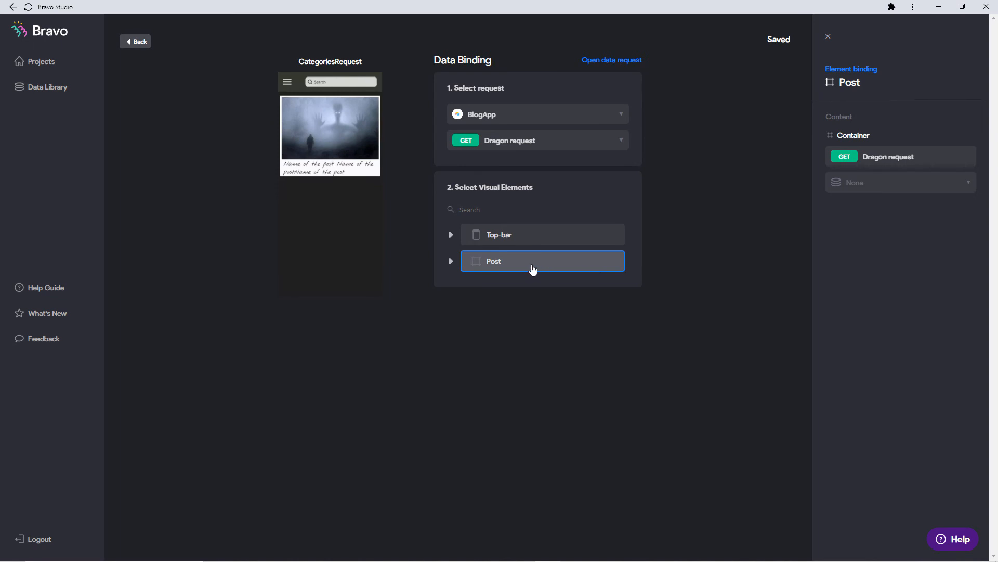
pyautogui.click(879, 182)
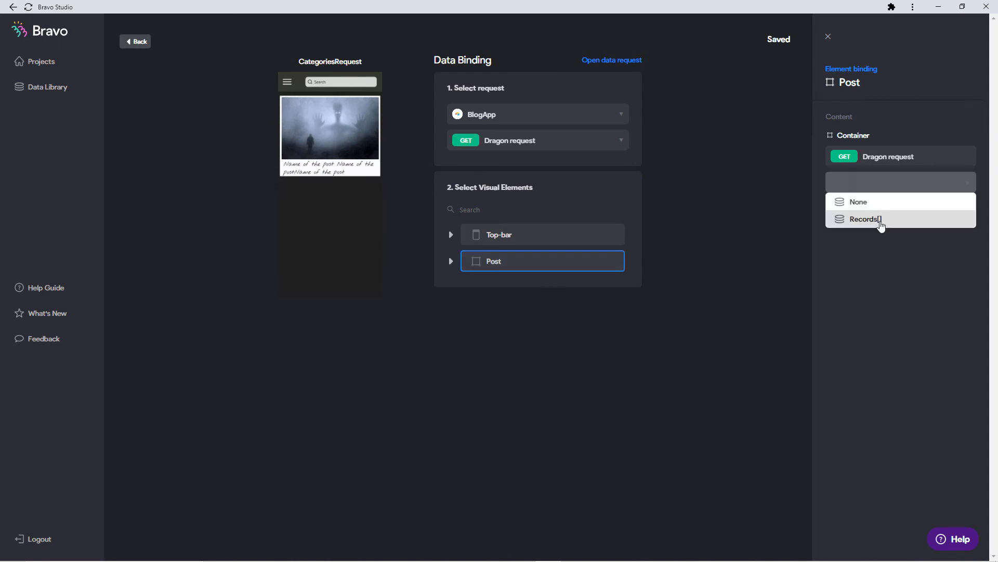
pyautogui.click(881, 223)
# Bind the post title to the record Name and the image to its thumbnail.
pyautogui.click(451, 261)
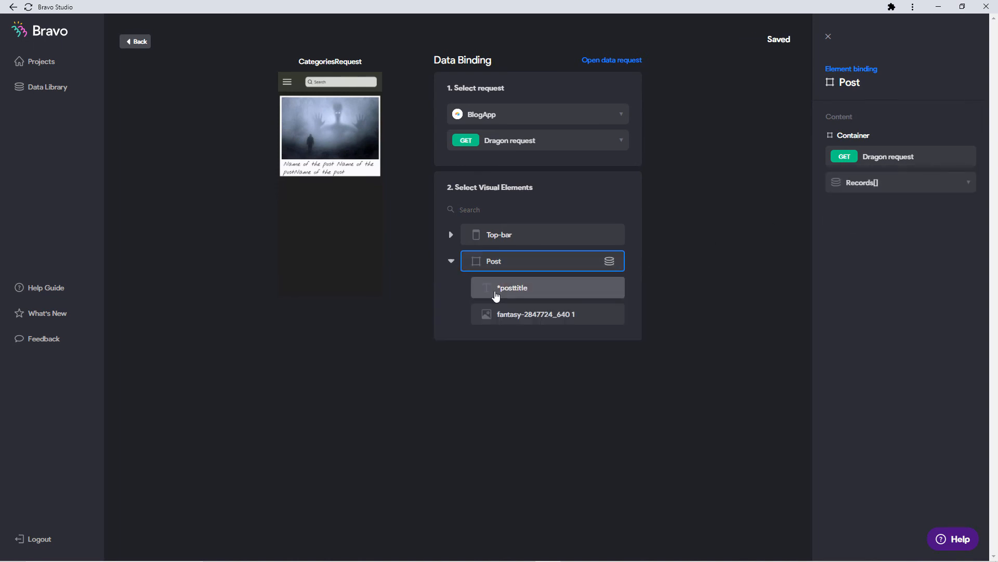
pyautogui.click(497, 289)
pyautogui.click(871, 183)
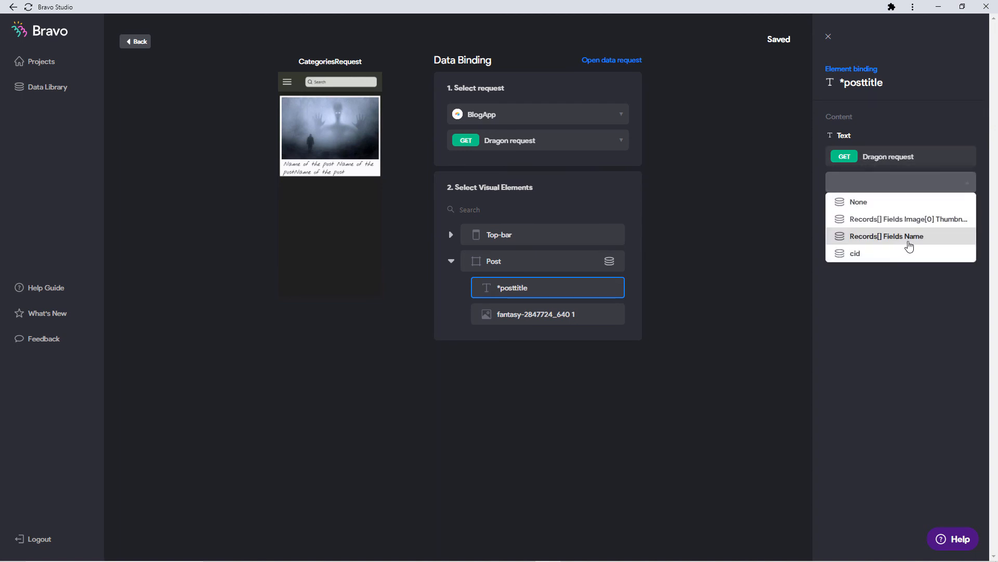
pyautogui.click(909, 247)
pyautogui.click(595, 314)
pyautogui.click(941, 182)
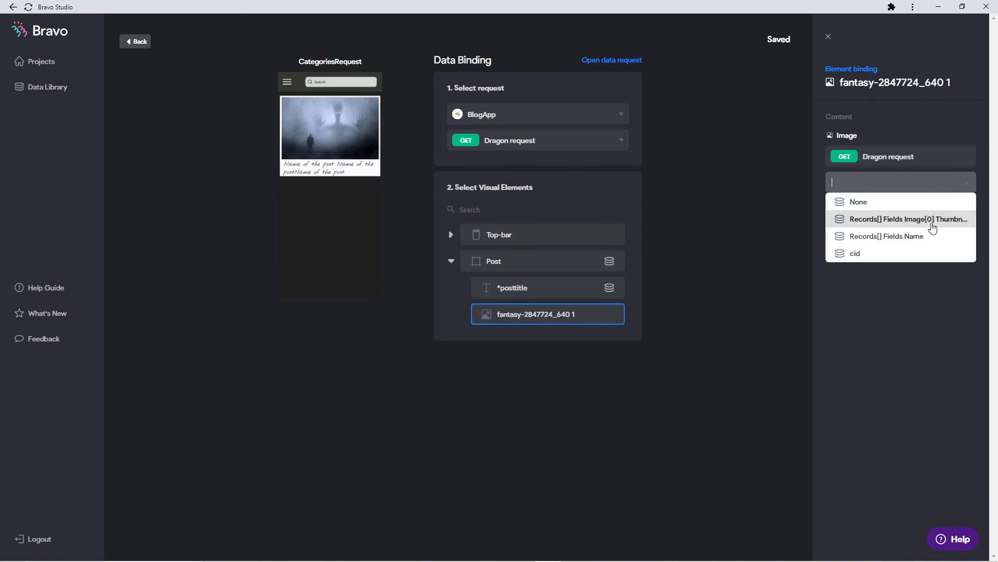
pyautogui.click(932, 220)
pyautogui.click(746, 301)
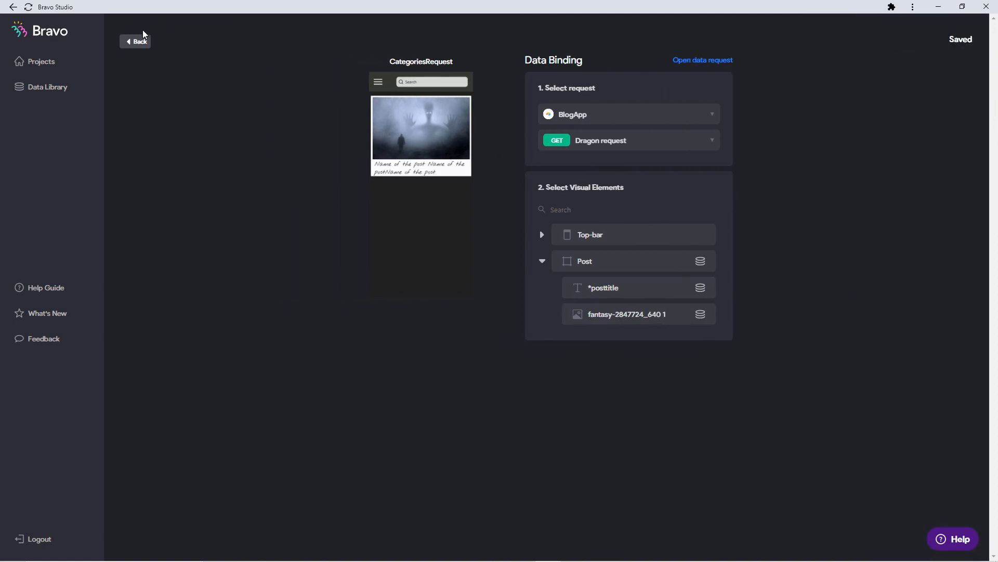
# Return to the screens overview and scroll through the screens.
pyautogui.click(136, 41)
pyautogui.scroll(-2, 449, 364)
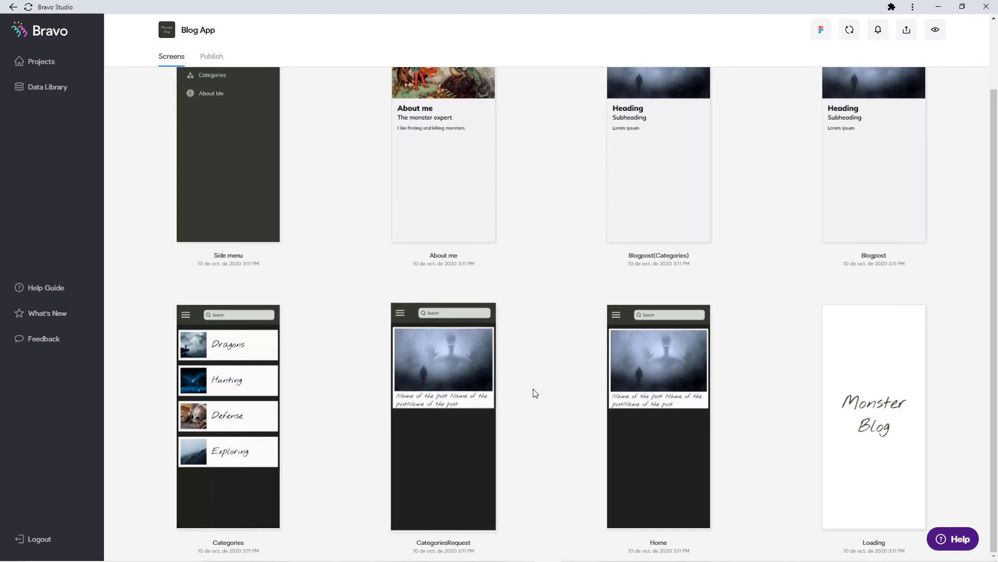
pyautogui.scroll(1, 571, 358)
# Set Blogpost(Categories) to use the BlogApp Category Detail request.
pyautogui.scroll(2, 572, 354)
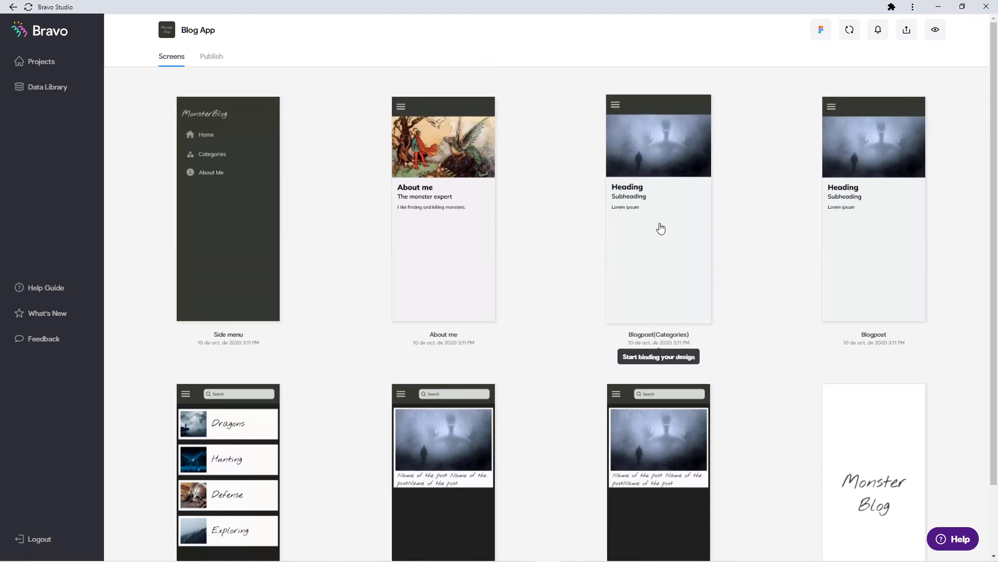
pyautogui.click(658, 206)
pyautogui.click(616, 121)
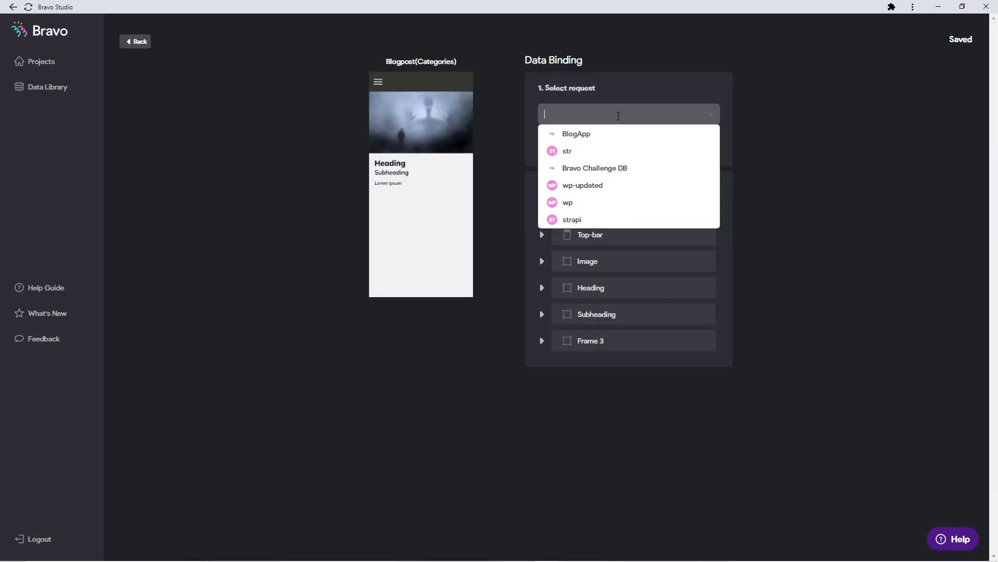
pyautogui.click(614, 136)
pyautogui.click(620, 139)
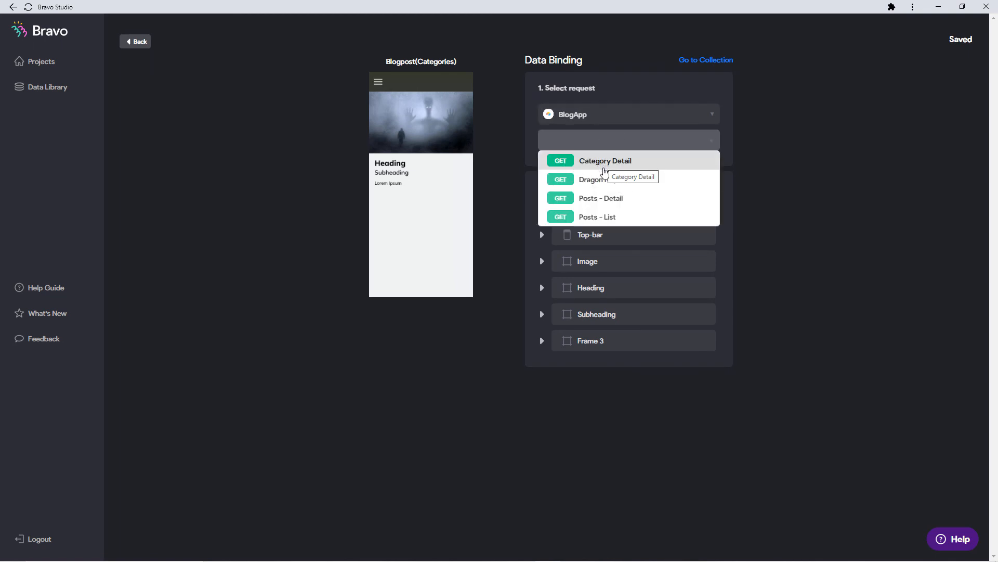
pyautogui.click(606, 162)
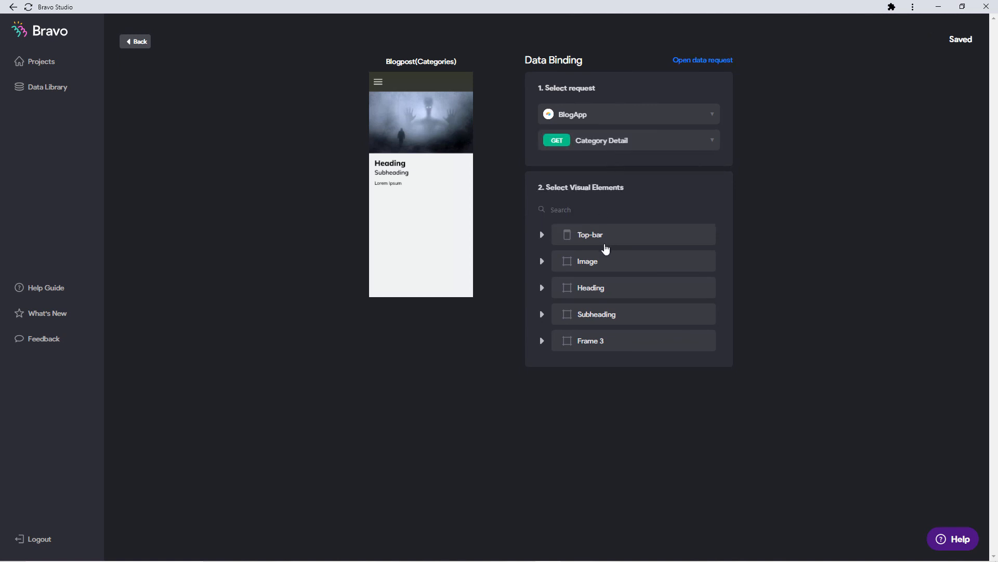
# Bind the image to Image 0 url and the Heading text to Name.
pyautogui.click(542, 261)
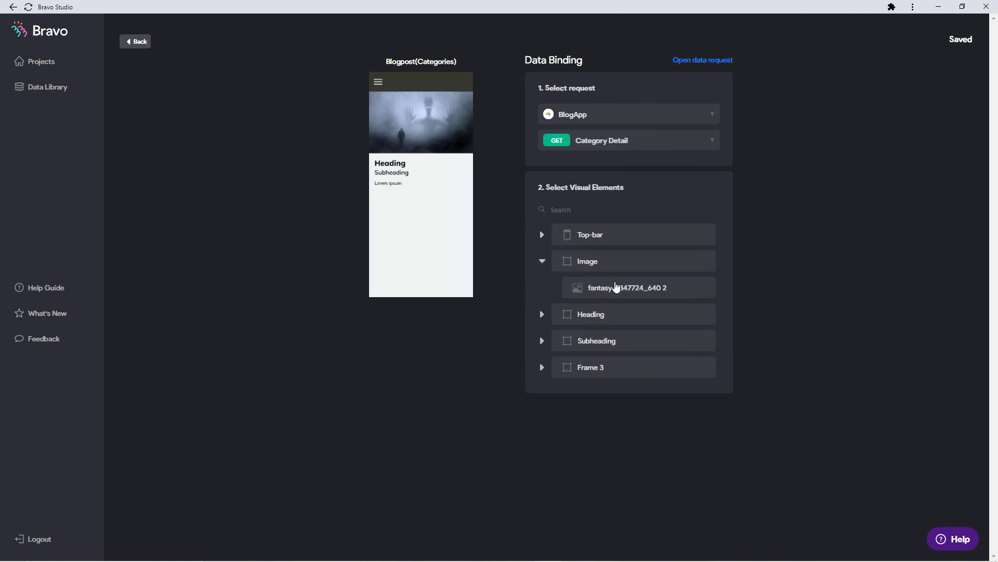
pyautogui.click(615, 288)
pyautogui.click(885, 187)
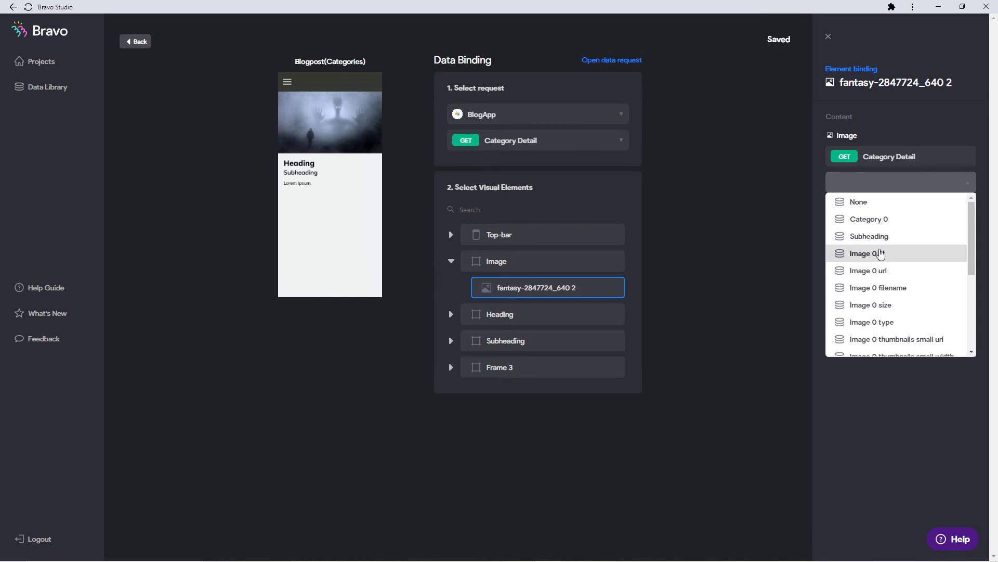
pyautogui.click(891, 270)
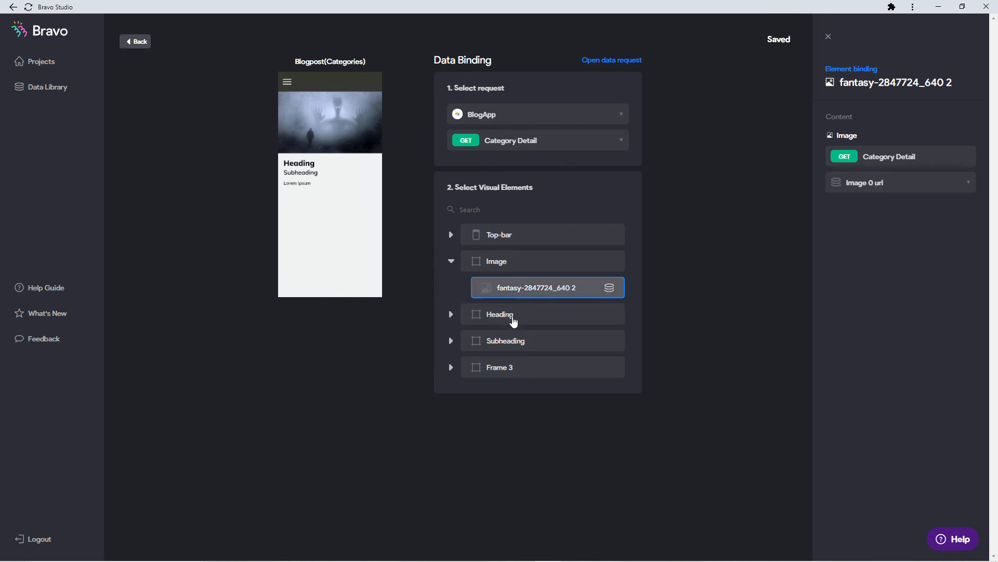
pyautogui.click(517, 319)
pyautogui.click(519, 335)
pyautogui.click(863, 183)
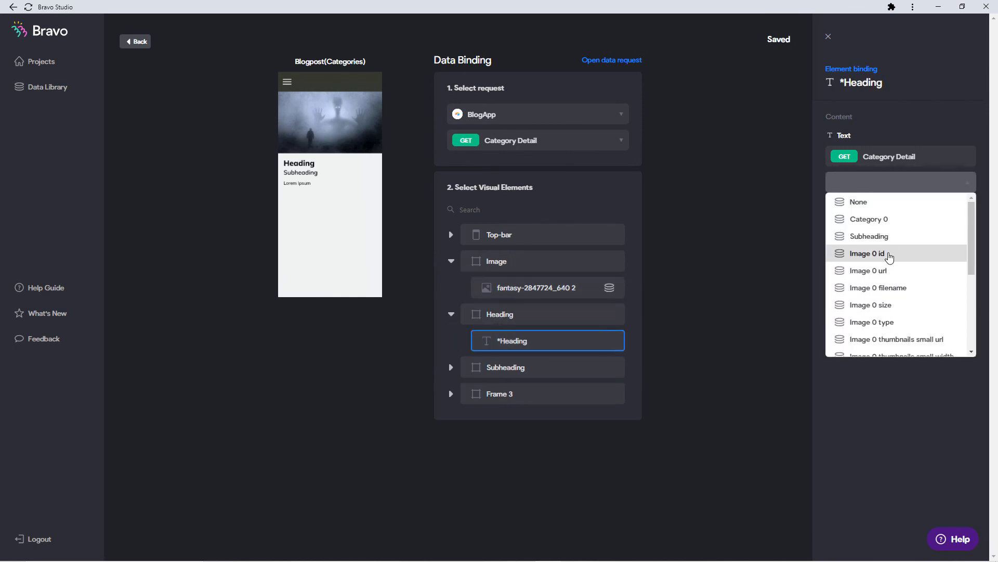
pyautogui.scroll(-2, 890, 276)
pyautogui.scroll(-3, 889, 278)
pyautogui.click(888, 350)
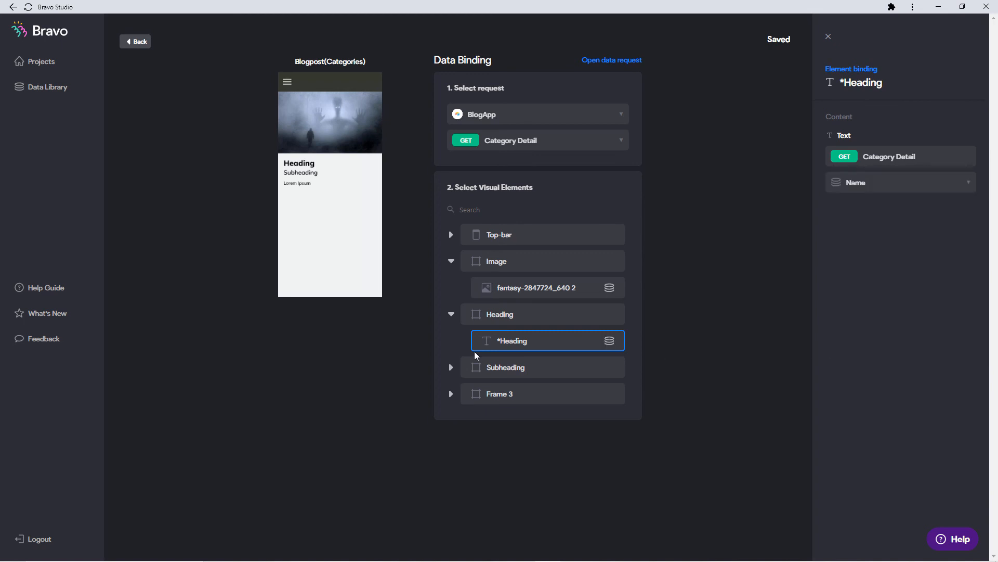
# Bind the Subheading text to Subheading and the Post Text to Text.
pyautogui.click(450, 368)
pyautogui.click(517, 390)
pyautogui.click(884, 182)
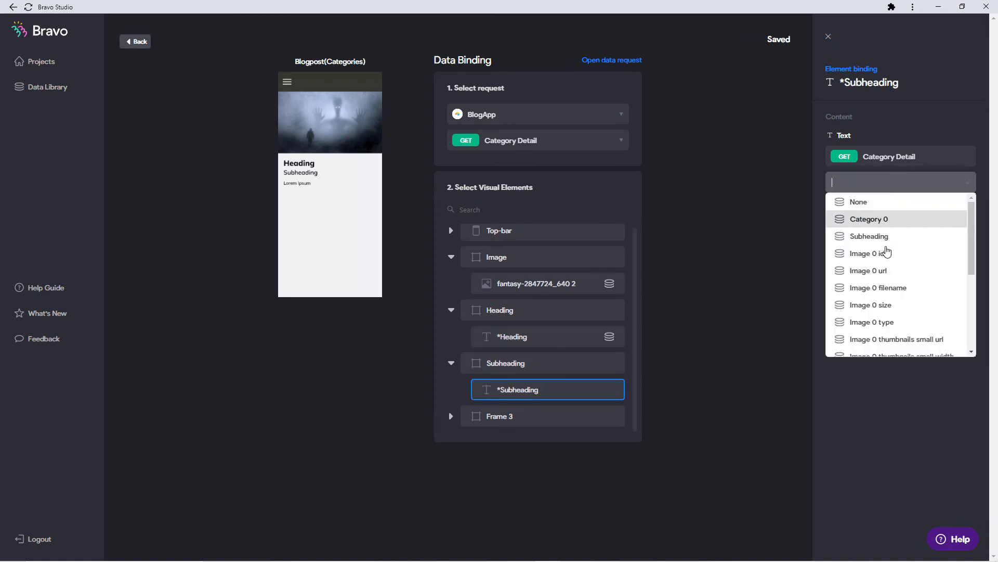
pyautogui.click(885, 236)
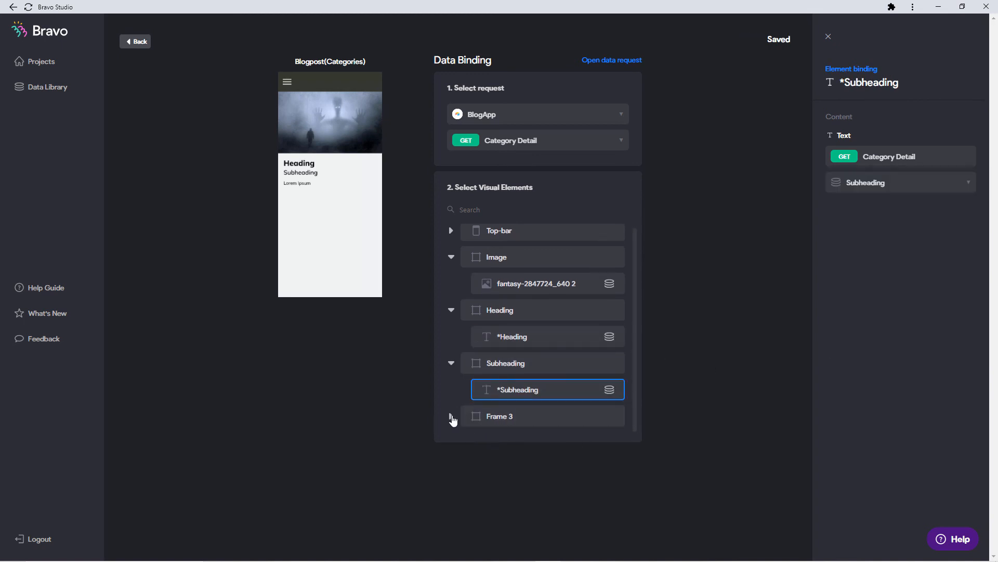
pyautogui.click(452, 418)
pyautogui.click(550, 415)
pyautogui.click(938, 189)
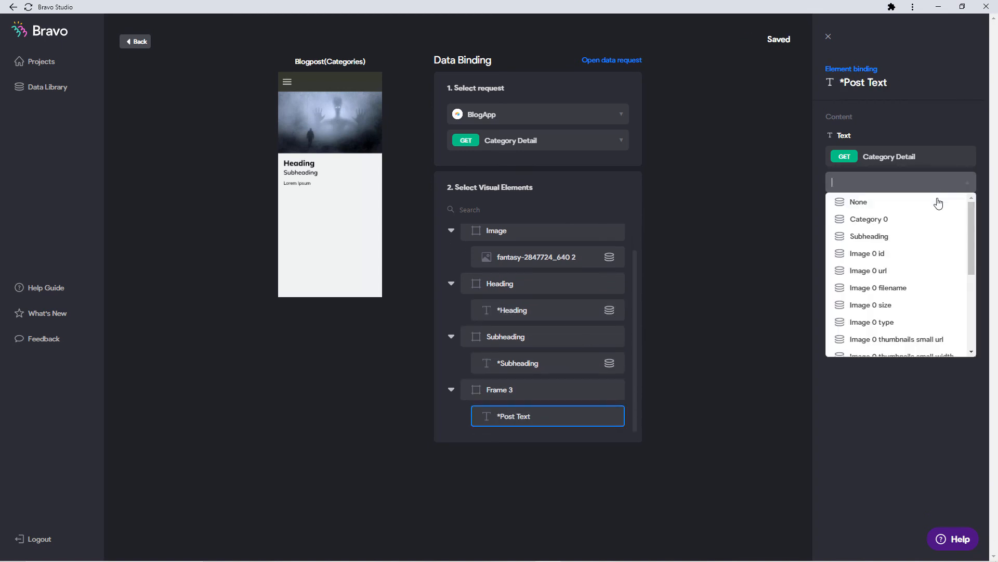
pyautogui.scroll(-5, 925, 250)
pyautogui.click(891, 338)
pyautogui.click(771, 283)
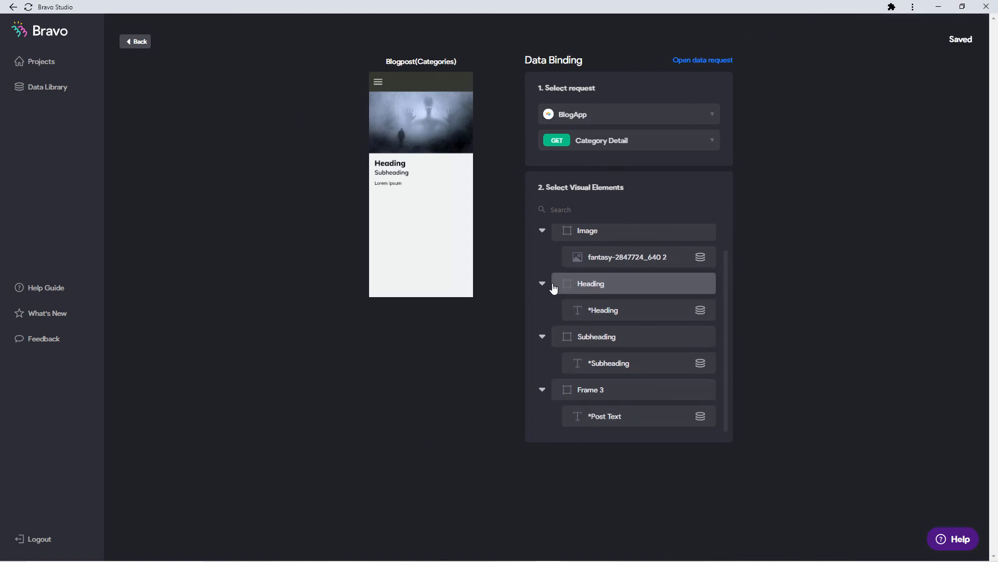
# Reload the app preview with the latest binding changes.
pyautogui.moveTo(220, 107); pyautogui.dragTo(279, 83)
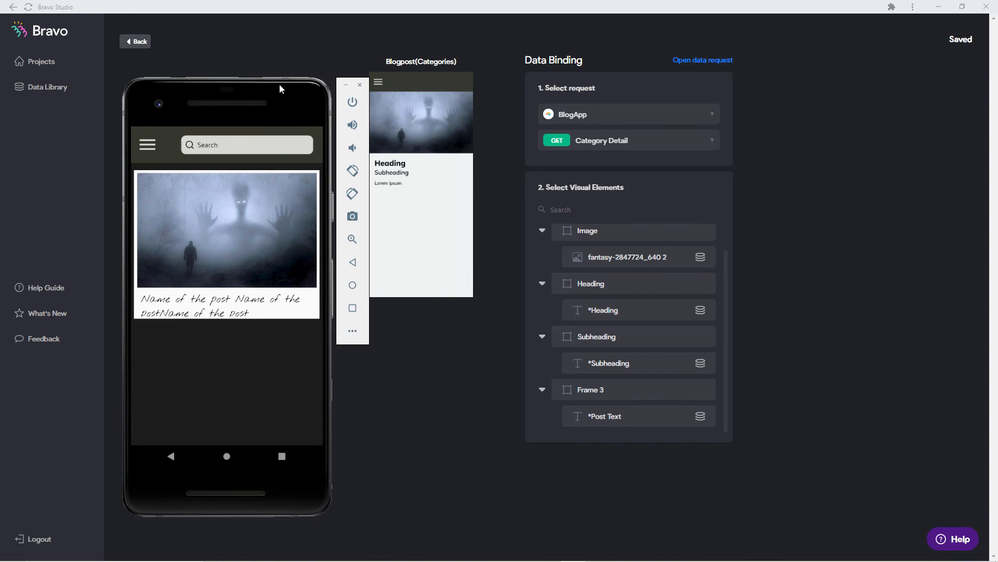
pyautogui.click(257, 343)
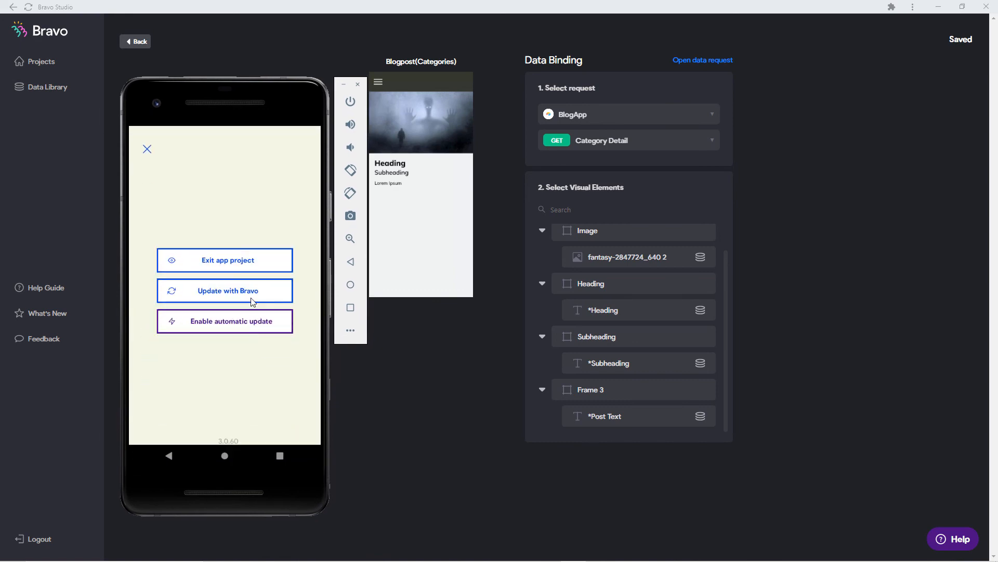
pyautogui.click(251, 295)
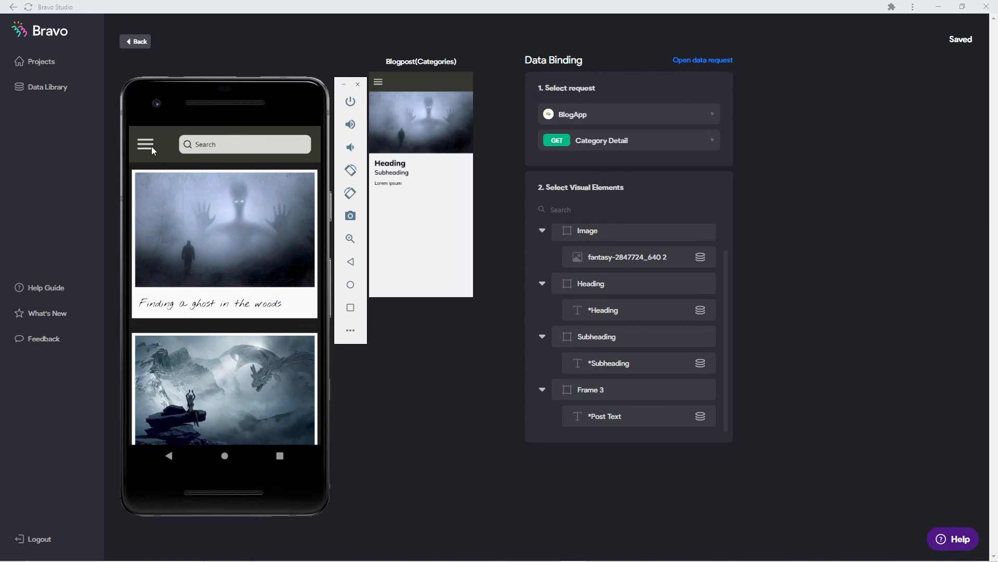
# View the Dragons post 'Killing your first Dragon' via Categories, then move the emulator off screen.
pyautogui.click(151, 145)
pyautogui.click(176, 232)
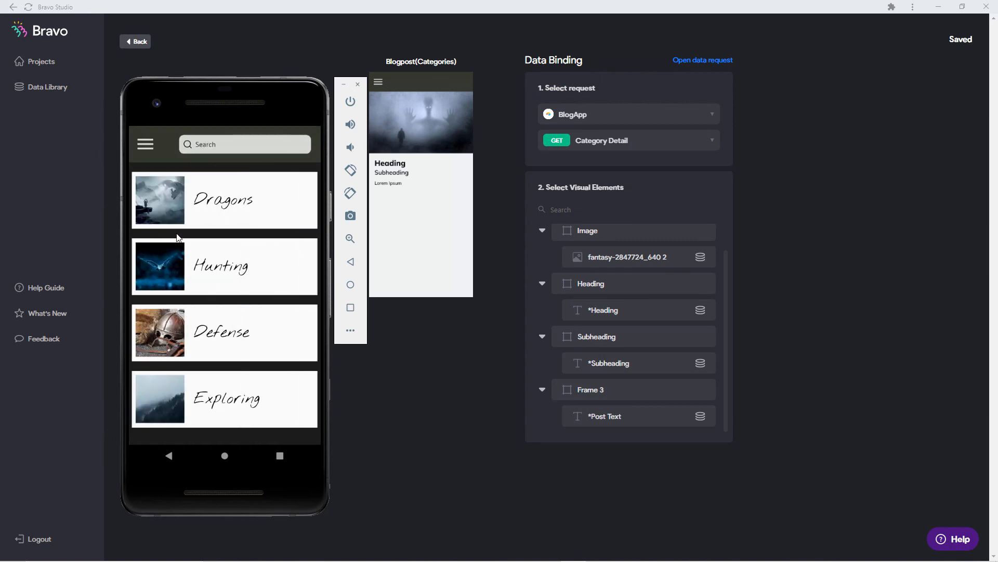
pyautogui.click(214, 203)
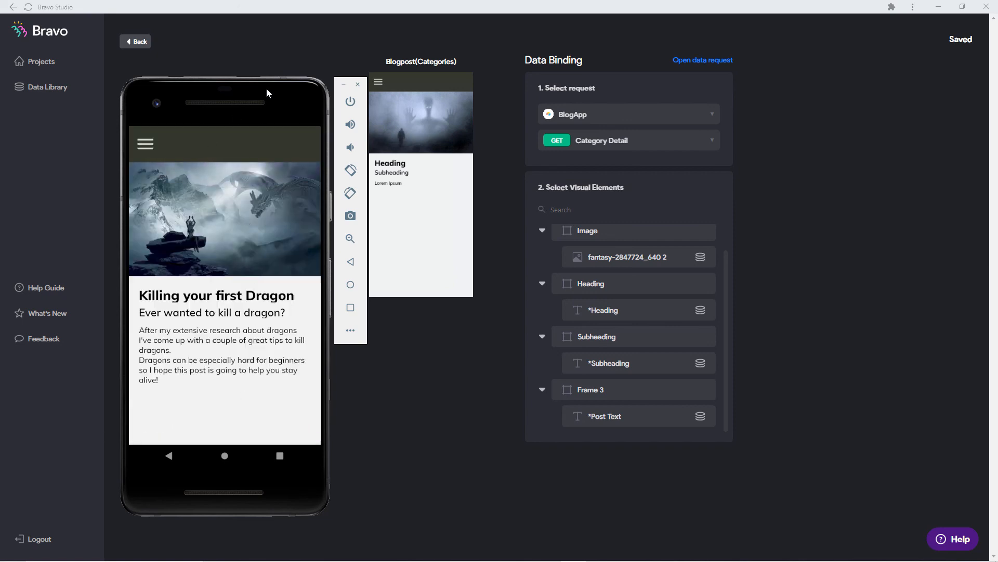
pyautogui.moveTo(267, 88); pyautogui.dragTo(0, 79)
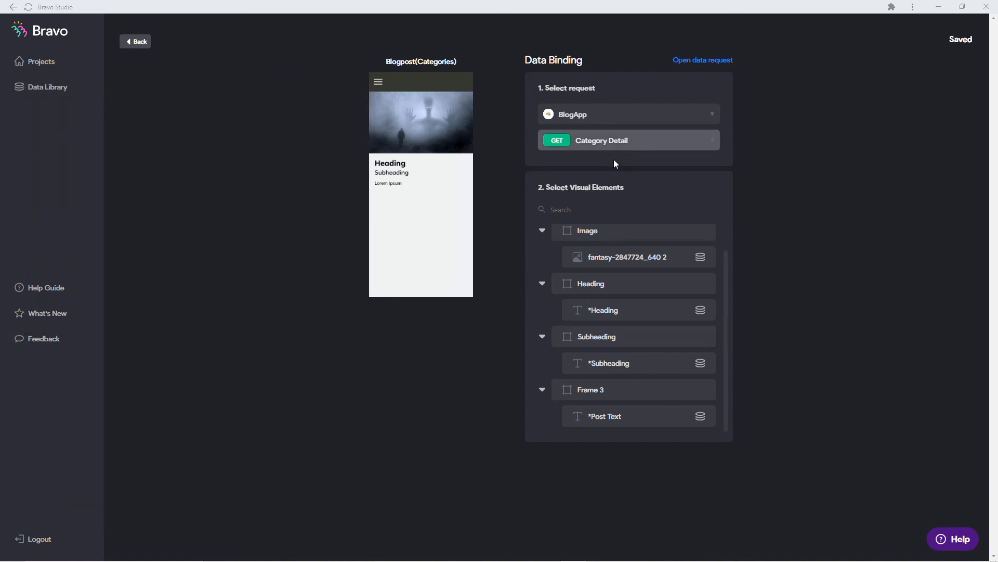
# Go back to the Blog App screens overview and scroll through its screens.
pyautogui.click(136, 44)
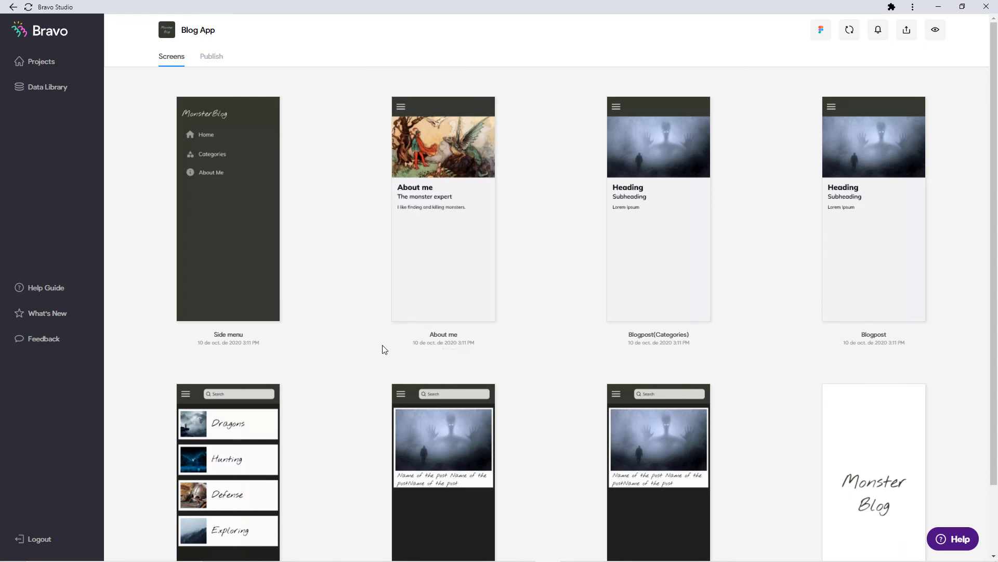
pyautogui.scroll(-2, 368, 358)
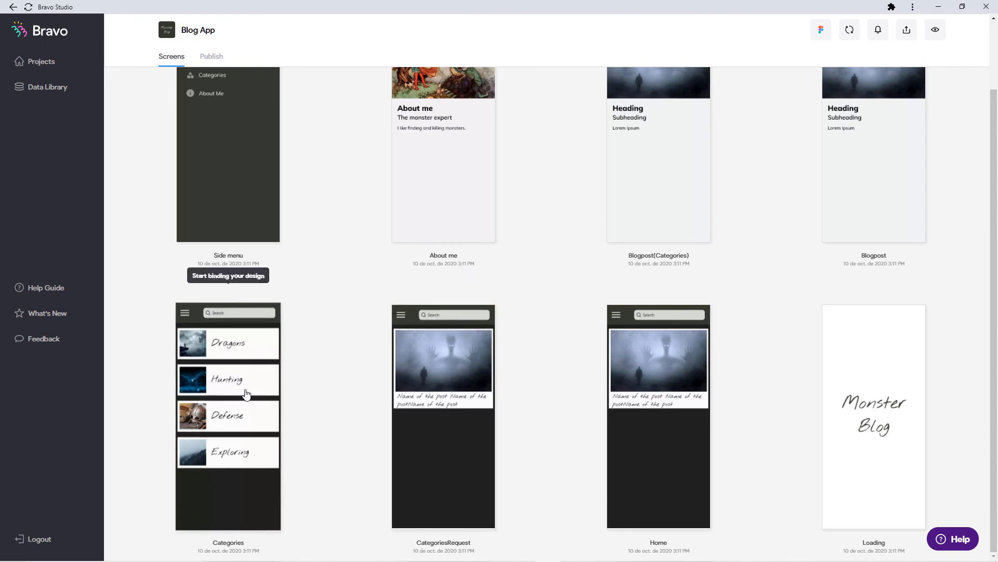
pyautogui.scroll(2, 368, 452)
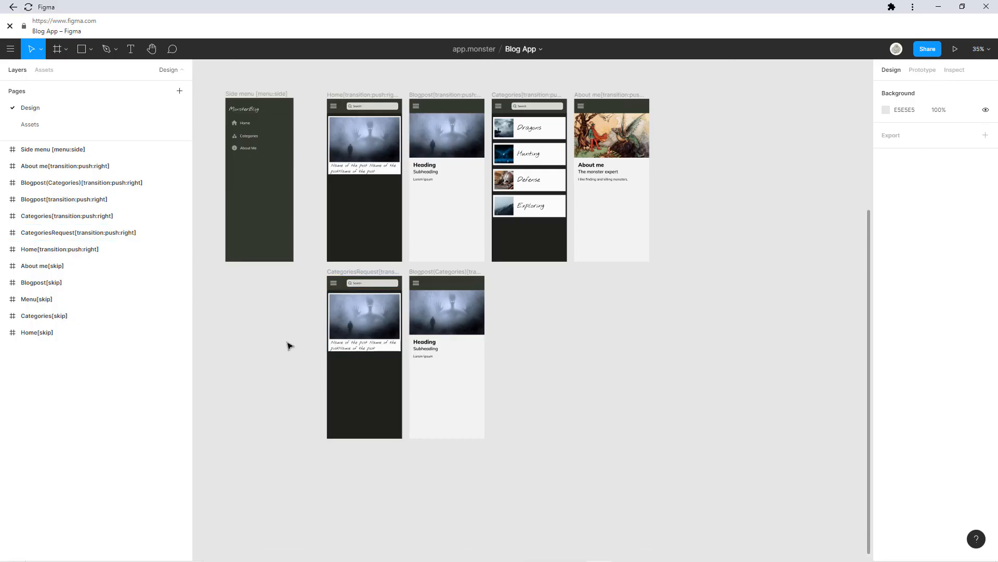
# Change the CategoriesRequest frame's name tag to [transition:push:left].
pyautogui.click(351, 272)
pyautogui.scroll(5, 343, 319)
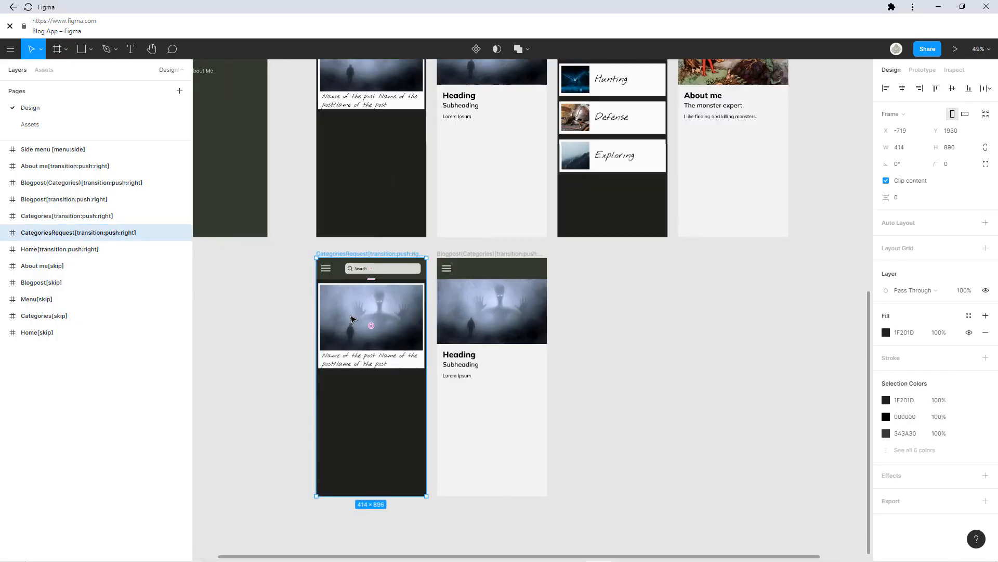
pyautogui.doubleClick(134, 234)
pyautogui.press('BackSpace')
pyautogui.press('BackSpace')
pyautogui.press('BackSpace')
pyautogui.press('BackSpace')
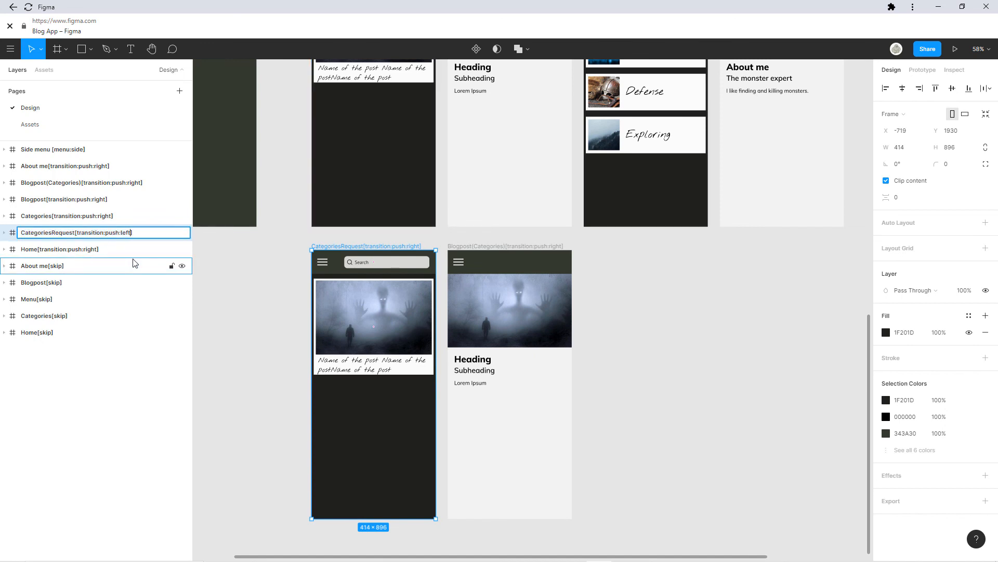
pyautogui.press('Return')
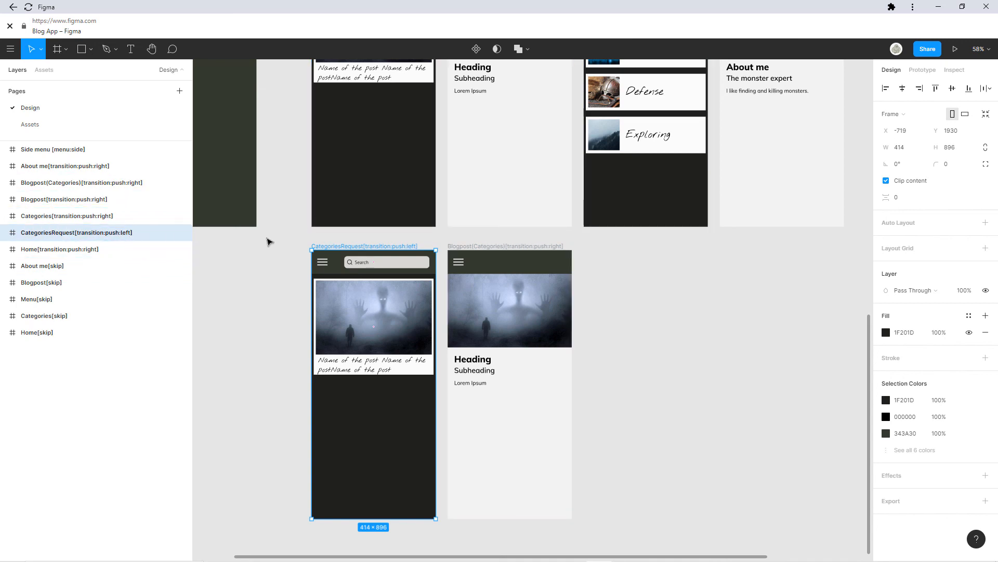
# Paste a copy of the frame below it and rename it HuntingRequest[transition:push:left].
pyautogui.scroll(-2, 353, 248)
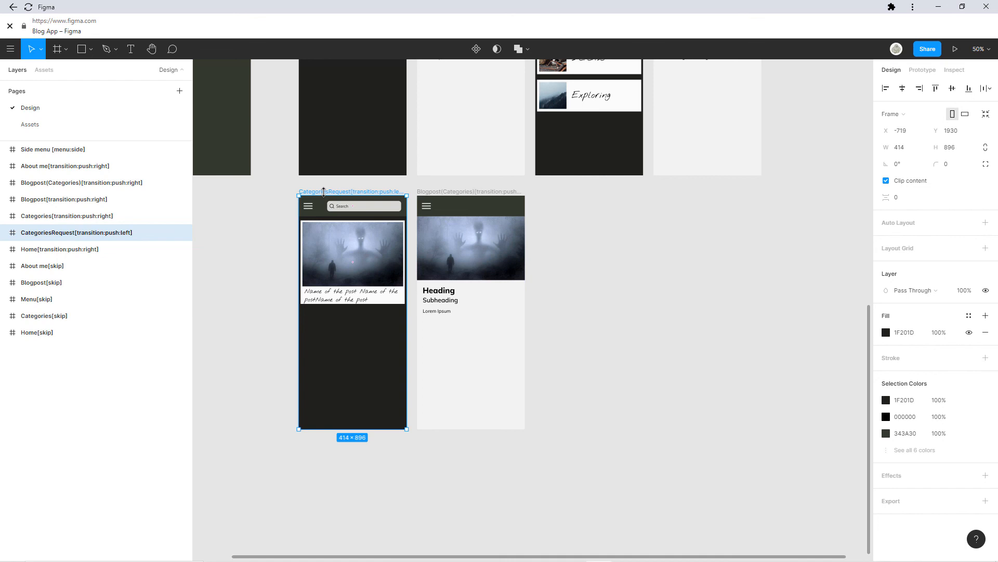
pyautogui.hotkey('ctrl', 'v')
pyautogui.moveTo(588, 192); pyautogui.dragTo(348, 455)
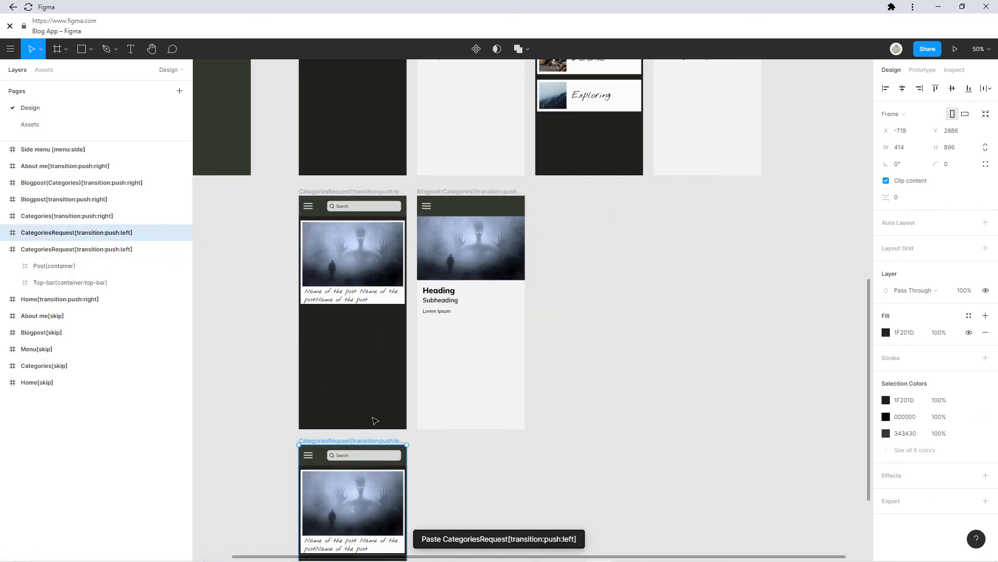
pyautogui.doubleClick(76, 233)
pyautogui.click(75, 234)
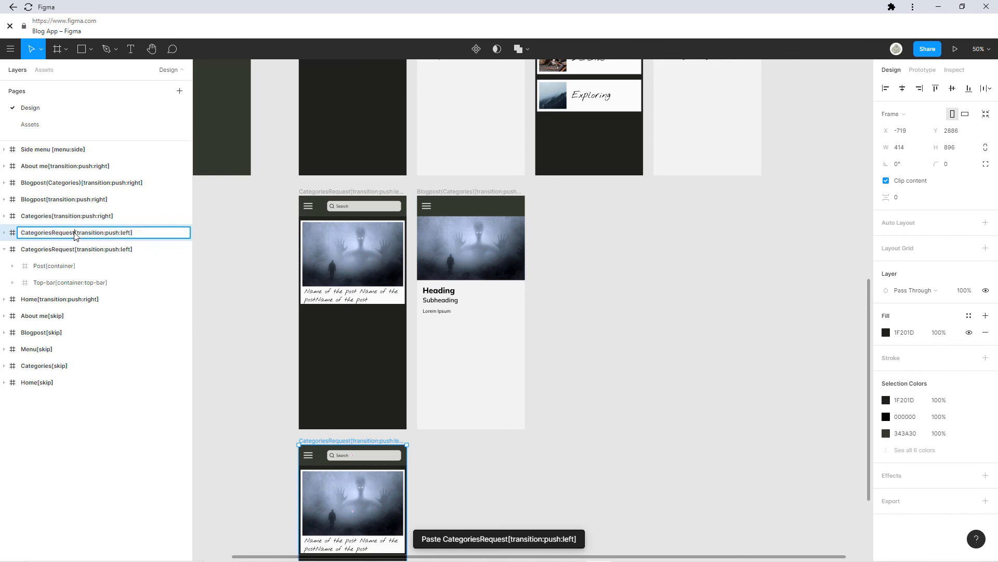
pyautogui.moveTo(45, 235); pyautogui.dragTo(21, 234)
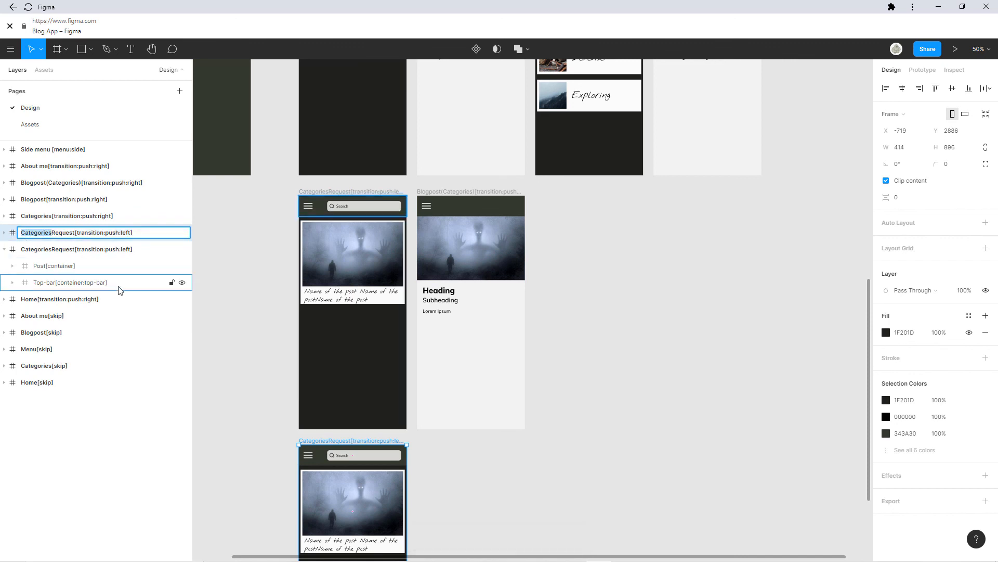
pyautogui.write('Hunting')
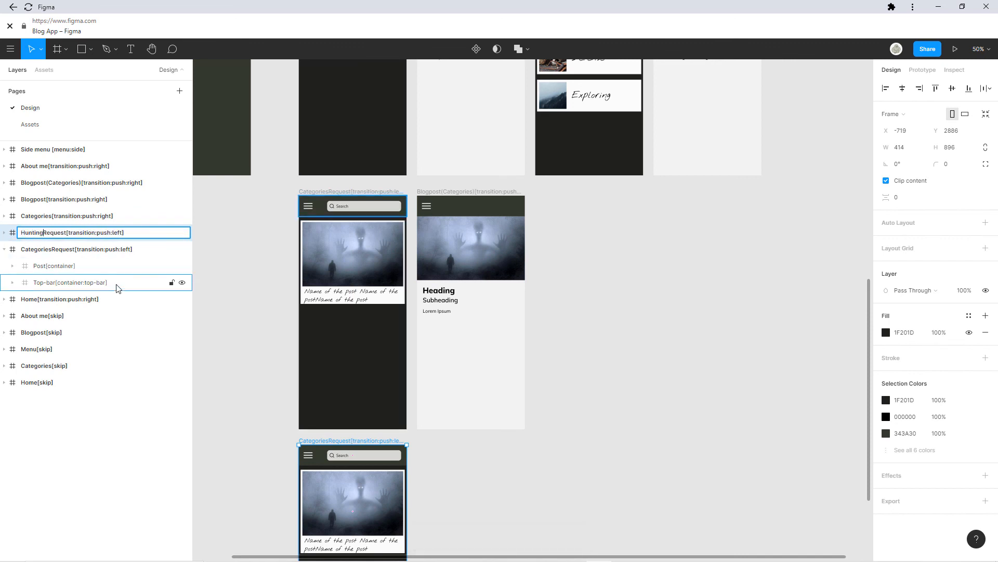
pyautogui.click(35, 221)
# Rename the original frame to DragonRequest[transition:push:left].
pyautogui.doubleClick(52, 250)
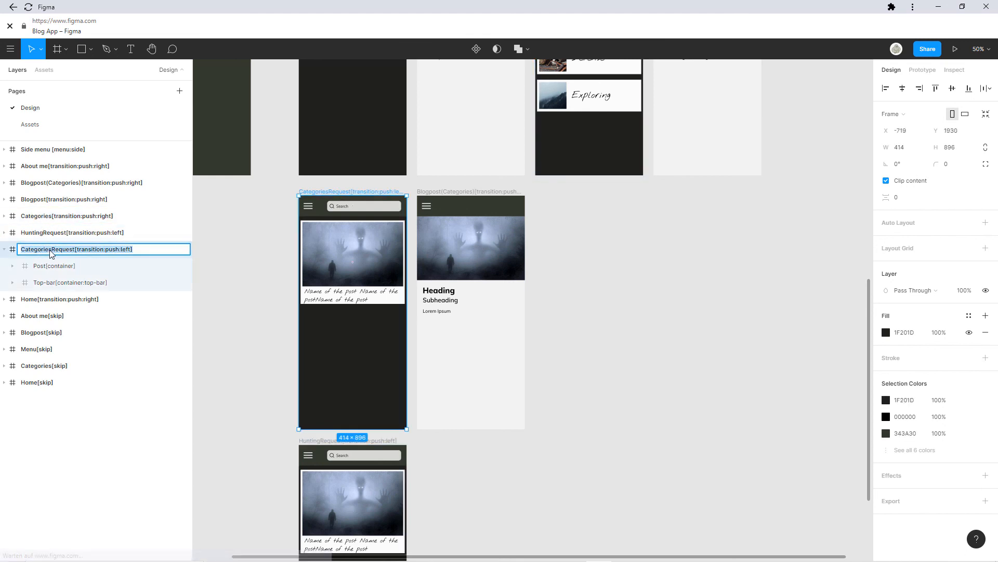
pyautogui.click(51, 250)
pyautogui.hotkey('shift', 'Home')
pyautogui.write('Drago')
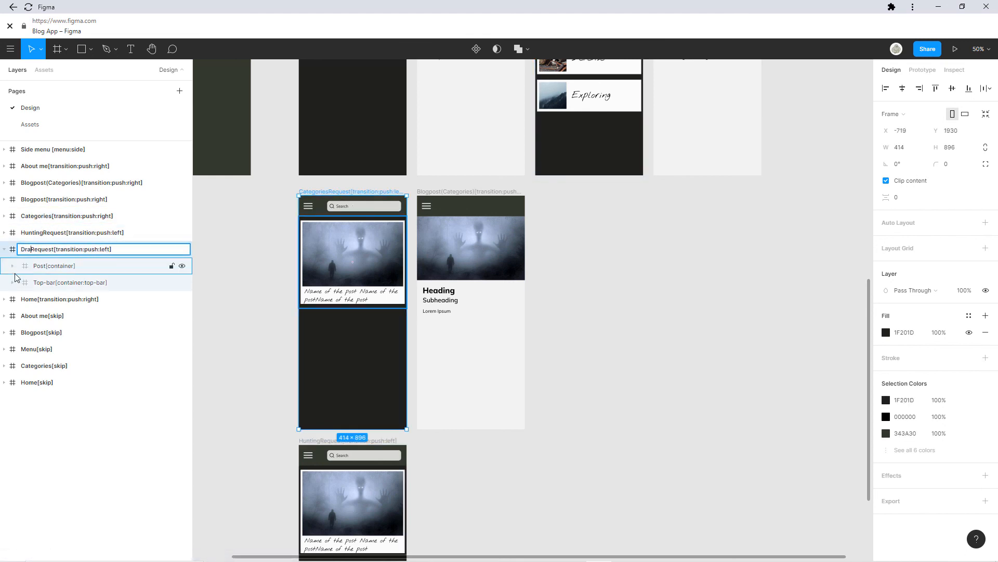
pyautogui.write('n')
pyautogui.click(390, 384)
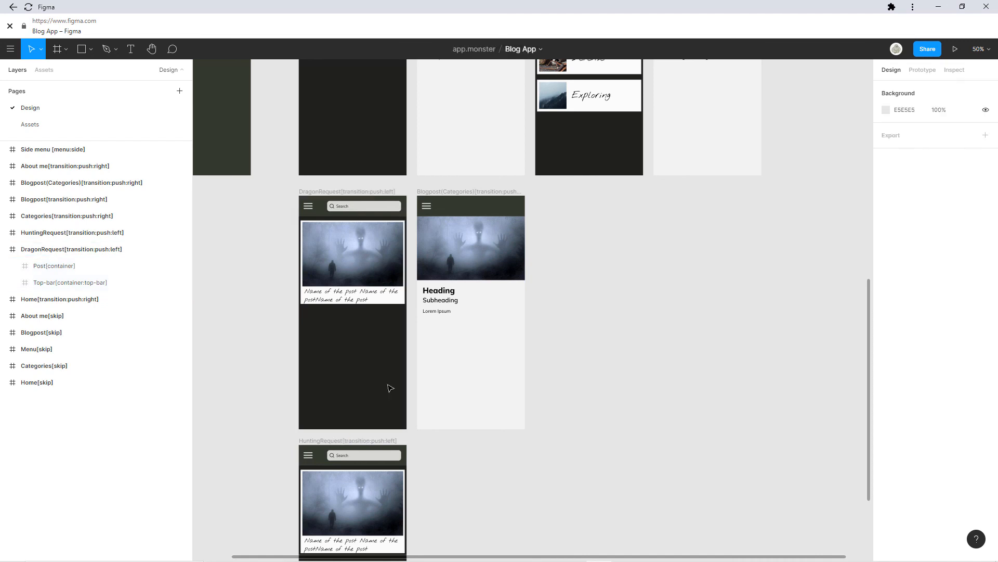
pyautogui.scroll(-5, 387, 260)
pyautogui.click(316, 149)
# Duplicate HuntingRequest below it and rename the copy DefenseRequest[transition:push:left].
pyautogui.hotkey('ctrl', 'd')
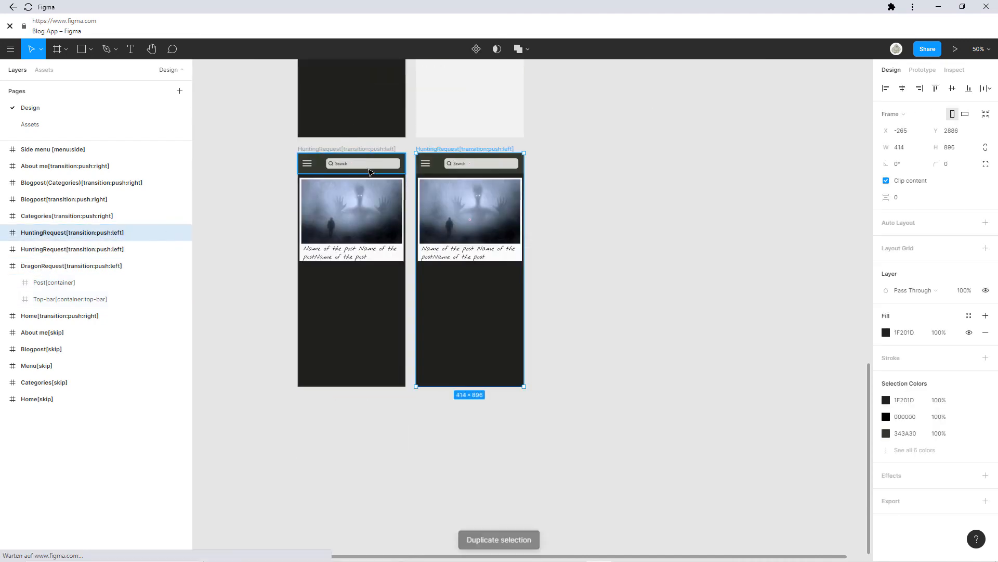
pyautogui.moveTo(467, 149); pyautogui.dragTo(339, 401)
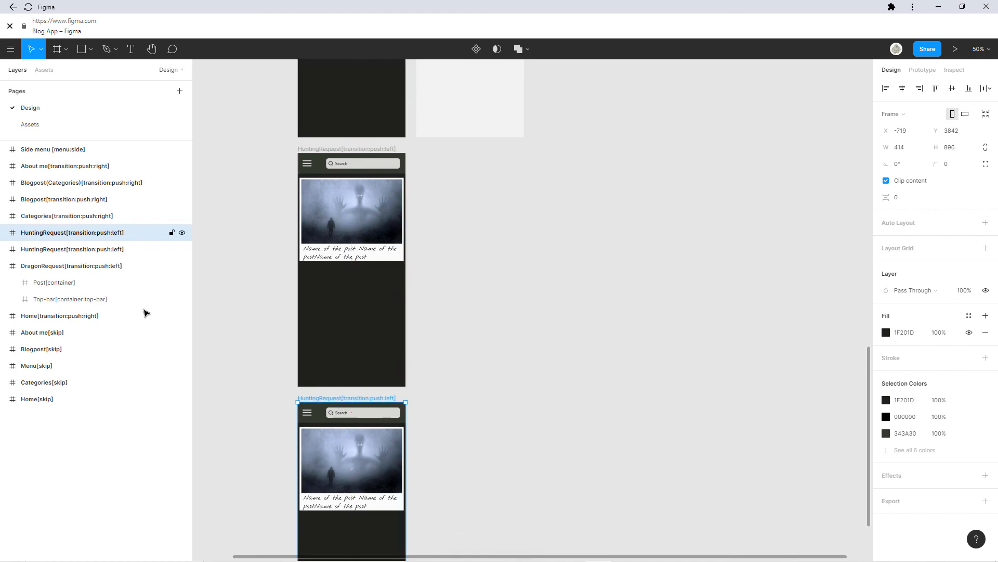
pyautogui.doubleClick(43, 233)
pyautogui.doubleClick(43, 232)
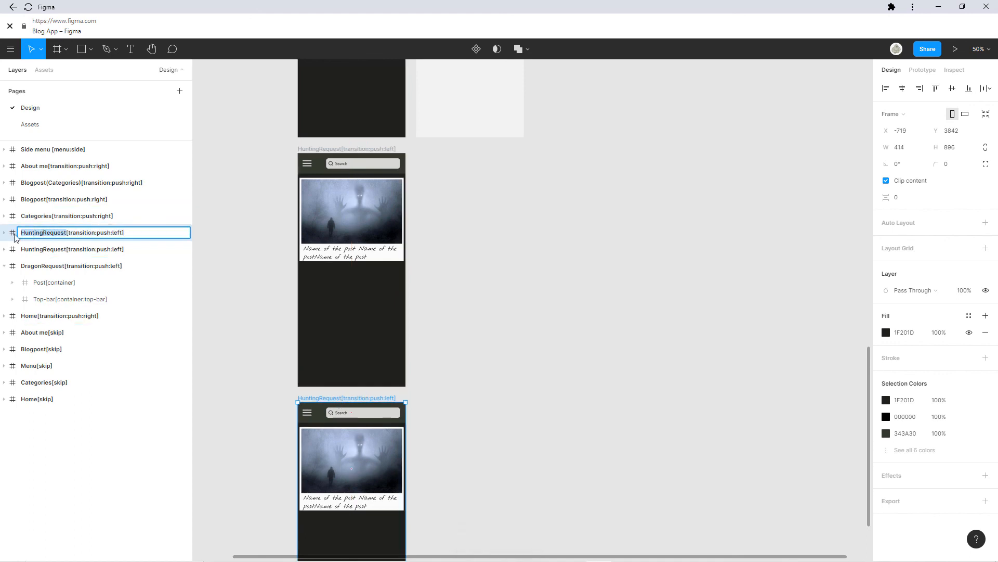
pyautogui.click(43, 234)
pyautogui.press('BackSpace')
pyautogui.press('BackSpace')
pyautogui.press('BackSpace')
pyautogui.press('BackSpace')
pyautogui.press('BackSpace')
pyautogui.press('BackSpace')
pyautogui.press('BackSpace')
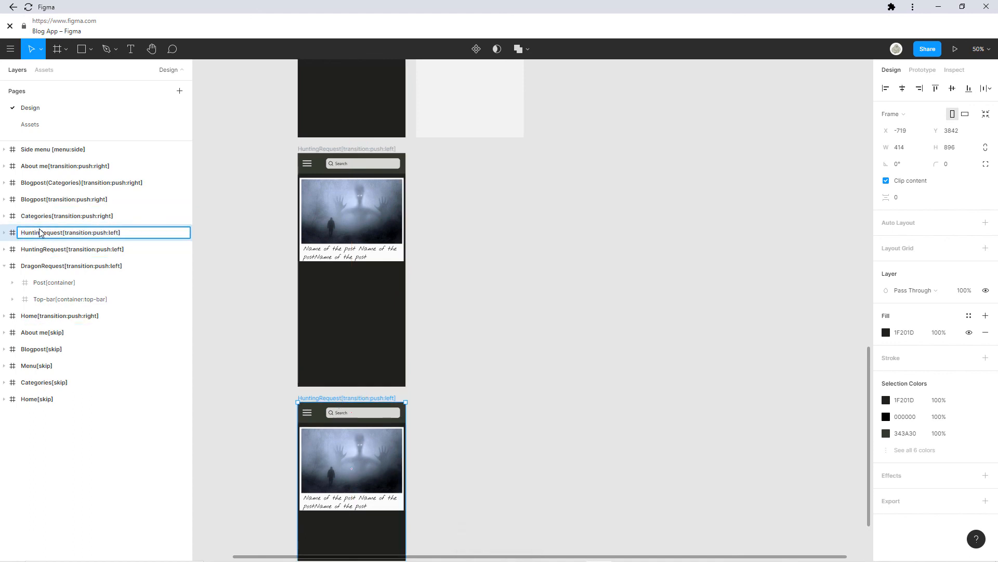
pyautogui.write('Defense')
pyautogui.press('Return')
# Paste another copy beneath DefenseRequest, rename it ExploringRequest[transition:push:left], and return to Bravo Studio.
pyautogui.scroll(-3, 336, 217)
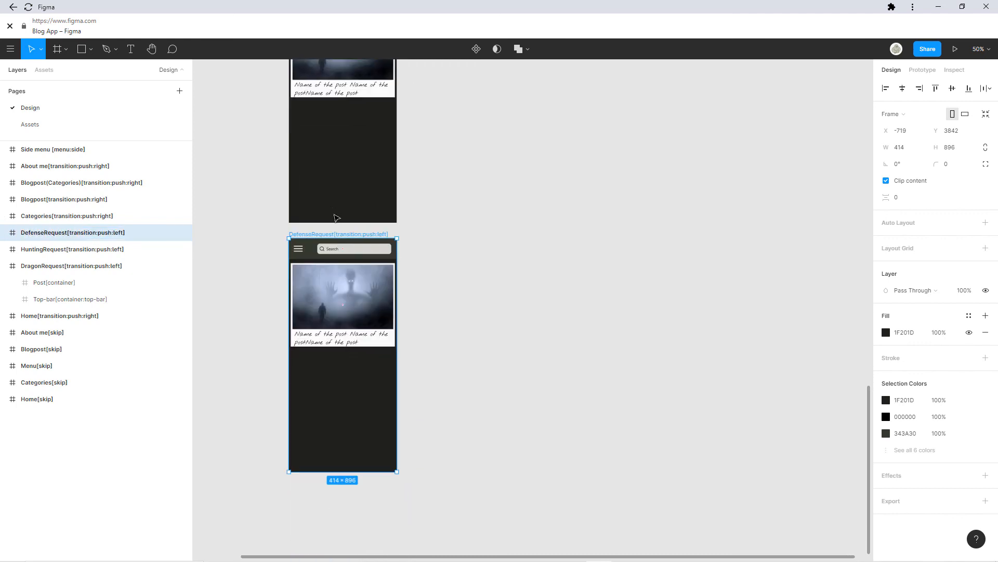
pyautogui.hotkey('ctrl', 'v')
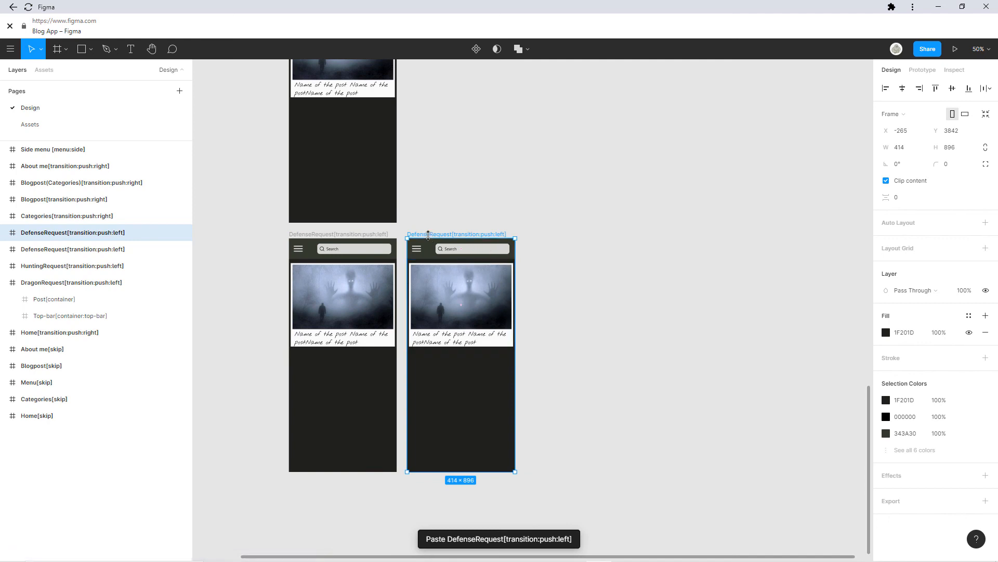
pyautogui.moveTo(428, 232); pyautogui.dragTo(311, 484)
pyautogui.scroll(-3, 338, 468)
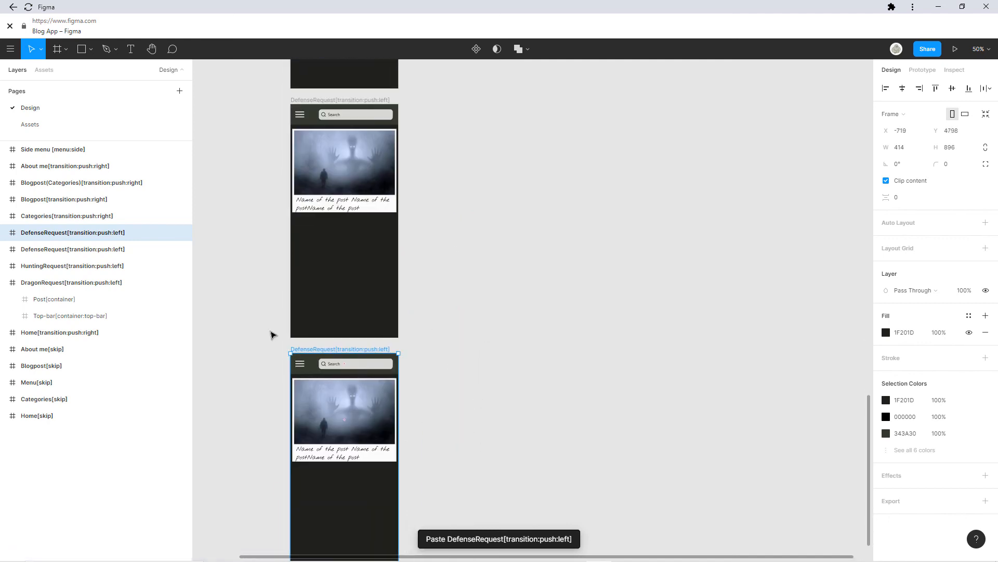
pyautogui.doubleClick(42, 234)
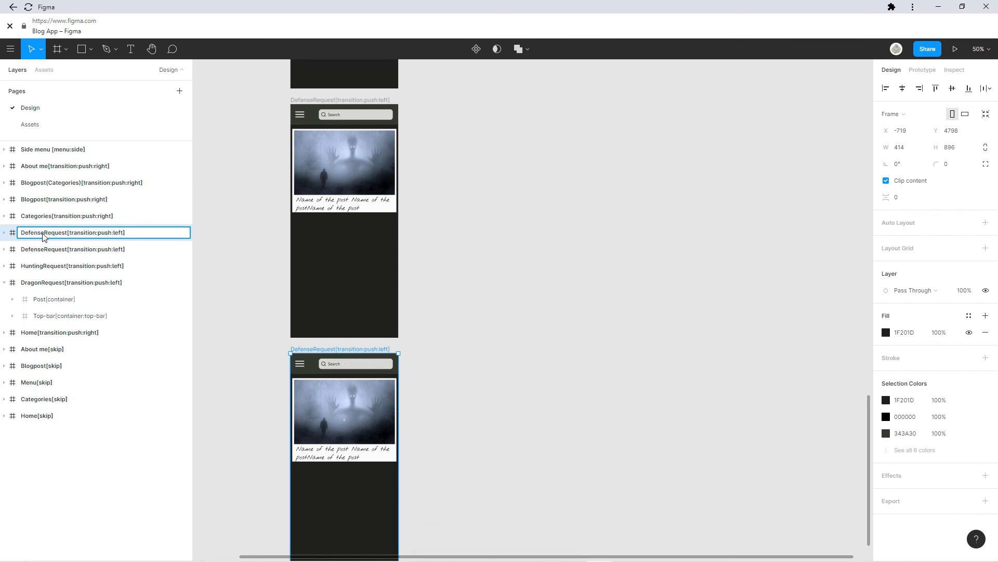
pyautogui.press('BackSpace')
pyautogui.press('BackSpace')
pyautogui.press('BackSpace')
pyautogui.press('BackSpace')
pyautogui.press('BackSpace')
pyautogui.press('BackSpace')
pyautogui.press('BackSpace')
pyautogui.write('D')
pyautogui.press('BackSpace')
pyautogui.write('Exploring')
pyautogui.press('Return')
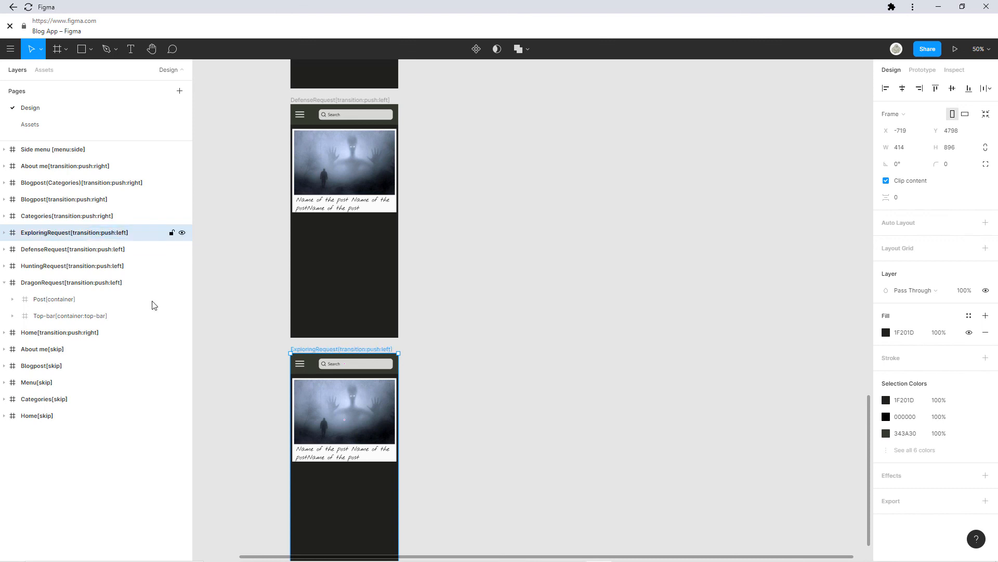
pyautogui.scroll(-10, 468, 223)
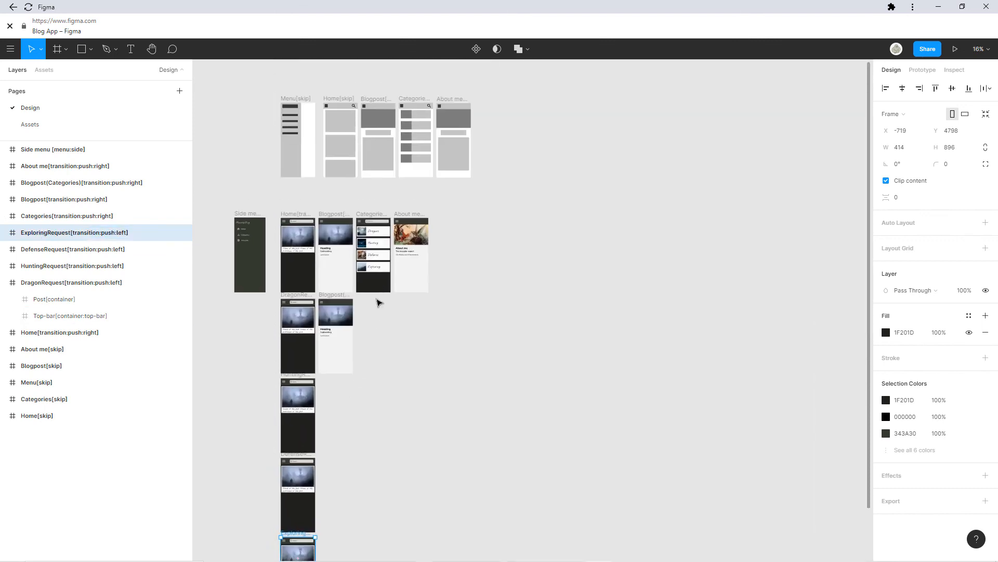
pyautogui.scroll(-5, 416, 260)
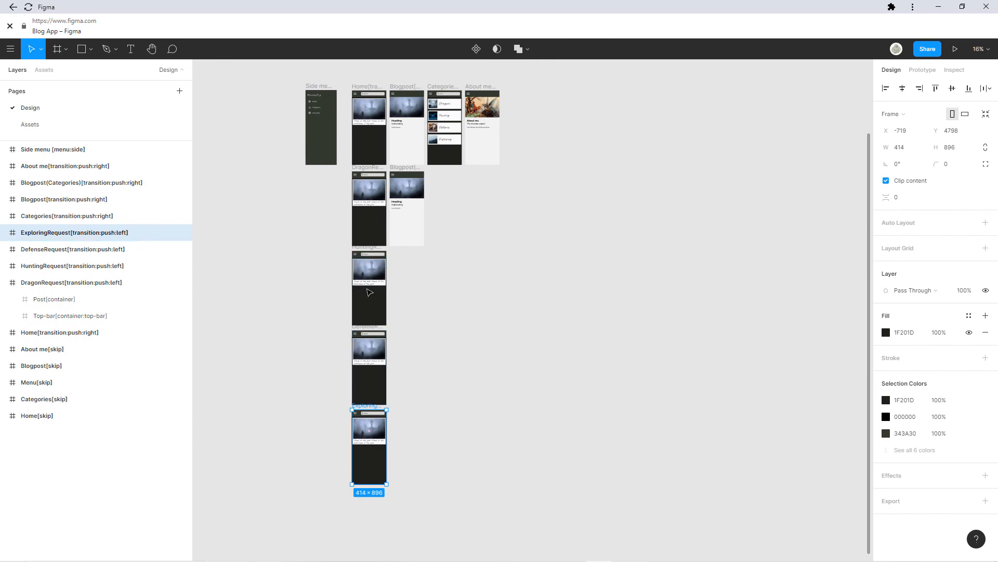
pyautogui.hotkey('alt', 'Tab')
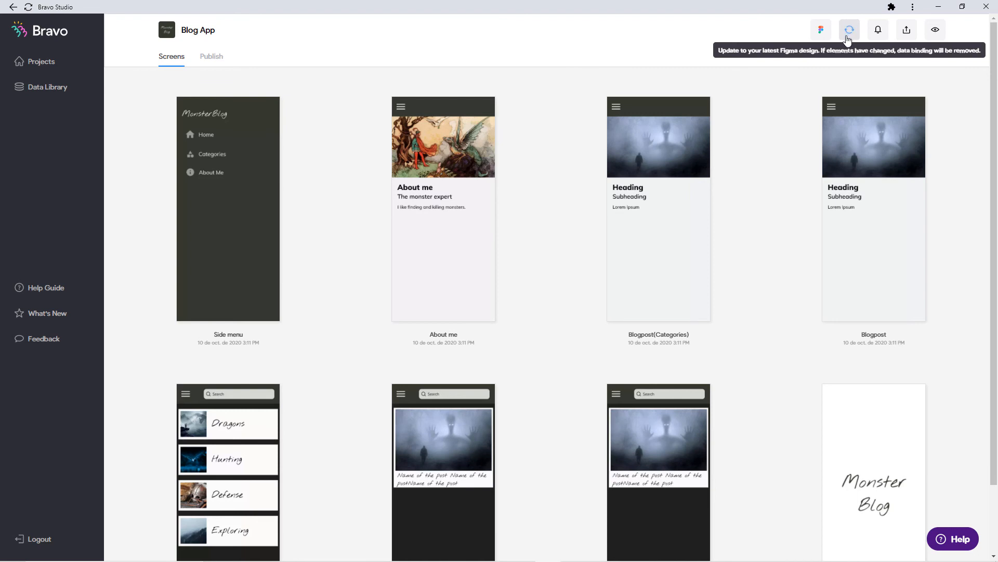
# Update the Blog App from Figma to import the new request screens.
pyautogui.click(848, 31)
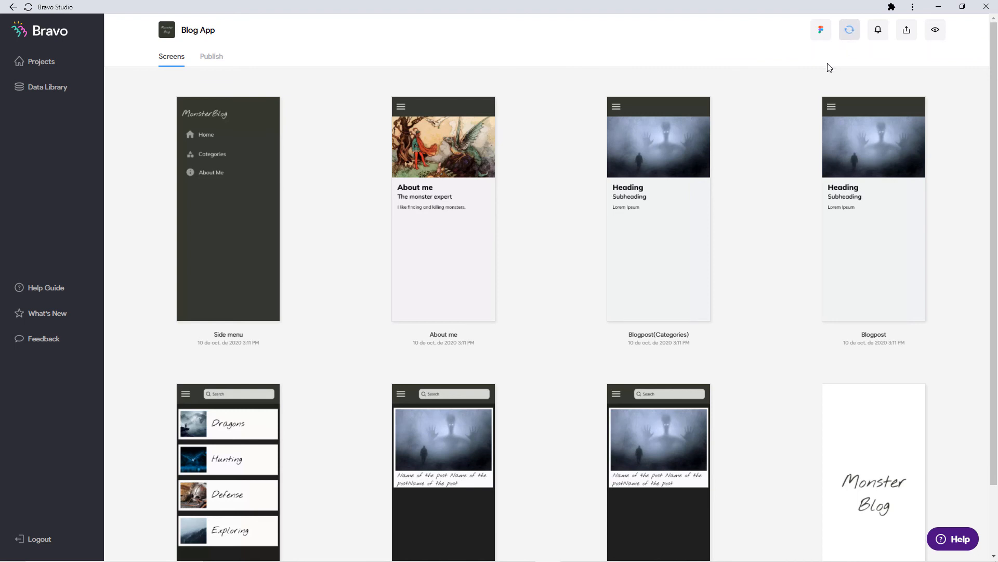
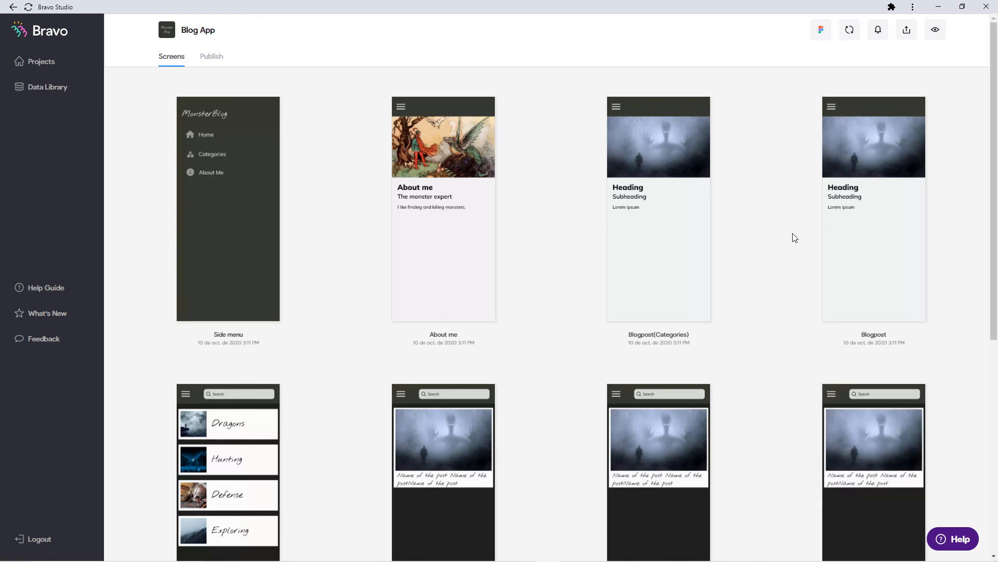
# Inspect the DragonRequest screen's Post and posttitle bindings, then check the unbound ExploringRequest screen.
pyautogui.scroll(-7, 793, 237)
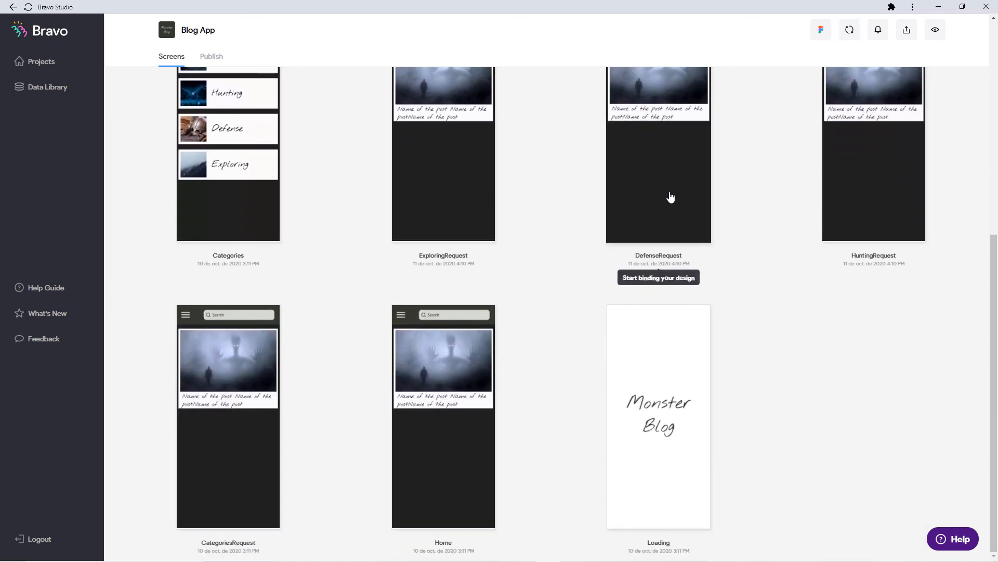
pyautogui.scroll(-7, 330, 259)
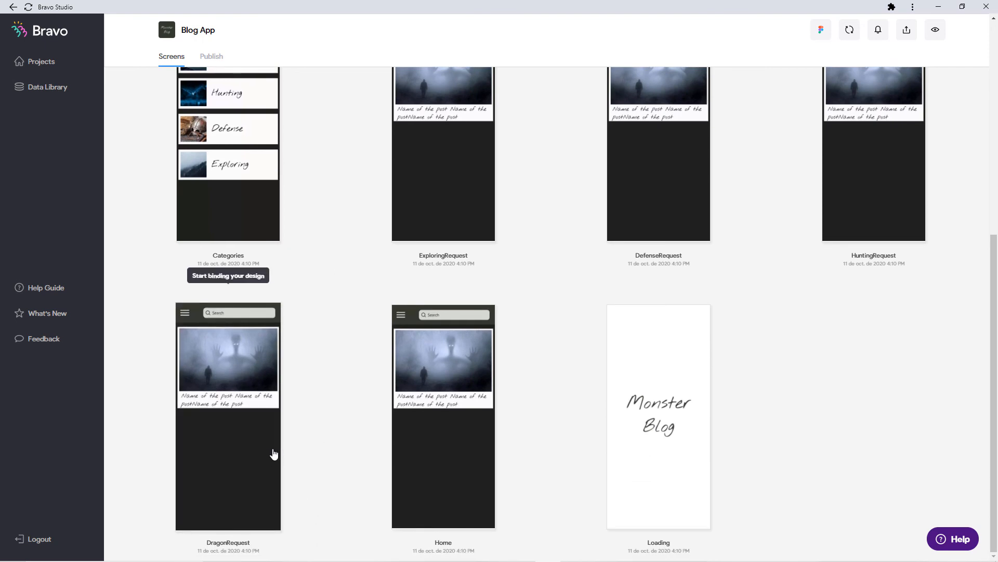
pyautogui.click(264, 452)
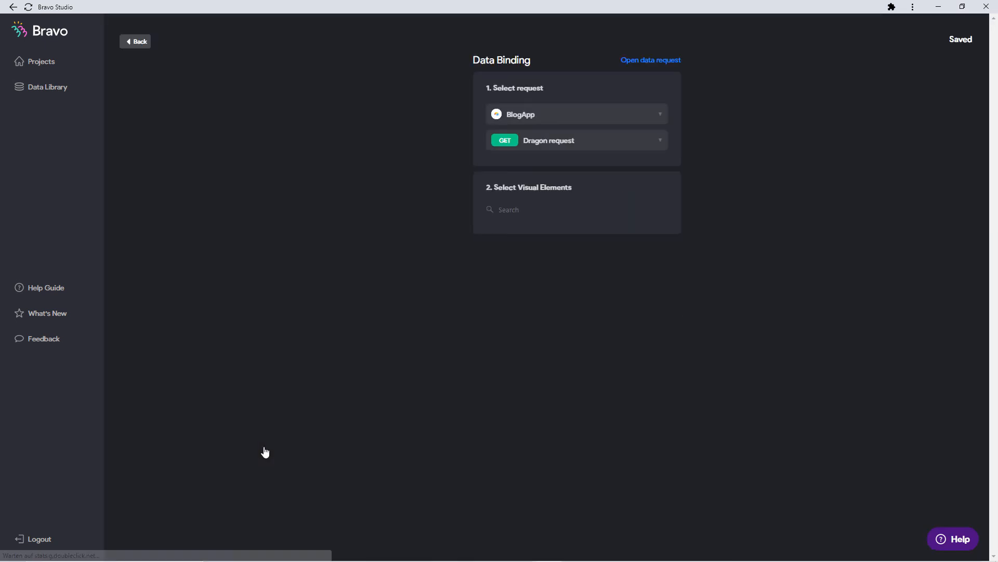
pyautogui.click(543, 262)
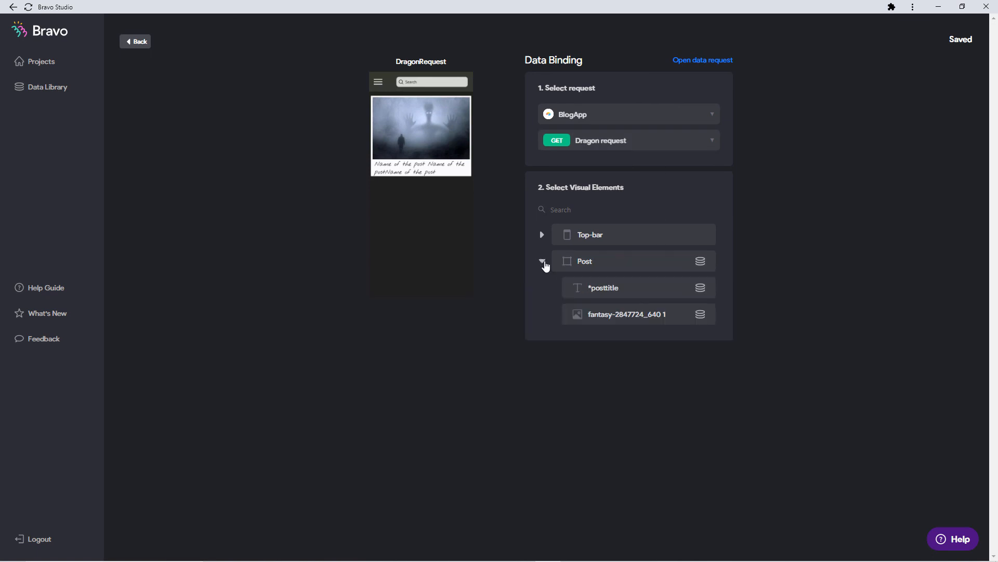
pyautogui.click(599, 289)
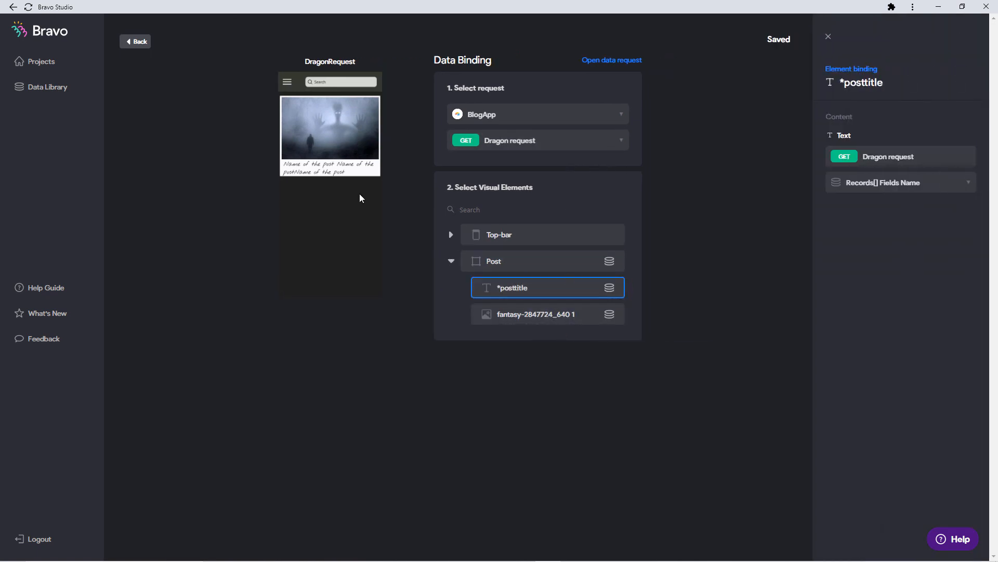
pyautogui.click(137, 43)
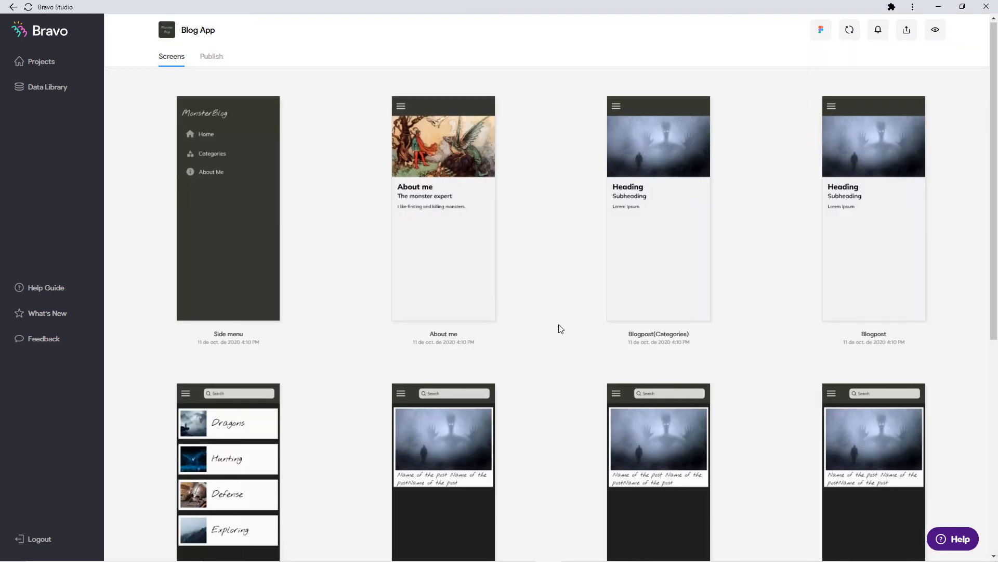
pyautogui.scroll(-4, 558, 312)
pyautogui.scroll(-3, 558, 305)
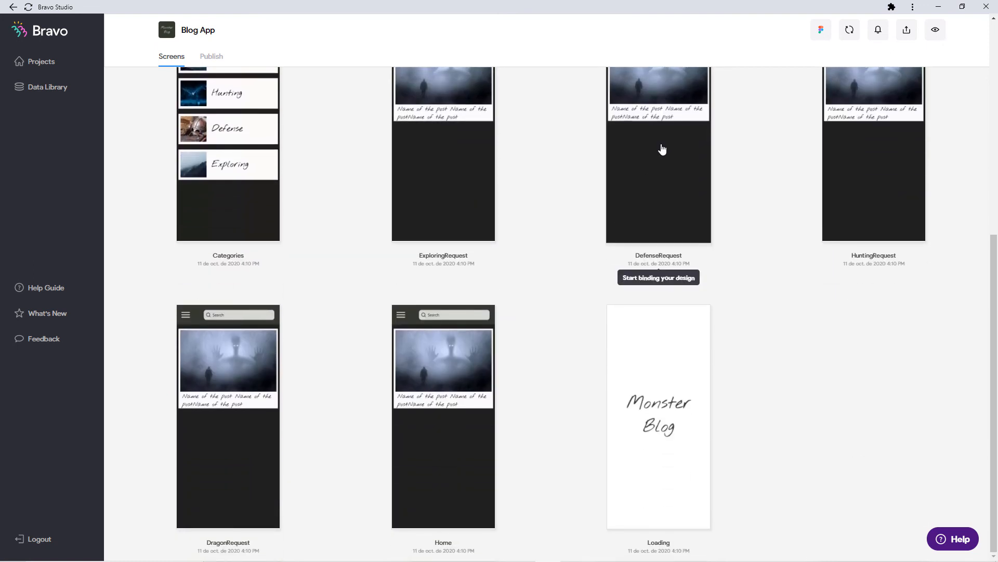
pyautogui.click(478, 173)
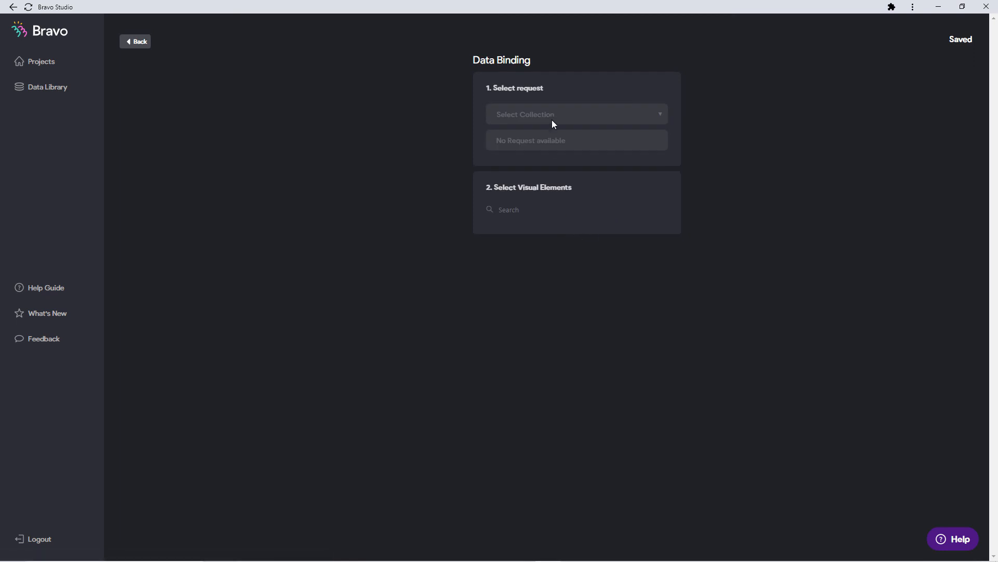
pyautogui.click(143, 45)
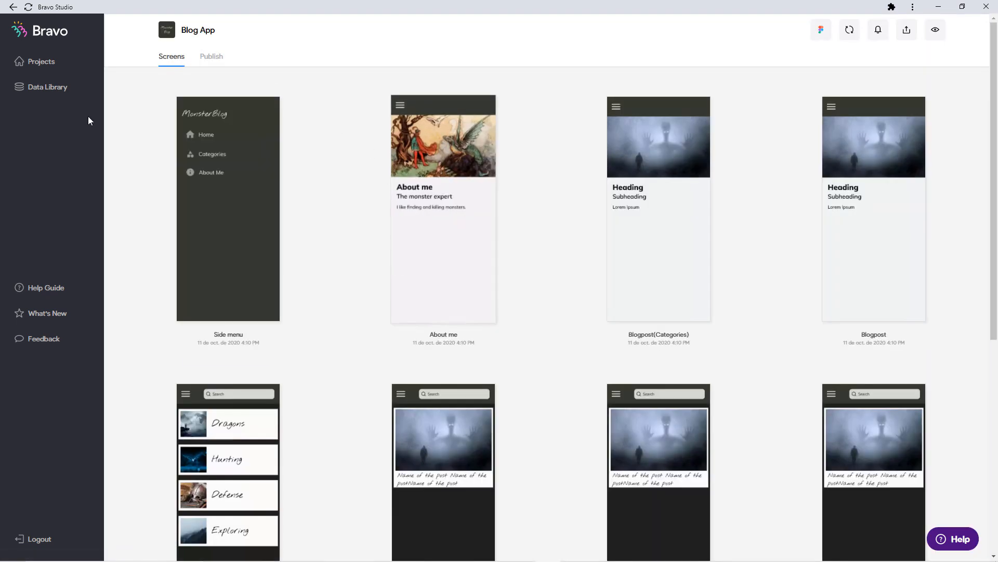
# Duplicate the Dragon request in the Data Library's BlogApp collection, using Advanced view.
pyautogui.click(64, 89)
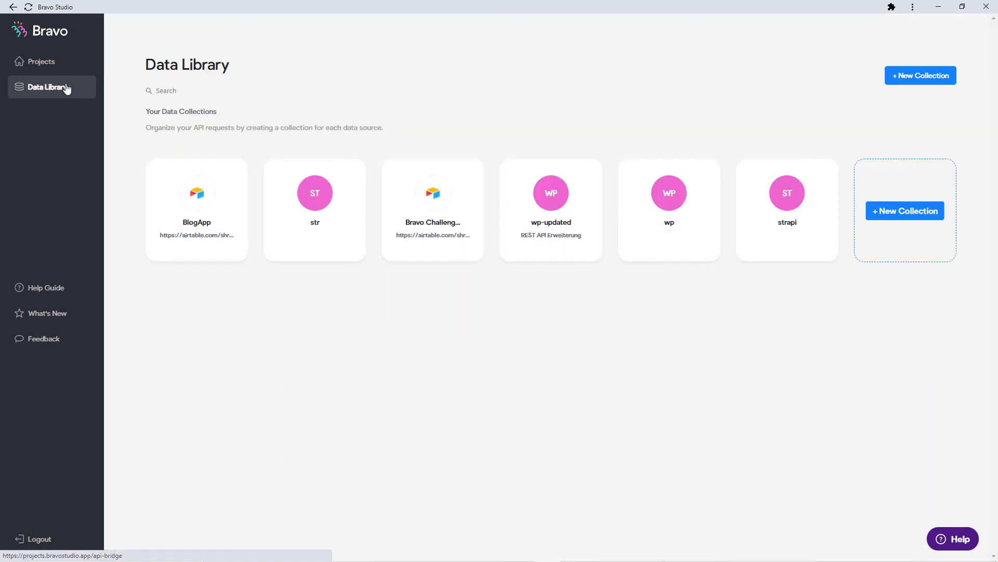
pyautogui.click(241, 236)
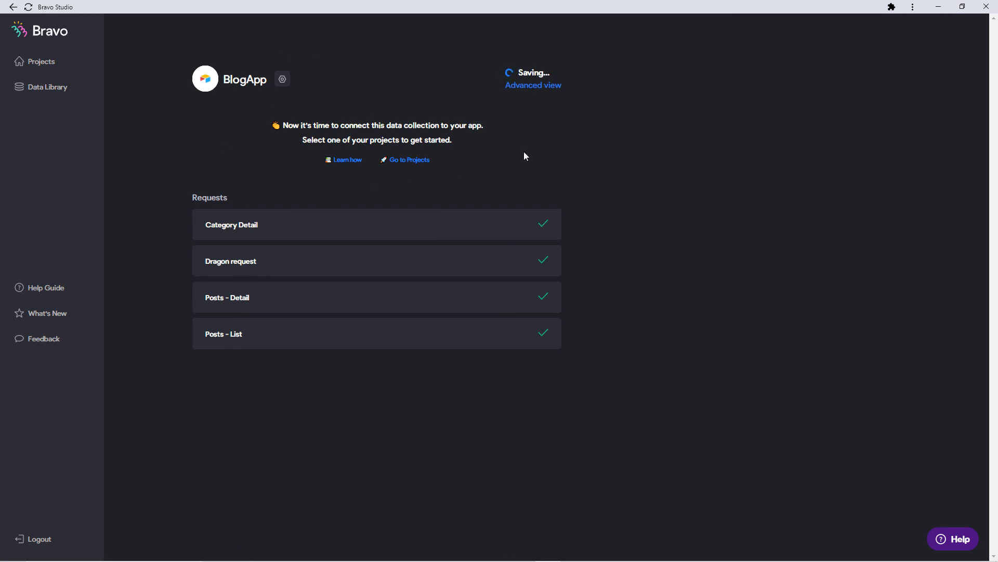
pyautogui.click(531, 90)
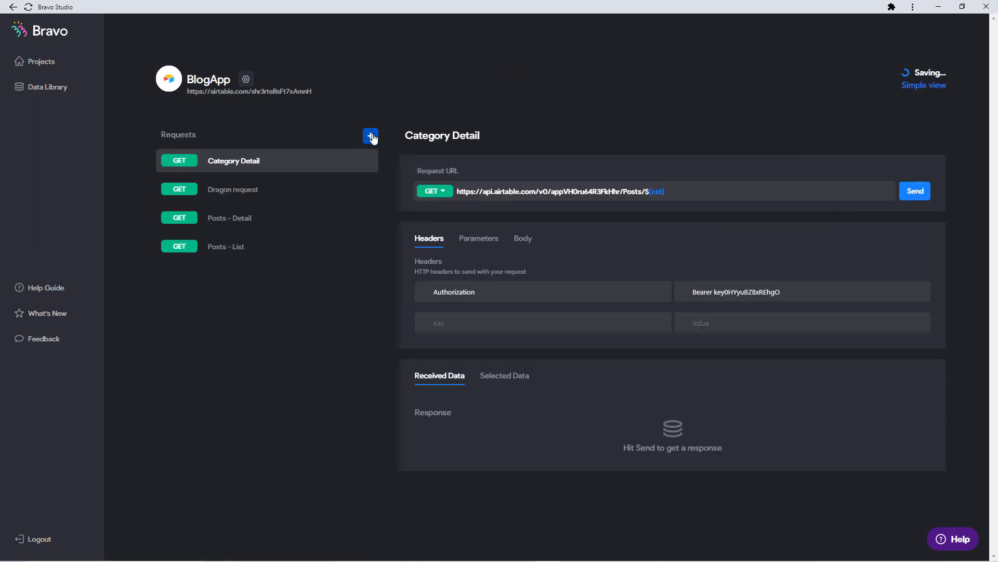
pyautogui.click(372, 191)
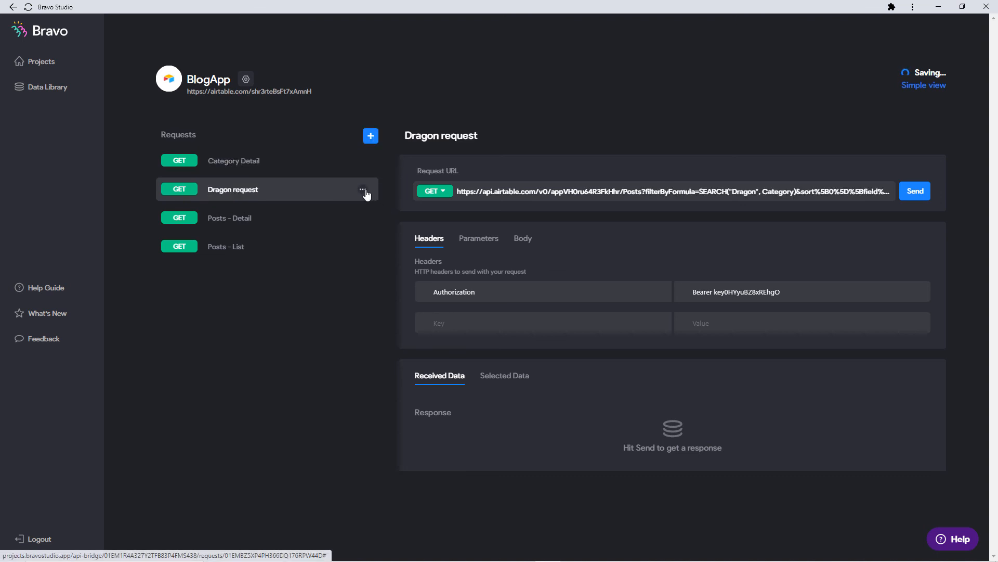
pyautogui.click(363, 189)
pyautogui.click(351, 211)
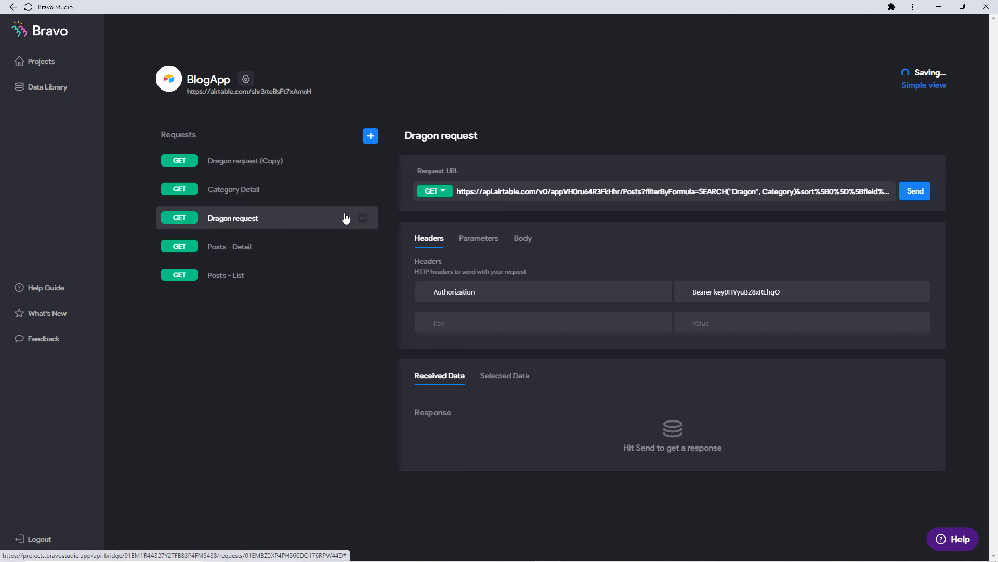
# Rename the copied request to 'Exploring request', removing the (Copy) suffix.
pyautogui.click(262, 165)
pyautogui.click(442, 136)
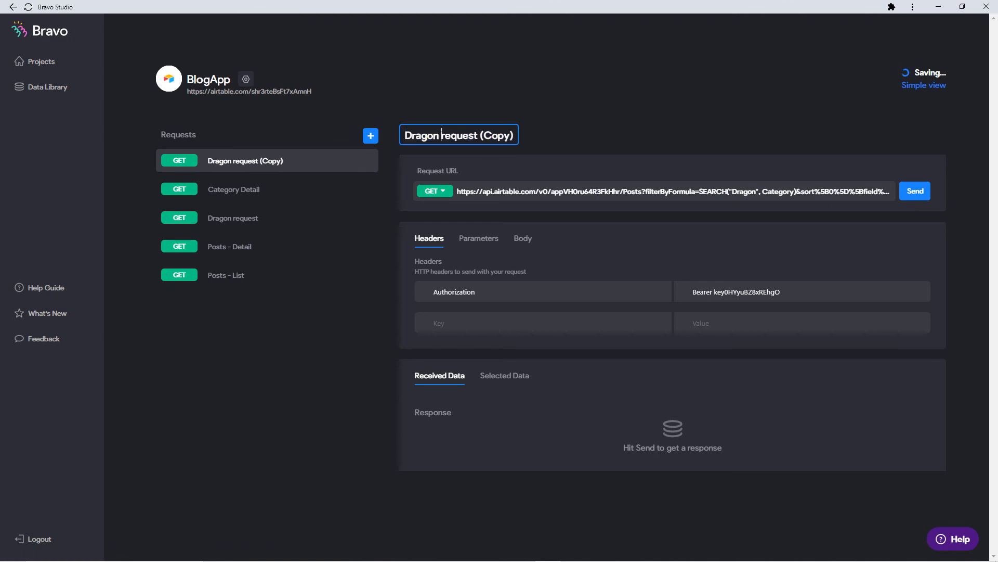
pyautogui.hotkey('ctrl', 'BackSpace')
pyautogui.write('Explo')
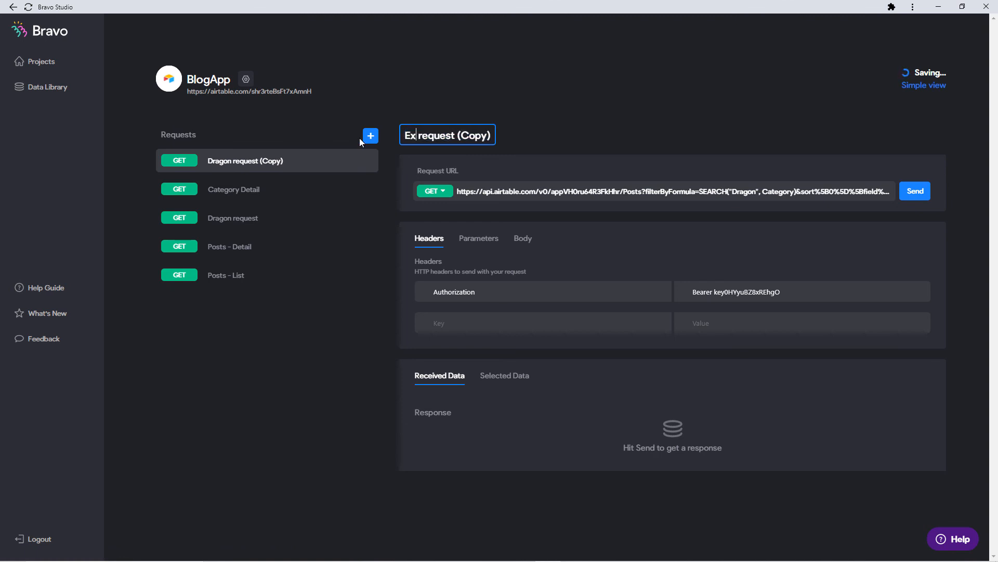
pyautogui.write('ring')
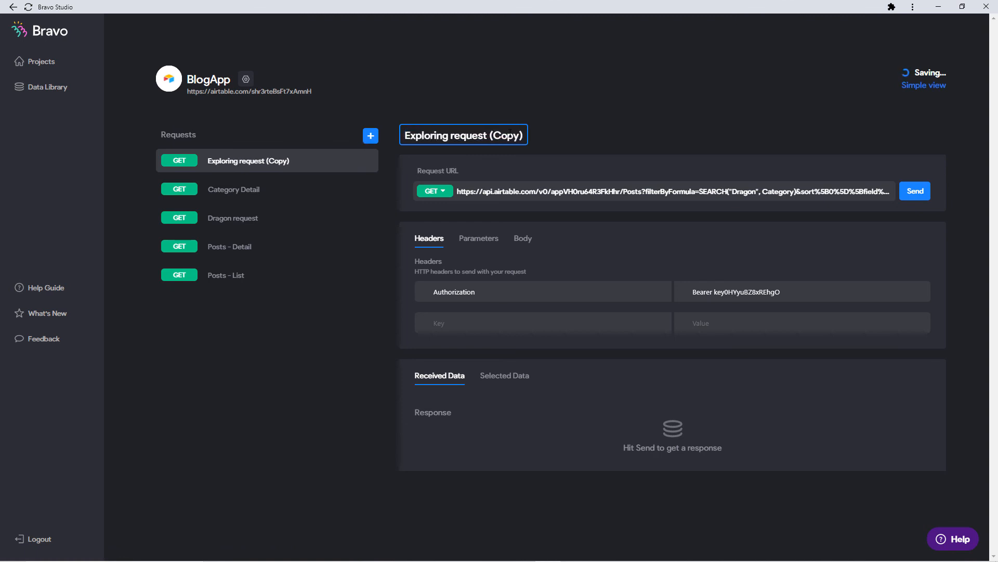
pyautogui.moveTo(492, 136); pyautogui.dragTo(640, 140)
pyautogui.press('BackSpace')
pyautogui.press('Return')
# Replace Dragon with Exploring in the request URL's SEARCH filter.
pyautogui.click(758, 190)
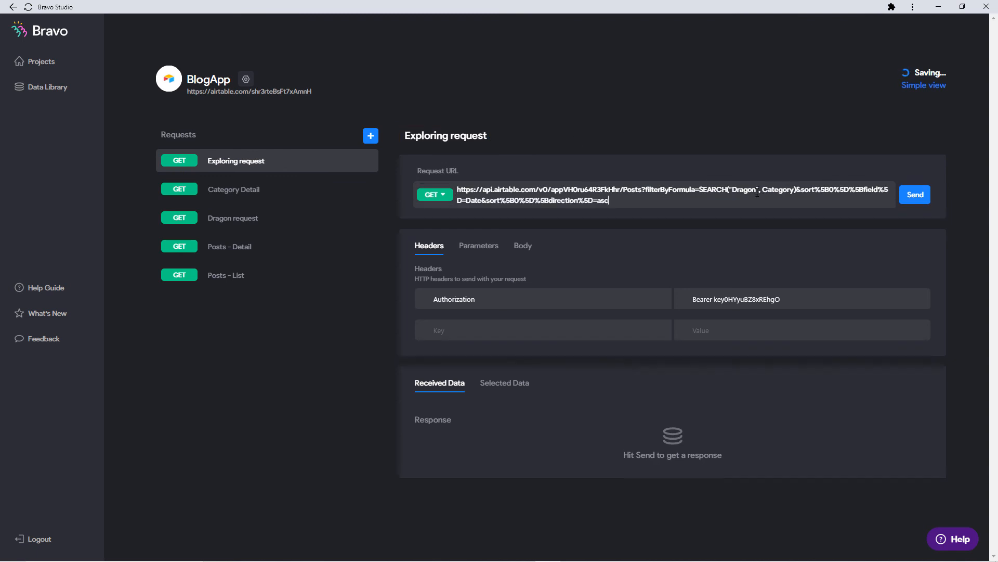
pyautogui.moveTo(737, 194); pyautogui.dragTo(732, 192)
pyautogui.write('Exploring')
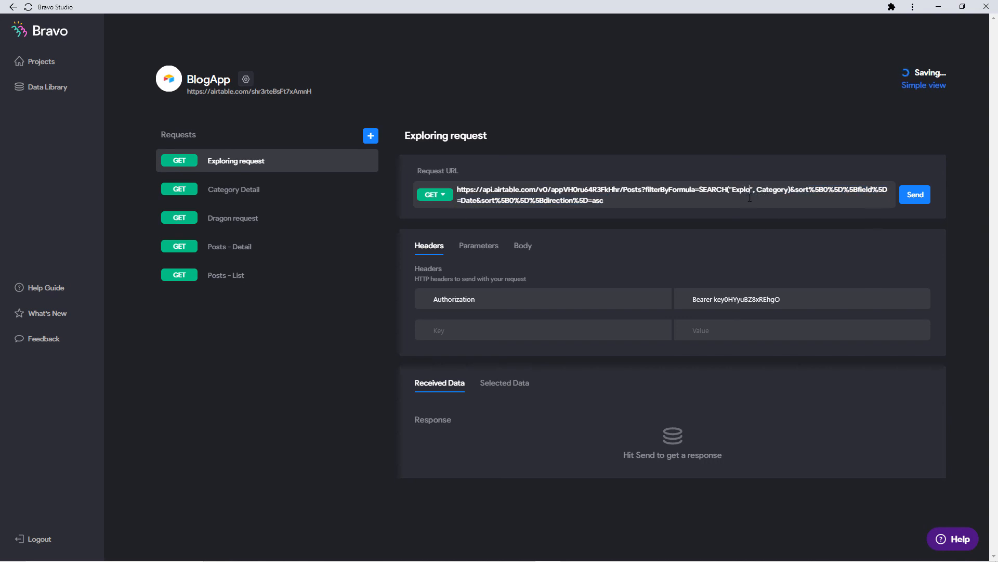
pyautogui.click(789, 147)
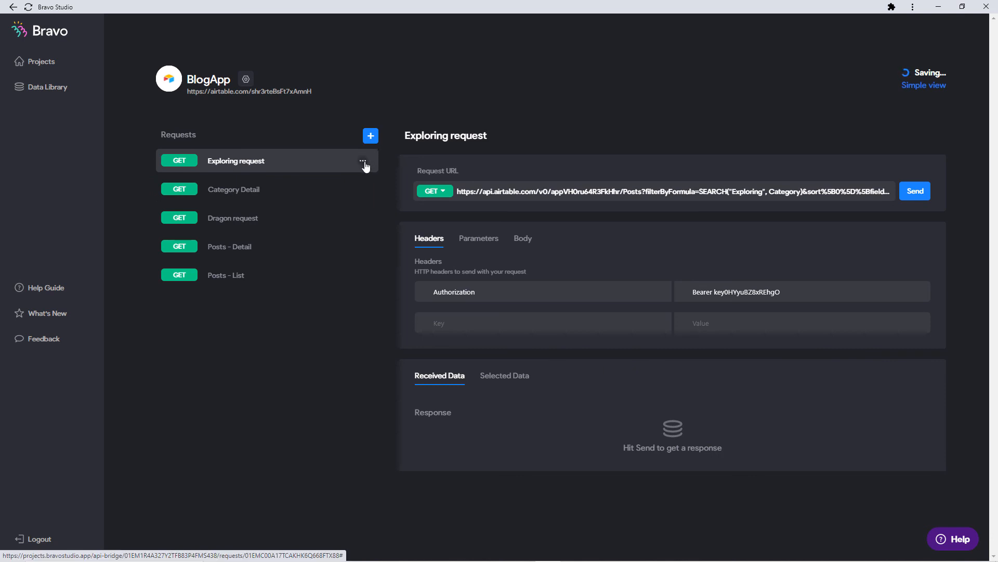
# Duplicate the Exploring request as 'Defense Request' with Defense in its URL filter.
pyautogui.click(363, 162)
pyautogui.click(346, 186)
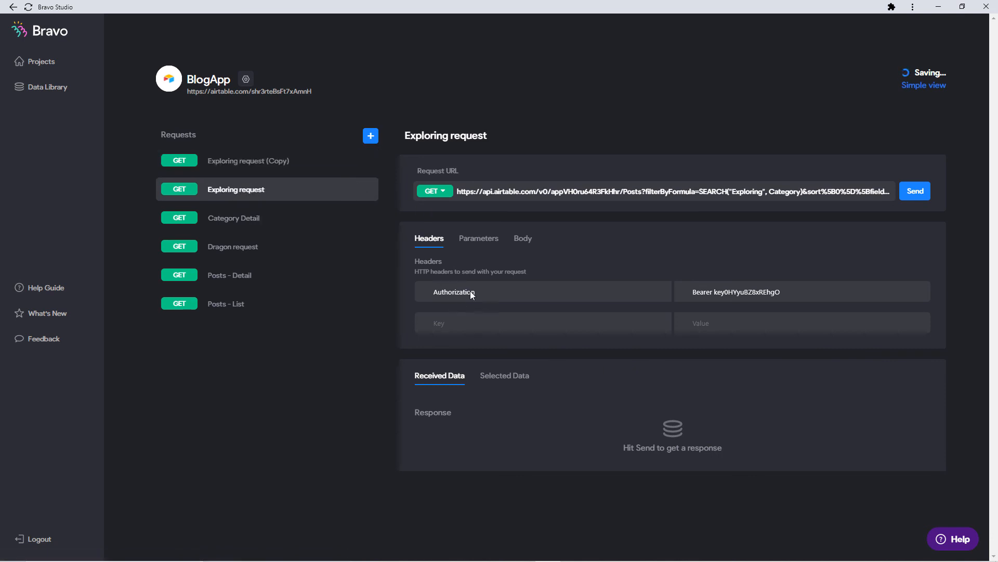
pyautogui.click(343, 163)
pyautogui.click(508, 136)
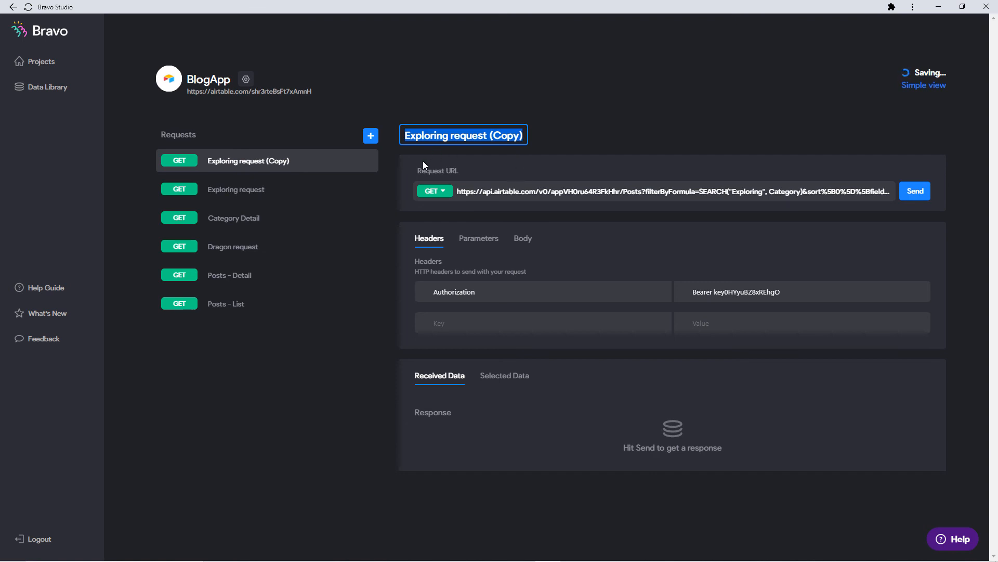
pyautogui.write('Defense Request')
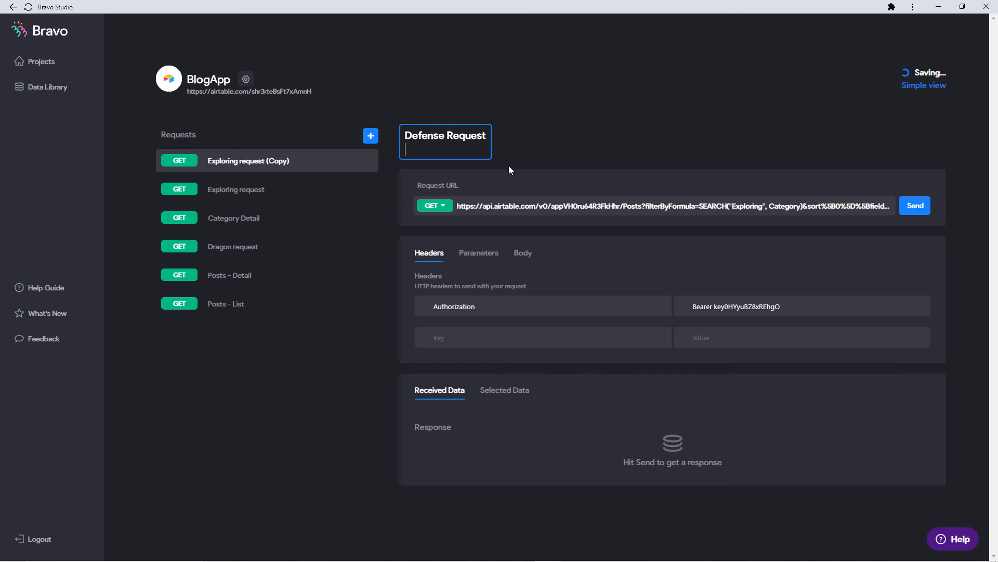
pyautogui.click(719, 195)
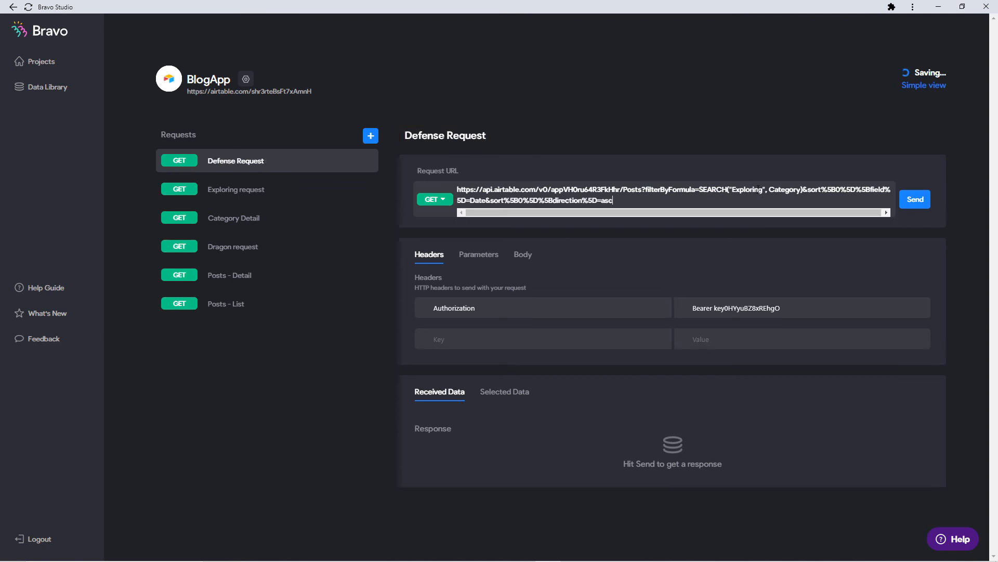
pyautogui.moveTo(763, 191); pyautogui.dragTo(740, 190)
pyautogui.write('Defense')
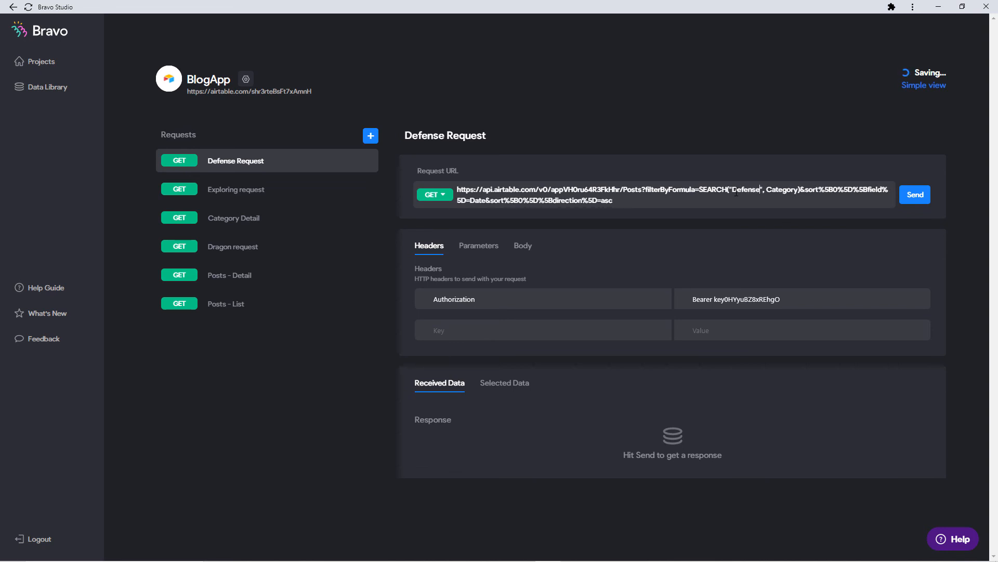
pyautogui.click(341, 156)
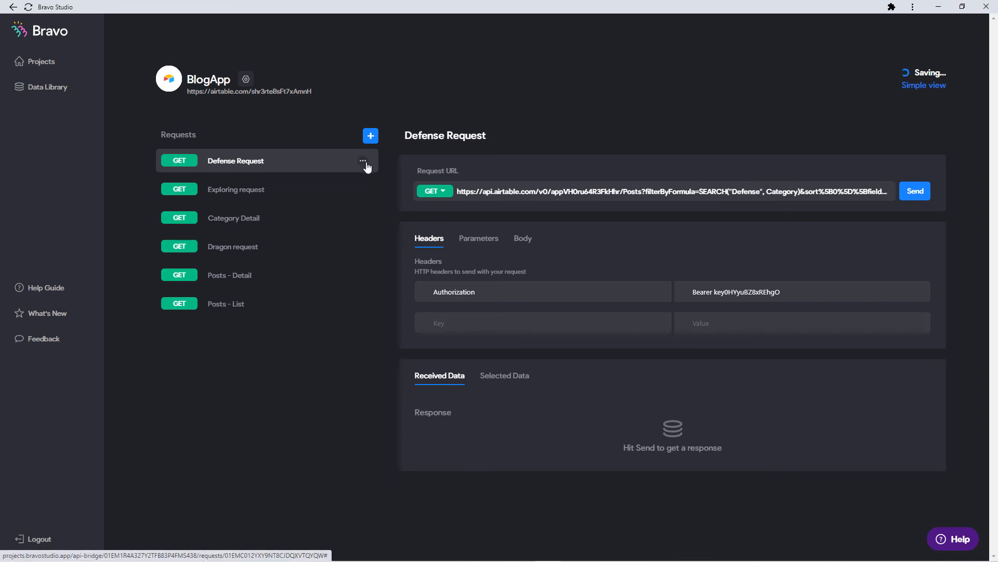
# Duplicate Defense Request as 'Hunting request' and change its URL filter to Hunting.
pyautogui.click(368, 164)
pyautogui.click(343, 179)
pyautogui.write('Hun')
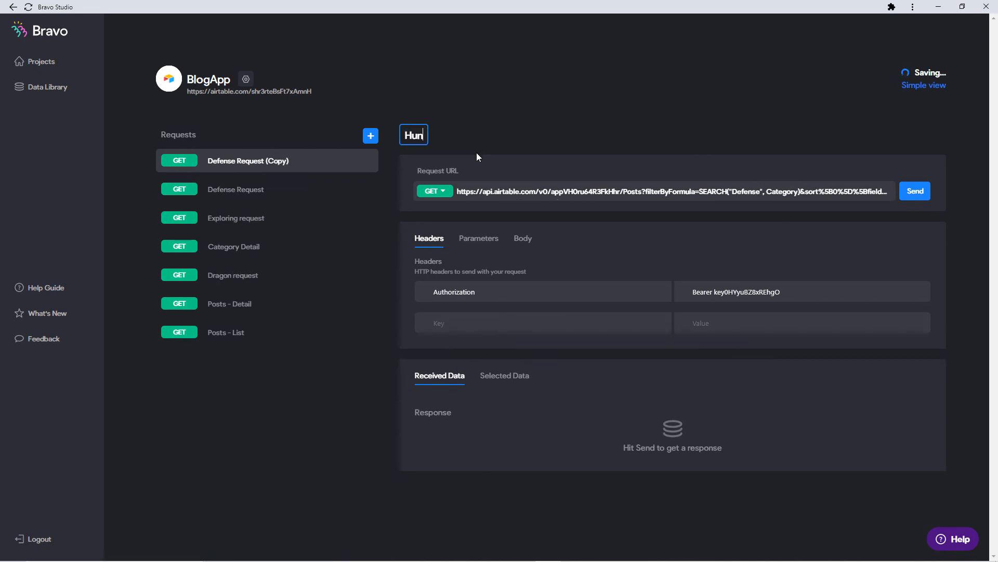
pyautogui.write('ting request')
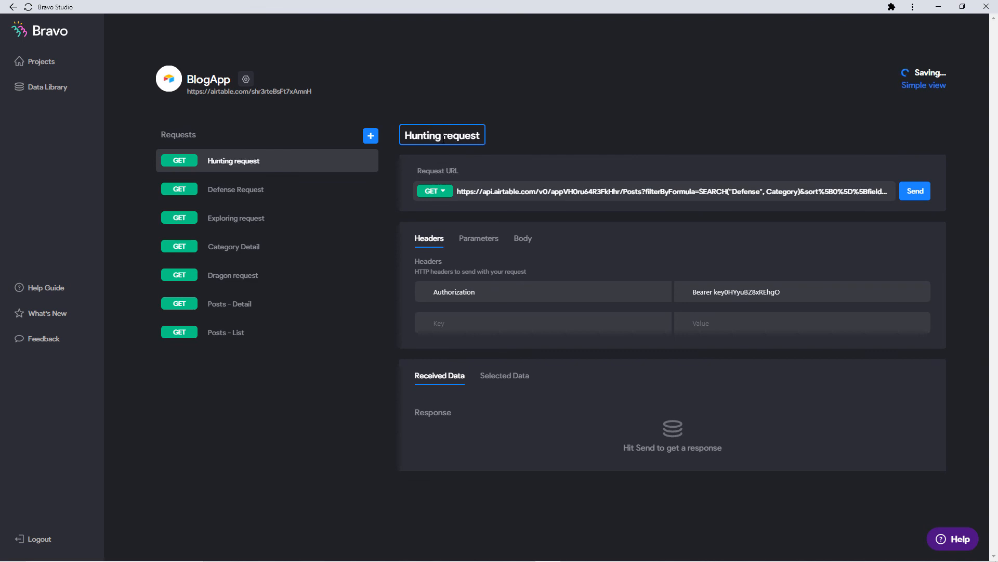
pyautogui.click(497, 144)
pyautogui.moveTo(761, 193); pyautogui.dragTo(747, 194)
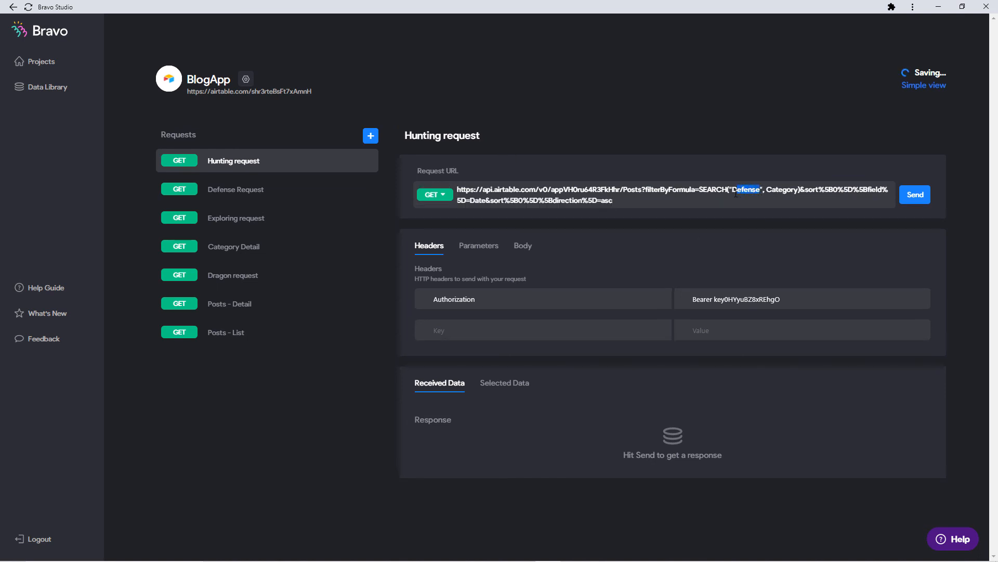
pyautogui.press('BackSpace')
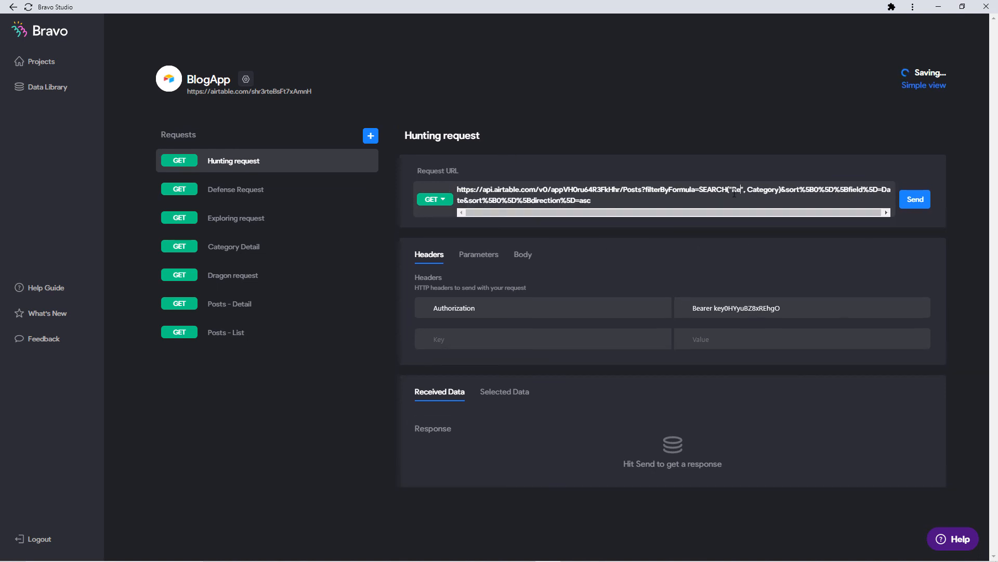
pyautogui.write('Hunting')
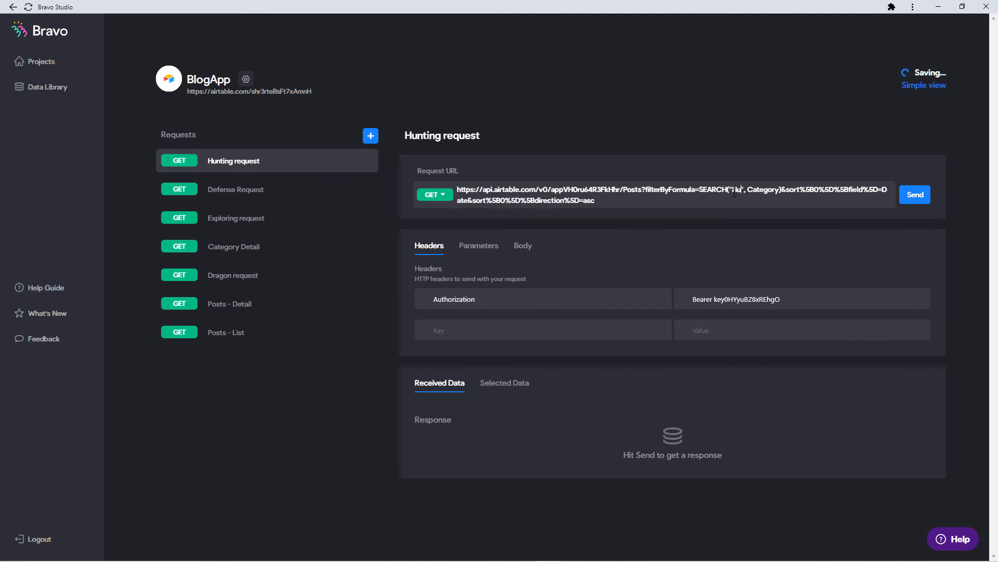
pyautogui.click(716, 119)
# Reopen the Blog App project and set ExploringRequest's data source to BlogApp > Exploring request.
pyautogui.click(71, 68)
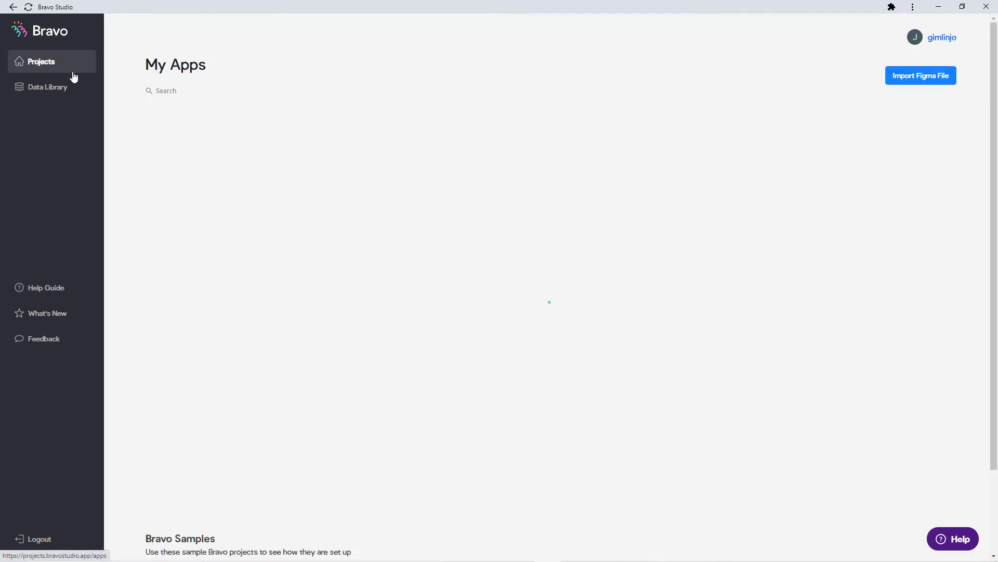
pyautogui.click(213, 216)
pyautogui.scroll(-7, 373, 263)
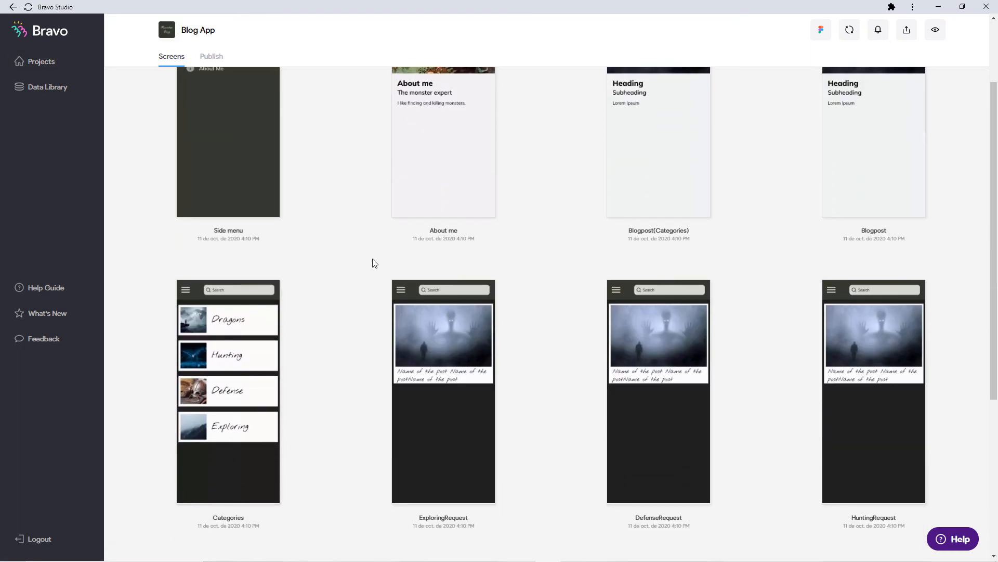
pyautogui.click(468, 187)
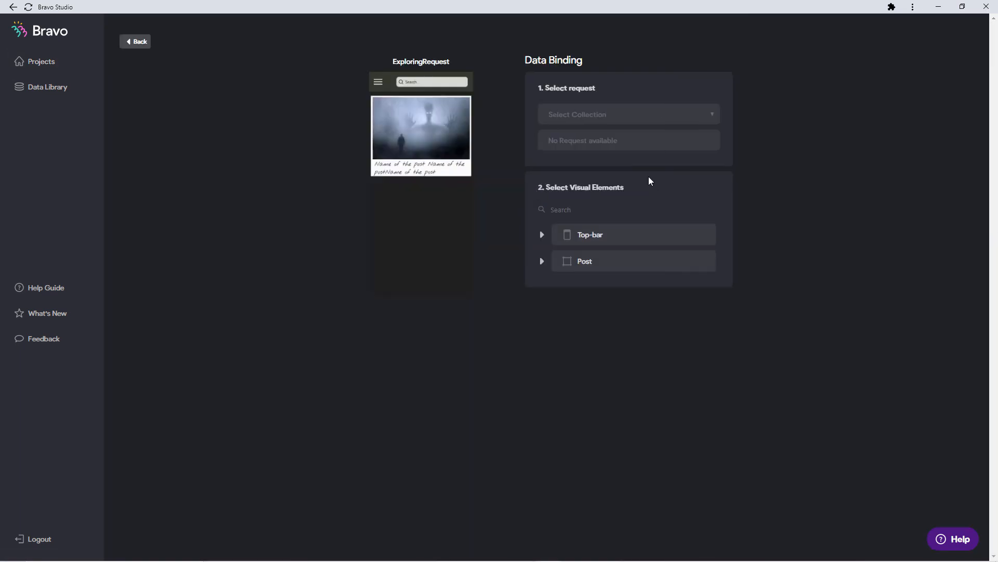
pyautogui.click(641, 117)
pyautogui.click(615, 137)
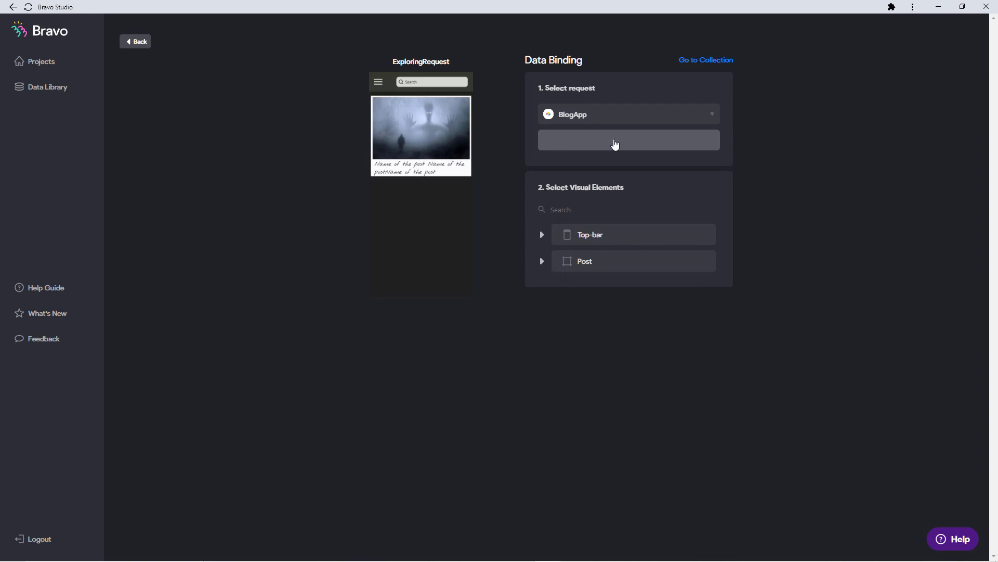
pyautogui.click(702, 145)
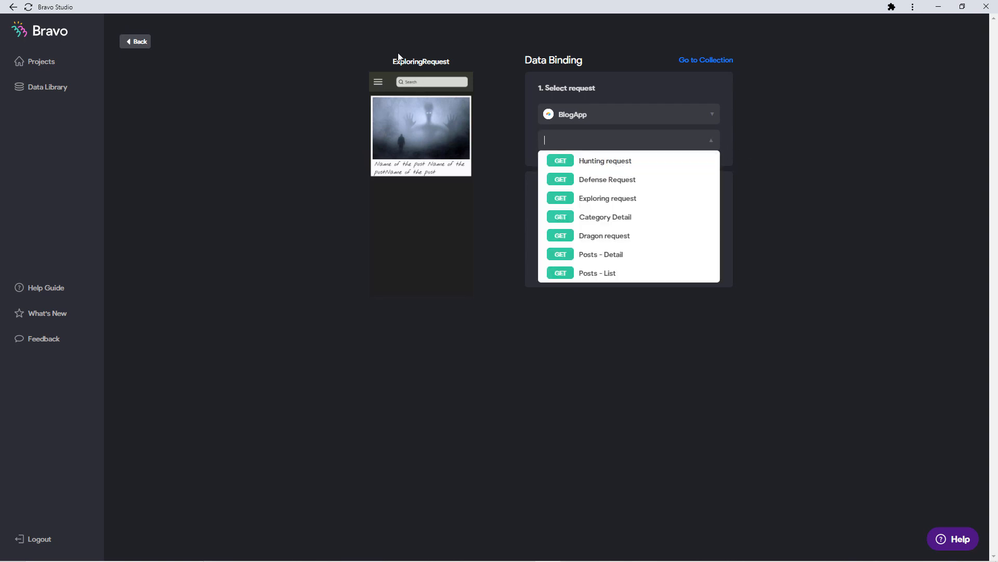
pyautogui.click(613, 199)
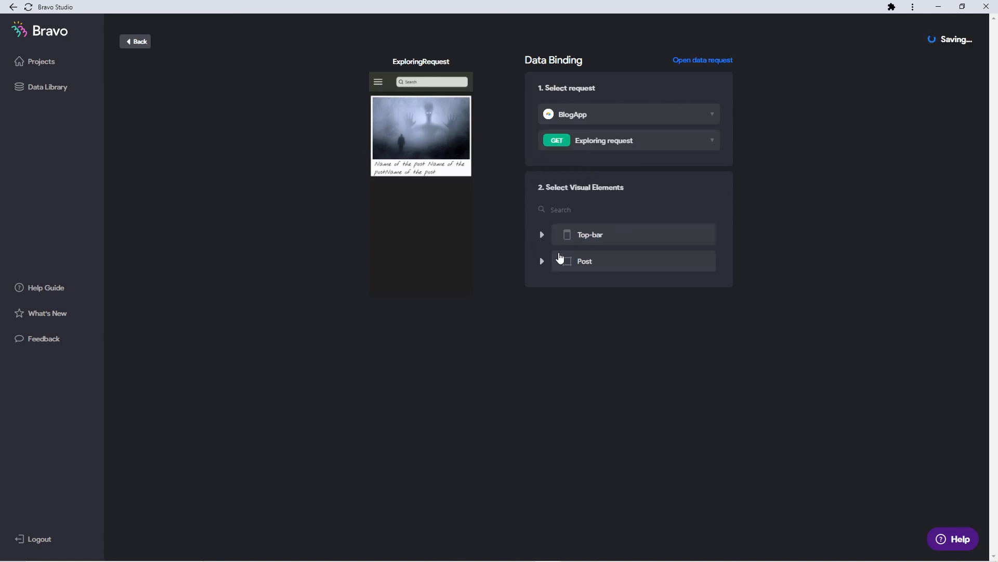
# Bind Post to Records[], *posttitle to Fields Name and the post image to thumbnail.
pyautogui.click(543, 261)
pyautogui.click(602, 289)
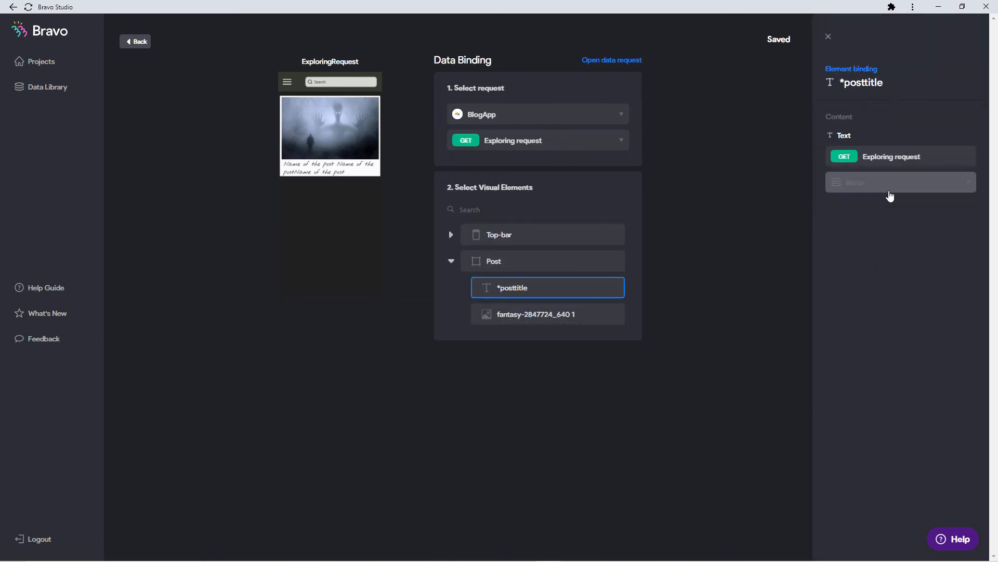
pyautogui.click(889, 189)
pyautogui.click(531, 260)
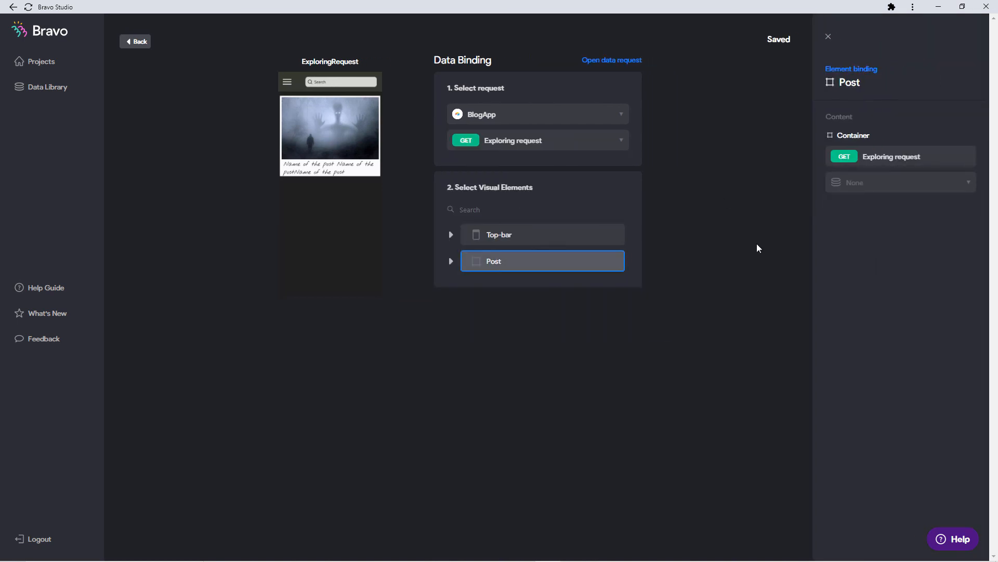
pyautogui.click(887, 182)
pyautogui.click(871, 223)
pyautogui.click(454, 266)
pyautogui.click(508, 288)
pyautogui.click(907, 181)
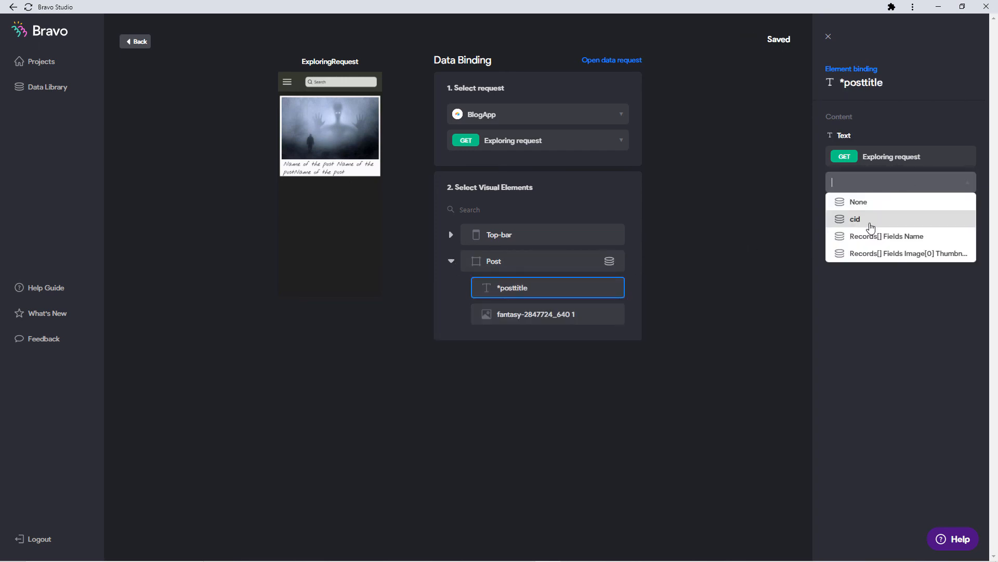
pyautogui.click(553, 320)
pyautogui.click(857, 188)
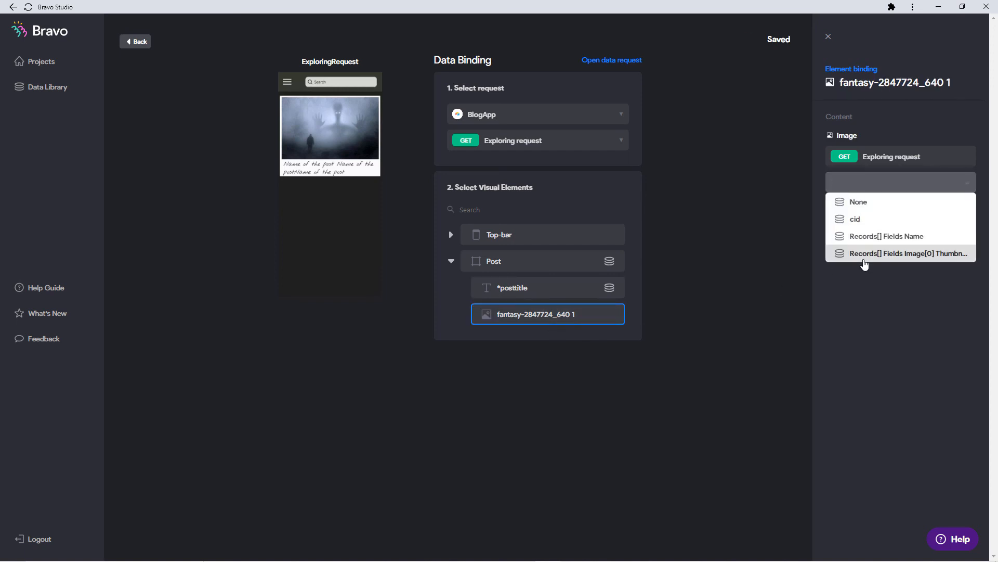
pyautogui.click(864, 255)
pyautogui.click(138, 42)
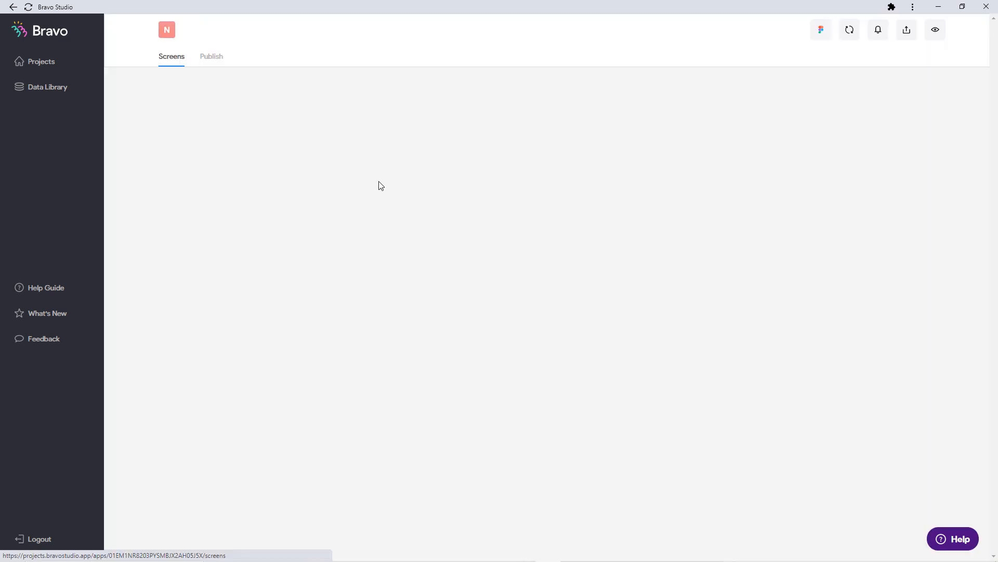
# Set the DefenseRequest screen's data source to BlogApp > Defense Request.
pyautogui.scroll(-4, 639, 298)
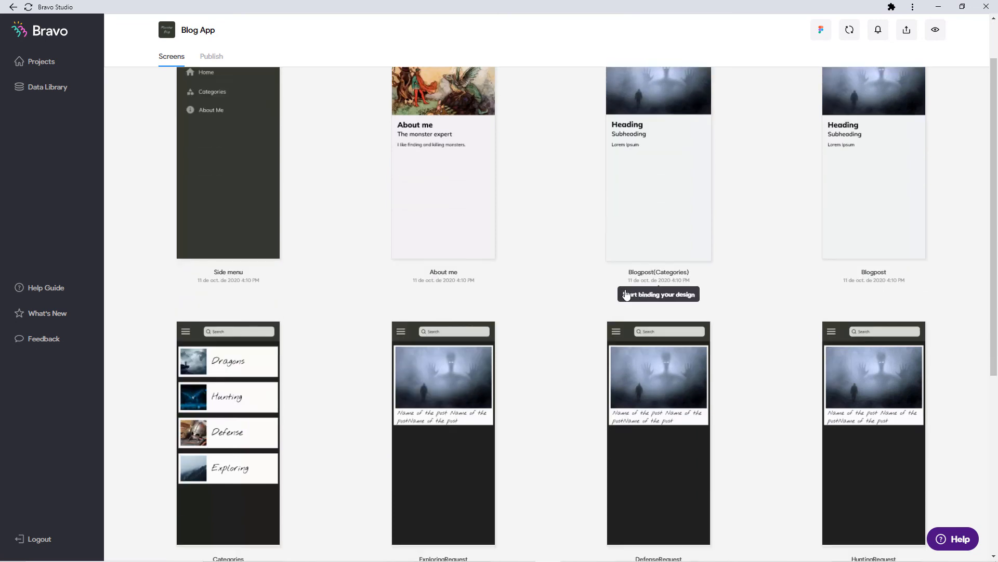
pyautogui.click(644, 294)
pyautogui.click(650, 114)
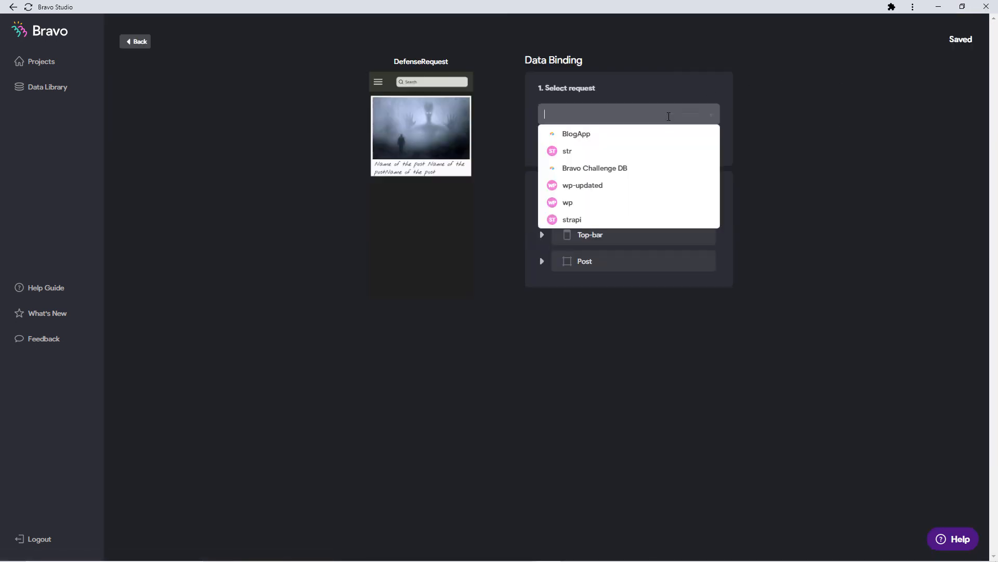
pyautogui.click(659, 136)
pyautogui.click(640, 180)
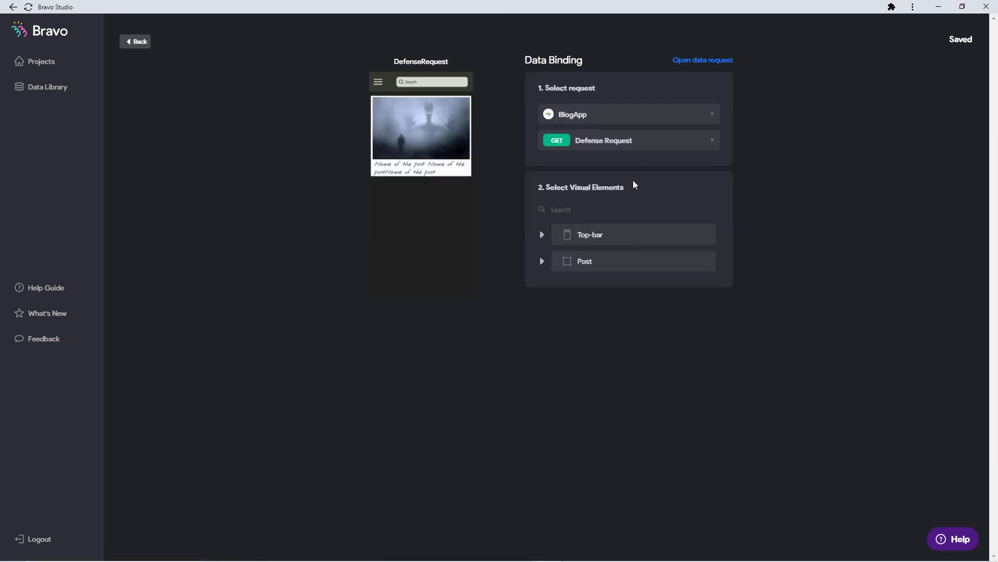
# Bind DefenseRequest's Post to Records[], title to Name and image to thumbnail.
pyautogui.click(578, 261)
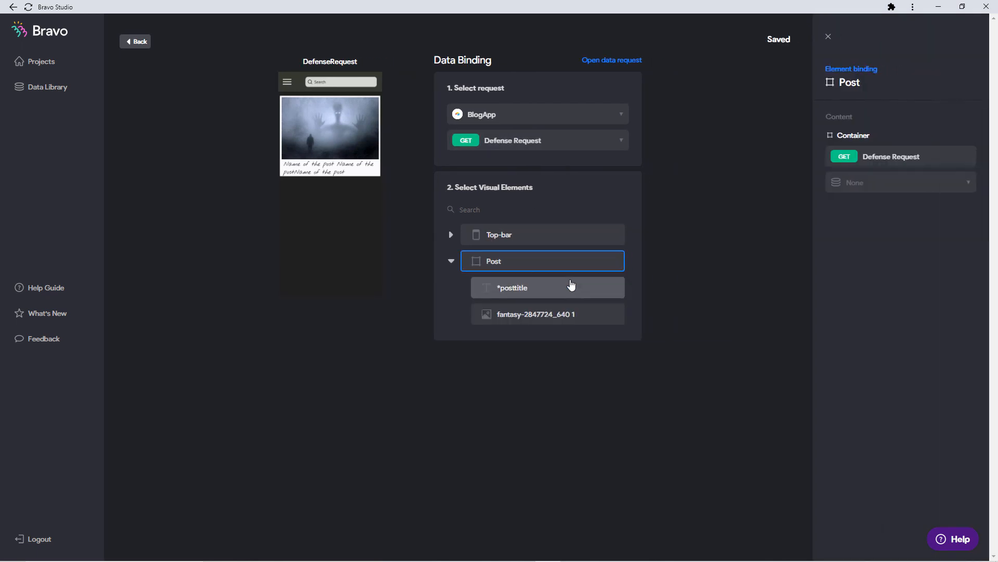
pyautogui.click(570, 287)
pyautogui.click(839, 188)
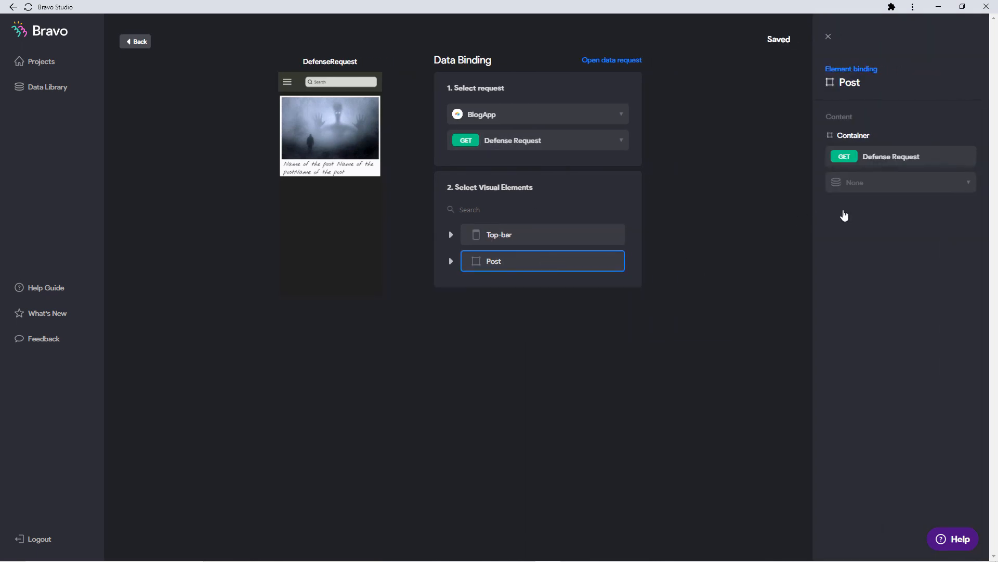
pyautogui.click(843, 214)
pyautogui.click(451, 261)
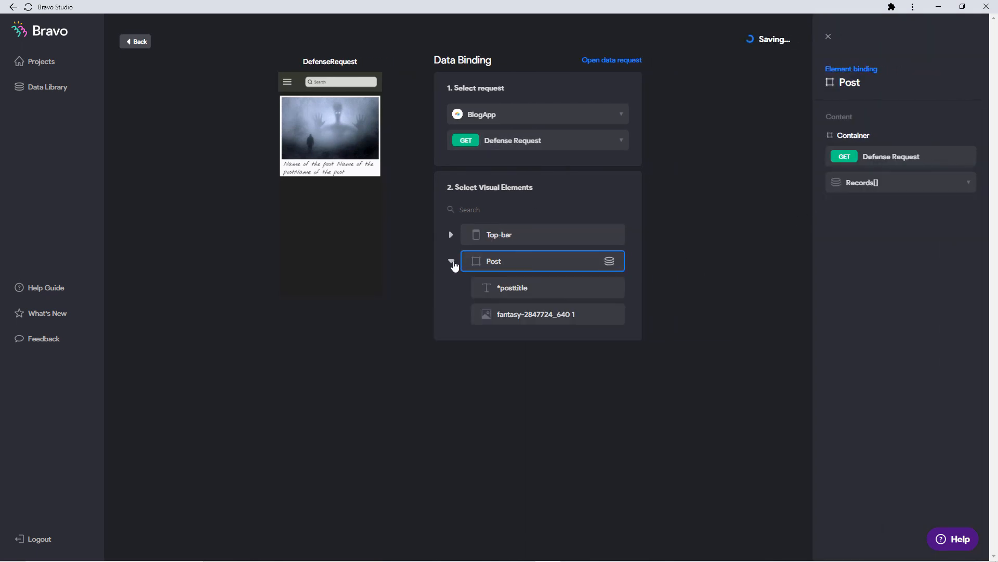
pyautogui.click(884, 182)
pyautogui.click(868, 232)
pyautogui.click(884, 182)
pyautogui.click(880, 220)
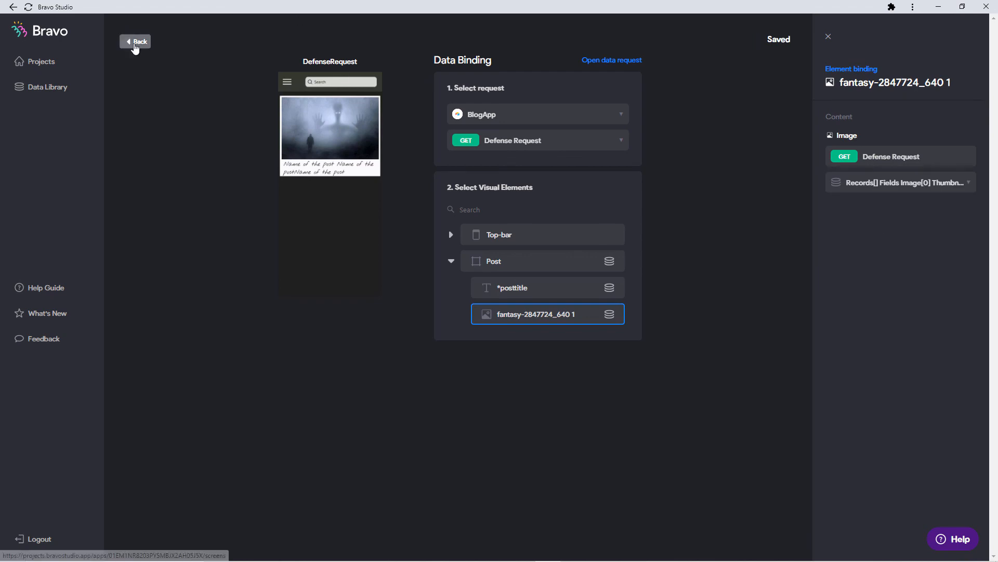
pyautogui.click(136, 42)
# Set the HuntingRequest screen's data source to BlogApp > Hunting request.
pyautogui.click(829, 263)
pyautogui.click(587, 115)
pyautogui.click(598, 140)
pyautogui.click(606, 161)
pyautogui.click(542, 235)
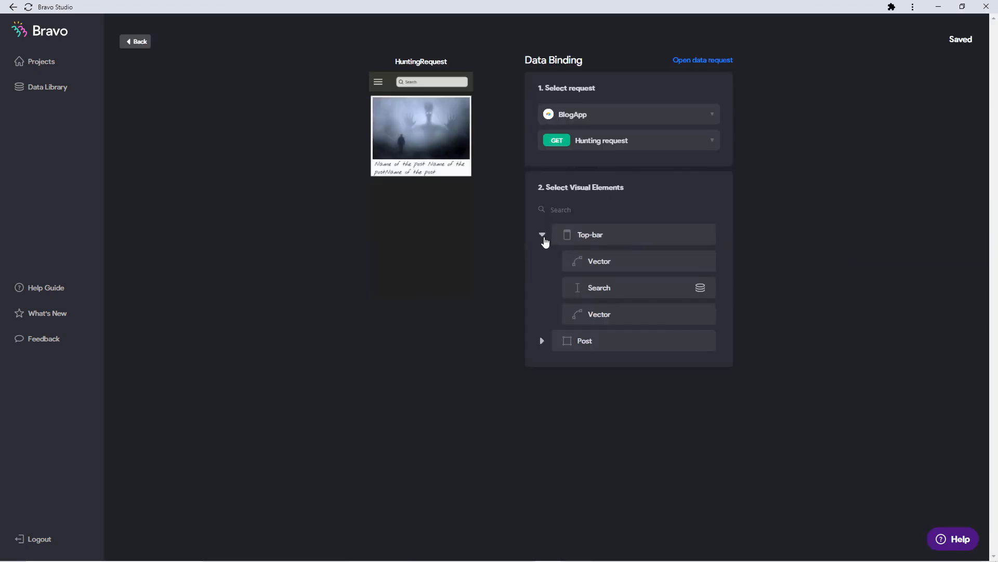
# Bind HuntingRequest's Post to Records[], title to Name and image to thumbnail.
pyautogui.click(542, 340)
pyautogui.click(542, 235)
pyautogui.click(587, 288)
pyautogui.click(884, 182)
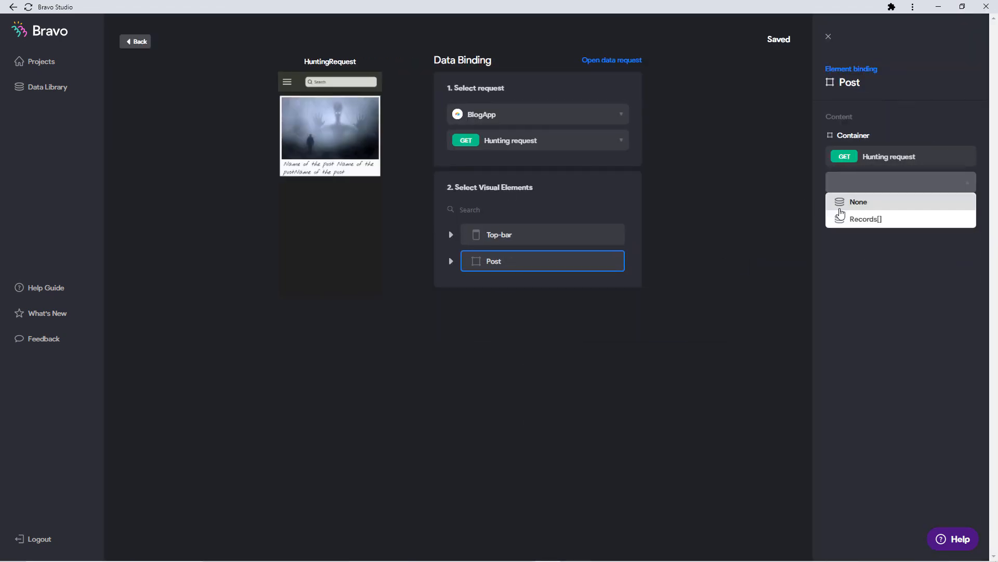
pyautogui.click(858, 217)
pyautogui.click(451, 261)
pyautogui.click(535, 287)
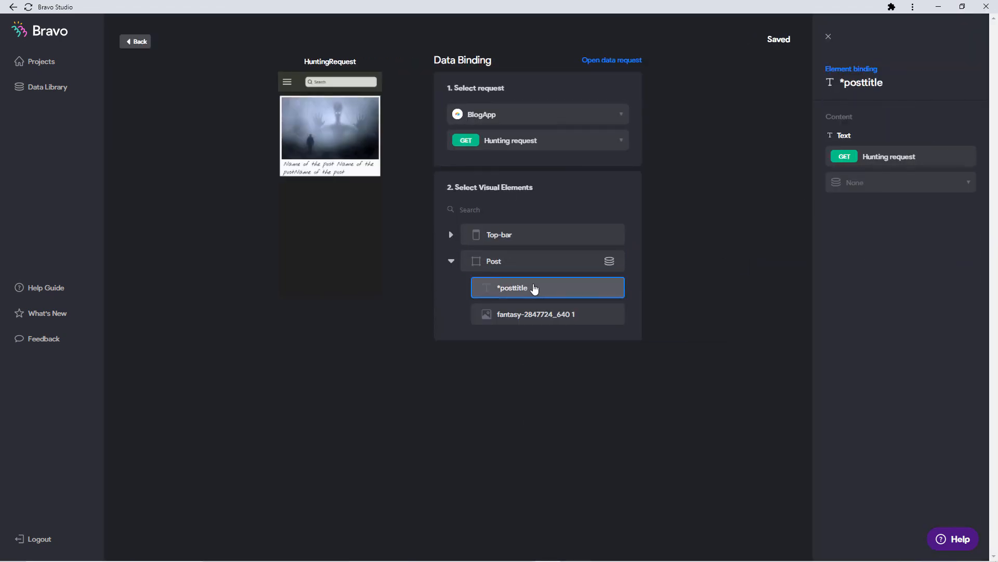
pyautogui.click(900, 182)
pyautogui.click(884, 237)
pyautogui.click(535, 314)
pyautogui.click(900, 182)
pyautogui.click(841, 256)
pyautogui.click(135, 41)
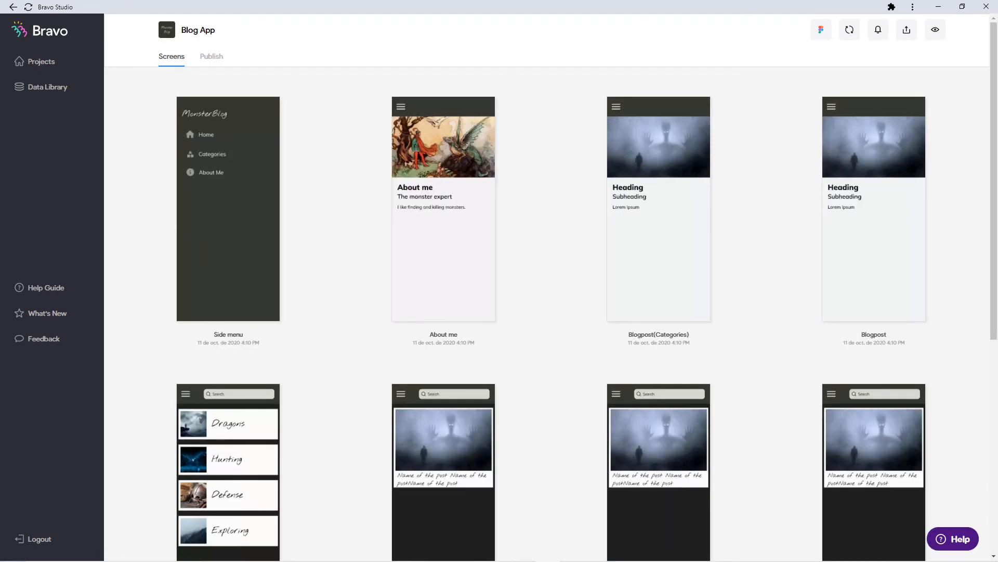
# Bring up the phone emulator and reload the app with Update with Bravo.
pyautogui.click(573, 560)
pyautogui.moveTo(528, 95); pyautogui.dragTo(623, 92)
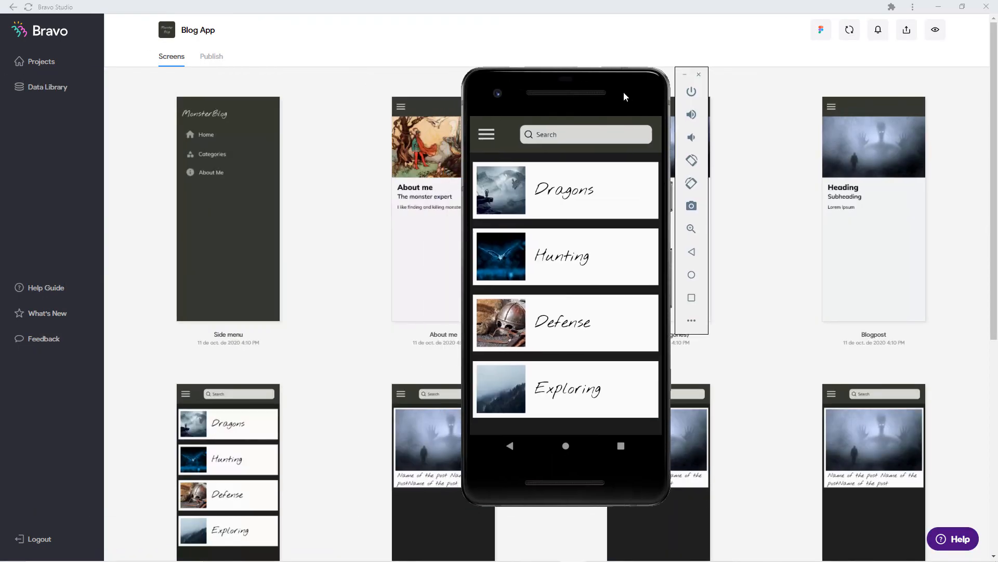
pyautogui.click(606, 235)
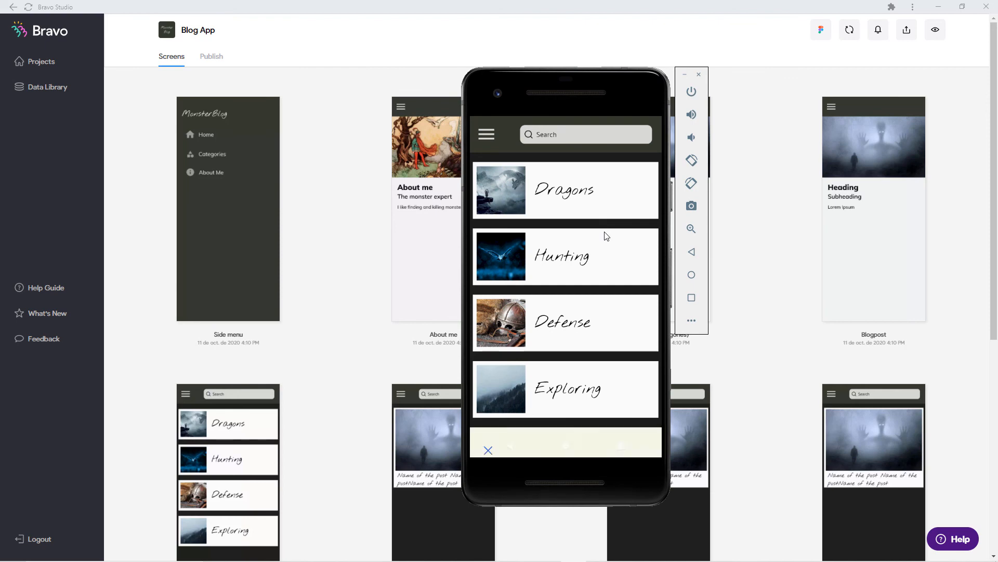
pyautogui.click(585, 280)
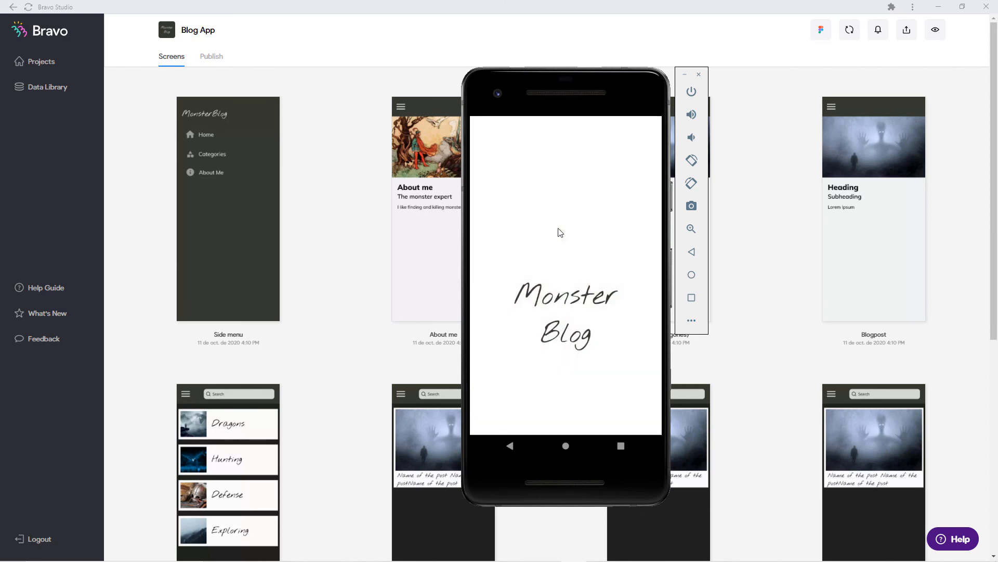
# Check the Categories and Dragons screens through the side menu, ending on Categories.
pyautogui.click(485, 134)
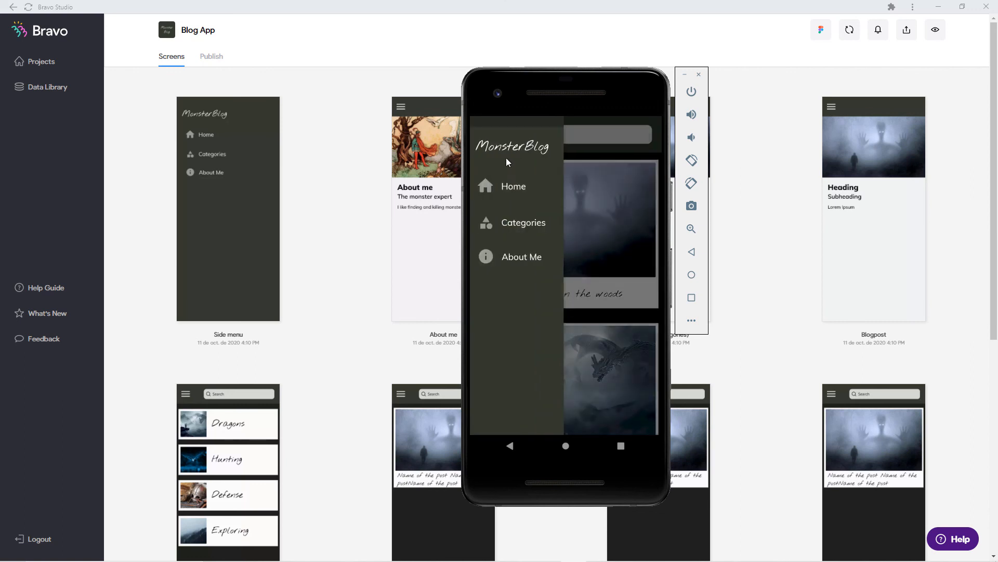
pyautogui.click(515, 222)
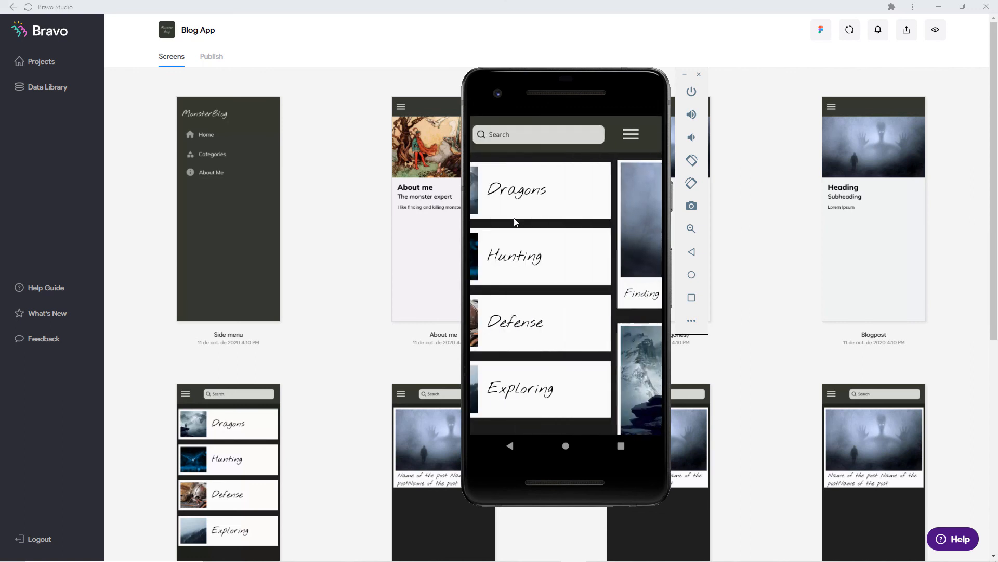
pyautogui.click(555, 193)
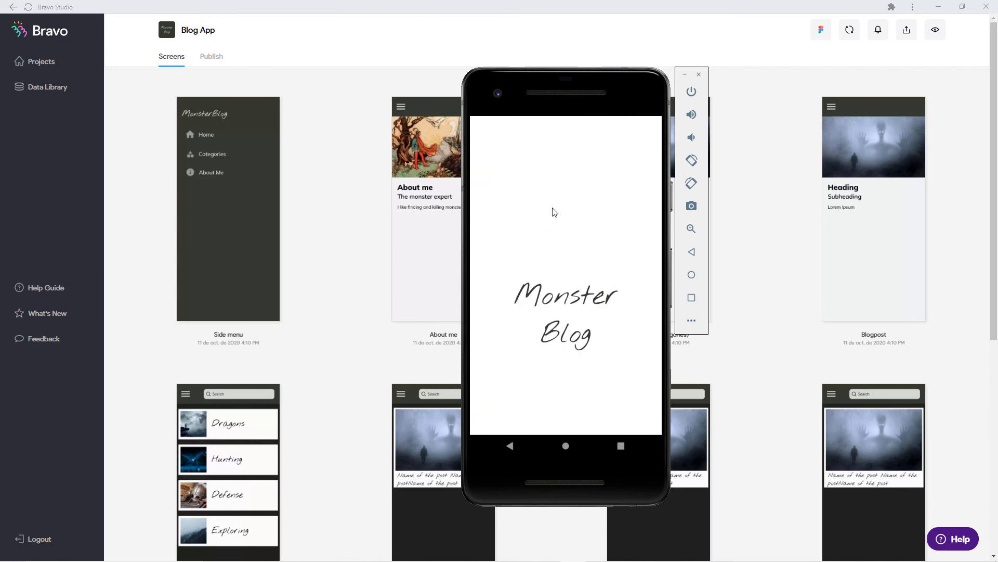
pyautogui.click(489, 135)
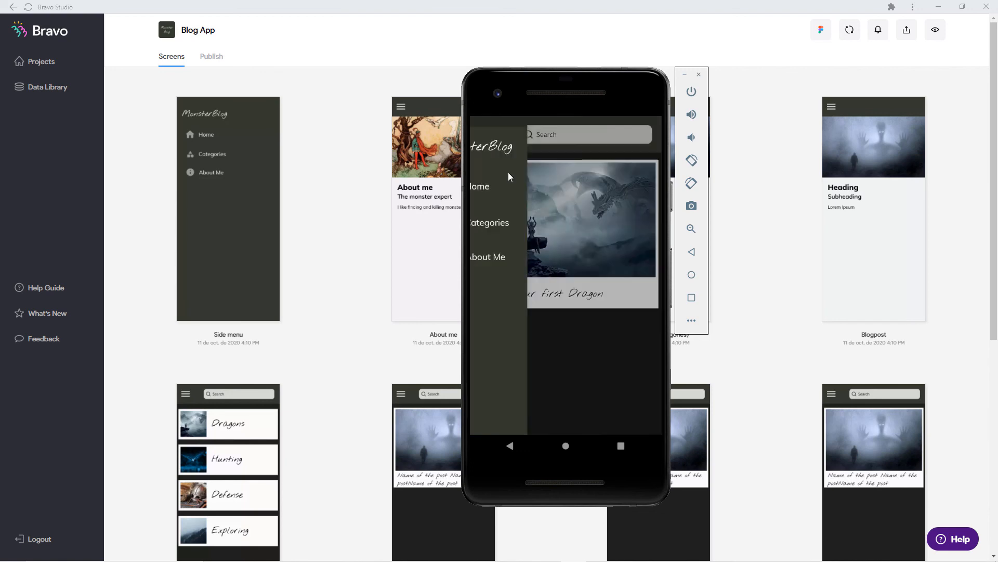
pyautogui.click(522, 220)
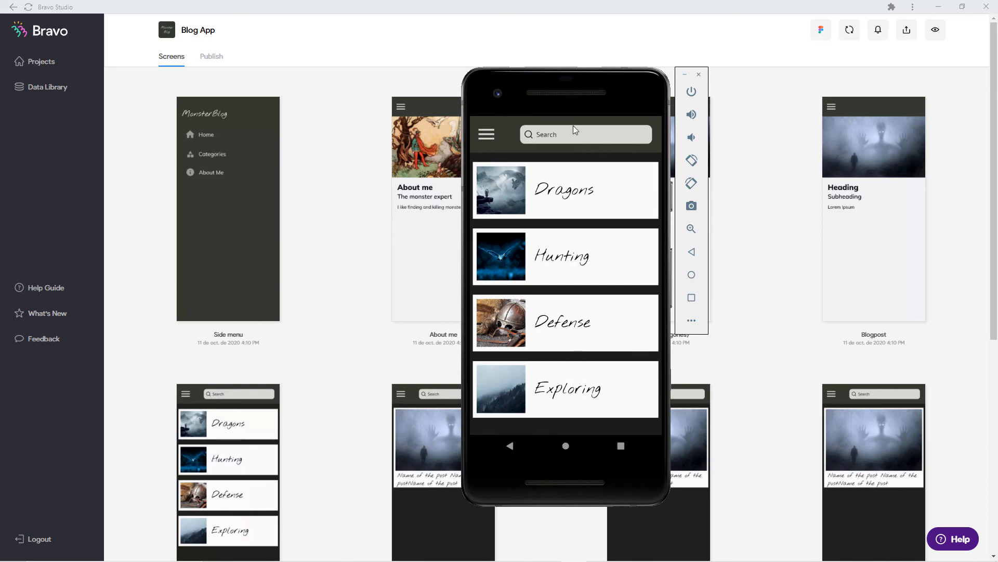
pyautogui.moveTo(566, 94); pyautogui.dragTo(0, 82)
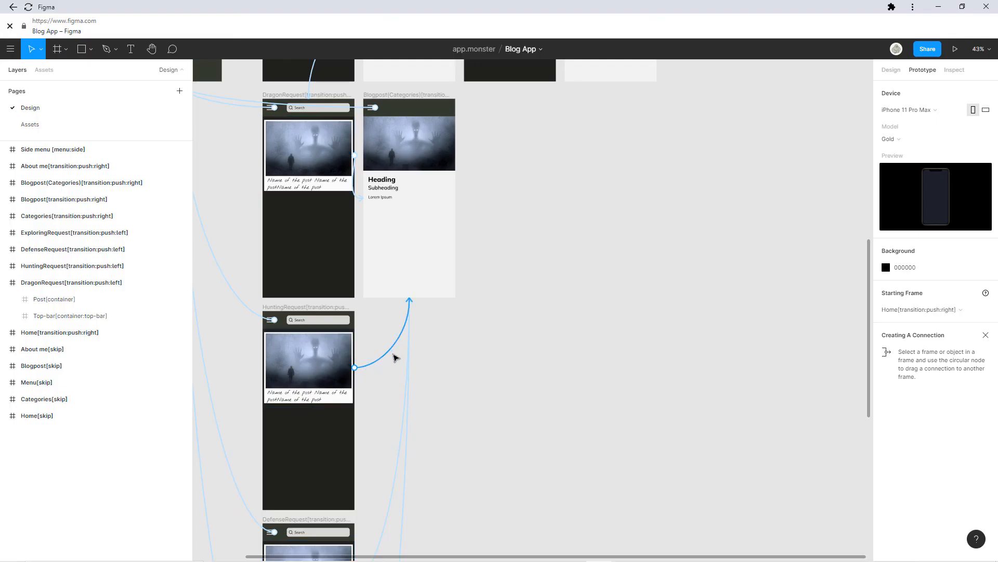
# Link the HuntingRequest post to Blogpost(Categories), then pan out to the Categories frame.
pyautogui.moveTo(396, 325); pyautogui.dragTo(404, 236)
pyautogui.click(410, 103)
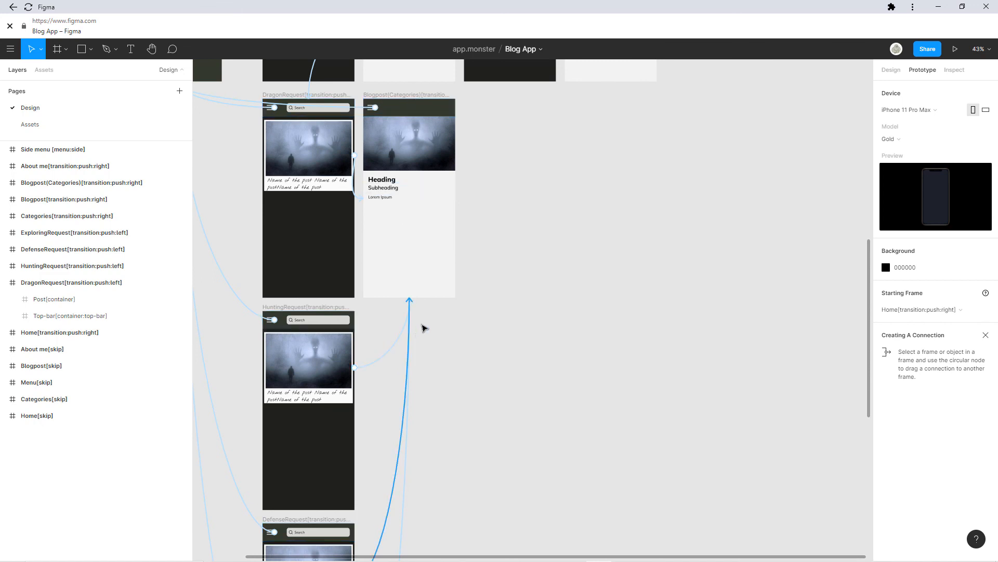
pyautogui.moveTo(450, 320); pyautogui.dragTo(537, 290)
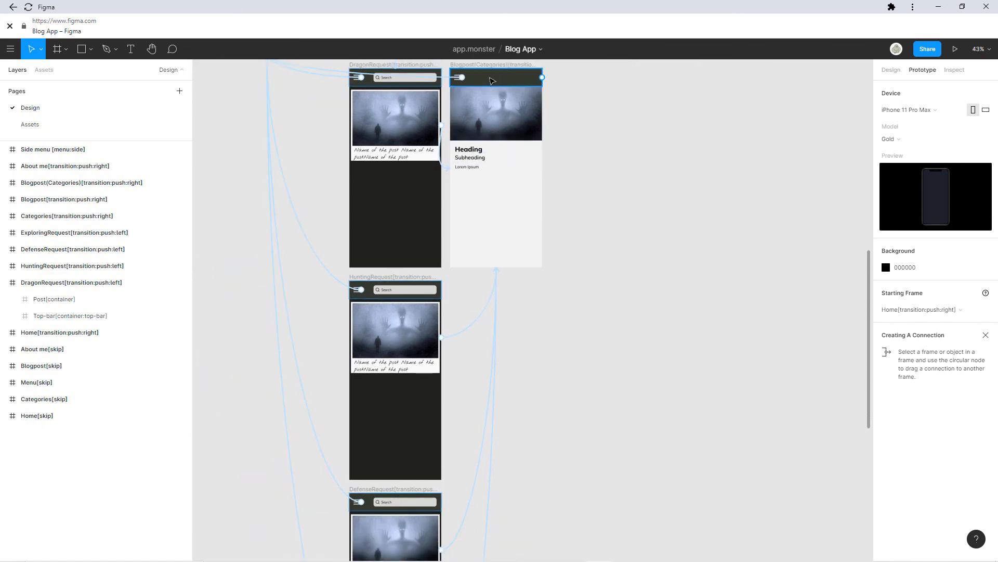
pyautogui.scroll(2, 484, 114)
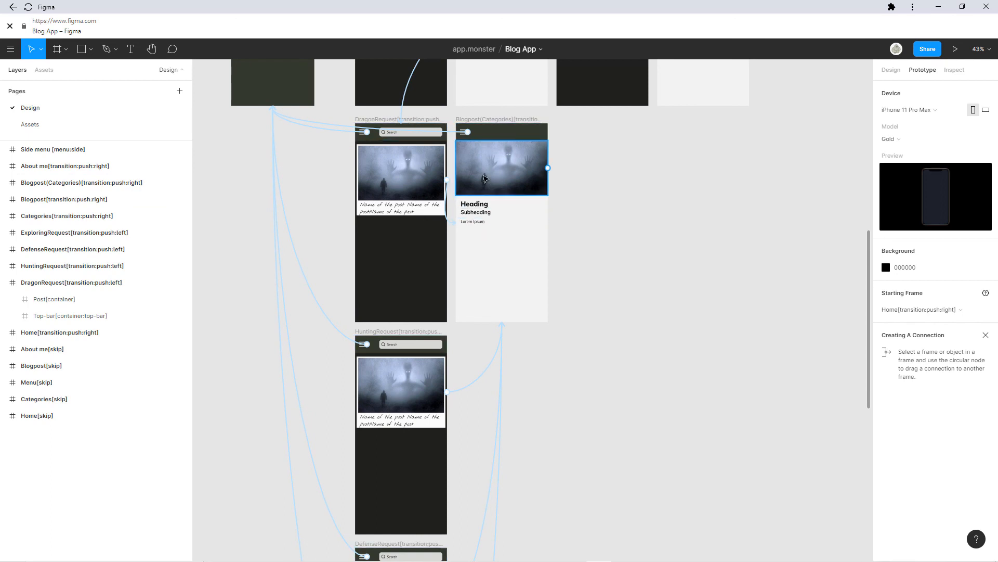
pyautogui.scroll(-5, 486, 387)
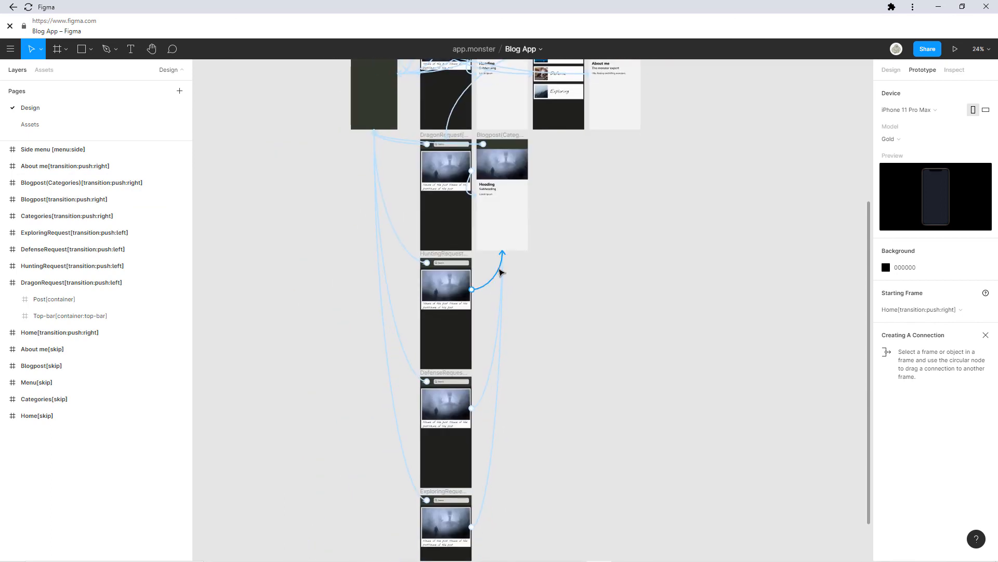
pyautogui.scroll(-3, 504, 260)
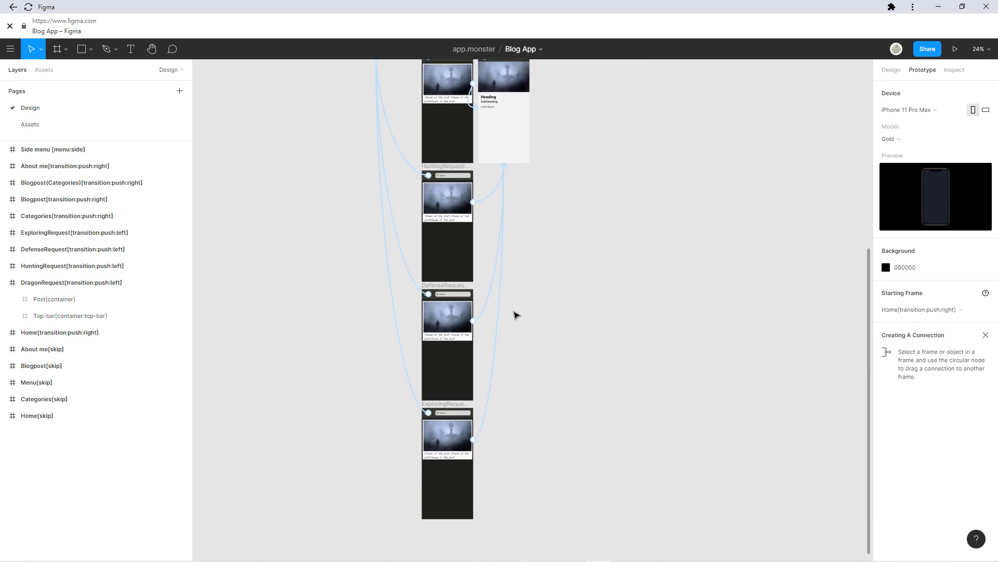
pyautogui.moveTo(534, 225); pyautogui.dragTo(542, 431)
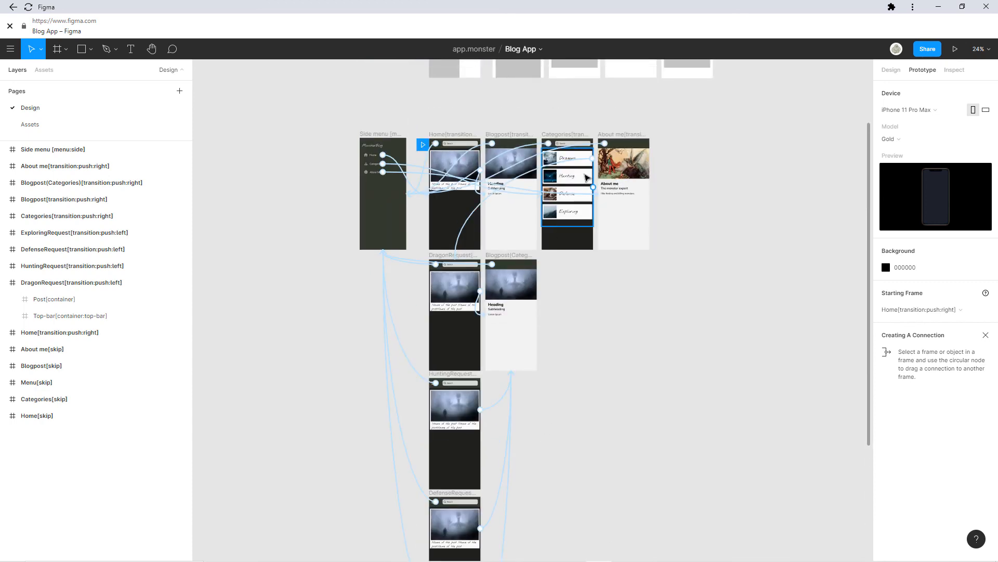
# Link the Hunting, Defense and Exploring cards to their matching Request frames.
pyautogui.click(587, 178)
pyautogui.moveTo(593, 176); pyautogui.dragTo(458, 414)
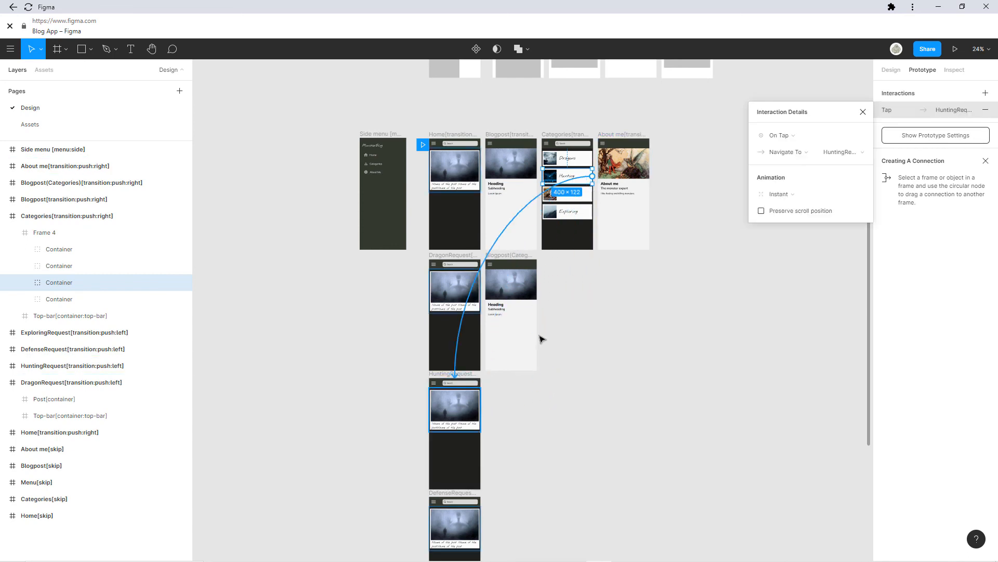
pyautogui.click(592, 197)
pyautogui.moveTo(593, 194); pyautogui.dragTo(471, 543)
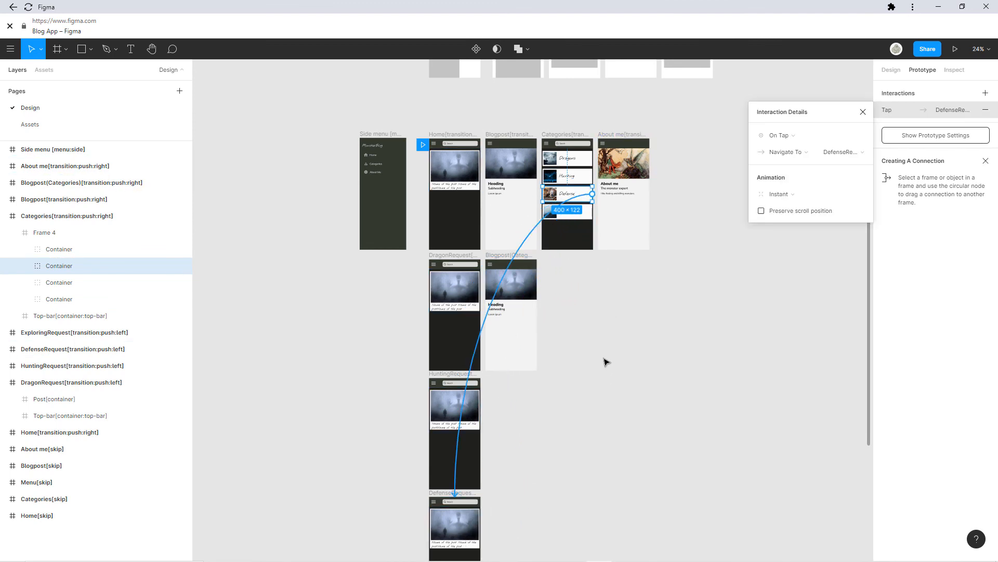
pyautogui.moveTo(604, 358); pyautogui.dragTo(541, 231)
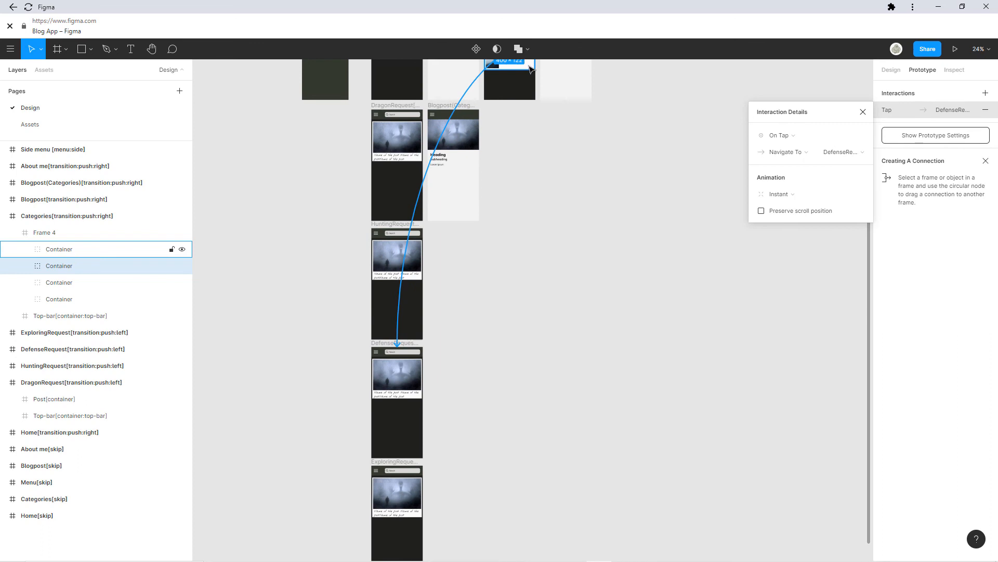
pyautogui.doubleClick(525, 63)
pyautogui.moveTo(534, 64); pyautogui.dragTo(423, 508)
pyautogui.click(557, 385)
# Review the linked prototype flow and sync the updated design into Bravo.
pyautogui.scroll(-2, 591, 308)
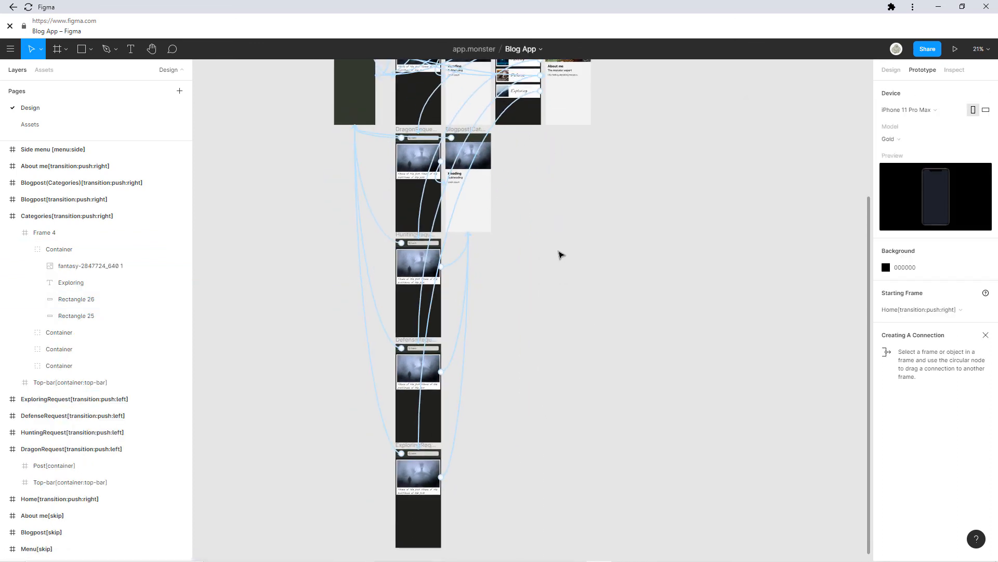
pyautogui.moveTo(546, 118); pyautogui.dragTo(542, 143)
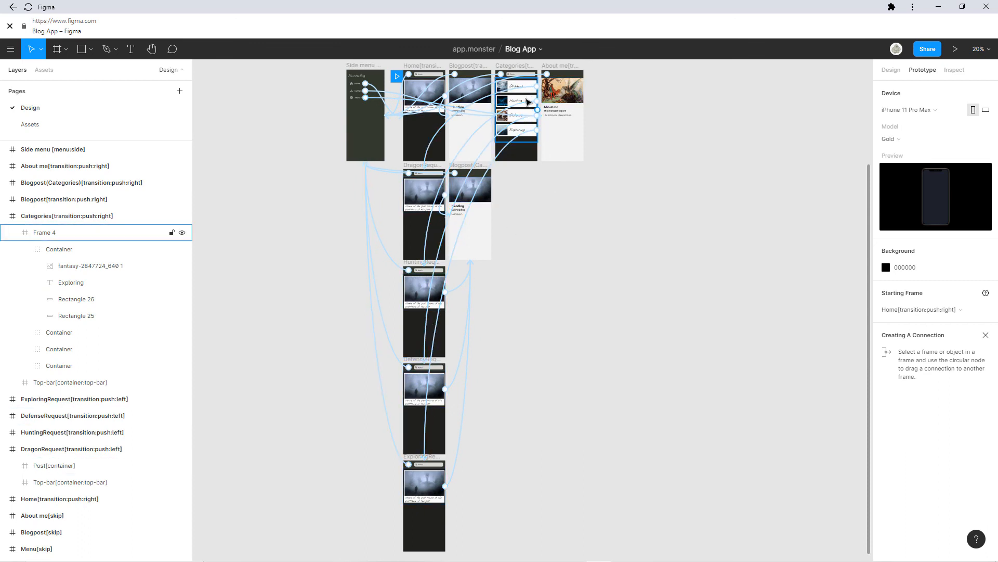
pyautogui.scroll(2, 603, 213)
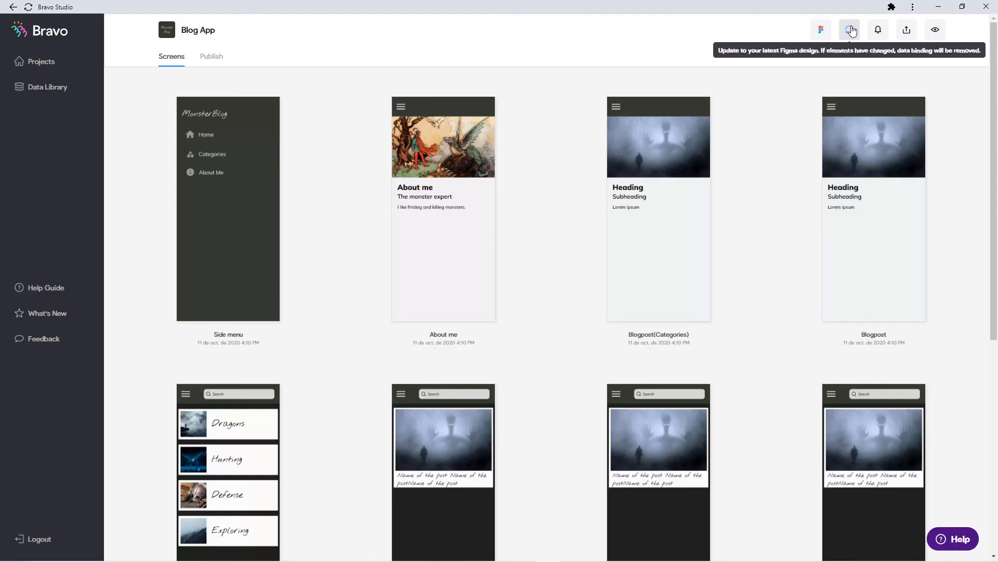
pyautogui.click(850, 30)
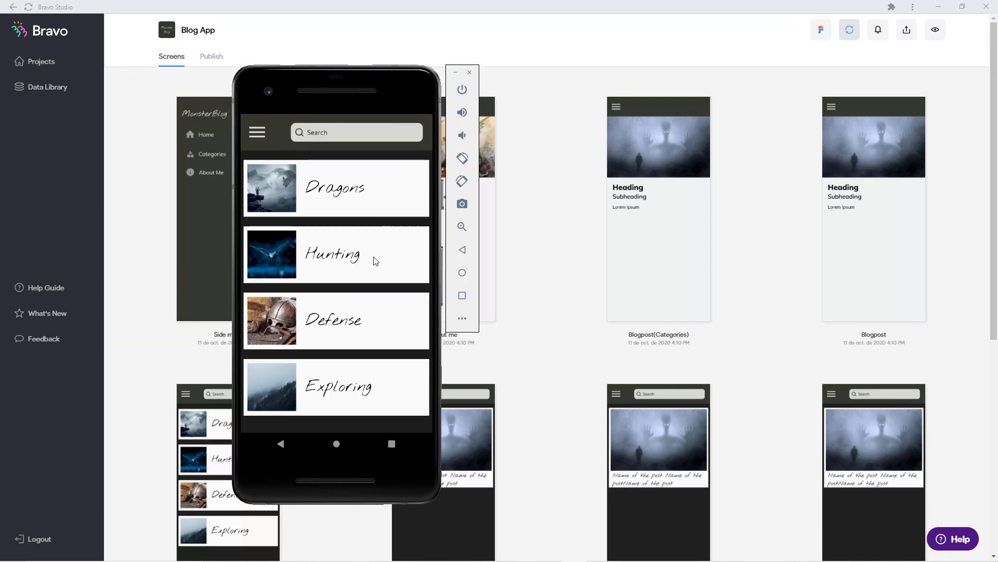
# Reload the MonsterBlog preview with the updated design and go to the Categories screen.
pyautogui.click(343, 250)
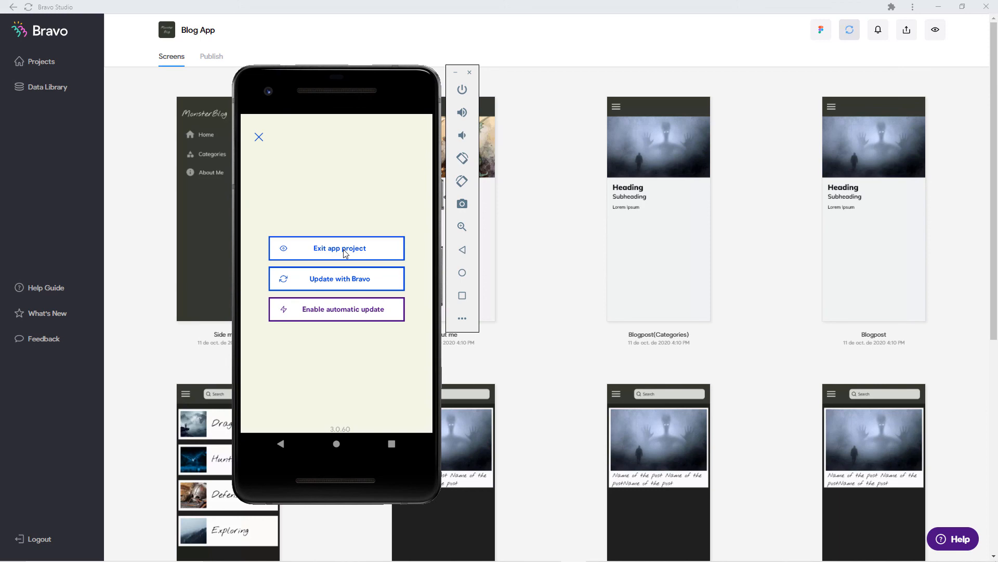
pyautogui.click(350, 279)
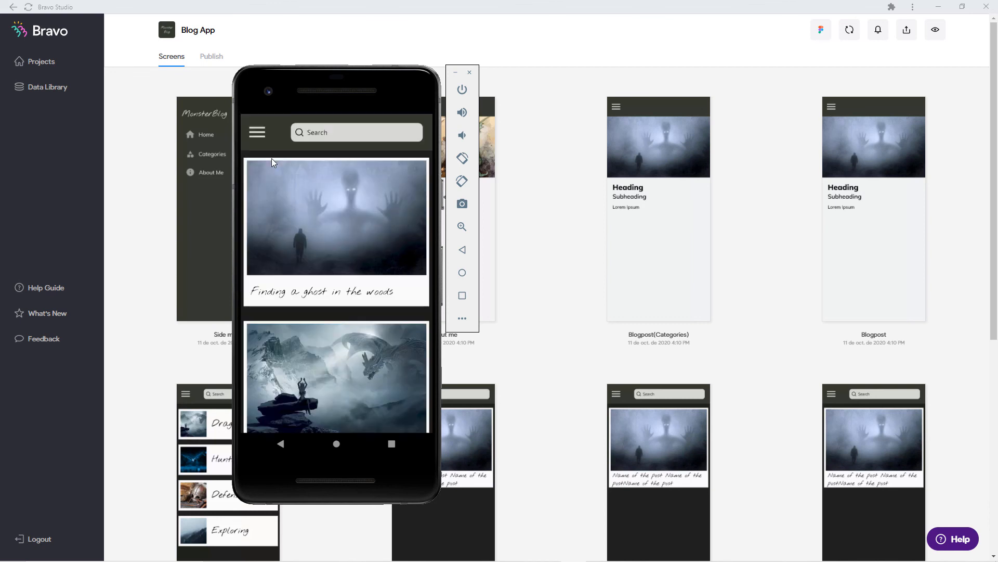
pyautogui.click(258, 134)
pyautogui.click(306, 216)
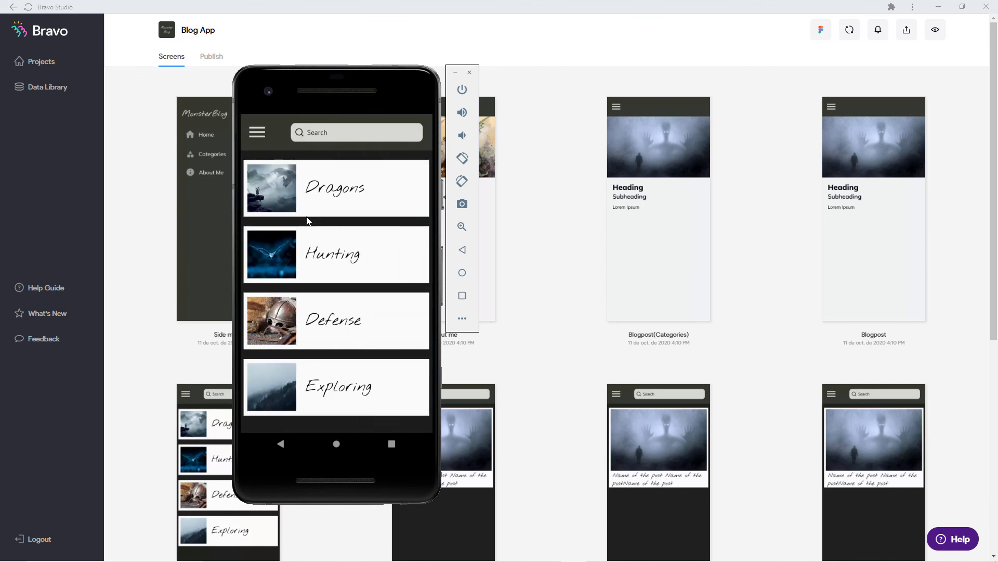
# View the Dragons, Hunting, Defense and Exploring posts, returning to the category list after each.
pyautogui.click(324, 189)
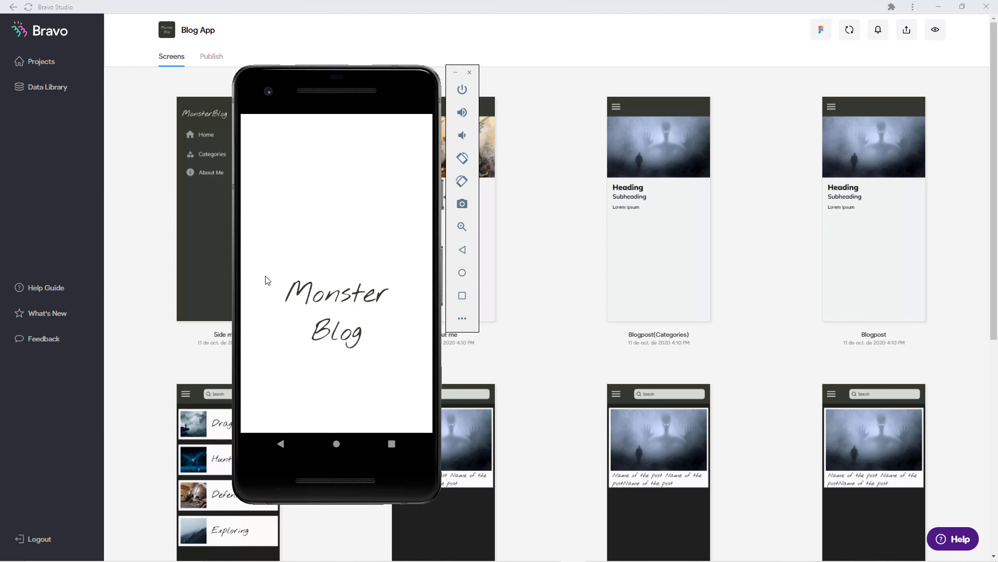
pyautogui.click(282, 446)
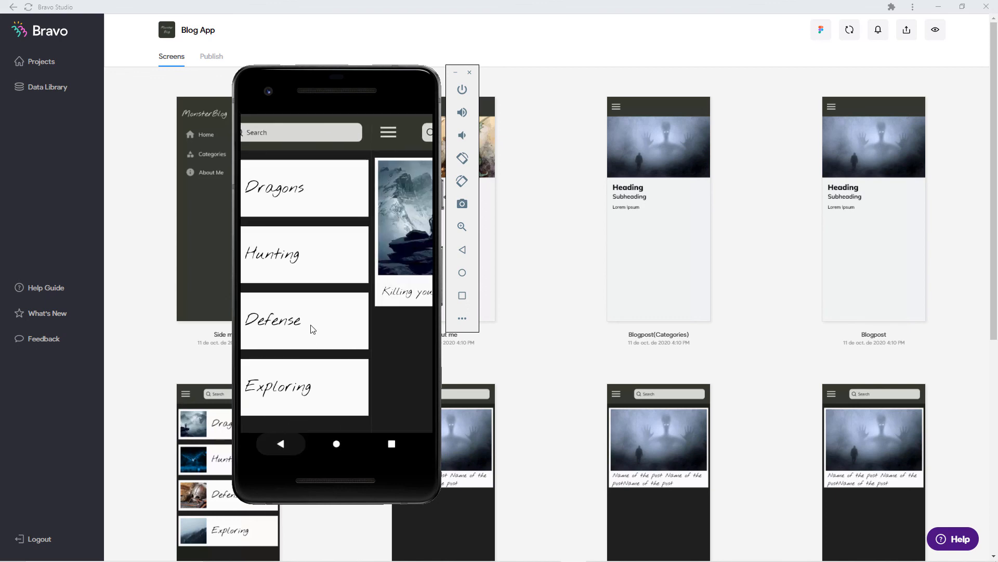
pyautogui.click(333, 271)
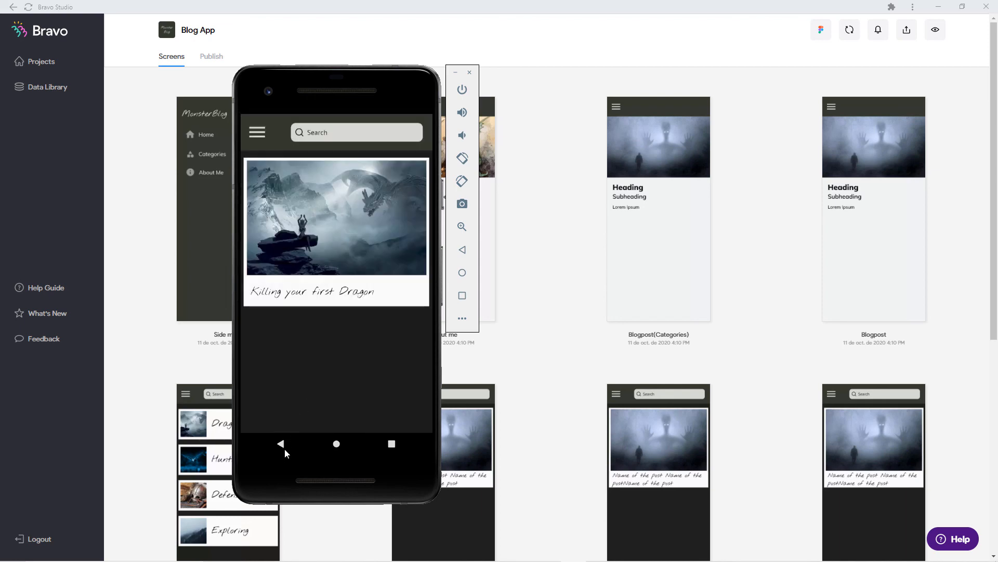
pyautogui.click(282, 447)
pyautogui.click(314, 328)
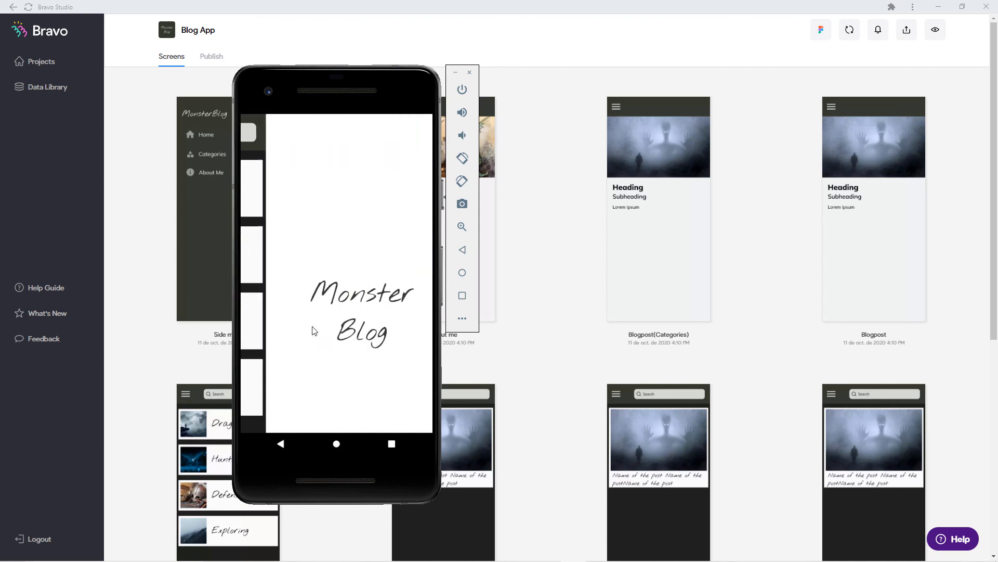
pyautogui.scroll(-2, 291, 348)
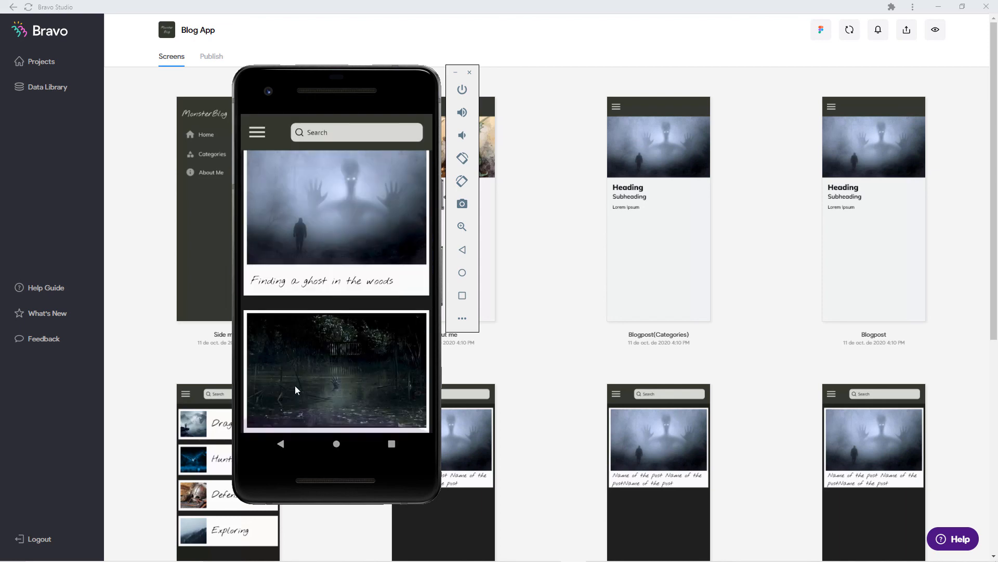
pyautogui.moveTo(295, 385)
pyautogui.mouseDown()
pyautogui.moveTo(297, 281)
pyautogui.moveTo(292, 373)
pyautogui.mouseUp()
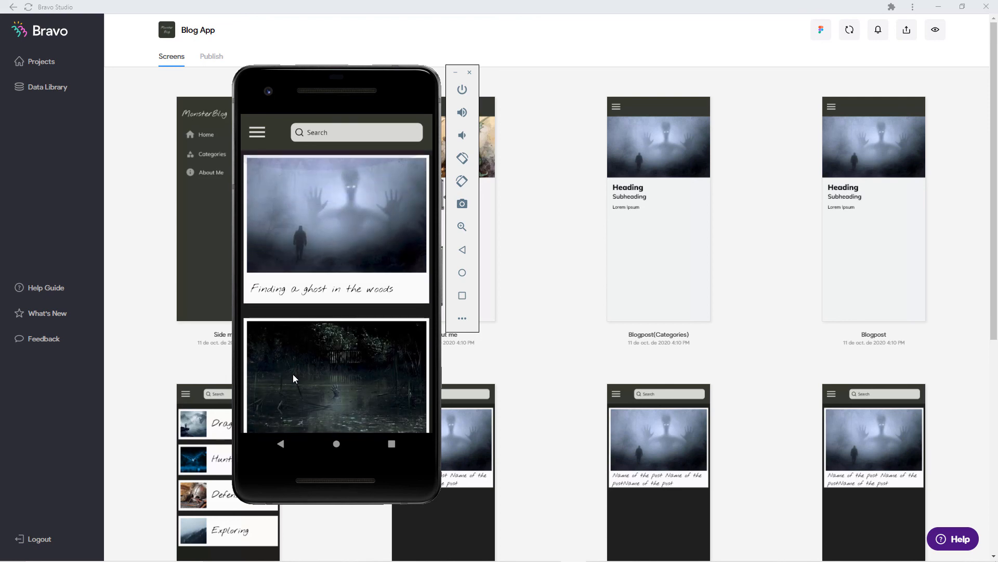
pyautogui.click(282, 443)
pyautogui.click(328, 381)
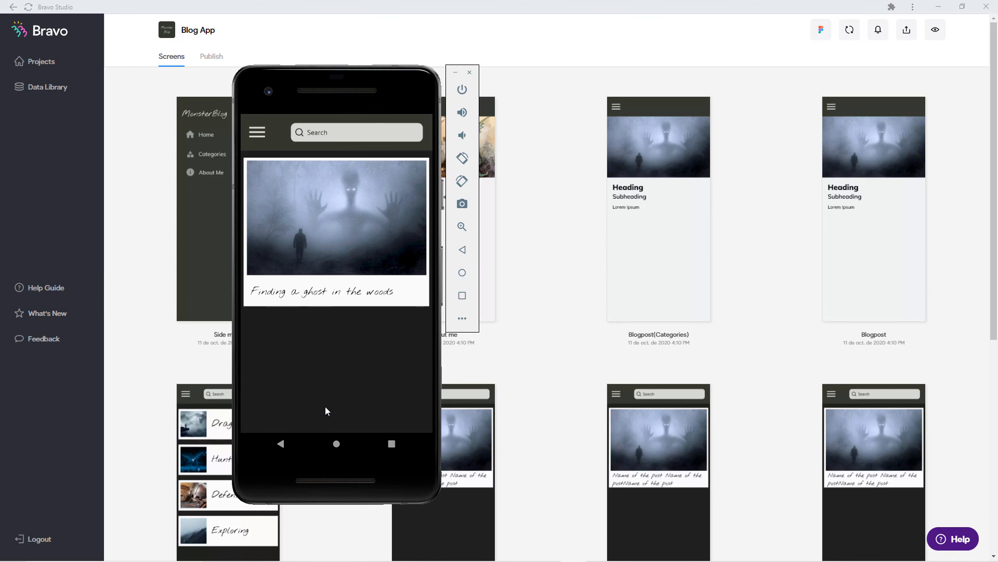
pyautogui.press('Escape')
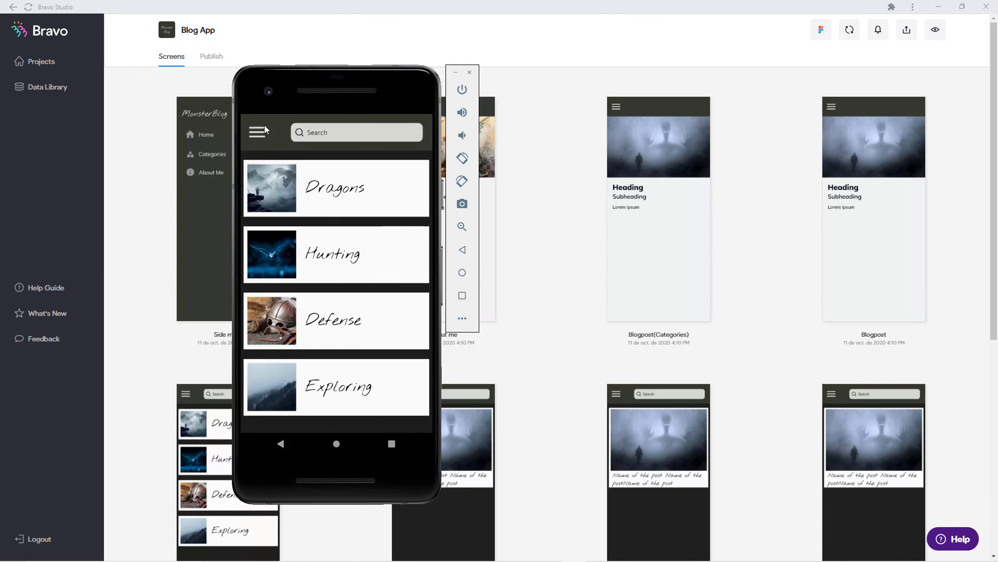
# Visit the About me page from the side menu, then return to Categories.
pyautogui.click(264, 133)
pyautogui.click(311, 260)
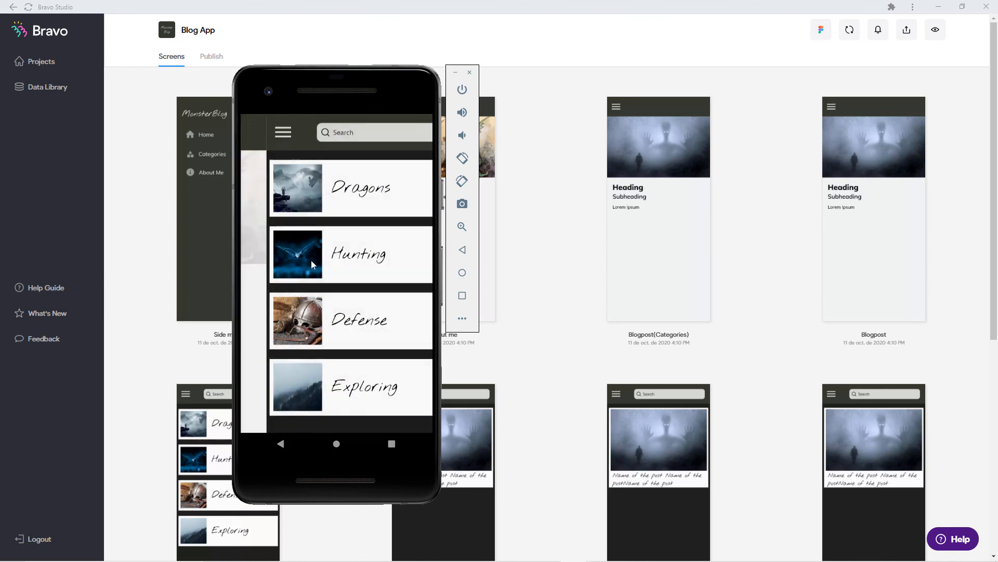
pyautogui.moveTo(320, 342); pyautogui.dragTo(323, 229)
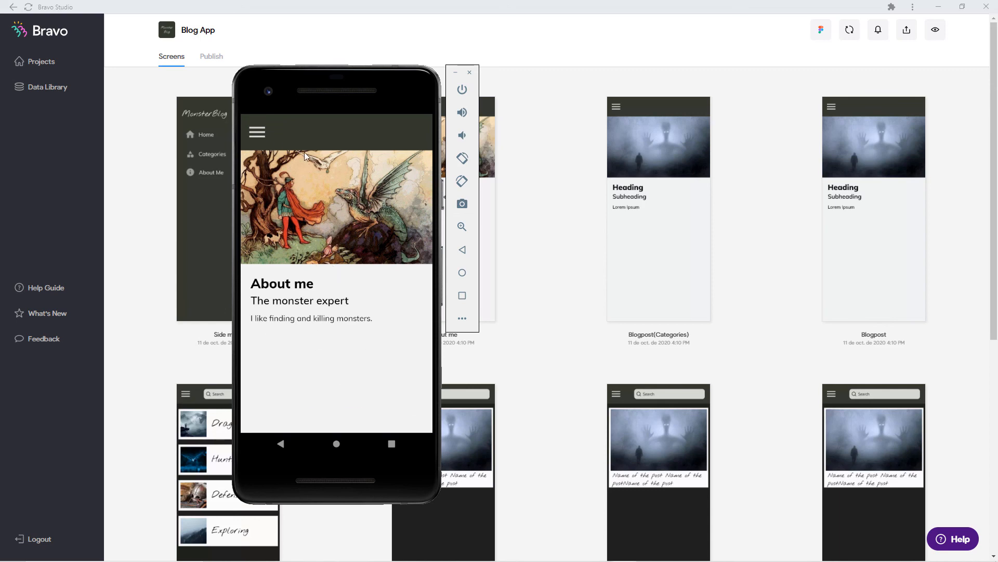
pyautogui.click(260, 133)
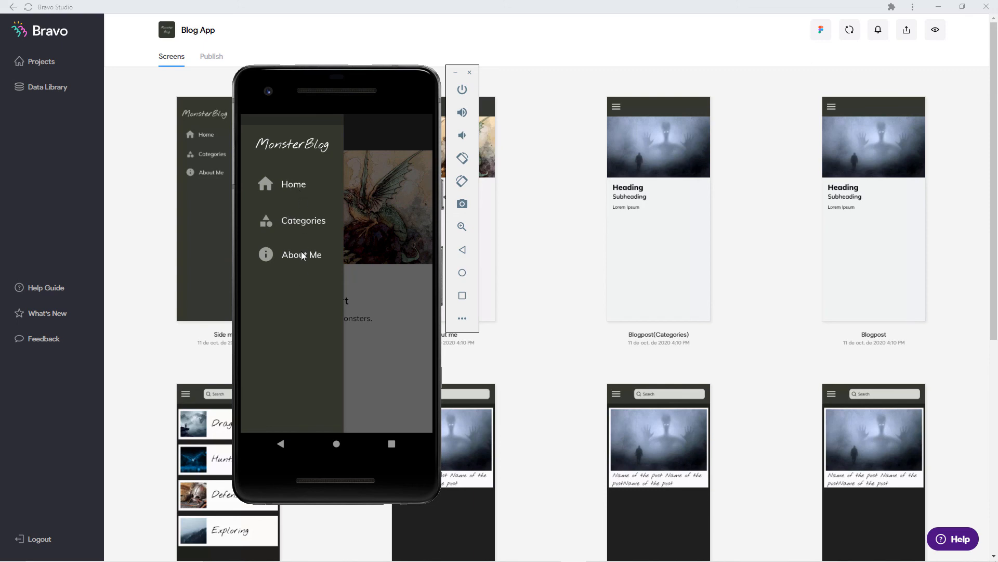
pyautogui.click(298, 222)
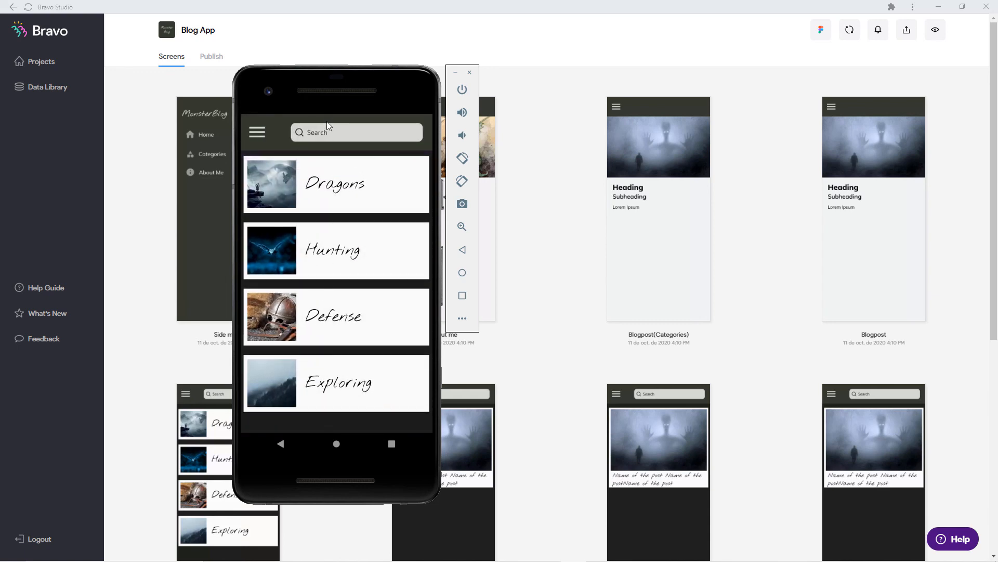
# Try a search with 's', then switch to the Home post list via the side menu.
pyautogui.click(326, 132)
pyautogui.write('s')
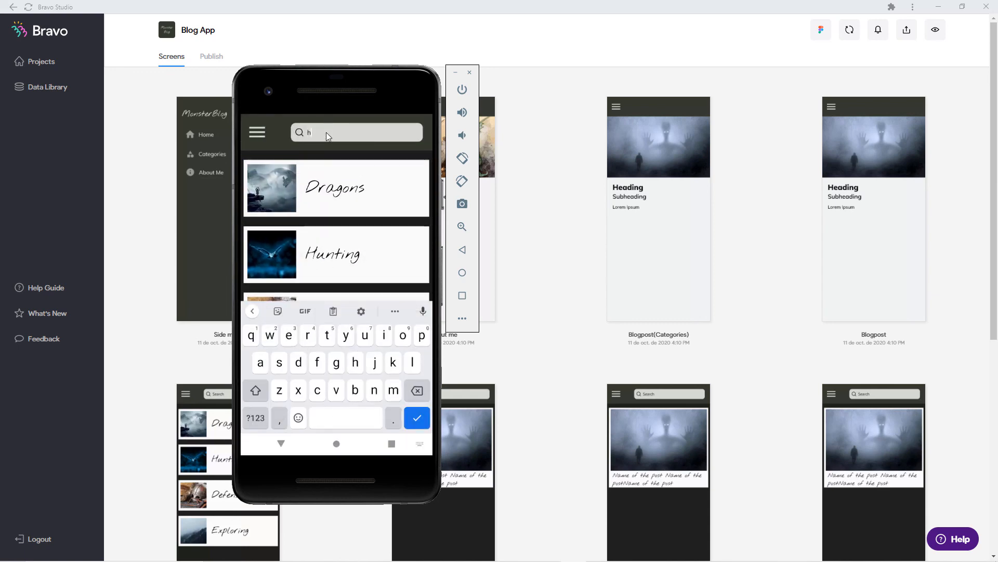
pyautogui.click(323, 184)
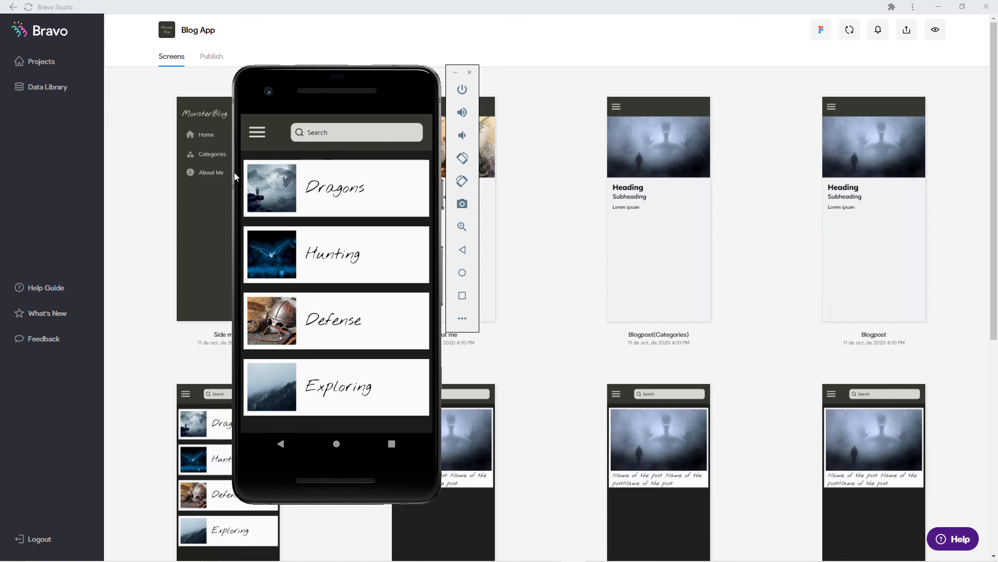
pyautogui.click(254, 134)
pyautogui.click(278, 181)
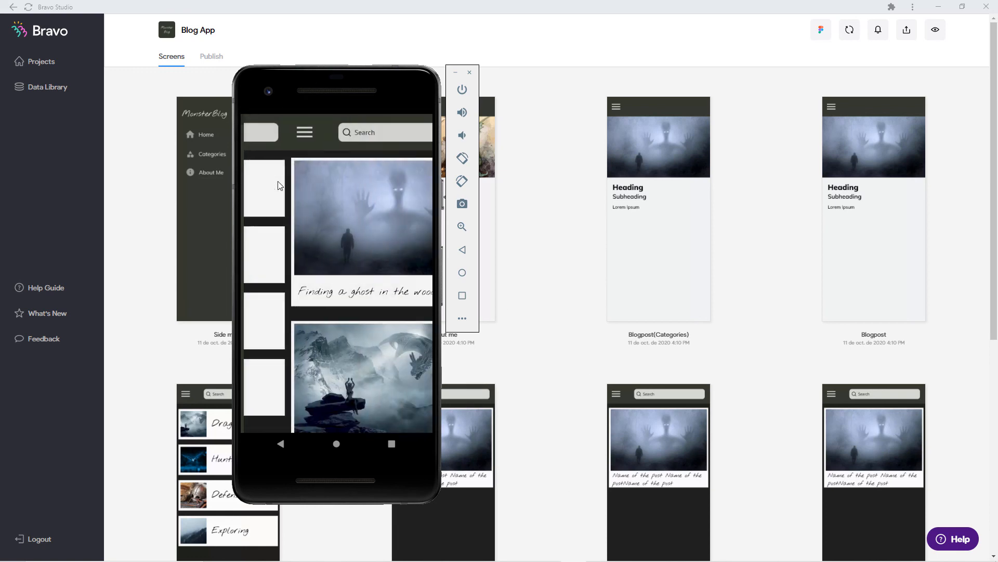
# Search the posts for 'kill', hide the keyboard, then delete the search text.
pyautogui.click(324, 134)
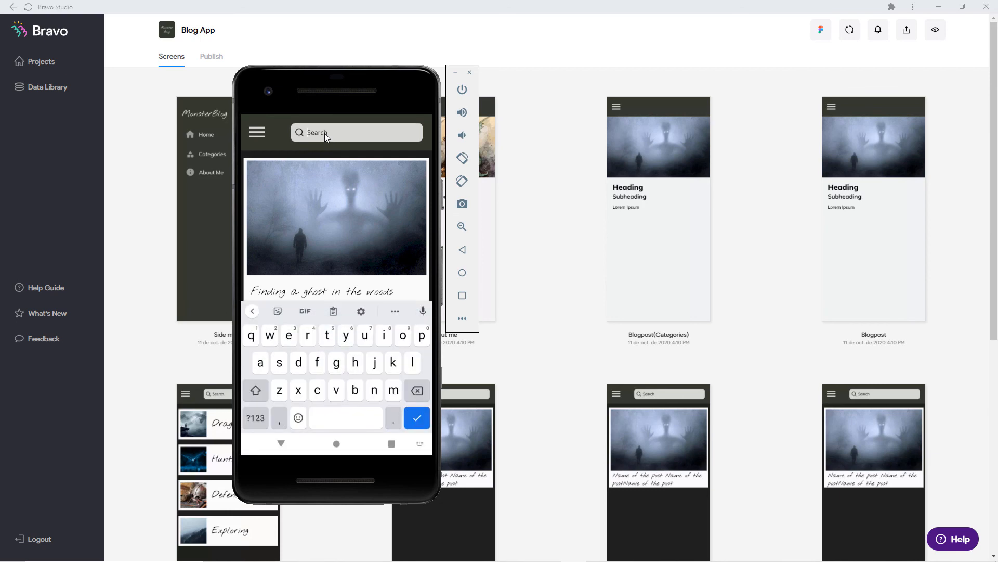
pyautogui.moveTo(332, 239); pyautogui.dragTo(336, 147)
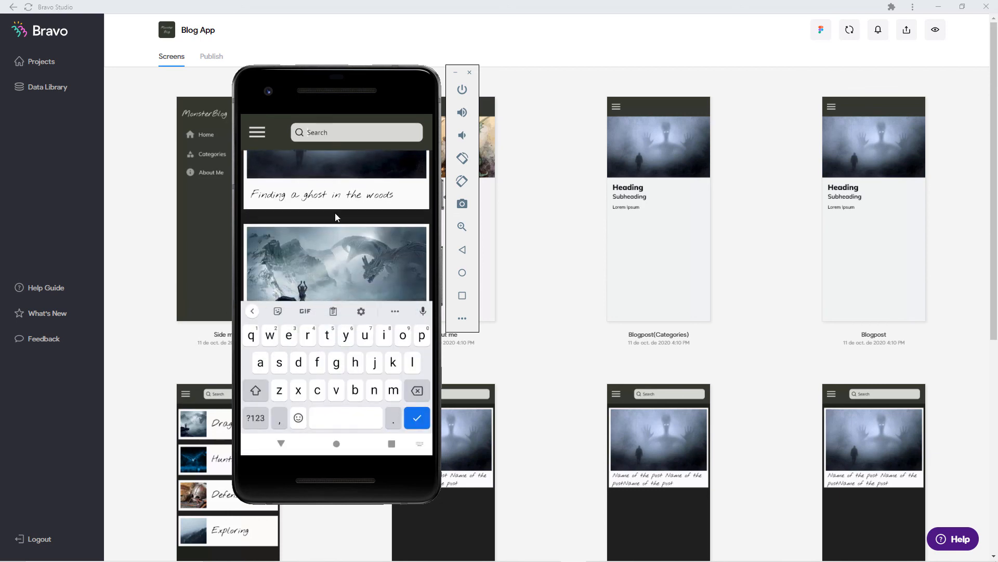
pyautogui.moveTo(335, 214); pyautogui.dragTo(330, 127)
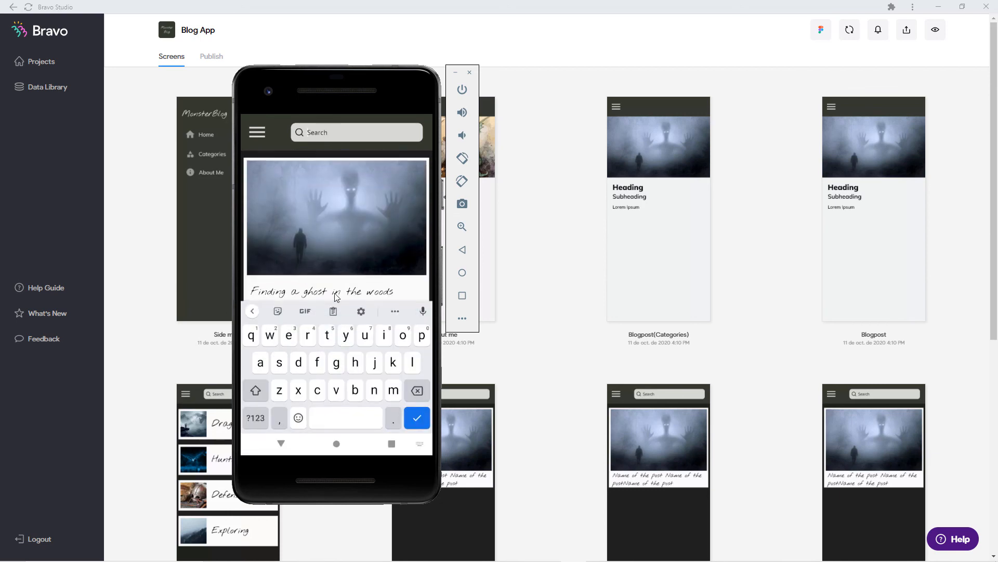
pyautogui.write('kill')
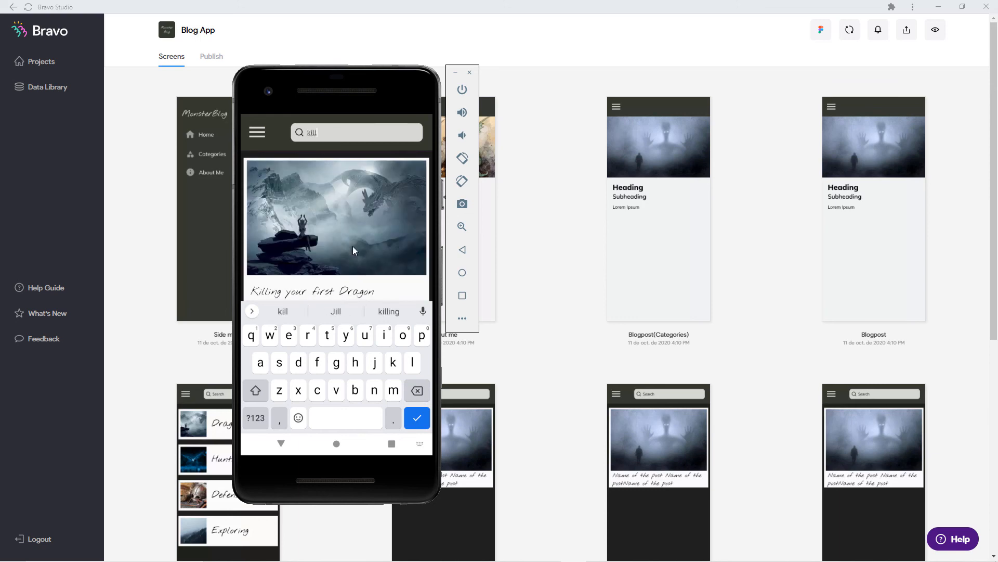
pyautogui.click(281, 443)
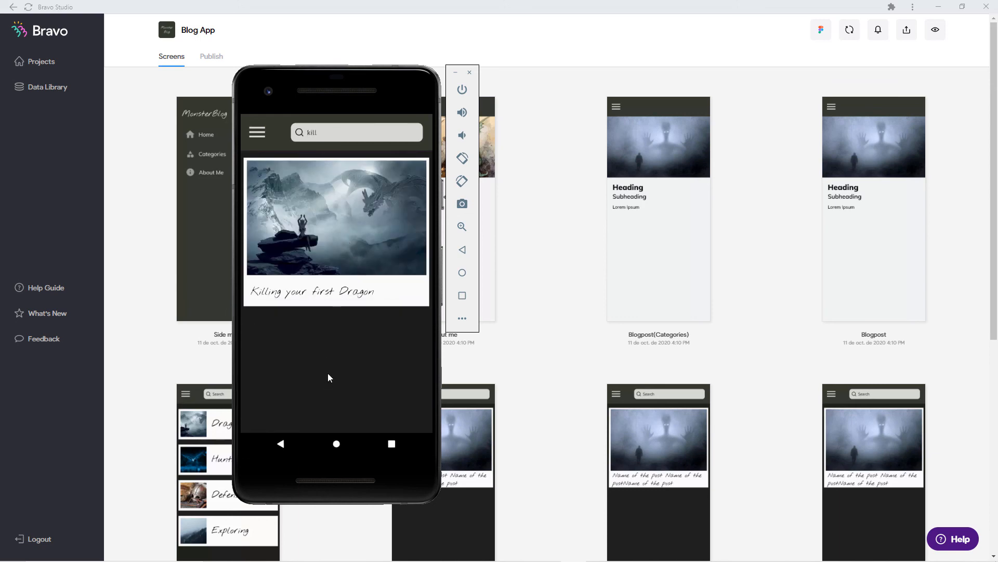
pyautogui.press('BackSpace')
pyautogui.press('BackSpace')
pyautogui.press('BackSpace')
pyautogui.press('BackSpace')
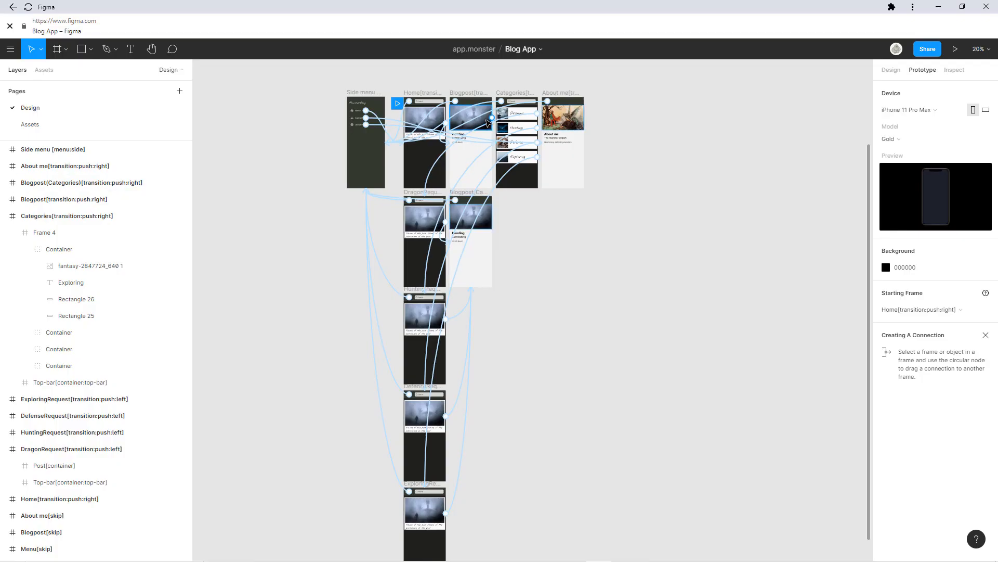
# Zoom into Figma's Categories frame and select the Searchfield group inside its Top-bar.
pyautogui.scroll(5, 533, 111)
pyautogui.moveTo(532, 116); pyautogui.dragTo(542, 229)
pyautogui.click(530, 186)
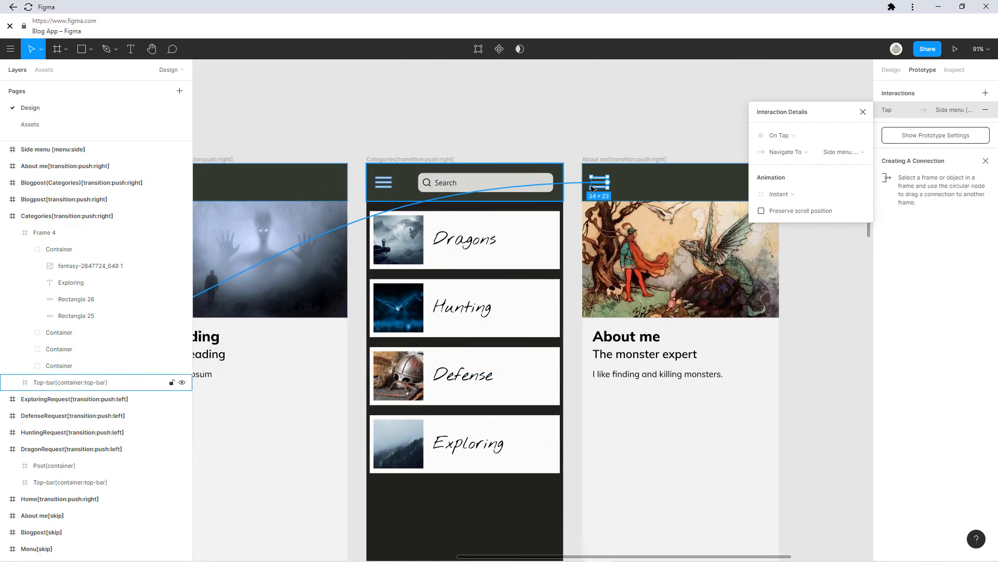
pyautogui.click(892, 69)
pyautogui.doubleClick(518, 192)
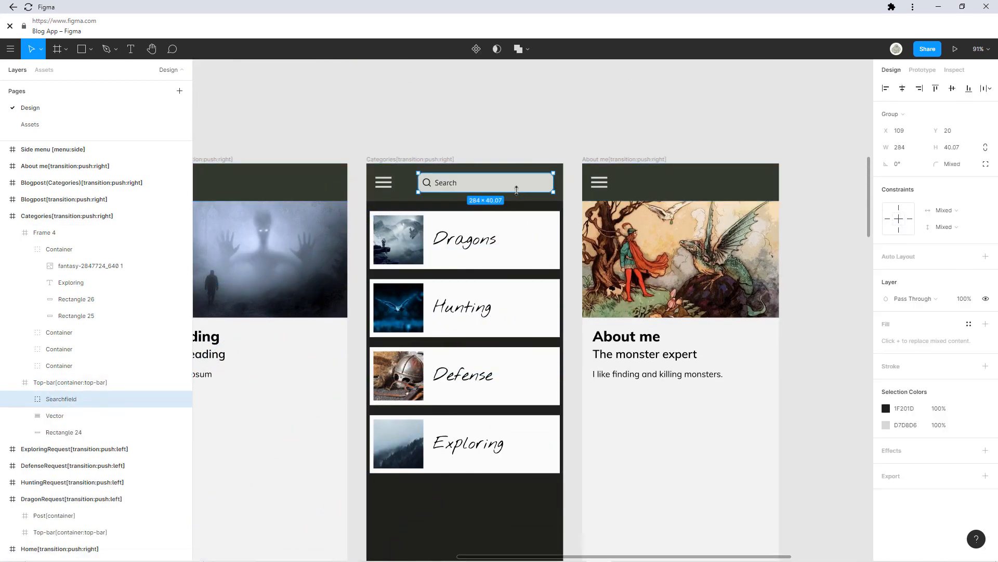
pyautogui.press('Escape')
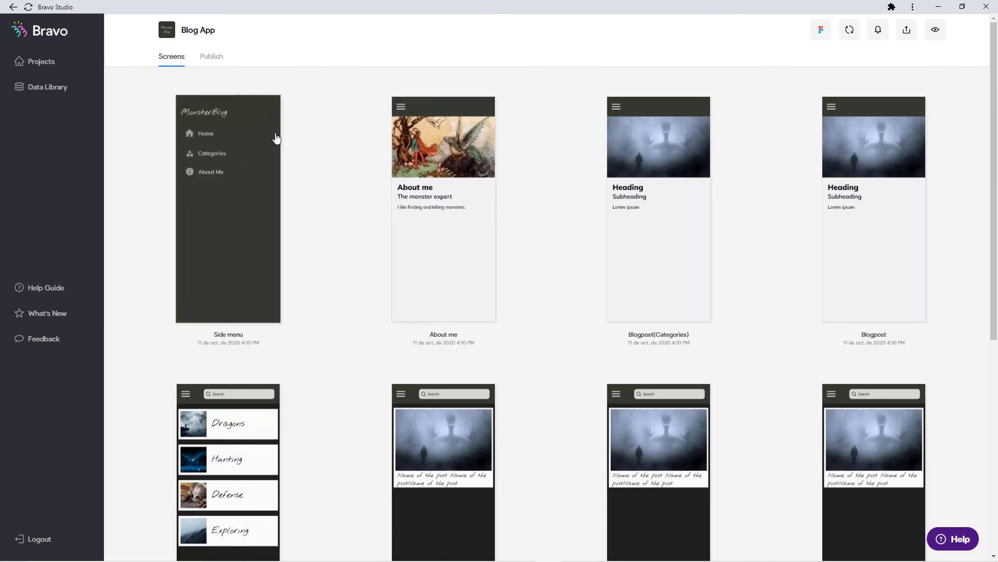
# Show the Android Publication form for Blog App, with version 1.0, code 1.
pyautogui.click(213, 61)
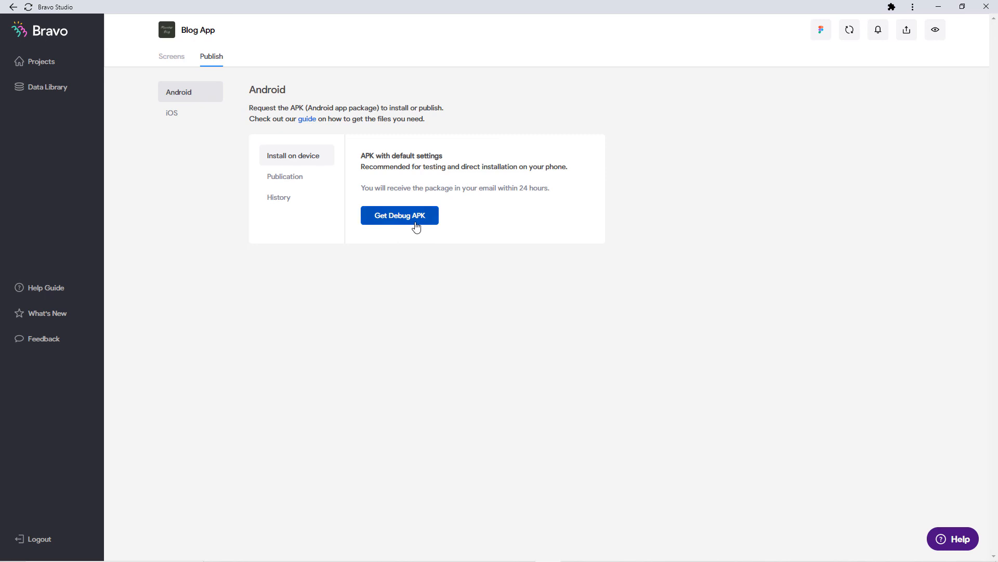
pyautogui.click(286, 178)
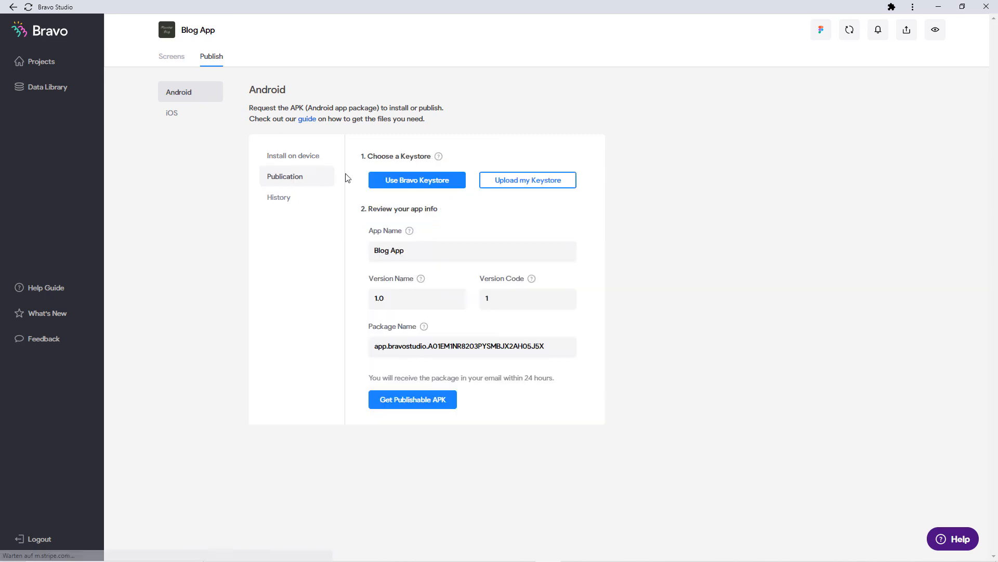